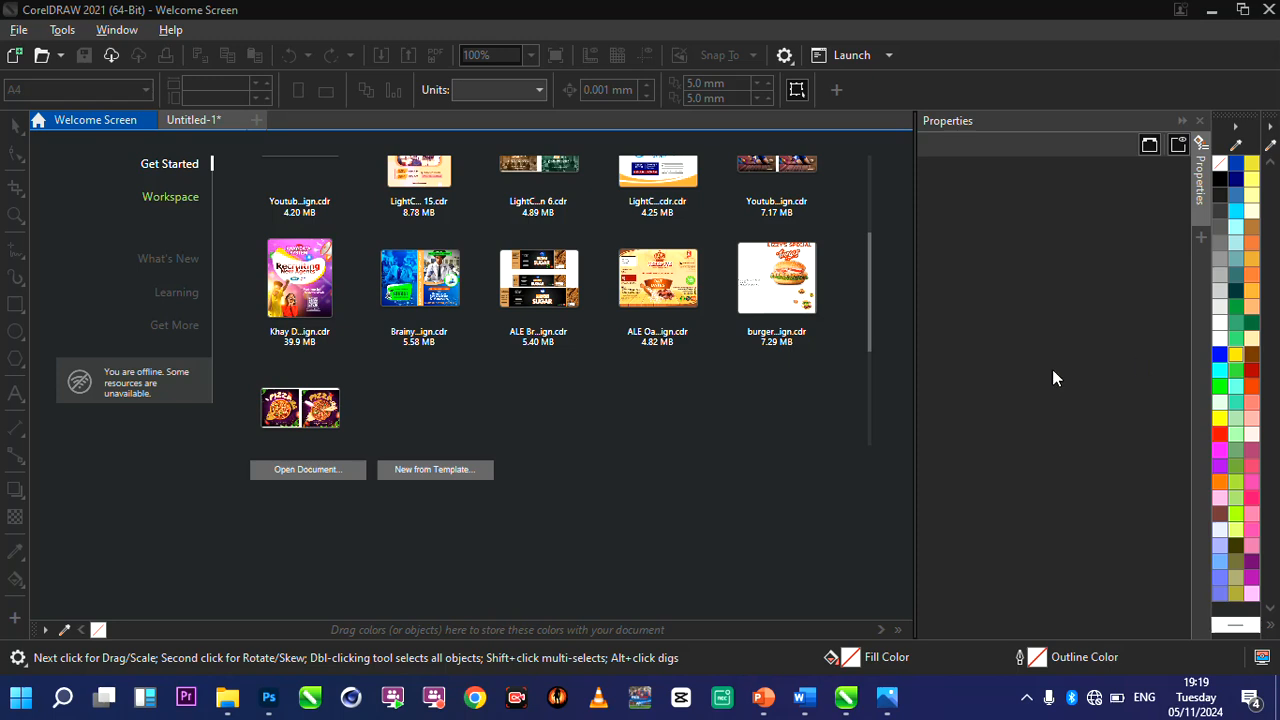
Start a new document and name it "packaging design".
left_click(815, 432)
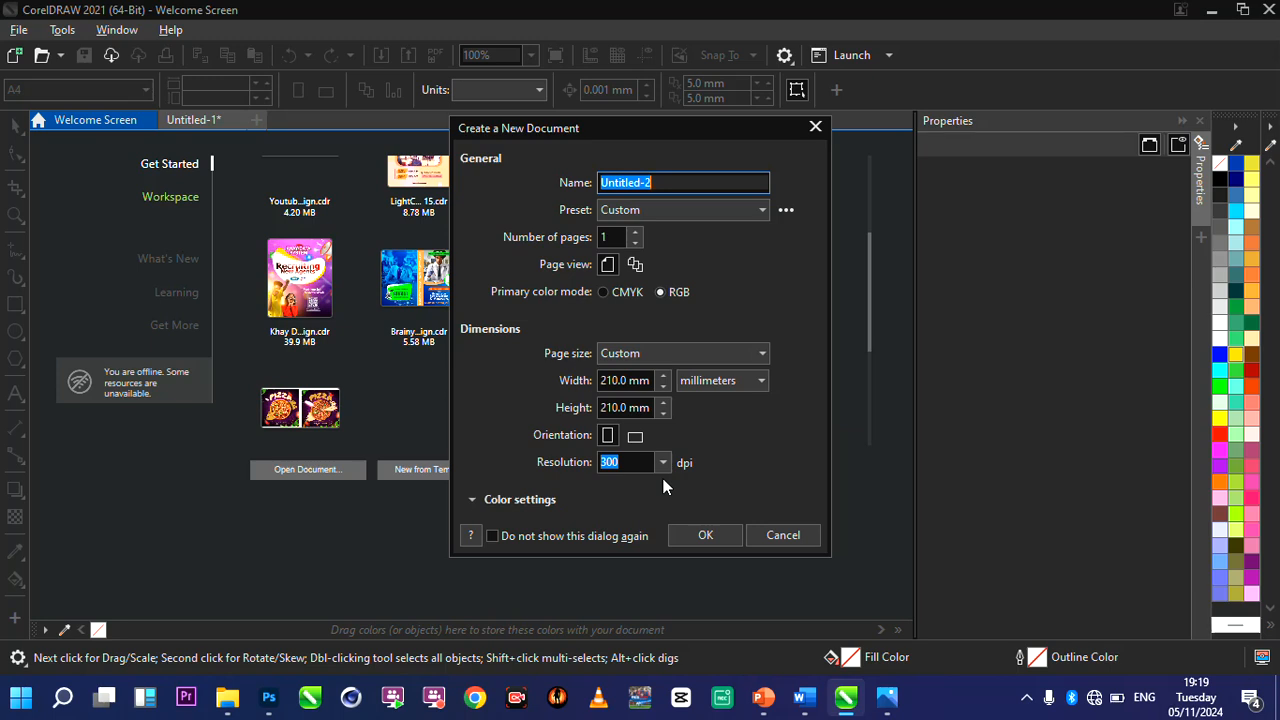
left_click(680, 183)
double_click(680, 183)
type("pa")
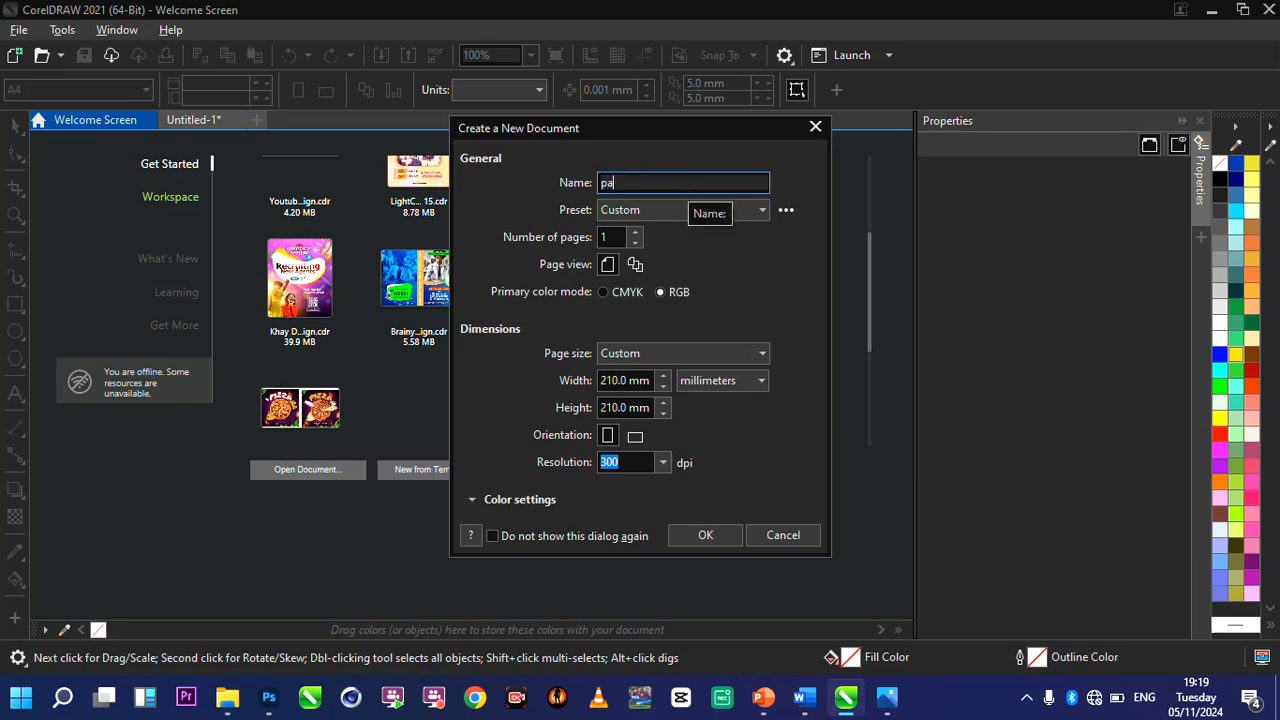
type("ckaging design")
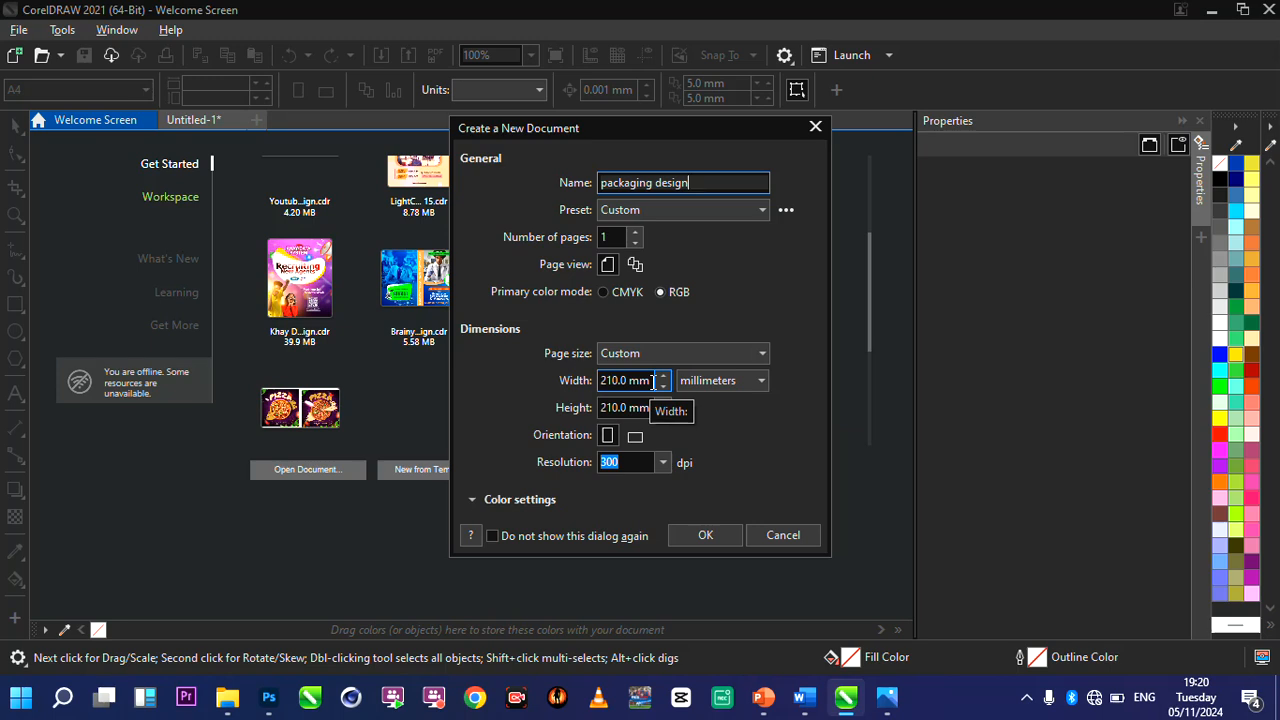
Switch the new document's page measurement units to inches.
left_click(653, 382)
key("ctrl+a")
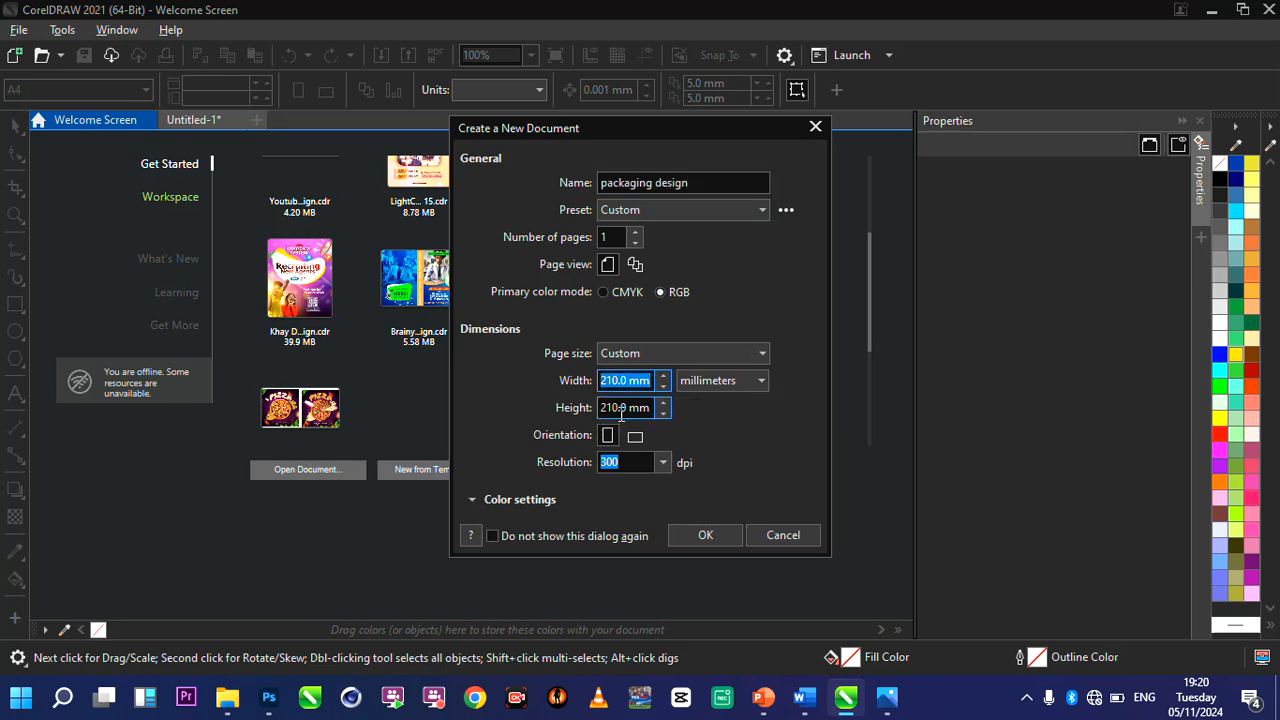
left_click(722, 380)
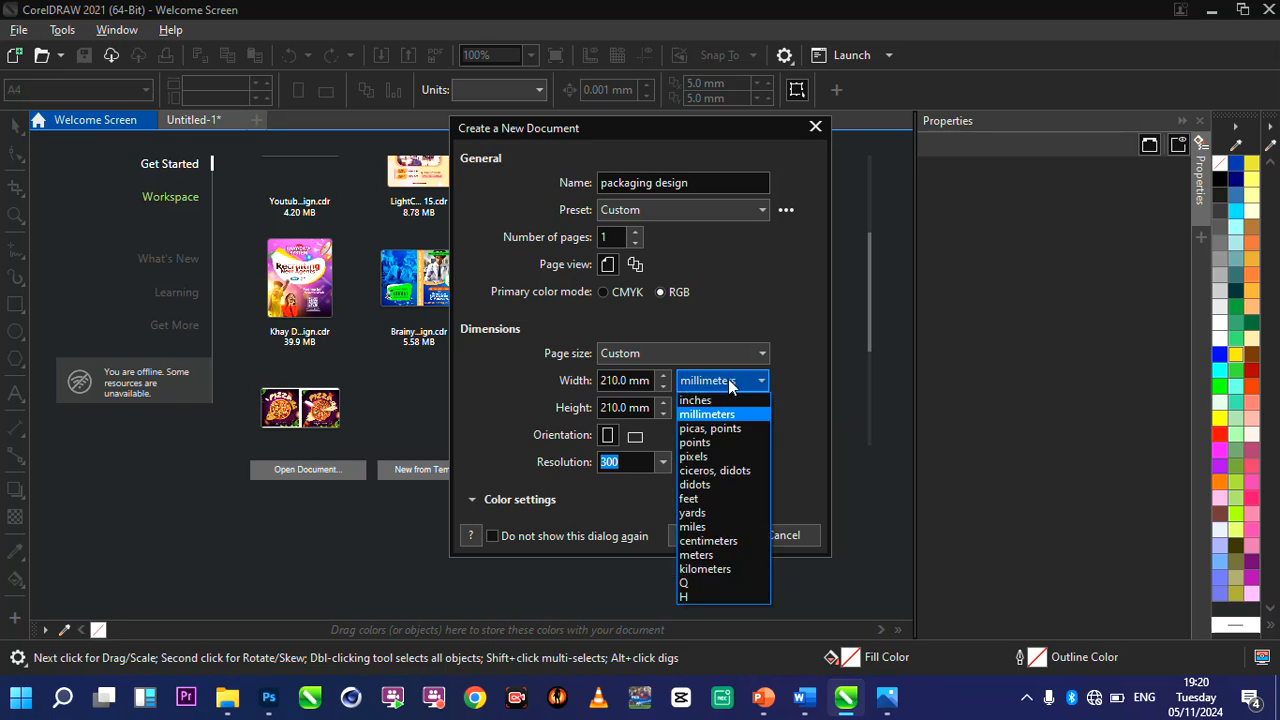
left_click(735, 381)
left_click(735, 381)
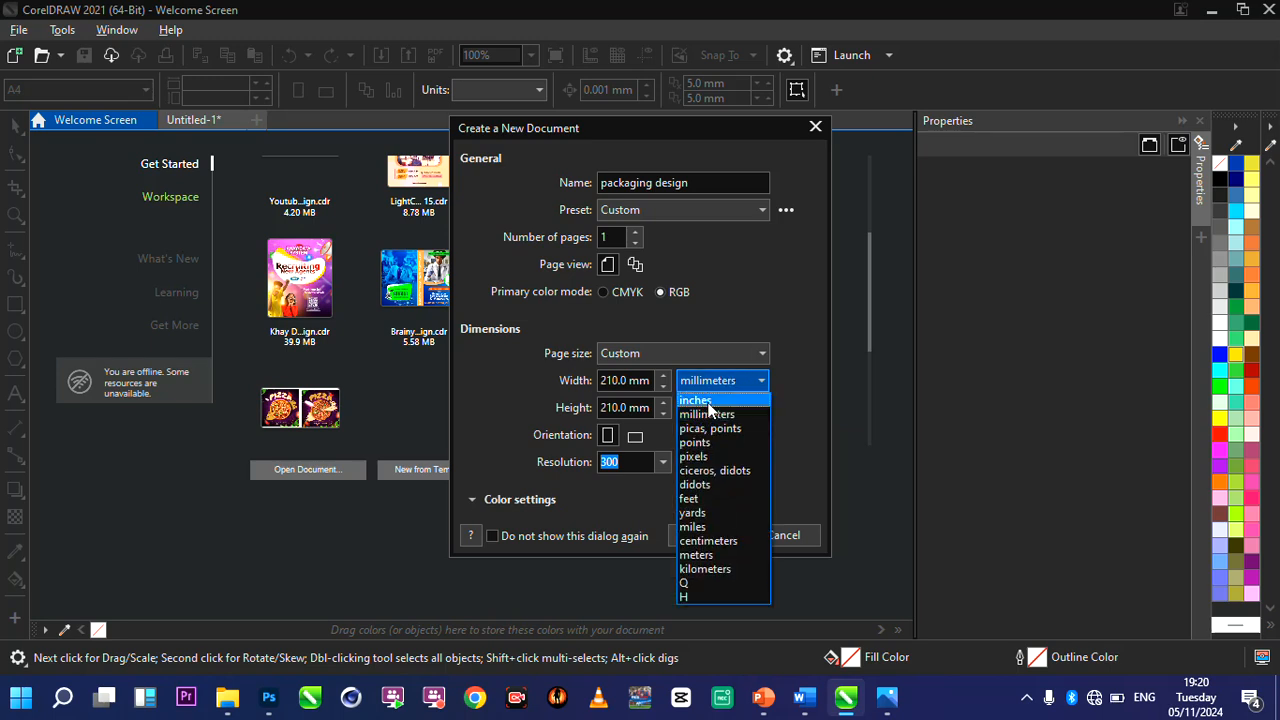
left_click(708, 401)
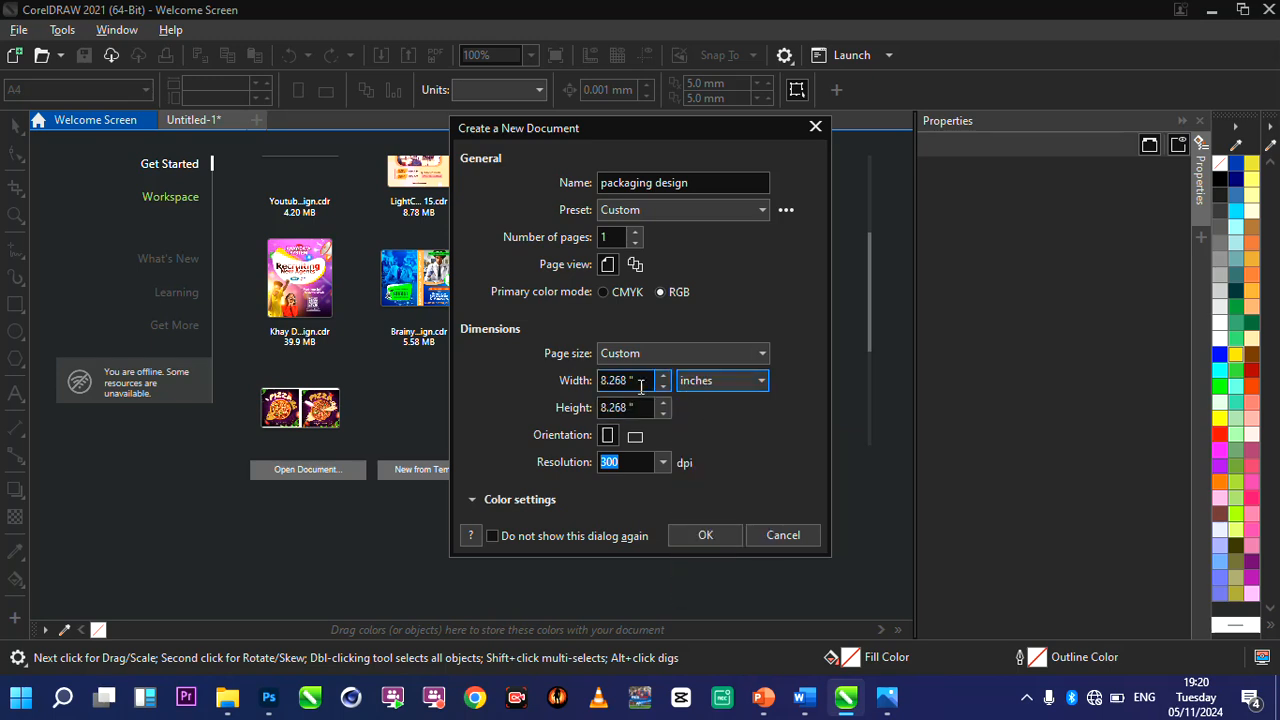
Set the page width to 10 inches and the height to 8 inches, and create the document.
left_click_drag(646, 382, 604, 396)
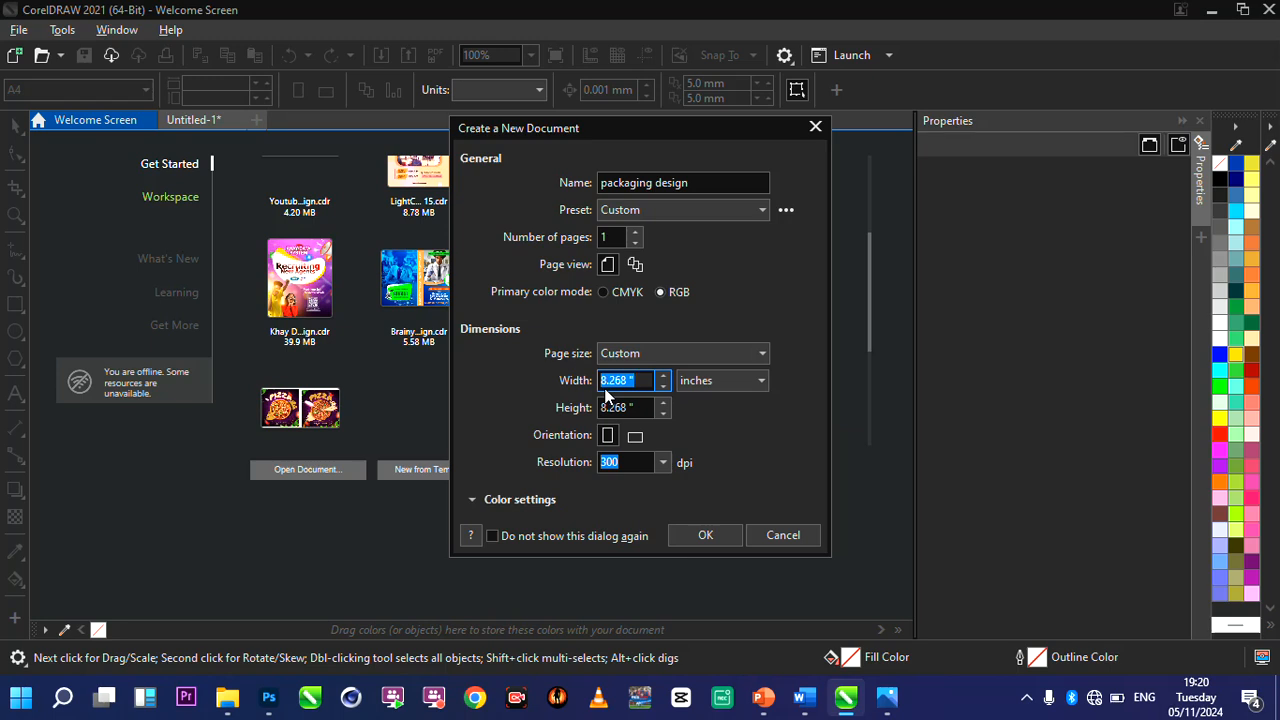
type("10")
left_click(631, 407)
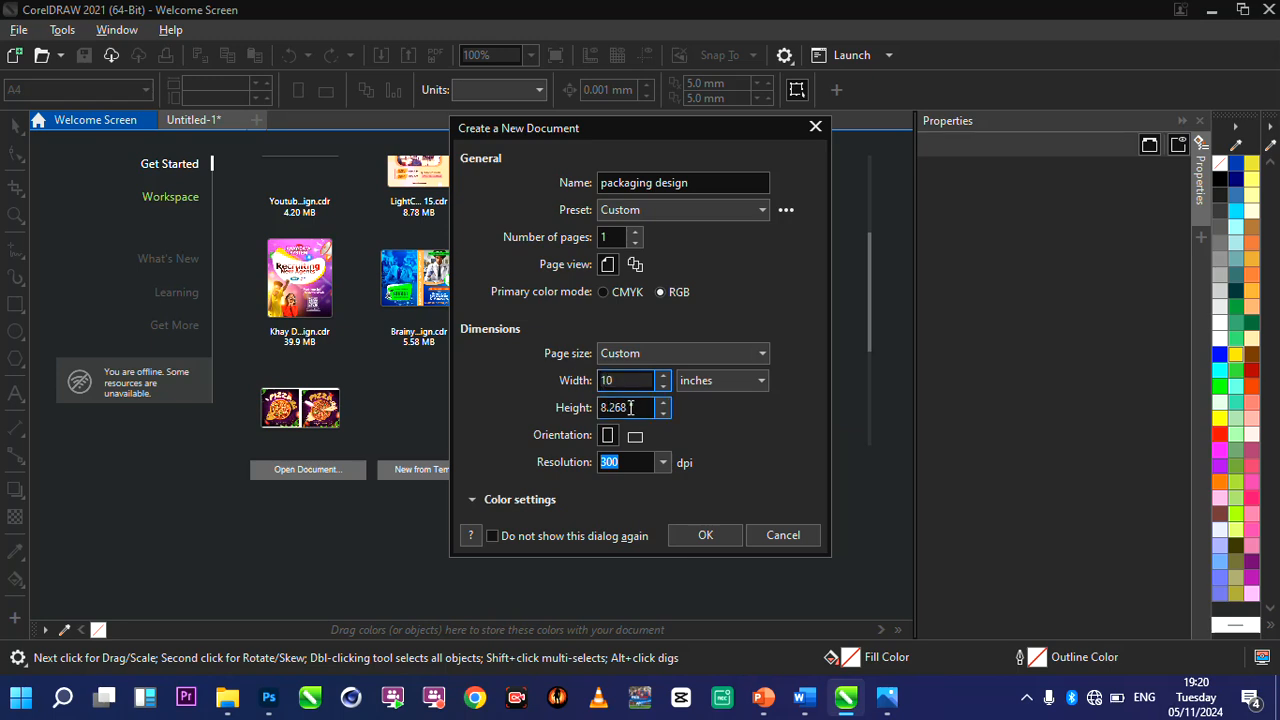
double_click(632, 408)
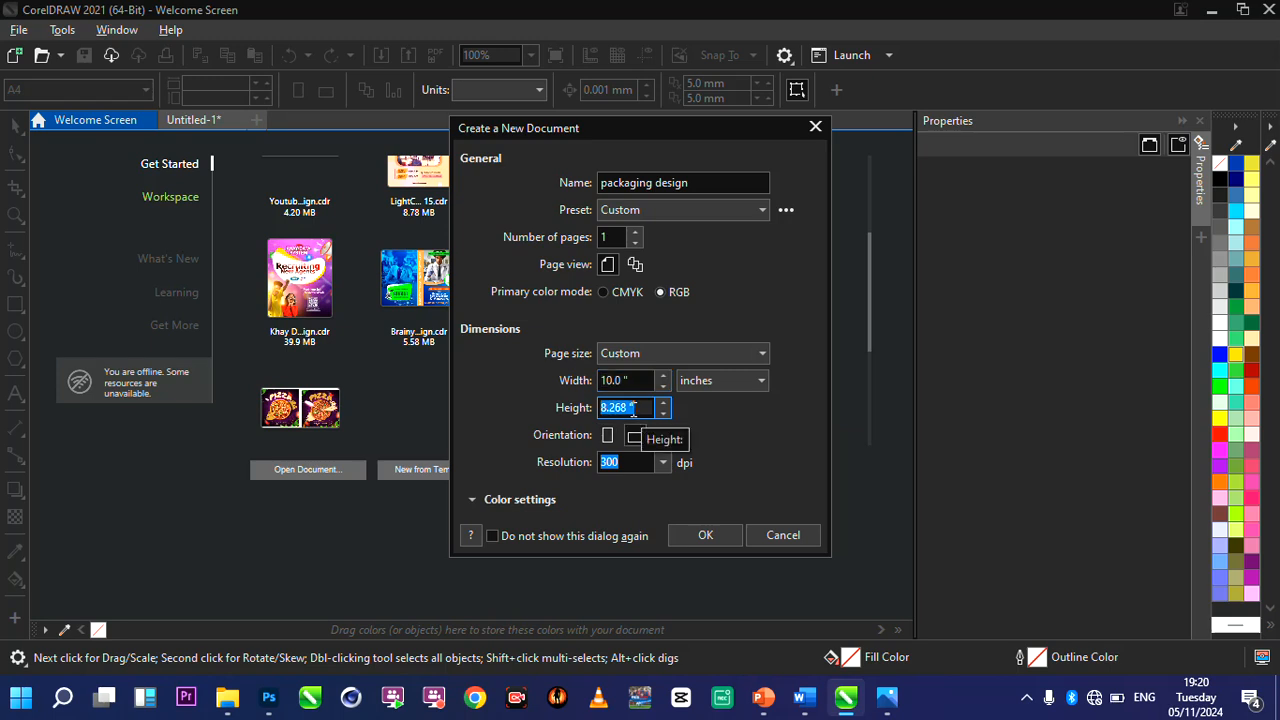
type("8")
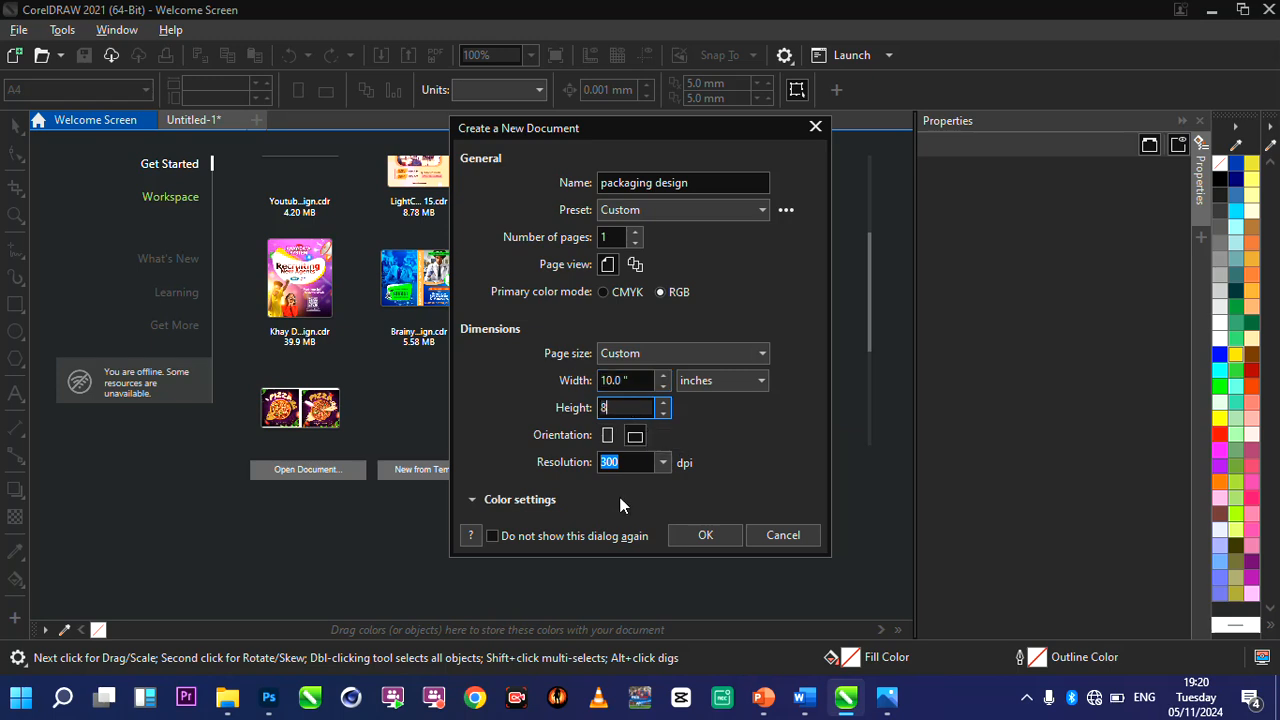
left_click(705, 536)
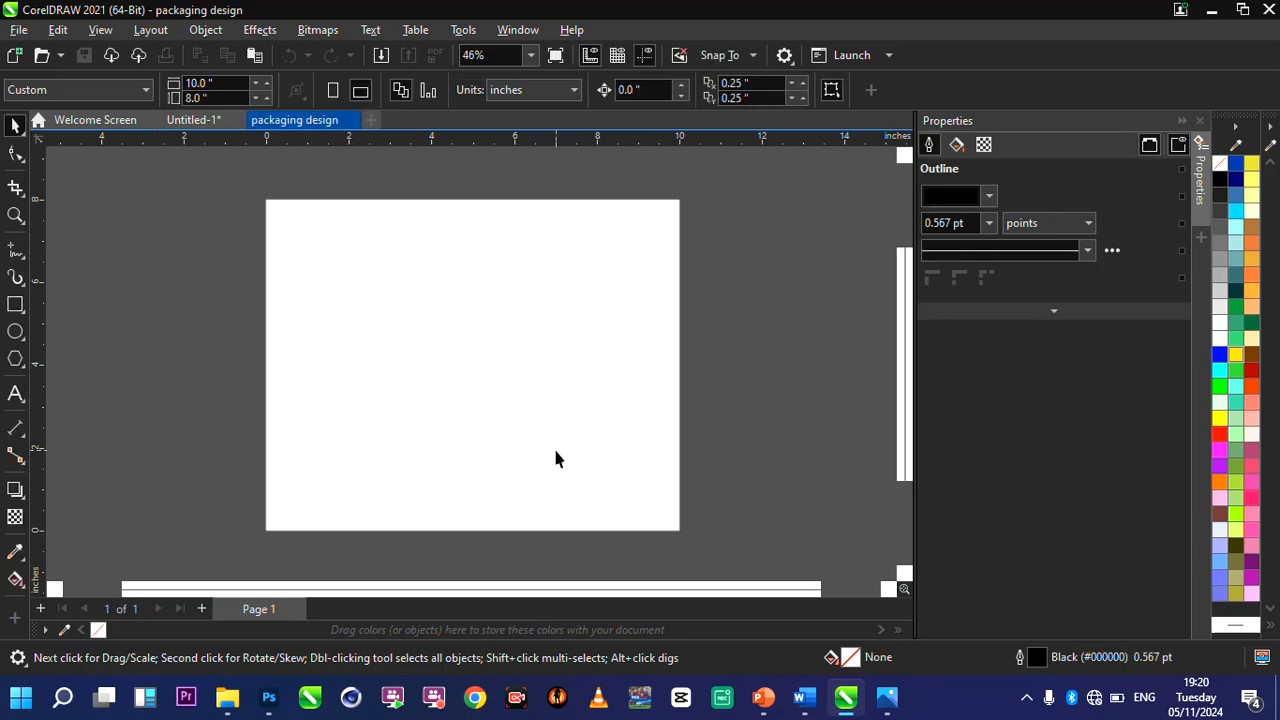
Draw a rectangle about 5.2 by 5.2 inches on the blank page.
scroll(557, 458, "up", 1)
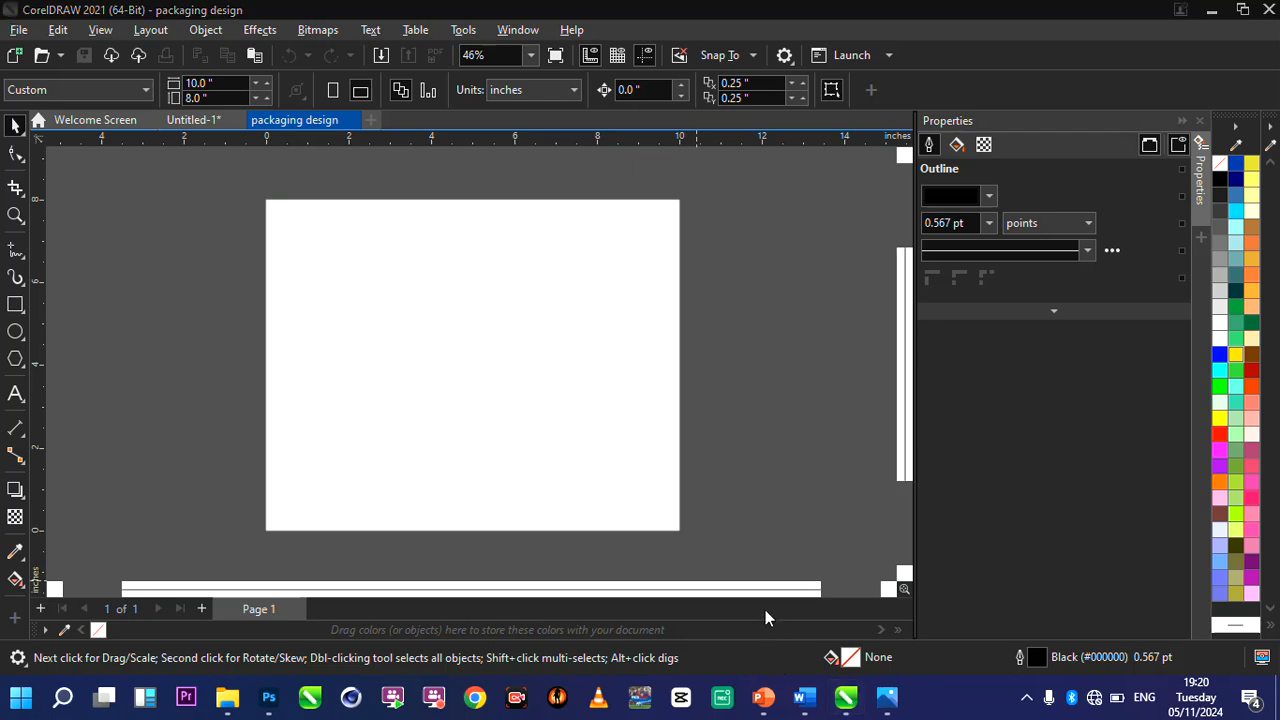
left_click(657, 534)
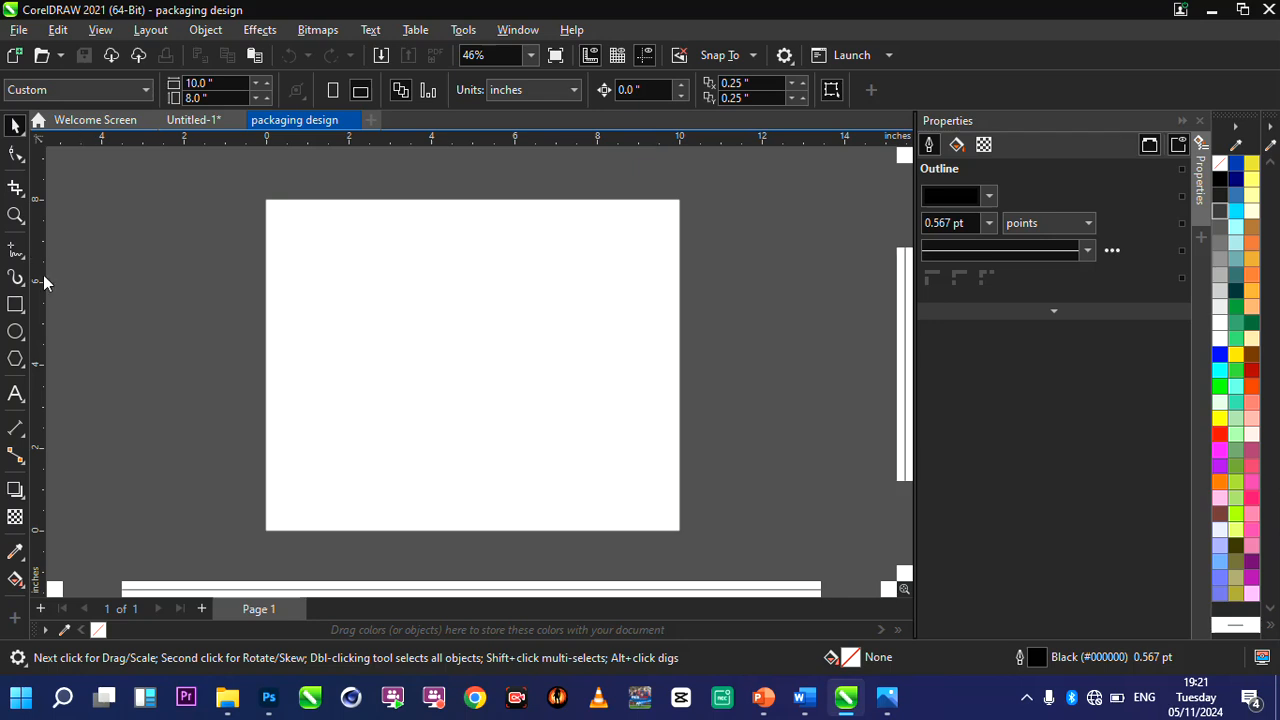
left_click(16, 303)
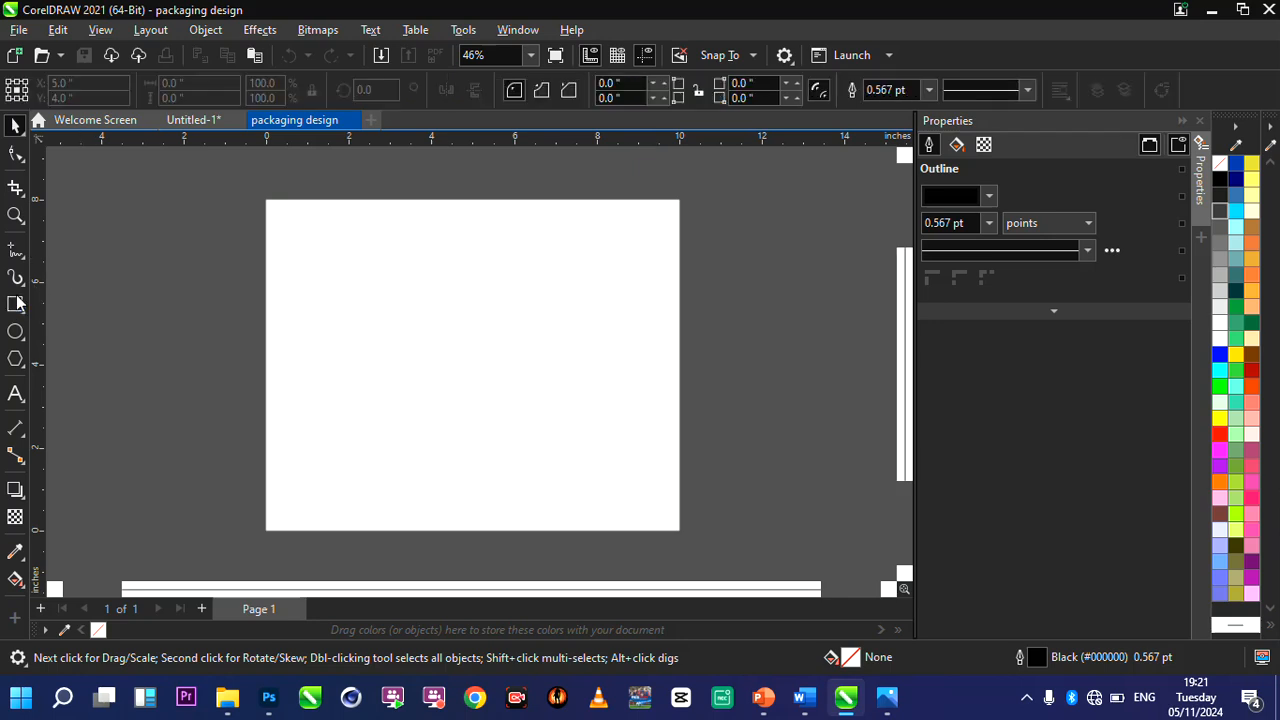
left_click(16, 303)
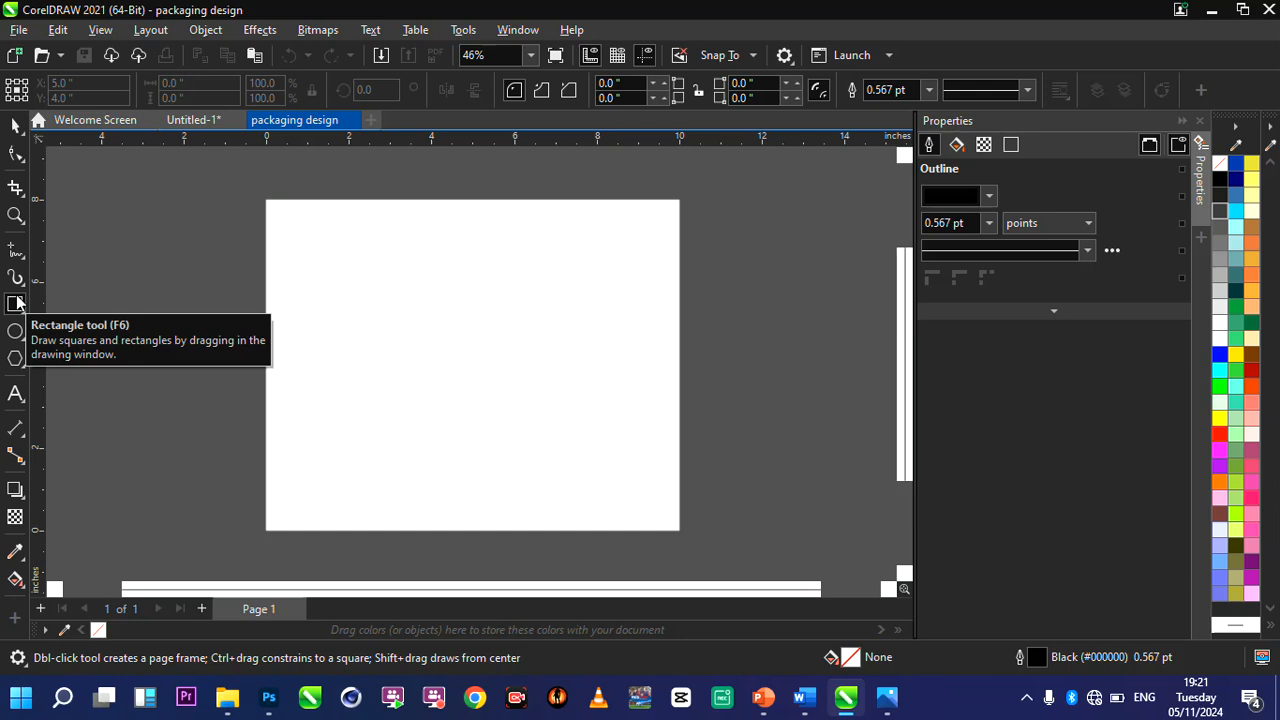
left_click(15, 303)
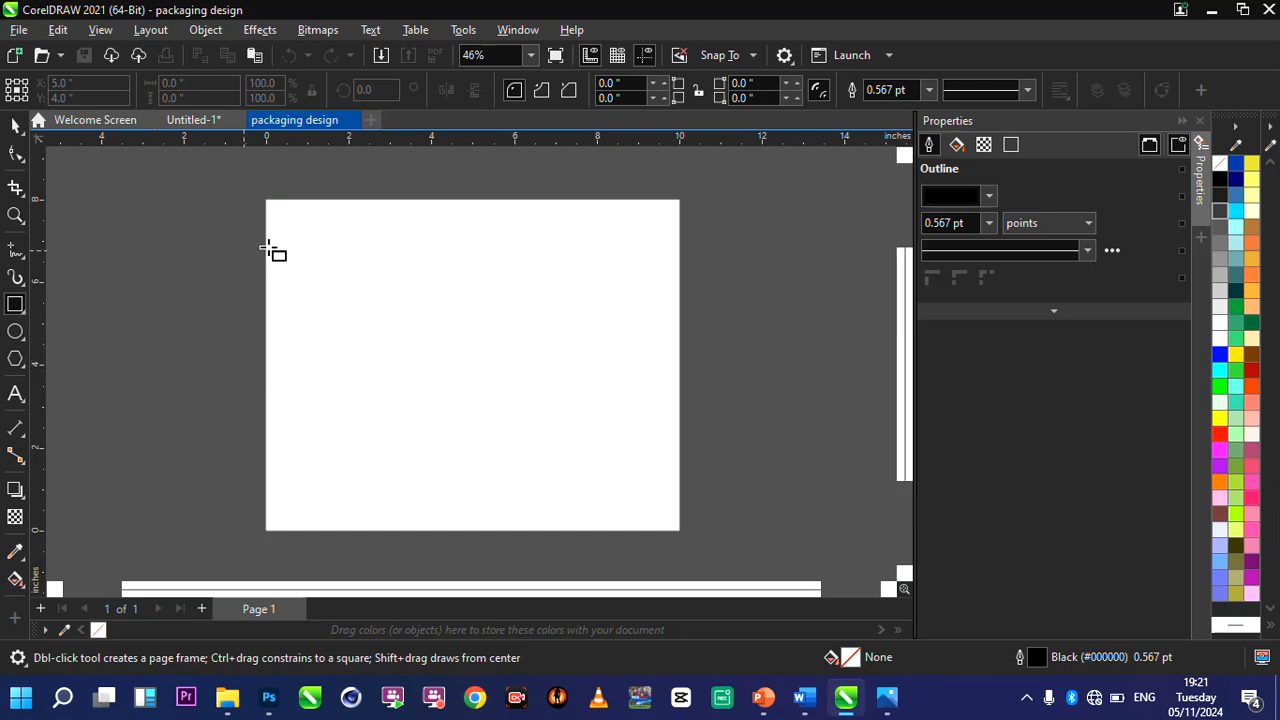
mouse_move(318, 242)
left_mouse_down()
mouse_move(514, 392)
mouse_move(488, 444)
mouse_move(533, 460)
left_mouse_up()
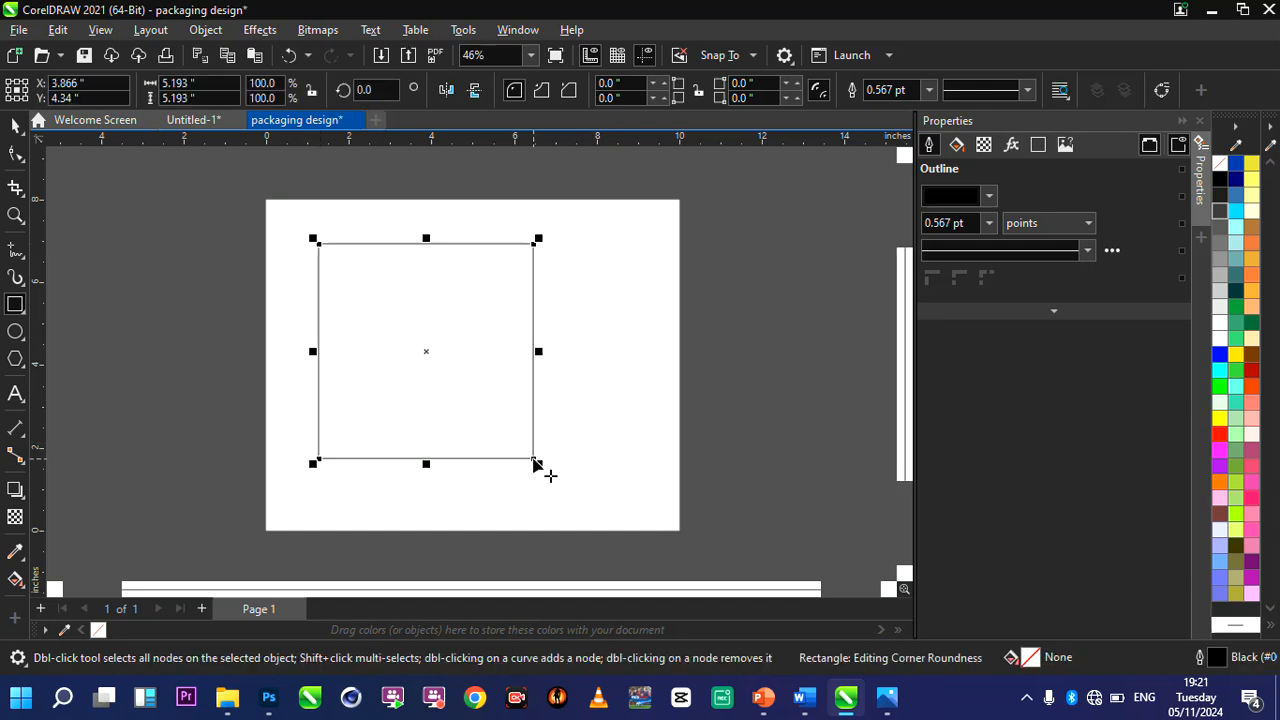
Resize the rectangle to 10 inches wide and 8 inches high, and centre it on the page.
left_click(220, 88)
key("ctrl+a")
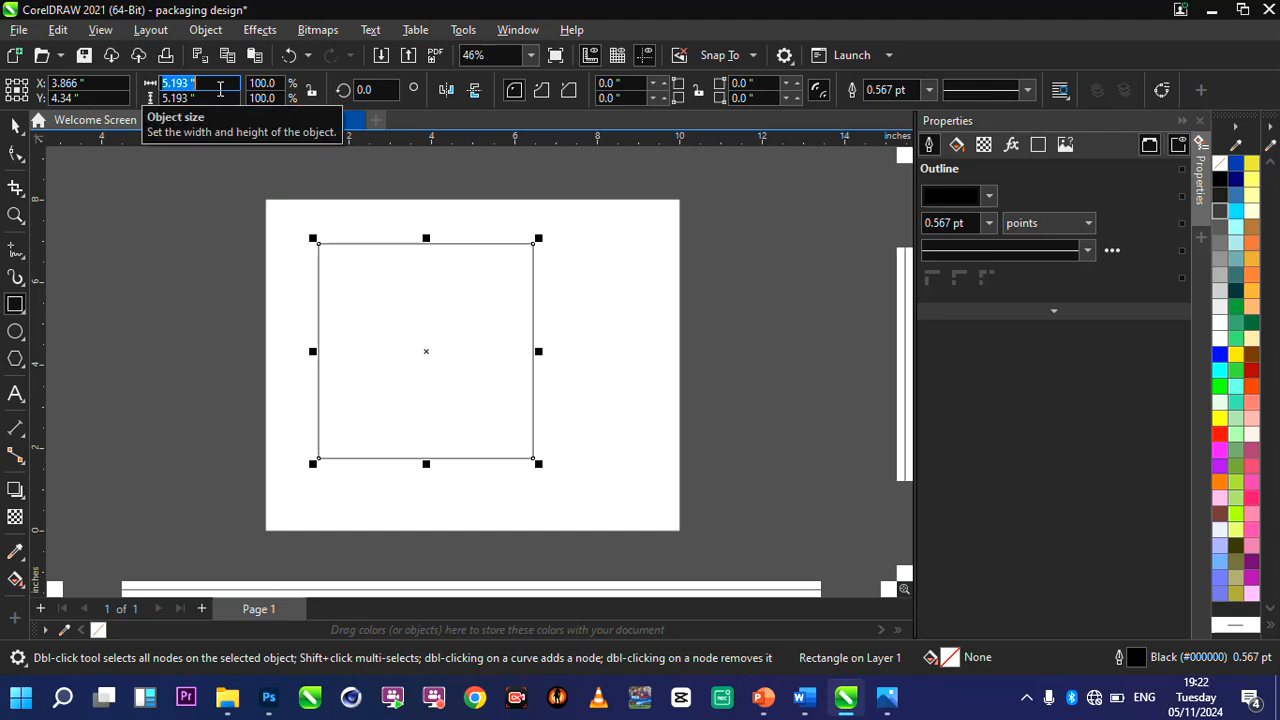
type("10")
left_click(216, 101)
type("8")
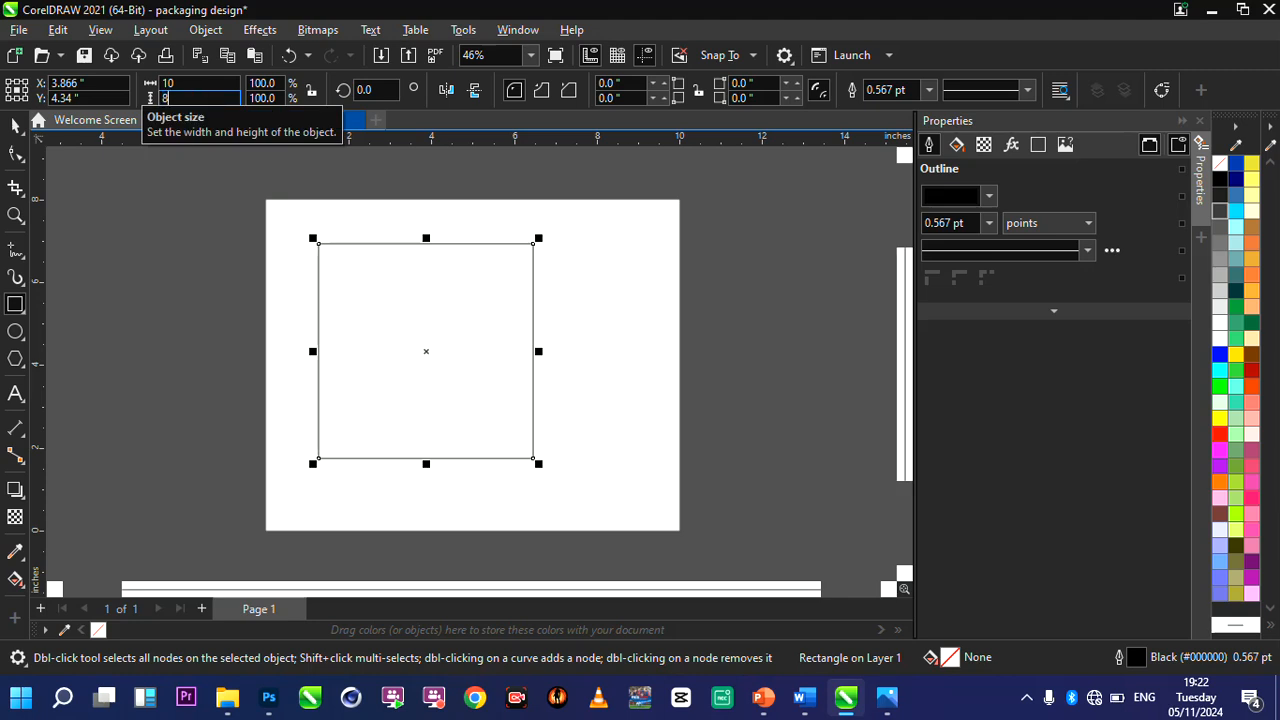
key("Return")
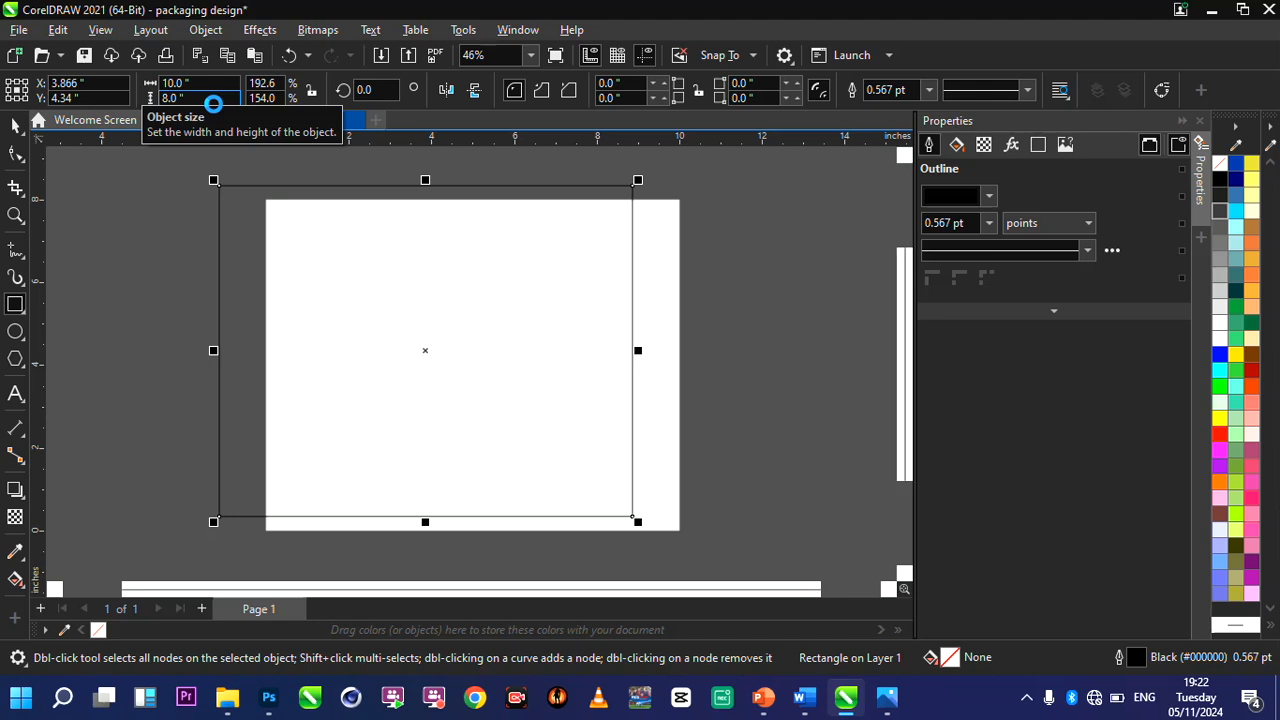
key("p")
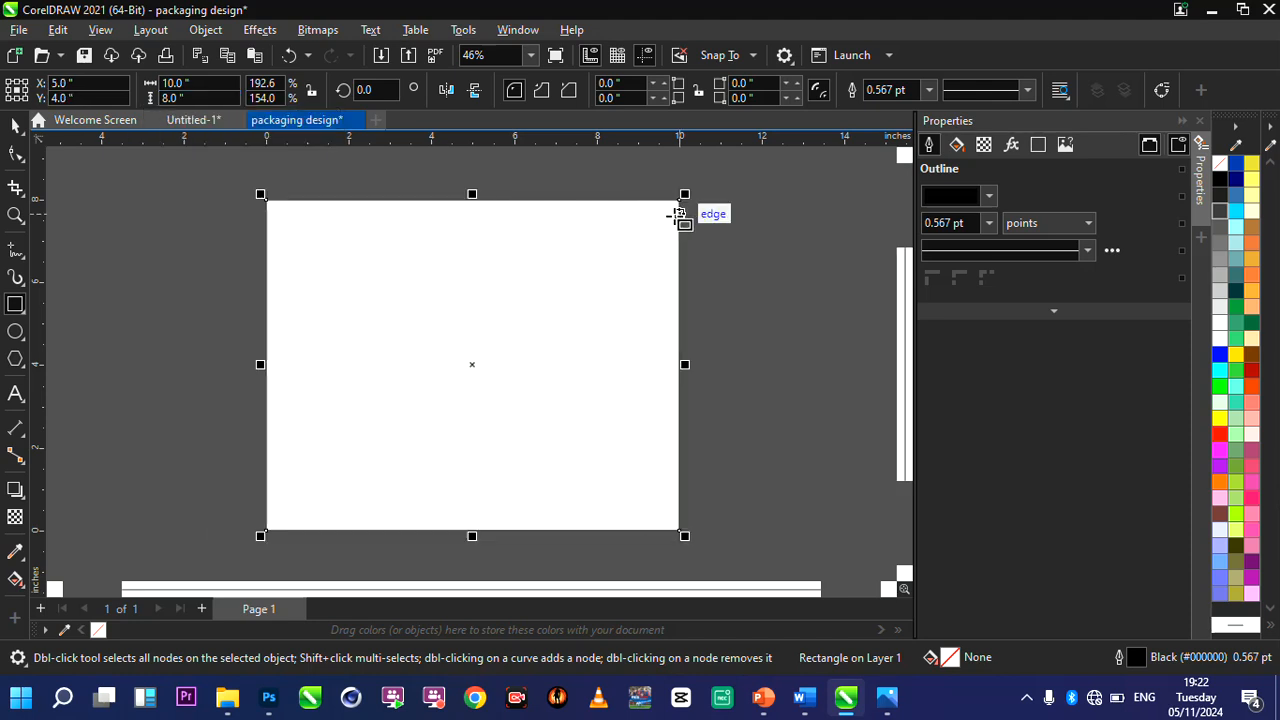
left_click(707, 265)
left_click_drag(705, 408, 672, 717)
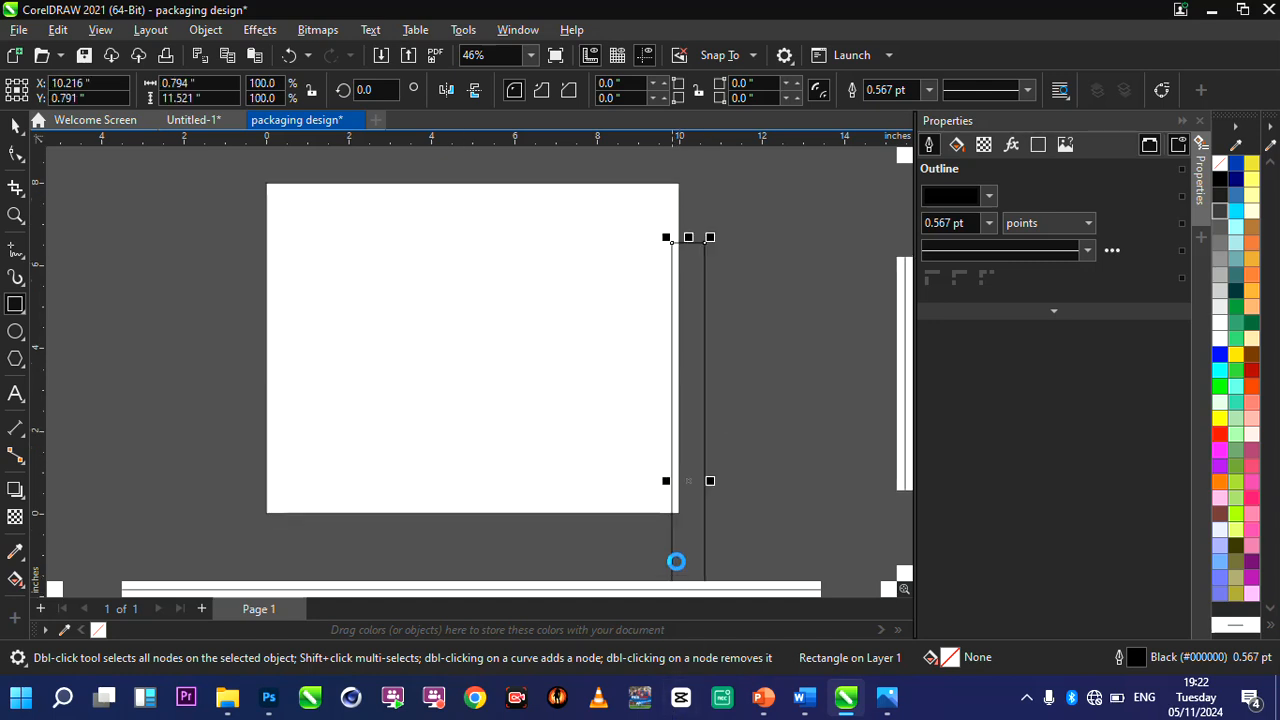
key("Delete")
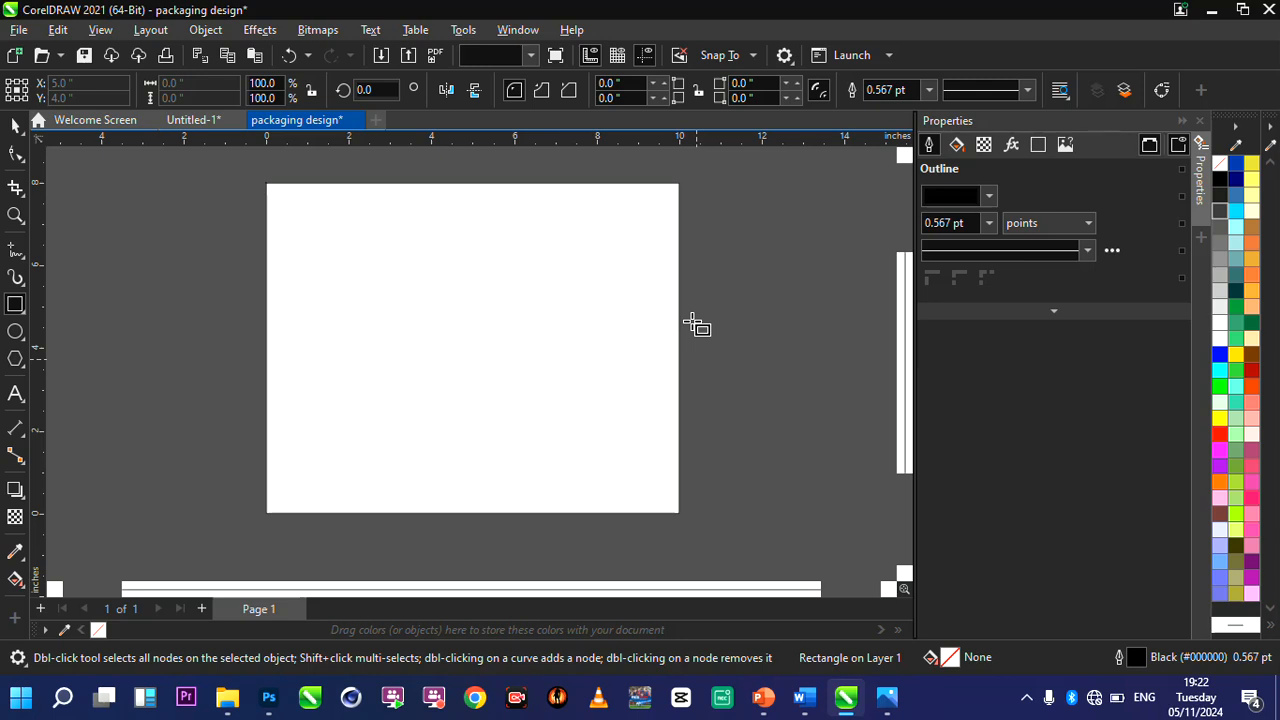
Remove the outline from the page-sized rectangle by setting its outline width to None, and deselect it.
left_click(679, 297)
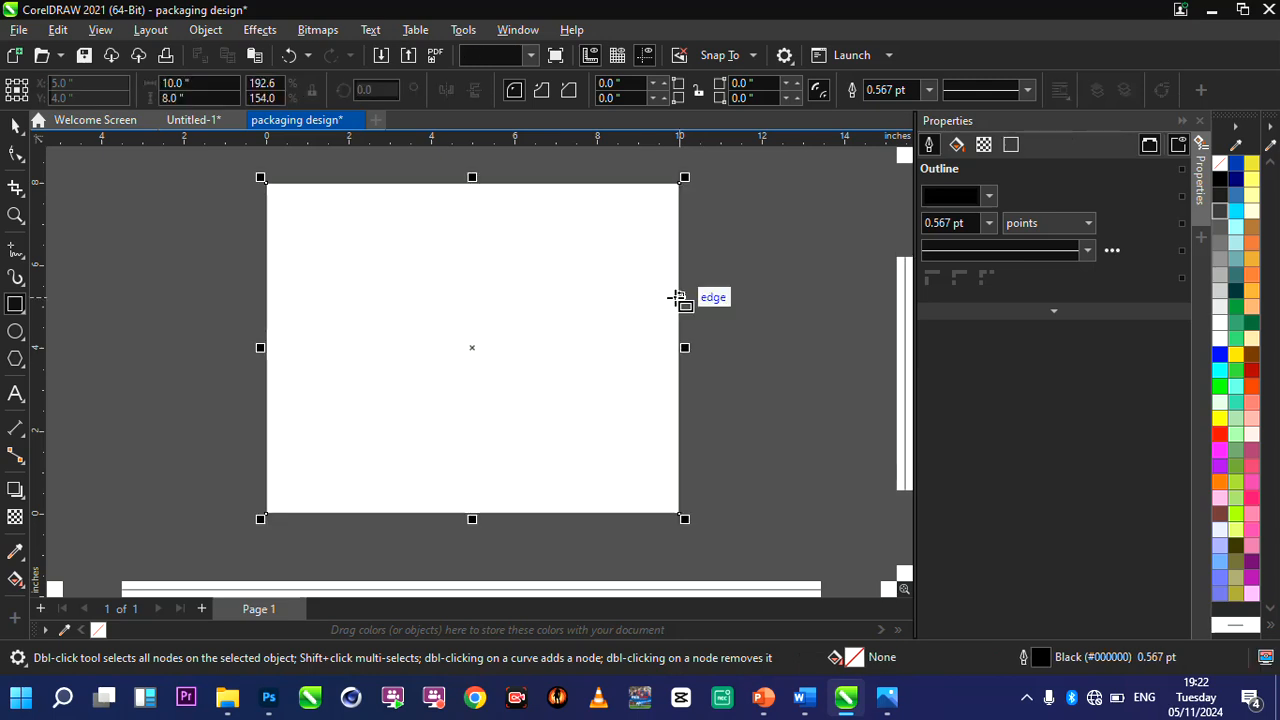
scroll(710, 325, "up", 3)
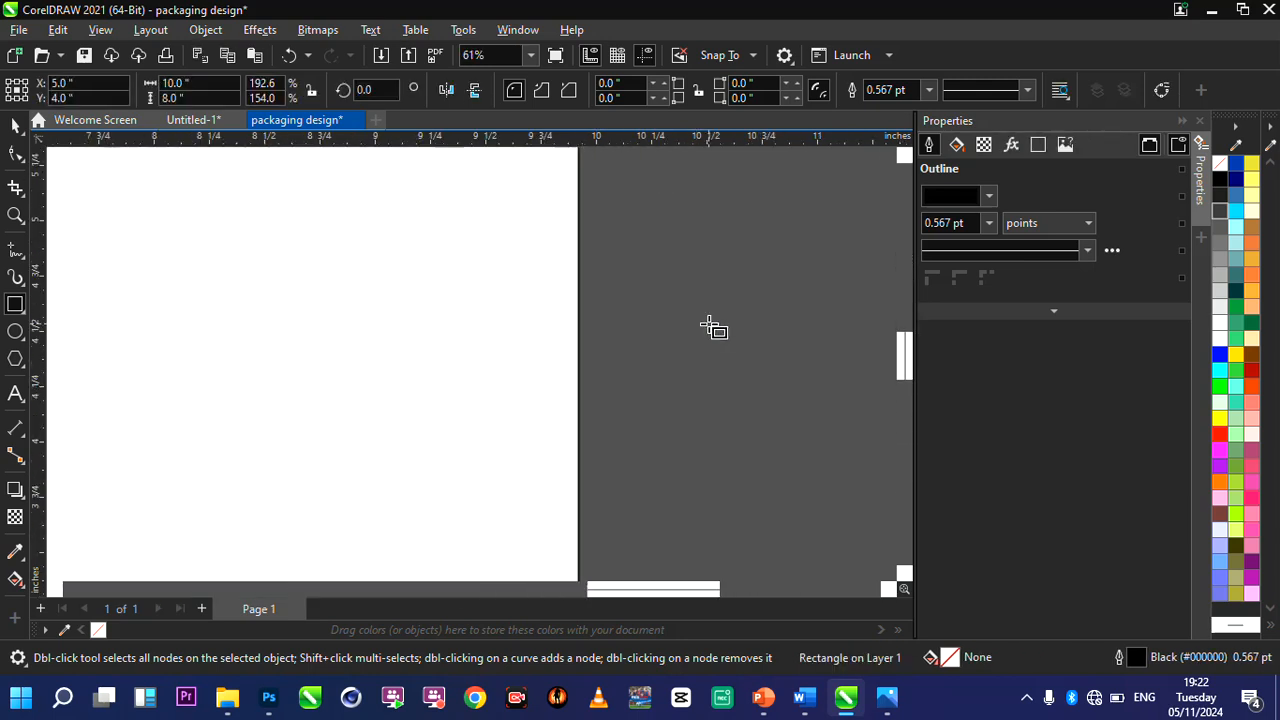
scroll(580, 323, "up", 8)
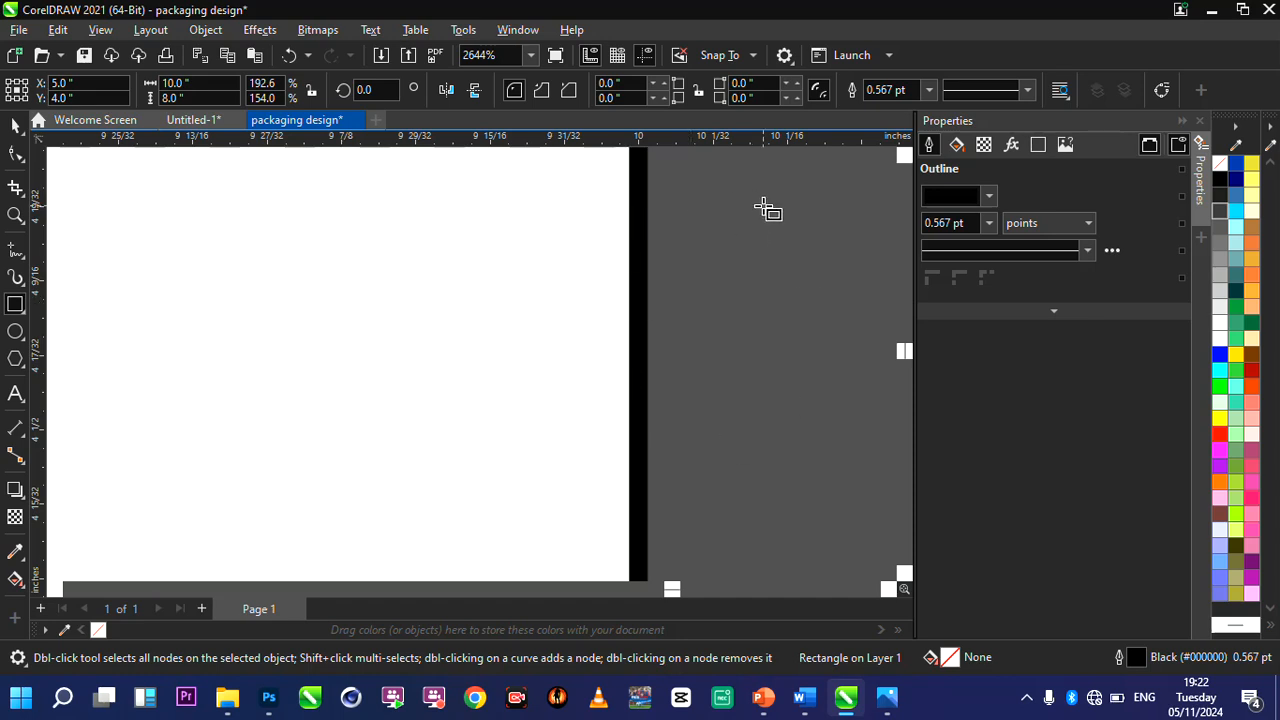
left_click(928, 91)
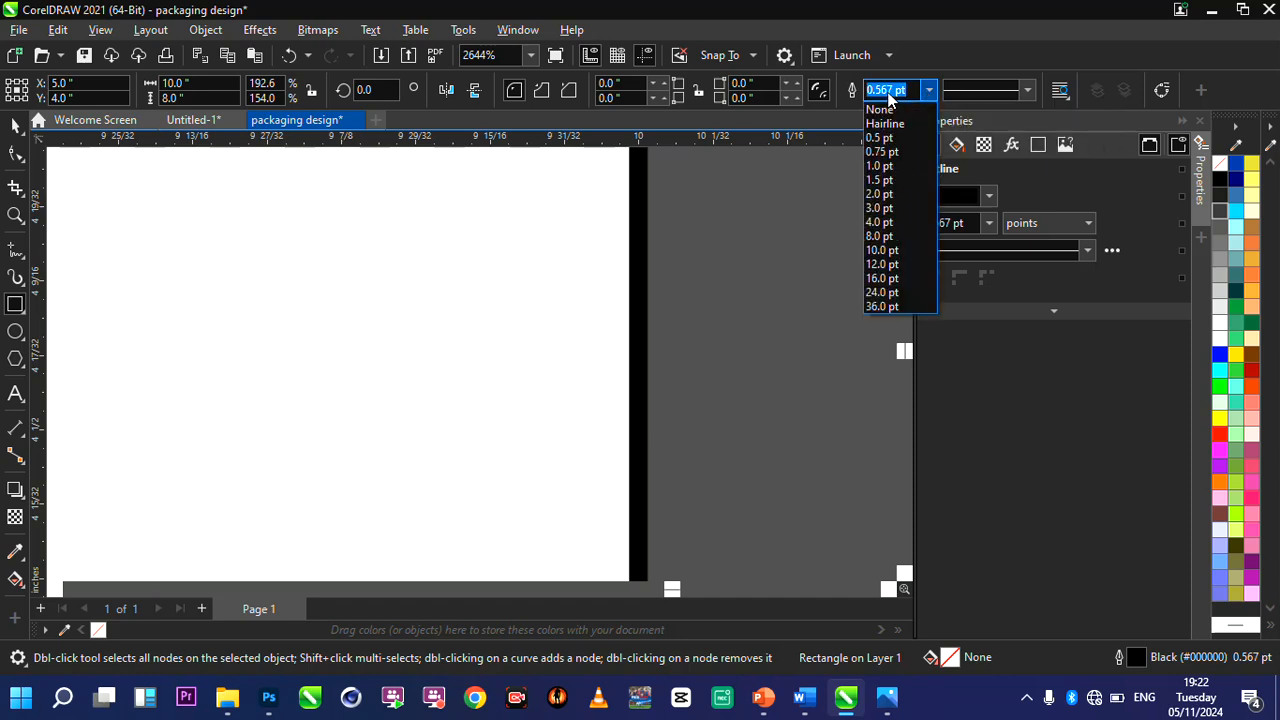
left_click(882, 110)
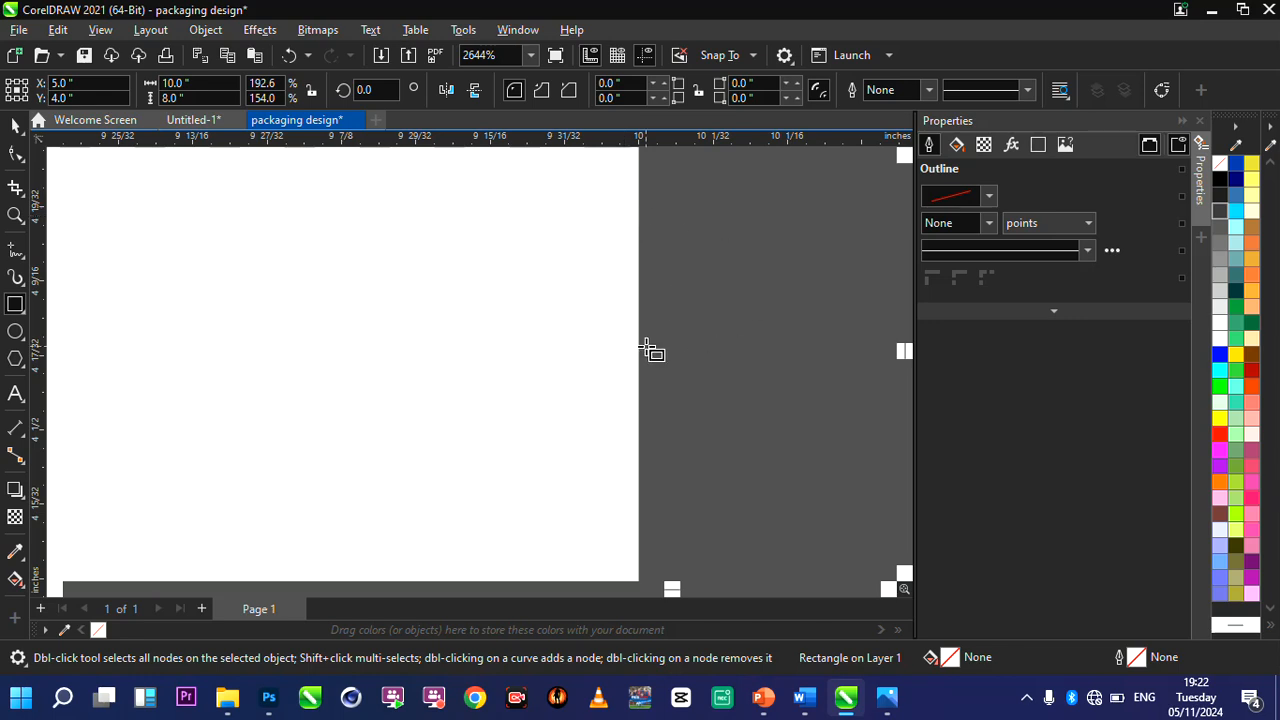
double_click(16, 215)
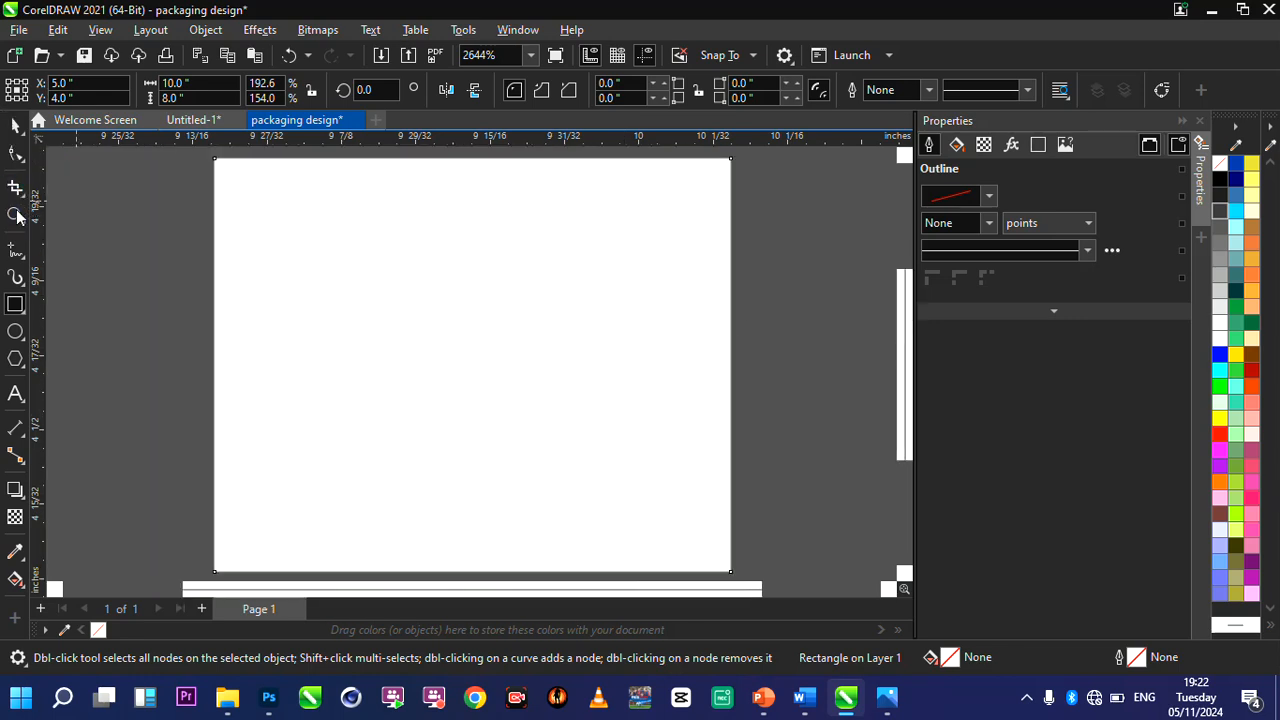
key("space")
scroll(339, 224, "down", 1)
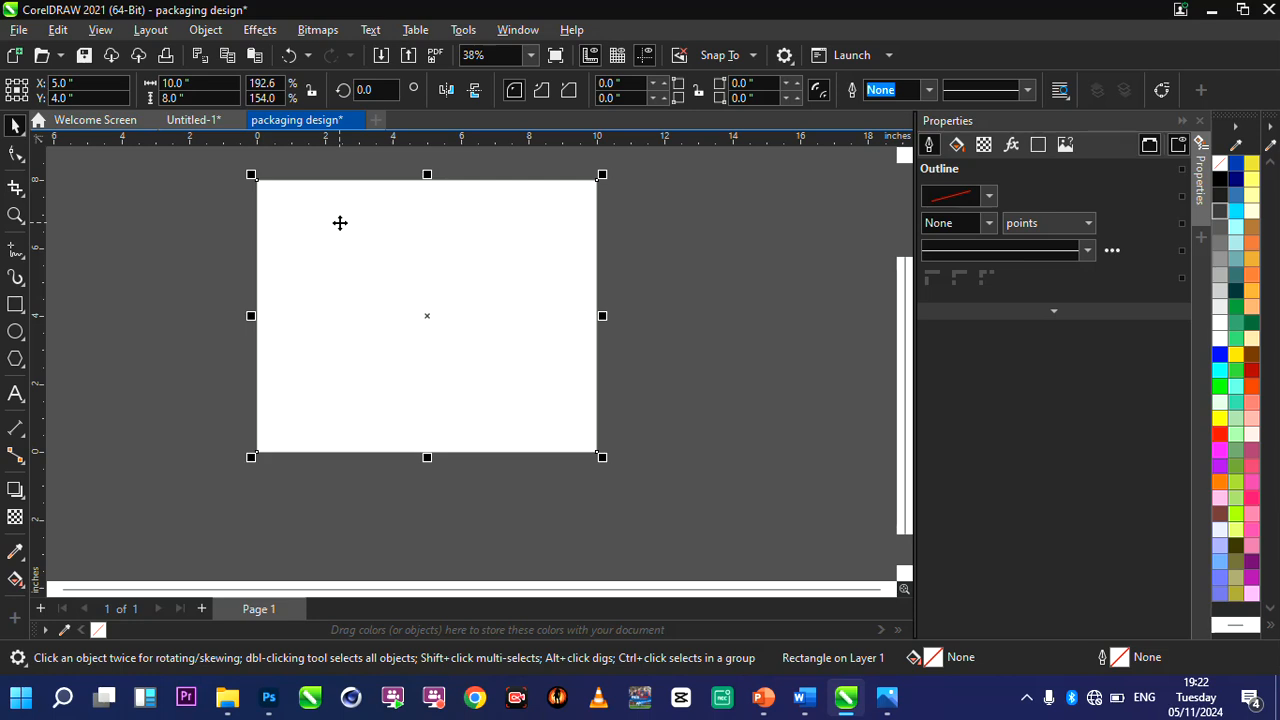
scroll(339, 224, "up", 1)
left_click(192, 275)
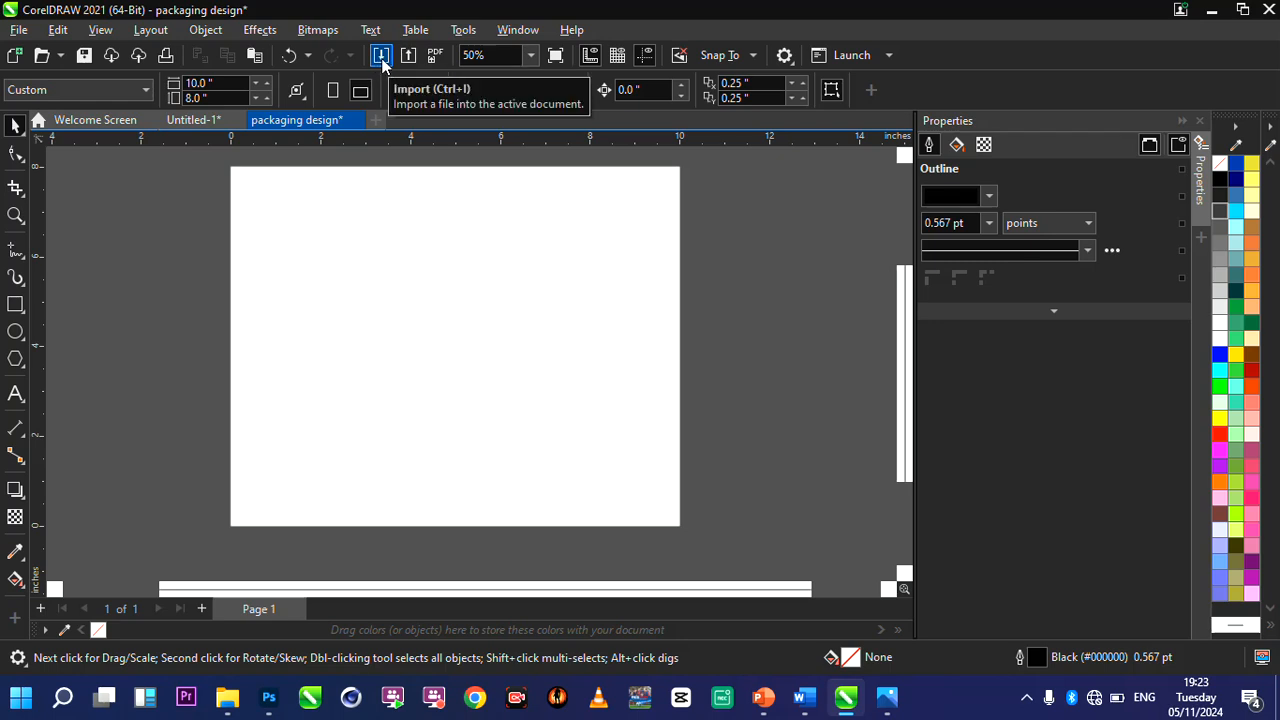
Import all five images from the packaging design folder: the chef logo, drumstick, fried chicken and french fries, silk, and spicies files.
left_click(20, 31)
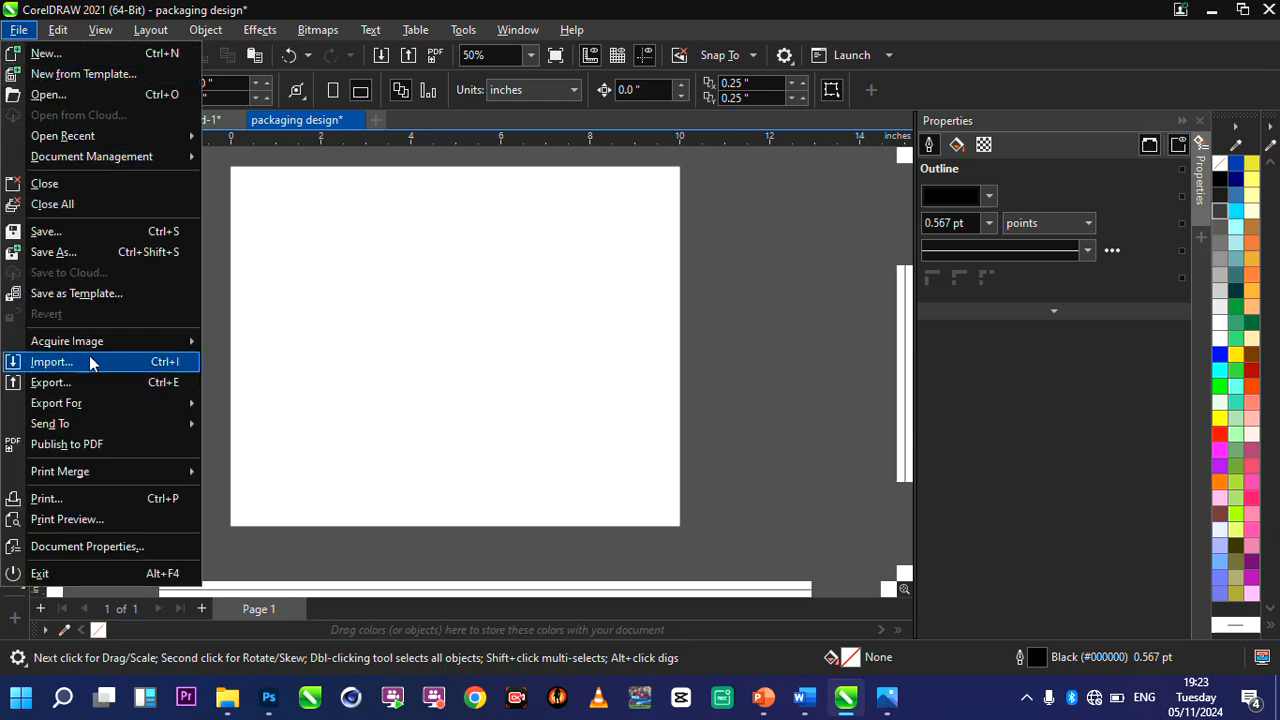
left_click(290, 297)
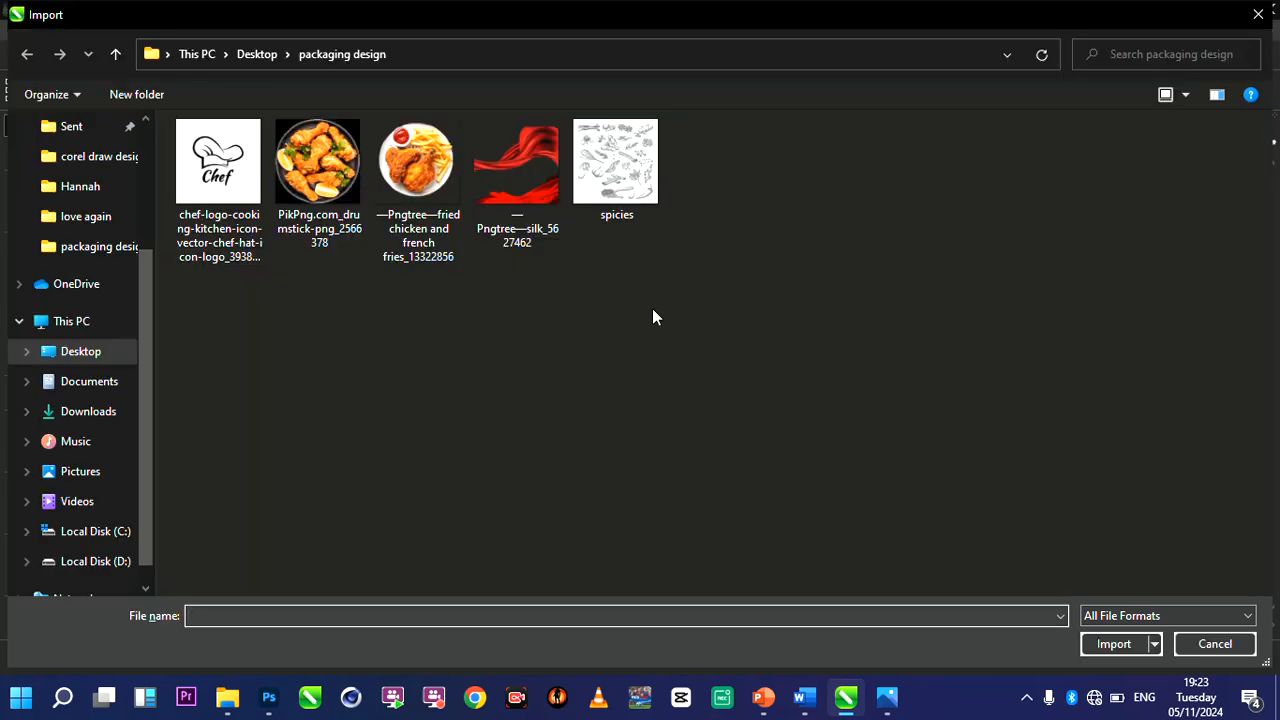
left_click_drag(652, 308, 186, 193)
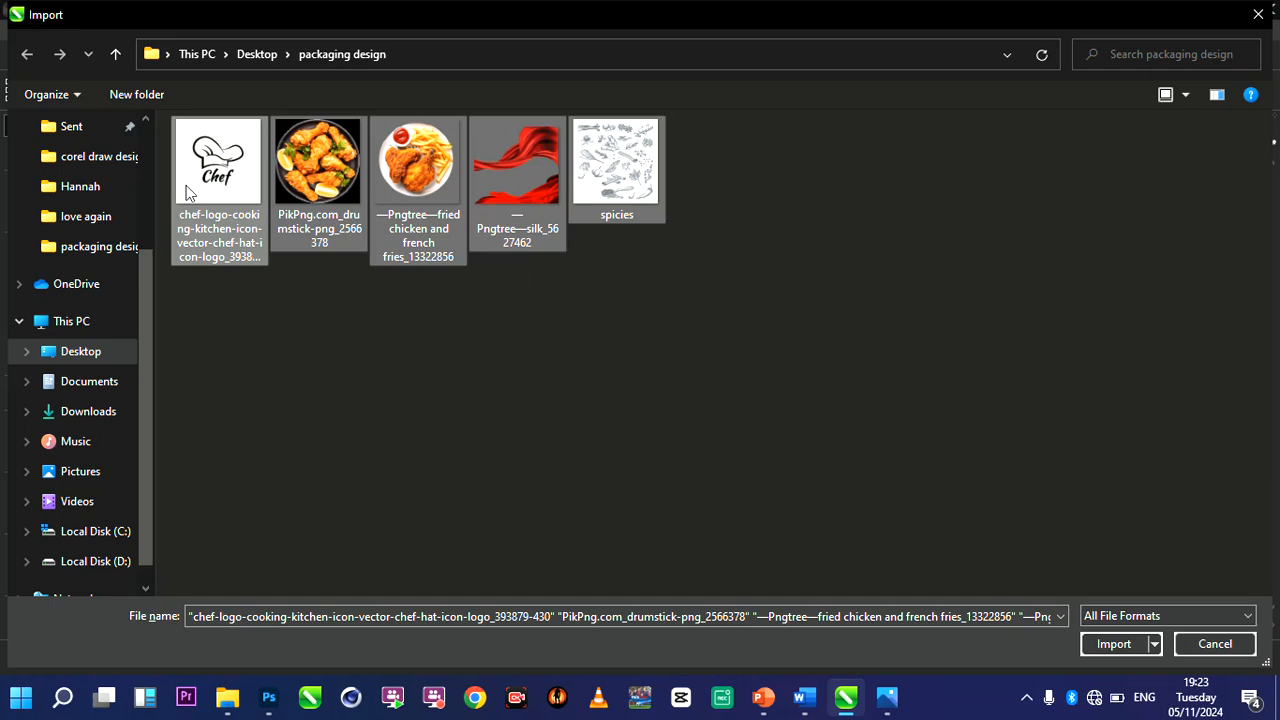
left_click_drag(207, 310, 600, 226)
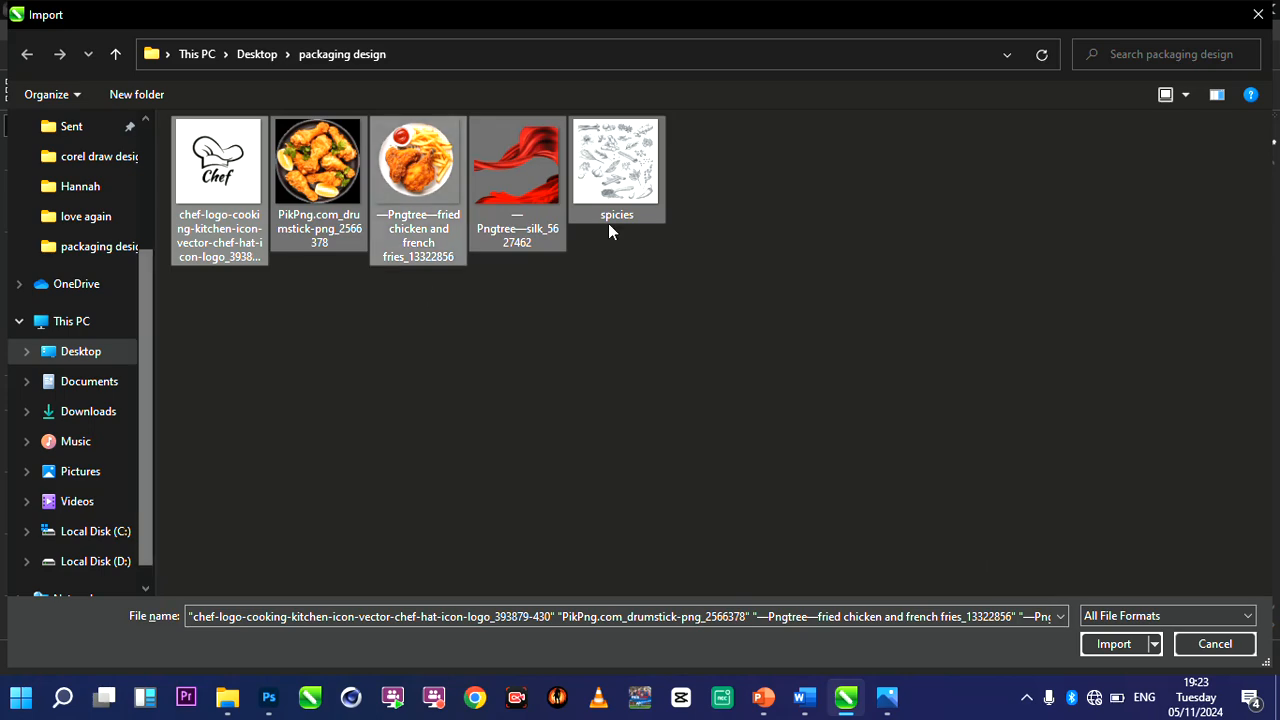
left_click(1112, 644)
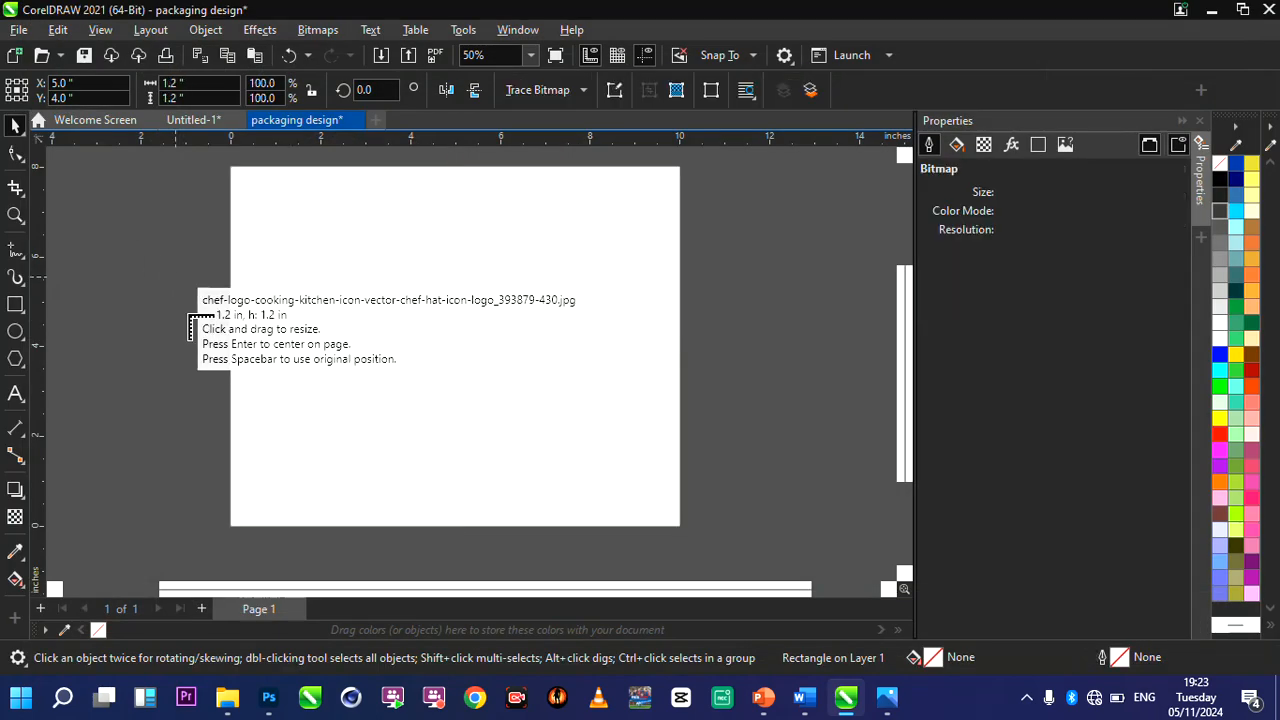
Place the chef logo and drumsticks beside the page's left edge, and the fried chicken, silk and spices images beside its right edge.
left_click(193, 320)
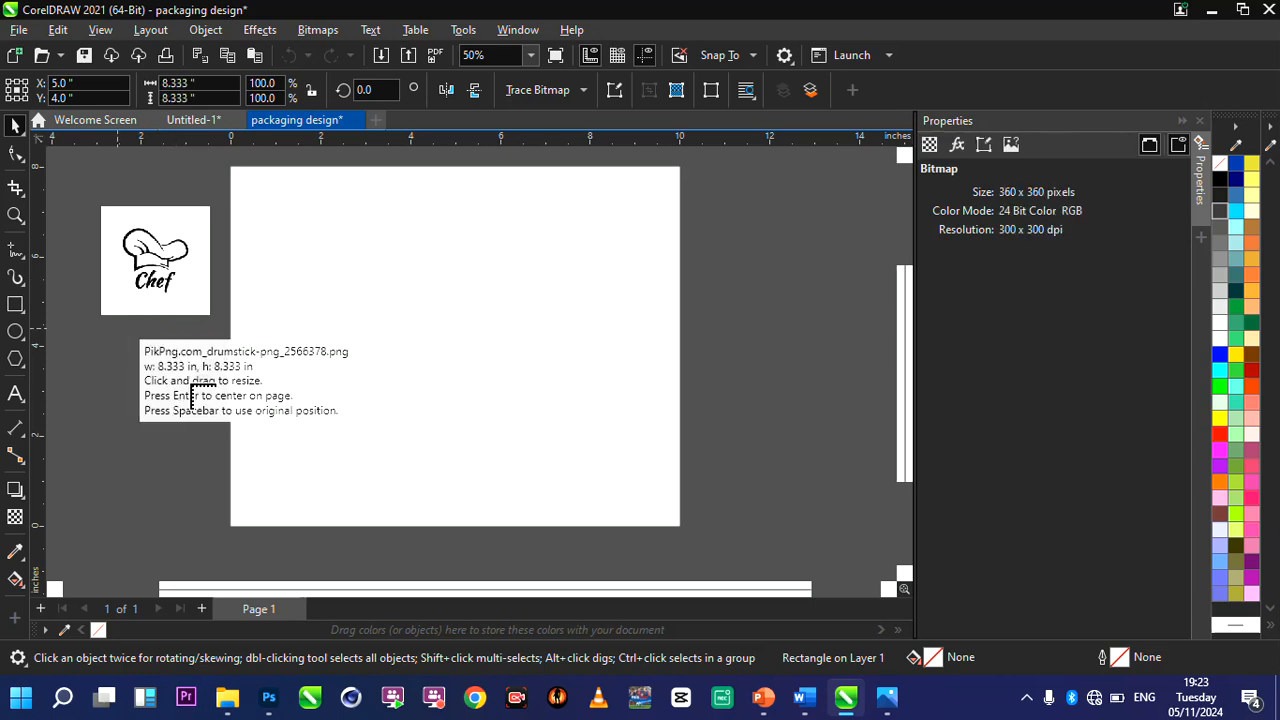
left_click(208, 412)
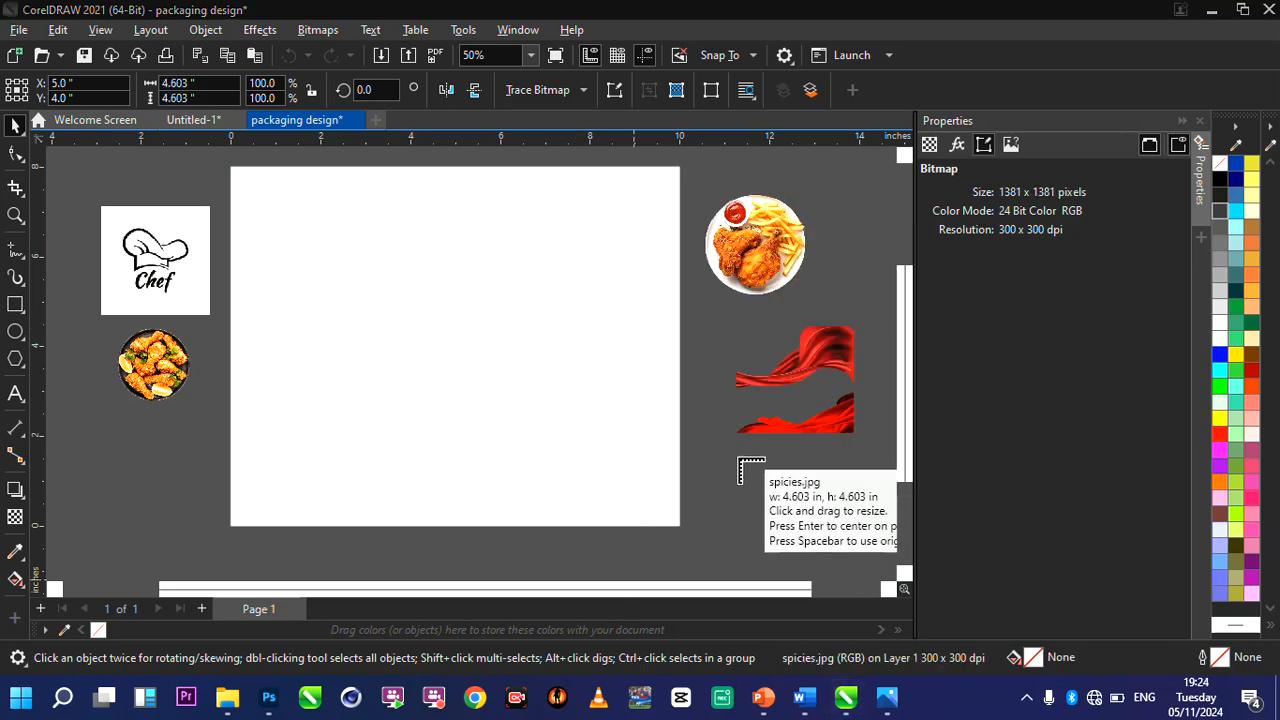
left_click_drag(739, 458, 845, 567)
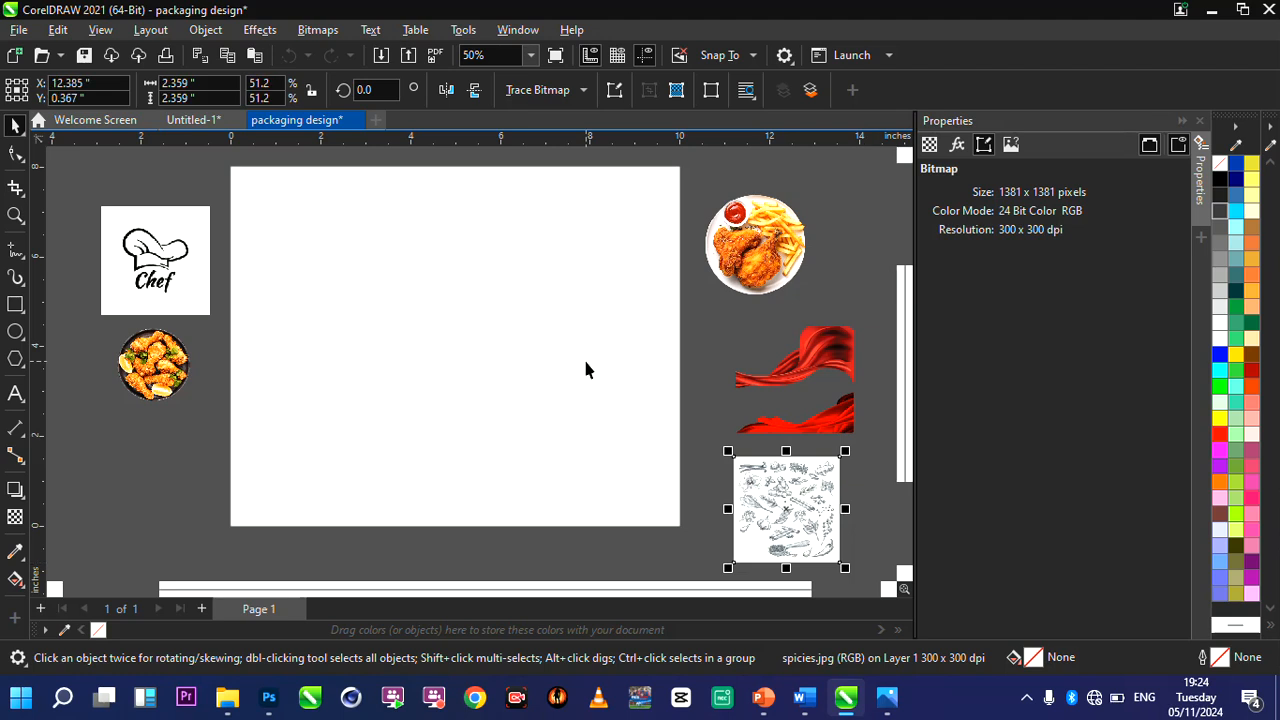
left_click(614, 207)
scroll(614, 207, "down", 1)
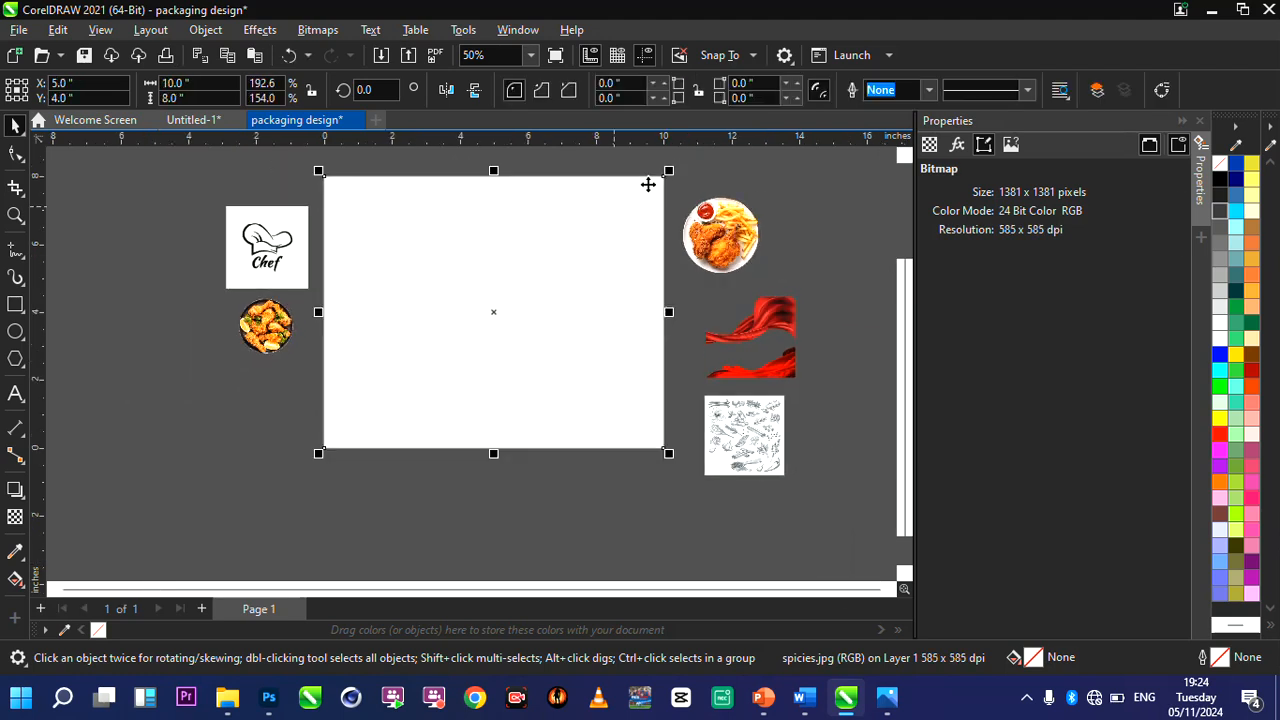
scroll(660, 190, "up", 2)
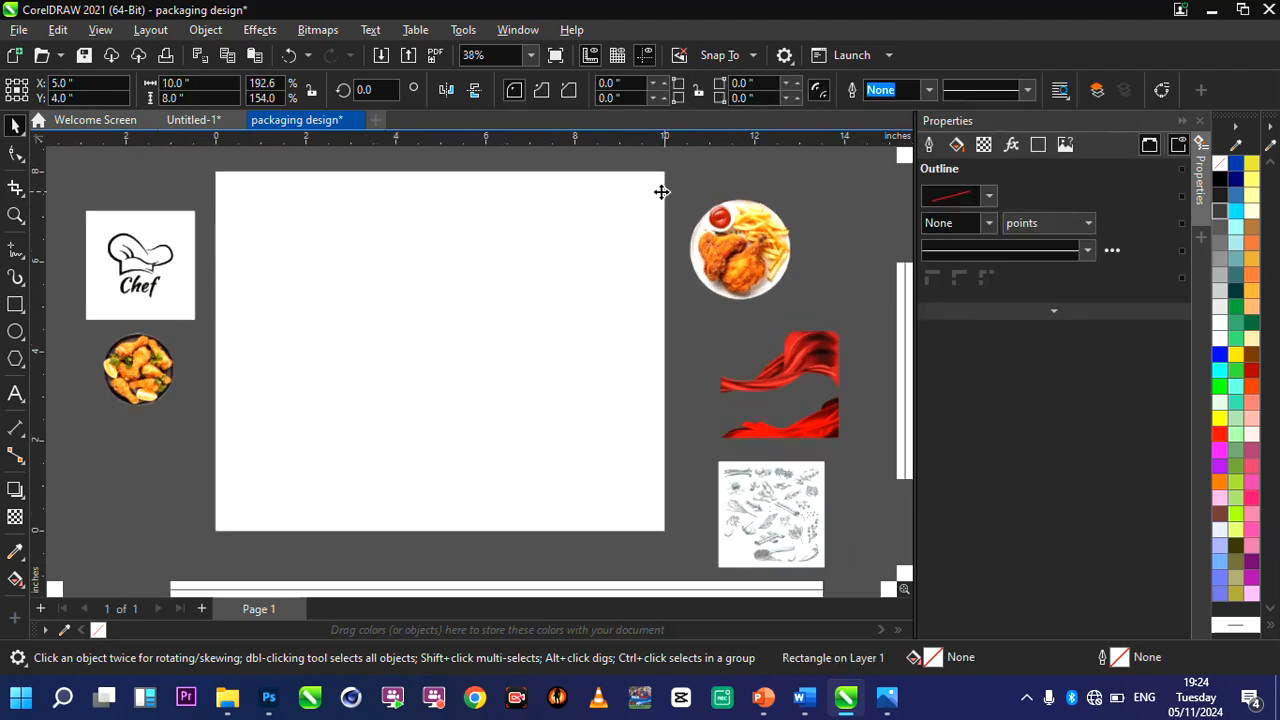
scroll(640, 205, "down", 1)
scroll(612, 232, "down", 1)
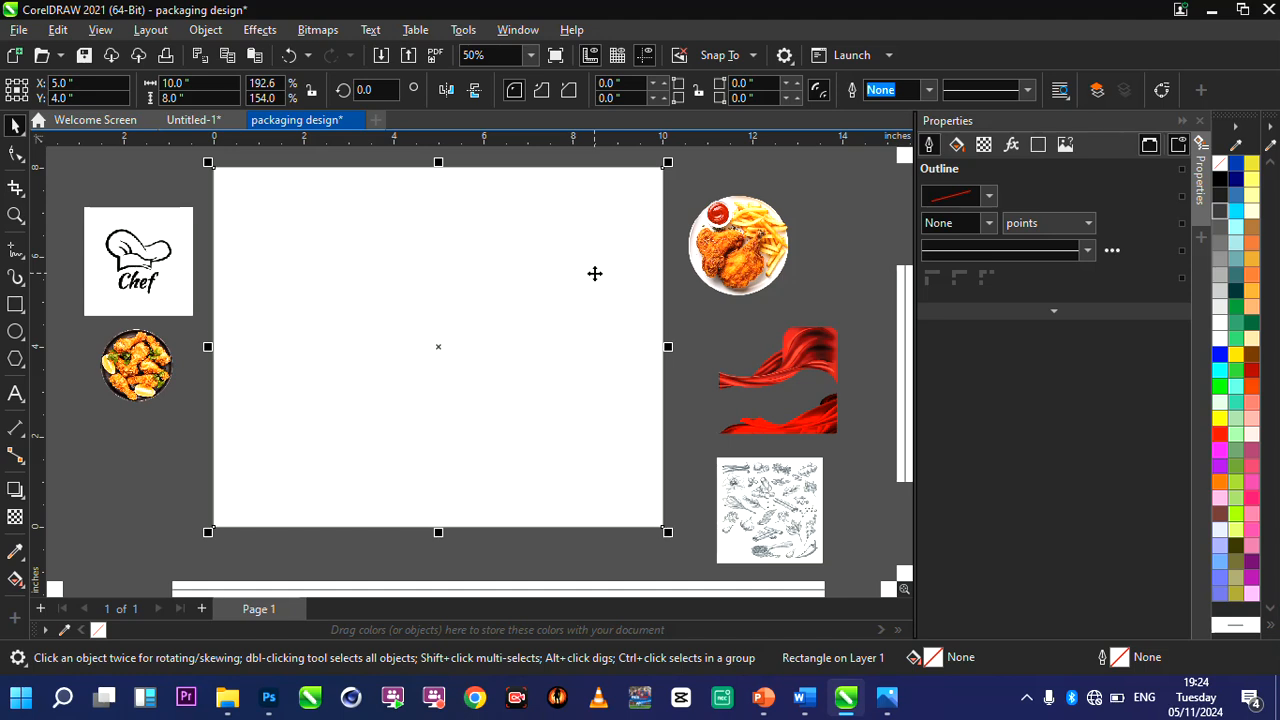
scroll(534, 249, "up", 1)
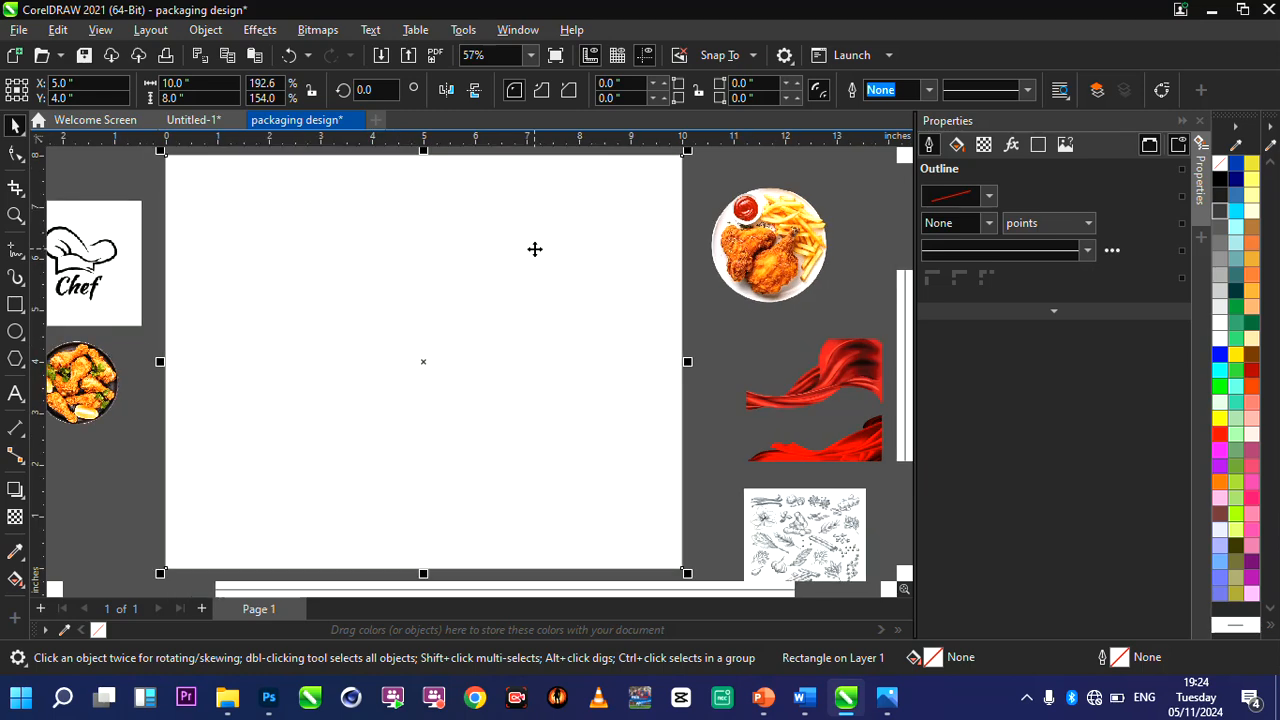
scroll(586, 260, "down", 1)
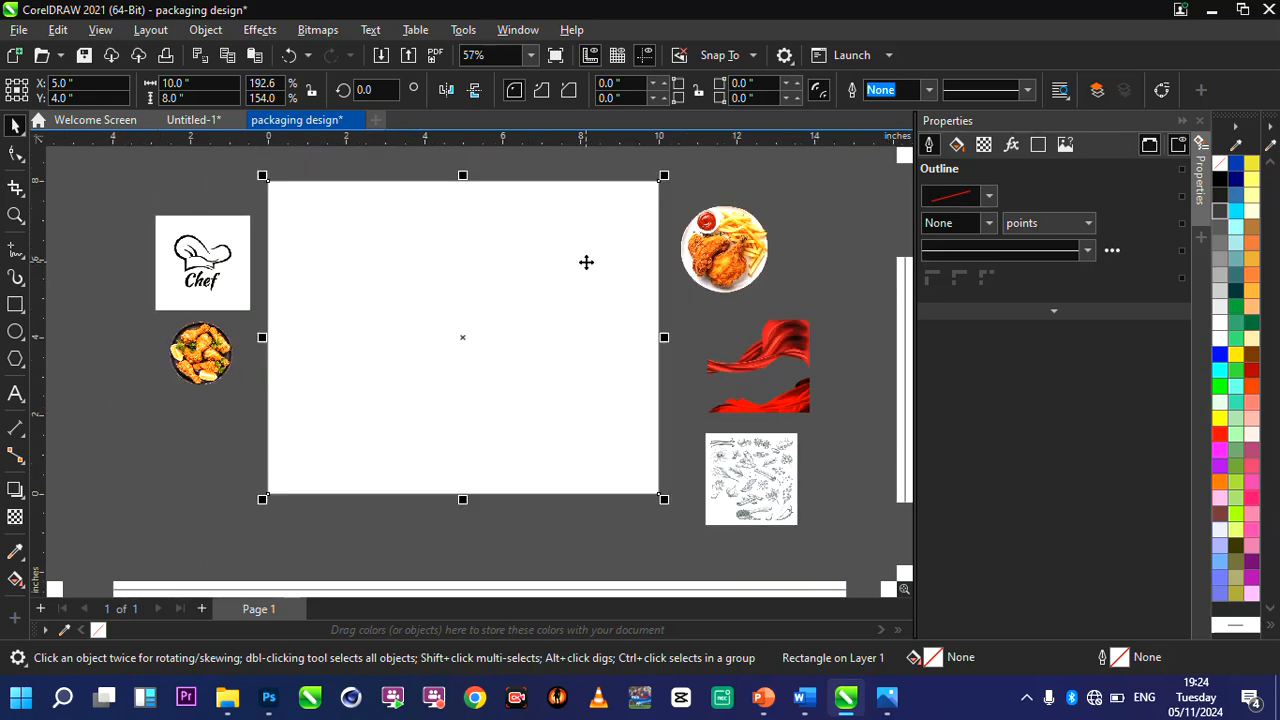
scroll(640, 250, "up", 1)
scroll(640, 250, "down", 1)
scroll(640, 250, "up", 1)
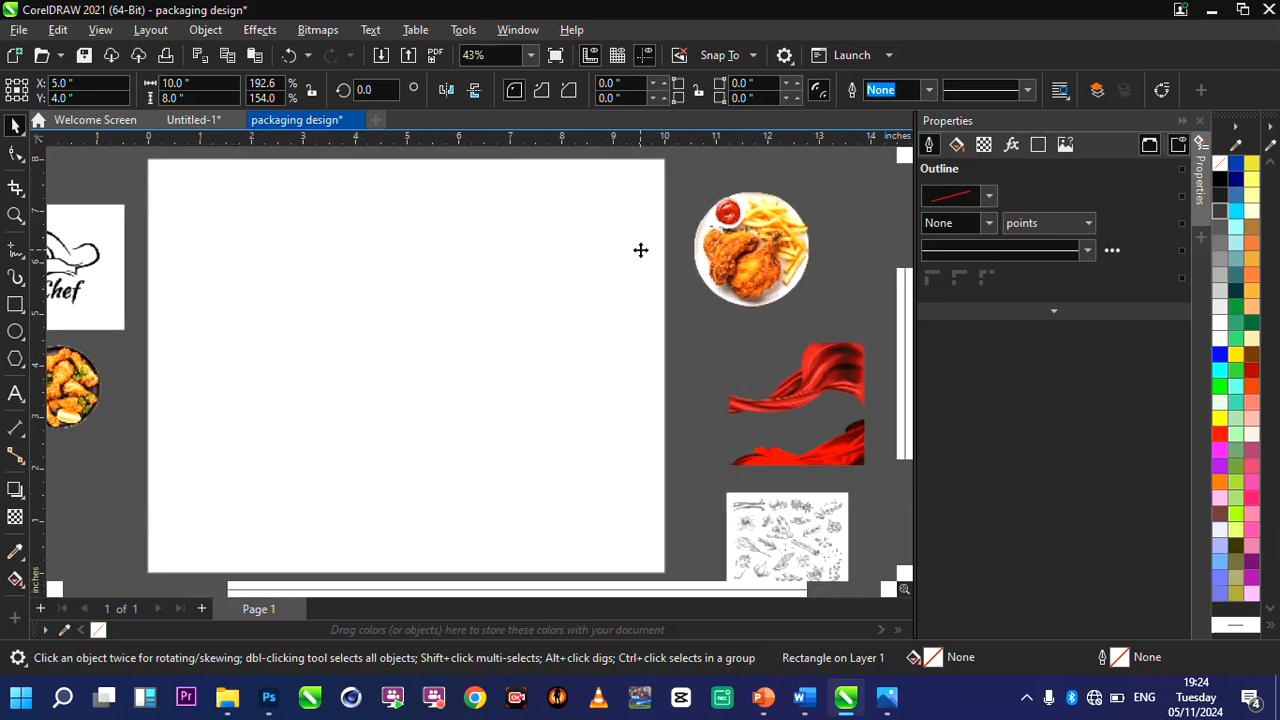
mouse_move(563, 257)
left_mouse_down()
mouse_move(642, 266)
mouse_move(585, 264)
left_mouse_up()
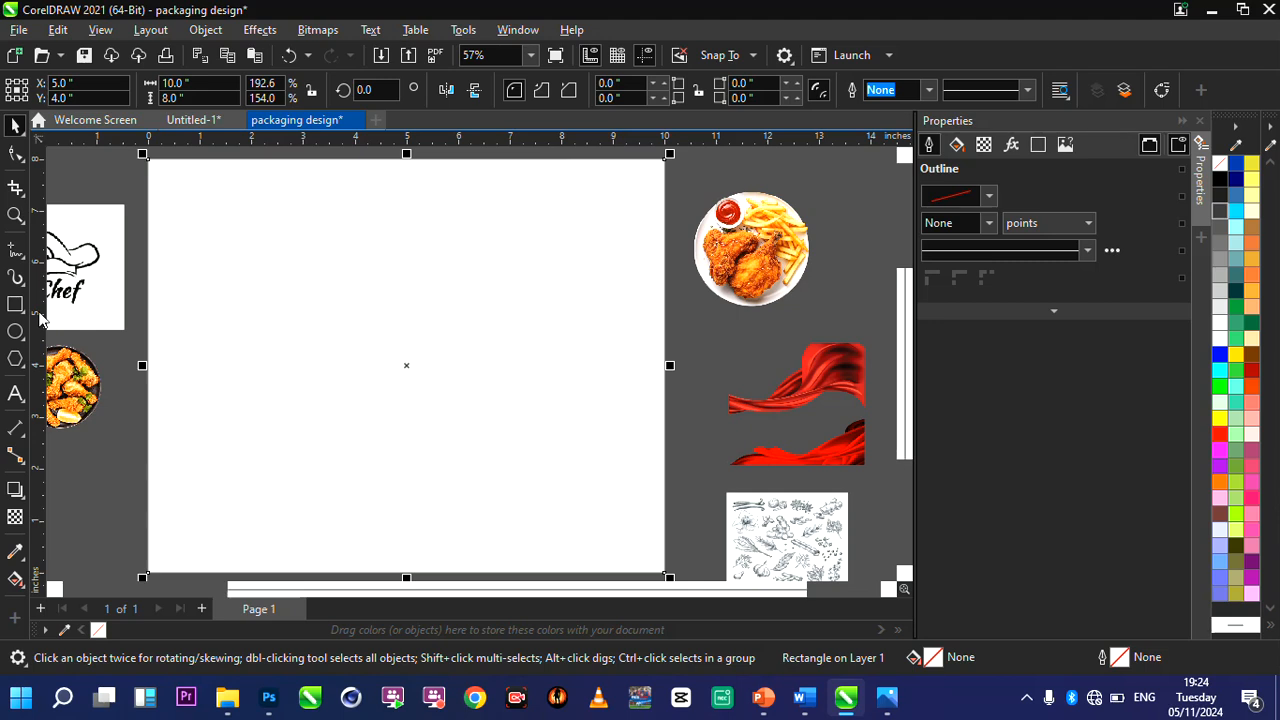
Add a vertical guideline at the page's centre and narrow the page-sized rectangle from its right edge to it, about 5 inches wide.
left_click_drag(40, 318, 407, 314)
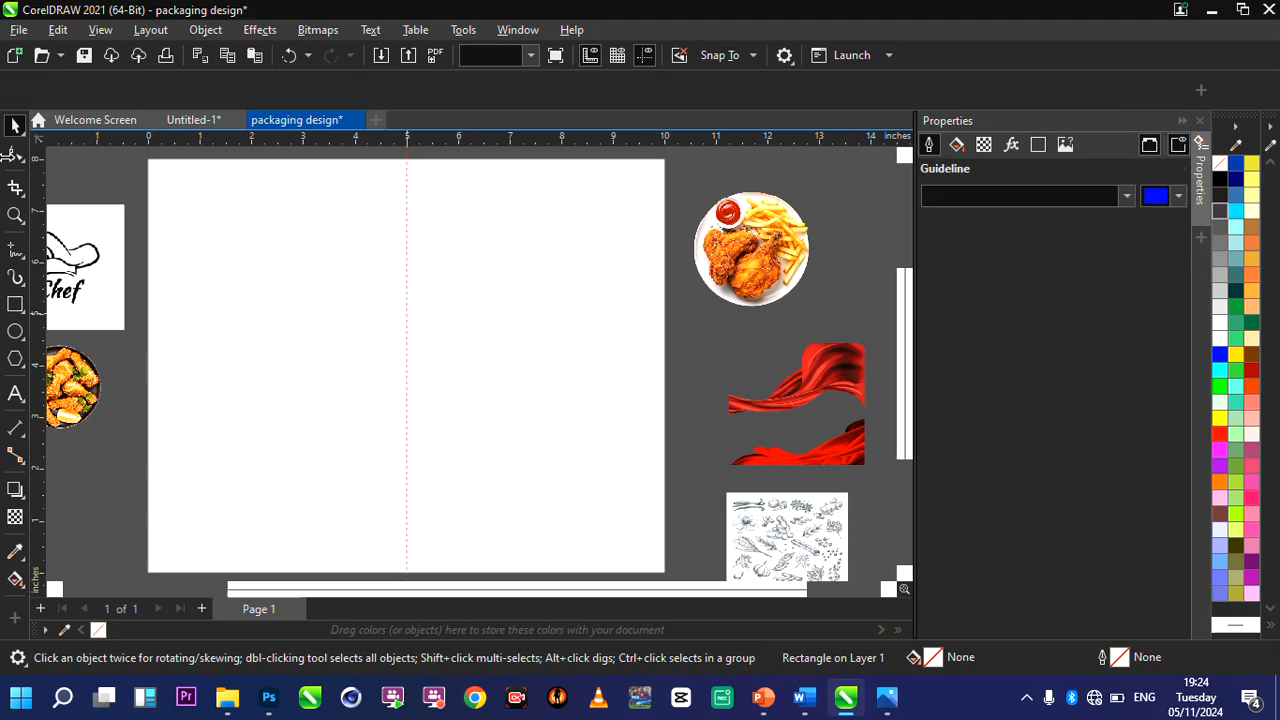
left_click(570, 283)
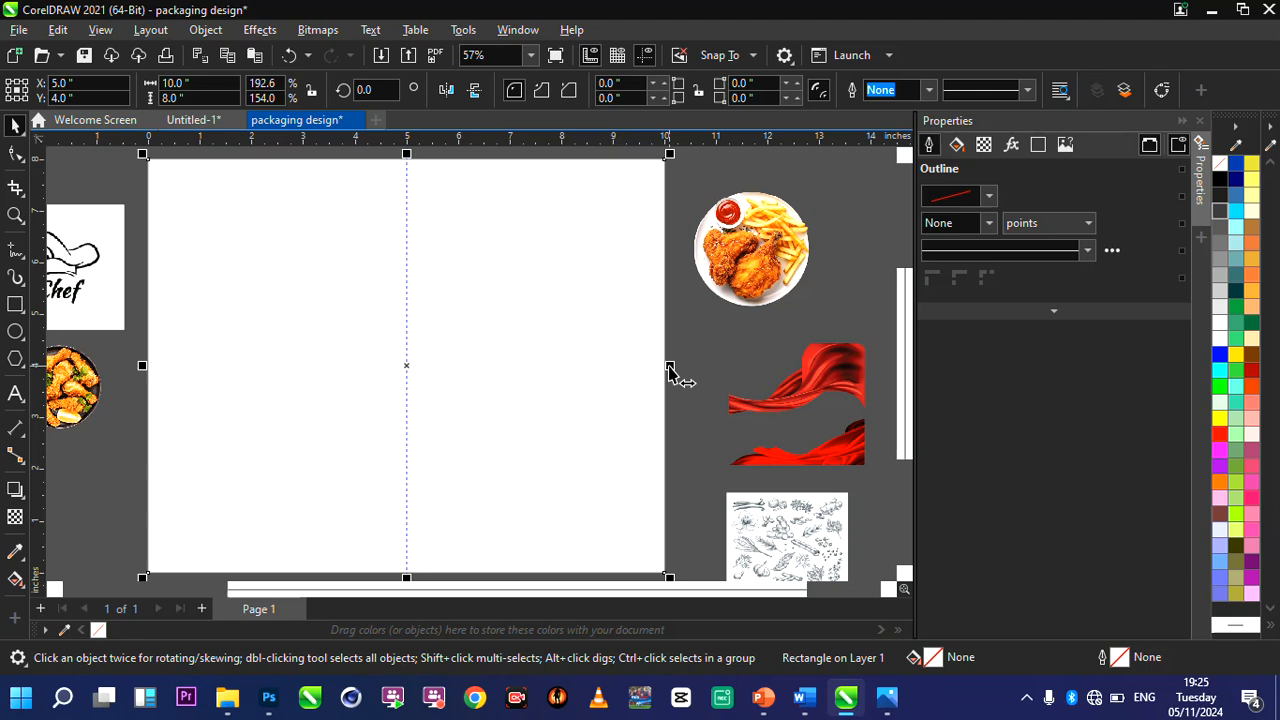
left_click_drag(670, 375, 410, 377)
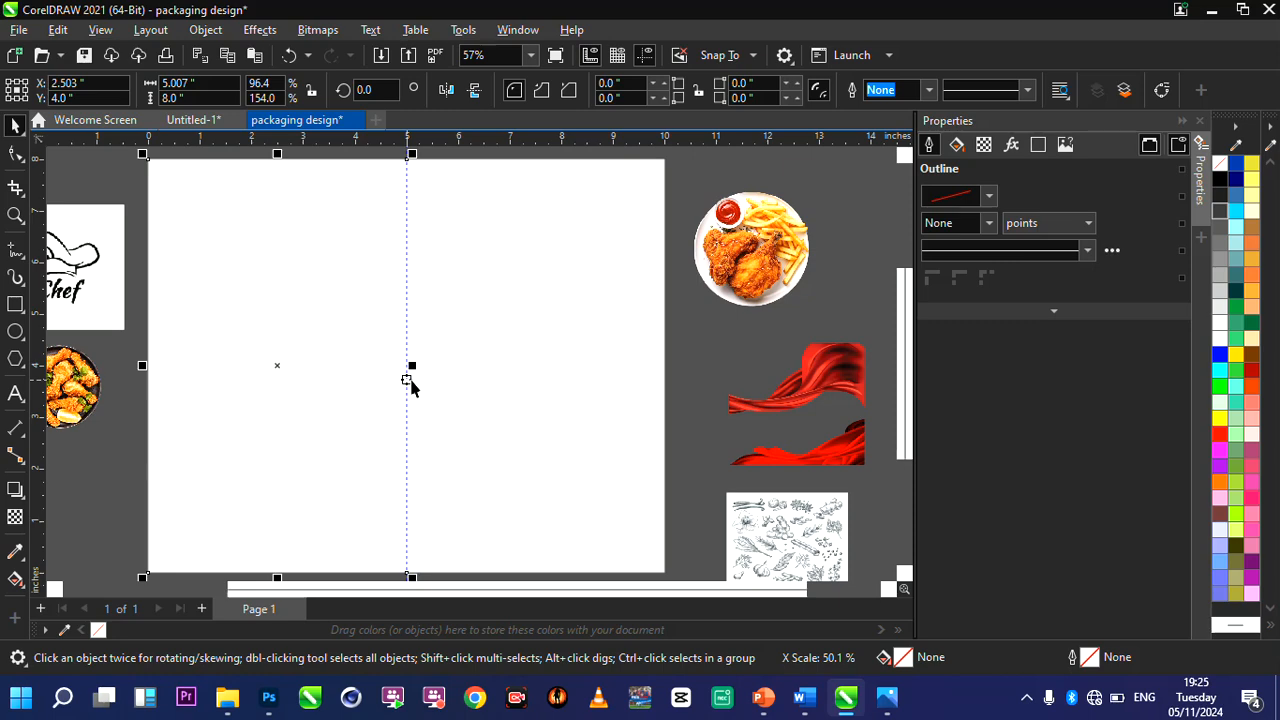
scroll(409, 371, "up", 2)
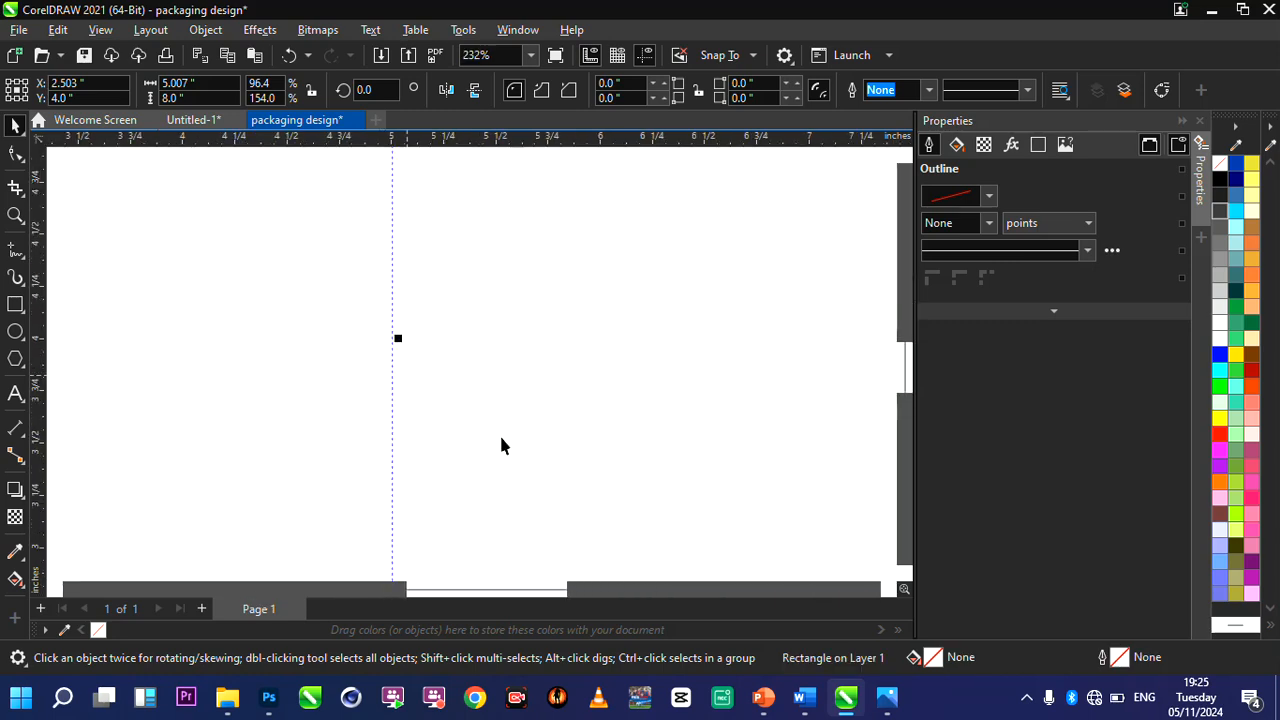
scroll(393, 334, "down", 3)
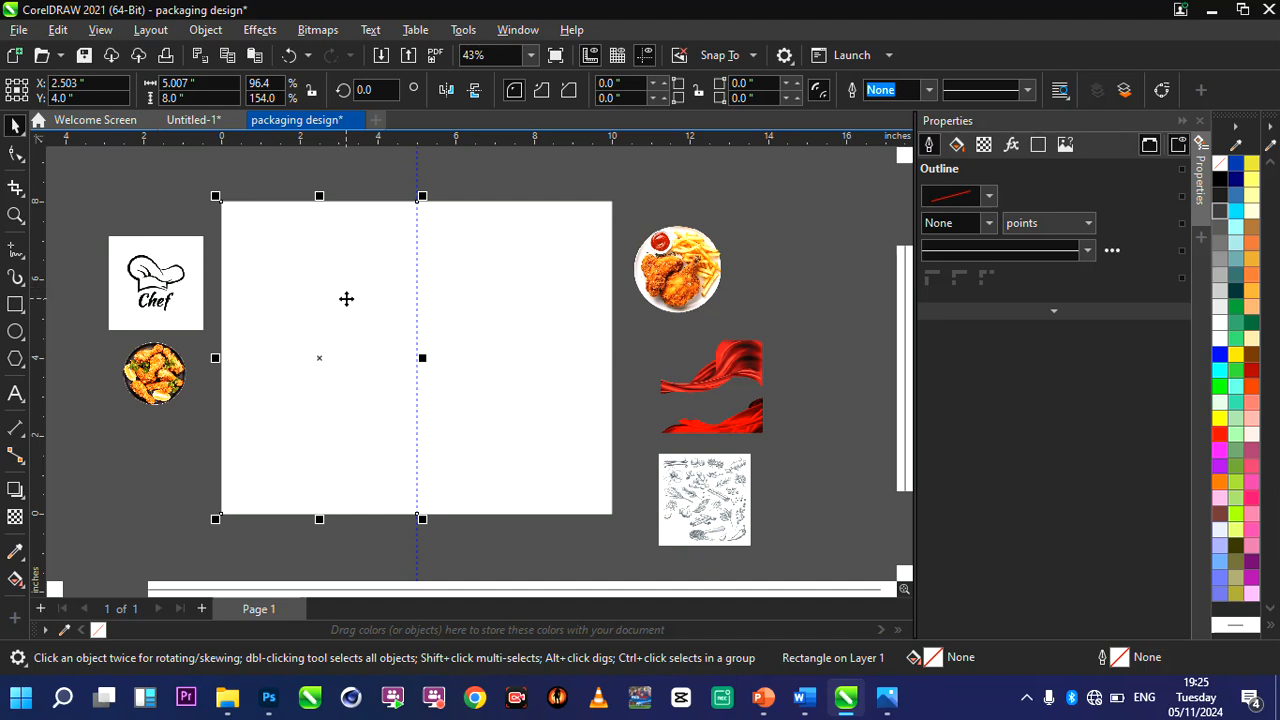
scroll(346, 295, "up", 2)
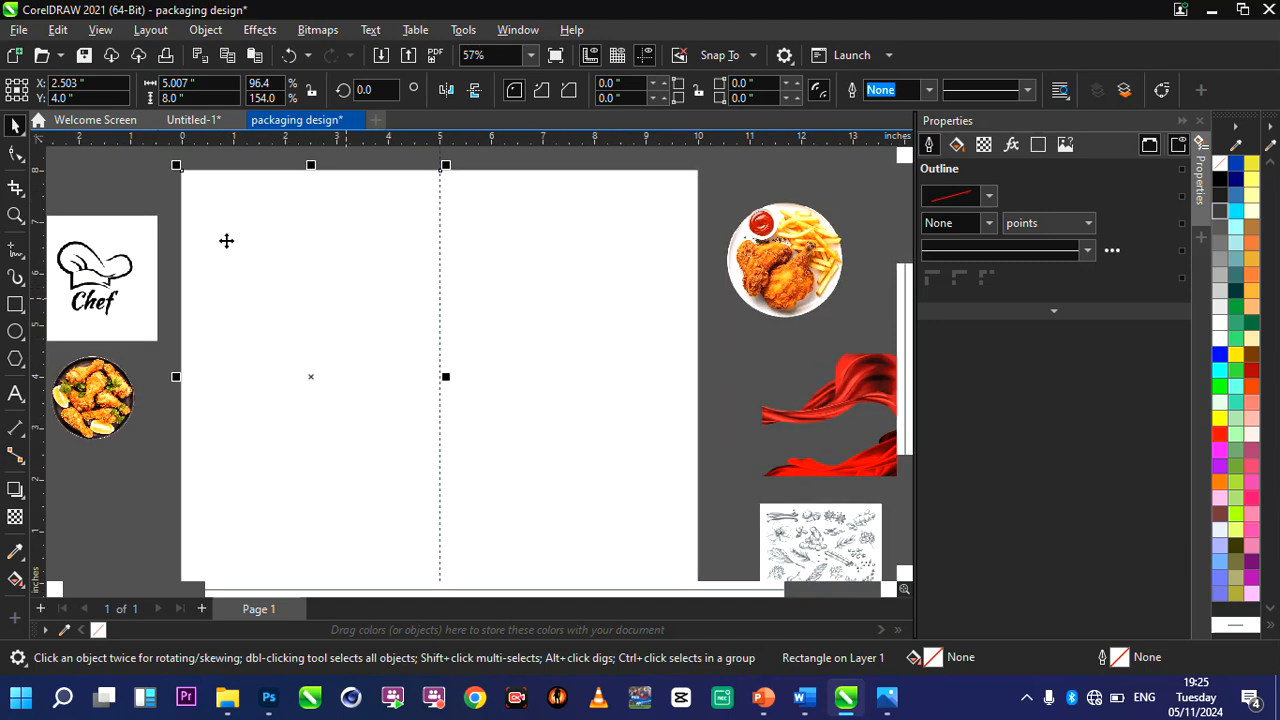
Delete the vertical guideline at the centre of the page.
left_click(155, 196)
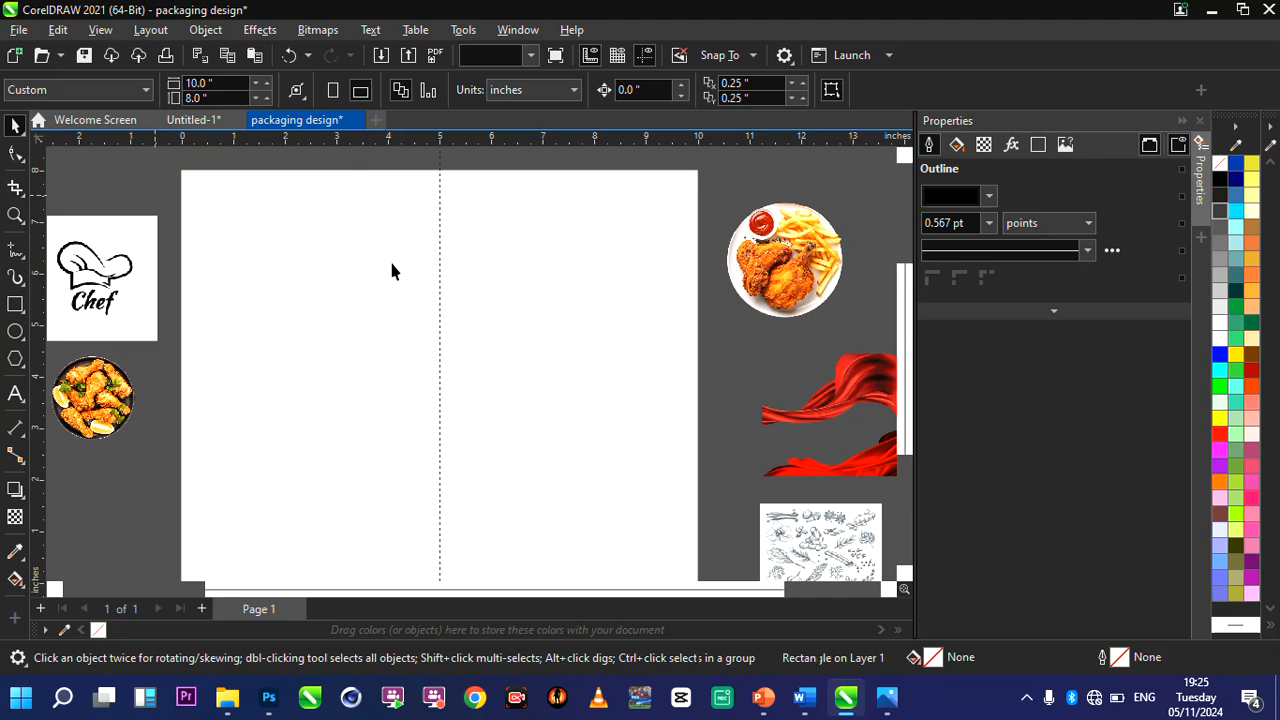
left_click(391, 265)
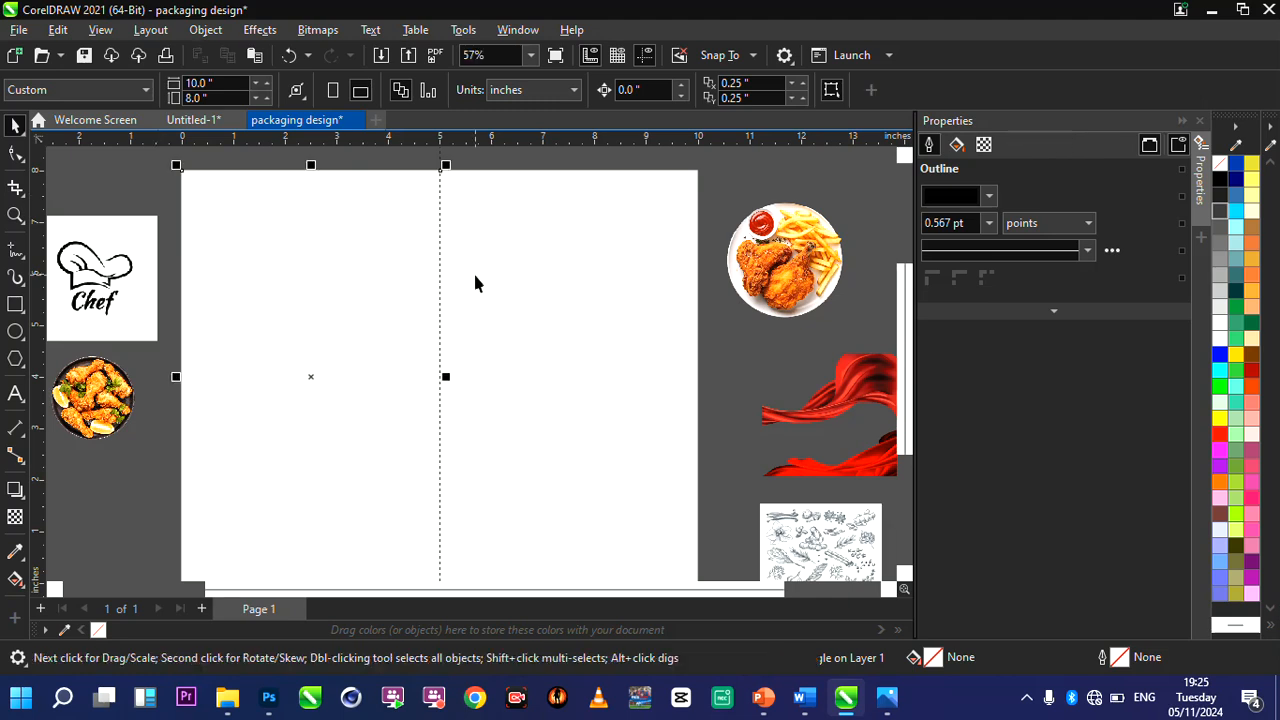
left_click(439, 188)
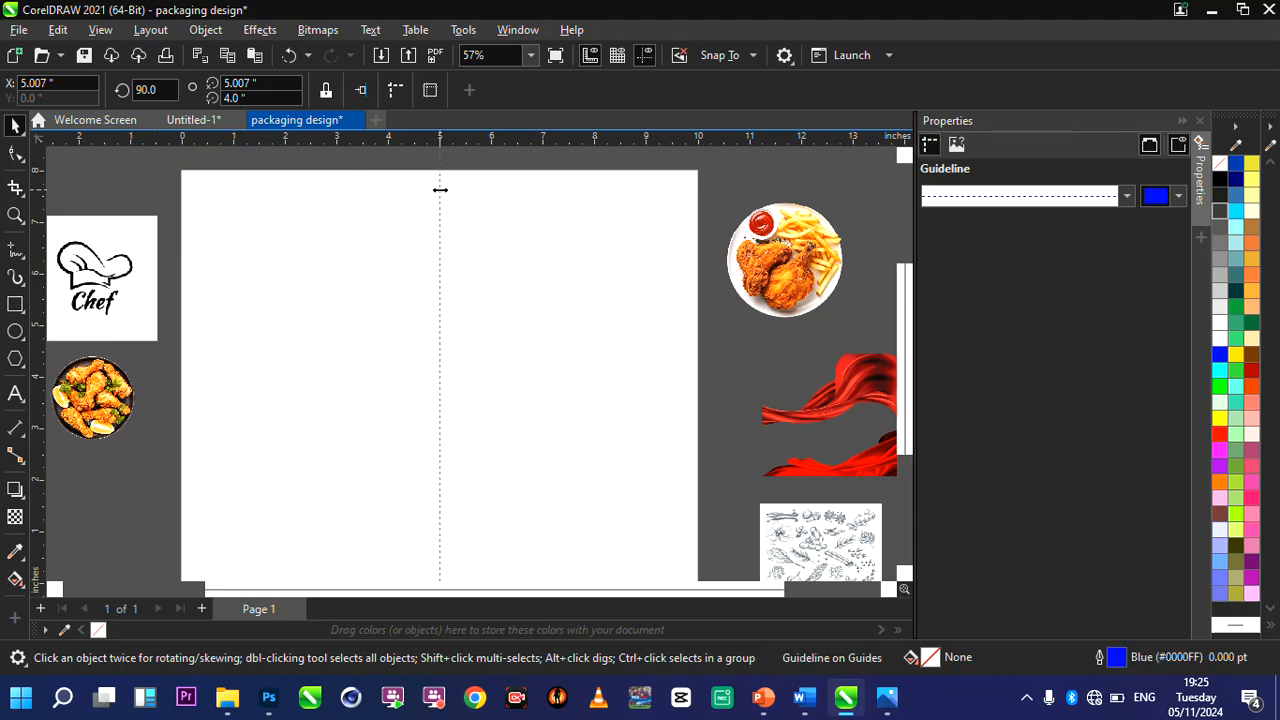
key("Delete")
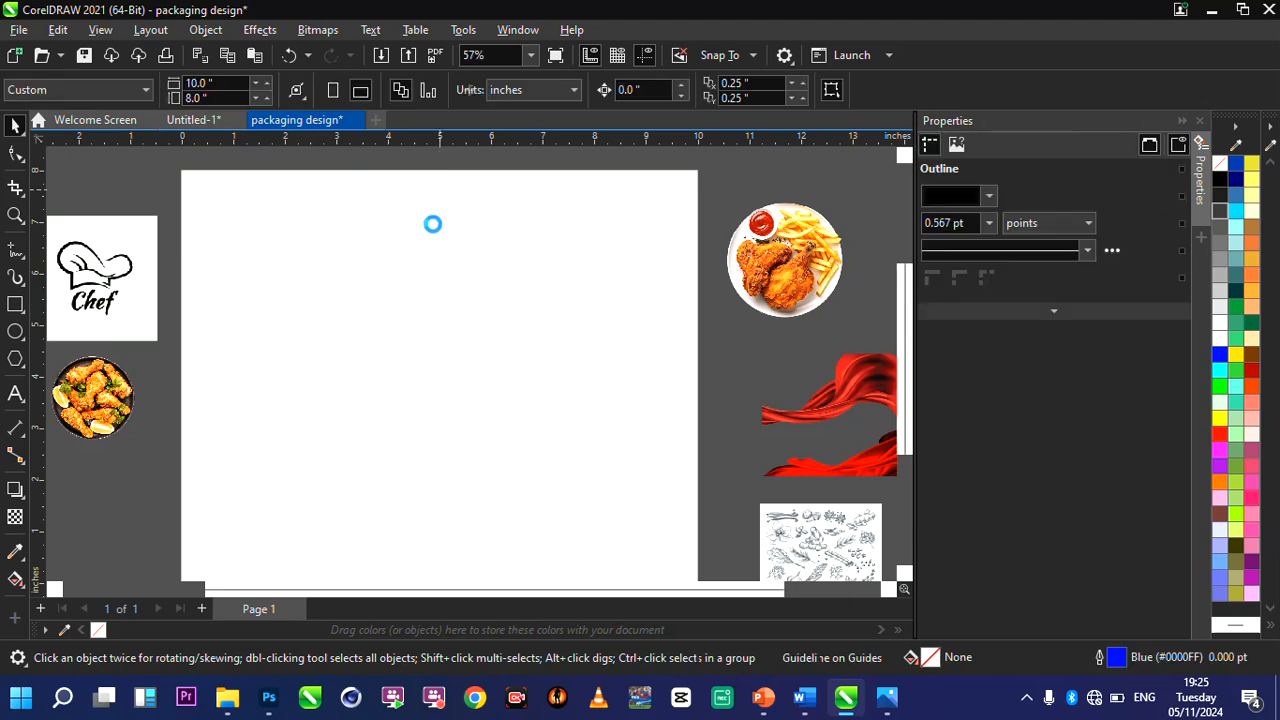
Fill the rectangle covering the left half of the page with black.
scroll(433, 224, "down", 1)
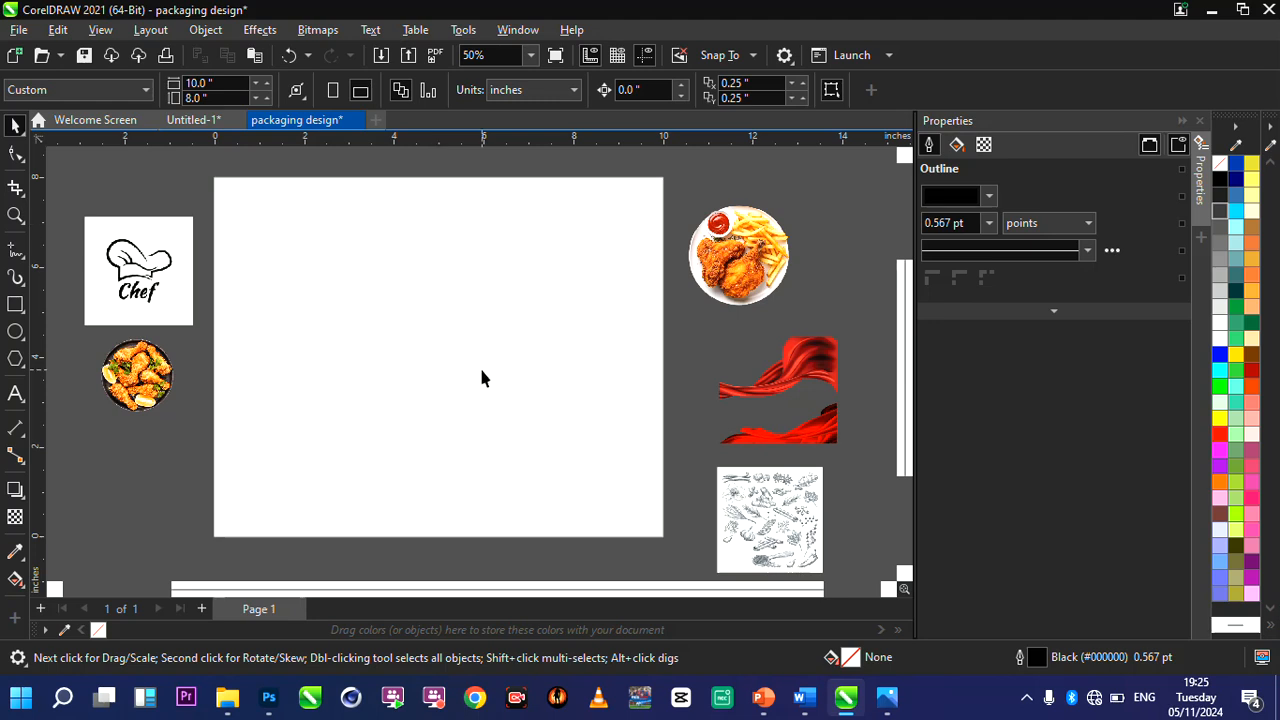
left_click(375, 349)
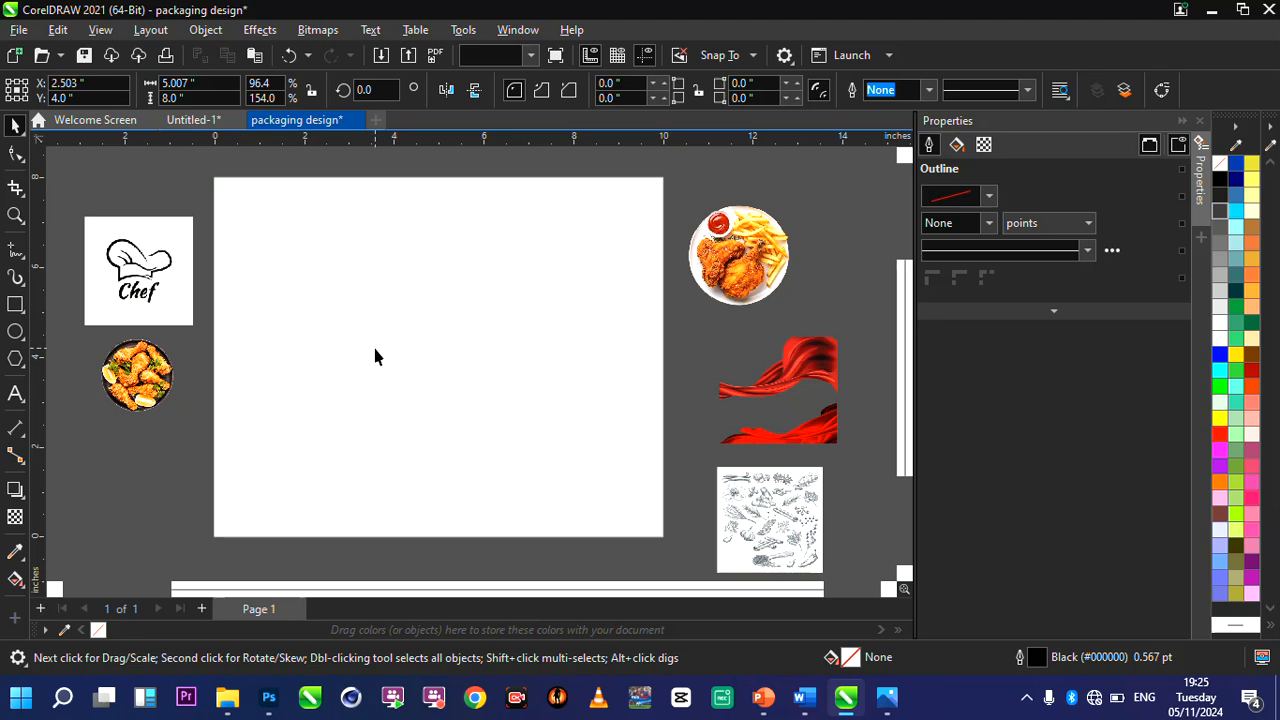
left_click(375, 349)
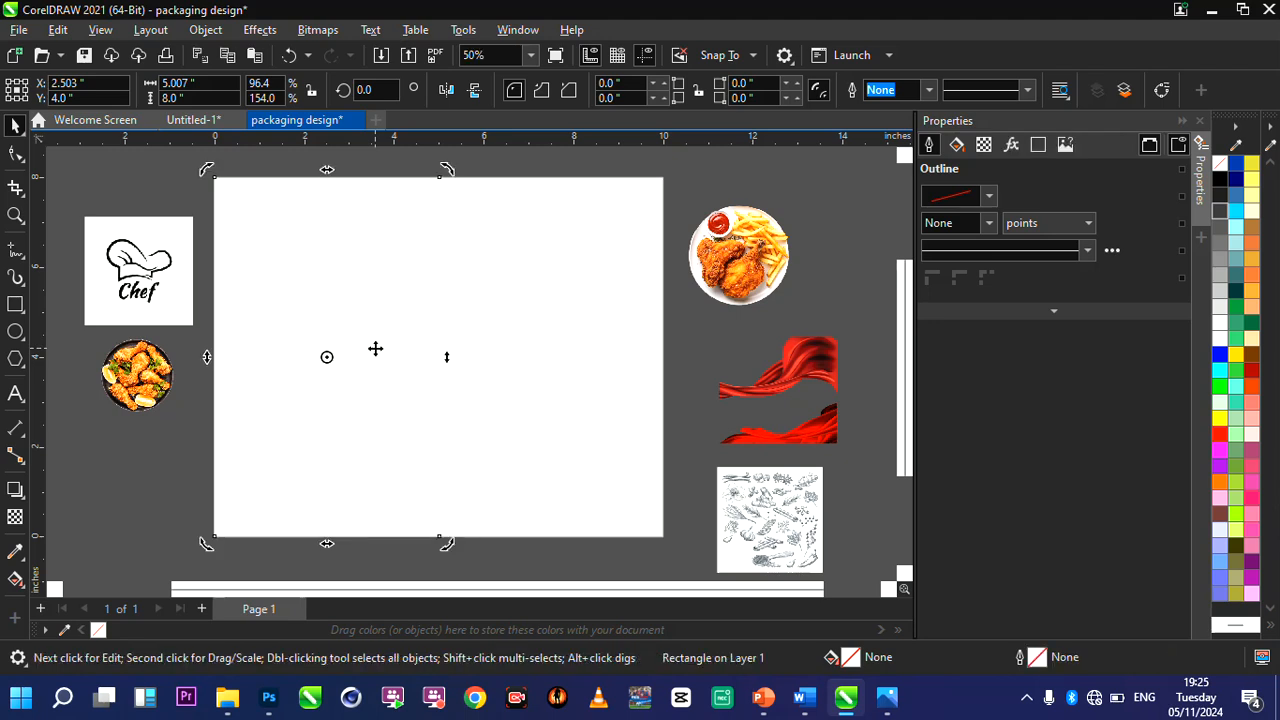
left_click(1218, 179)
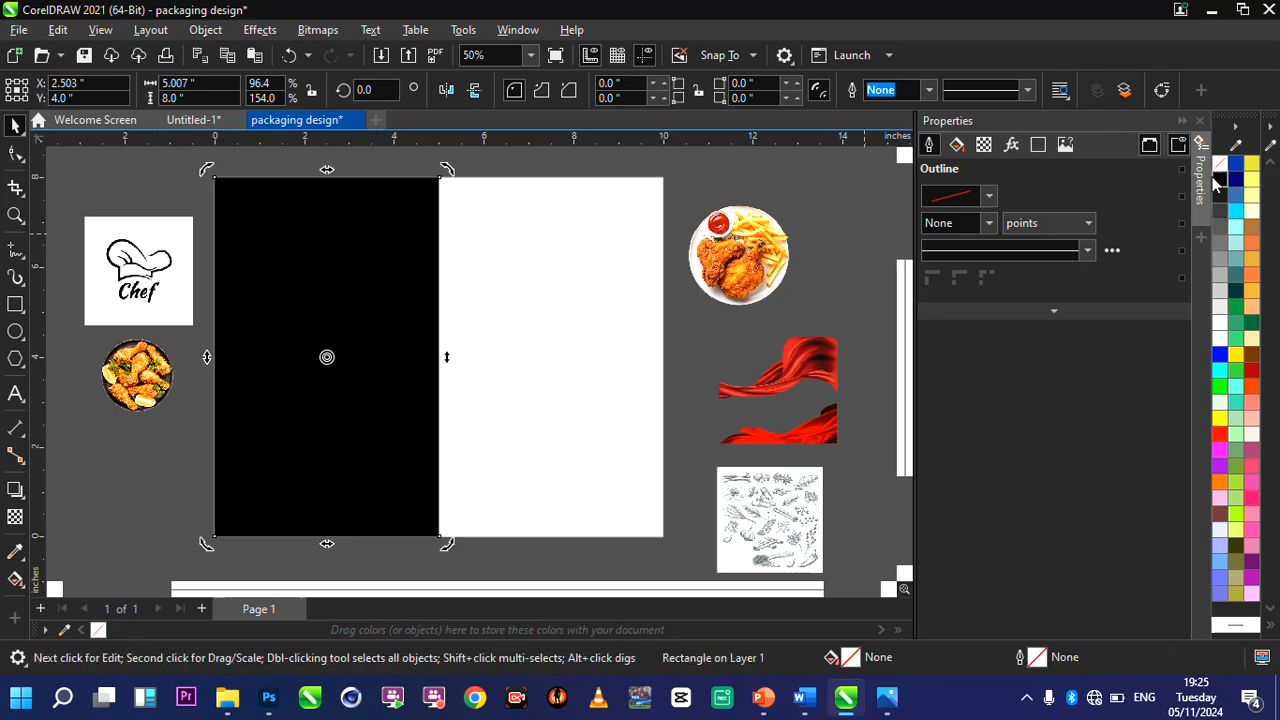
left_click(354, 311)
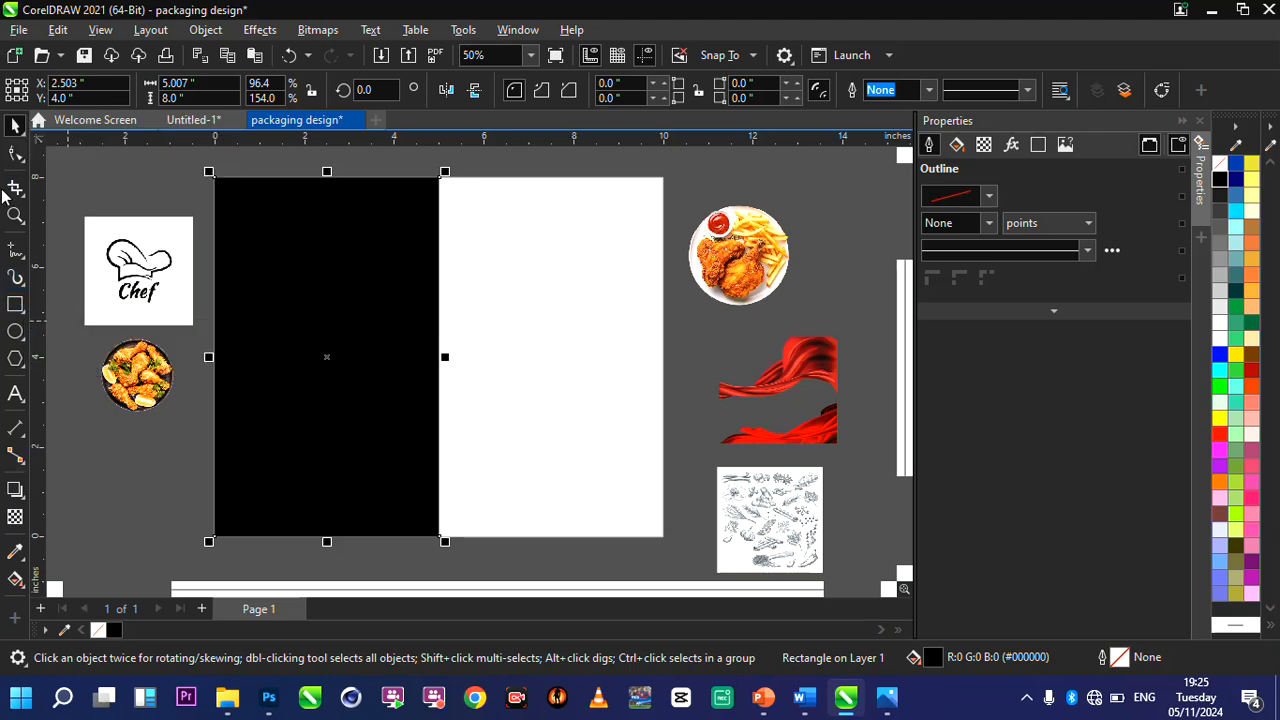
Draw a rectangle about 6.6 by 3.2 inches across the lower part of the black rectangle and fill it with orange.
left_click(15, 306)
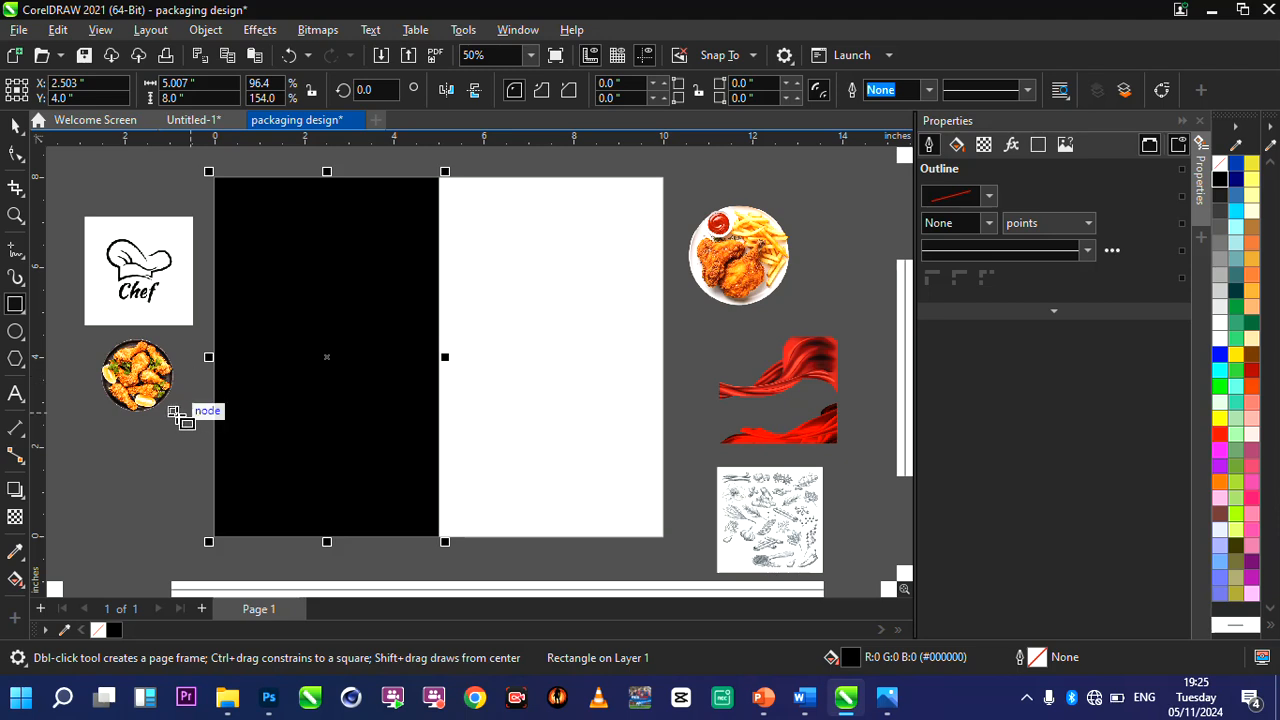
left_click_drag(173, 412, 472, 557)
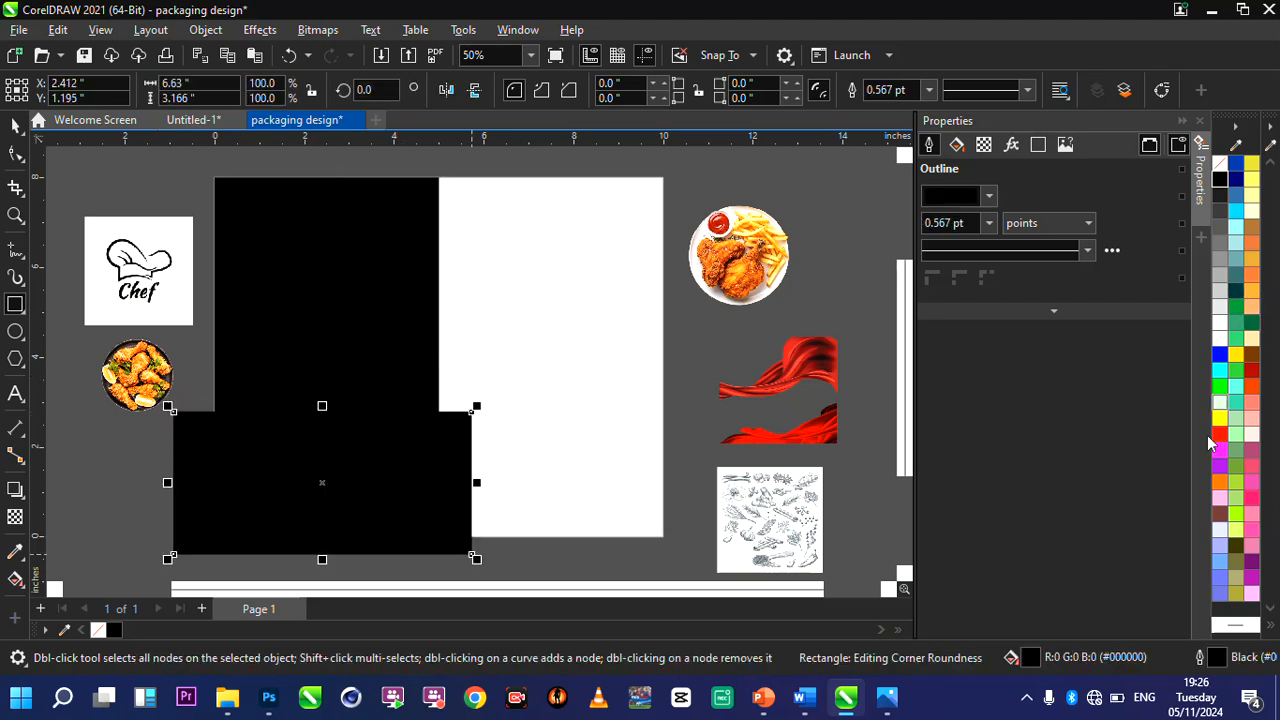
left_click(1221, 483)
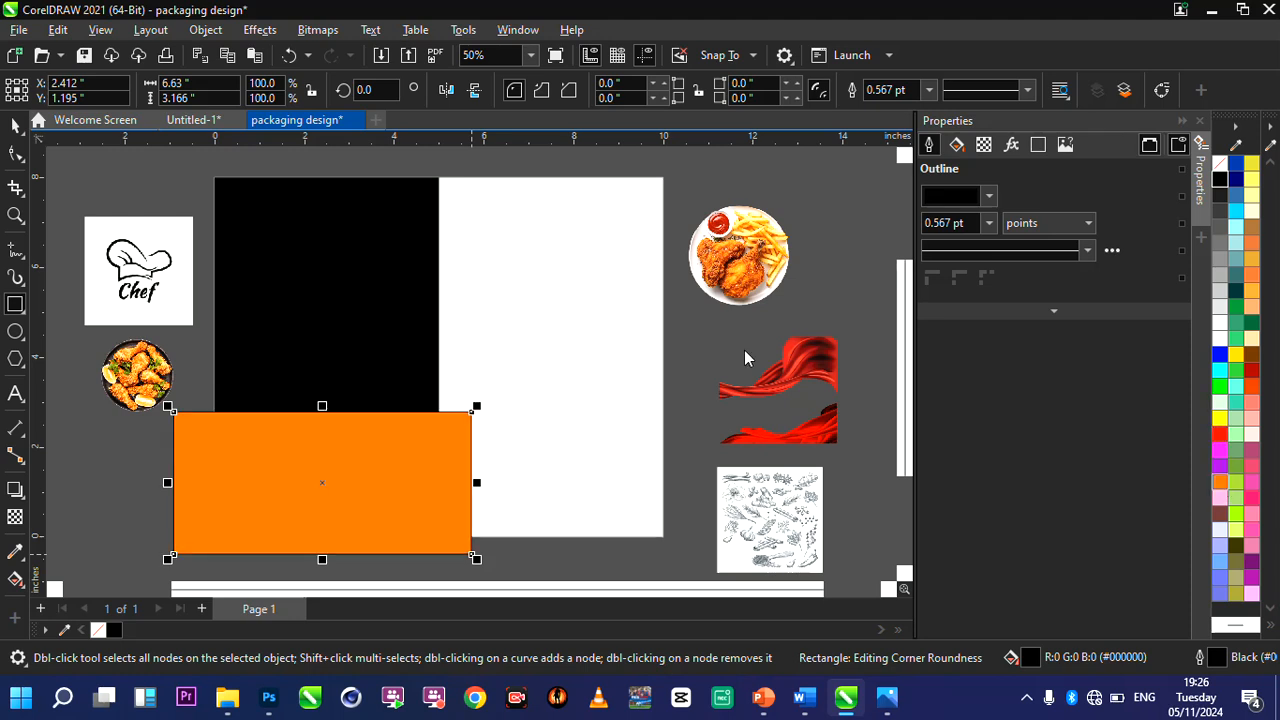
Remove the orange rectangle's outline by setting its outline width to None.
left_click(929, 90)
left_click(885, 111)
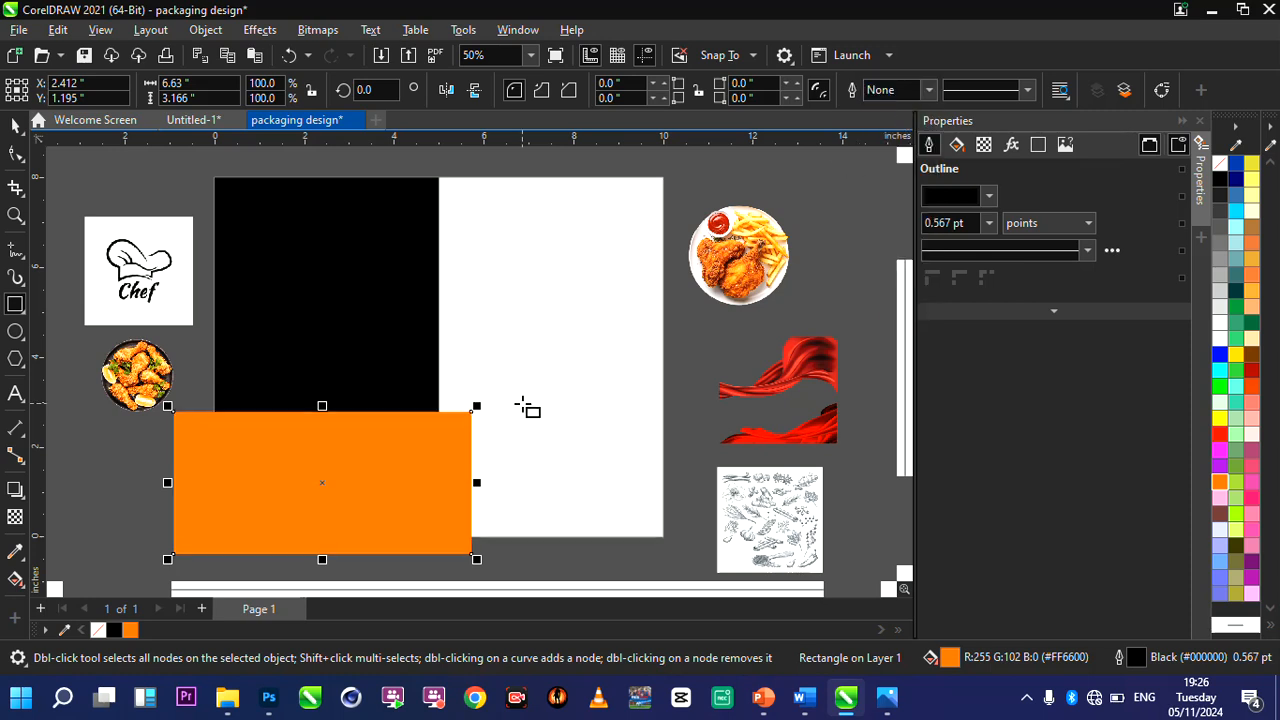
scroll(466, 463, "up", 4)
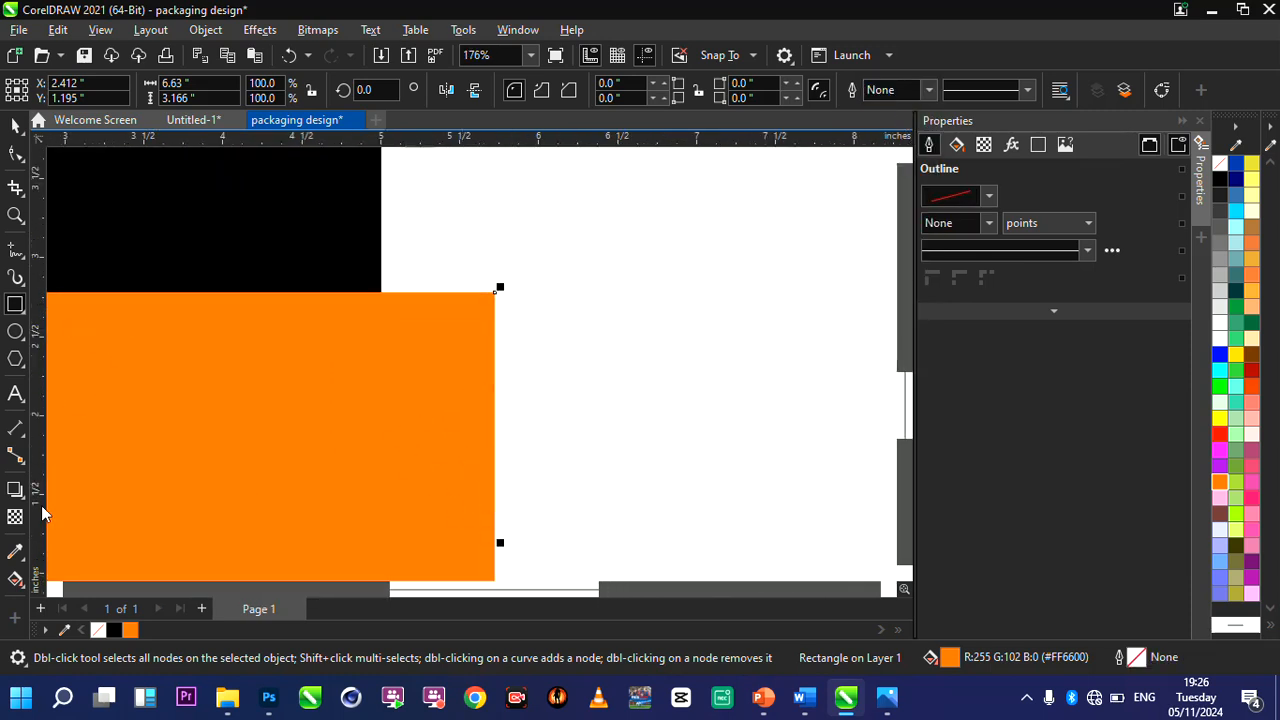
Apply a linear fountain fill from orange to yellow across the orange rectangle, extending its yellow end beyond the right edge.
scroll(365, 401, "down", 1)
scroll(365, 401, "down", 3)
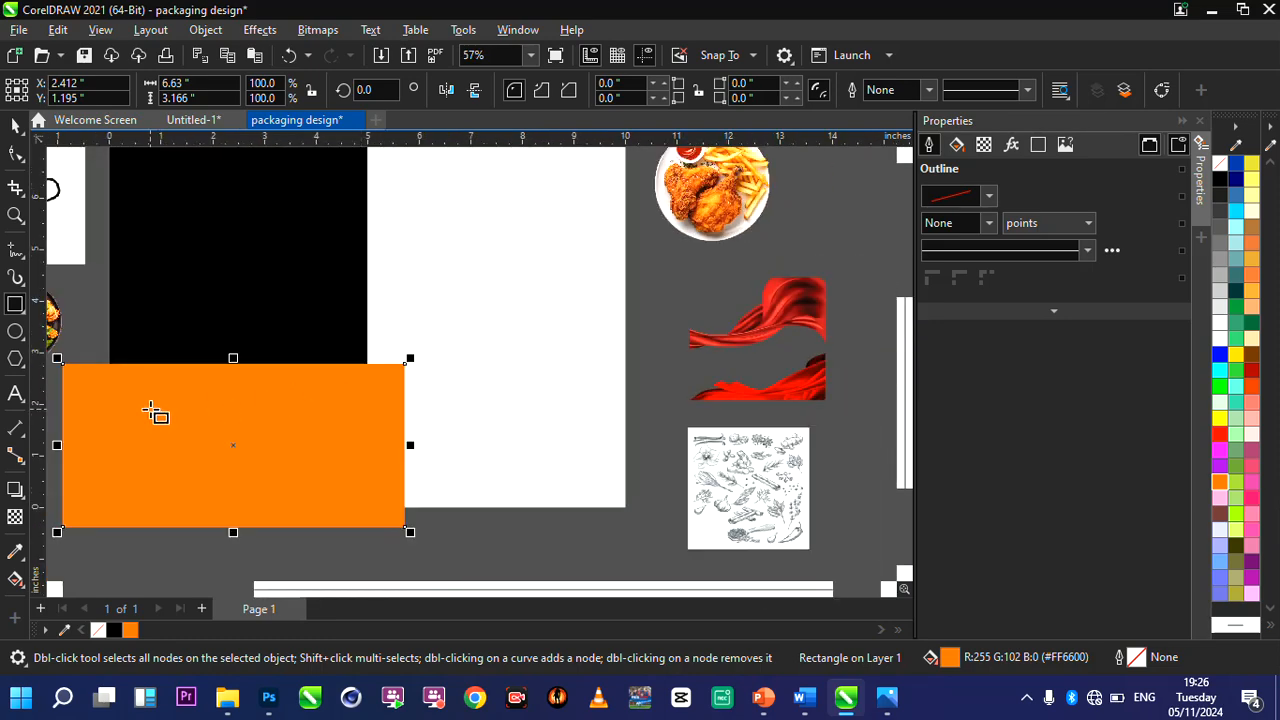
scroll(430, 455, "down", 1)
scroll(260, 415, "up", 1)
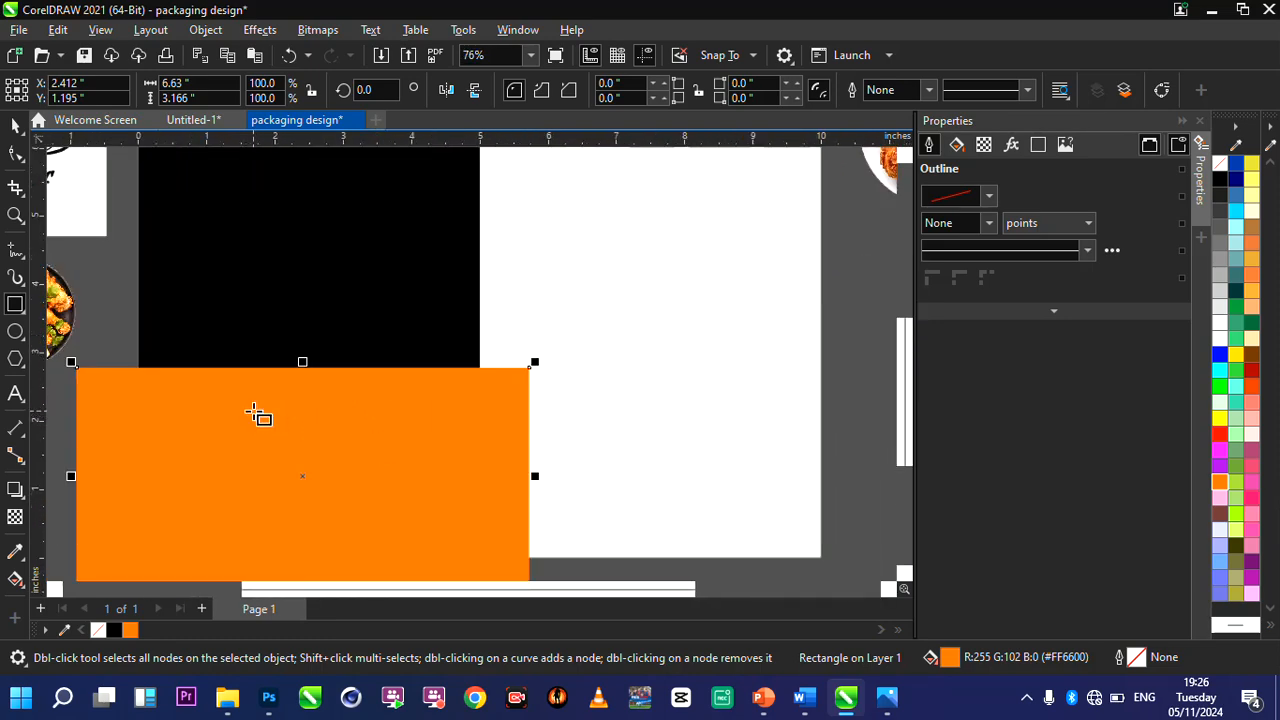
scroll(260, 415, "down", 1)
scroll(262, 473, "up", 1)
scroll(262, 473, "up", 1)
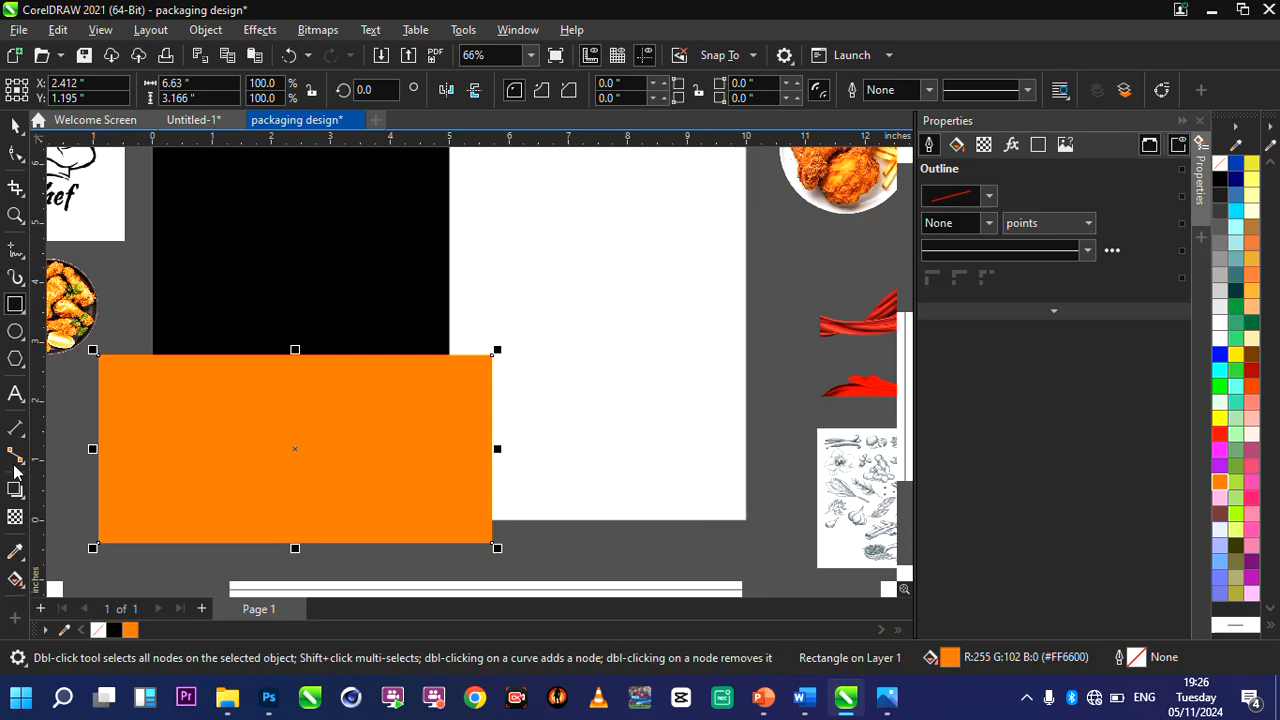
left_click(15, 580)
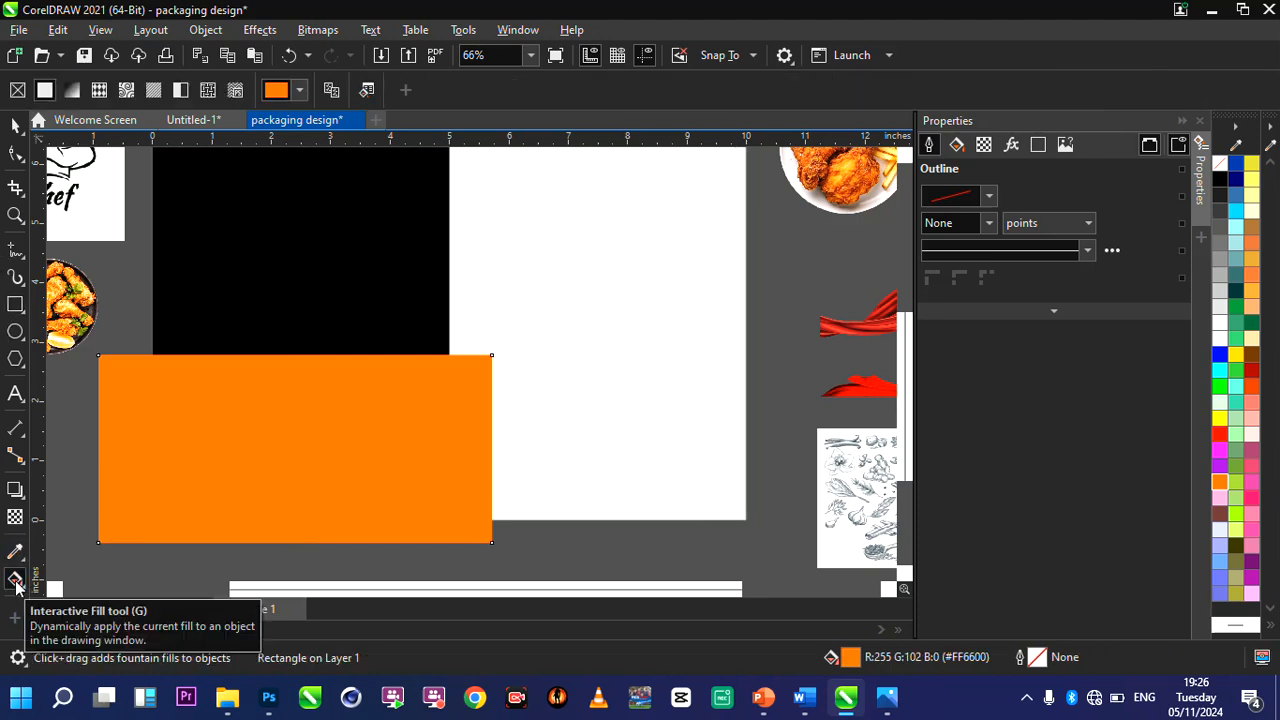
left_click_drag(112, 415, 460, 466)
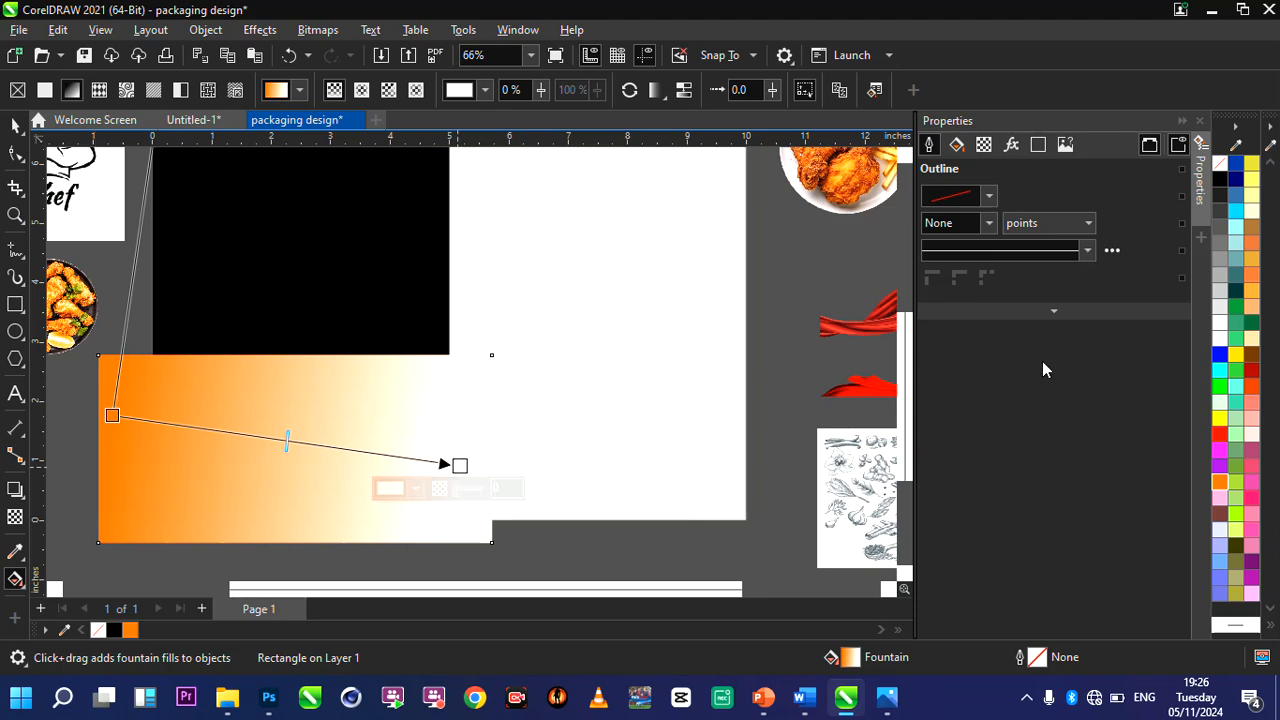
left_click(1219, 428)
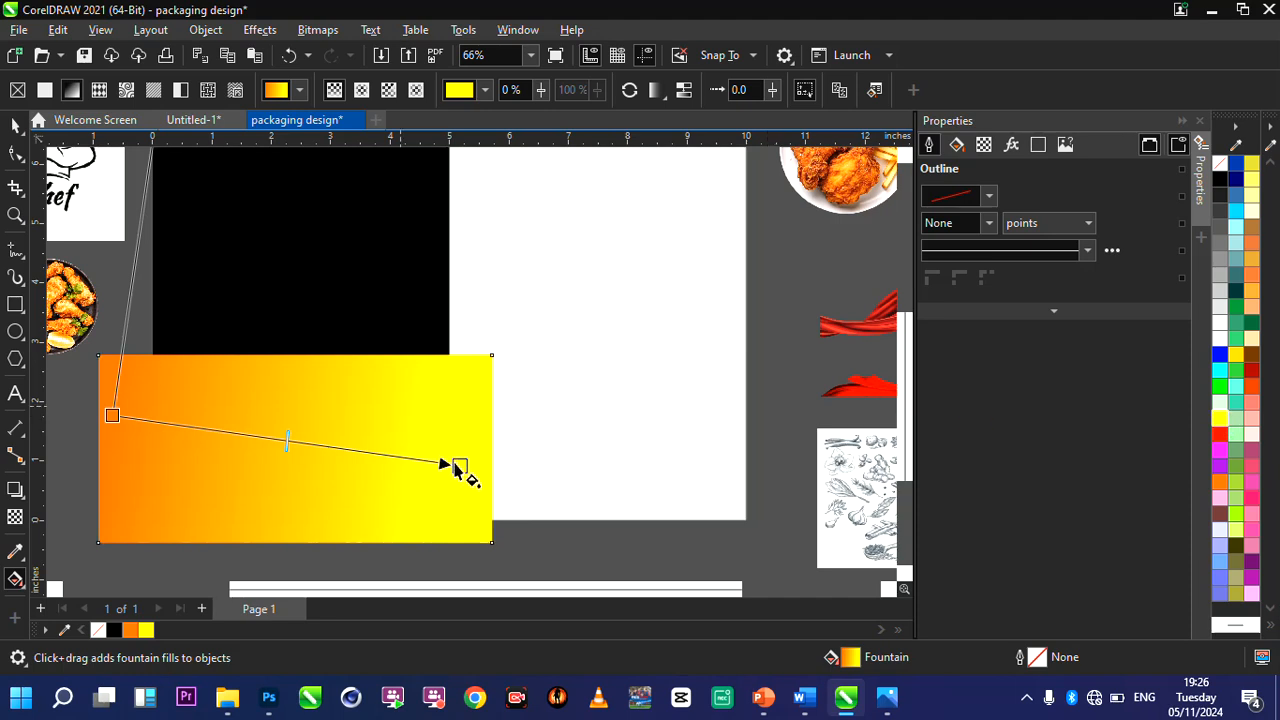
left_click_drag(459, 466, 557, 483)
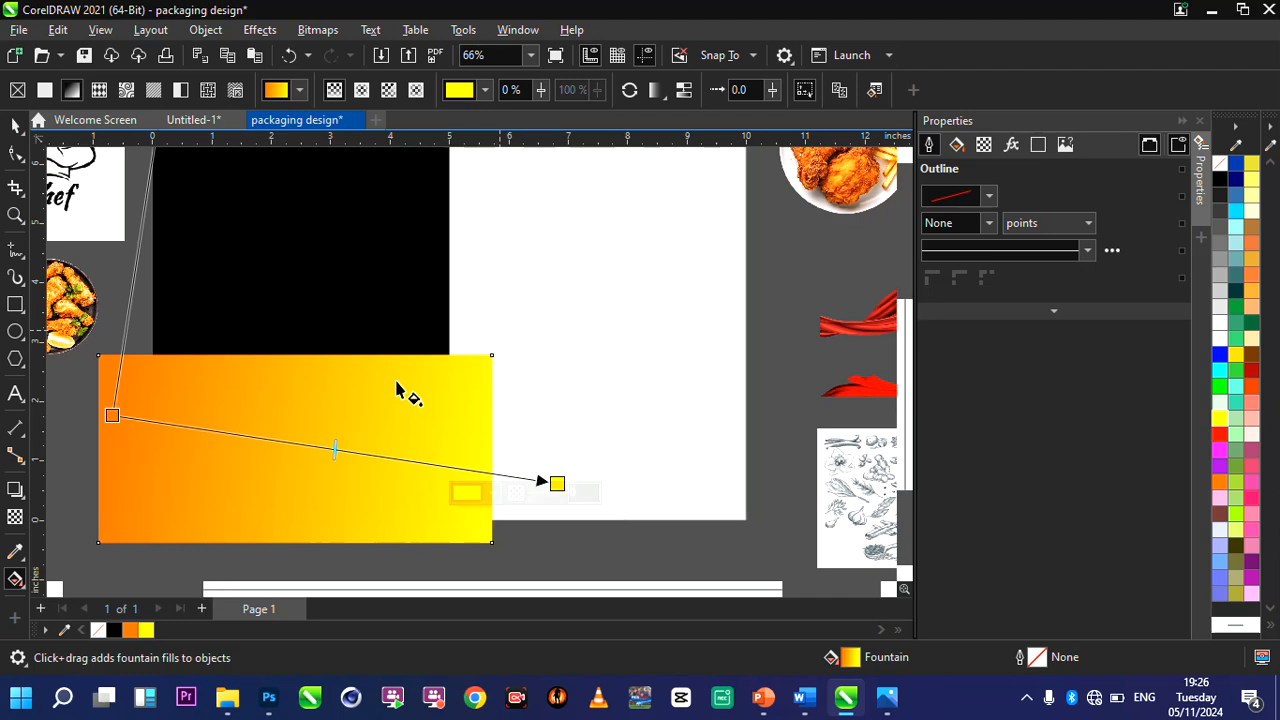
Convert the orange-to-yellow gradient rectangle to curves.
scroll(400, 391, "down", 1)
left_click(15, 125)
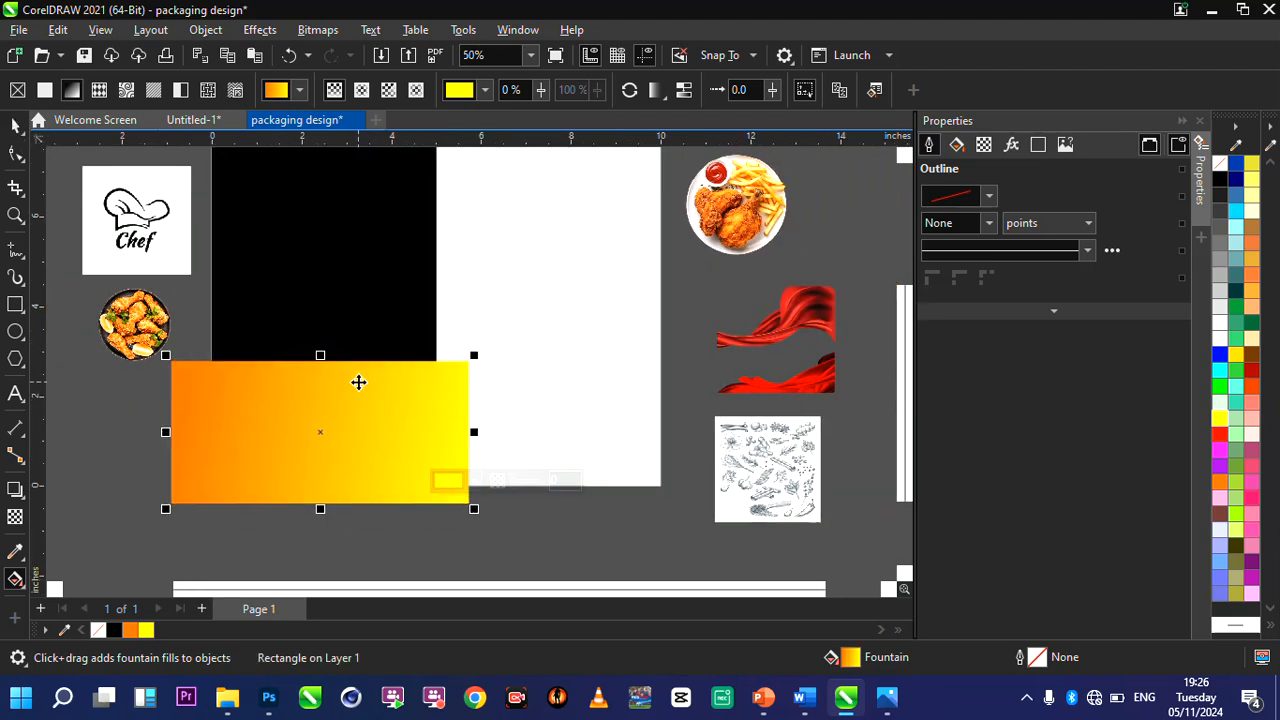
scroll(363, 431, "up", 1)
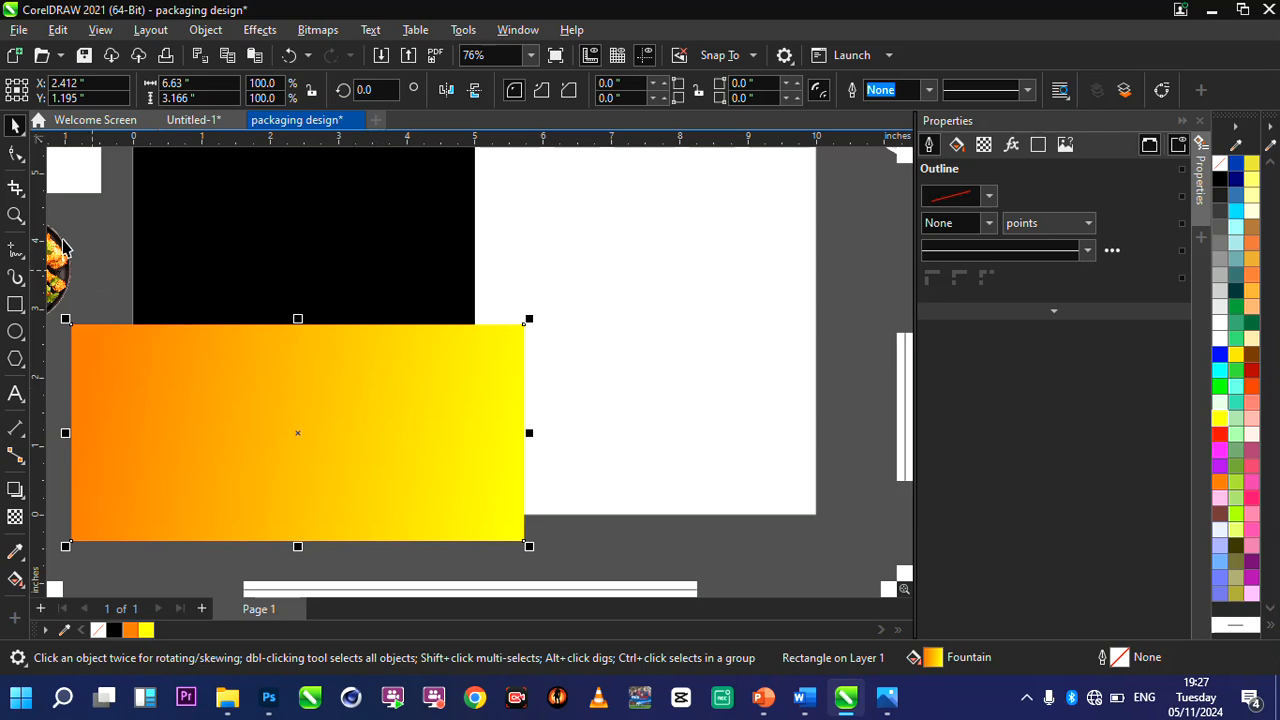
left_click(18, 160)
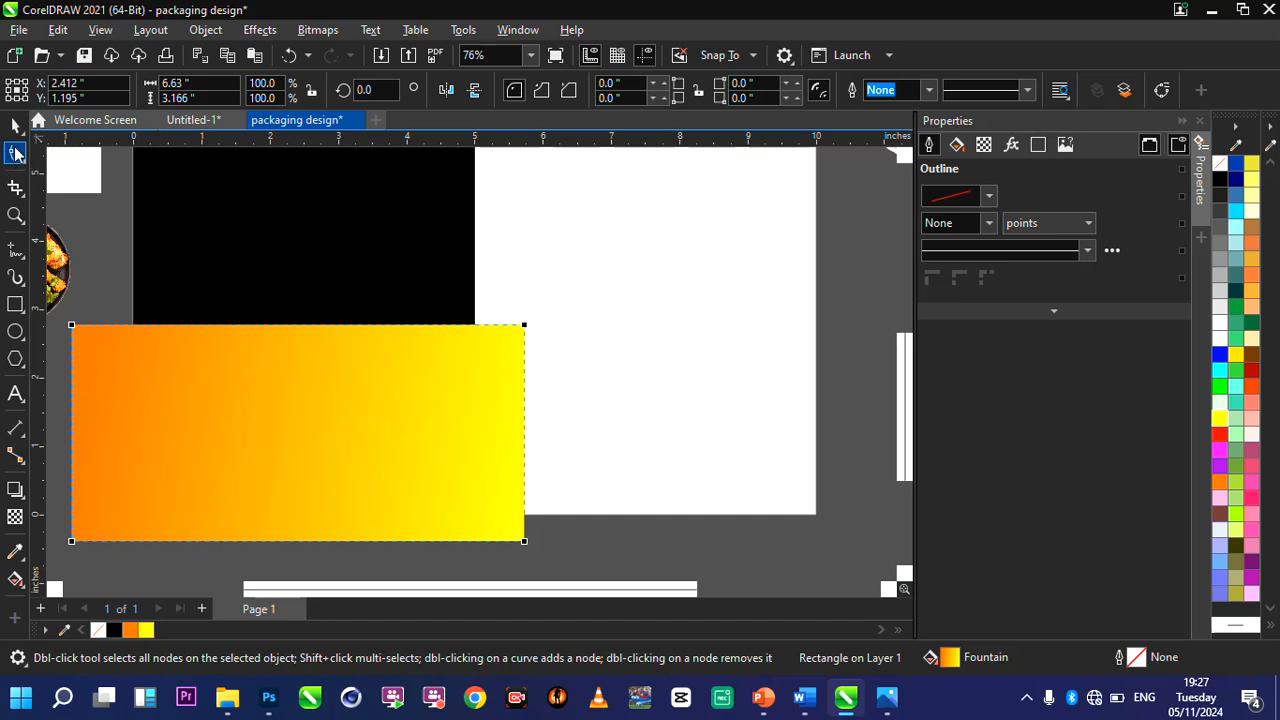
left_click(257, 402)
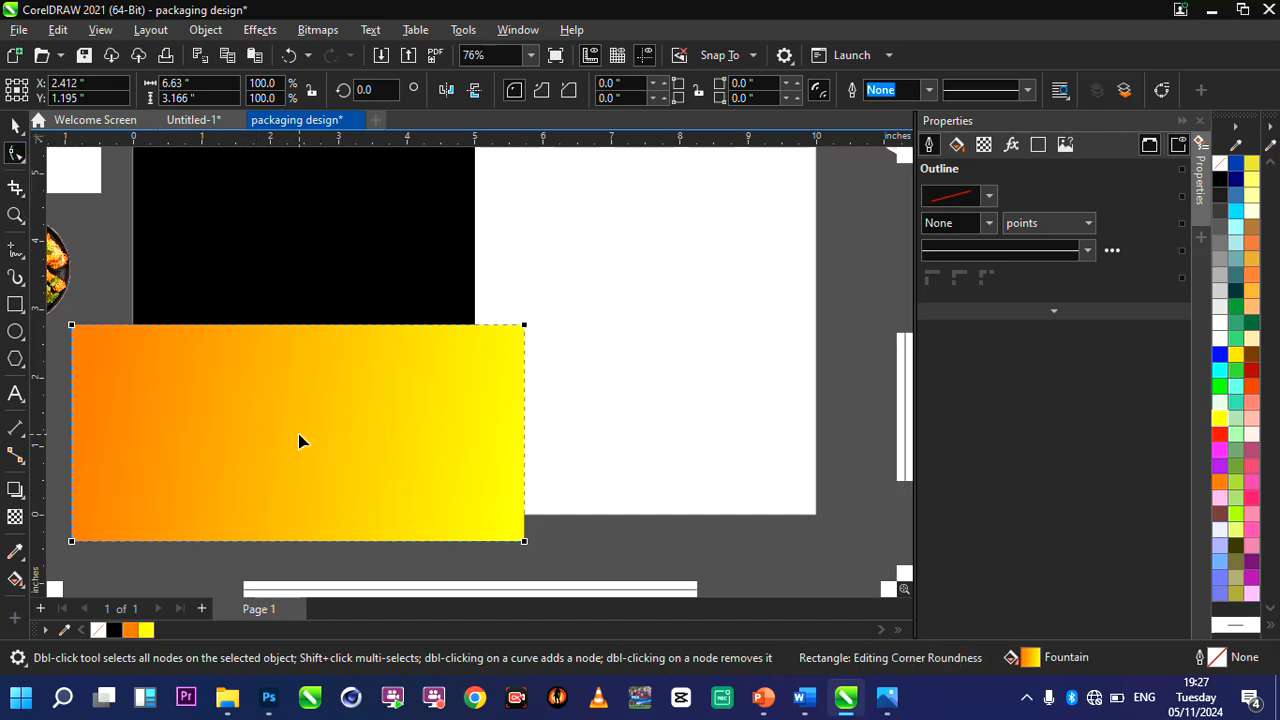
right_click(306, 338)
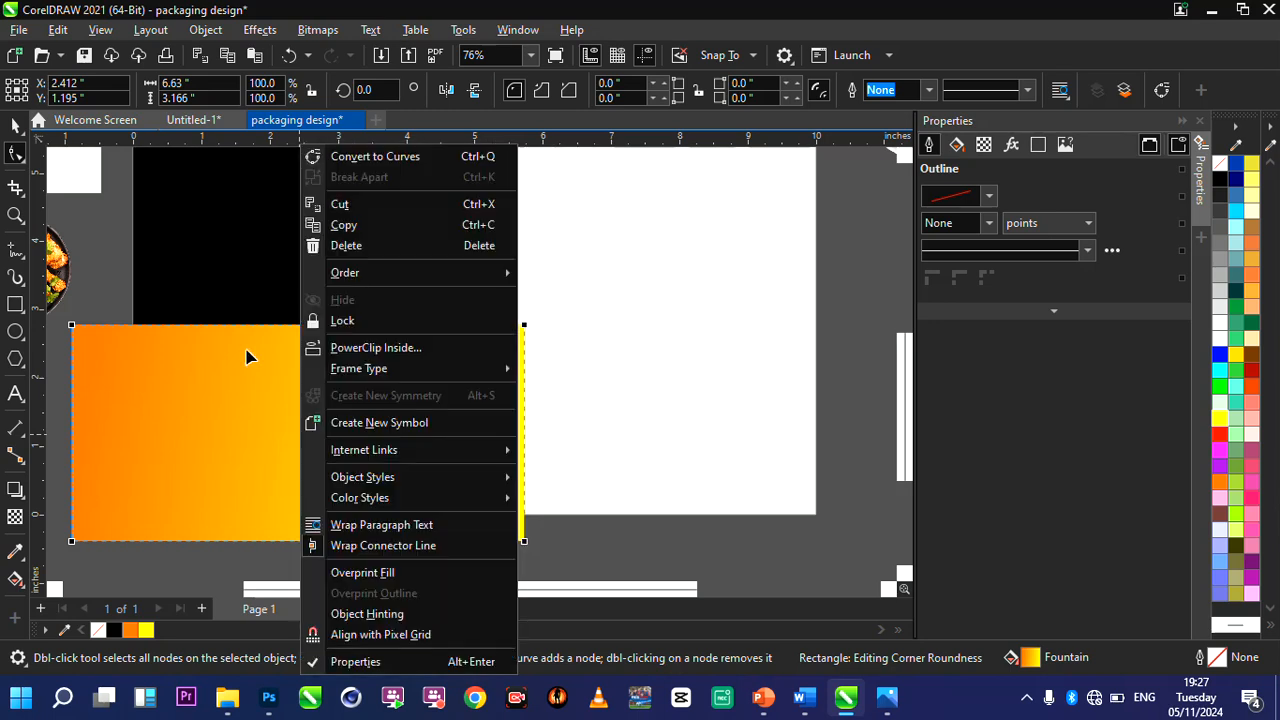
left_click(398, 158)
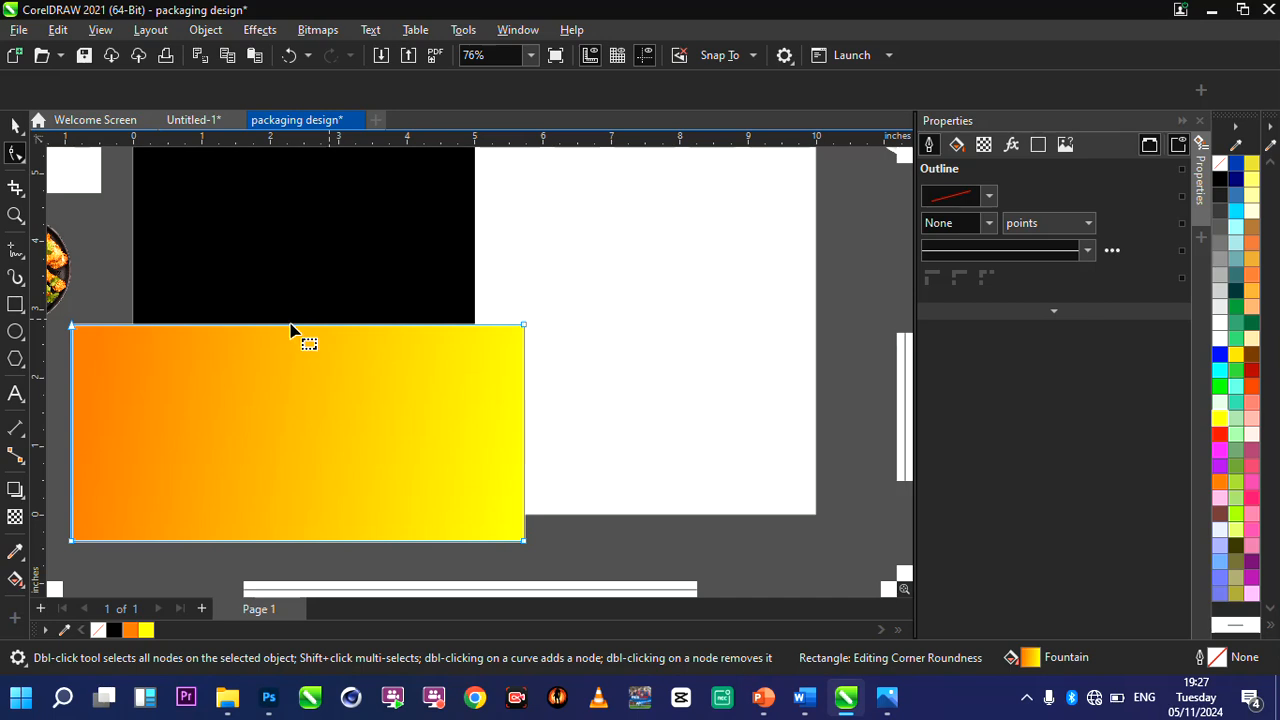
Convert the gradient shape's top edge from a line to a curve and bend it downward into a concave arc.
scroll(290, 330, "up", 4)
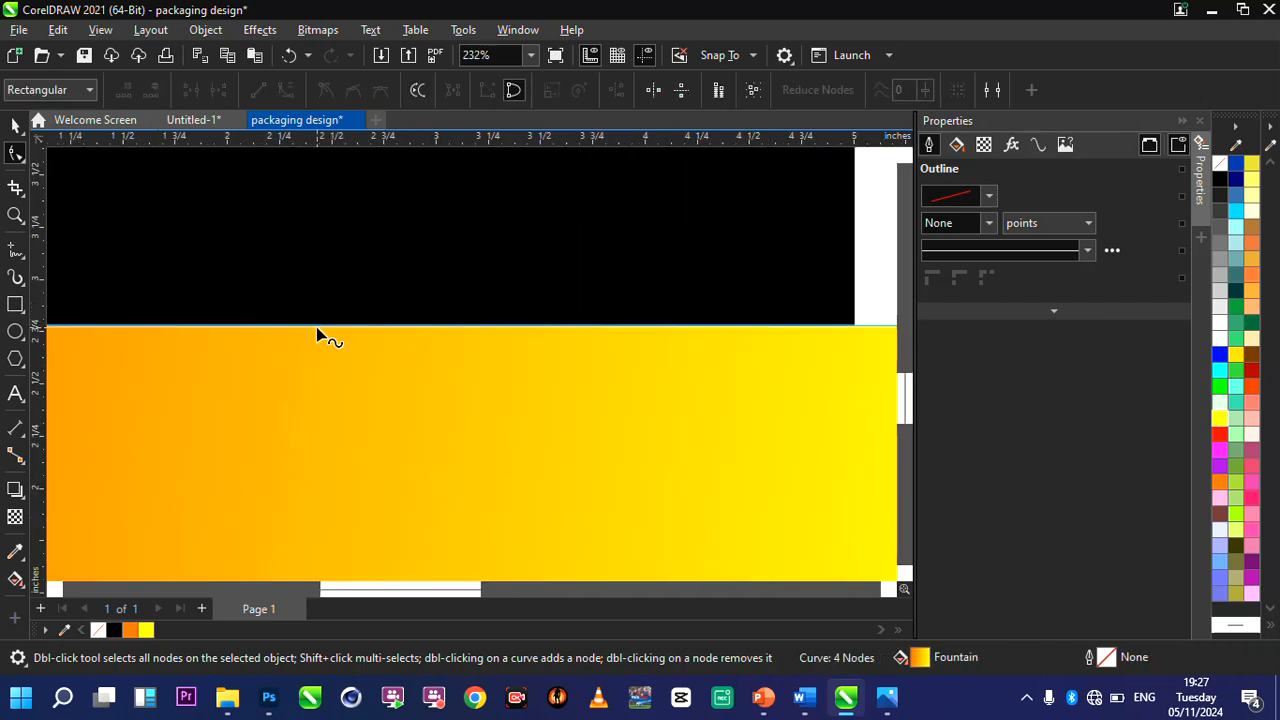
left_click(316, 326)
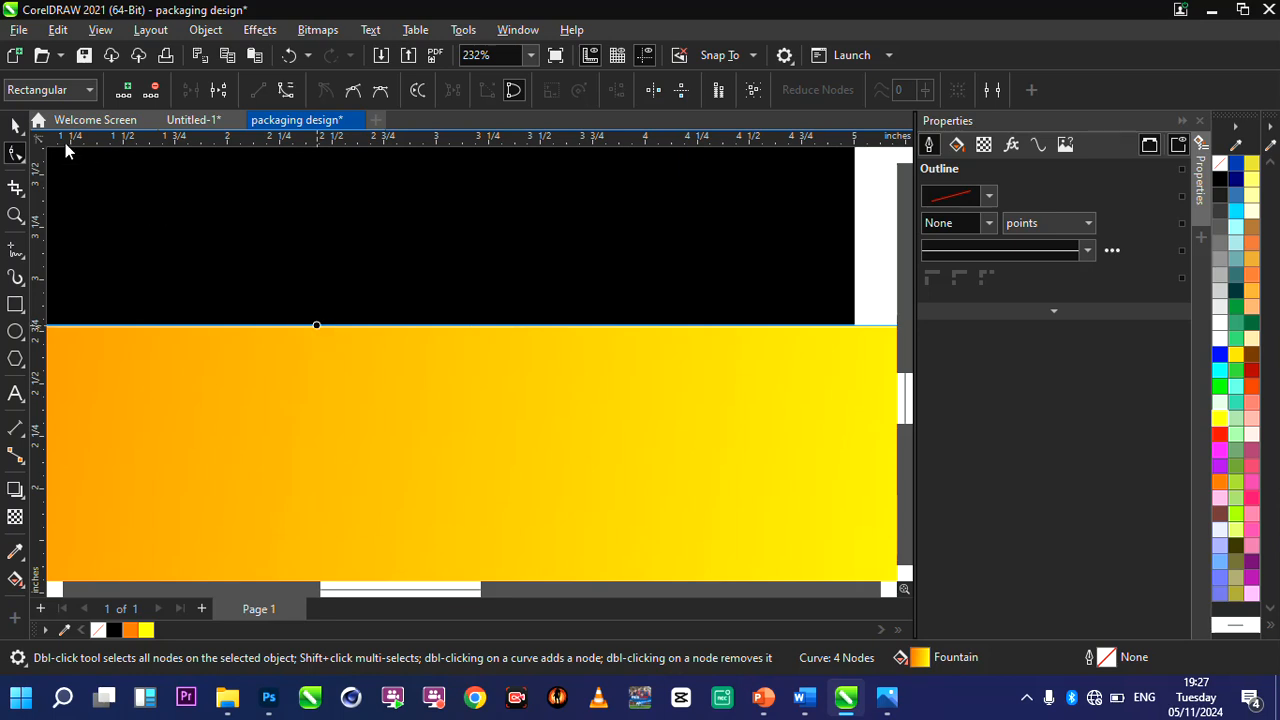
left_click(285, 90)
scroll(395, 323, "down", 1)
scroll(394, 323, "down", 3)
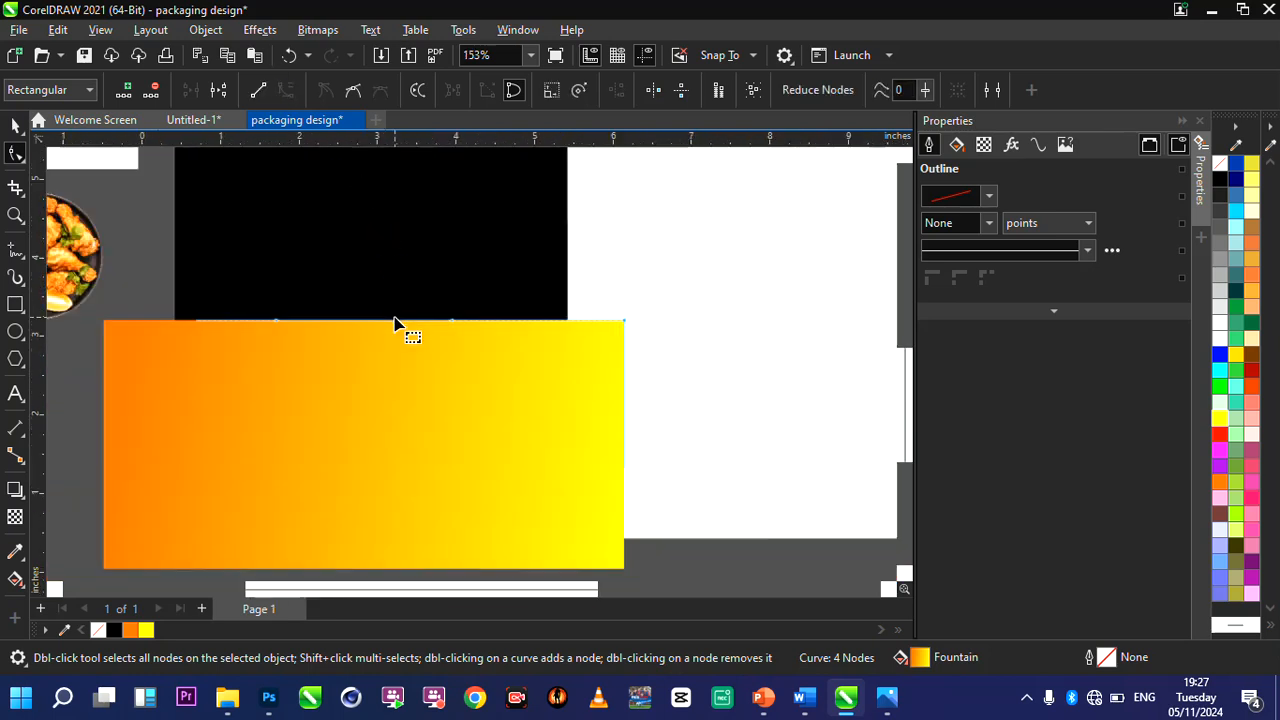
scroll(354, 329, "up", 2)
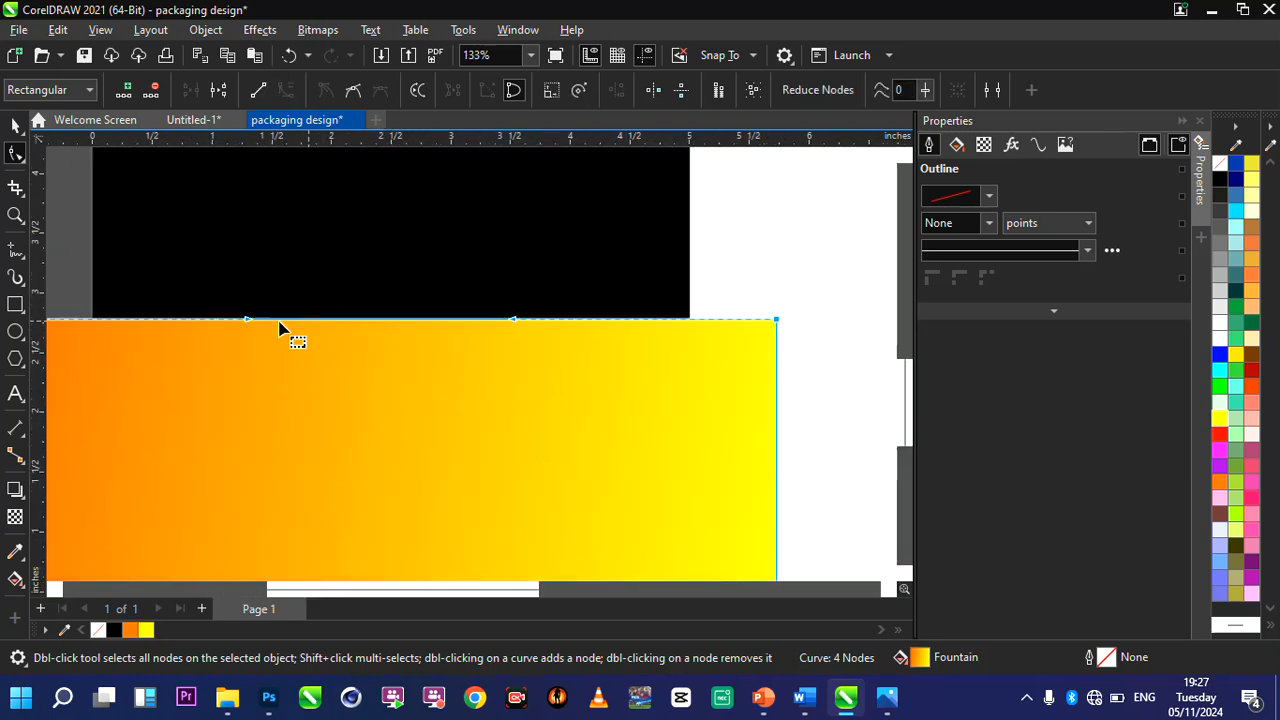
left_click_drag(262, 327, 260, 417)
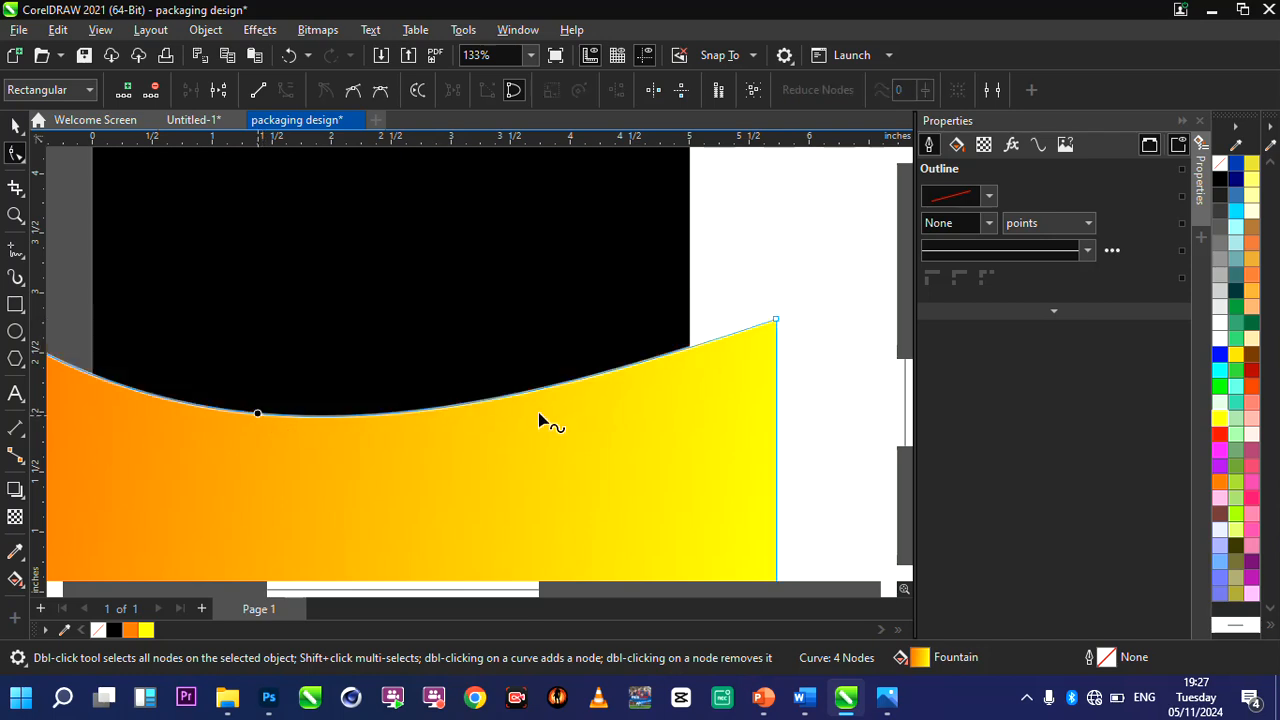
Raise the gradient shape's upper-right node about 1.6 inches and adjust its curve handle to deepen the arc.
scroll(543, 423, "down", 3)
scroll(591, 400, "up", 2)
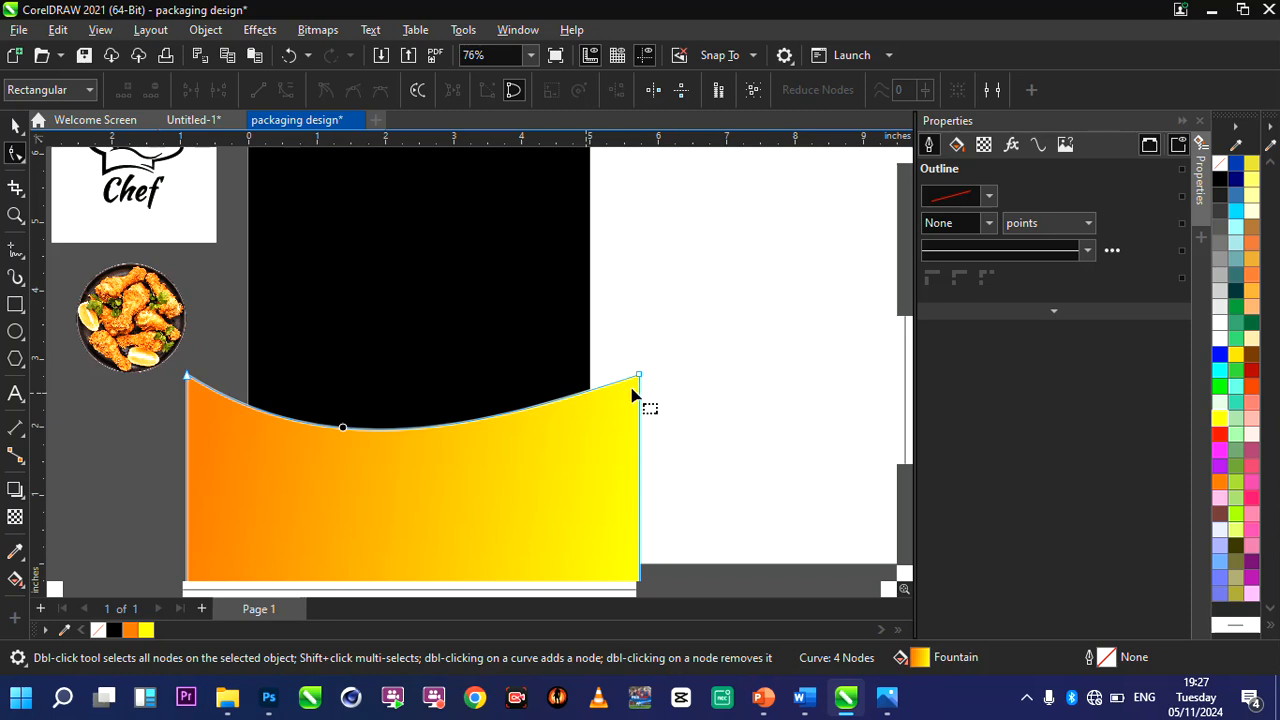
left_click_drag(639, 377, 641, 312)
left_click_drag(490, 361, 521, 414)
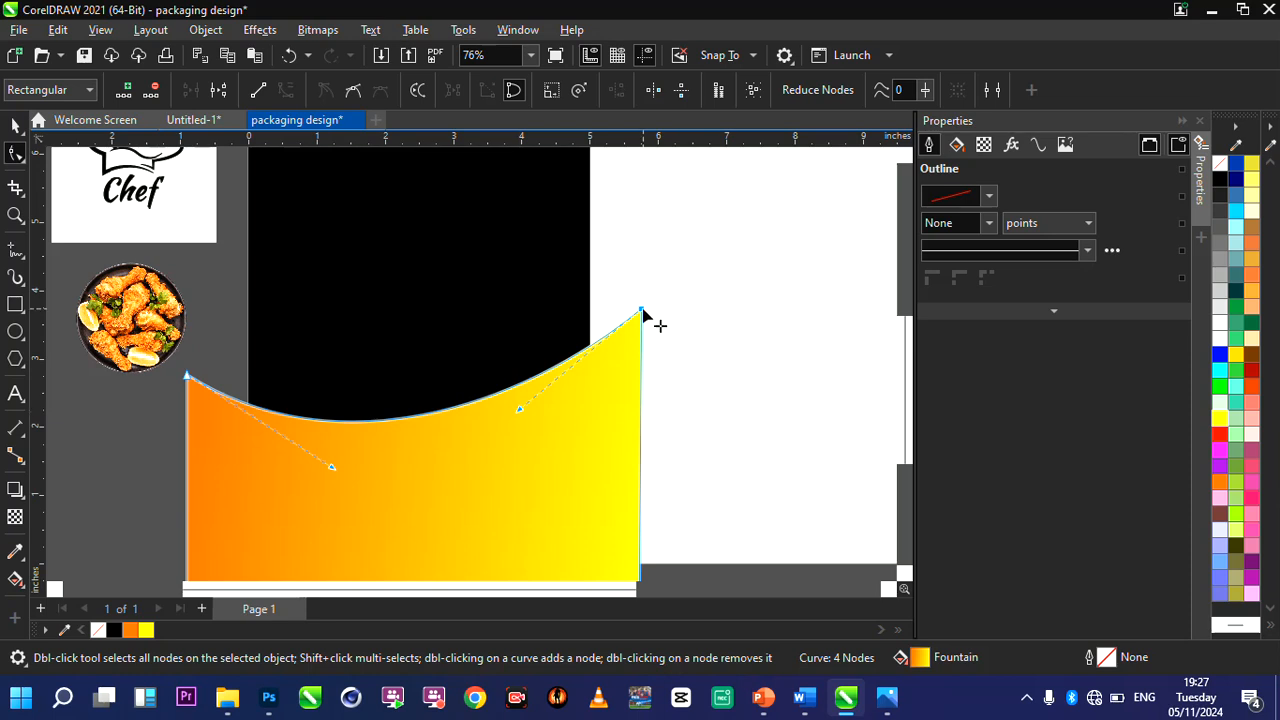
left_click_drag(642, 312, 634, 267)
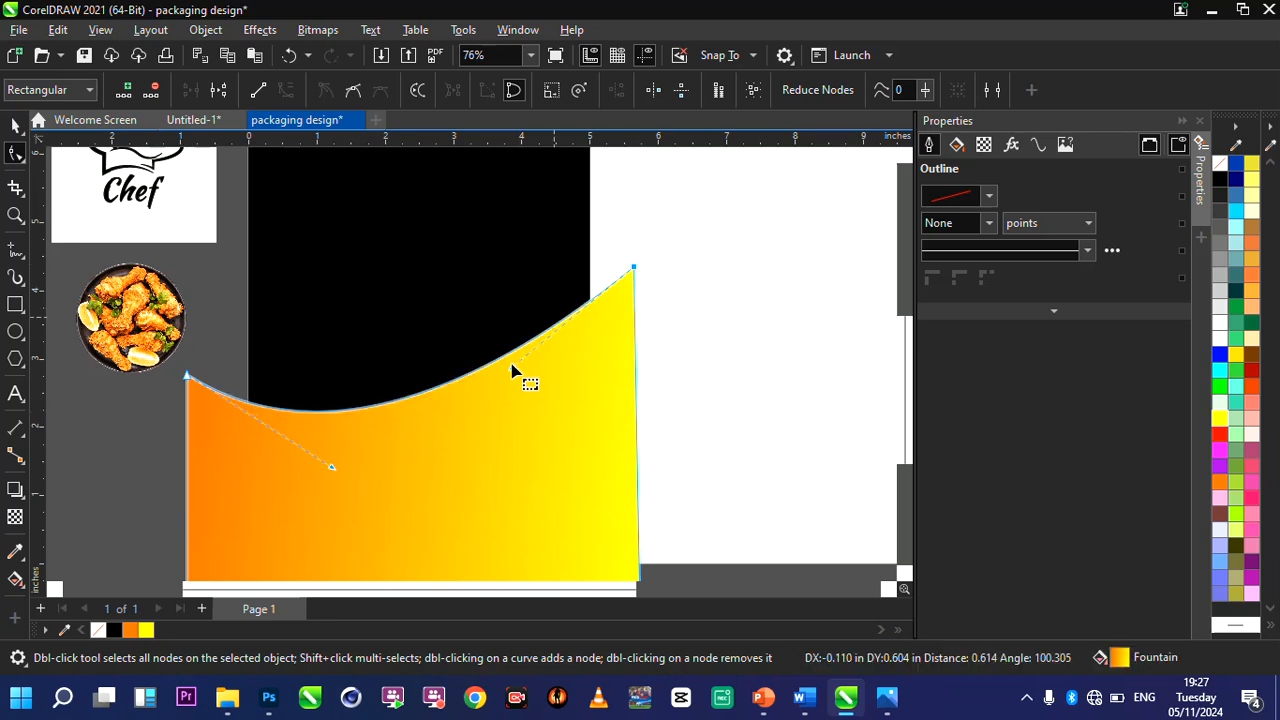
left_click_drag(512, 368, 528, 397)
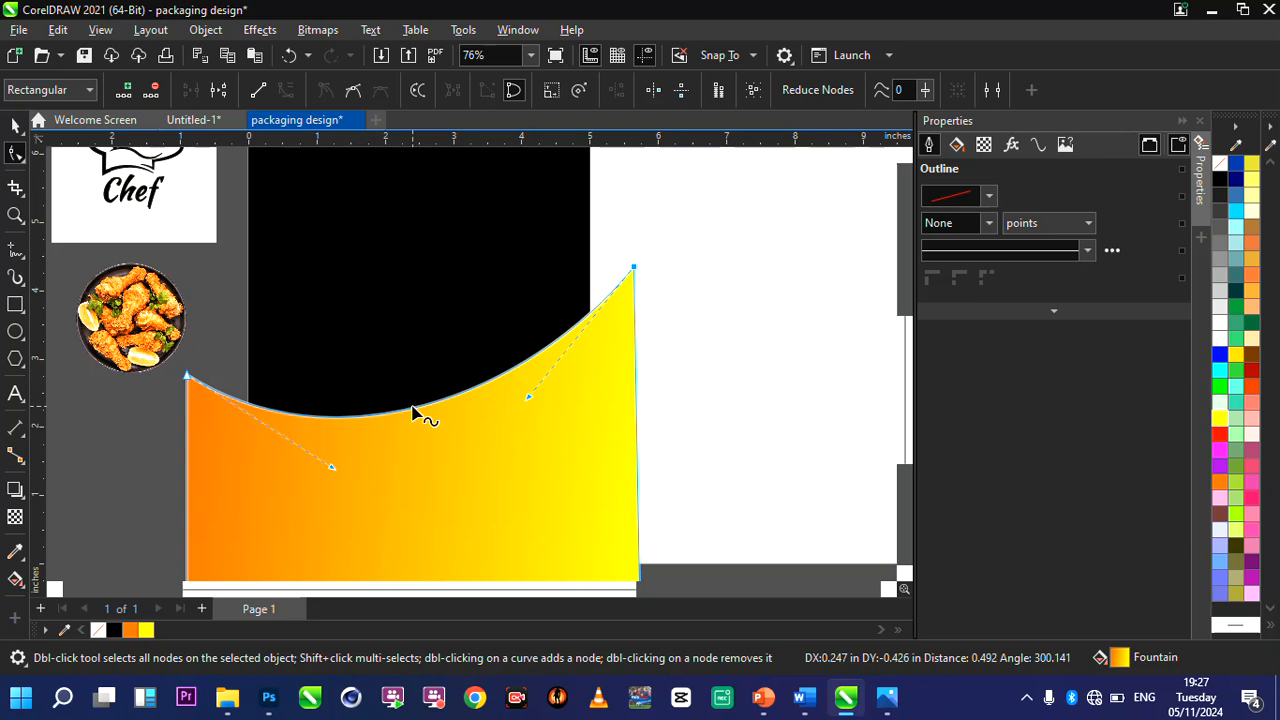
Lower the gradient shape's upper-left node by about 0.2 inches and fine-tune the upper-right node's curve handle.
scroll(413, 410, "down", 2)
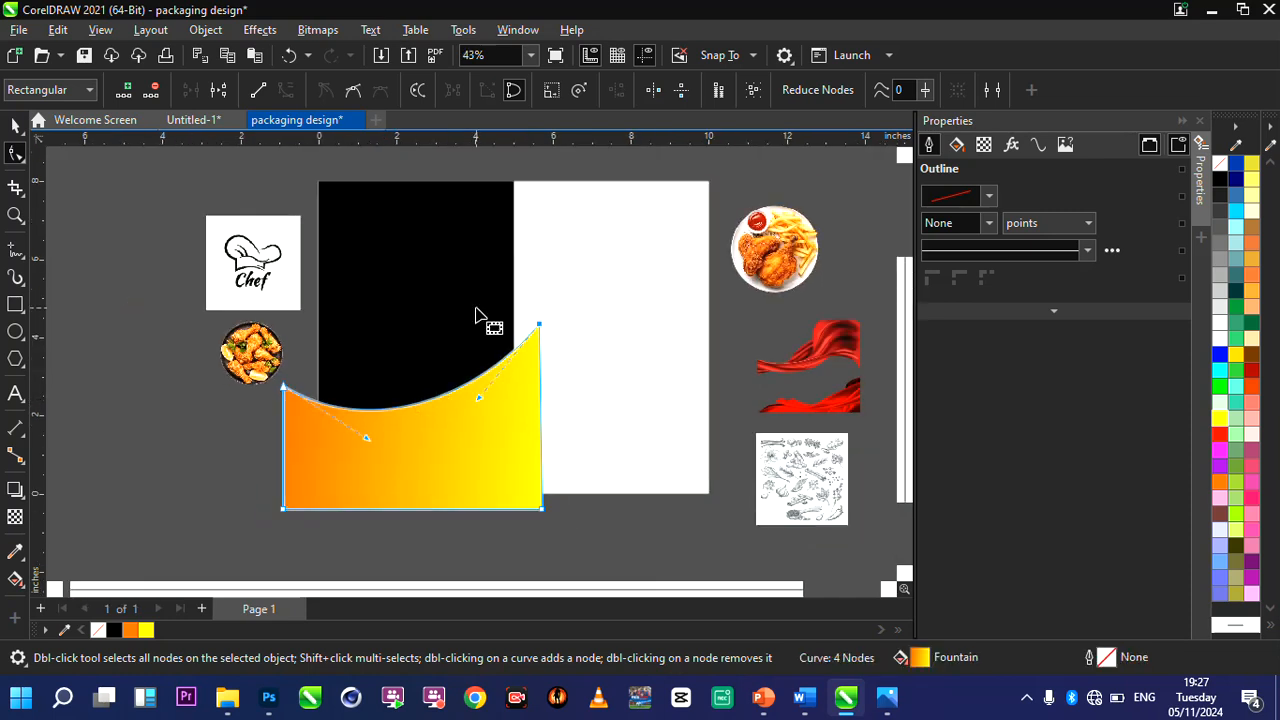
scroll(480, 320, "up", 1)
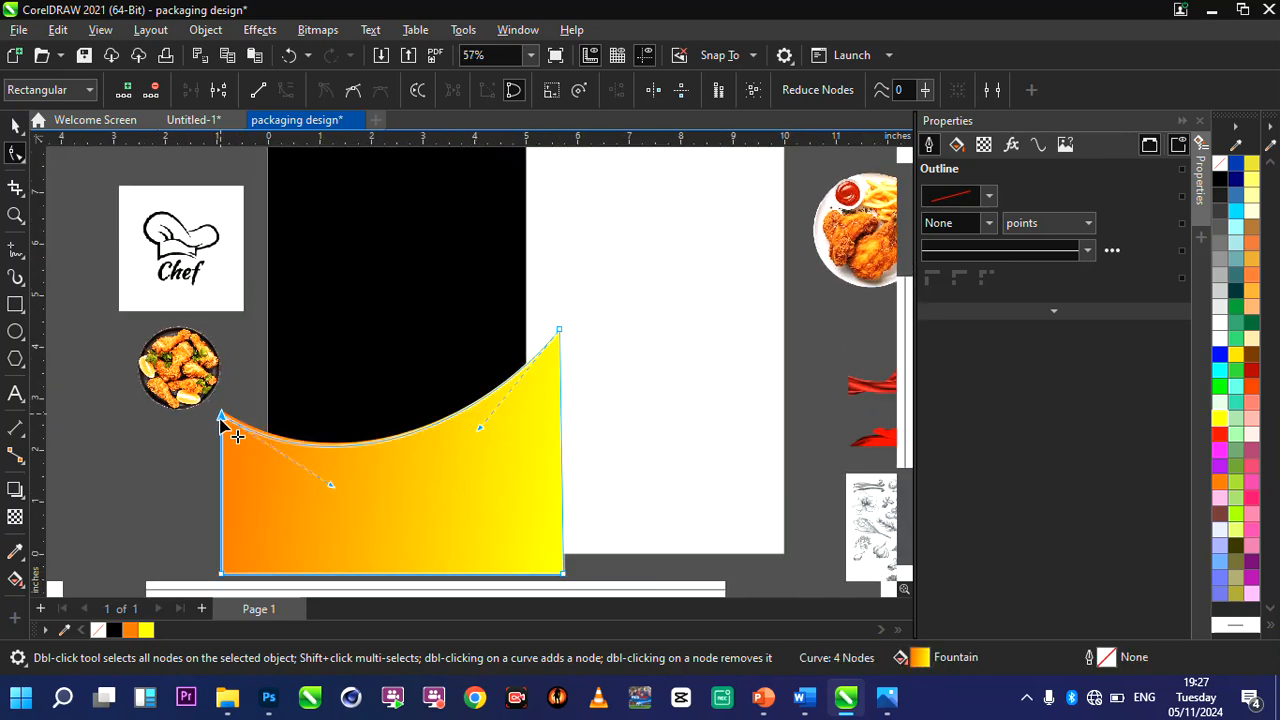
left_click_drag(221, 415, 222, 425)
scroll(478, 432, "up", 1)
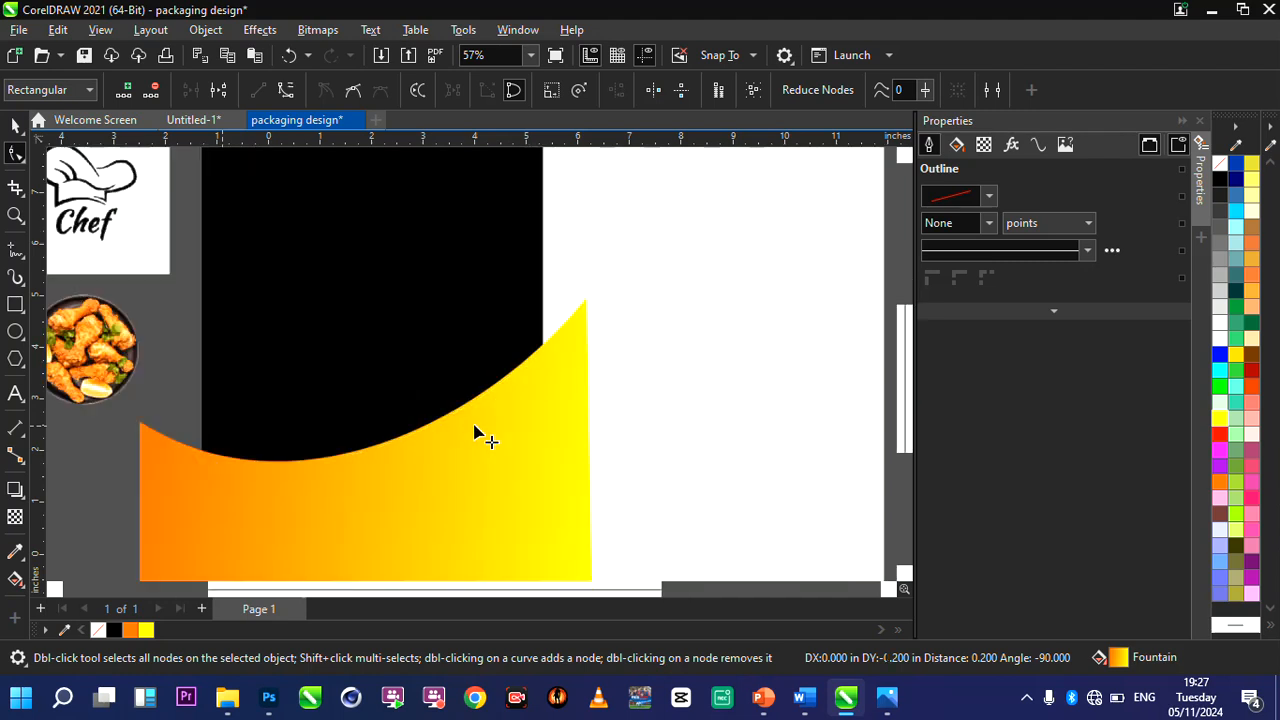
left_click_drag(481, 428, 487, 434)
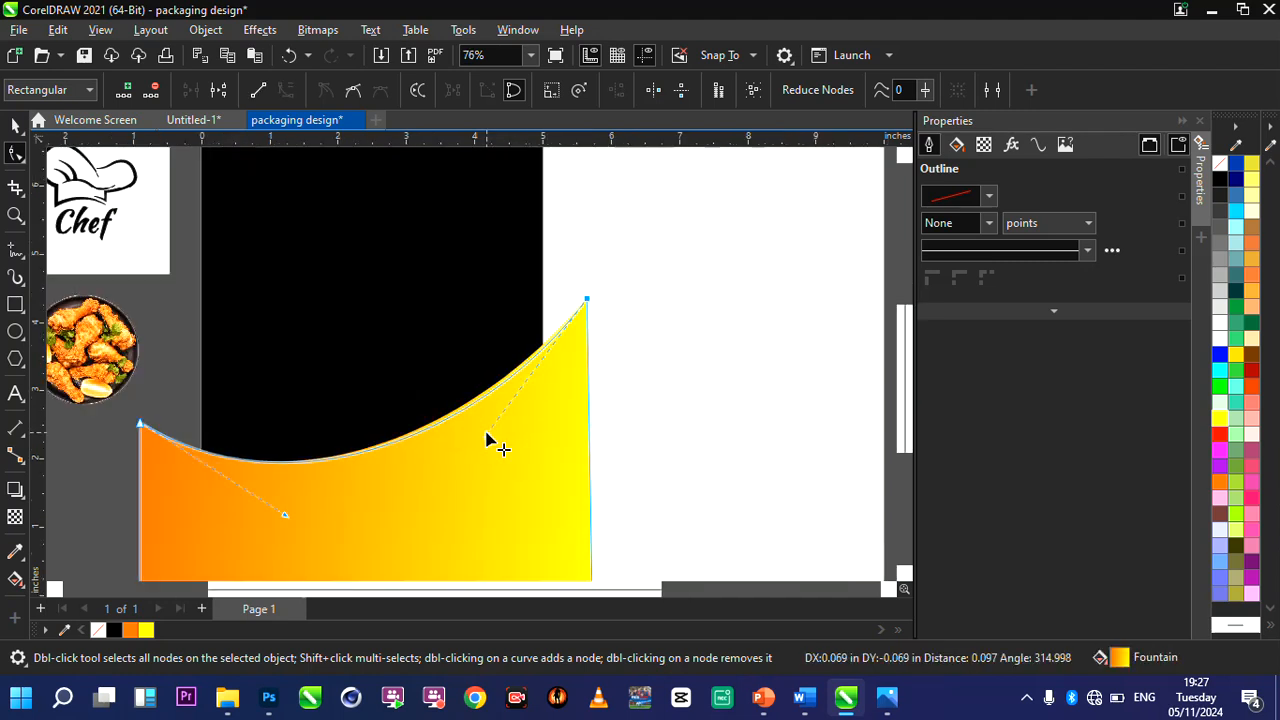
key("space")
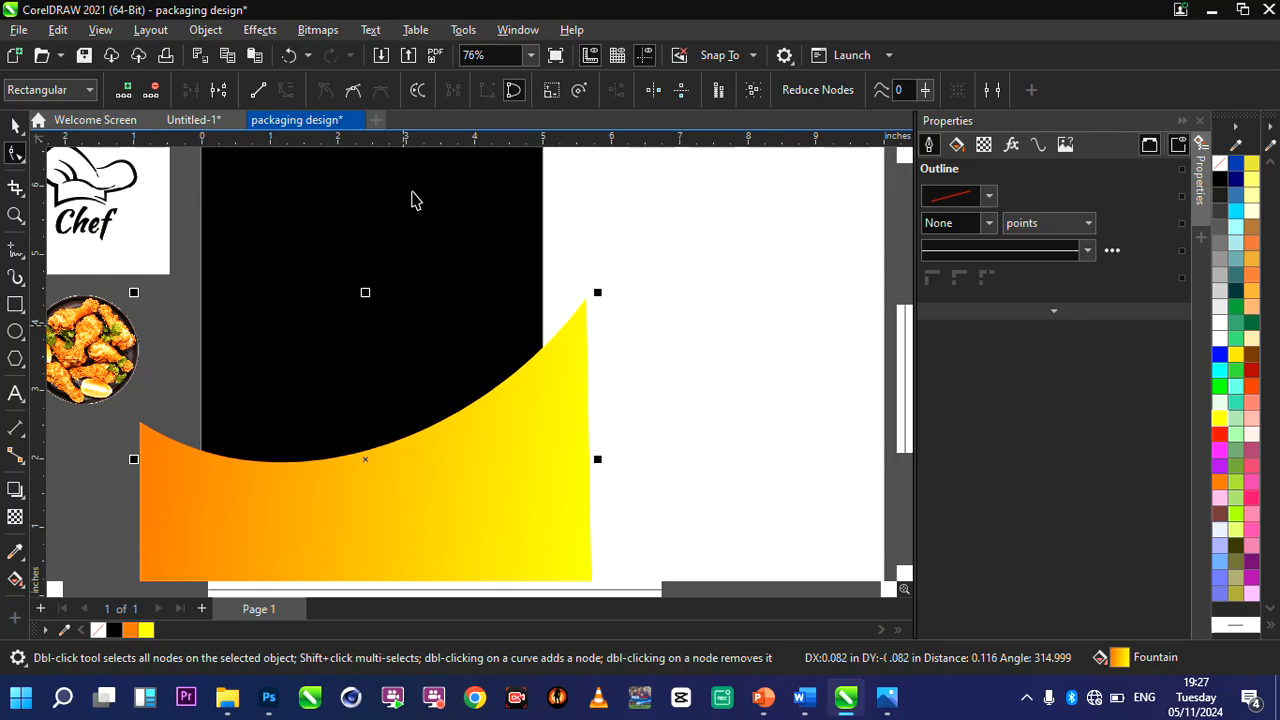
Enlarge the spice illustration to about 7.5 by 7.5 inches and move it left over the lower part of the page.
scroll(436, 250, "down", 3)
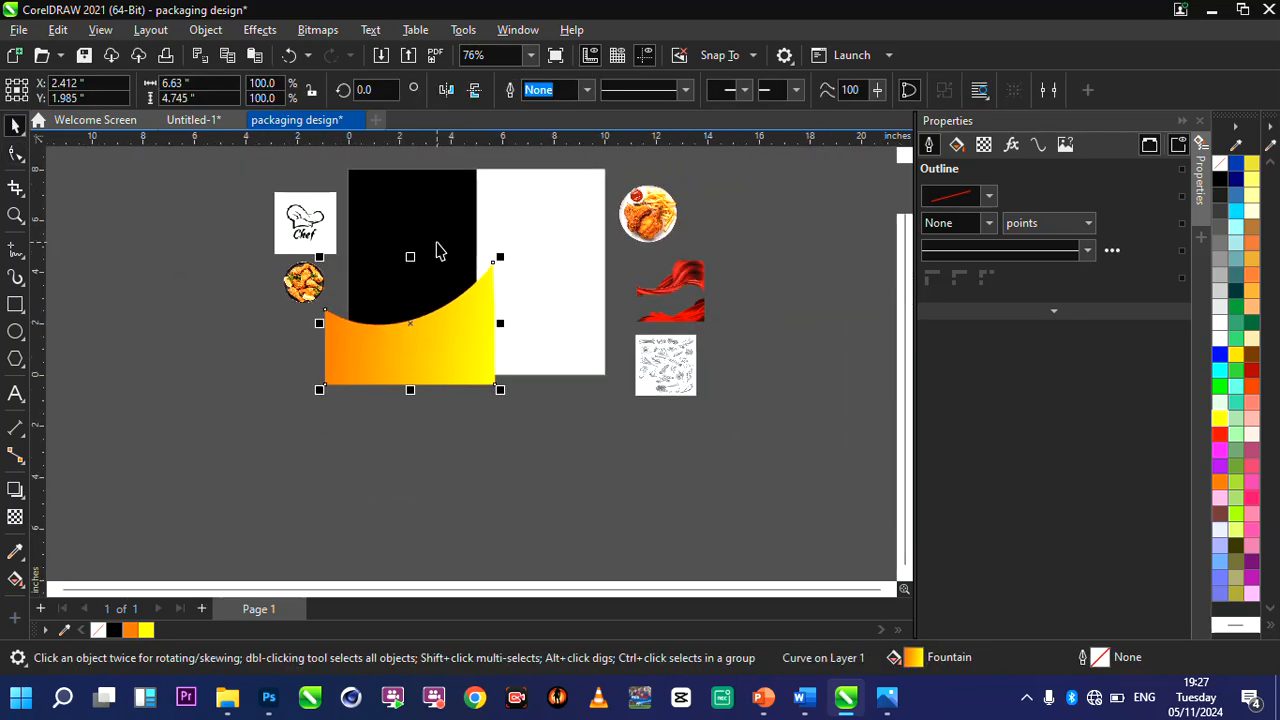
scroll(430, 330, "up", 2)
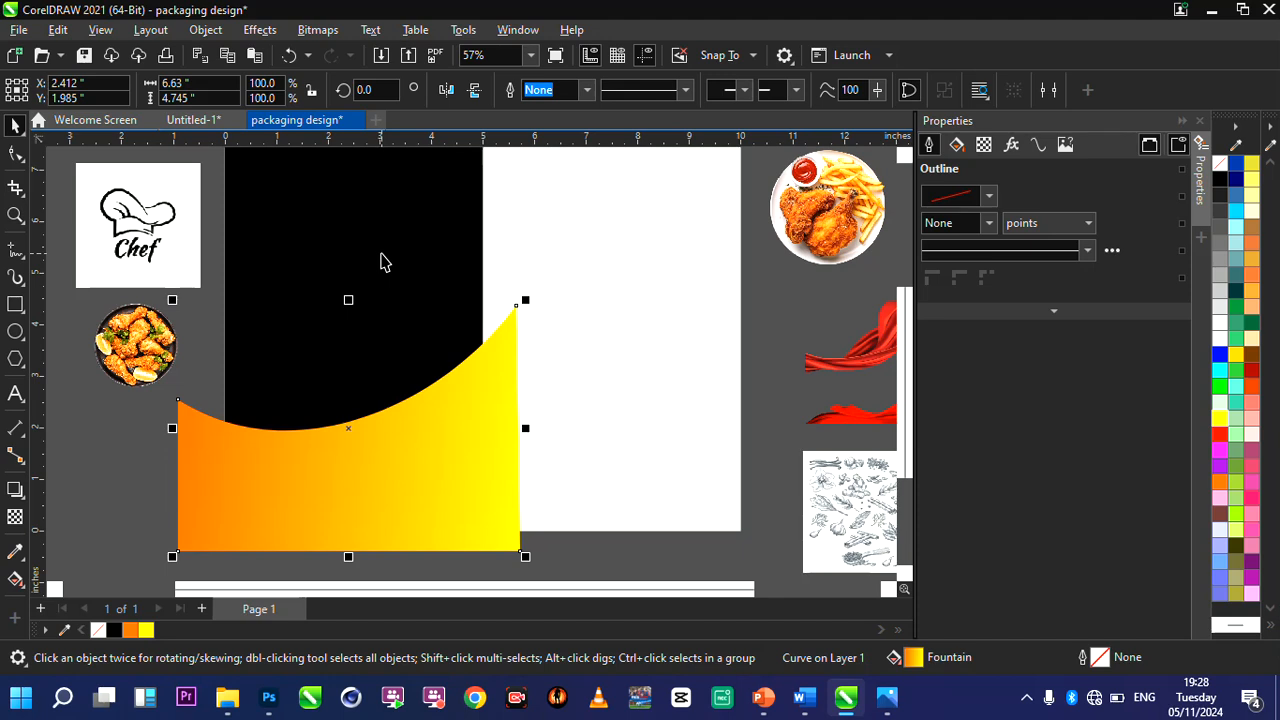
scroll(380, 369, "down", 1)
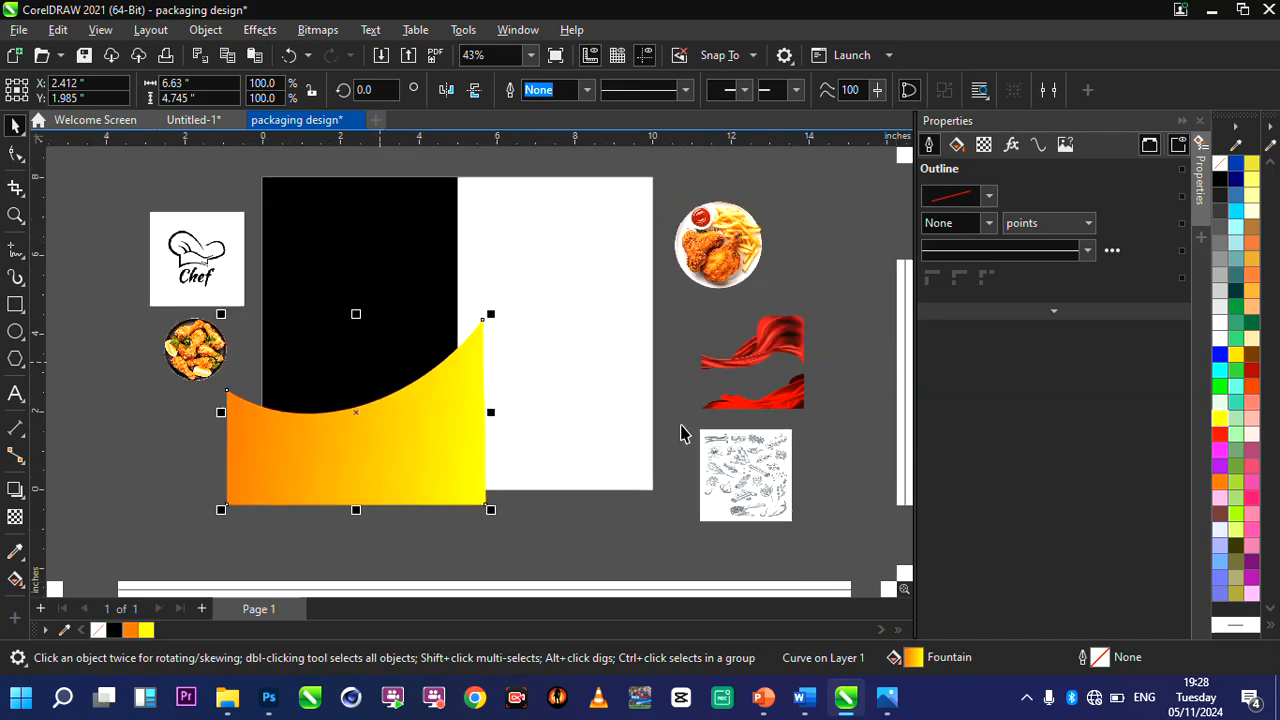
left_click(752, 455)
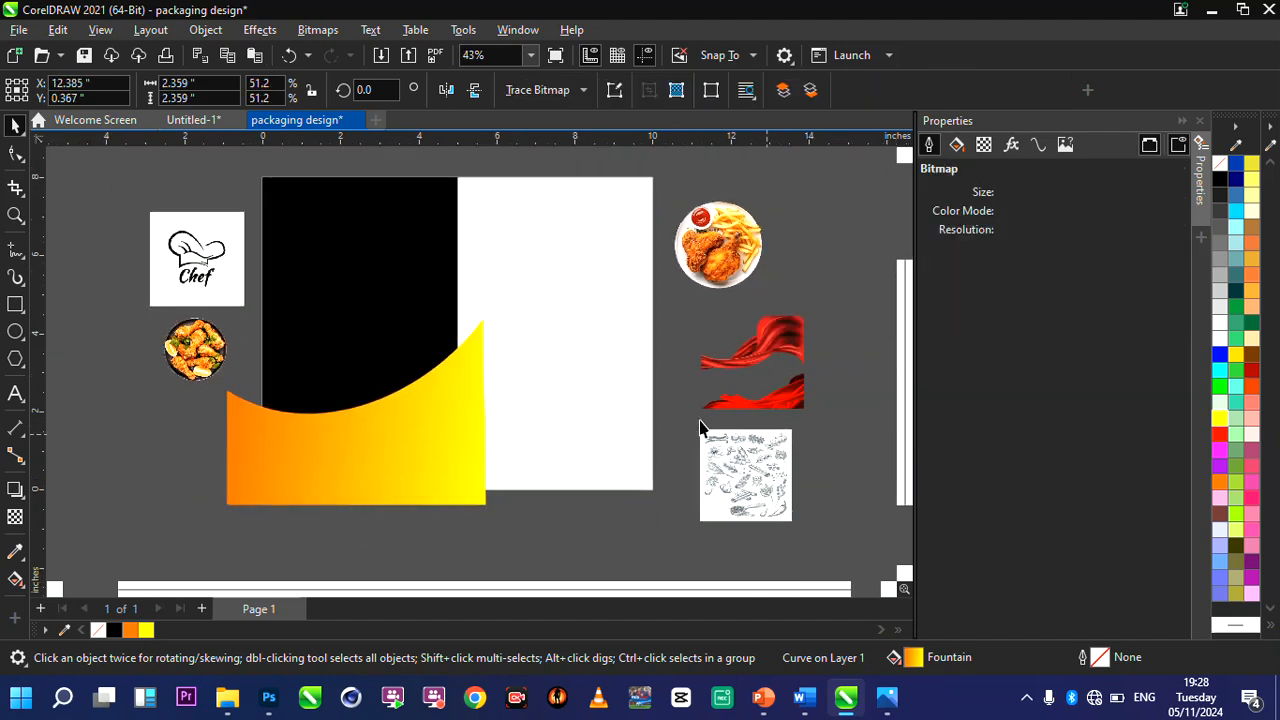
left_click_drag(700, 428, 460, 233)
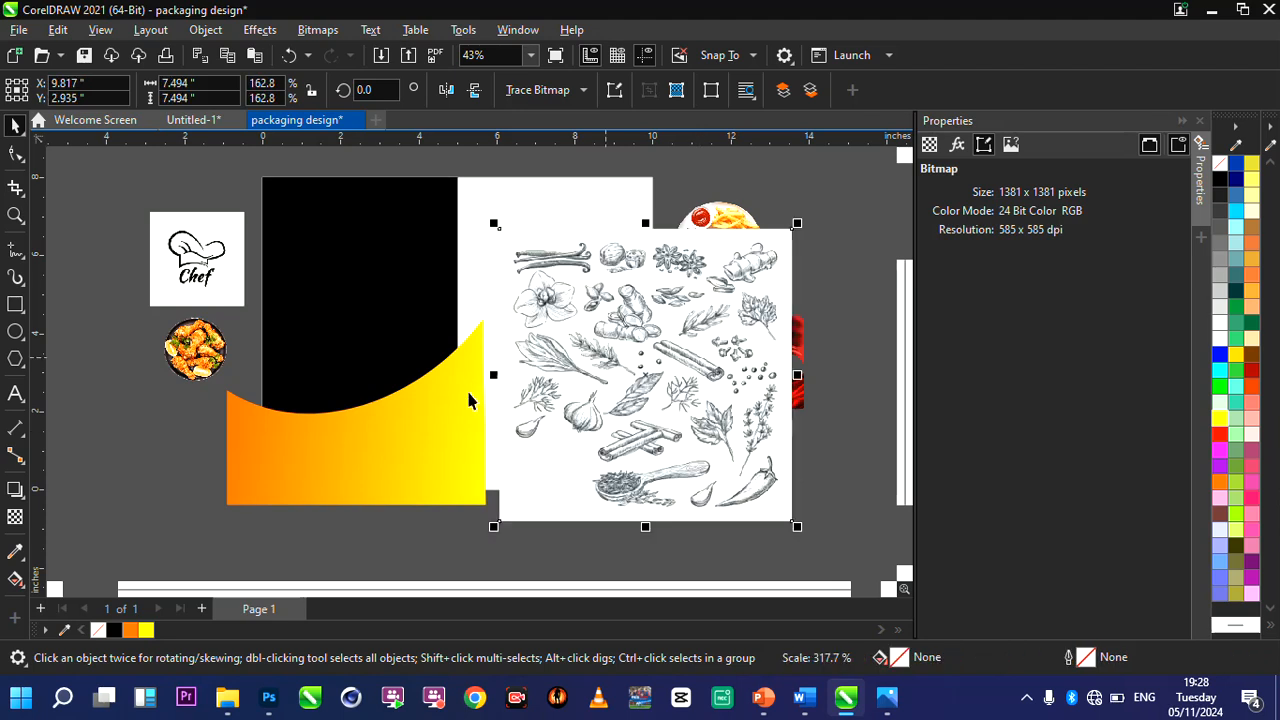
left_click_drag(566, 380, 477, 390)
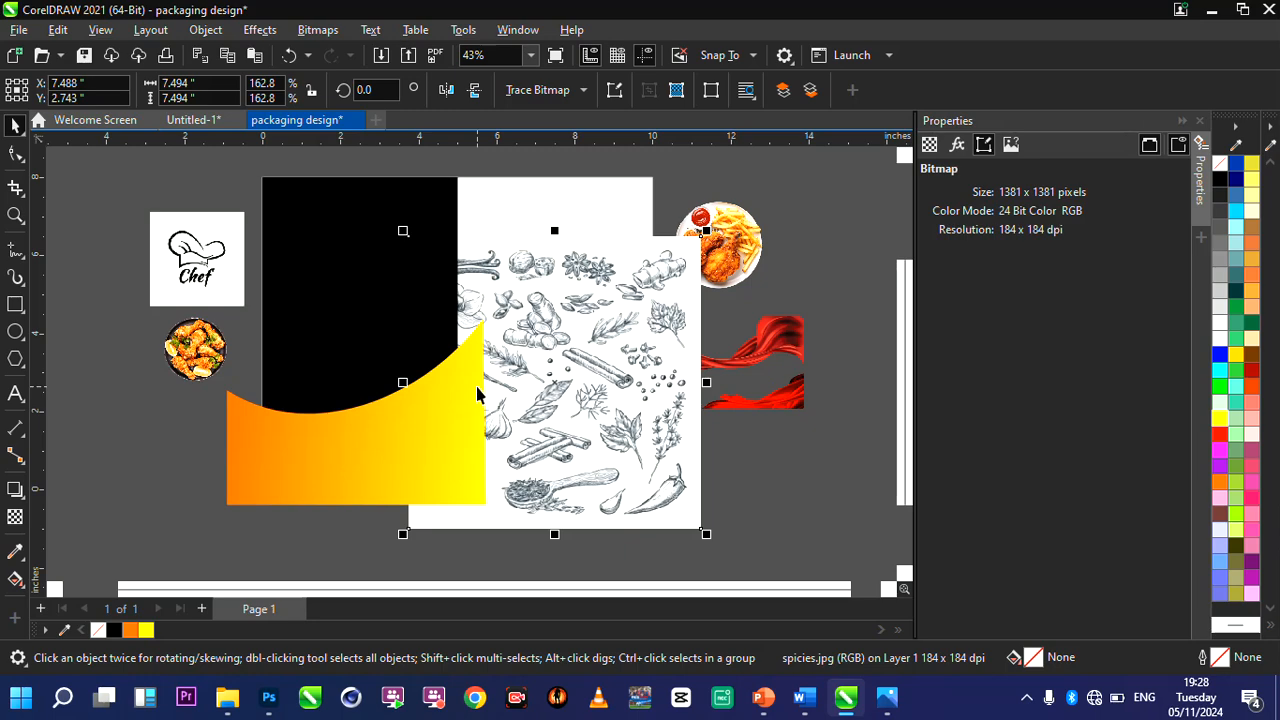
scroll(466, 393, "up", 1)
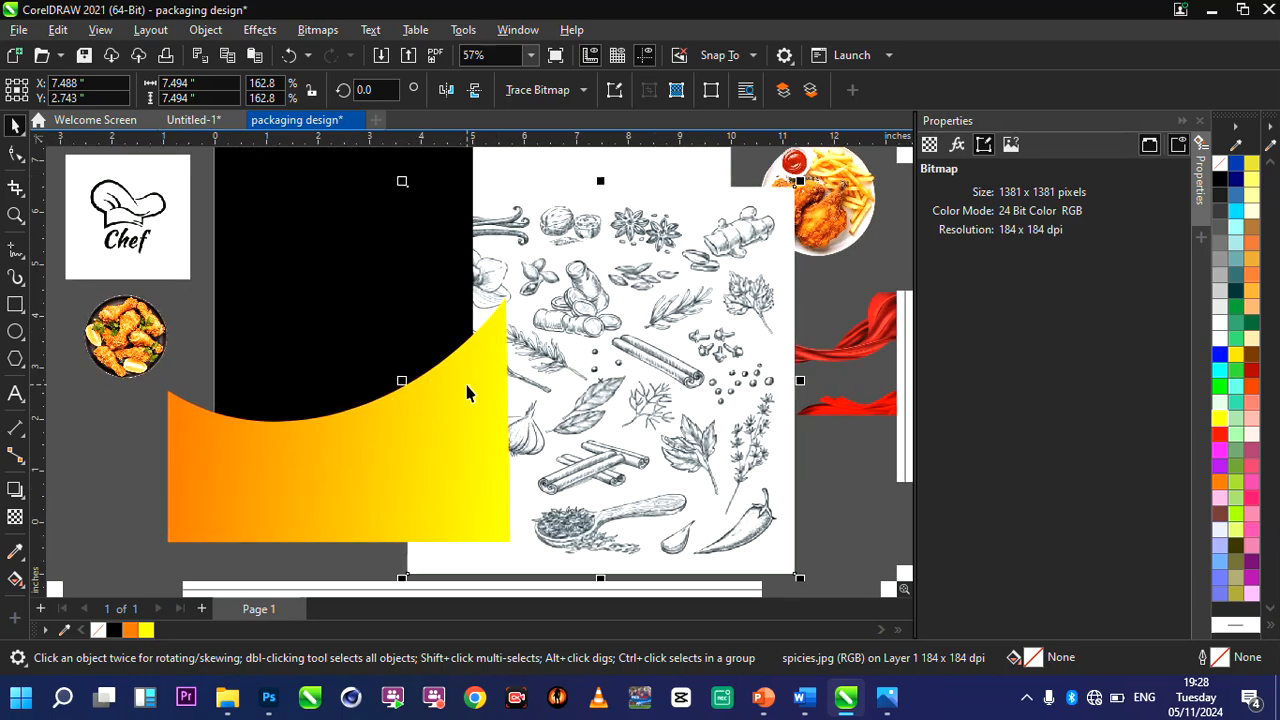
Bring the spice illustration forward over the gradient shape, move it left, and set its transparency merge mode to Overlay.
key("ctrl+Page_Up")
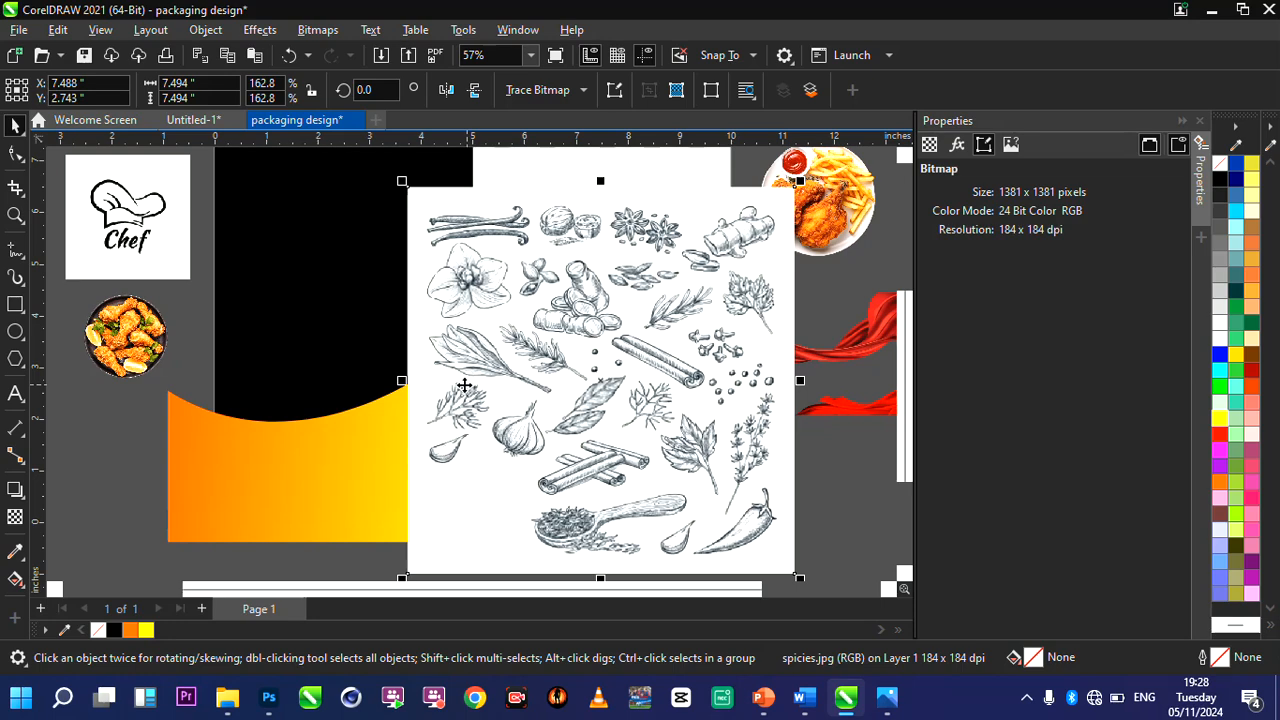
left_click_drag(463, 385, 325, 418)
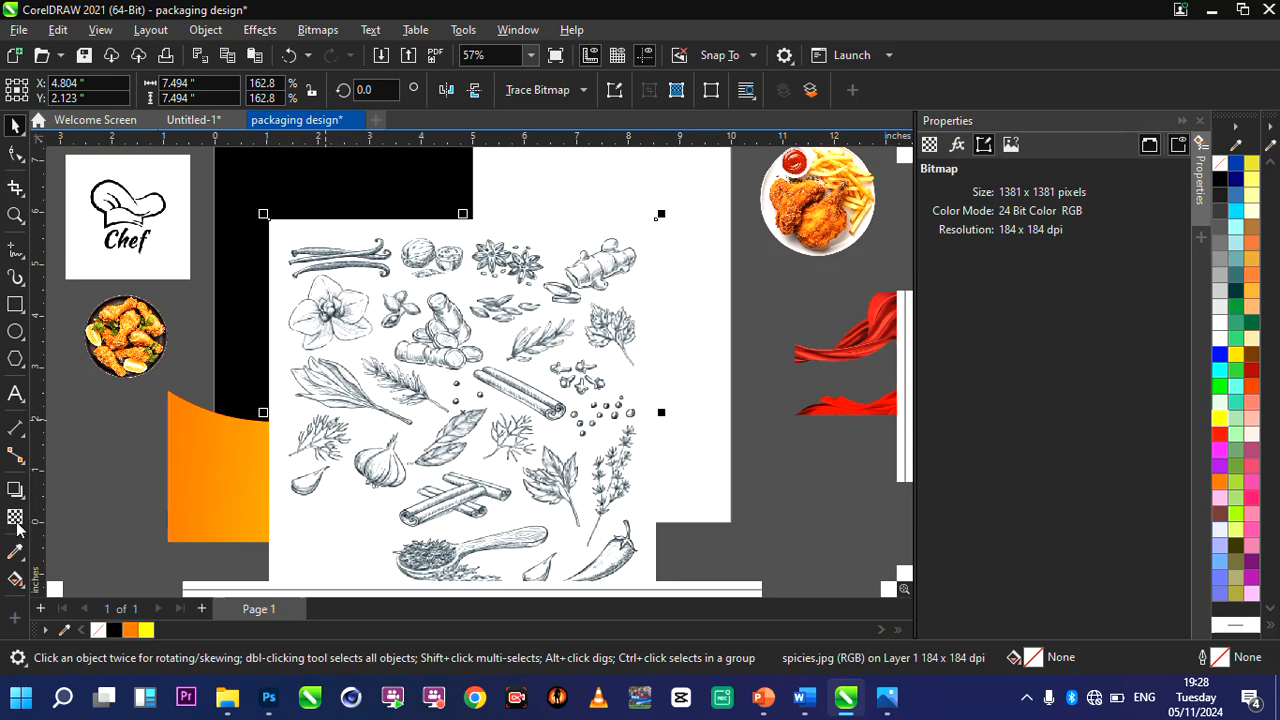
left_click(15, 520)
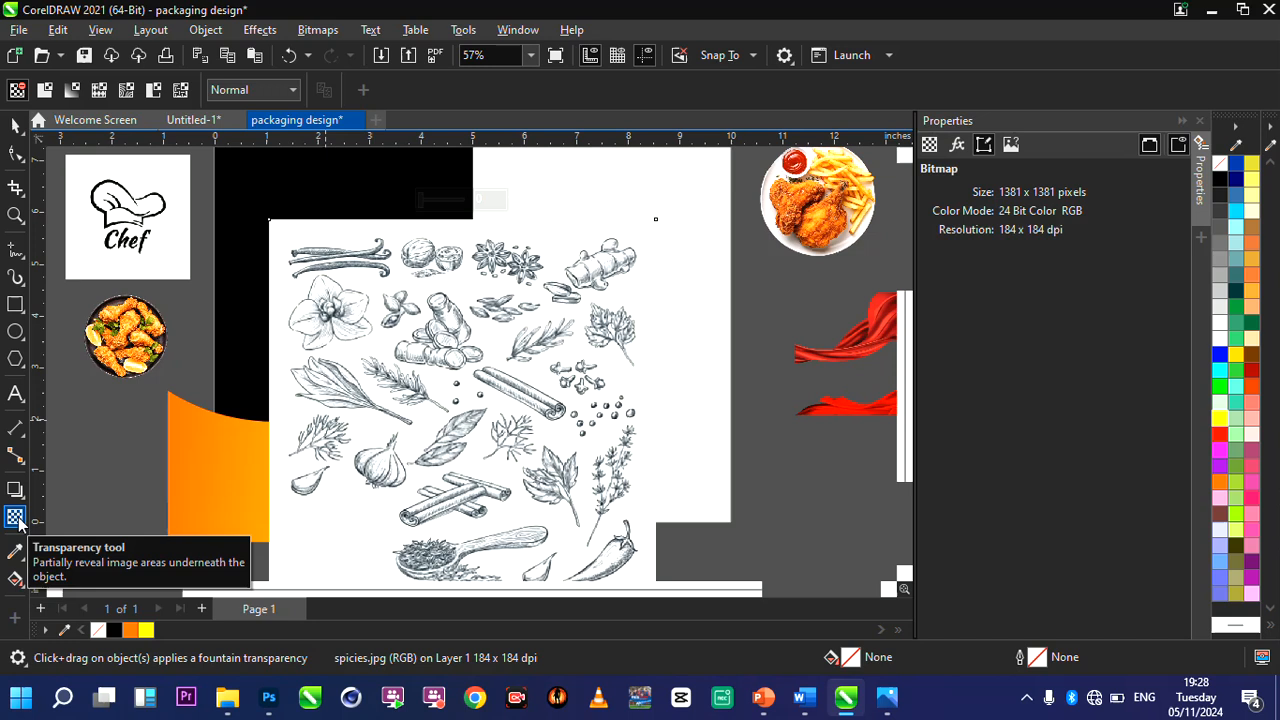
left_click(284, 91)
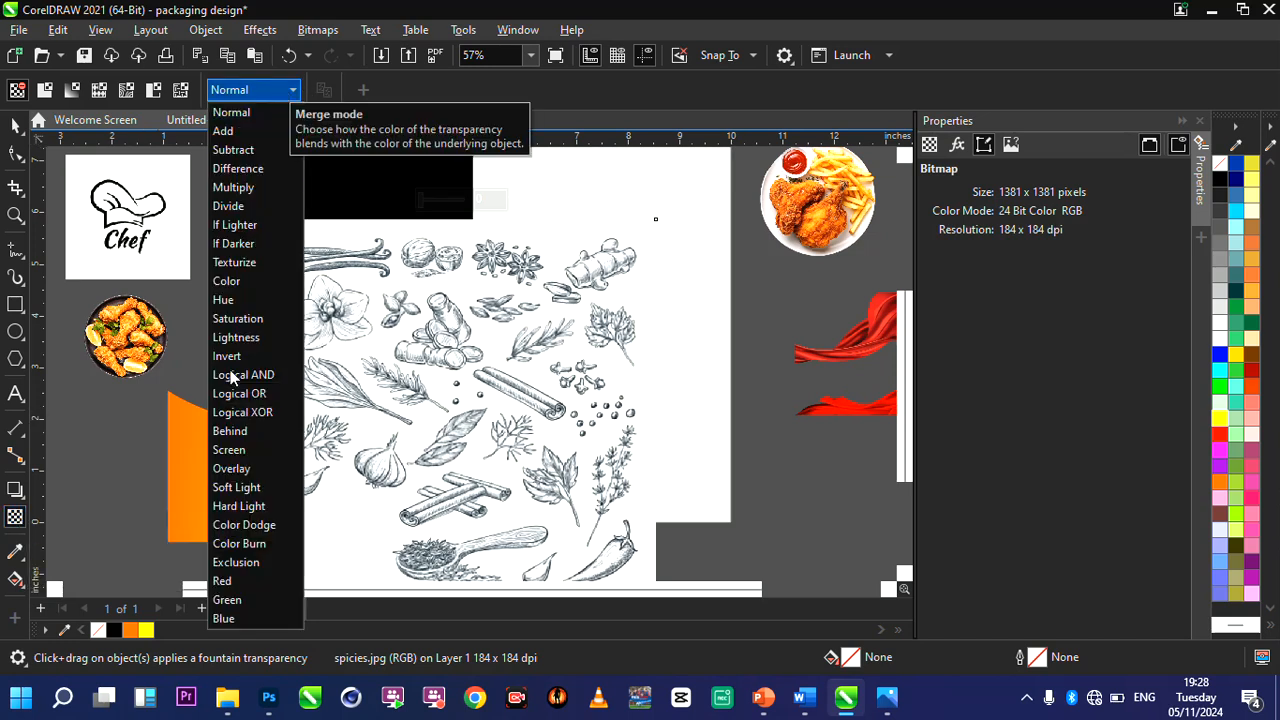
left_click(229, 469)
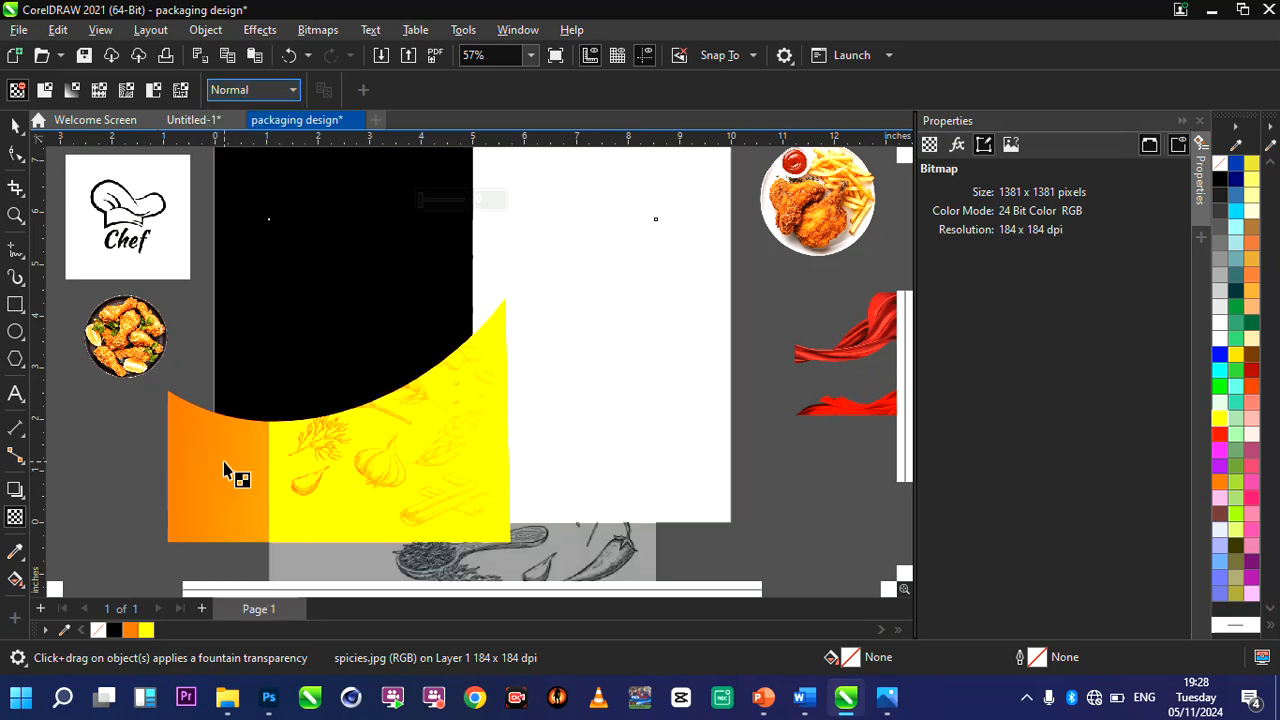
left_click(15, 124)
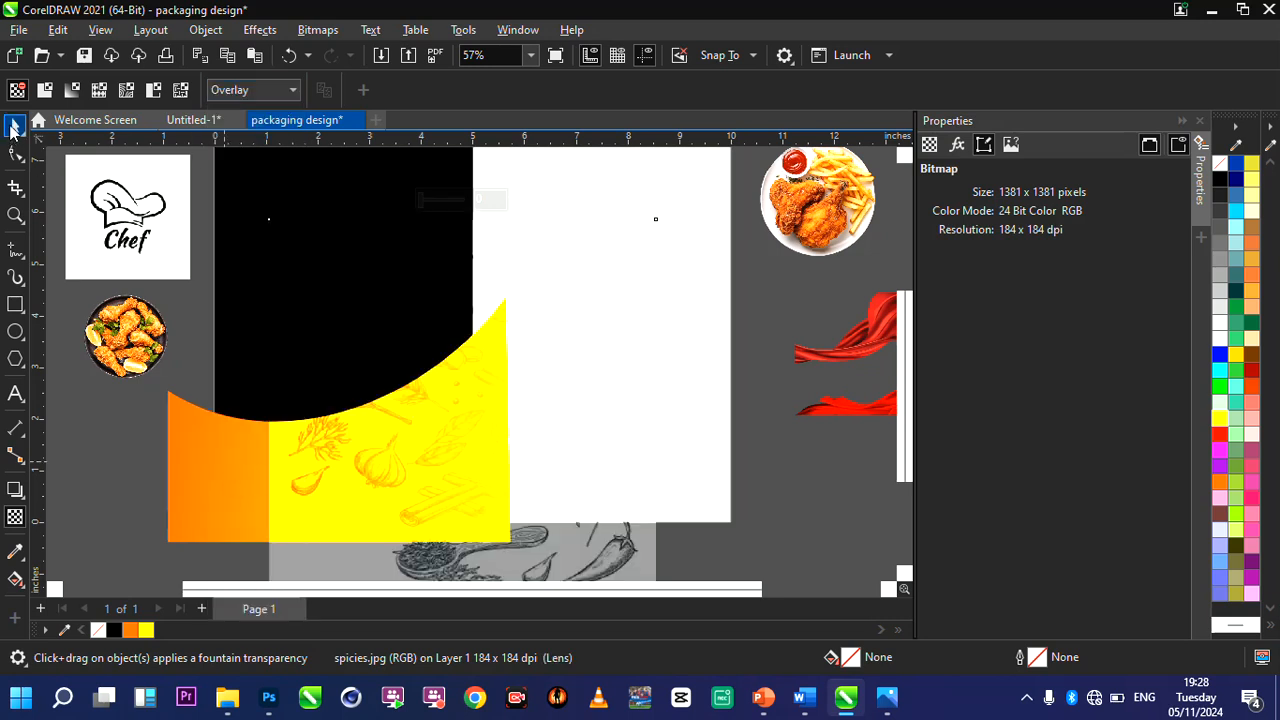
Scale the spice illustration down to about 6.3 by 6.3 inches and position it over the curved gradient shape.
left_click_drag(375, 404, 341, 418)
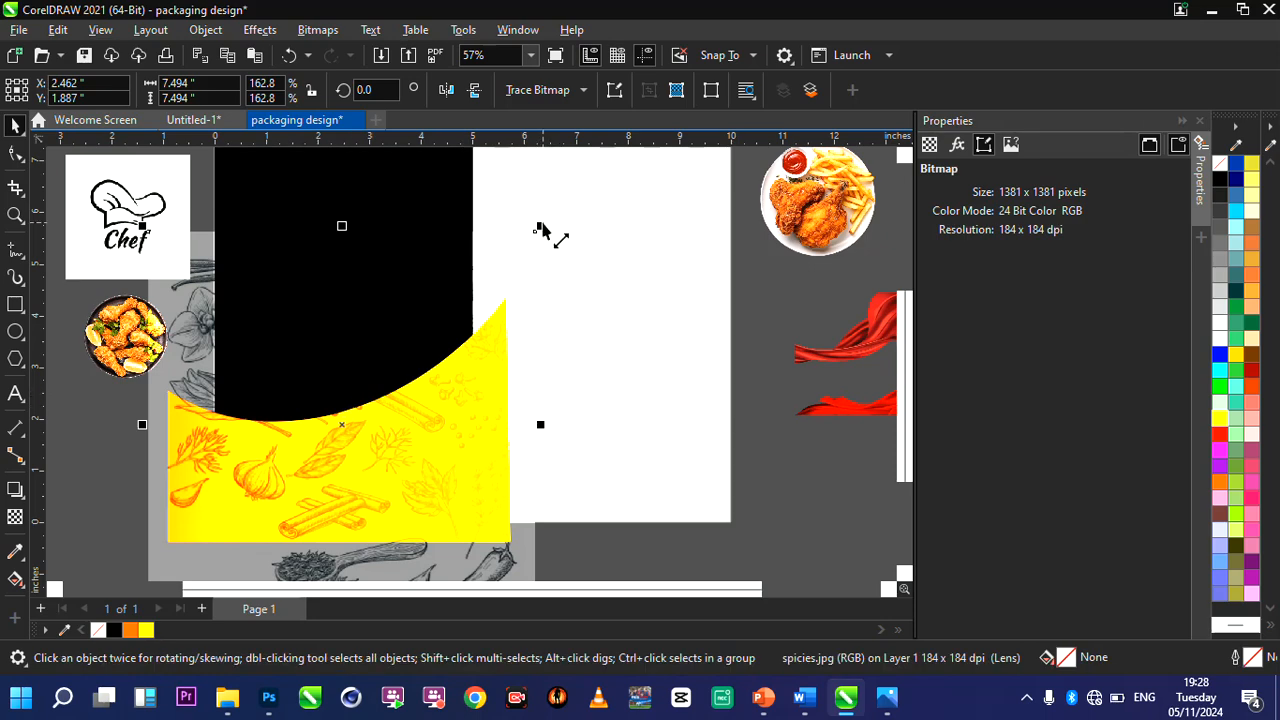
left_click_drag(538, 228, 478, 288)
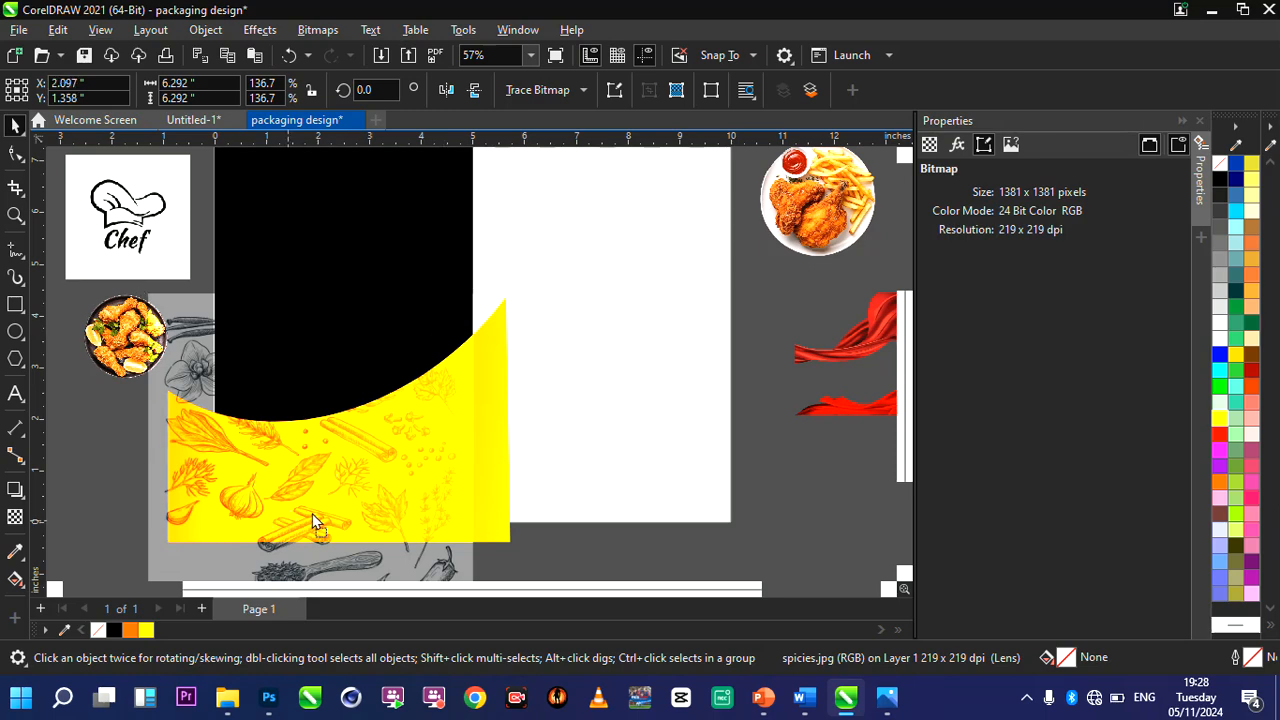
left_click_drag(313, 521, 286, 502)
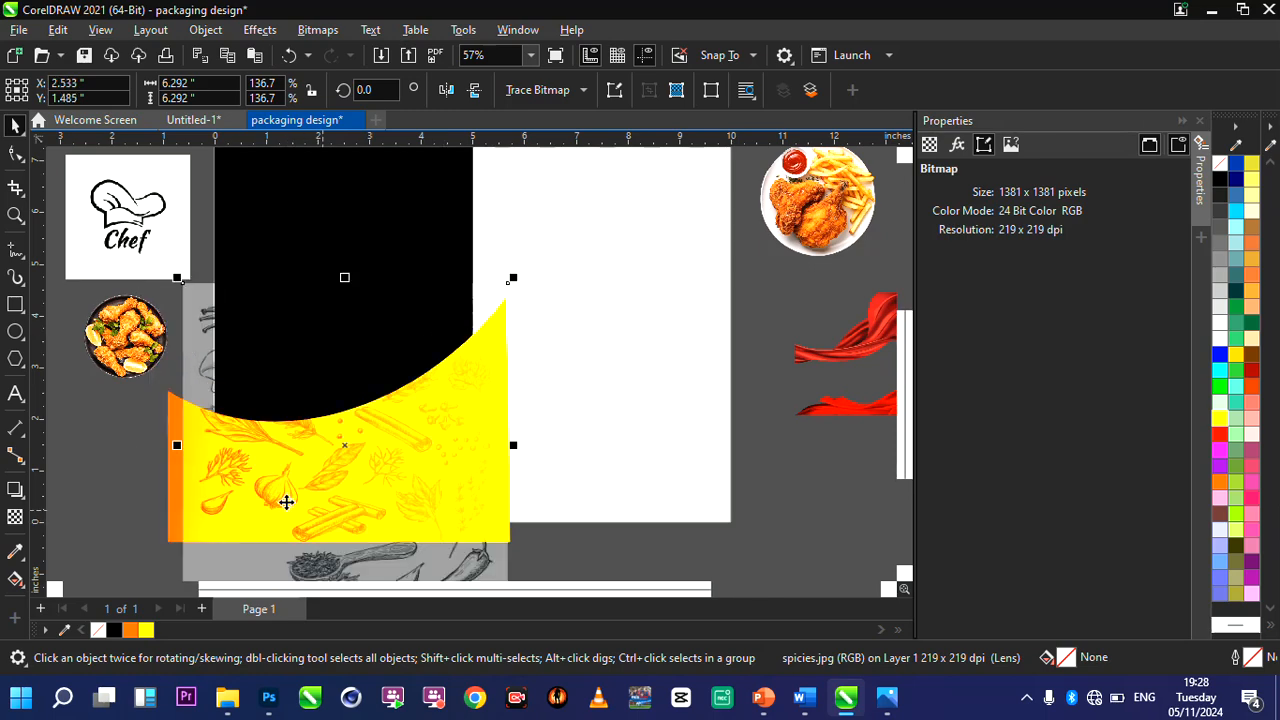
scroll(286, 500, "up", 1)
scroll(349, 466, "down", 2)
scroll(304, 468, "up", 2)
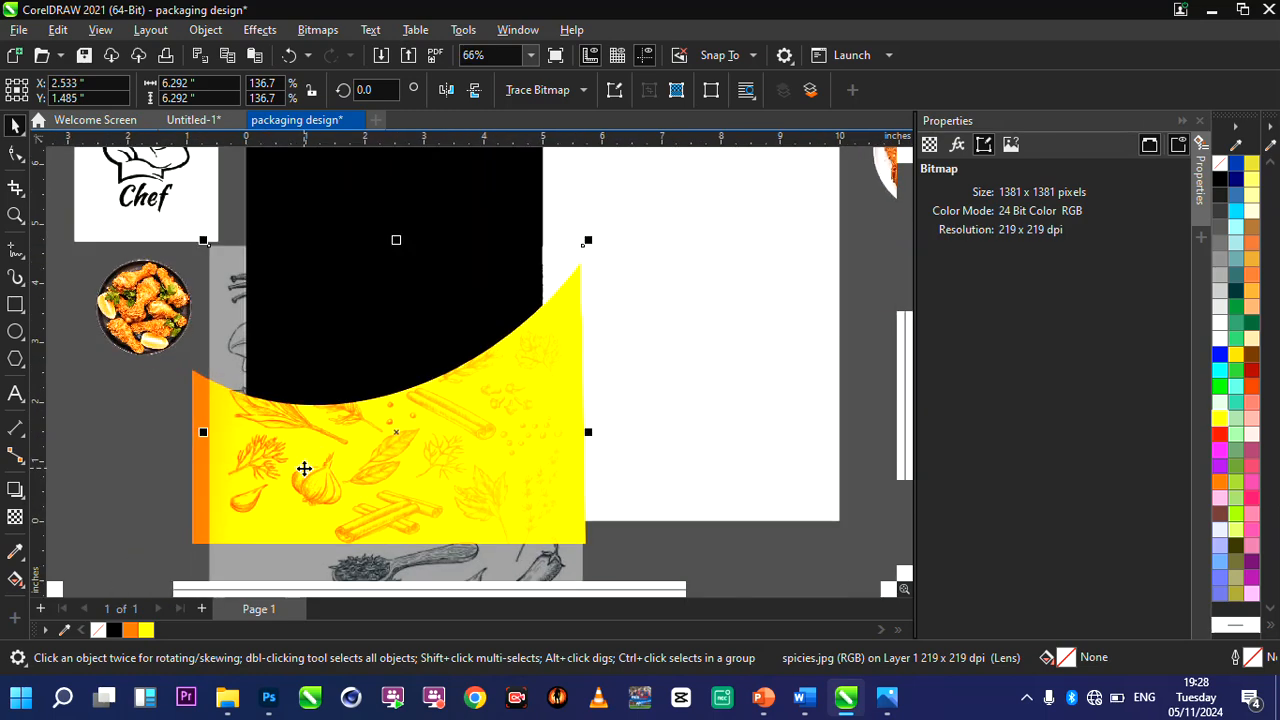
left_click_drag(304, 468, 319, 467)
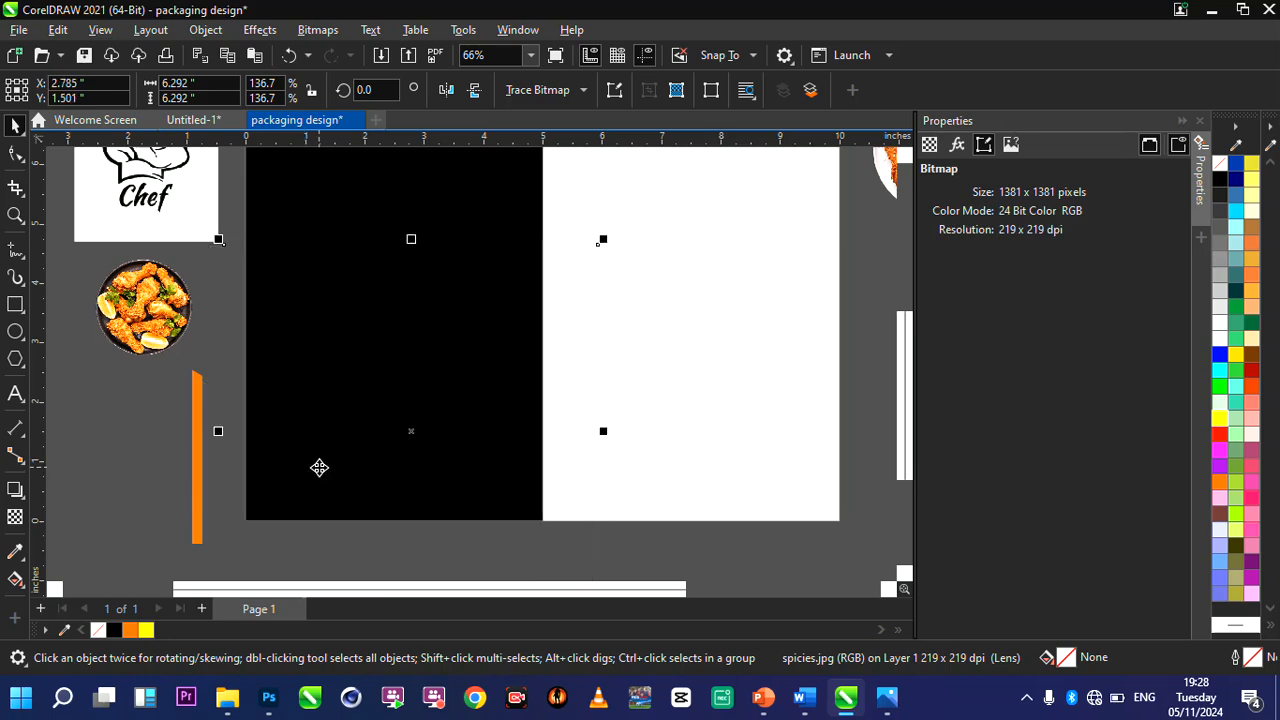
PowerClip the spice illustration inside the curved gradient shape.
right_click(319, 467)
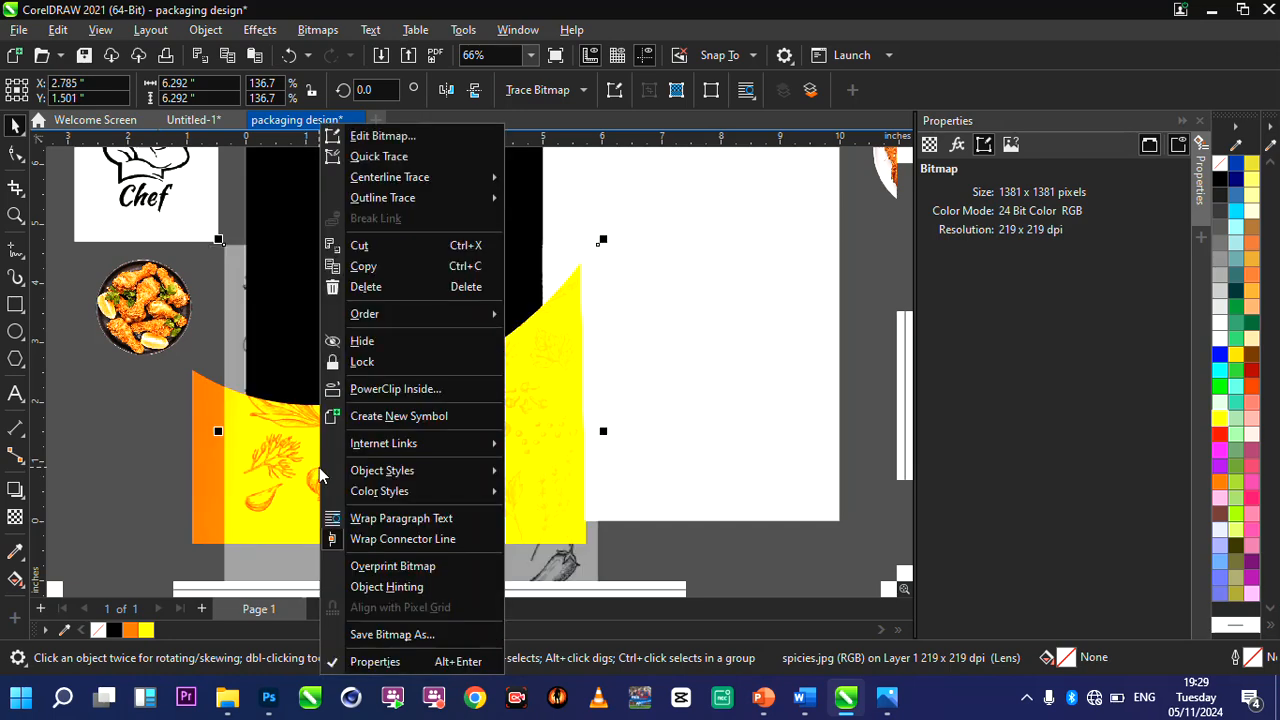
left_click(394, 390)
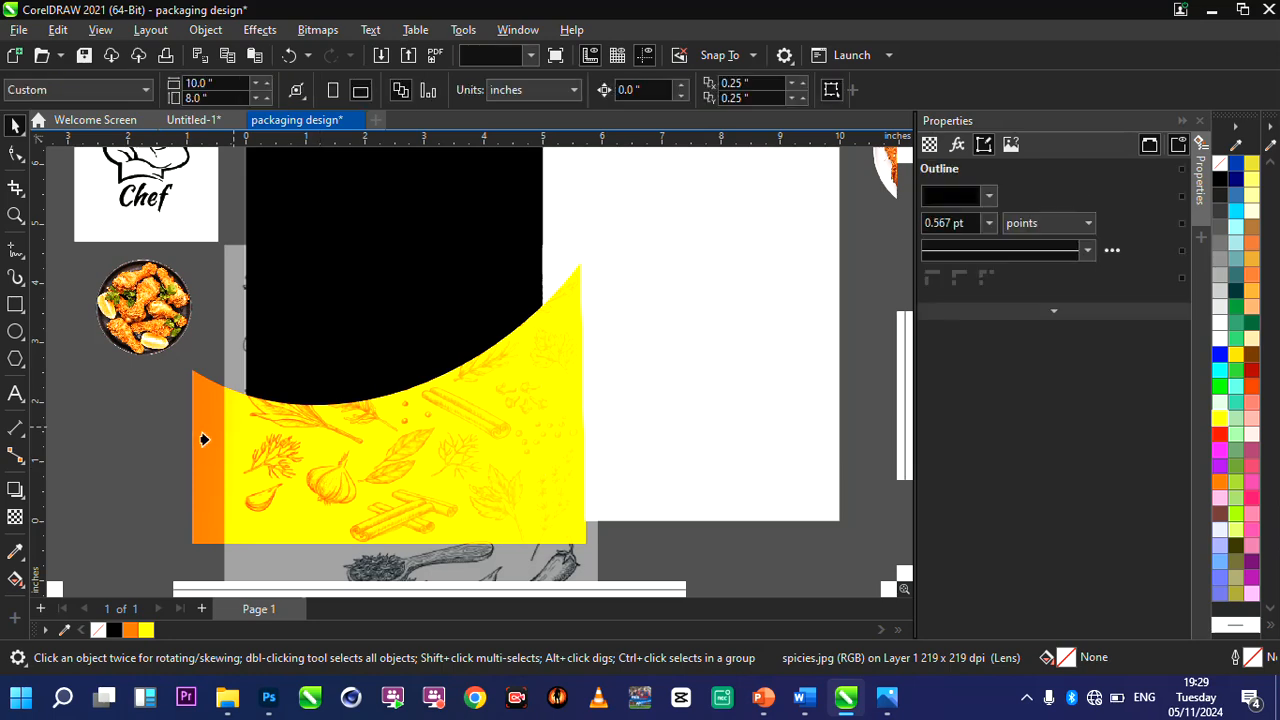
left_click(202, 439)
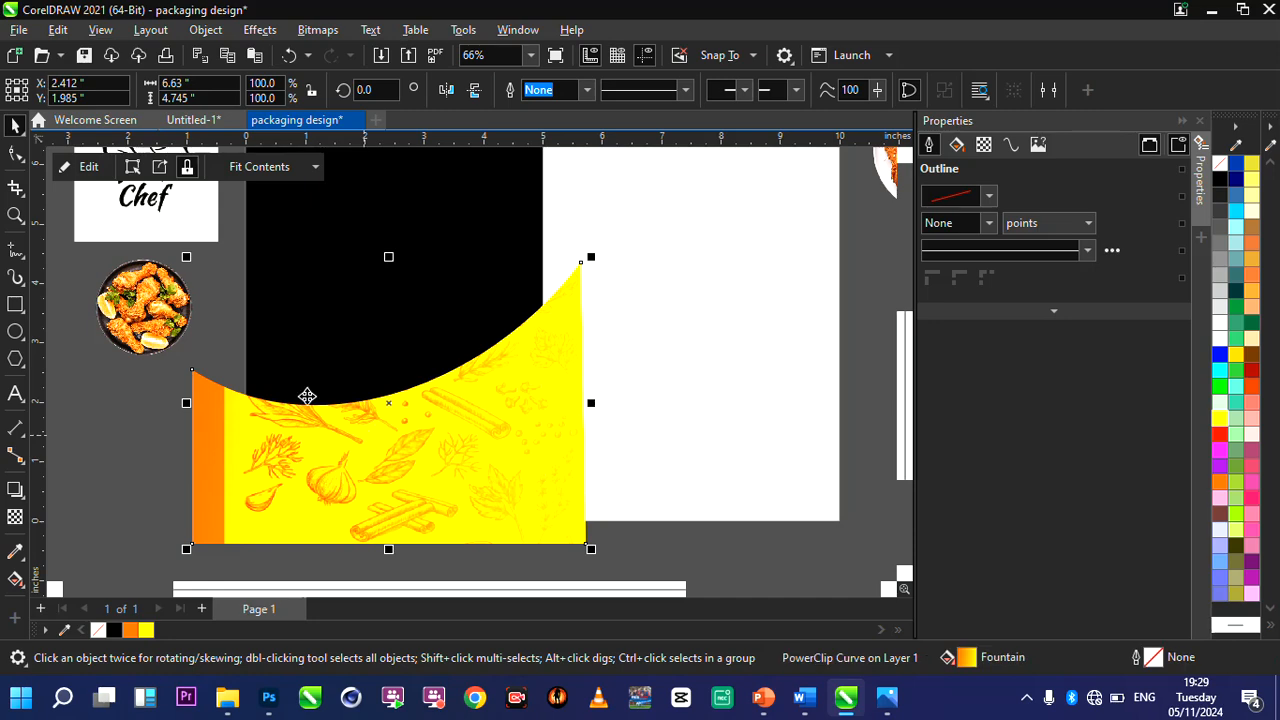
Edit the gradient shape's PowerClip, enlarging the spice illustration to about 6.9 by 6.9 inches and repositioning it to cover the shape's full width.
left_click(89, 167)
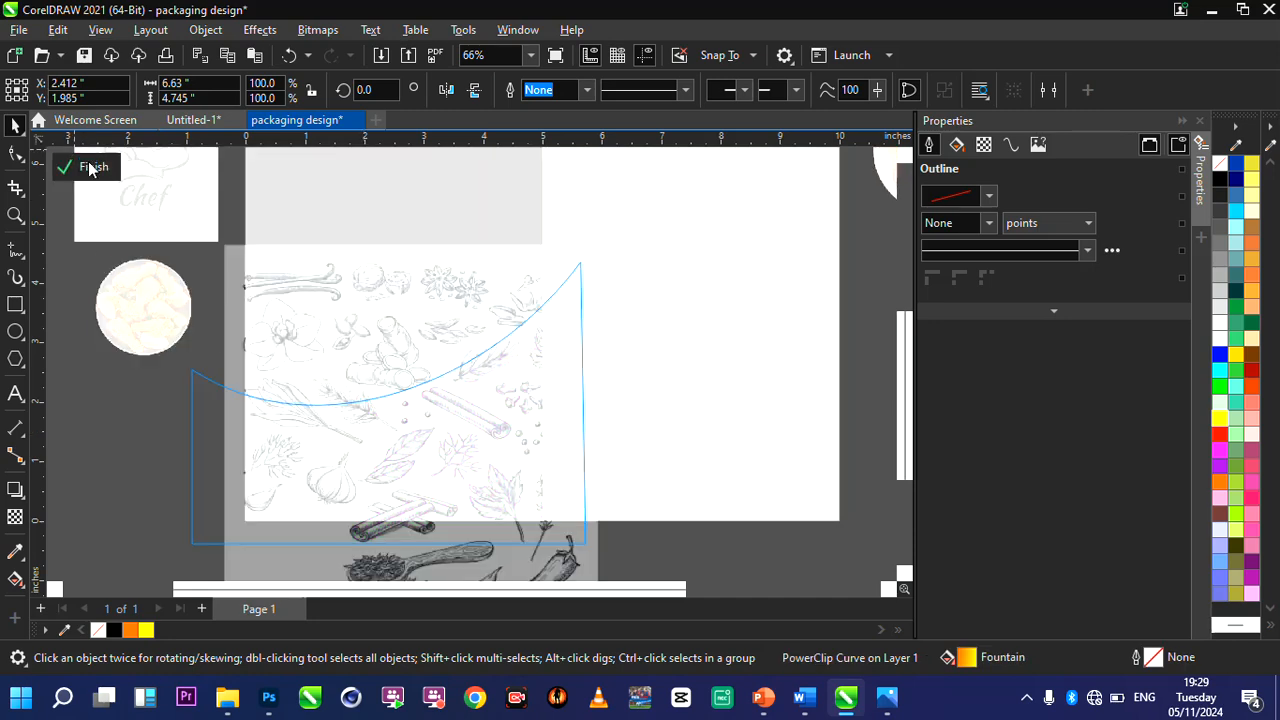
left_click(310, 383)
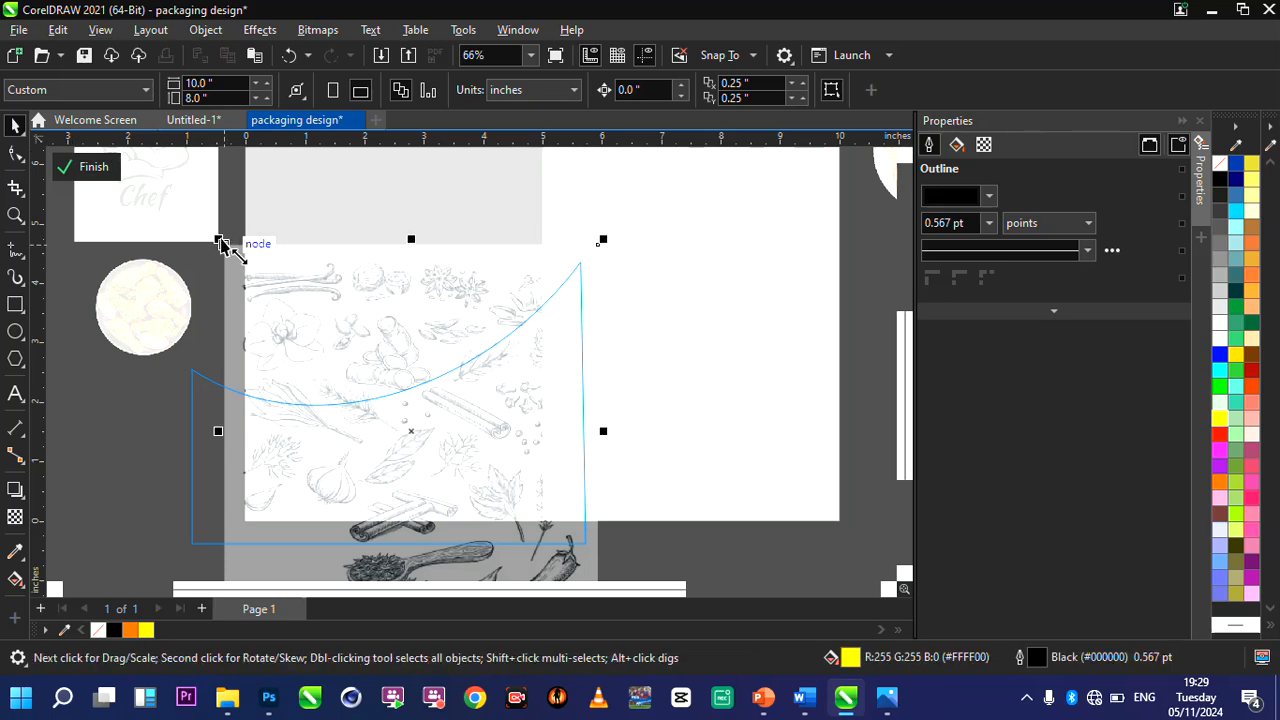
left_click_drag(181, 209, 180, 201)
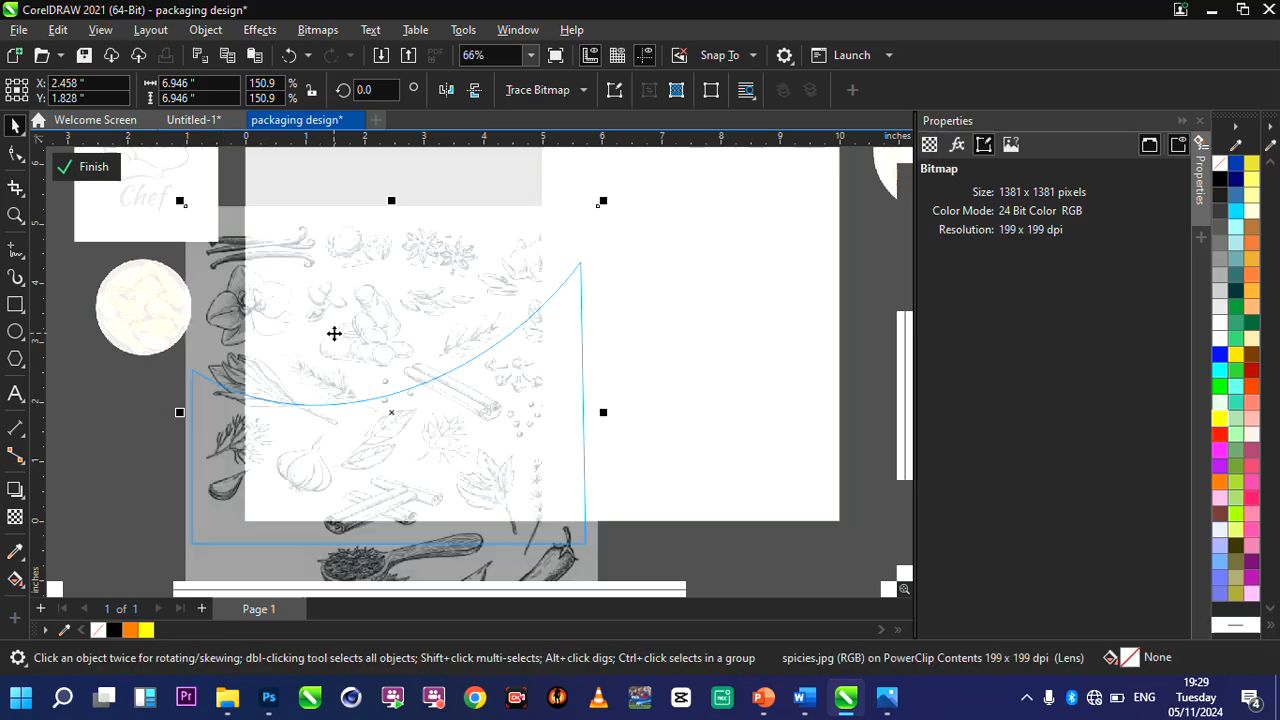
mouse_move(334, 333)
left_mouse_down()
mouse_move(337, 362)
mouse_move(349, 363)
mouse_move(329, 350)
left_mouse_up()
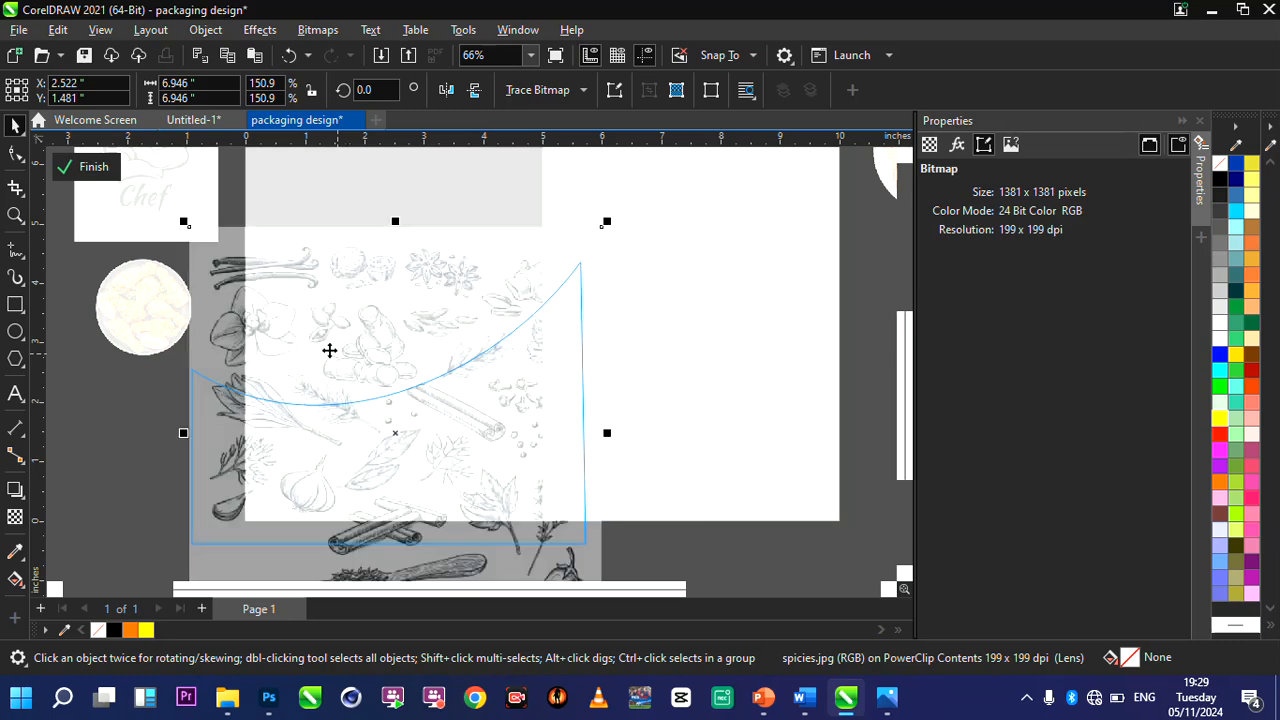
left_click(95, 170)
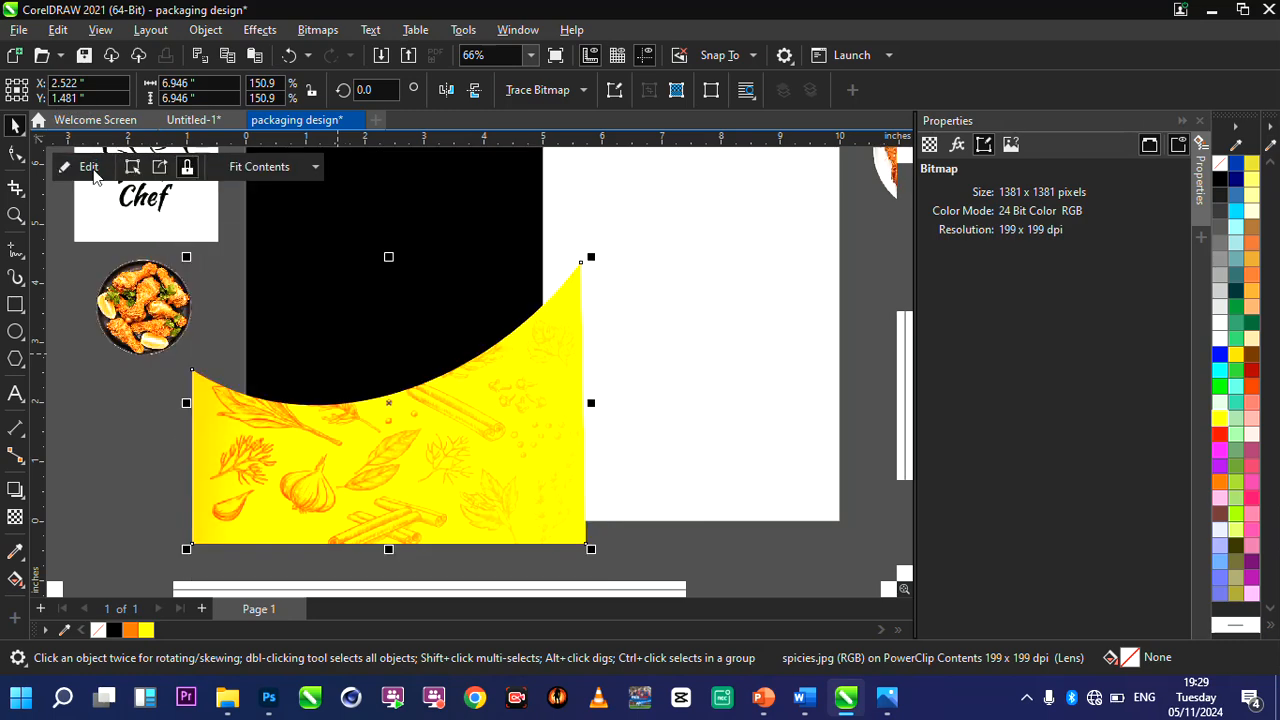
PowerClip the spice-patterned gradient shape inside the black background rectangle.
left_click(414, 421)
right_click(414, 421)
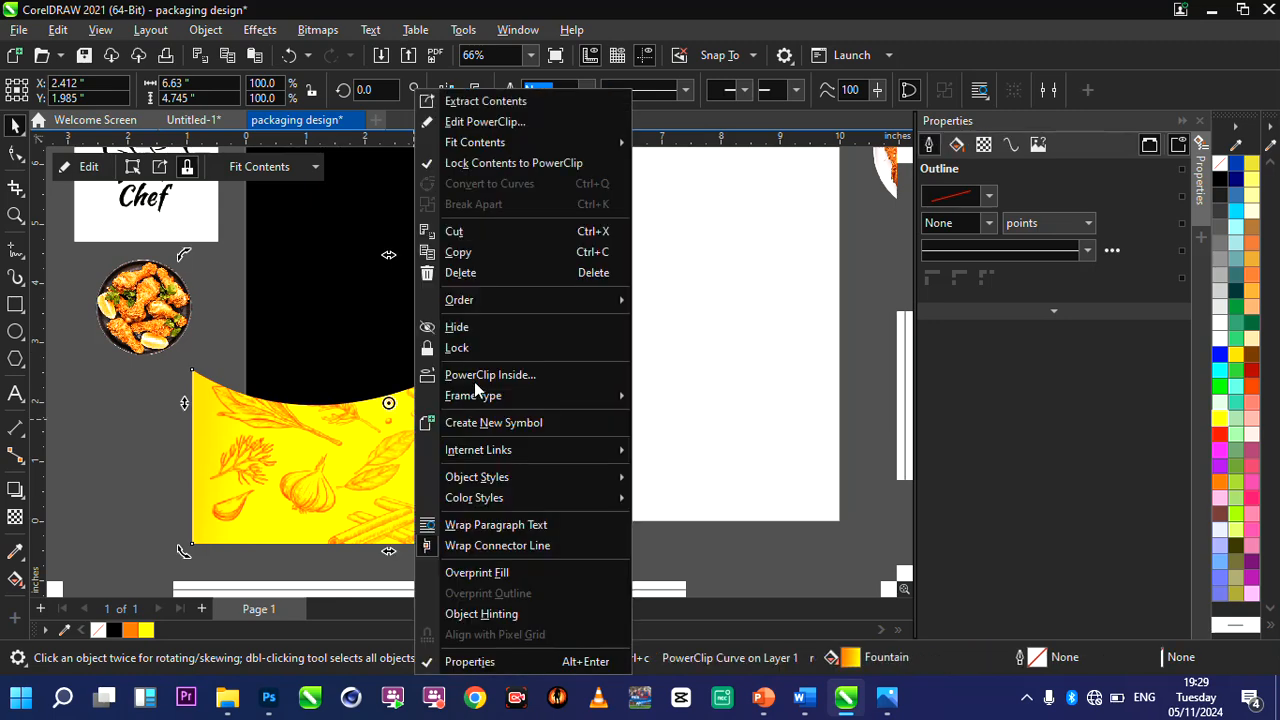
left_click(469, 379)
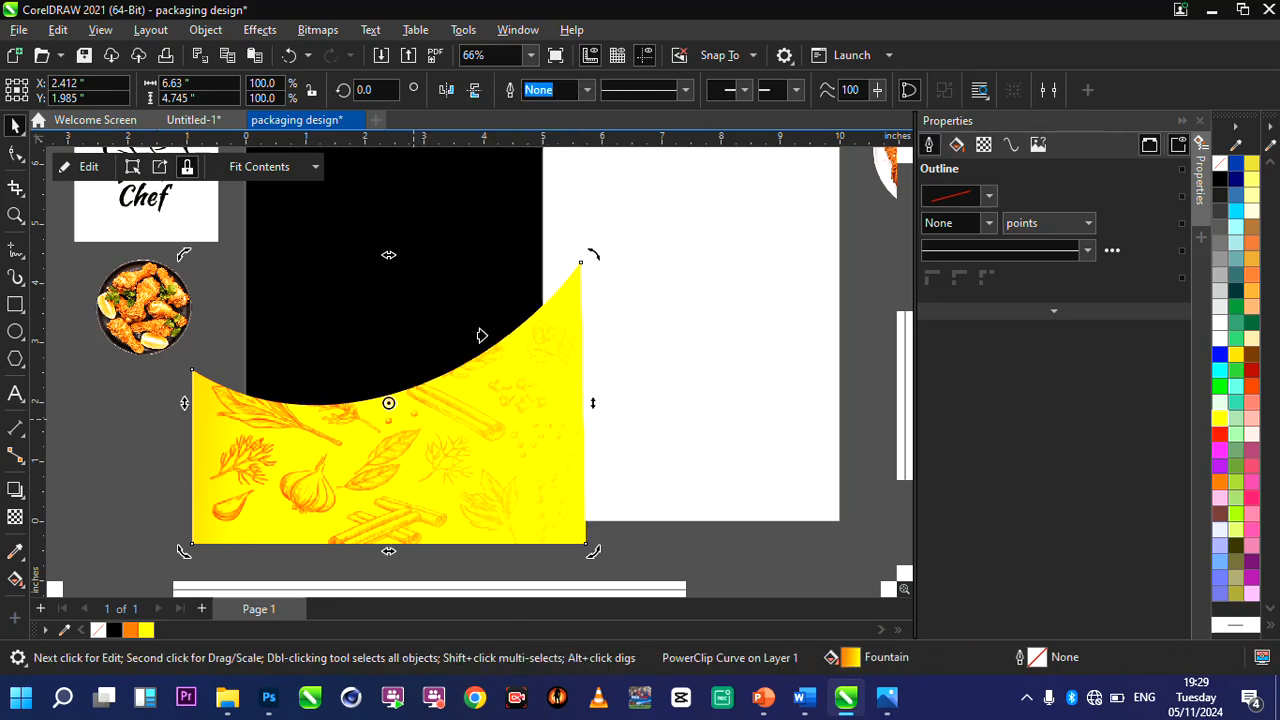
left_click(502, 214)
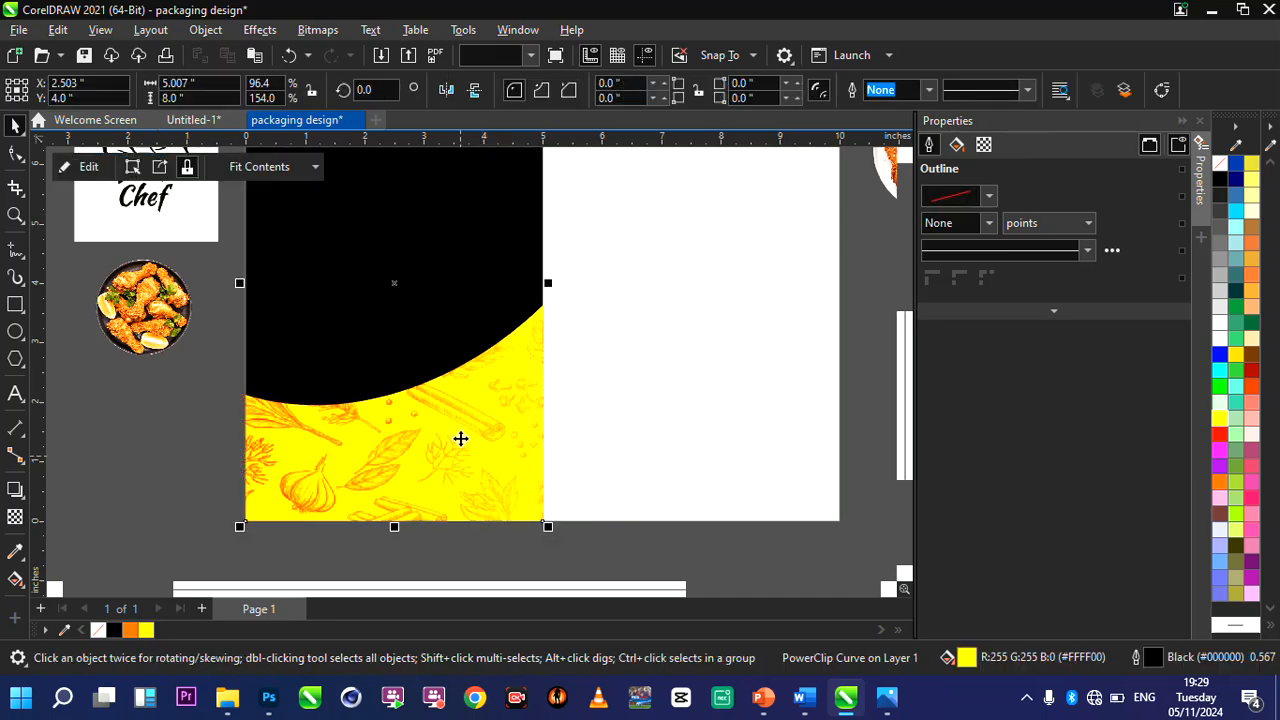
Open the black rectangle's PowerClip contents for editing, duplicate the spice-patterned shape, and move the copy about 3 inches upward.
scroll(461, 439, "down", 1)
double_click(14, 218)
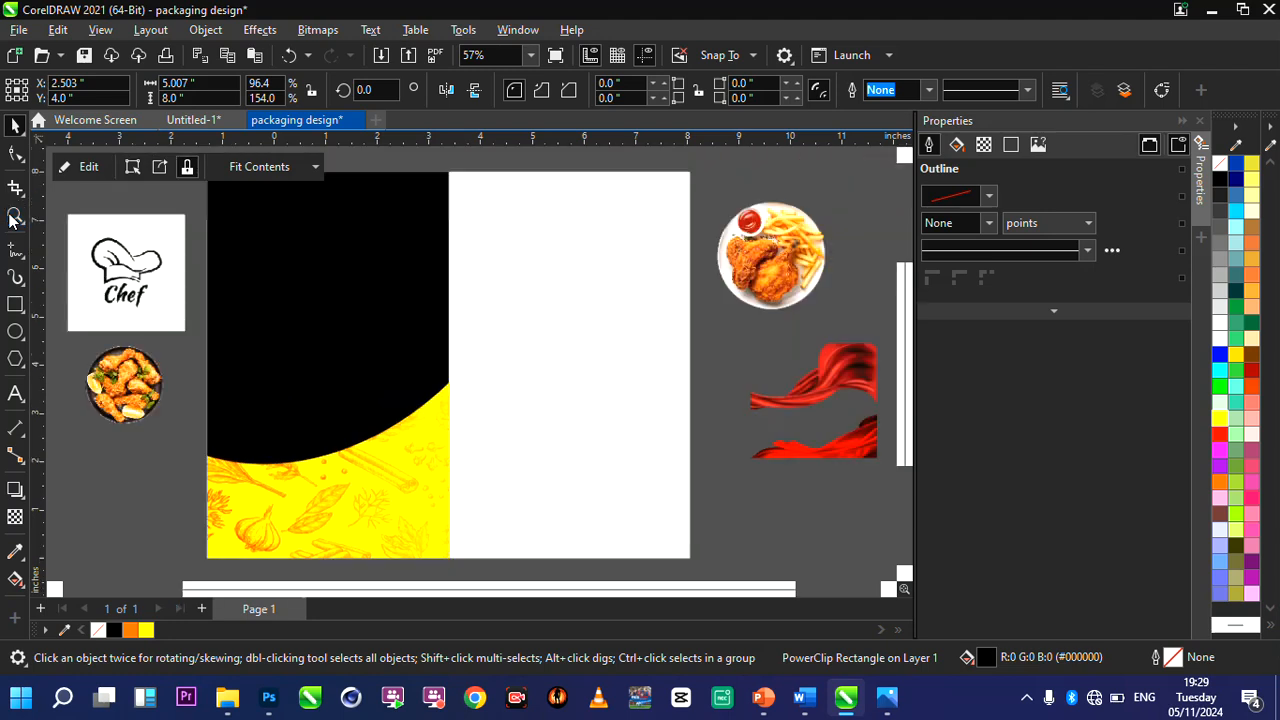
left_click(14, 218)
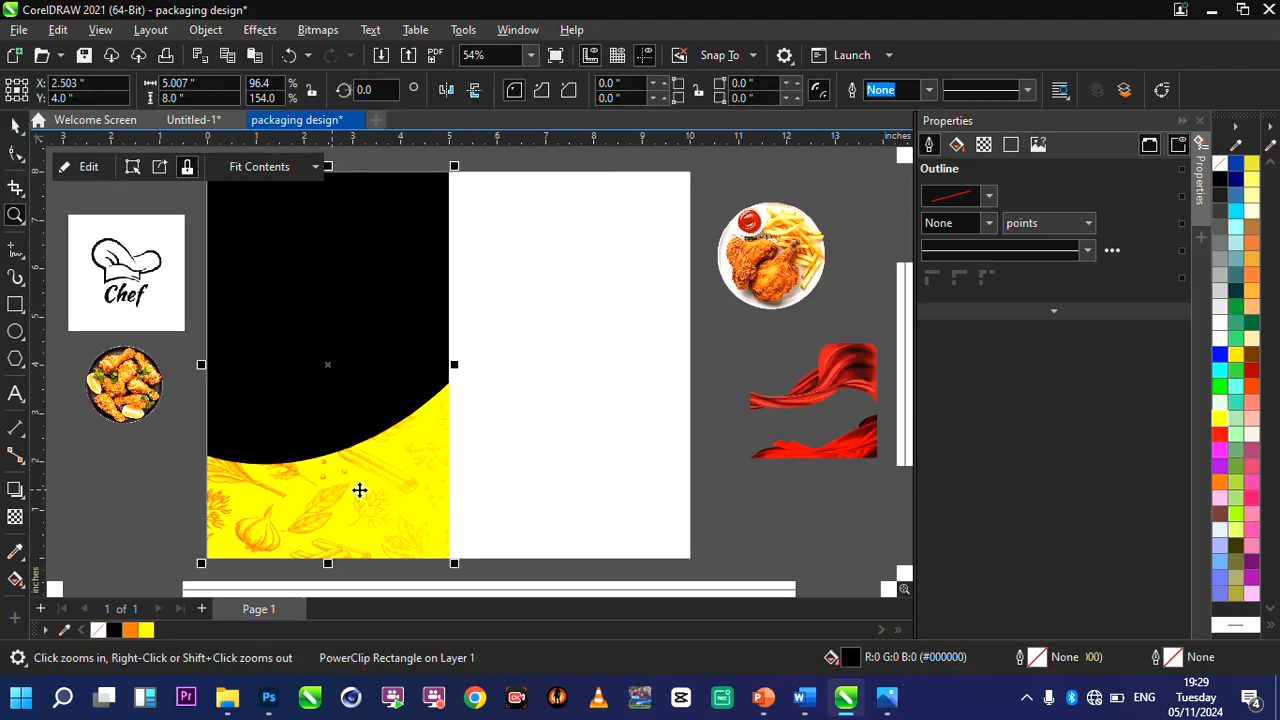
key("space")
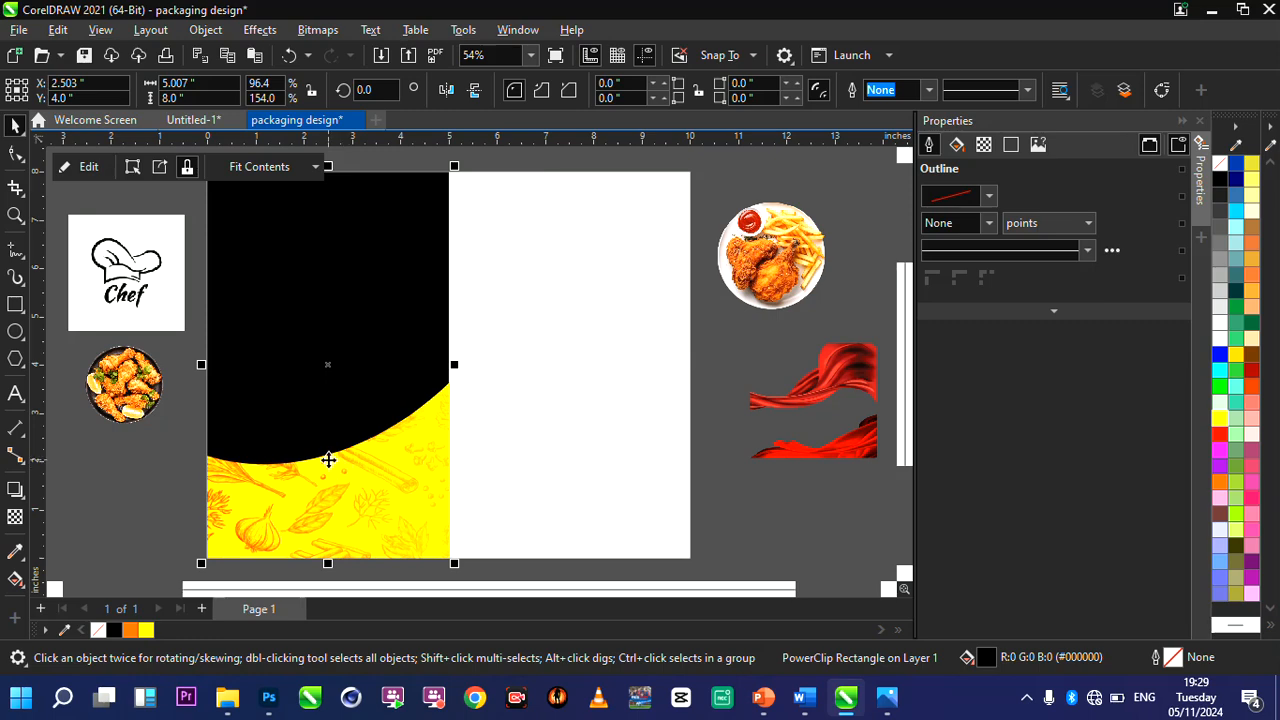
right_click(328, 459)
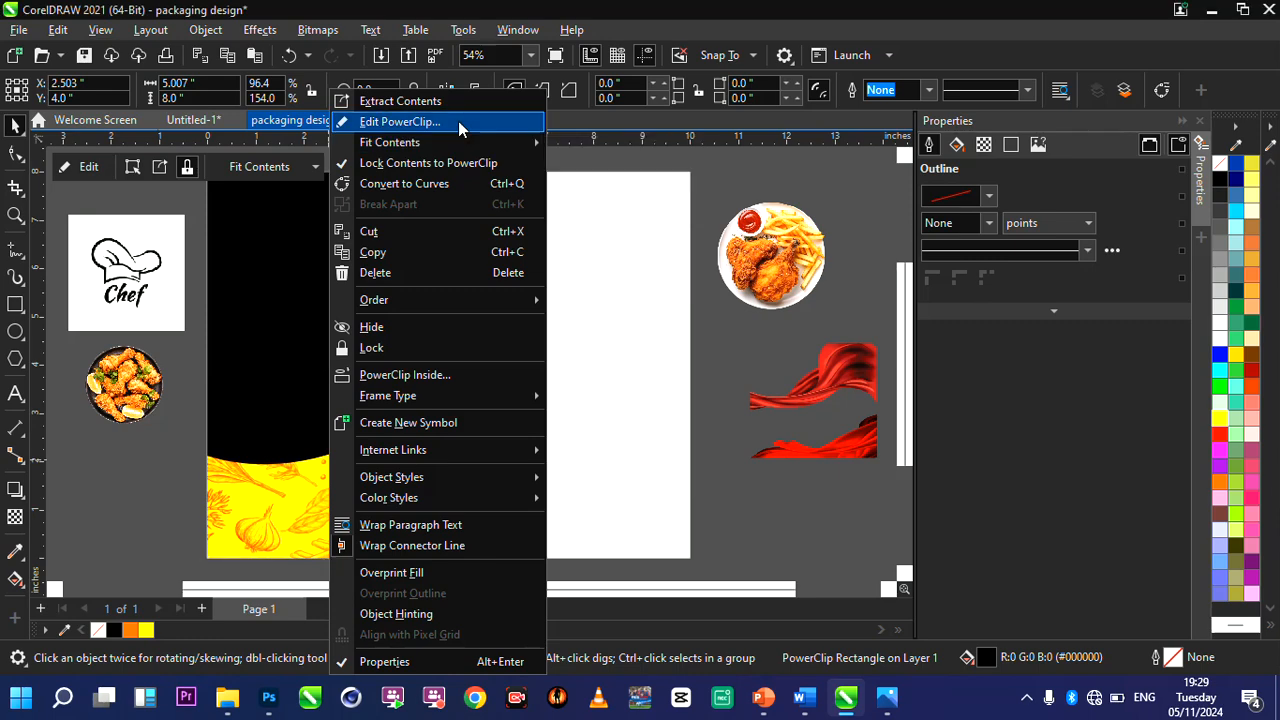
left_click(458, 121)
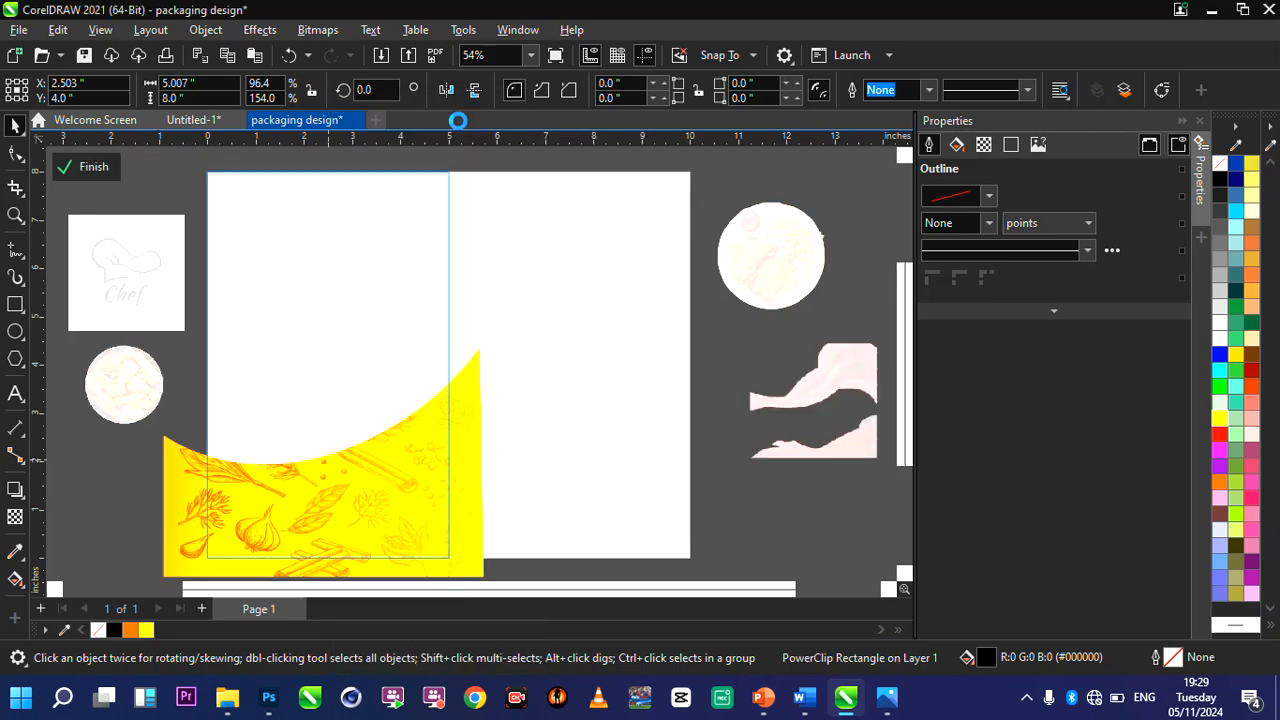
left_click(380, 478)
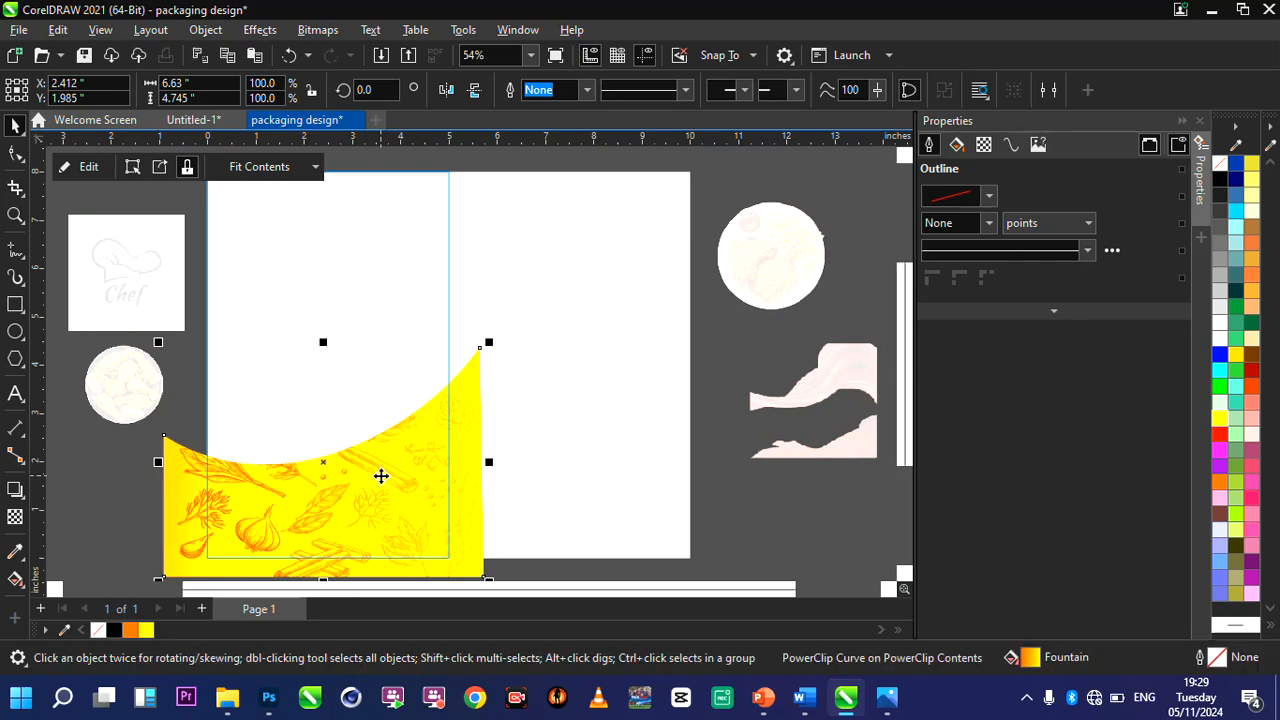
key("ctrl+d")
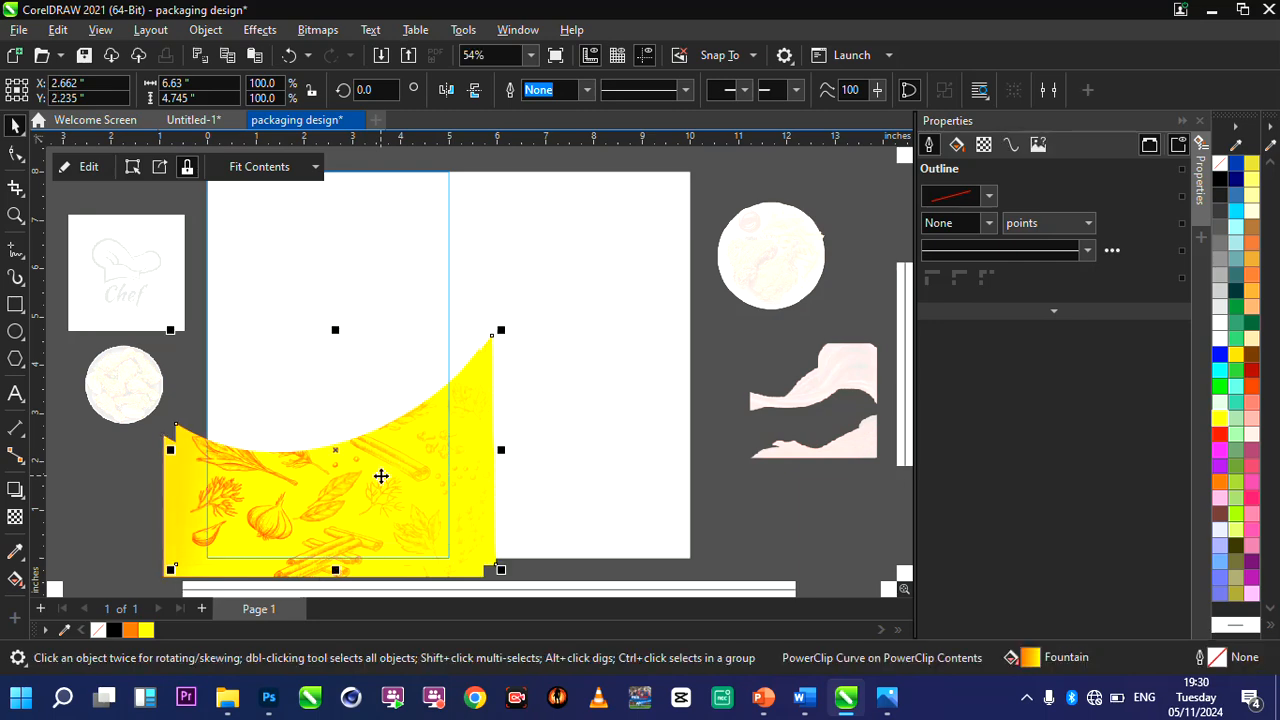
left_click_drag(381, 476, 394, 327)
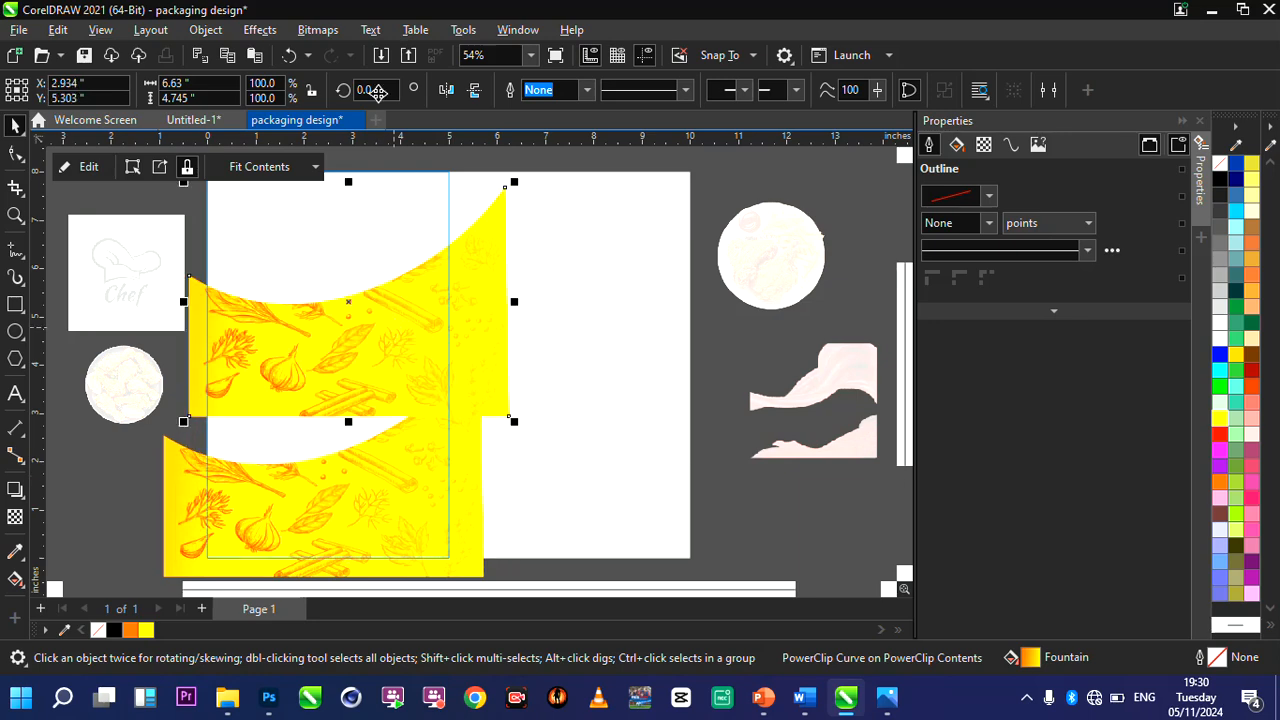
Mirror the duplicated shape horizontally and vertically, then move it up about 1.5 inches over the black rectangle frame's upper edge.
left_click(447, 91)
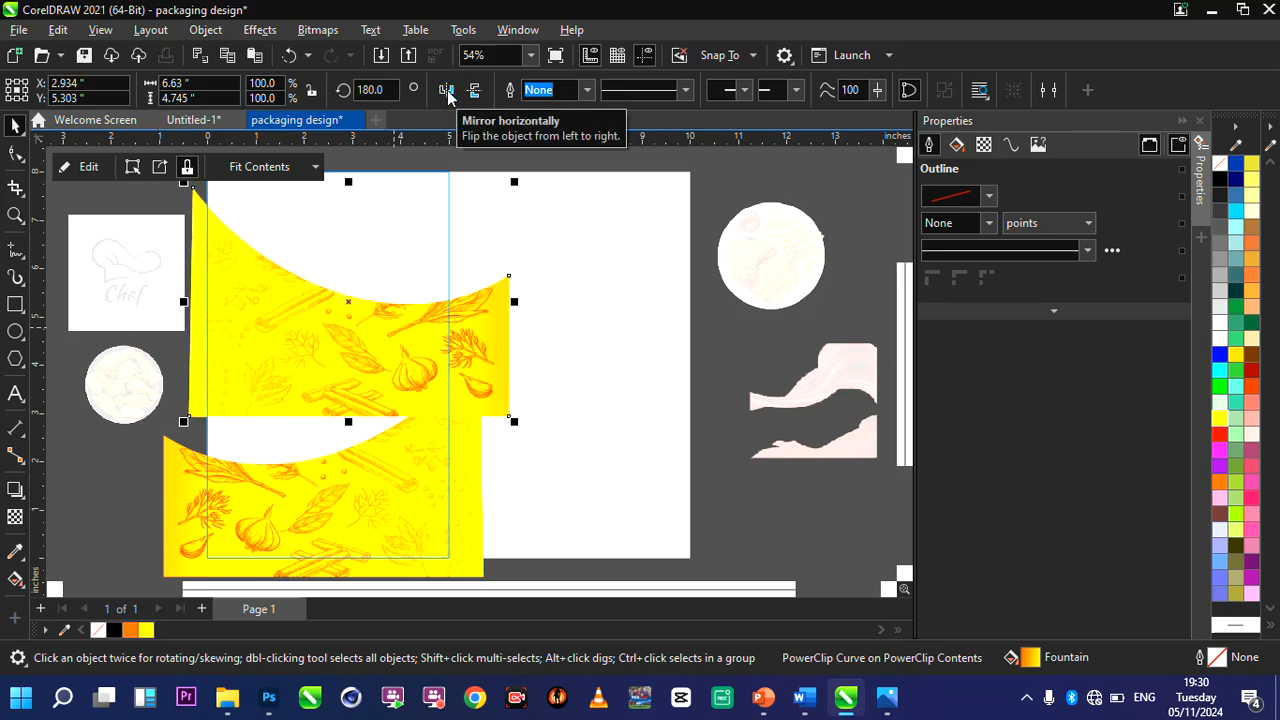
left_click(475, 91)
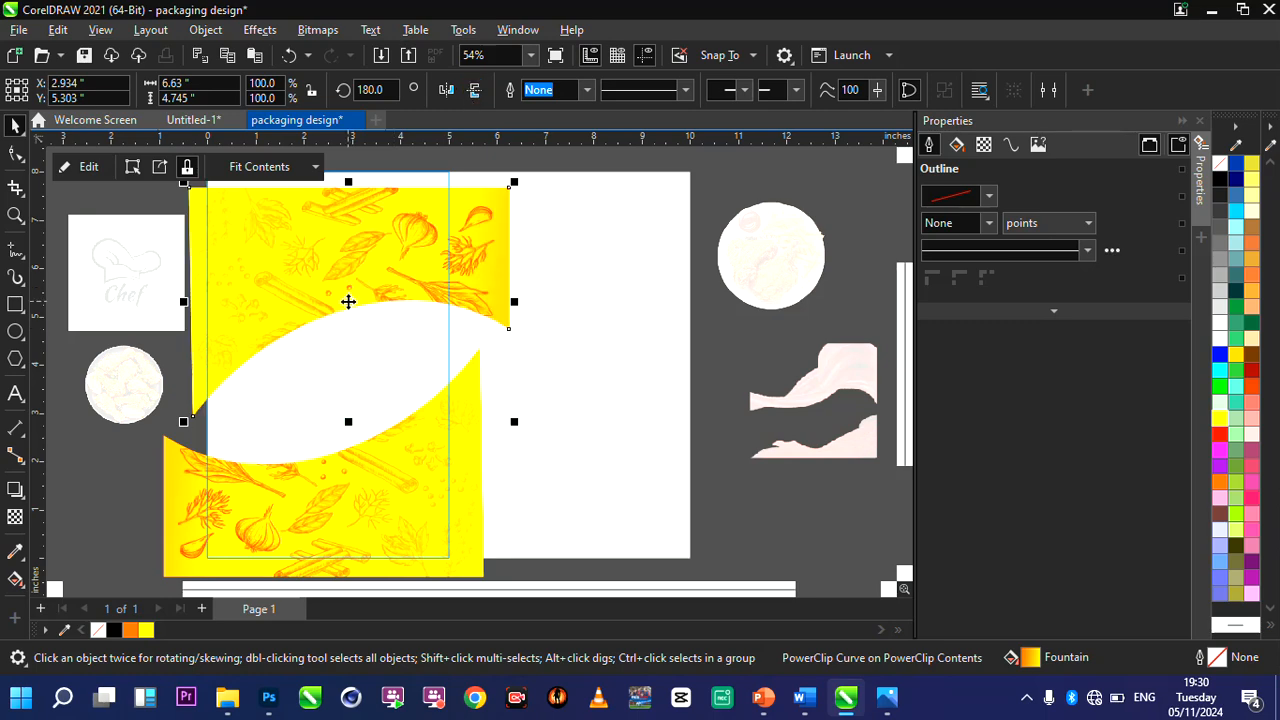
left_click_drag(348, 301, 339, 250)
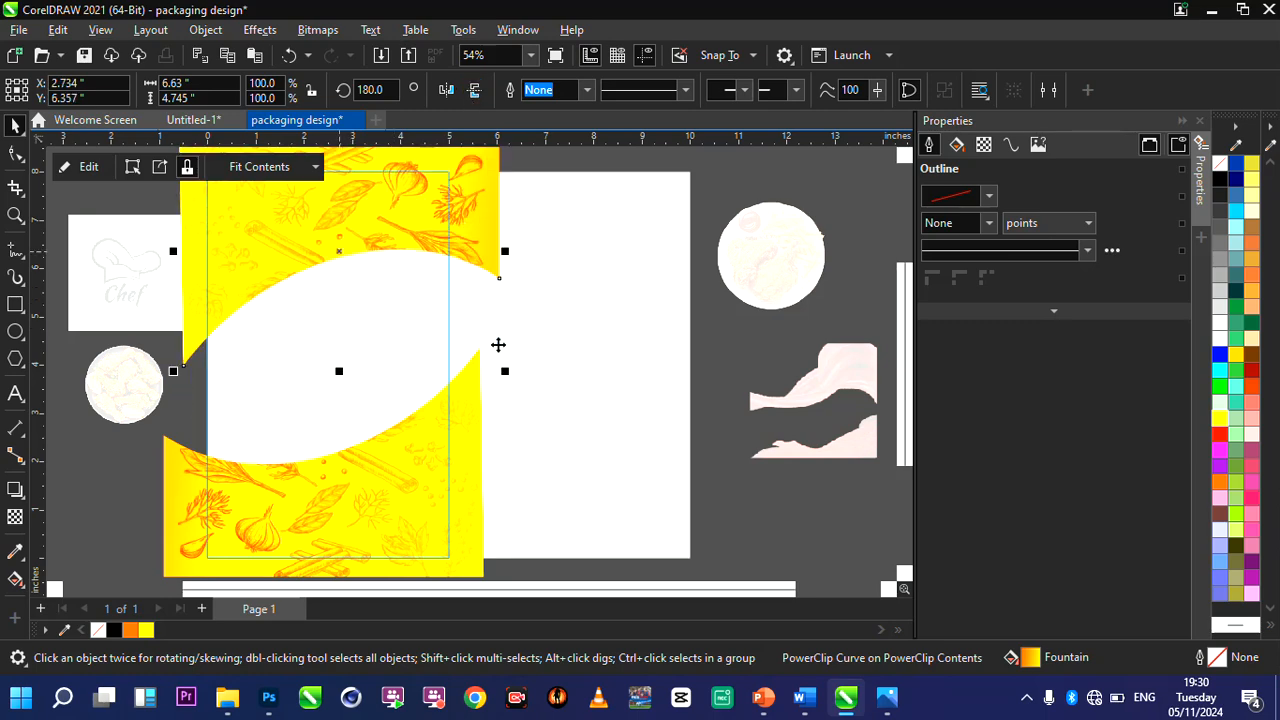
scroll(380, 191, "up", 3)
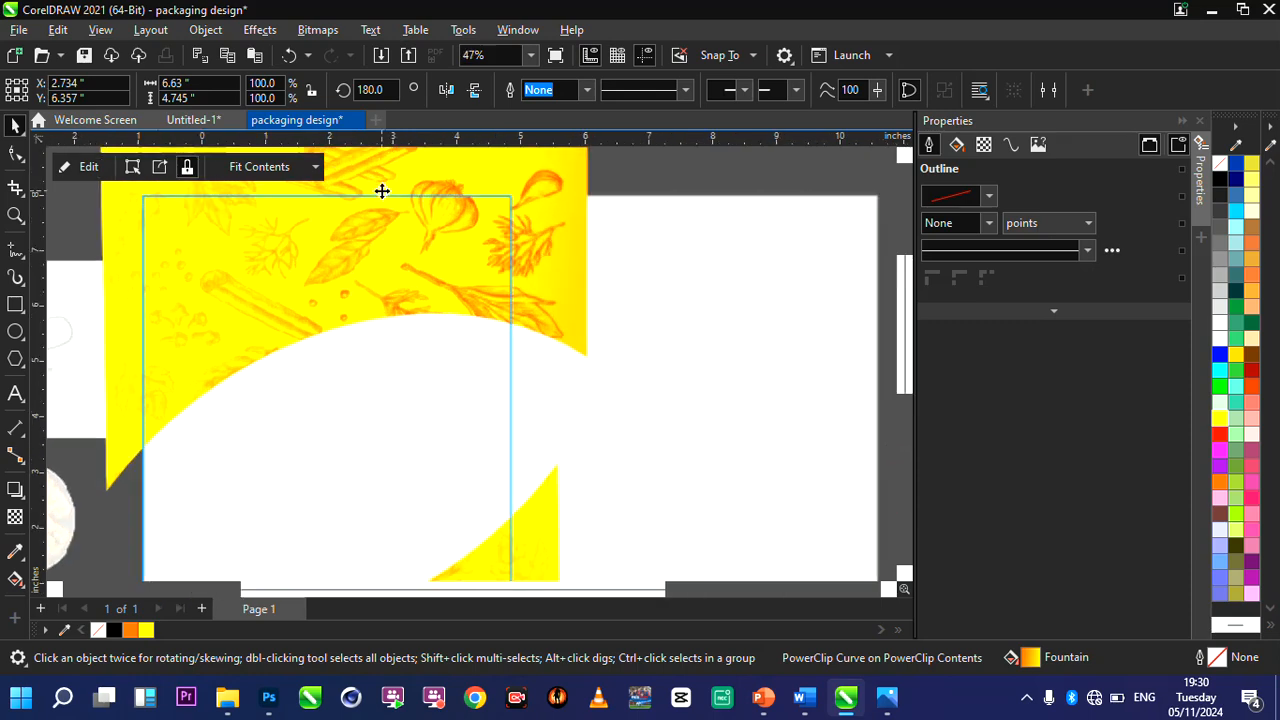
left_click_drag(383, 249, 378, 220)
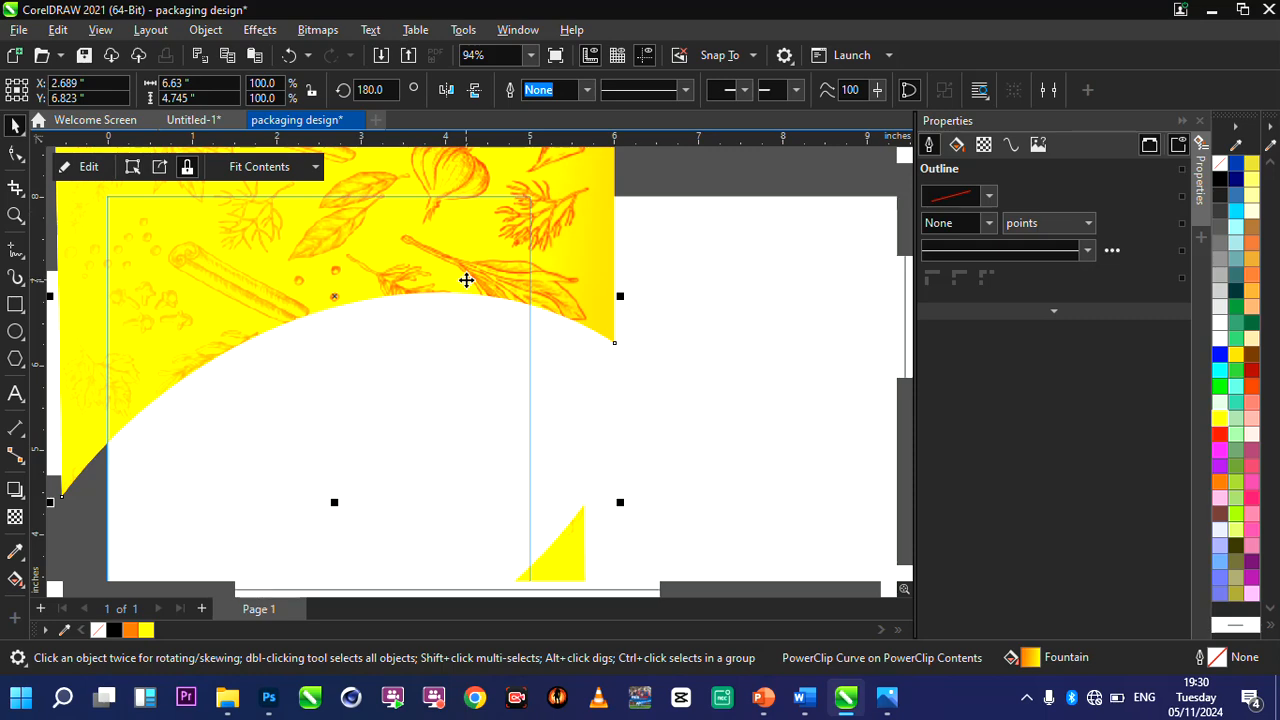
Move the mirrored spice-patterned shape about 0.25 inch left and finish editing the black rectangle's PowerClip contents.
scroll(466, 278, "down", 6)
scroll(504, 273, "up", 2)
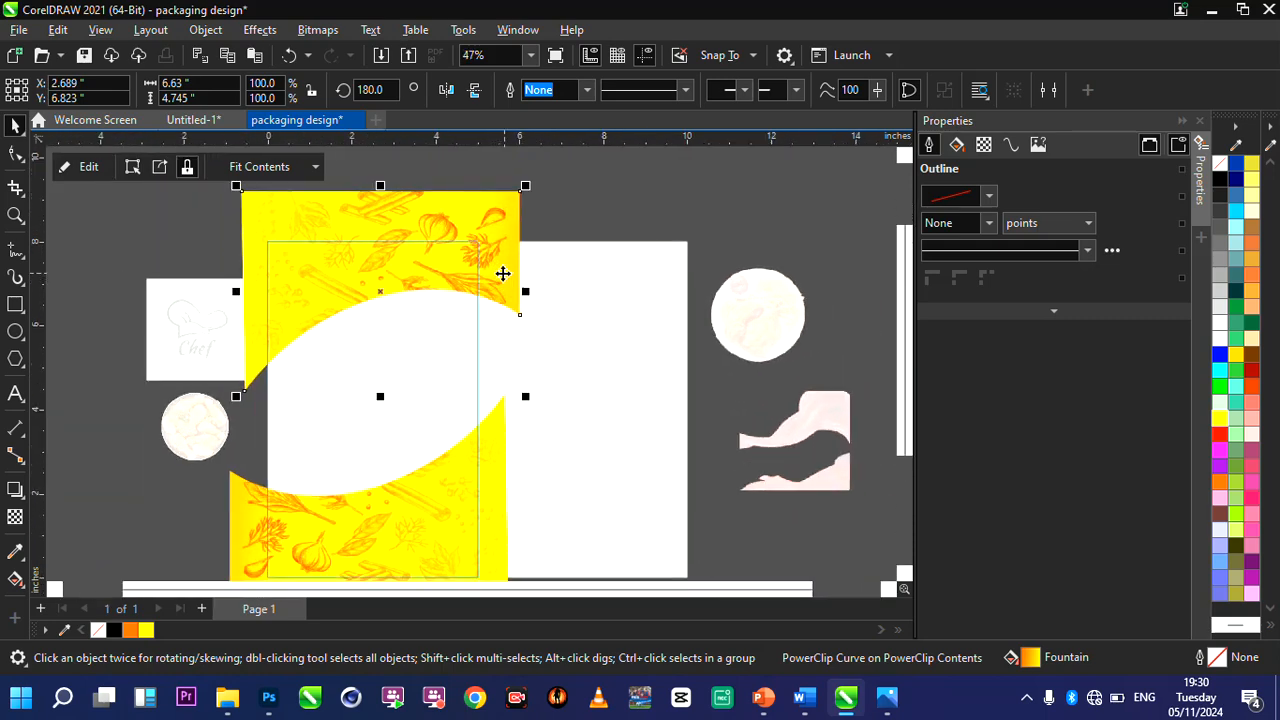
left_click_drag(361, 278, 351, 277)
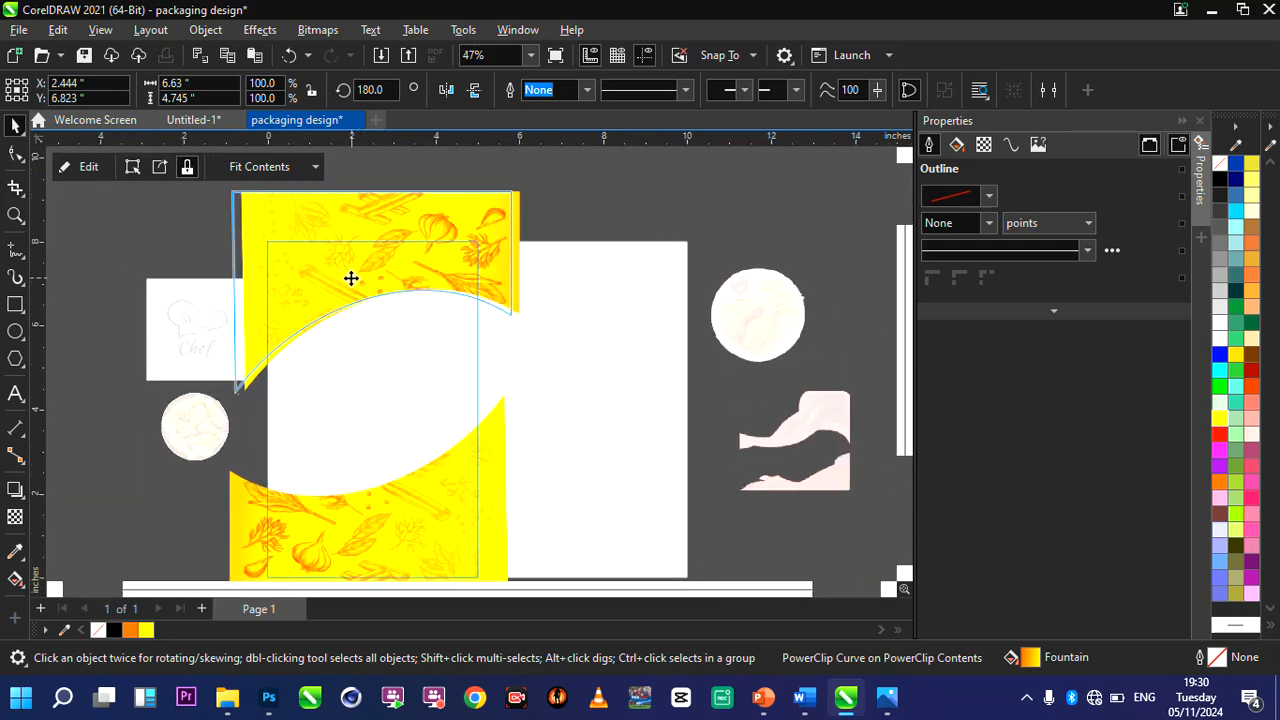
left_click(86, 167)
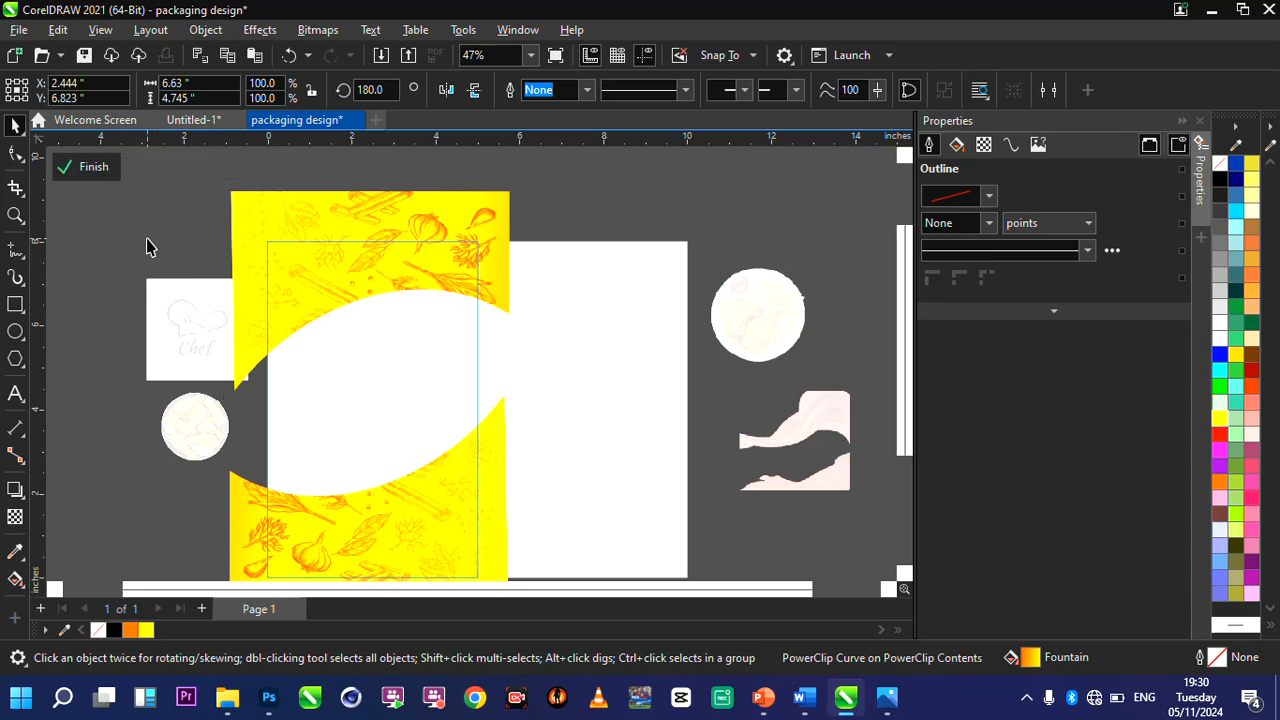
left_click(91, 168)
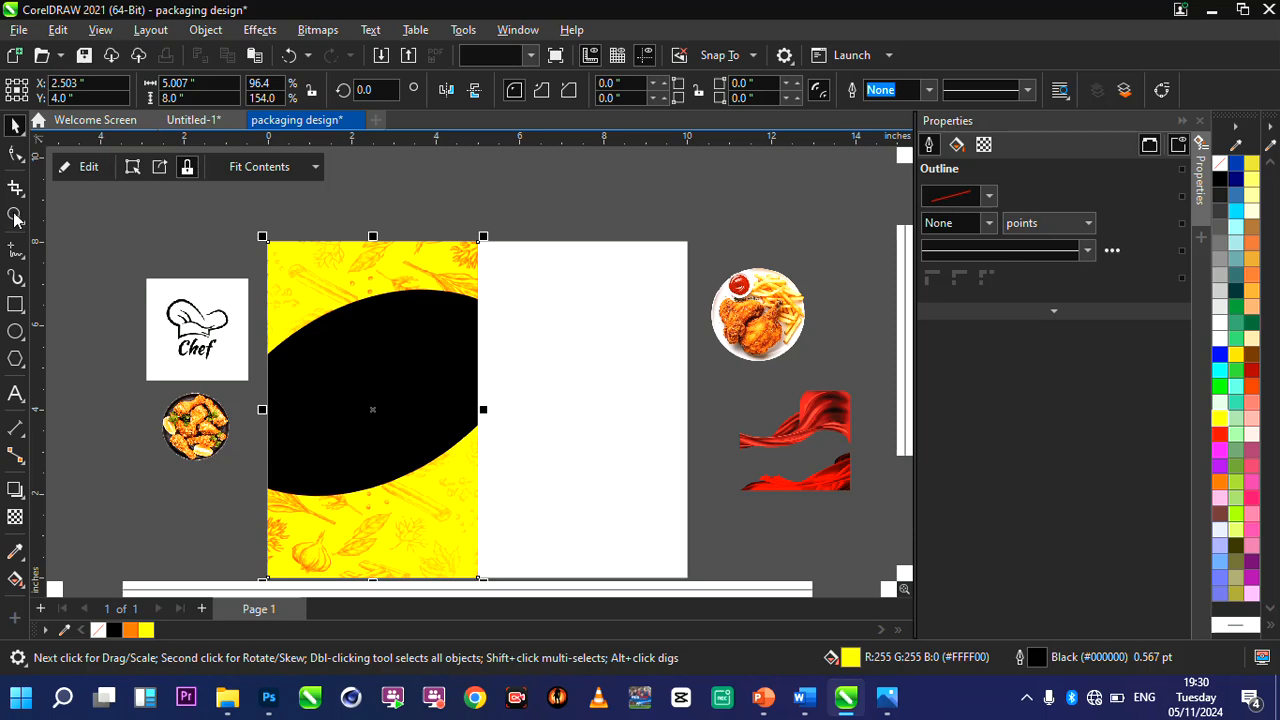
key("F4")
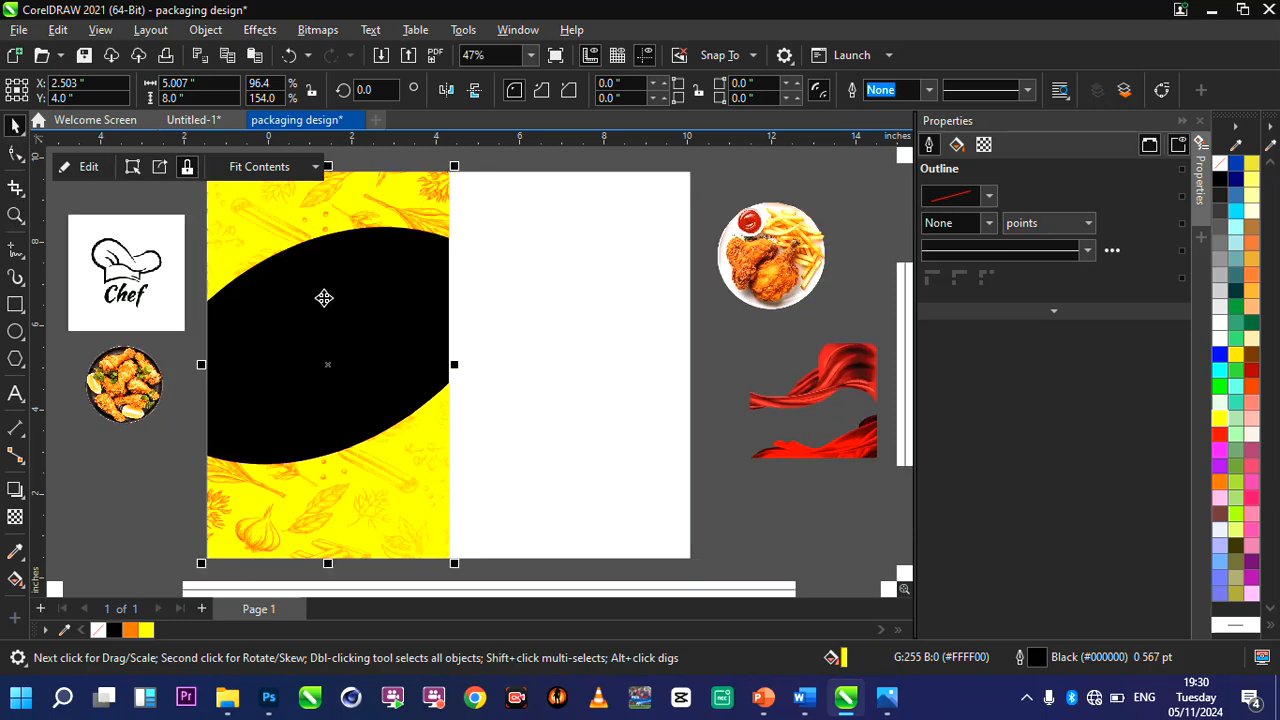
left_click(193, 236)
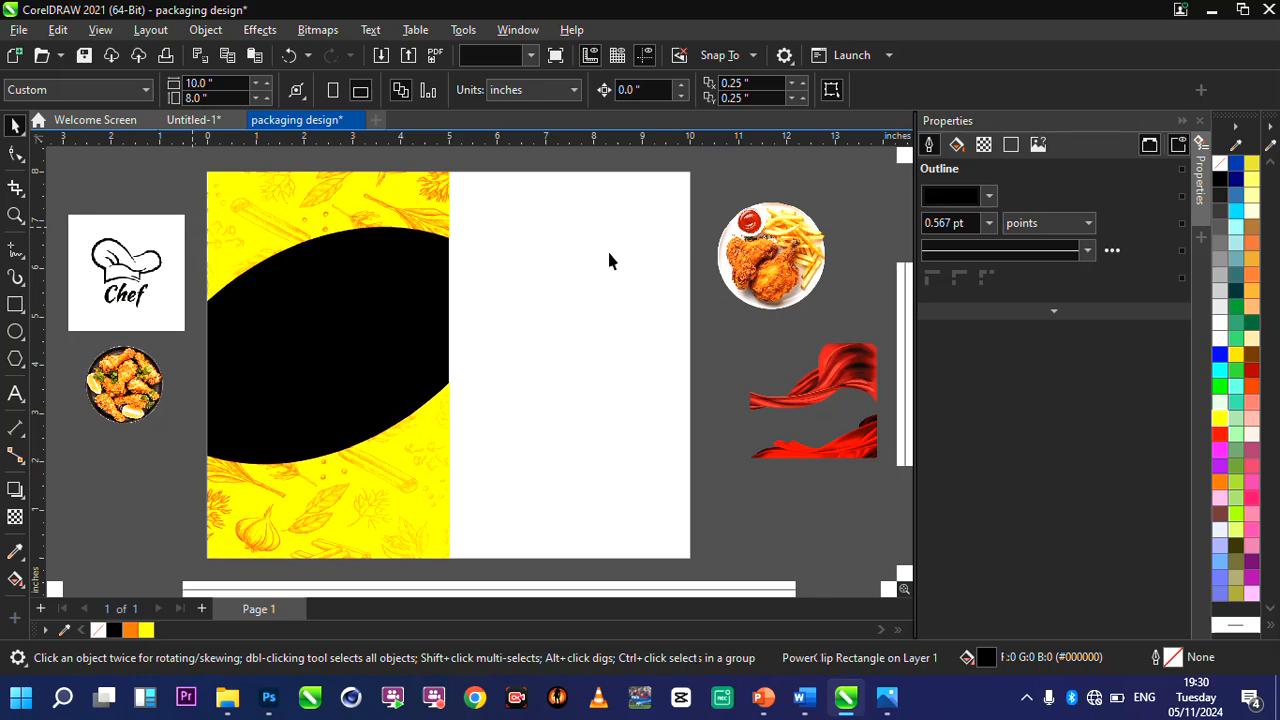
Place the fried chicken and fries image over the lower half of the black rectangle and enlarge it to about 4.26 by 4.26 inches.
left_click(781, 265)
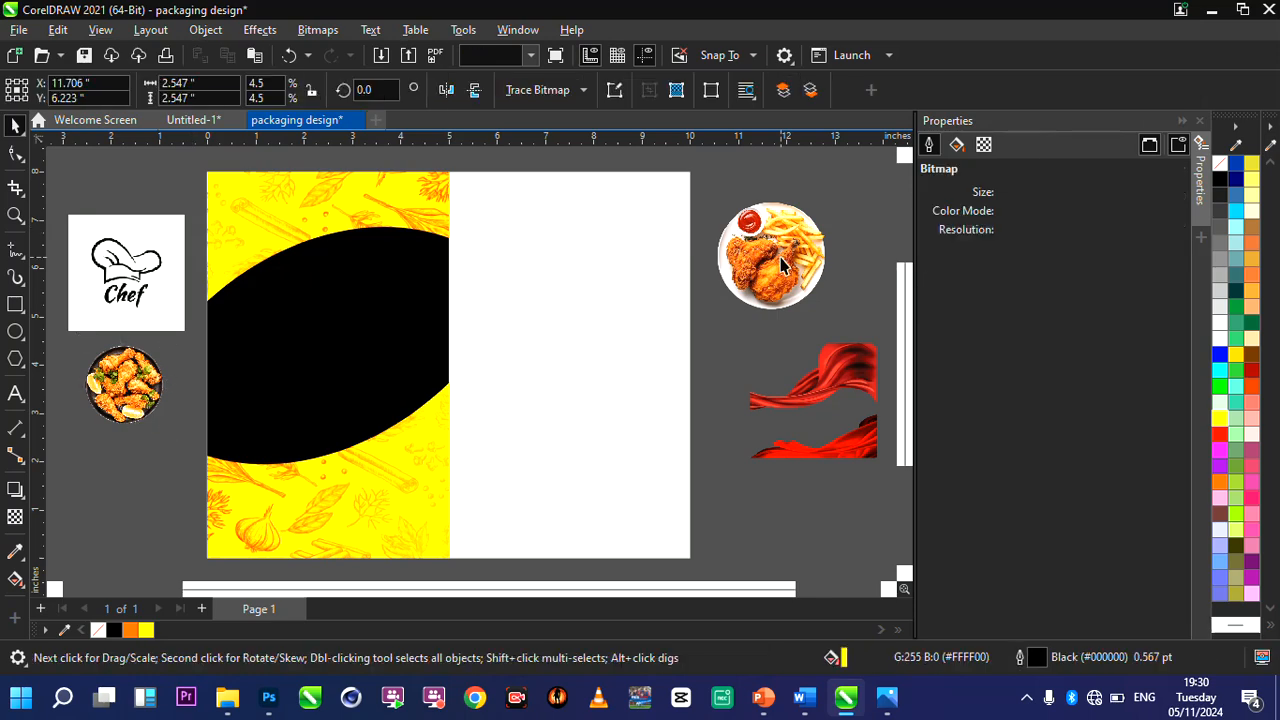
left_click_drag(381, 460, 388, 447)
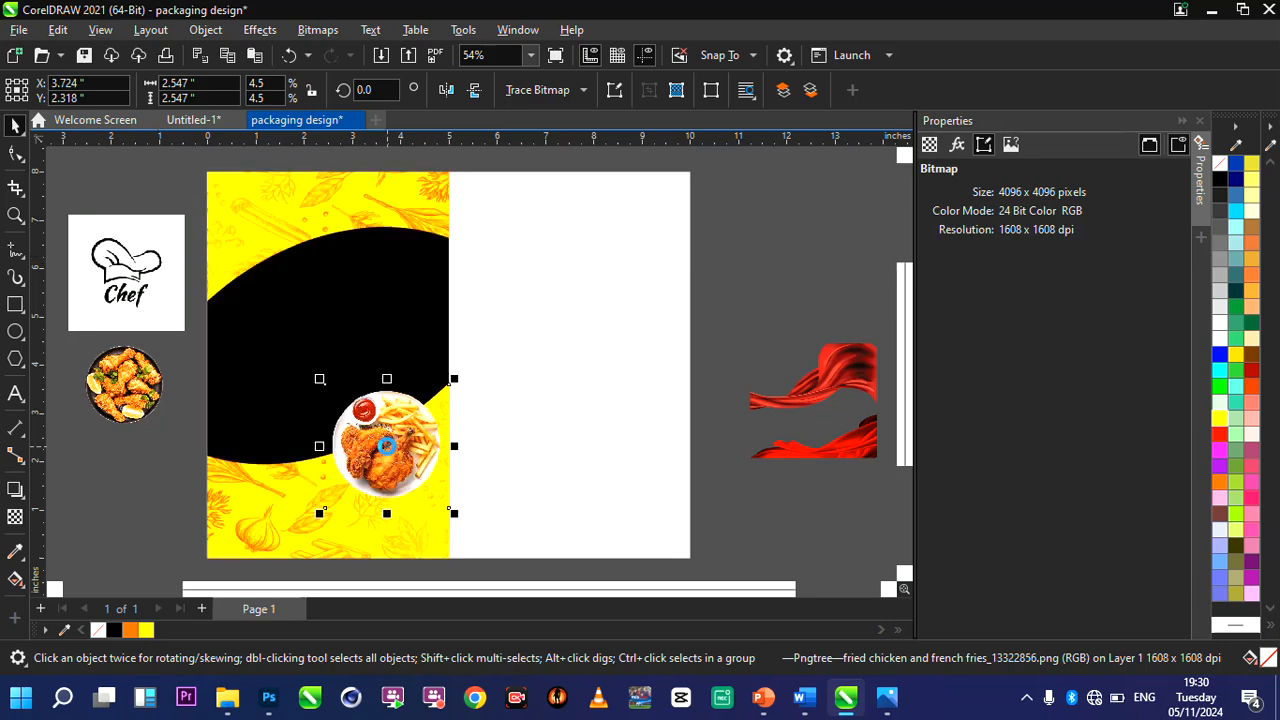
left_click_drag(319, 513, 237, 570)
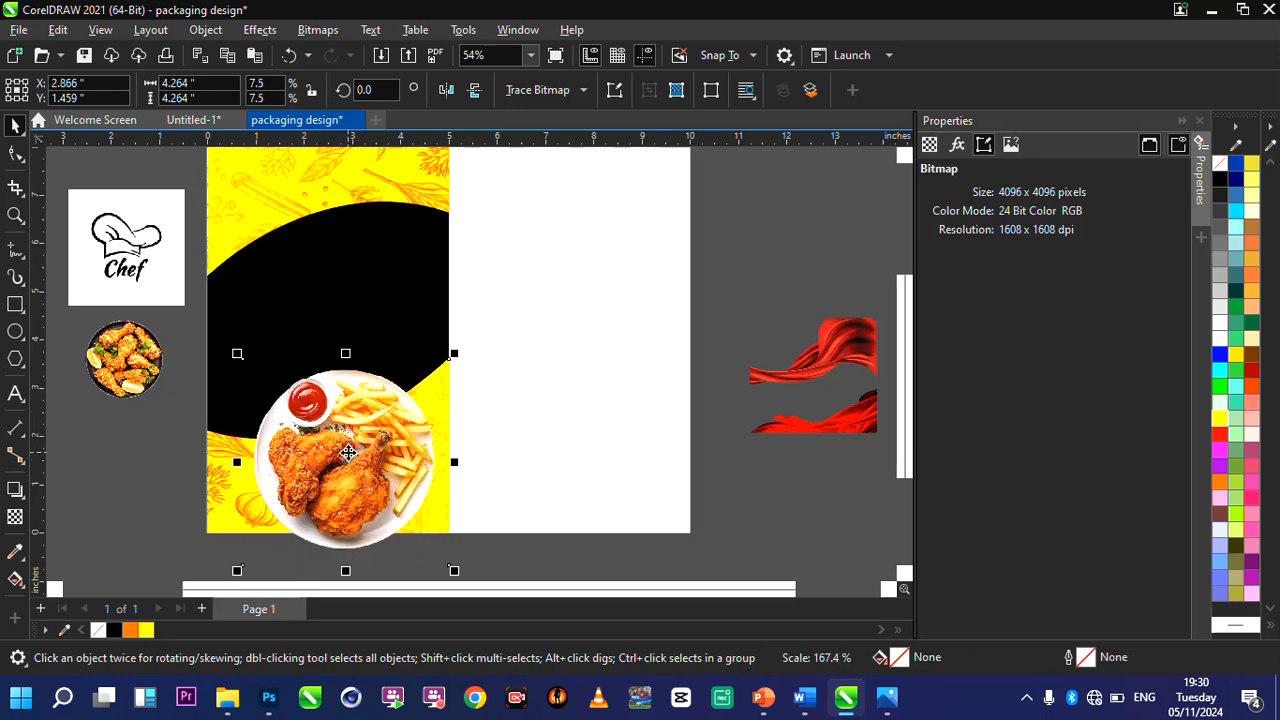
left_click_drag(339, 403, 327, 349)
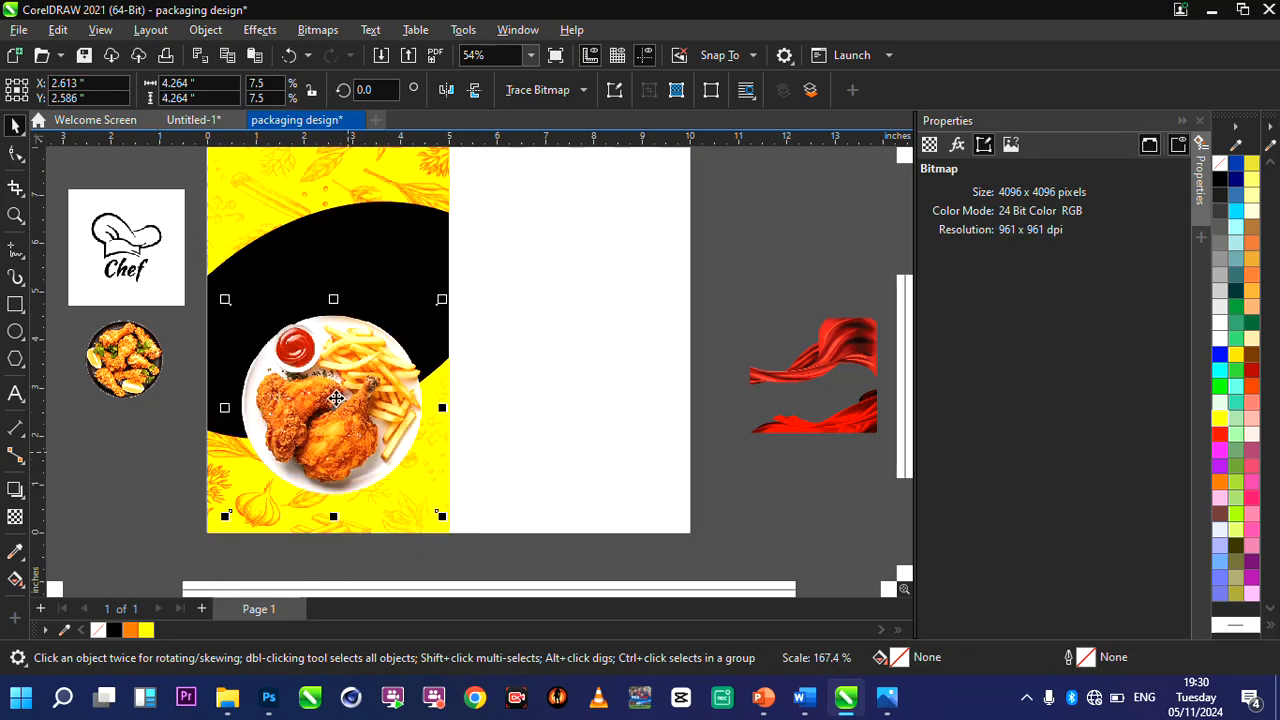
scroll(315, 428, "up", 1)
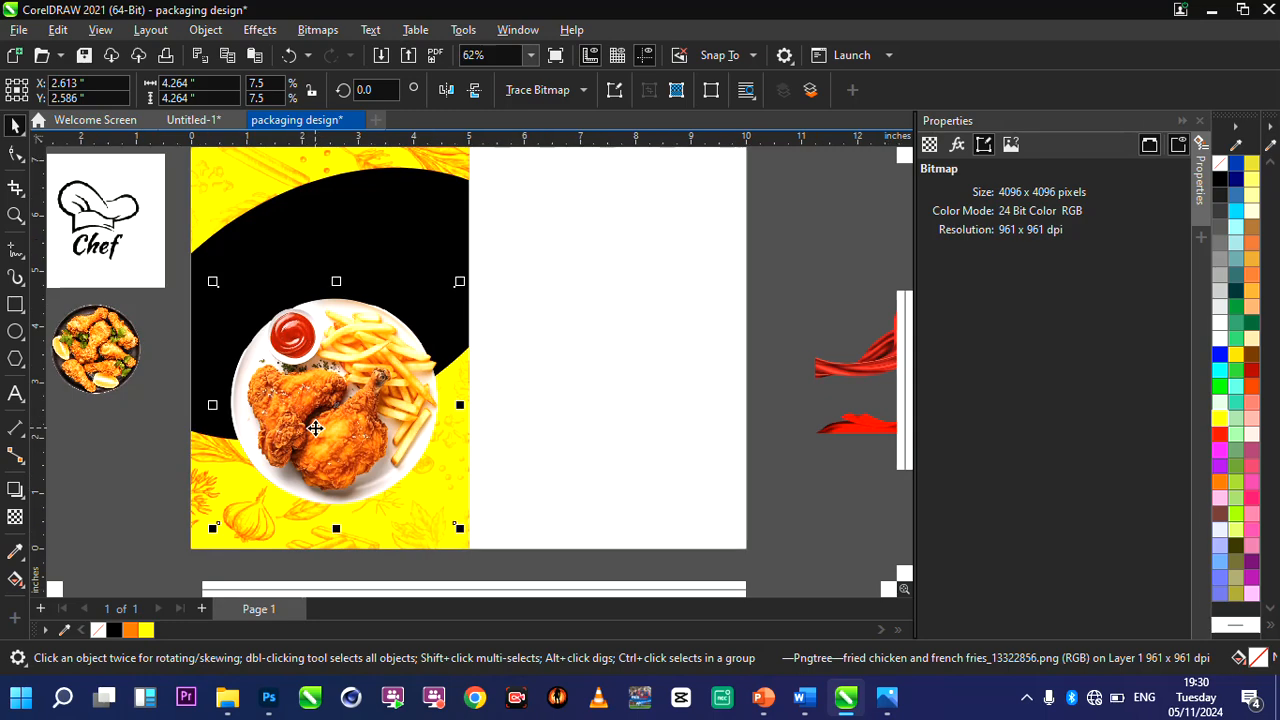
Reposition the chicken plate over the lower yellow curve, centred at about X 2.44 and Y 2.27 inches.
left_click_drag(311, 442, 309, 446)
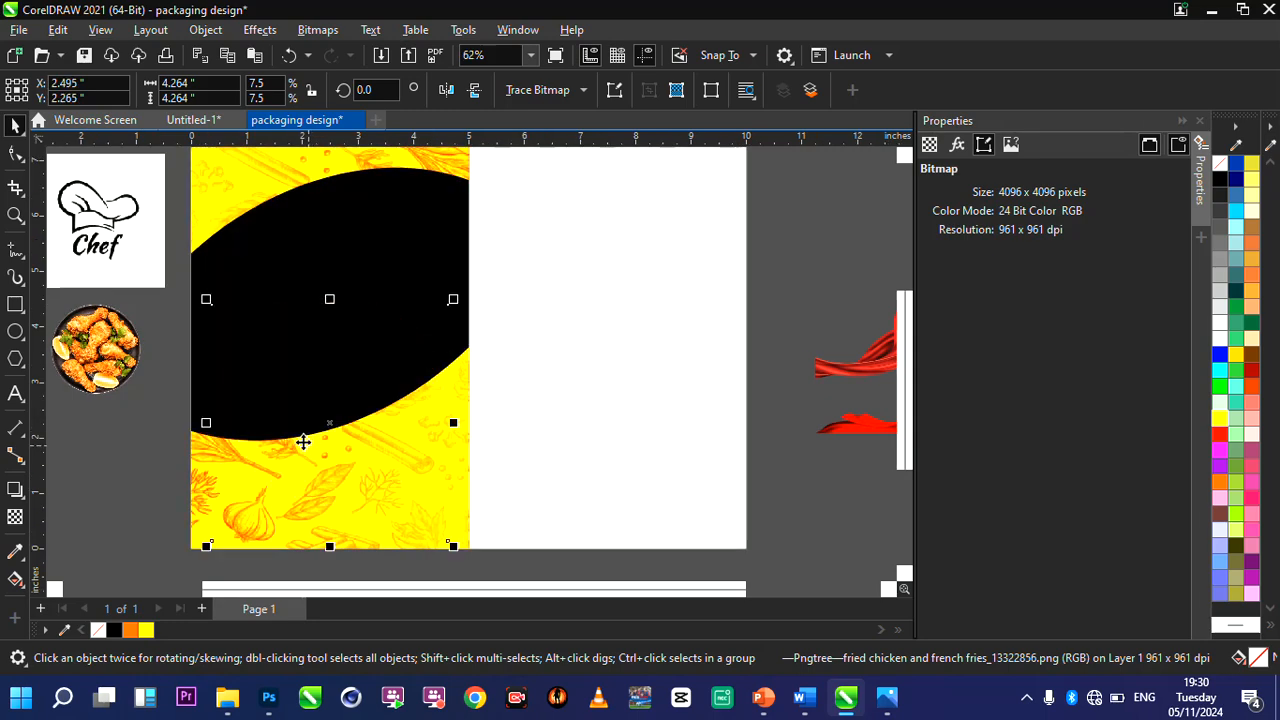
scroll(309, 446, "up", 1)
scroll(284, 451, "up", 1)
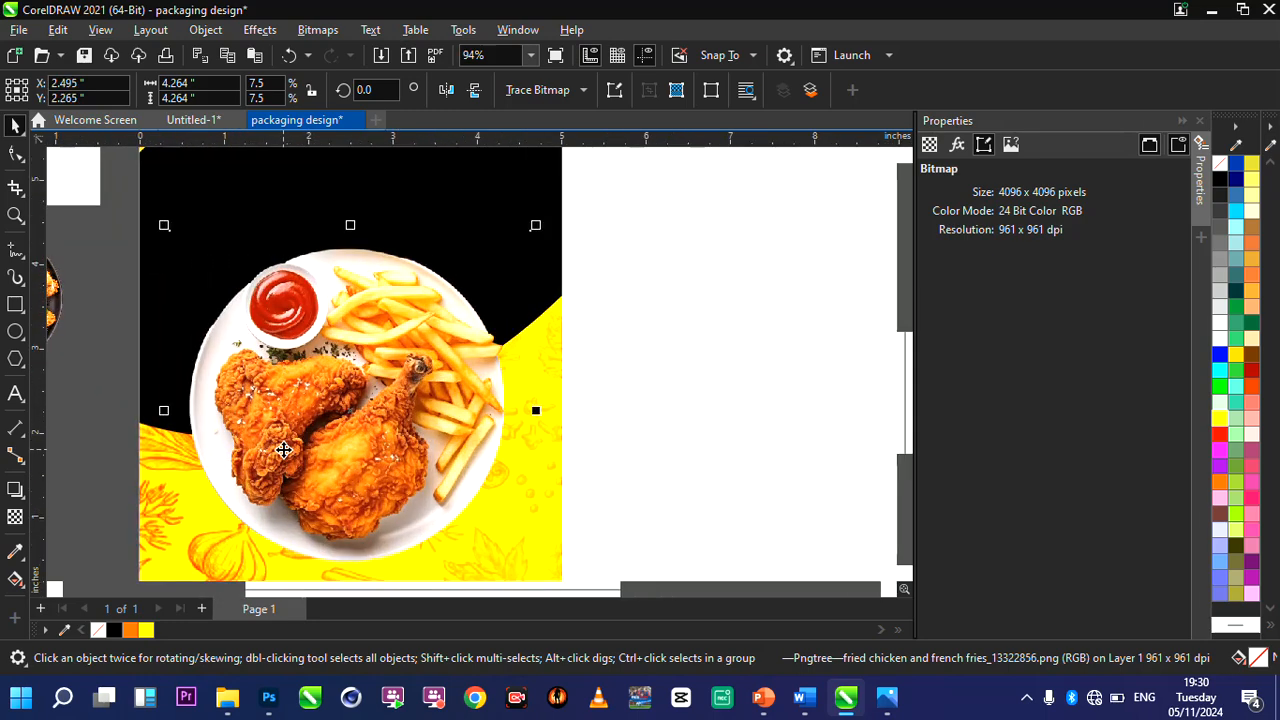
scroll(363, 415, "down", 2)
scroll(386, 456, "up", 2)
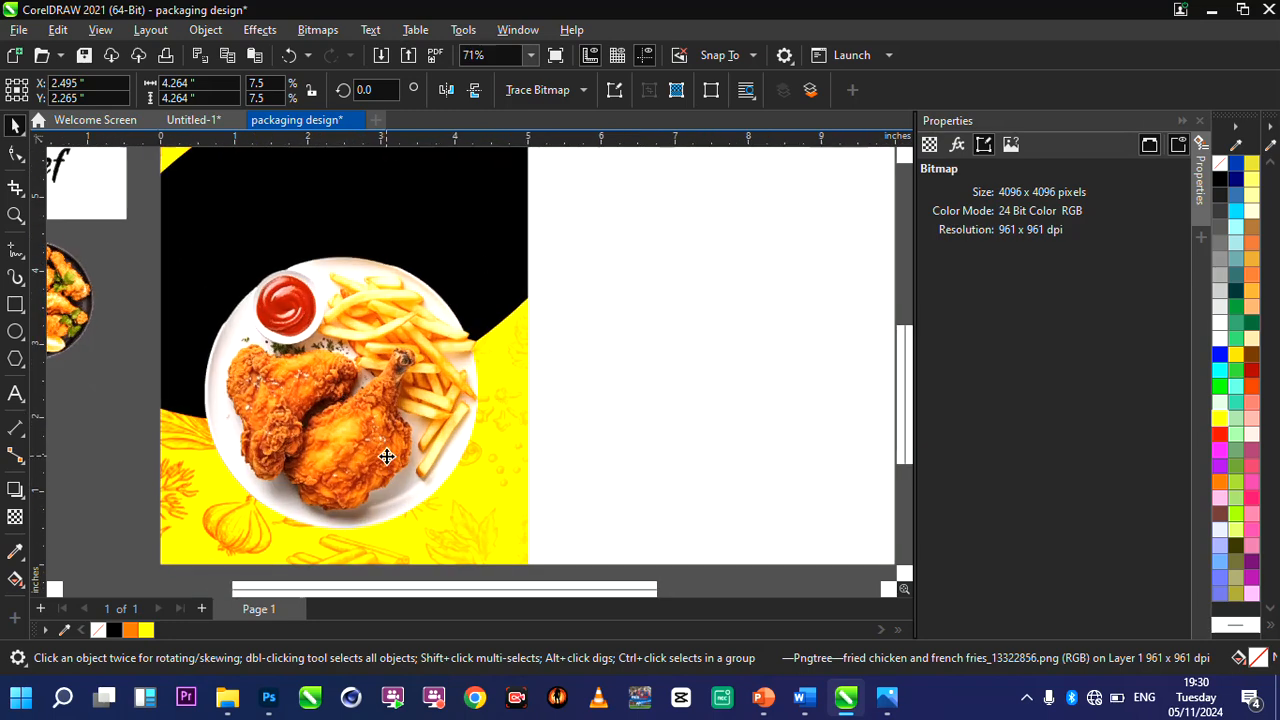
left_click_drag(341, 453, 338, 453)
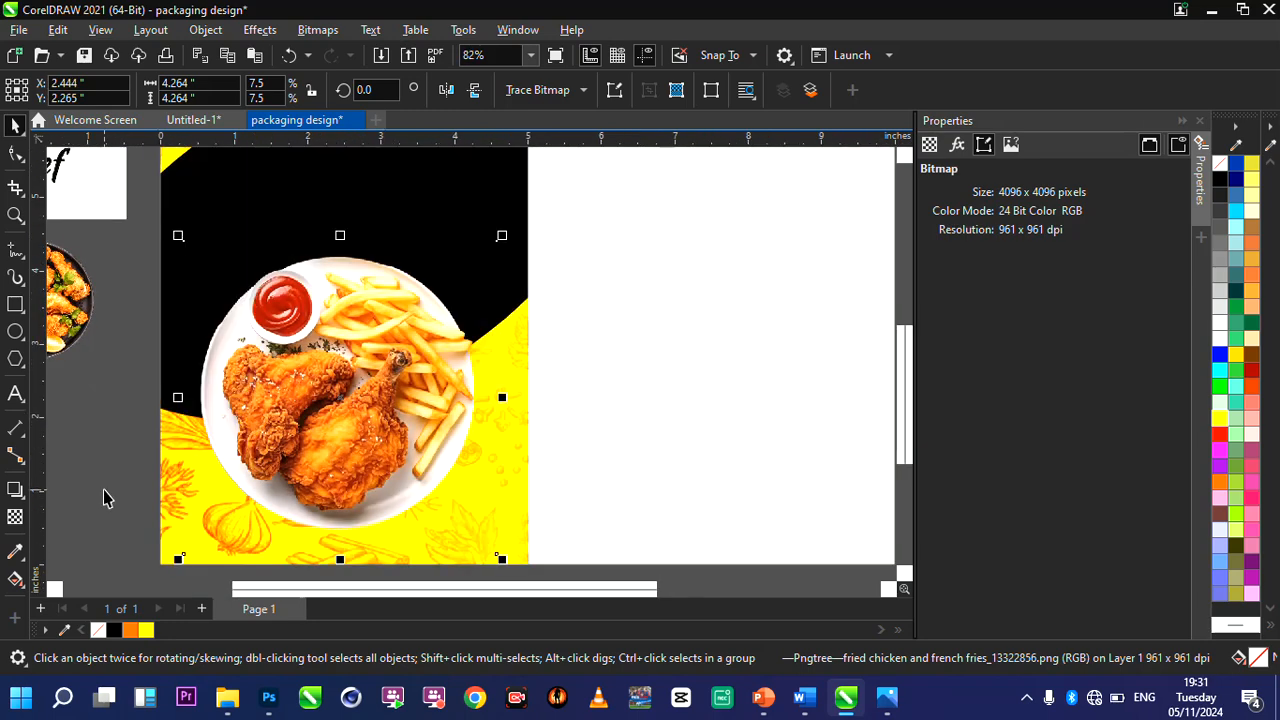
Add a drop shadow running downward from the chicken plate's upper edge, with feathering 7 and opacity 70.
left_click(11, 489)
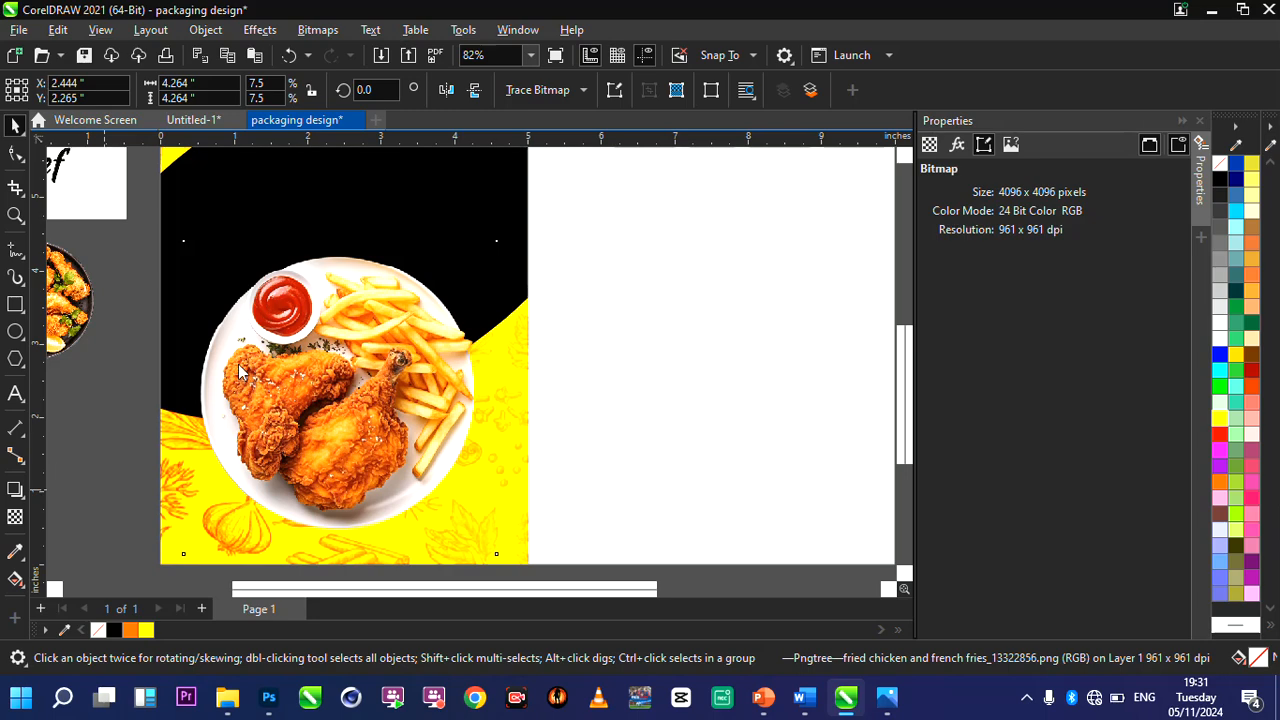
left_click_drag(345, 247, 341, 566)
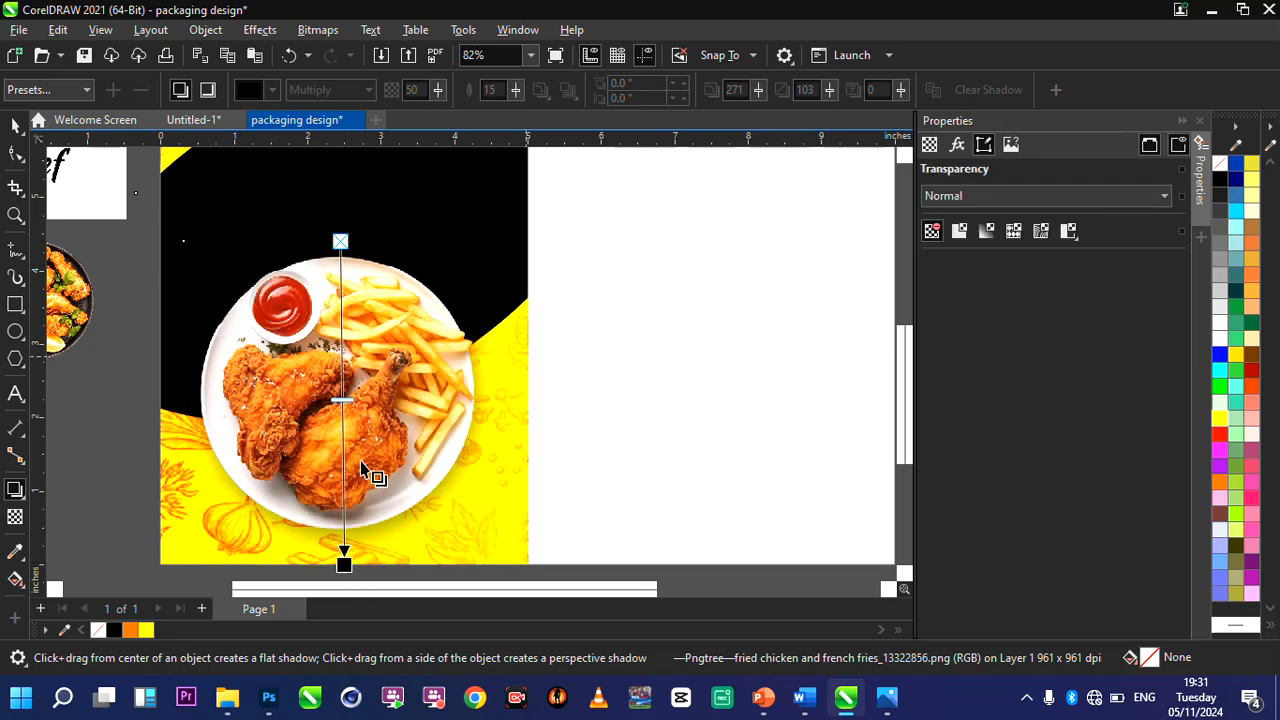
left_click(343, 562)
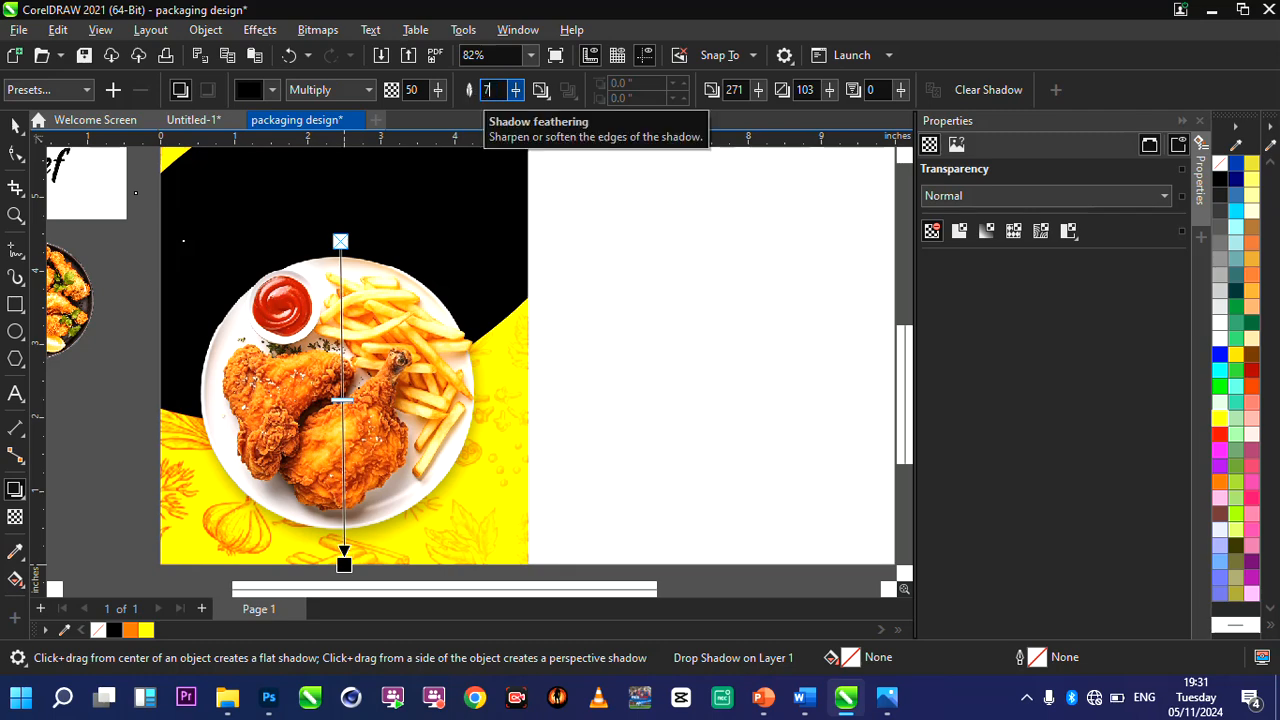
type("7")
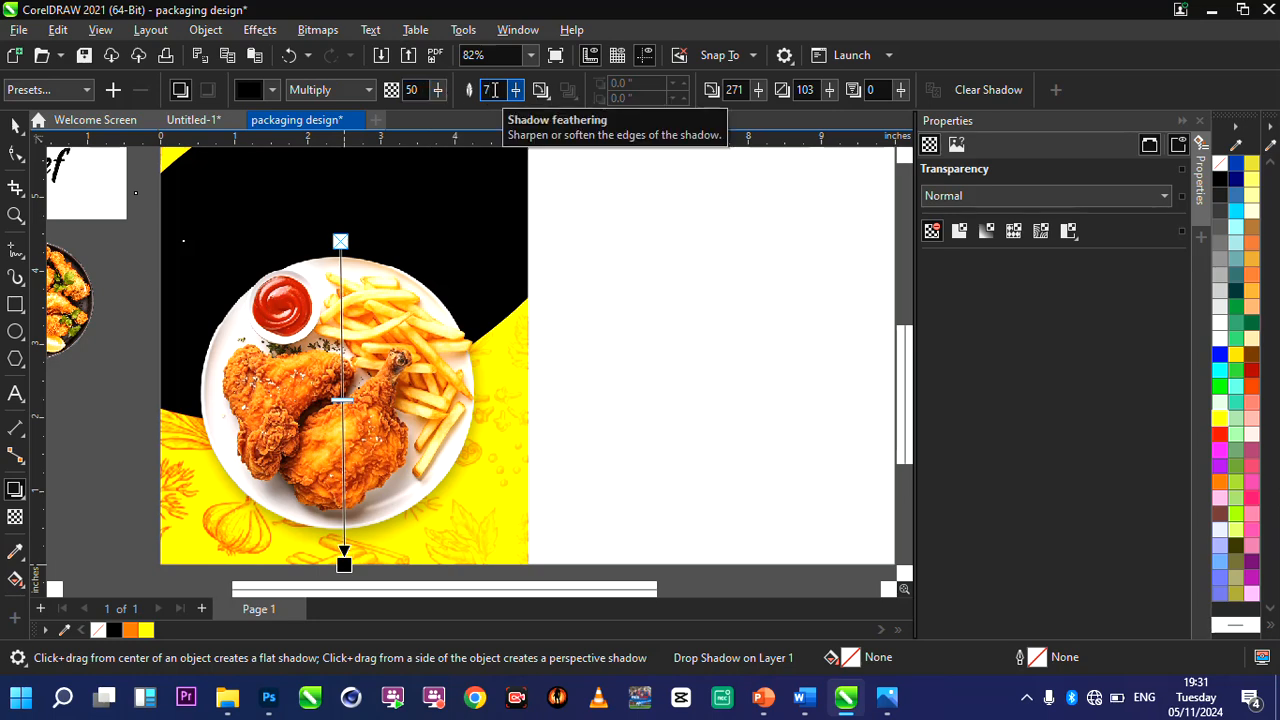
double_click(417, 90)
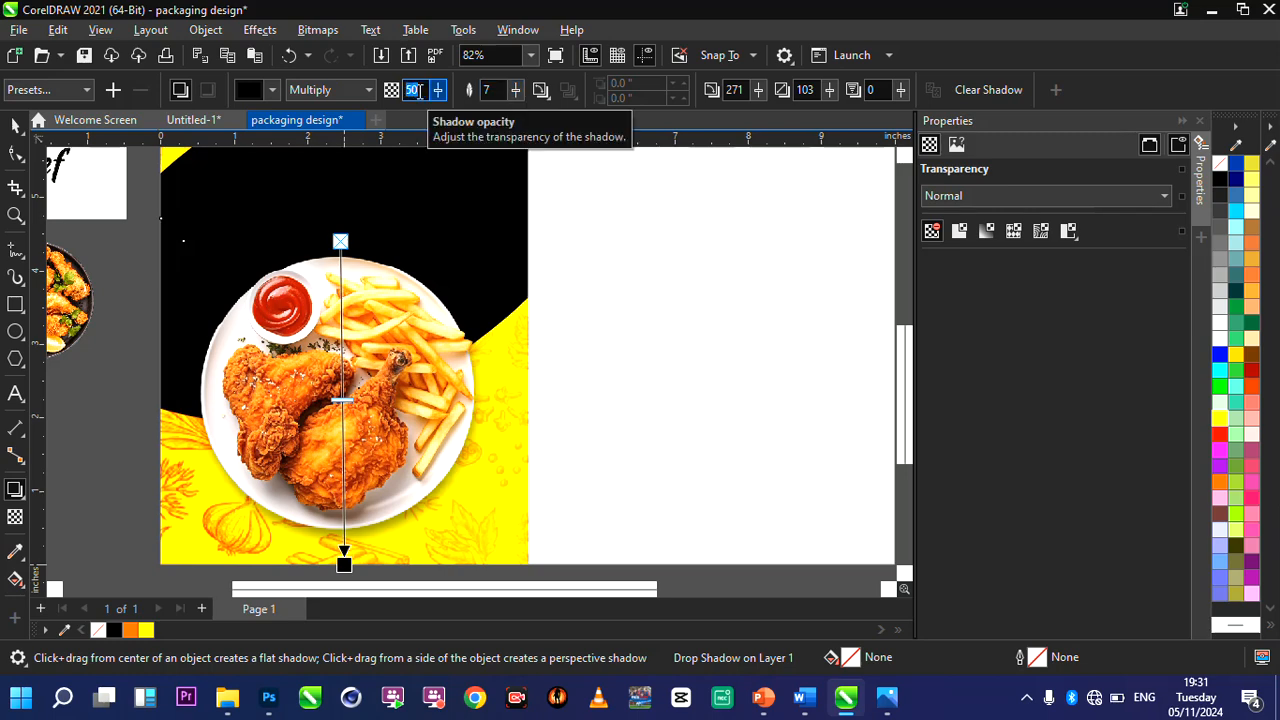
key("Return")
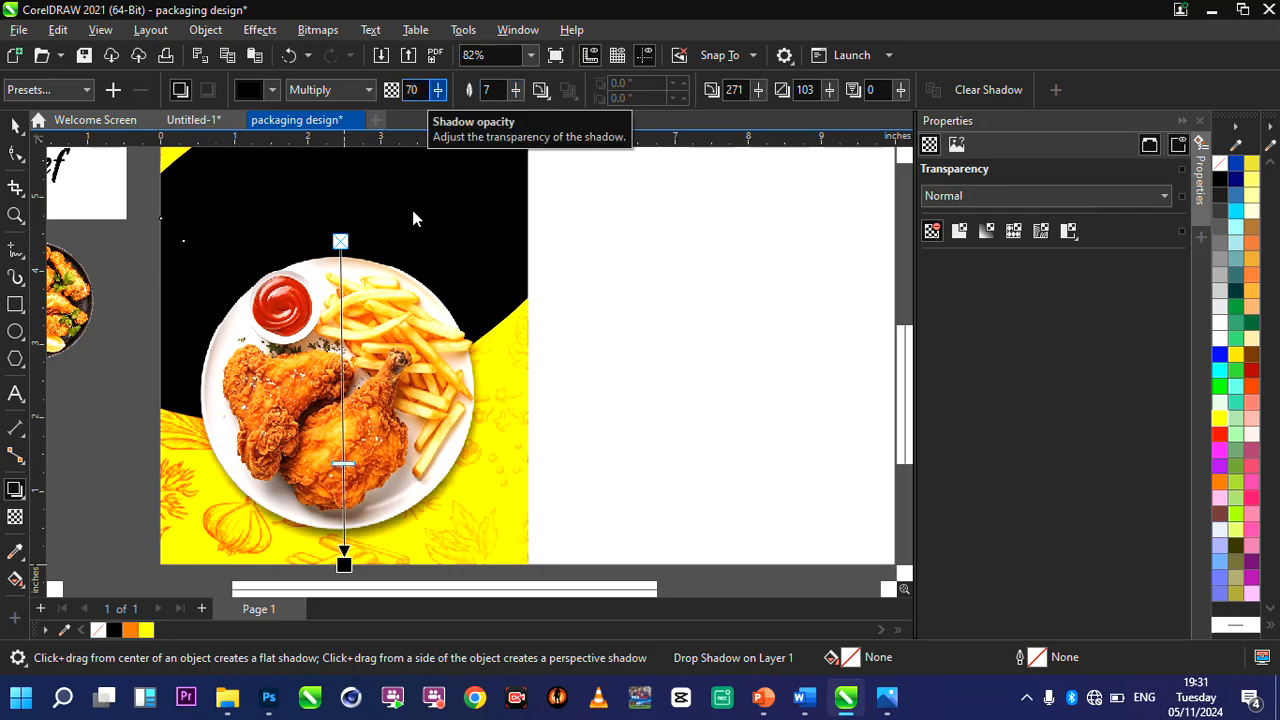
Extend the chicken plate's drop shadow slightly further down, to an angle of about 269 and a stretch of about 107.
scroll(551, 323, "down", 2)
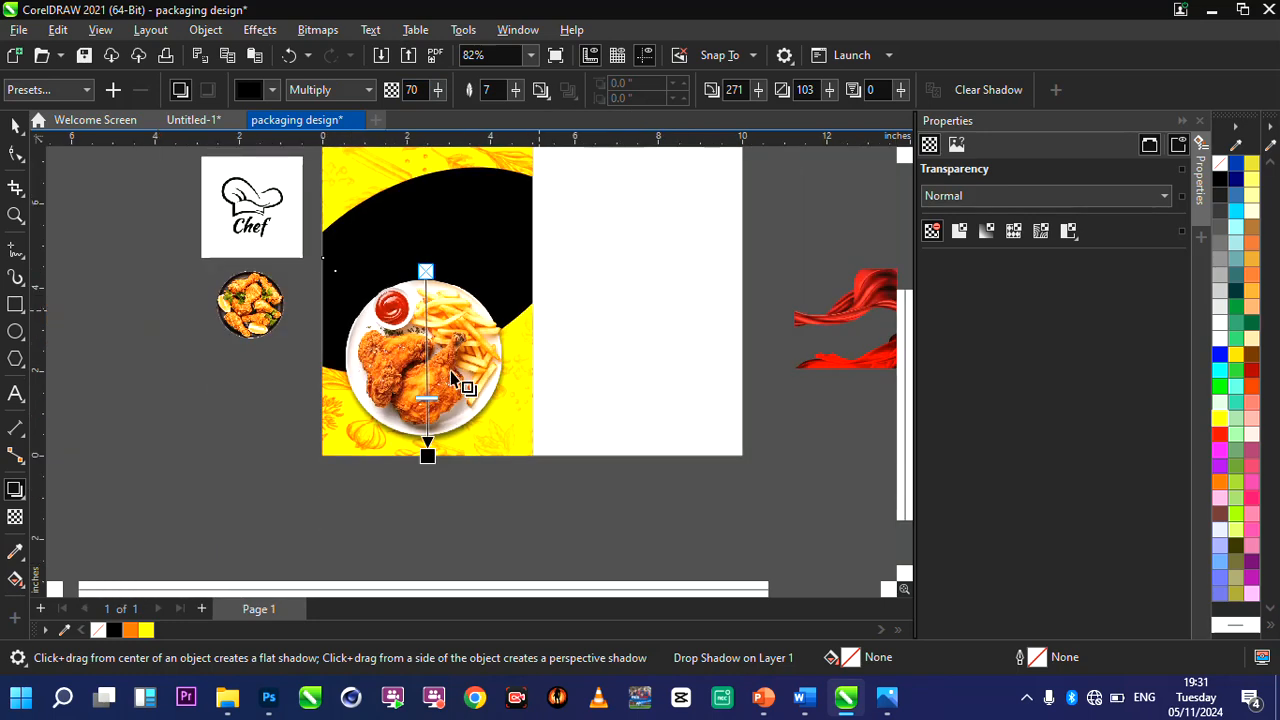
scroll(452, 378, "up", 2)
mouse_move(416, 510)
left_mouse_down()
mouse_move(408, 520)
mouse_move(410, 508)
left_mouse_up()
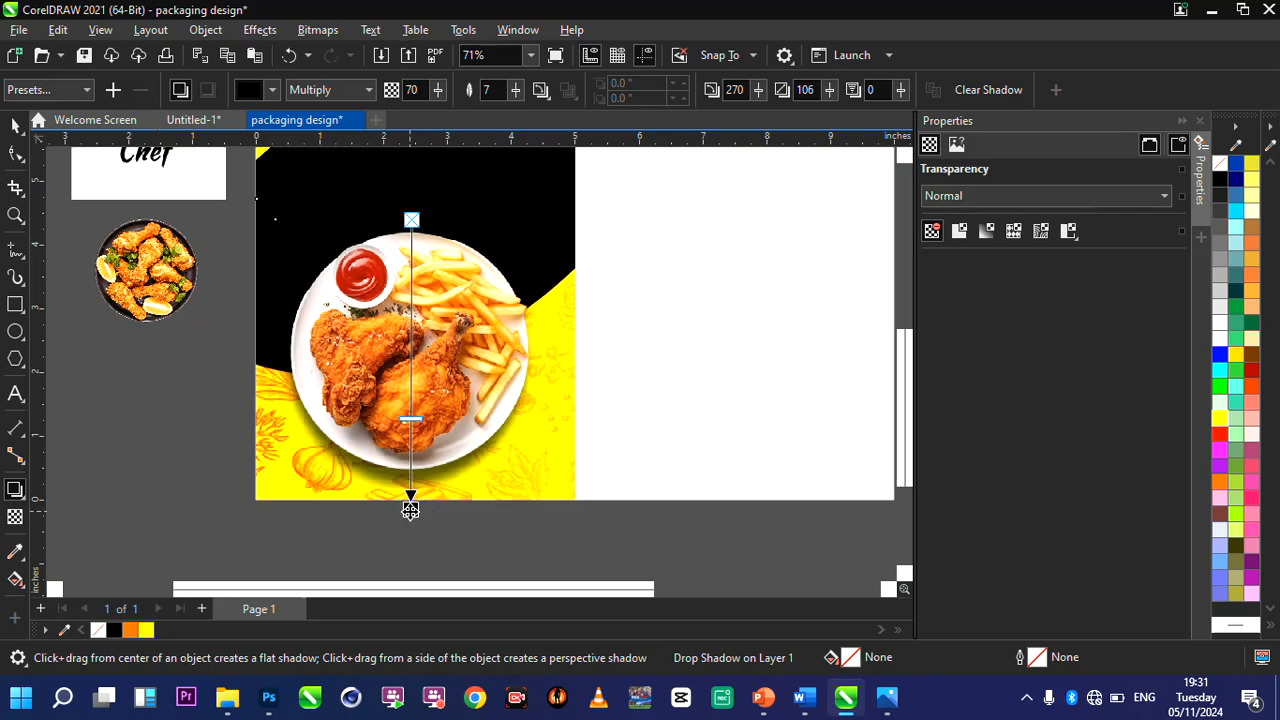
scroll(440, 520, "up", 1)
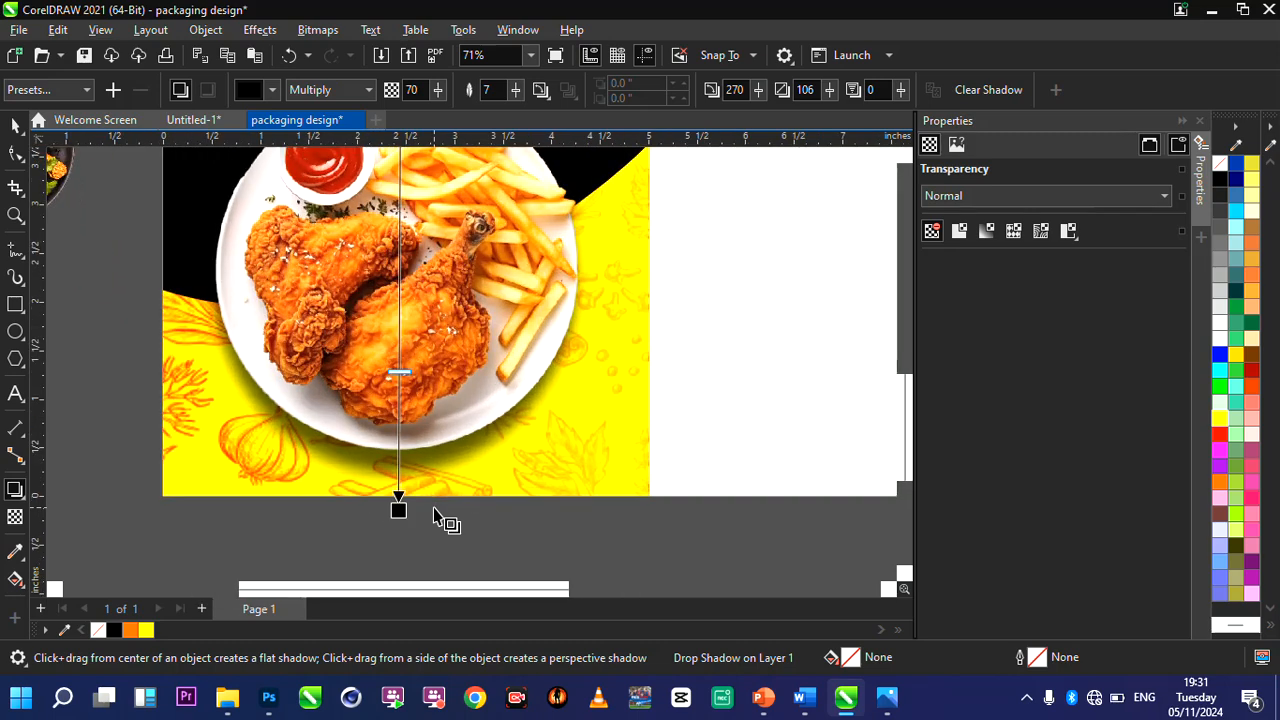
left_click_drag(396, 506, 395, 512)
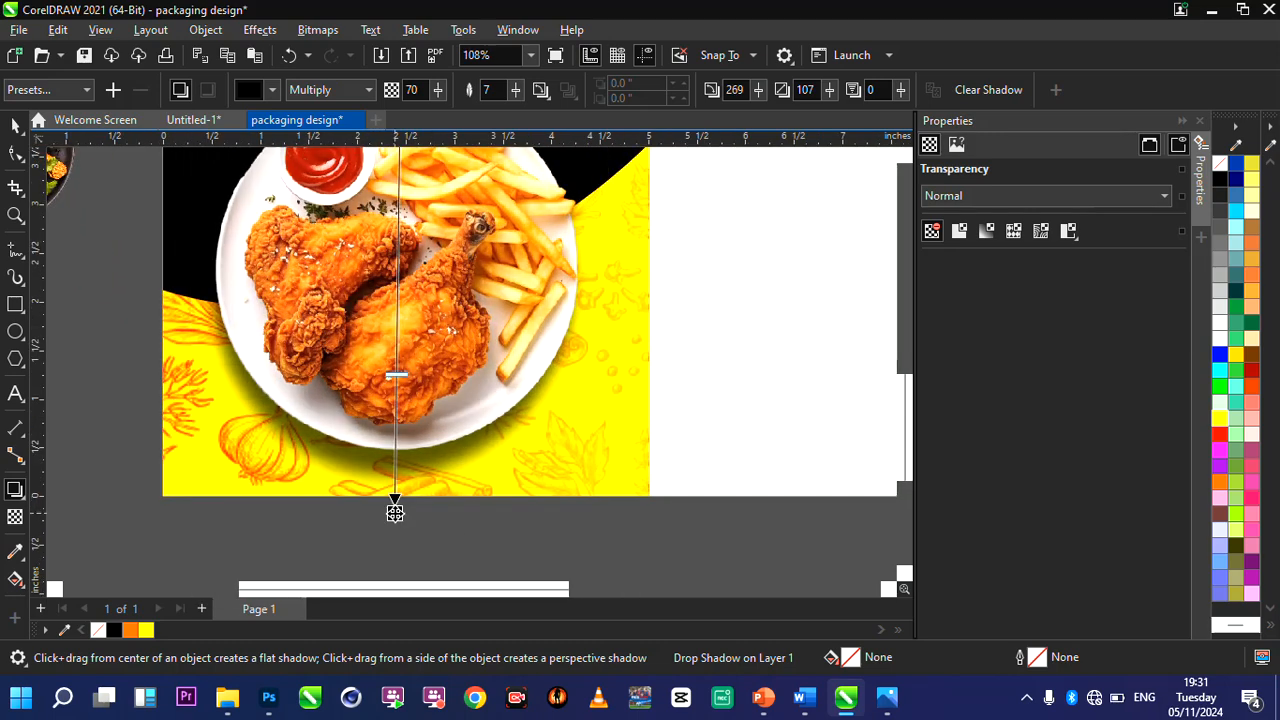
left_click(15, 124)
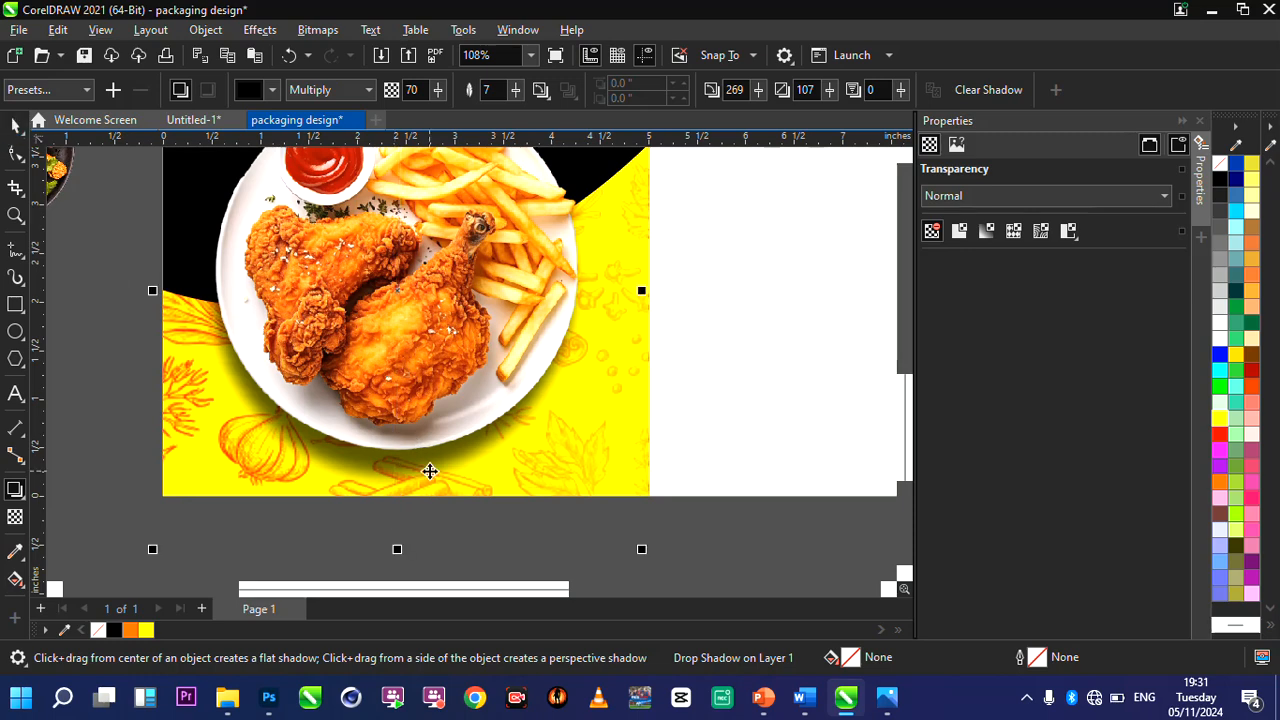
Scale the shadowed chicken plate down to about 95% of its size and move it about 0.1 inch down.
scroll(429, 471, "down", 3)
scroll(489, 394, "up", 1)
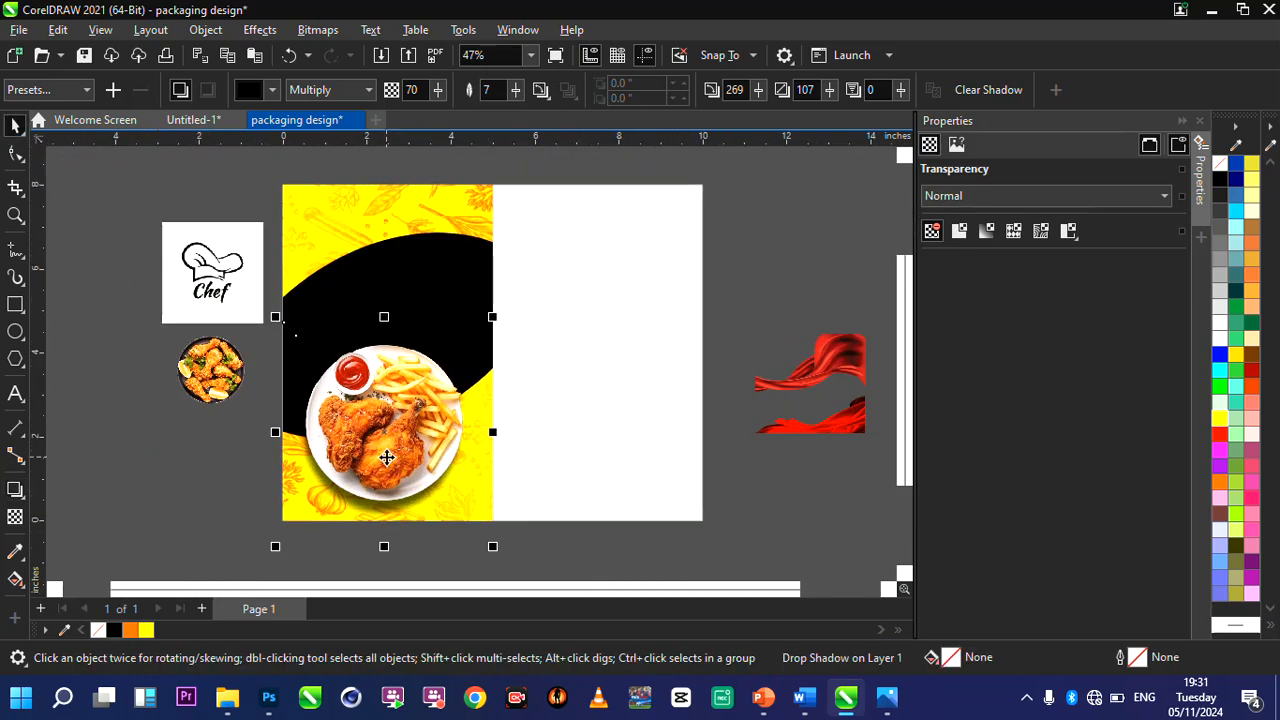
scroll(387, 457, "up", 1)
scroll(468, 430, "up", 1)
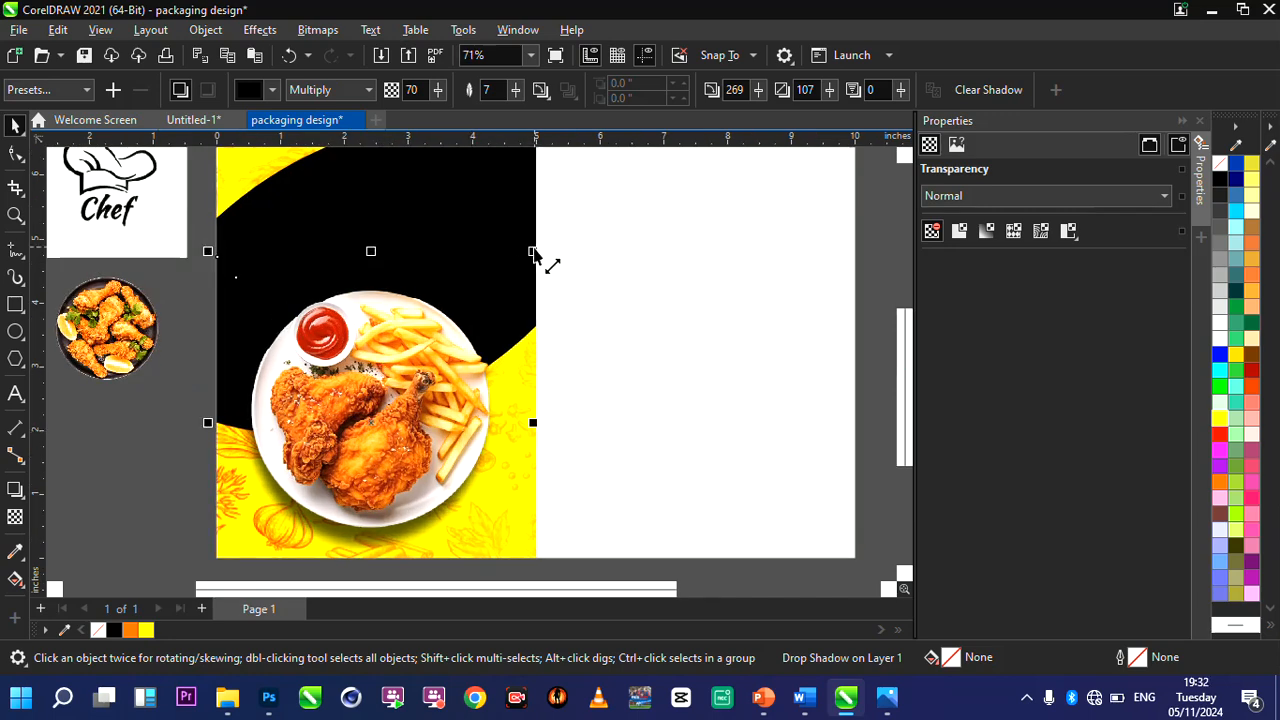
mouse_move(532, 252)
left_mouse_down()
mouse_move(536, 270)
mouse_move(523, 257)
left_mouse_up()
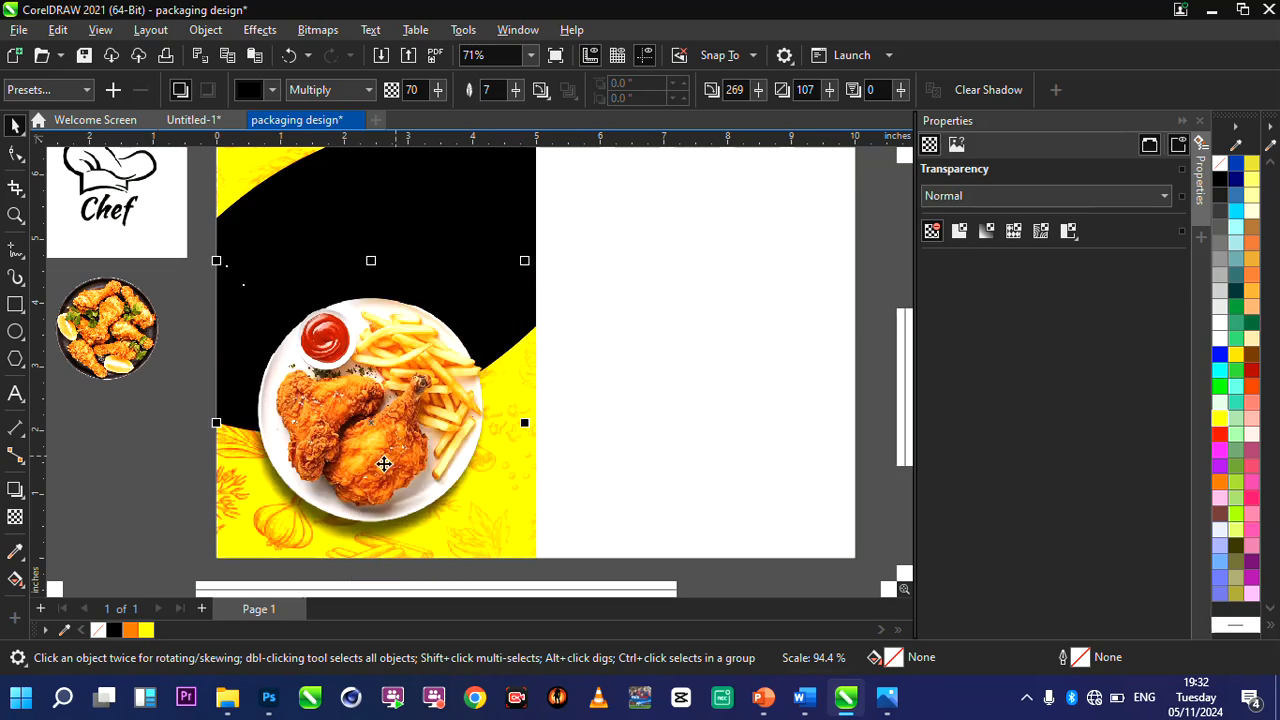
scroll(384, 463, "up", 1)
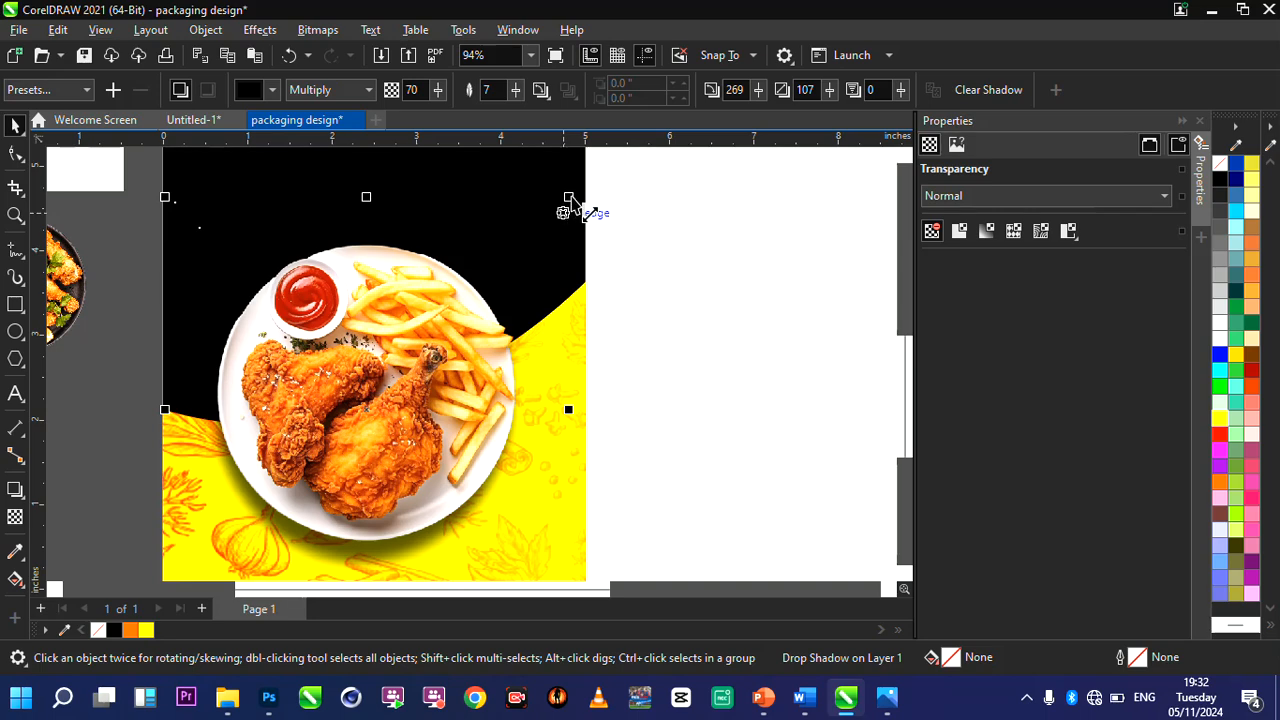
mouse_move(571, 205)
left_mouse_down()
mouse_move(586, 200)
mouse_move(578, 188)
left_mouse_up()
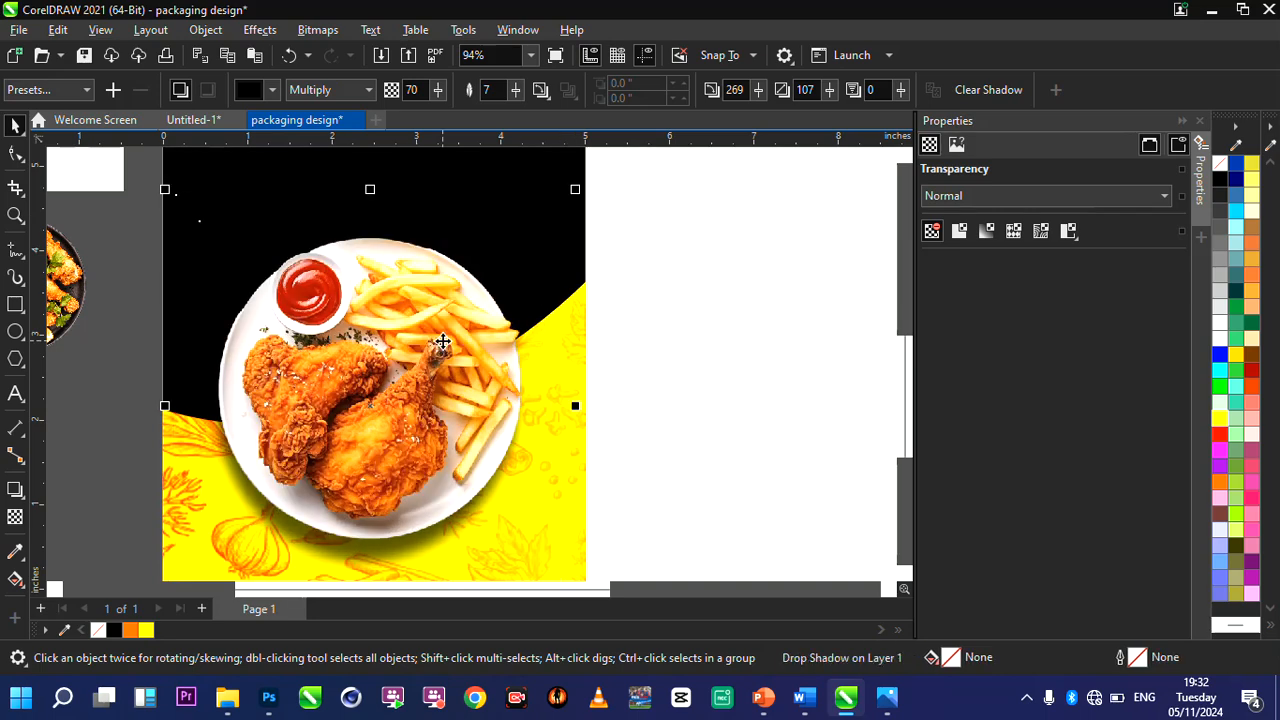
left_click_drag(432, 346, 541, 392)
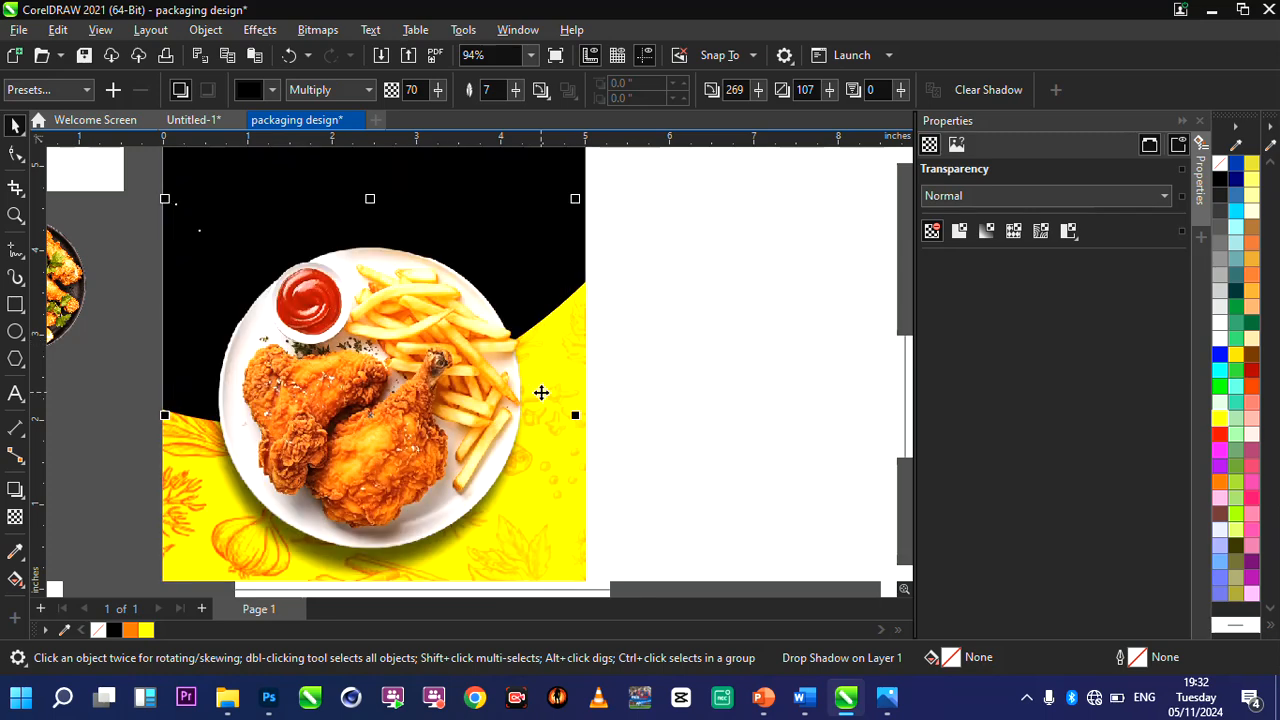
Enlarge the shadowed chicken plate slightly outward from its upper-left corner and deselect it.
scroll(316, 356, "up", 1)
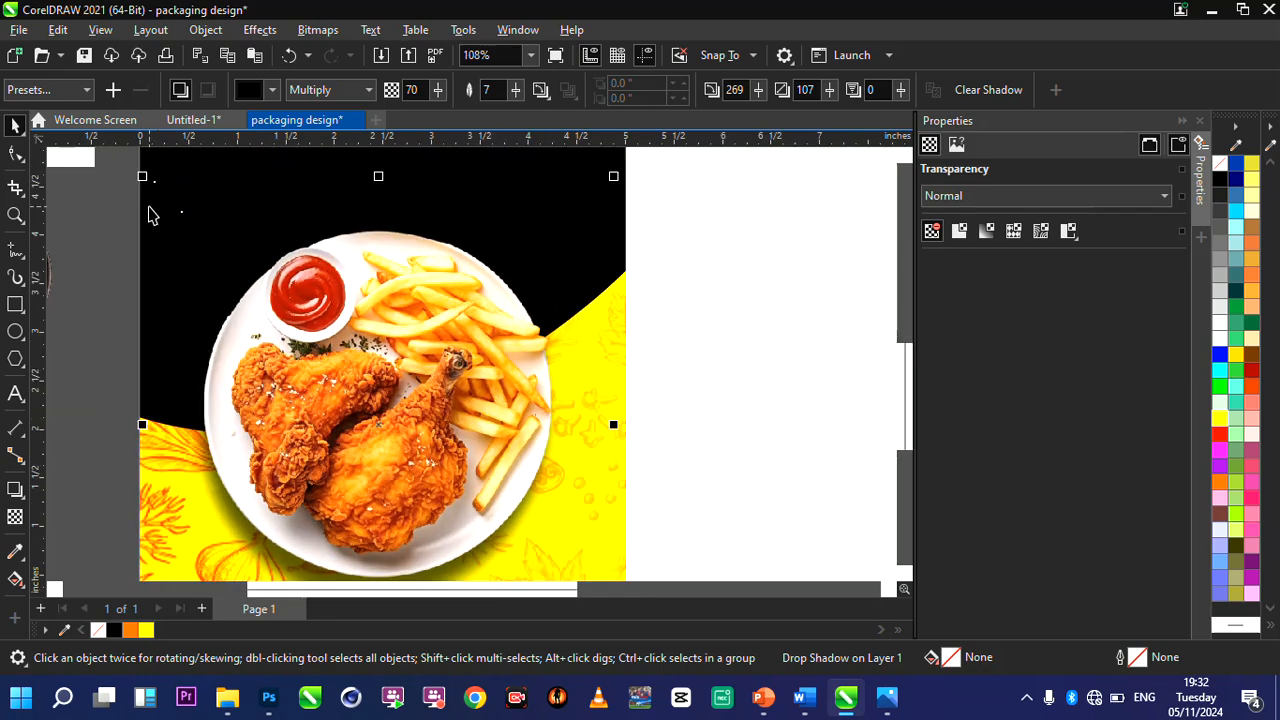
scroll(343, 432, "down", 3)
scroll(343, 432, "up", 2)
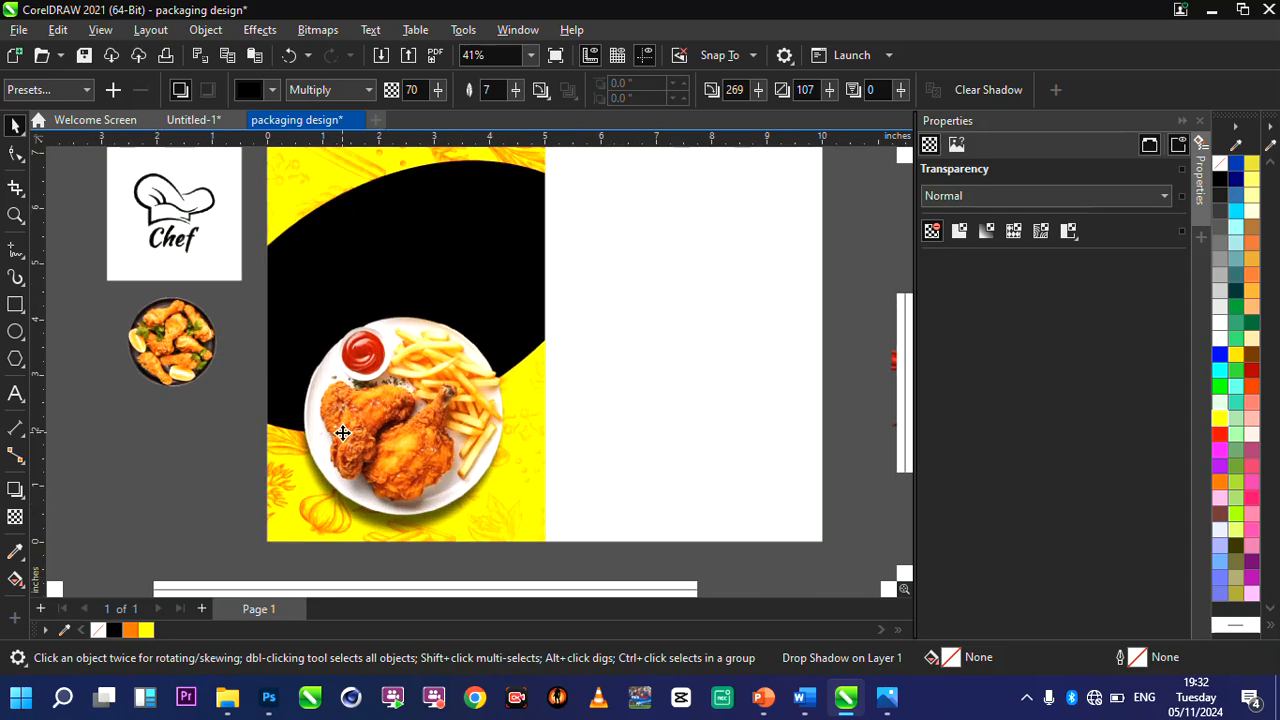
left_click(265, 290)
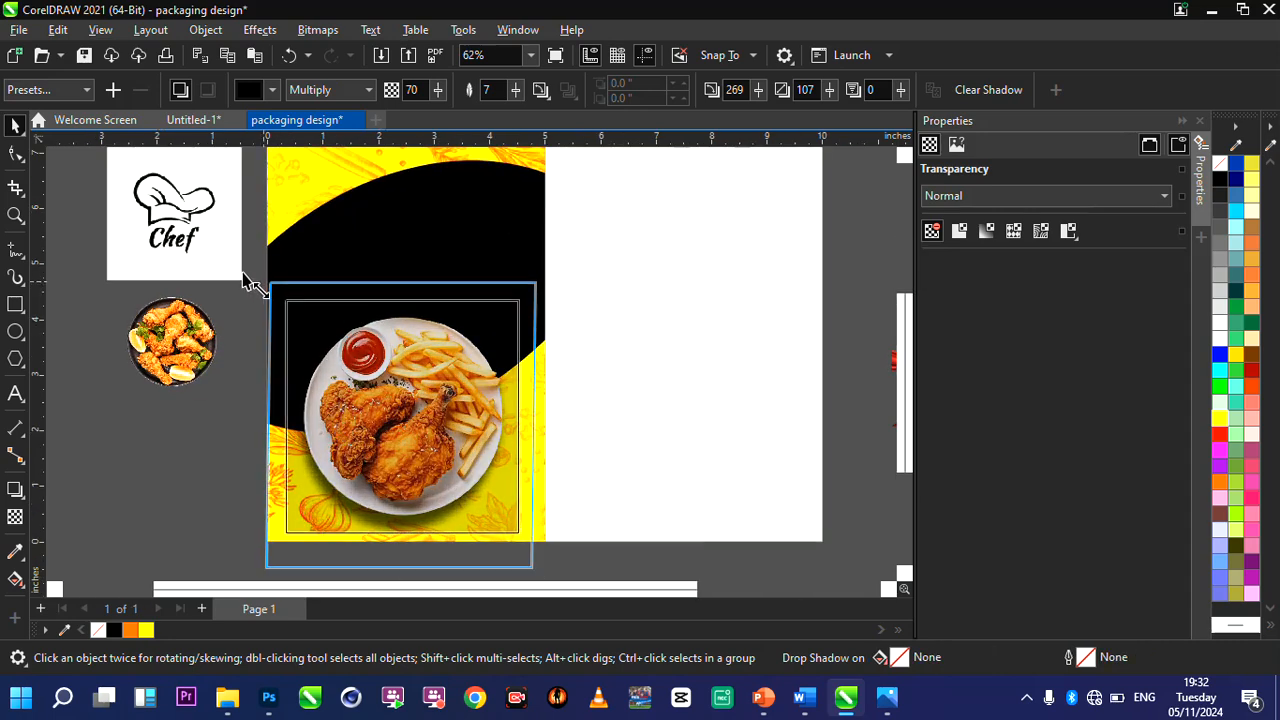
scroll(457, 447, "up", 1)
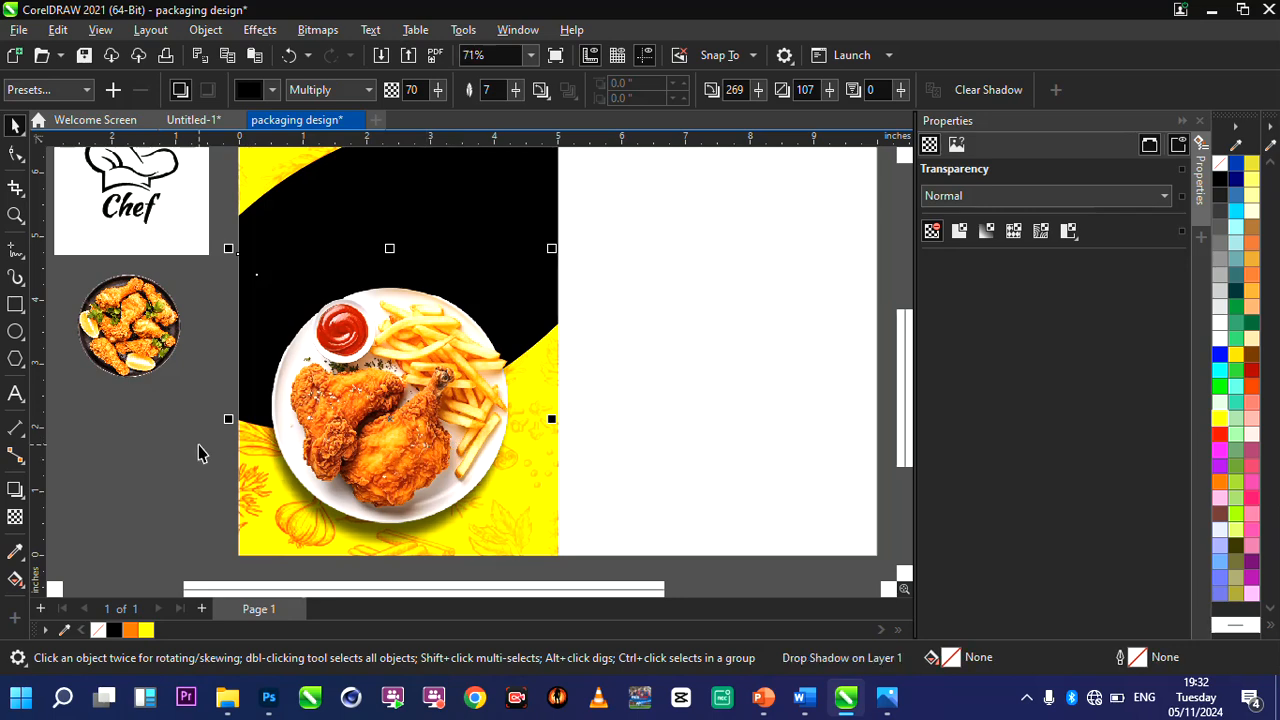
key("Escape")
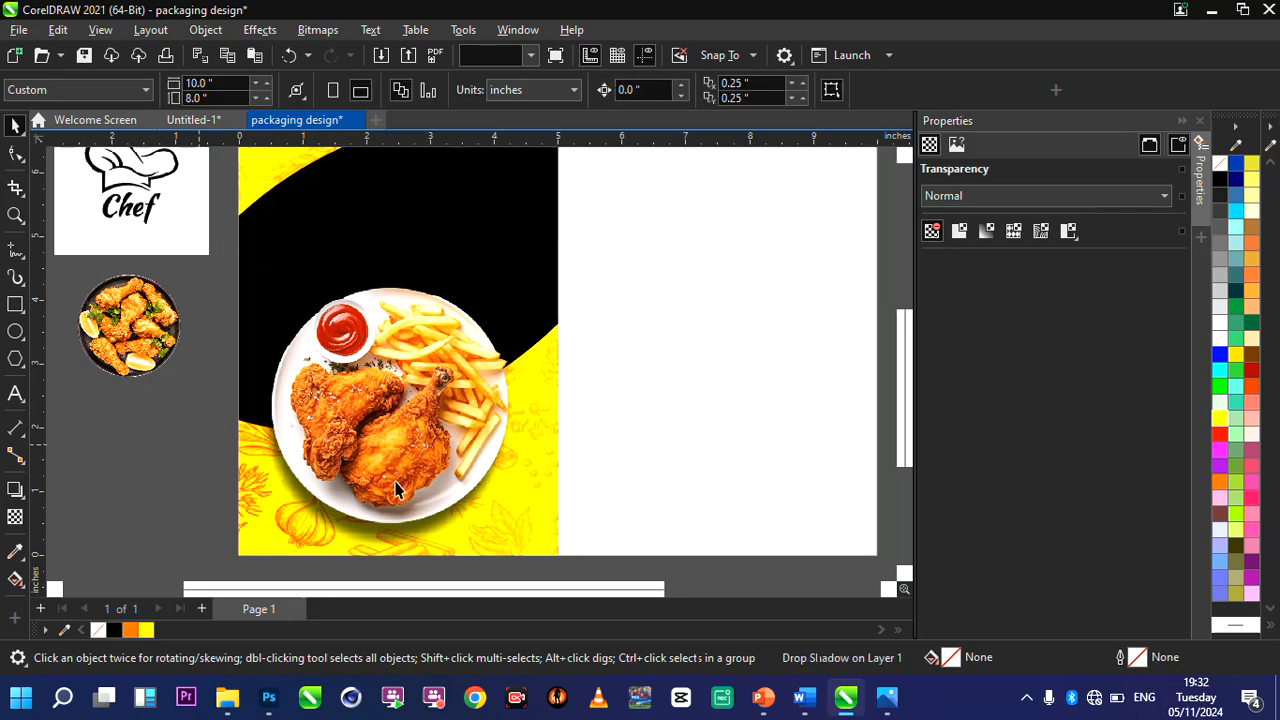
scroll(397, 488, "down", 2)
scroll(658, 360, "up", 1)
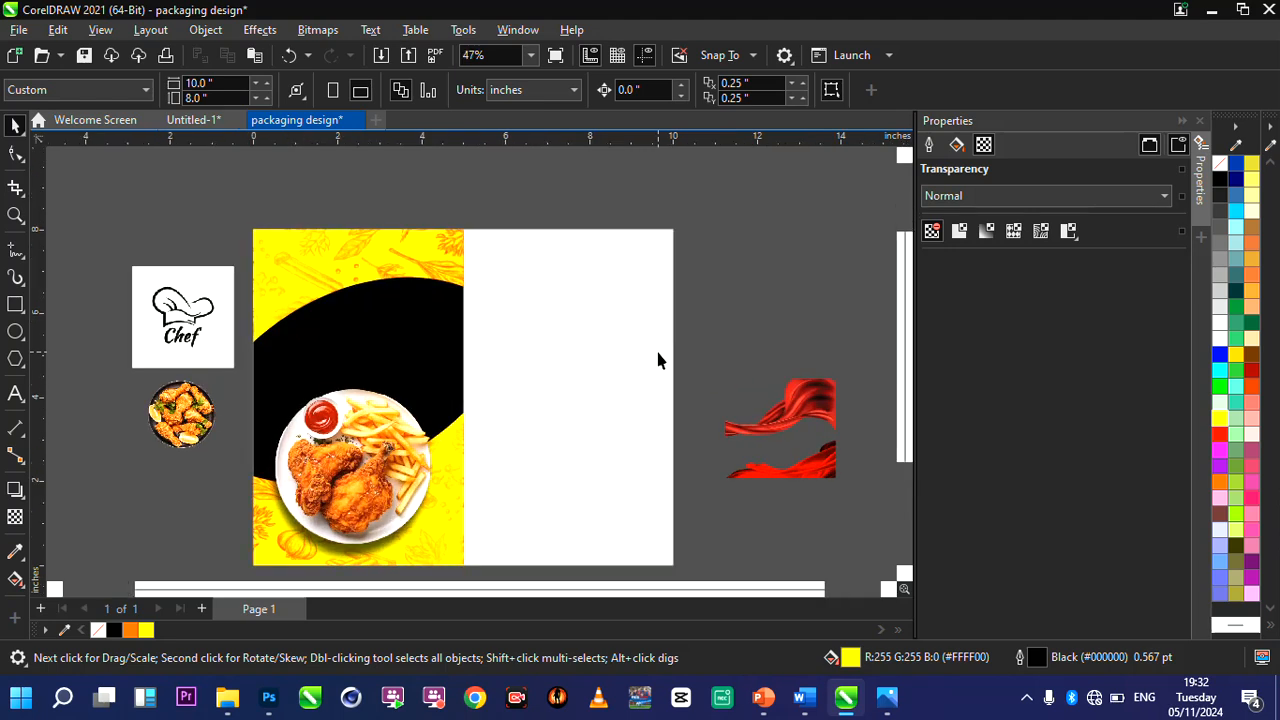
left_click(592, 376)
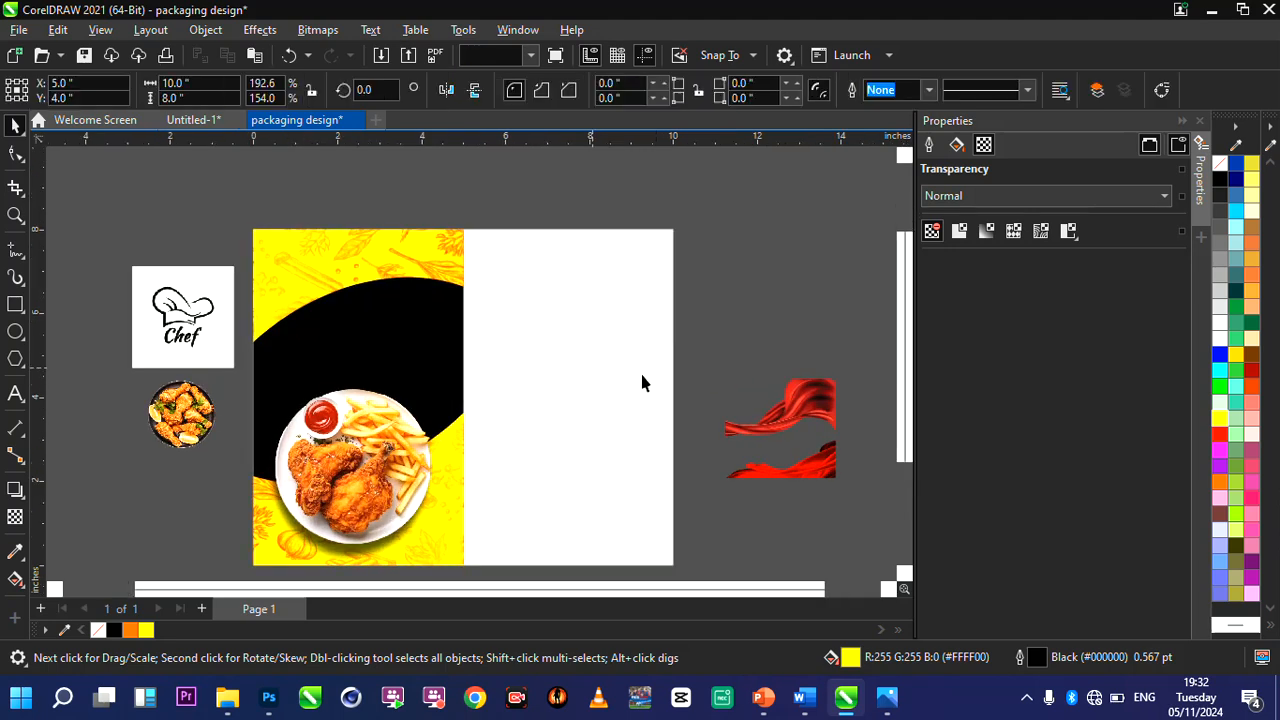
left_click(642, 377)
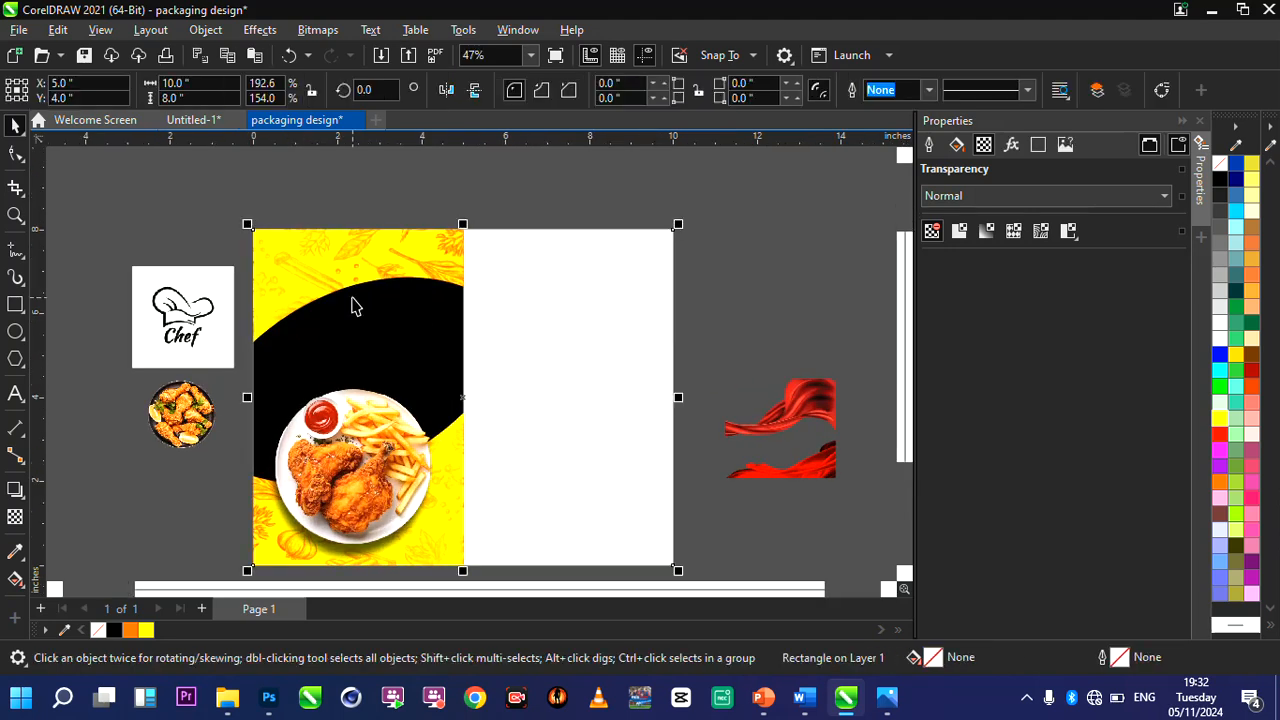
scroll(312, 248, "up", 2)
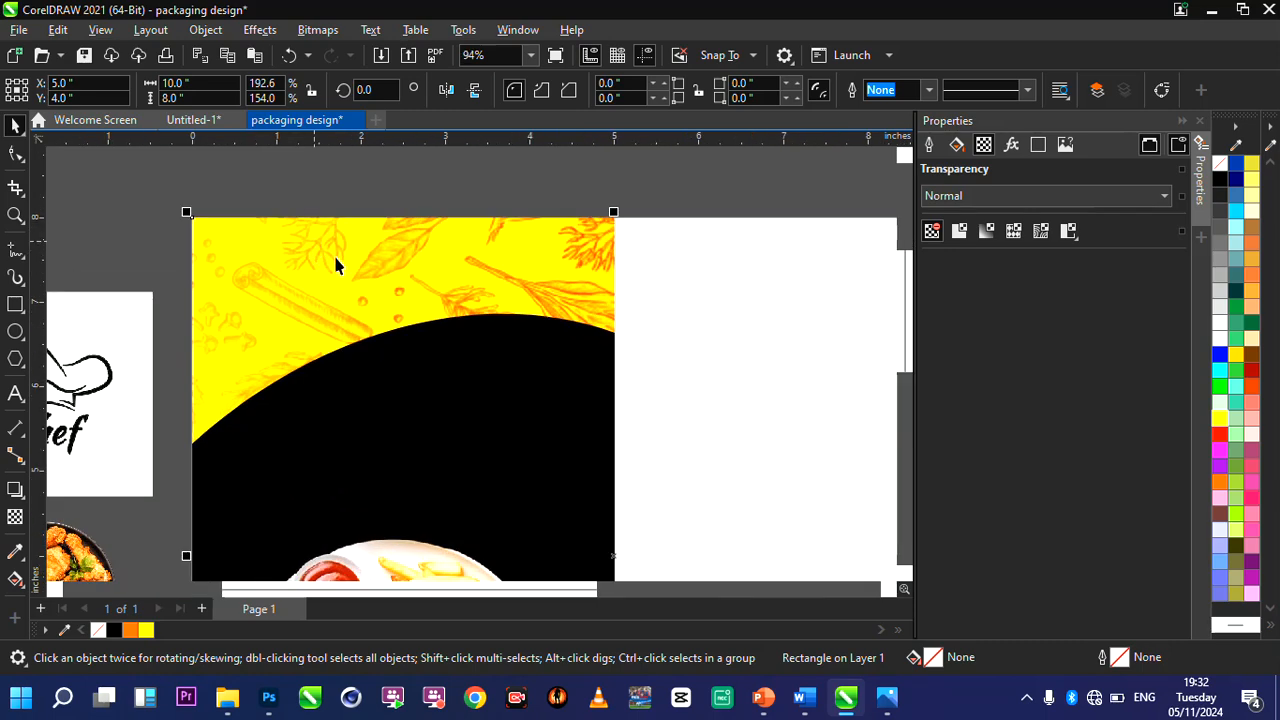
scroll(334, 266, "down", 2)
scroll(378, 305, "up", 1)
scroll(378, 305, "down", 1)
scroll(380, 300, "up", 1)
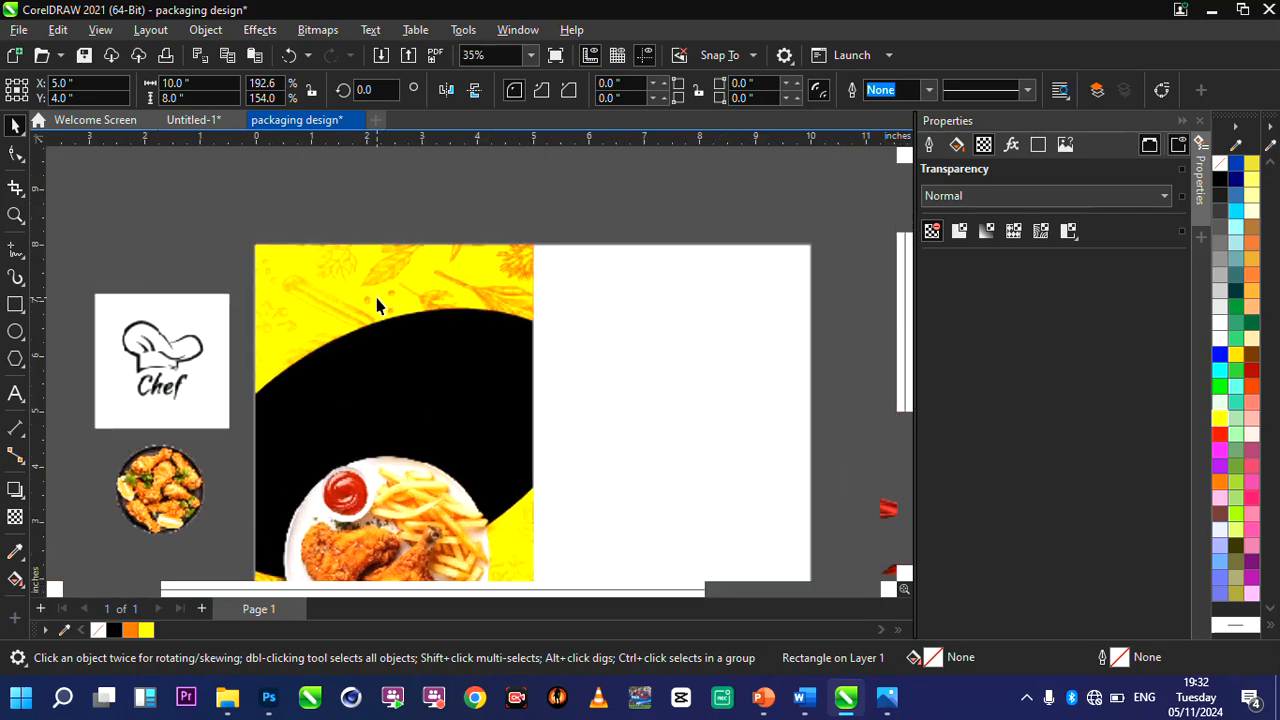
Draw a rectangle about 0.88 × 1.21 inch over the yellow shape's upper-left area, extending slightly above the page's top edge.
left_click(15, 304)
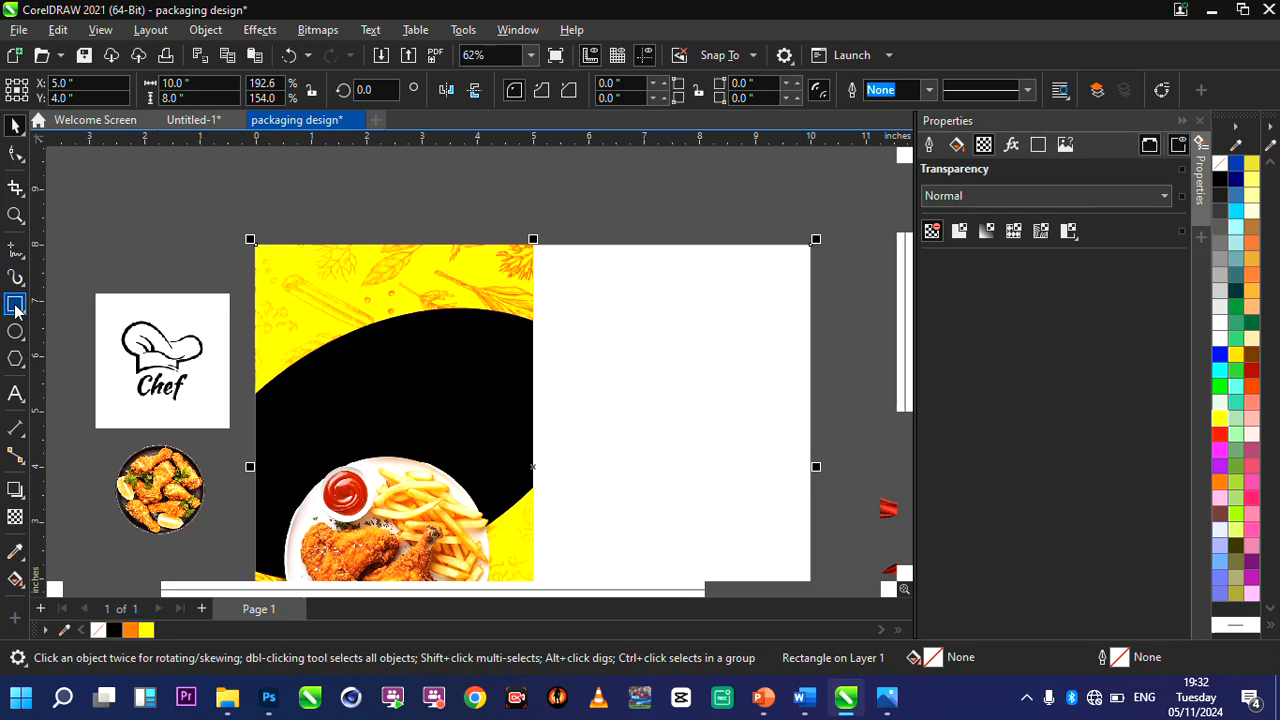
scroll(270, 275, "up", 2)
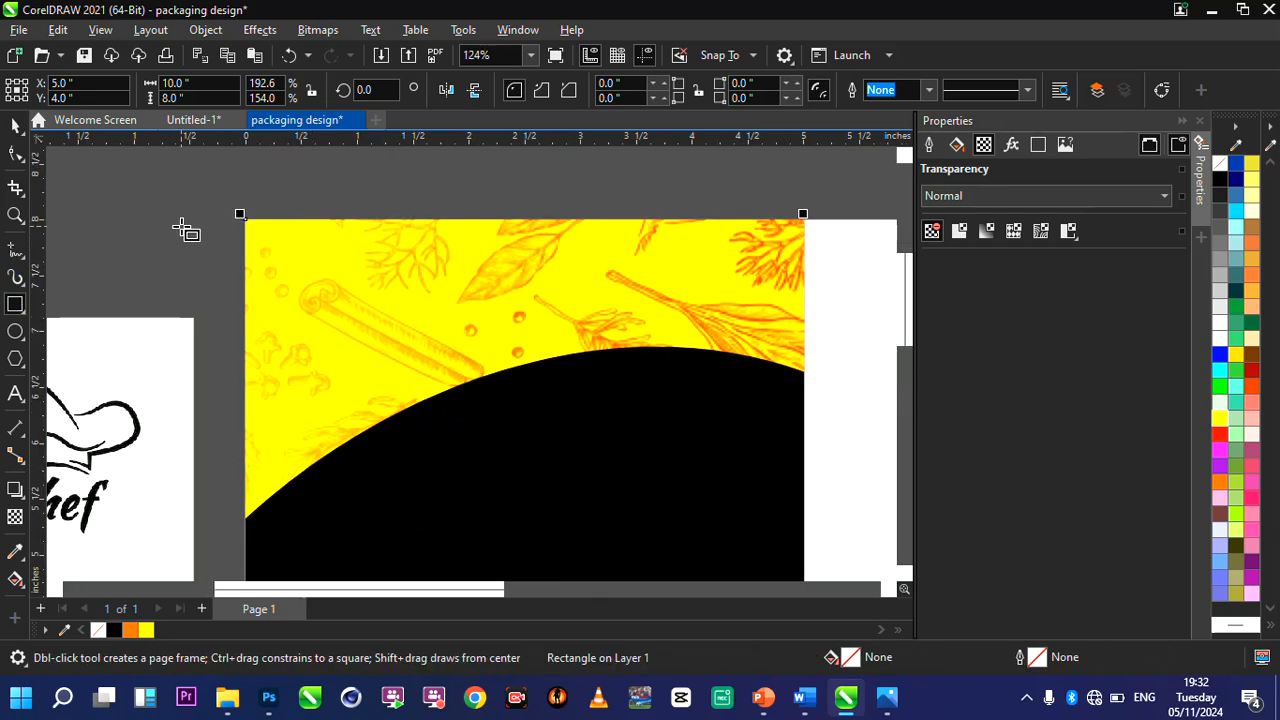
left_click_drag(284, 201, 382, 337)
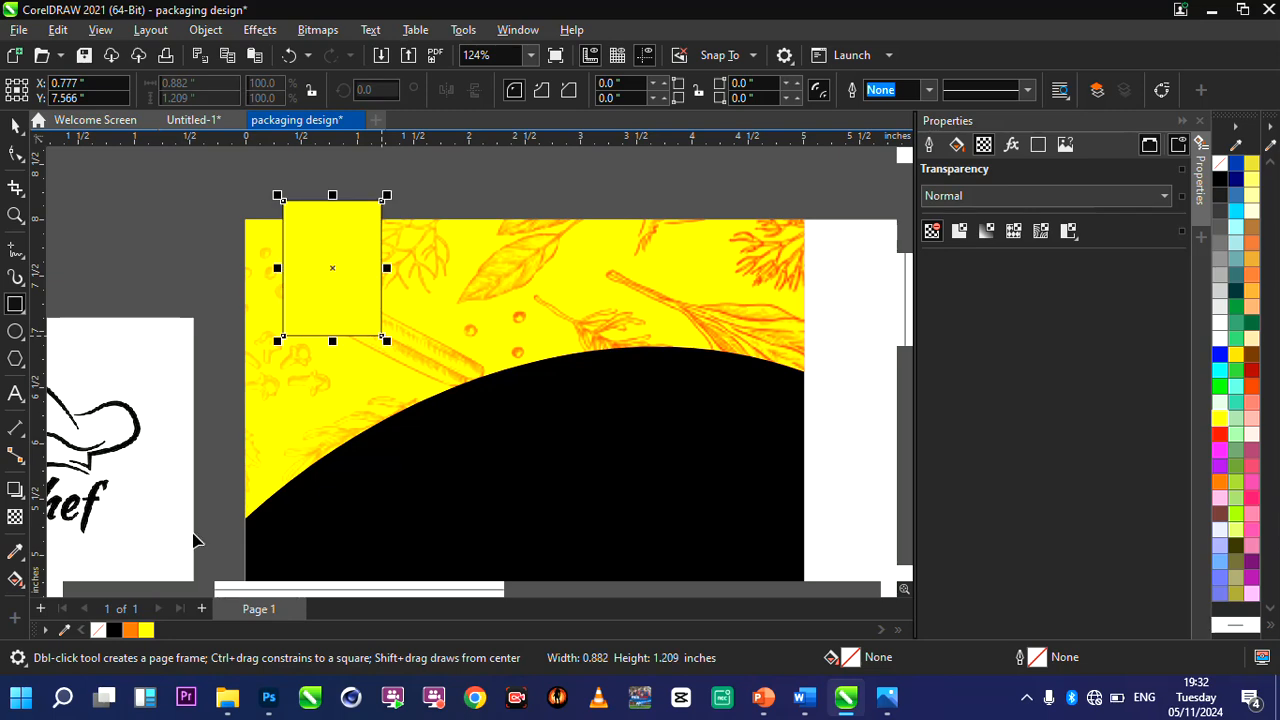
Fill the small rectangle with dark red #990000 and set its outline to None.
left_click(1251, 369)
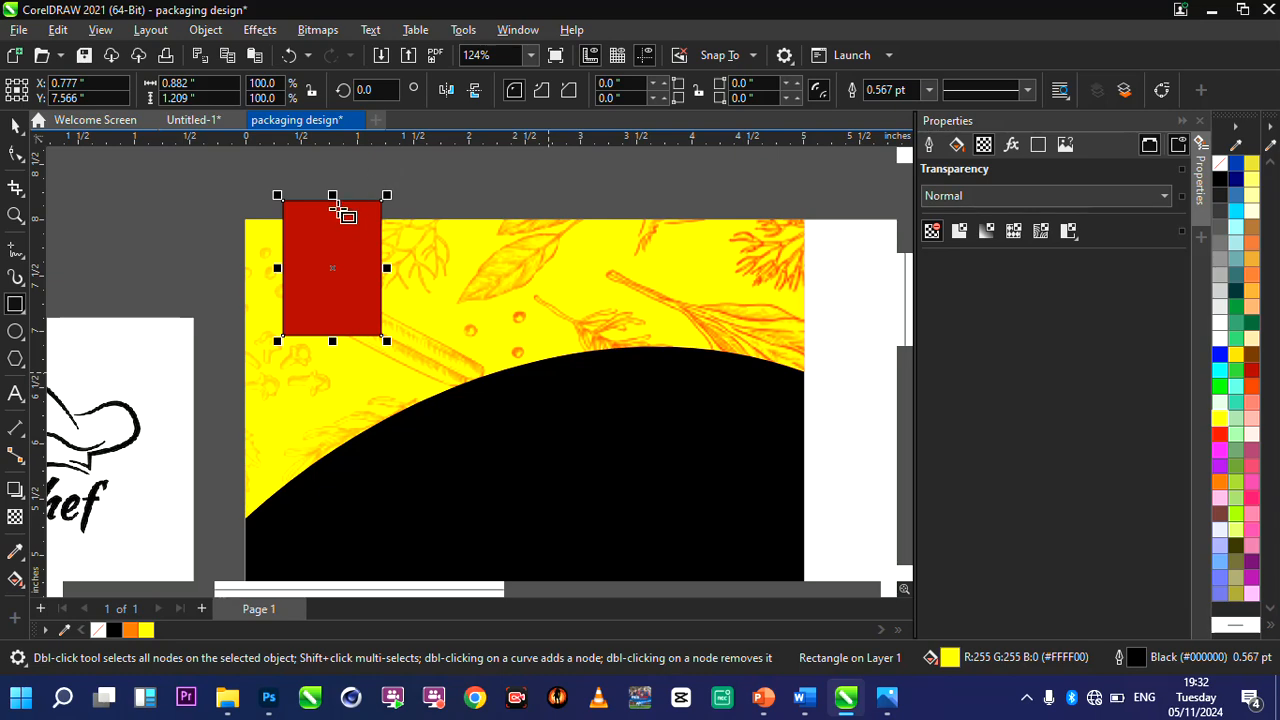
scroll(345, 215, "up", 3)
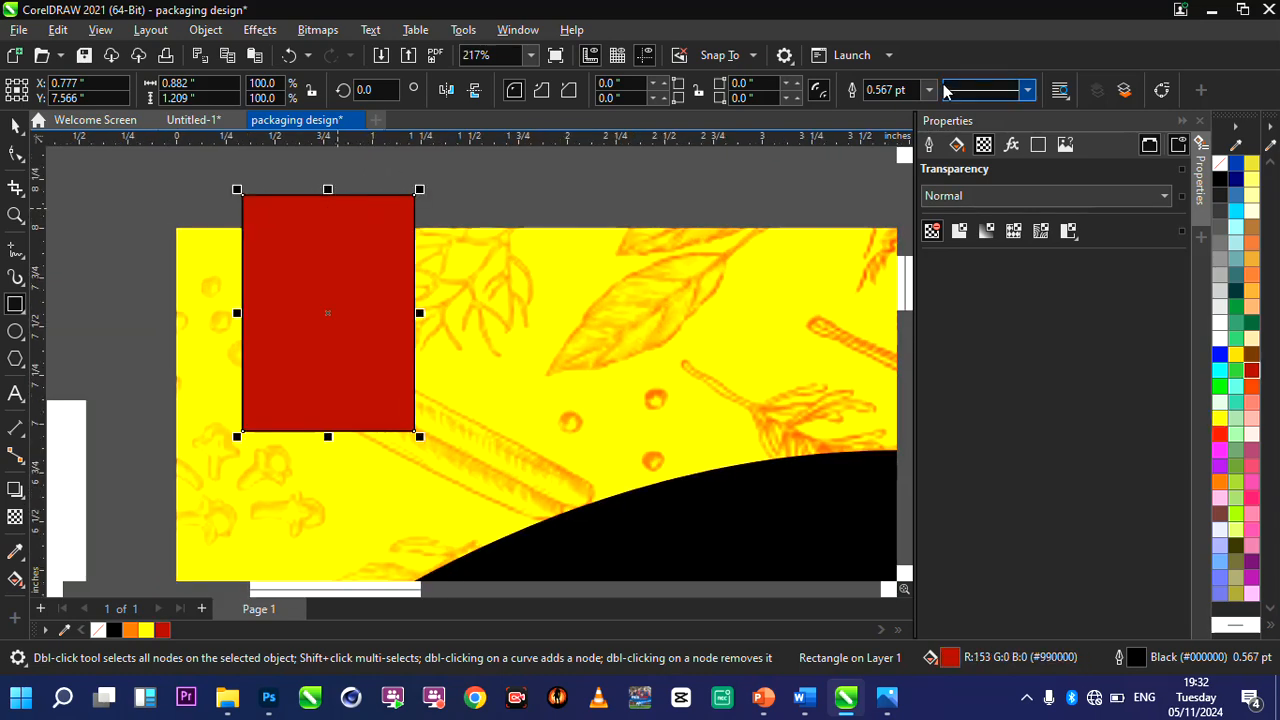
left_click(885, 90)
left_click(929, 90)
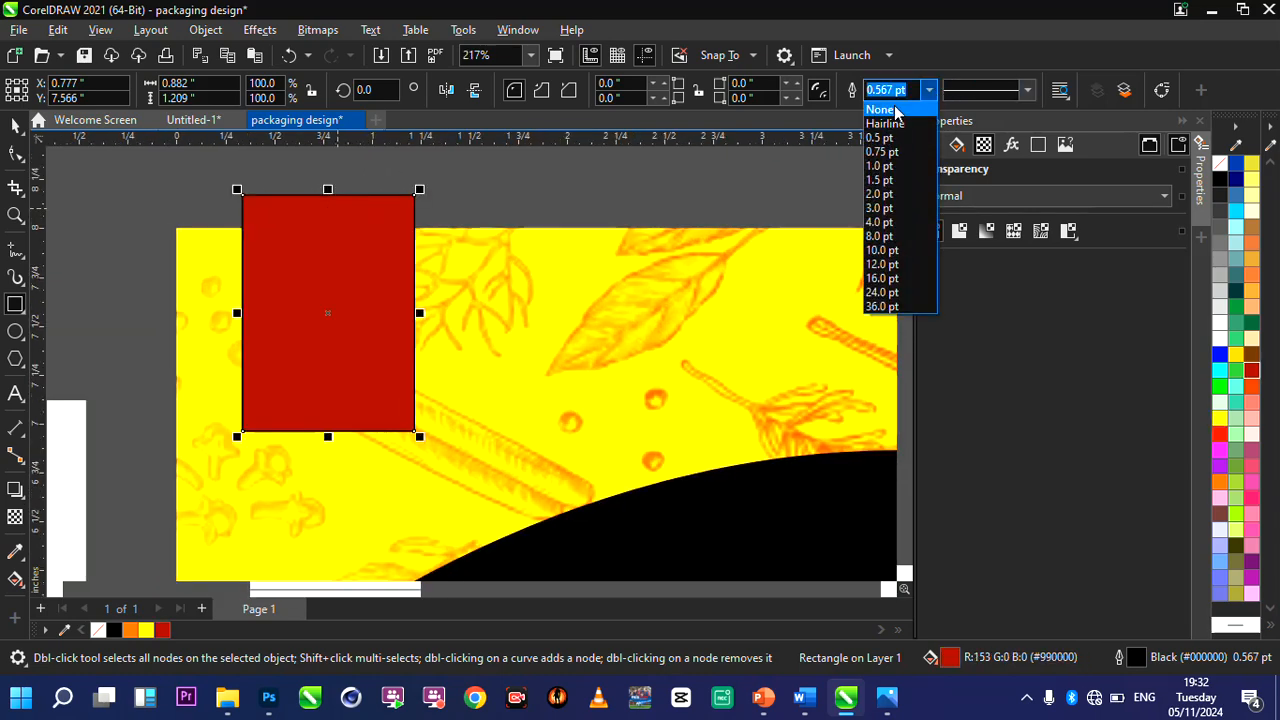
left_click(893, 110)
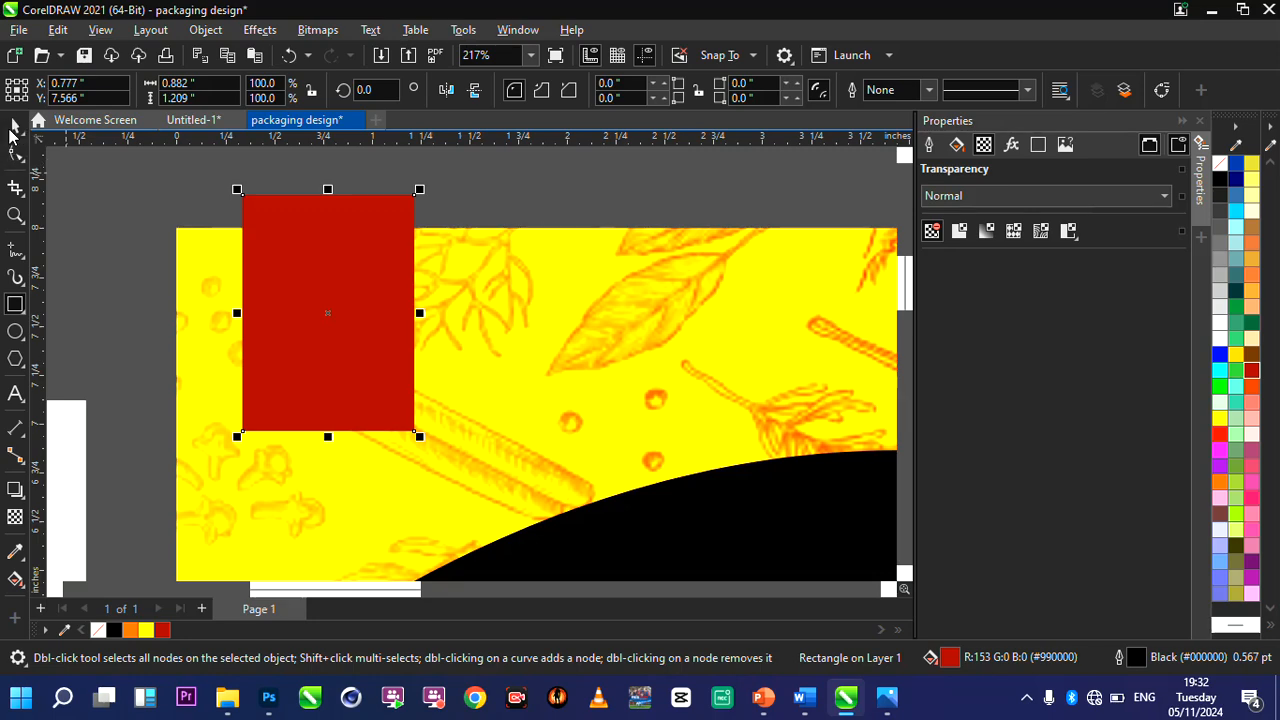
Convert the red rectangle to curves and open its nodes for editing.
left_click(14, 126)
left_click(310, 266)
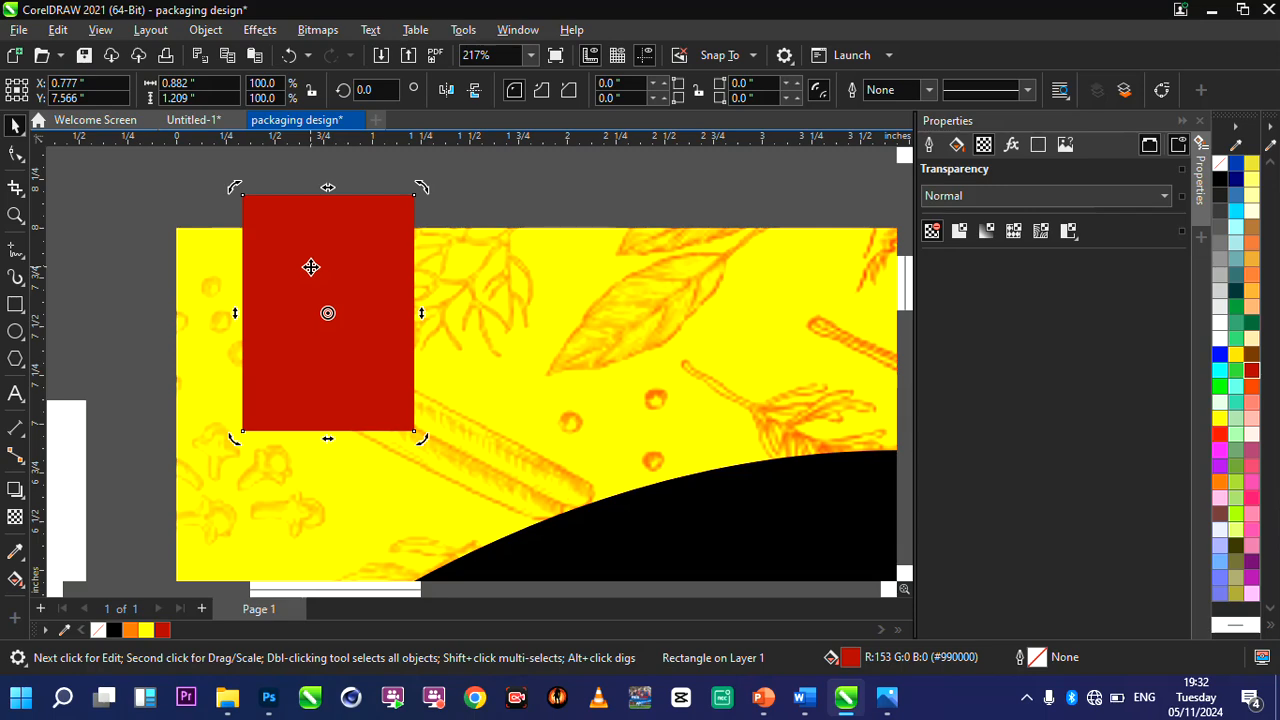
right_click(311, 266)
key("Escape")
left_click(311, 371)
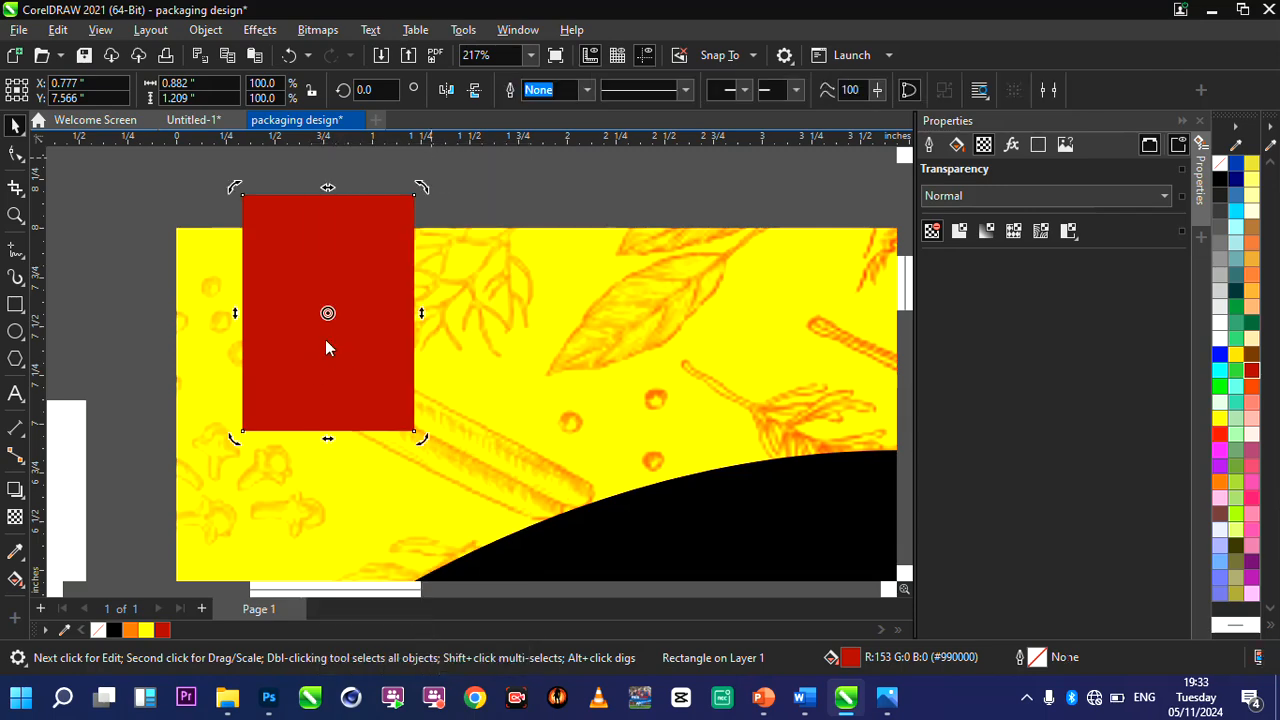
key("ctrl+q")
left_click(15, 153)
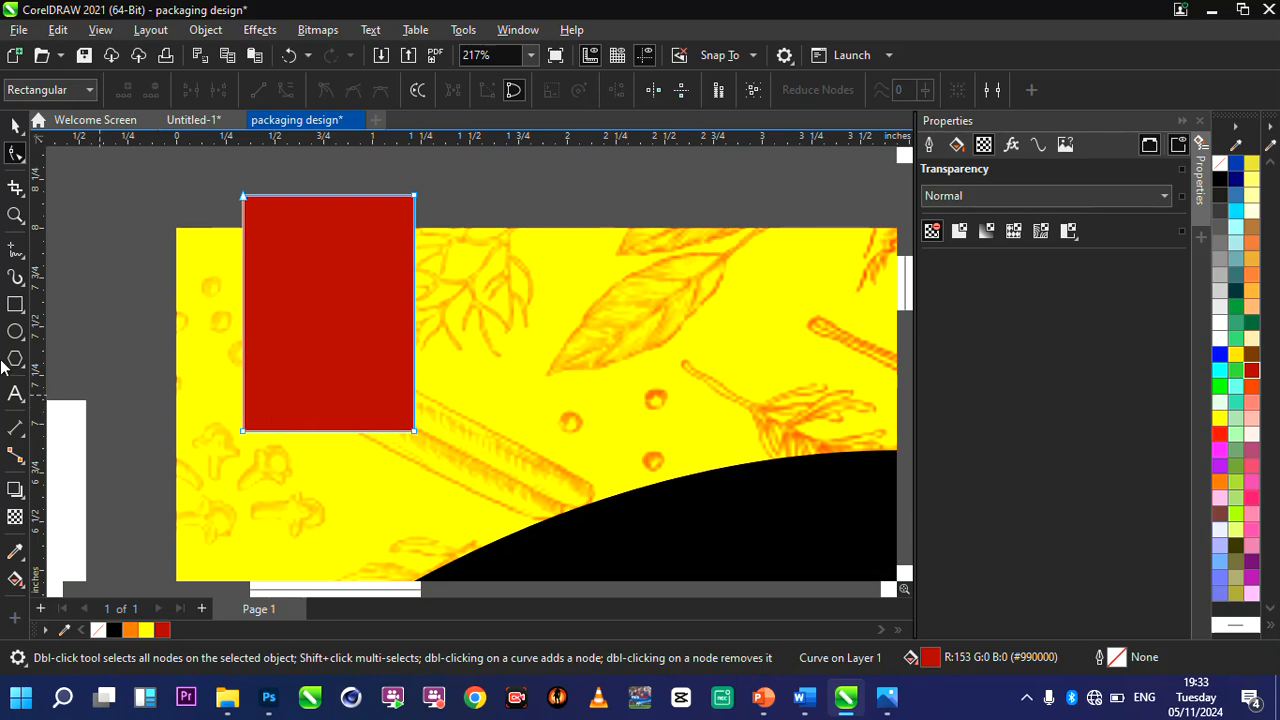
Add a node midway along the red shape's bottom edge and move it up about 0.24 inch to form a ribbon notch.
scroll(320, 437, "up", 2)
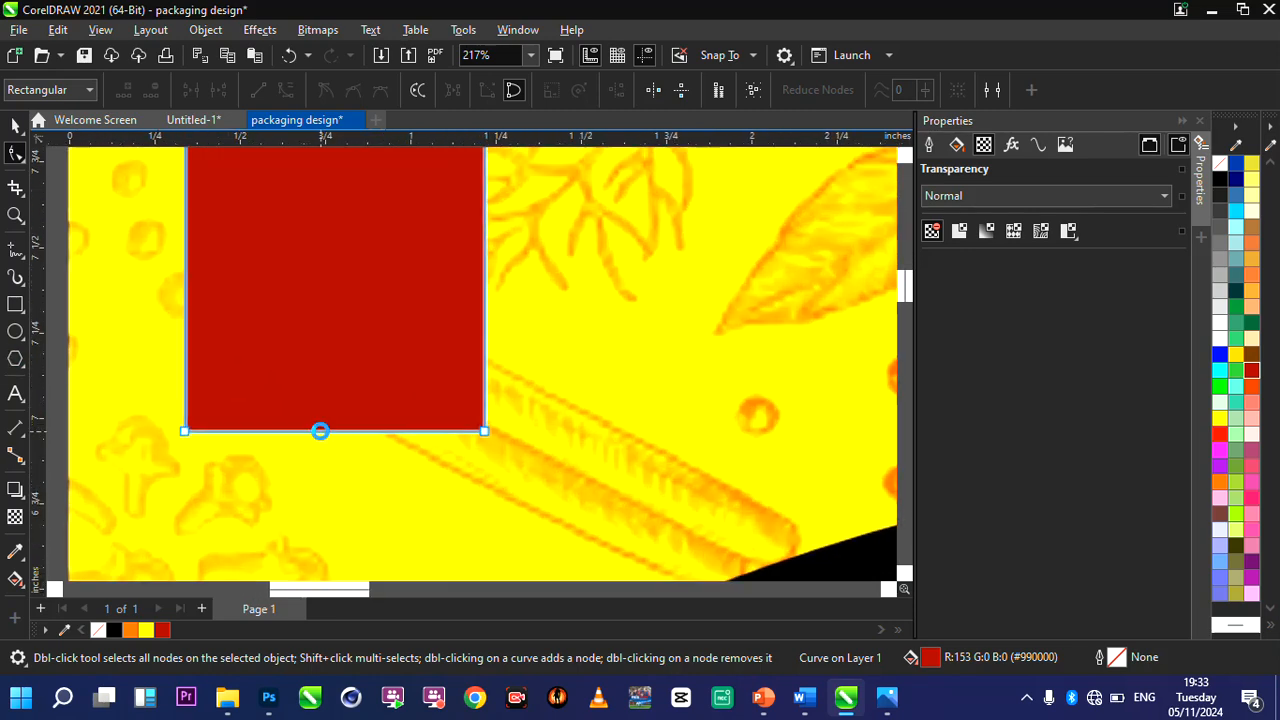
left_click(332, 431)
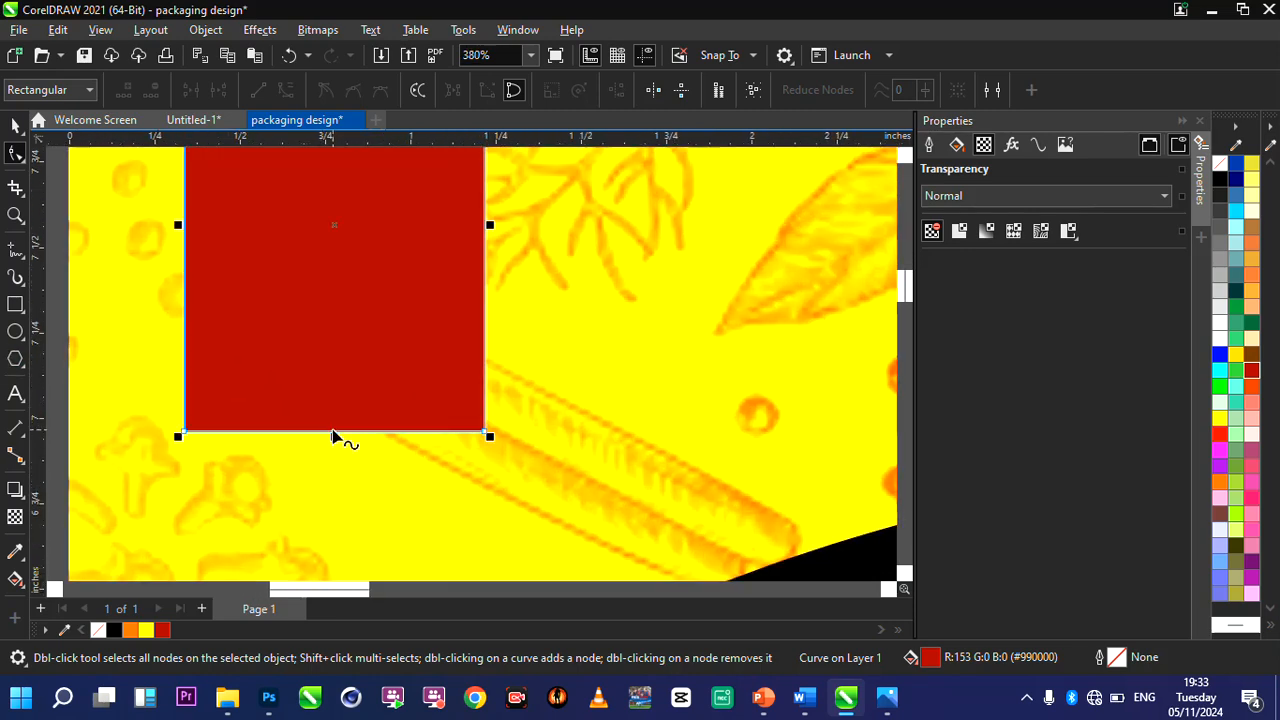
double_click(334, 434)
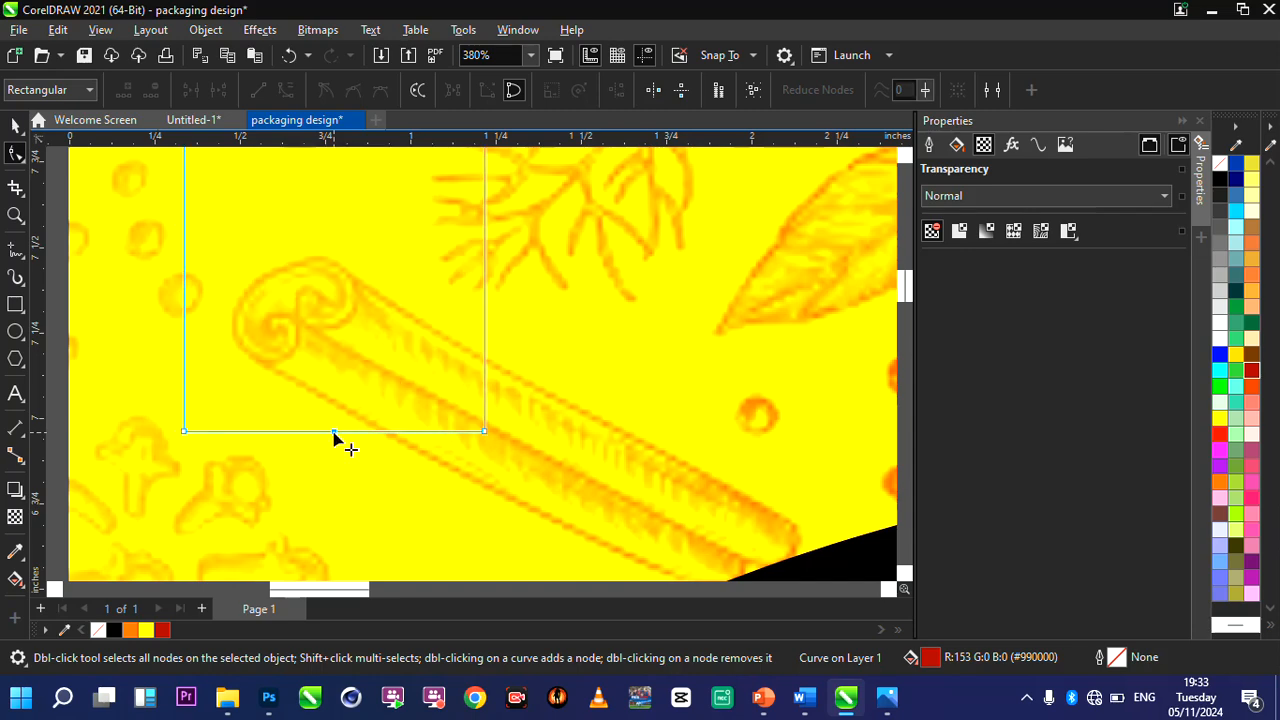
scroll(423, 430, "down", 2)
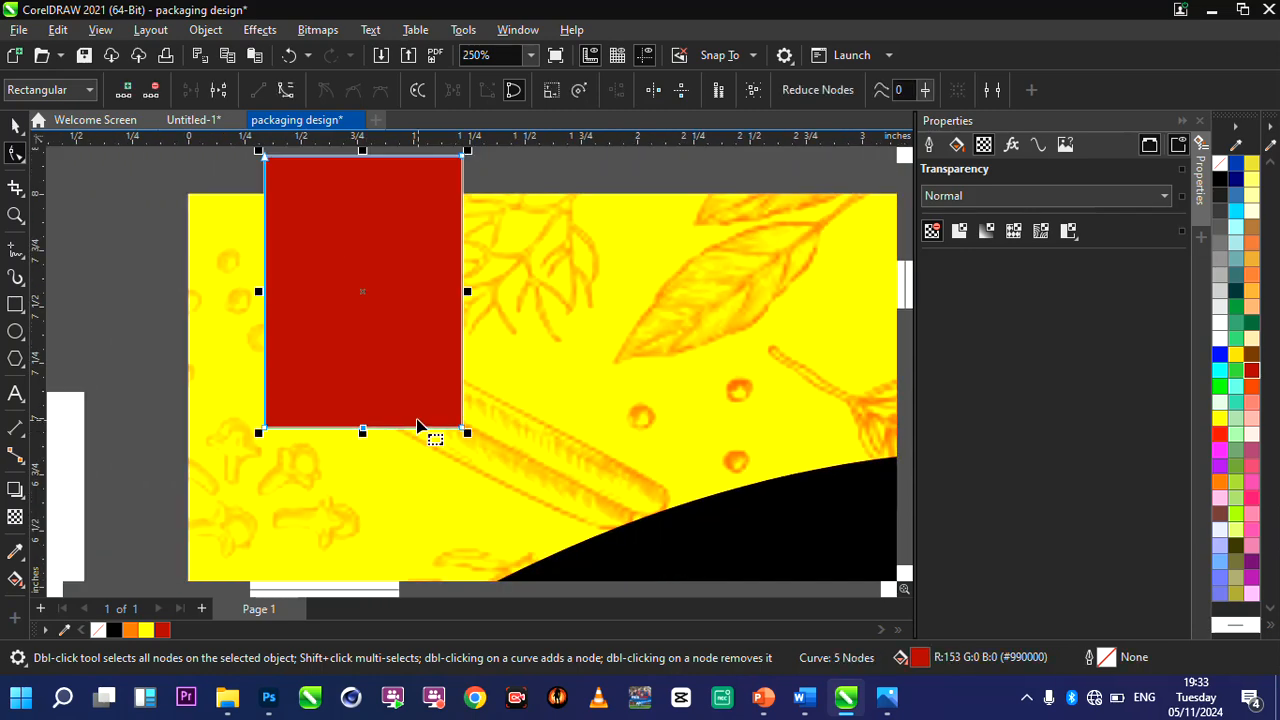
scroll(361, 389, "up", 1)
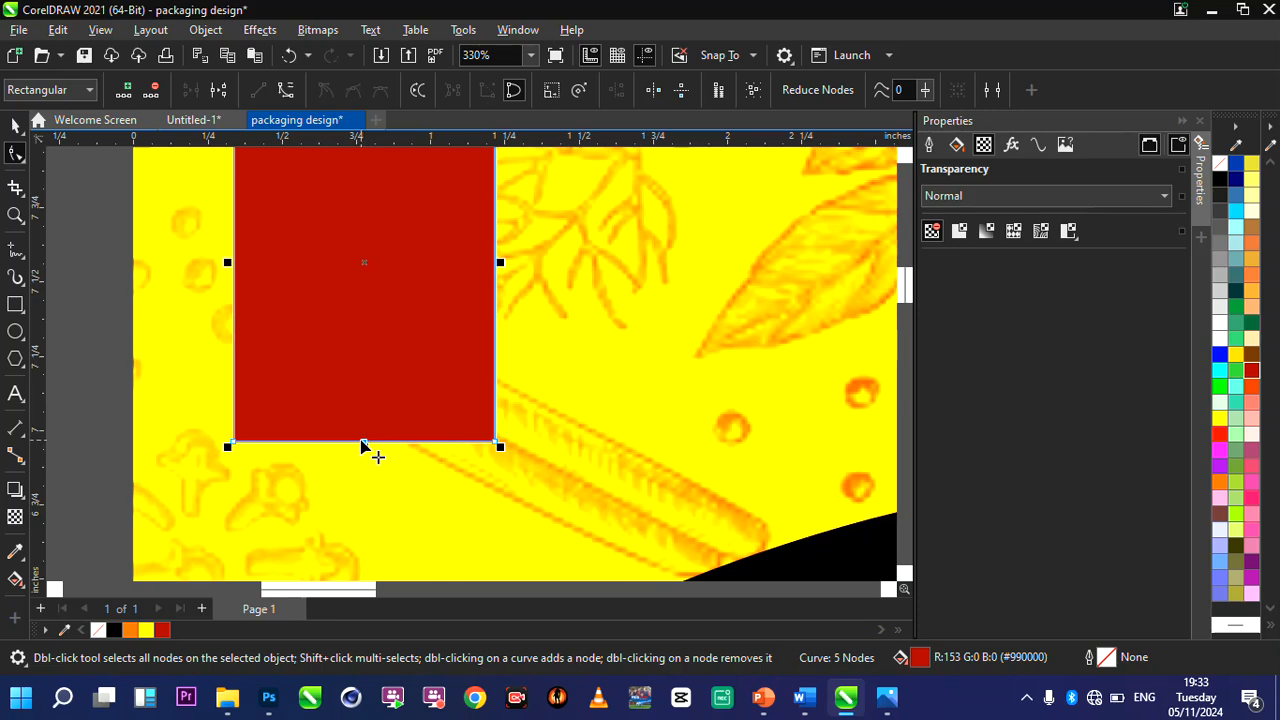
left_click_drag(365, 446, 366, 372)
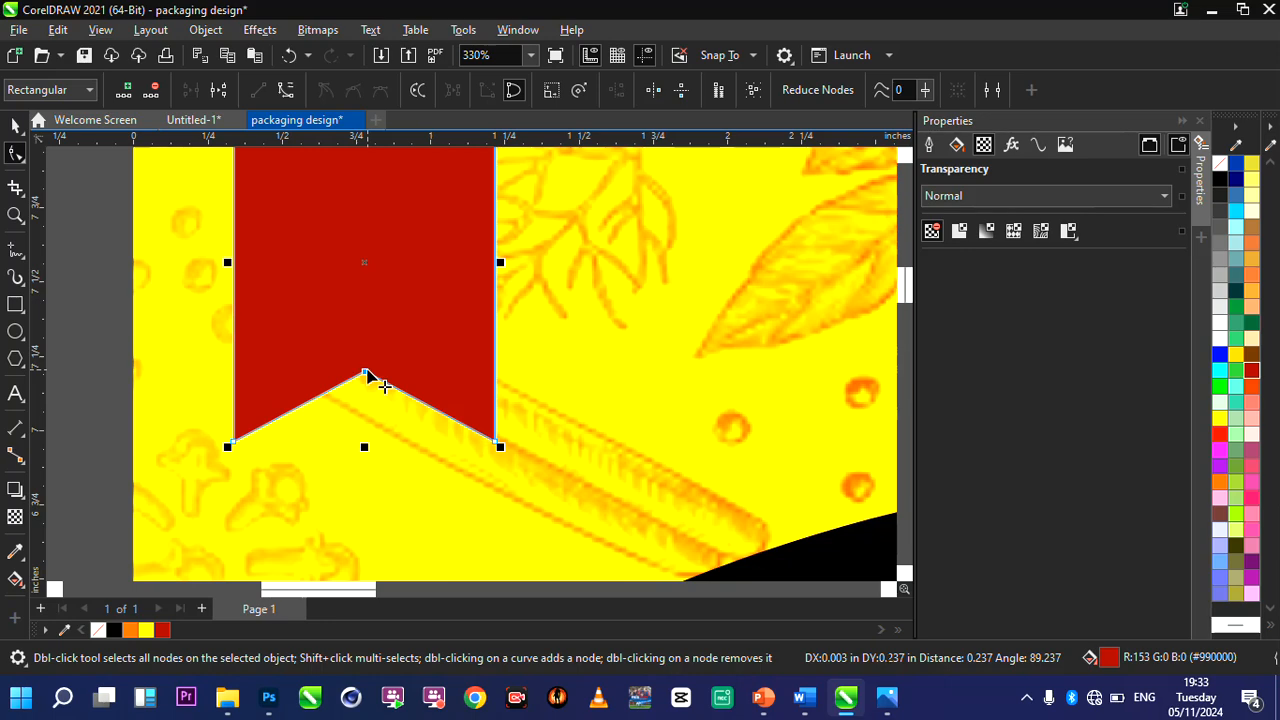
scroll(365, 429, "down", 4)
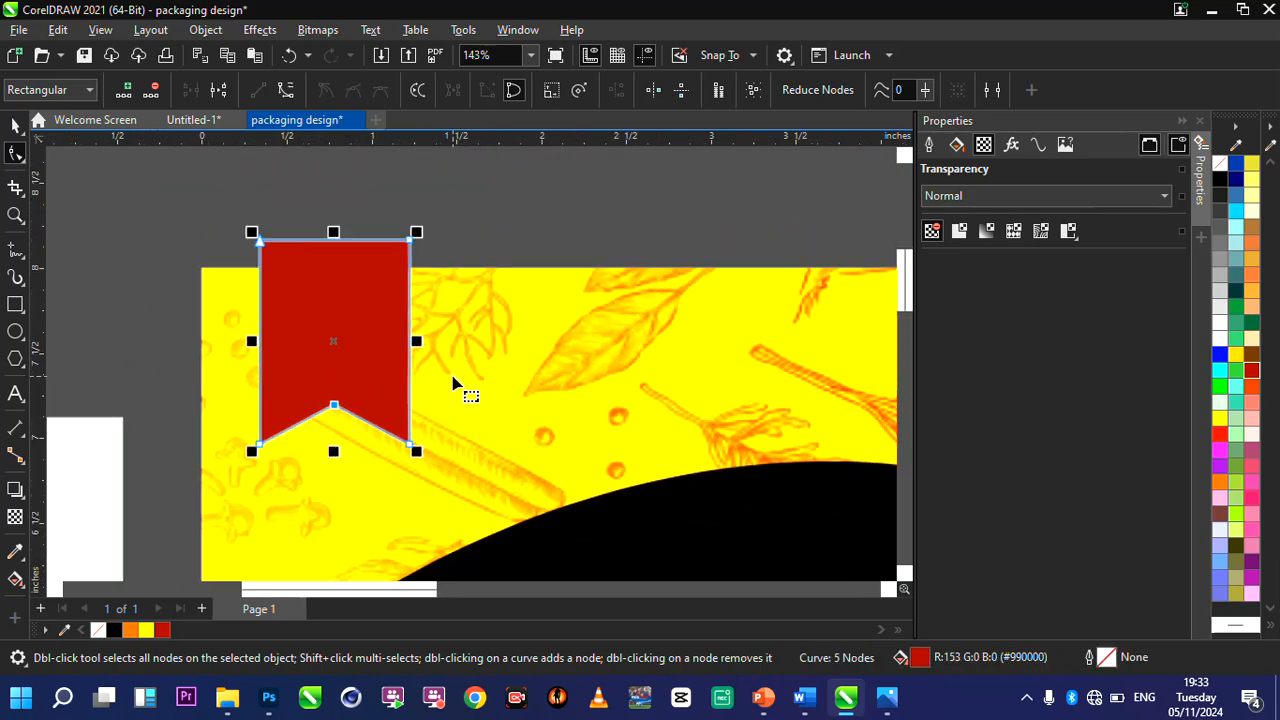
Move the red ribbon slightly upward over the page's top edge, to about Y 7.62 inches.
left_click(14, 126)
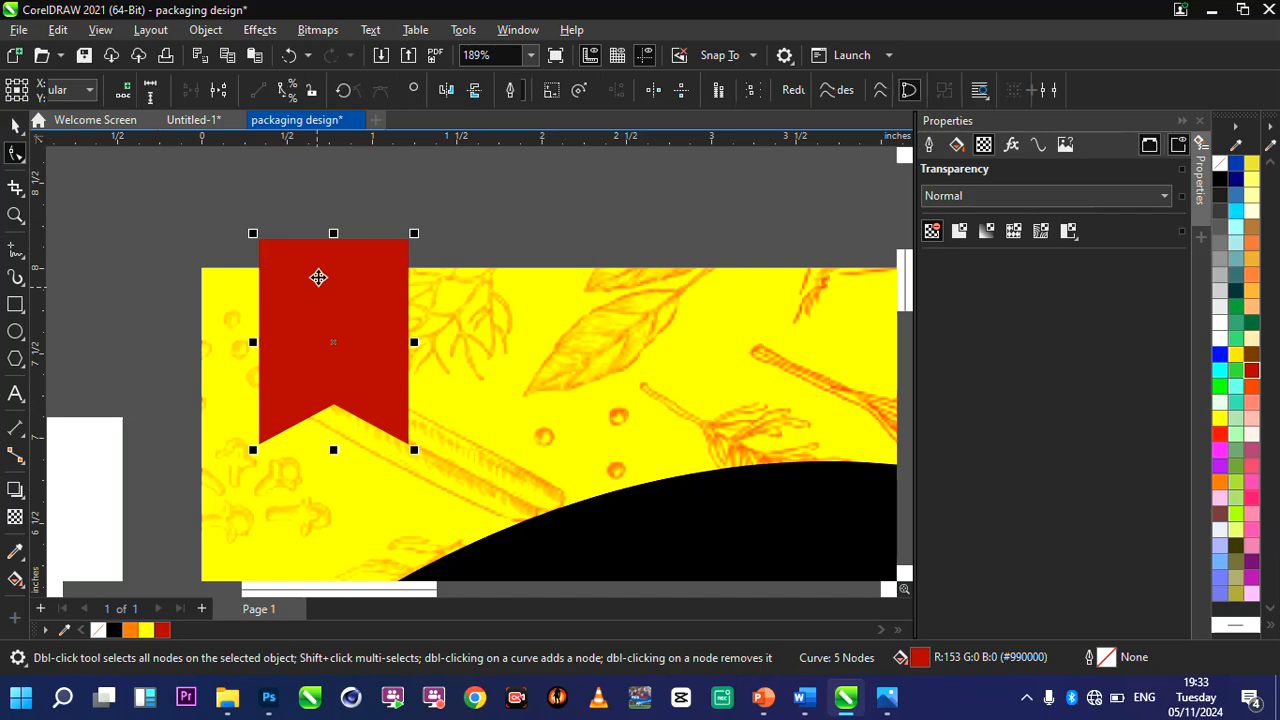
scroll(320, 246, "down", 5)
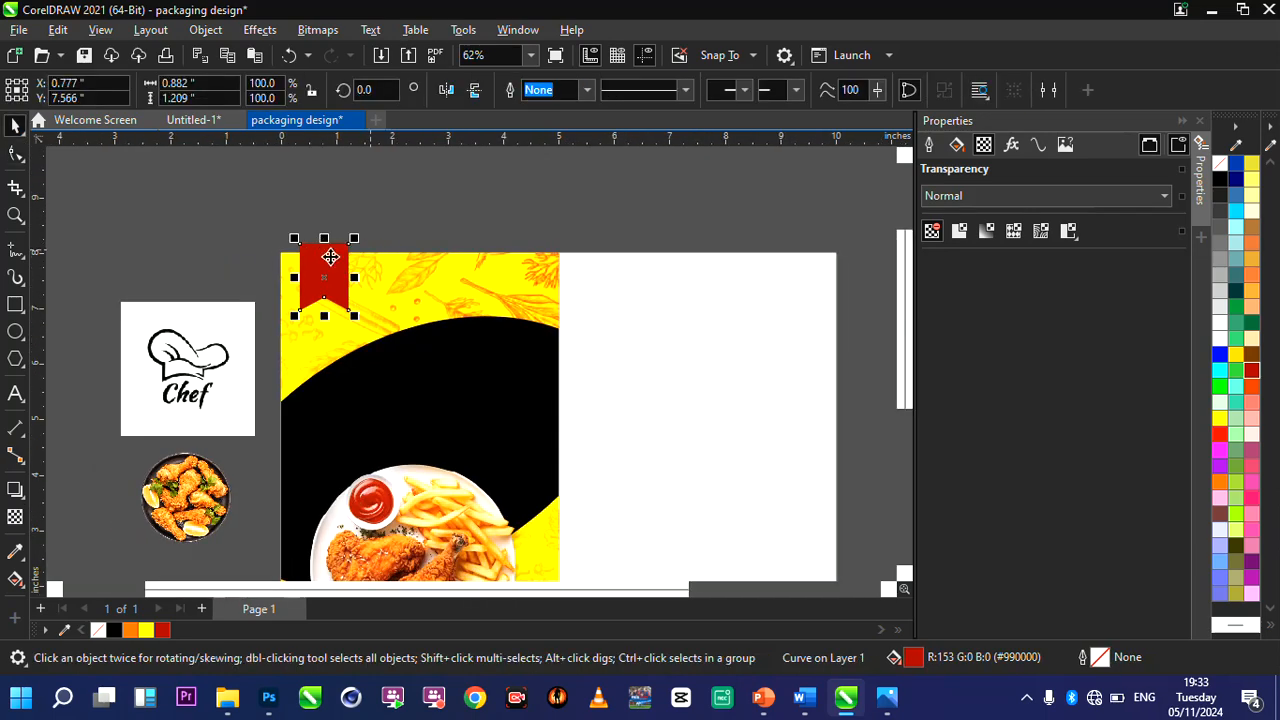
left_click_drag(331, 257, 331, 254)
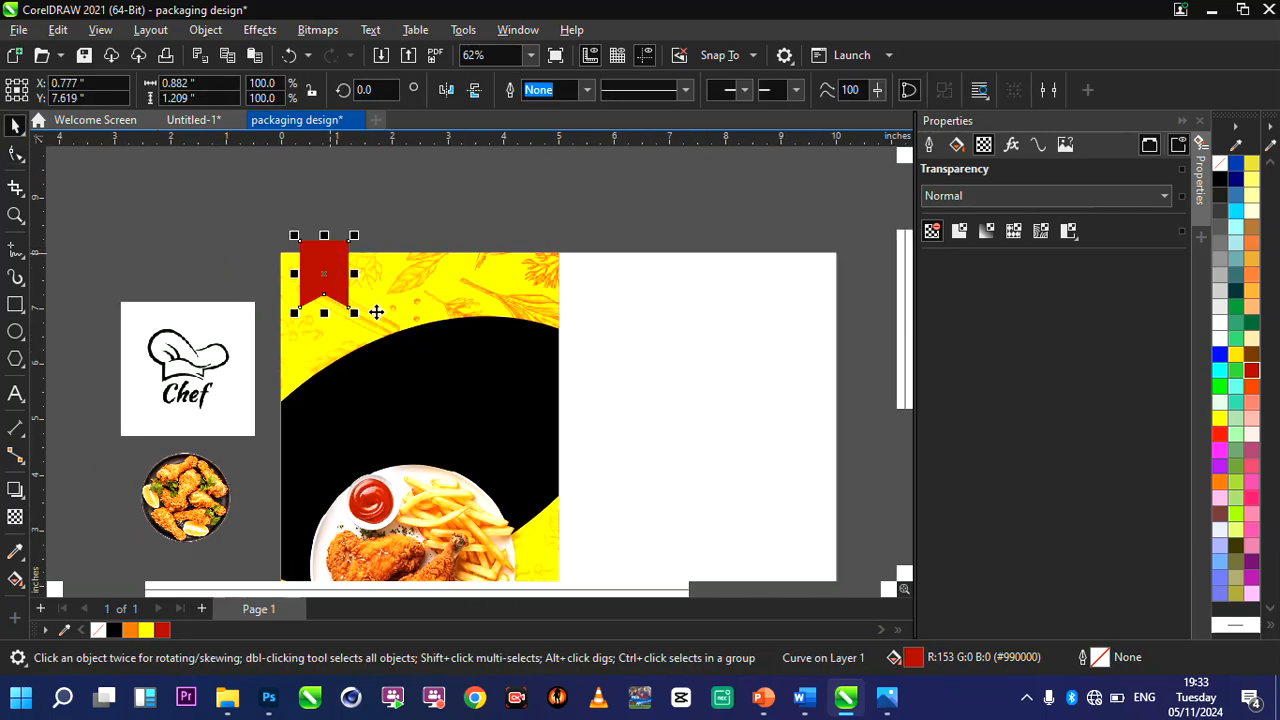
Move the red silk image over the design's upper part and enlarge it proportionally to about 4.75 × 4.29 inches.
scroll(376, 307, "down", 1)
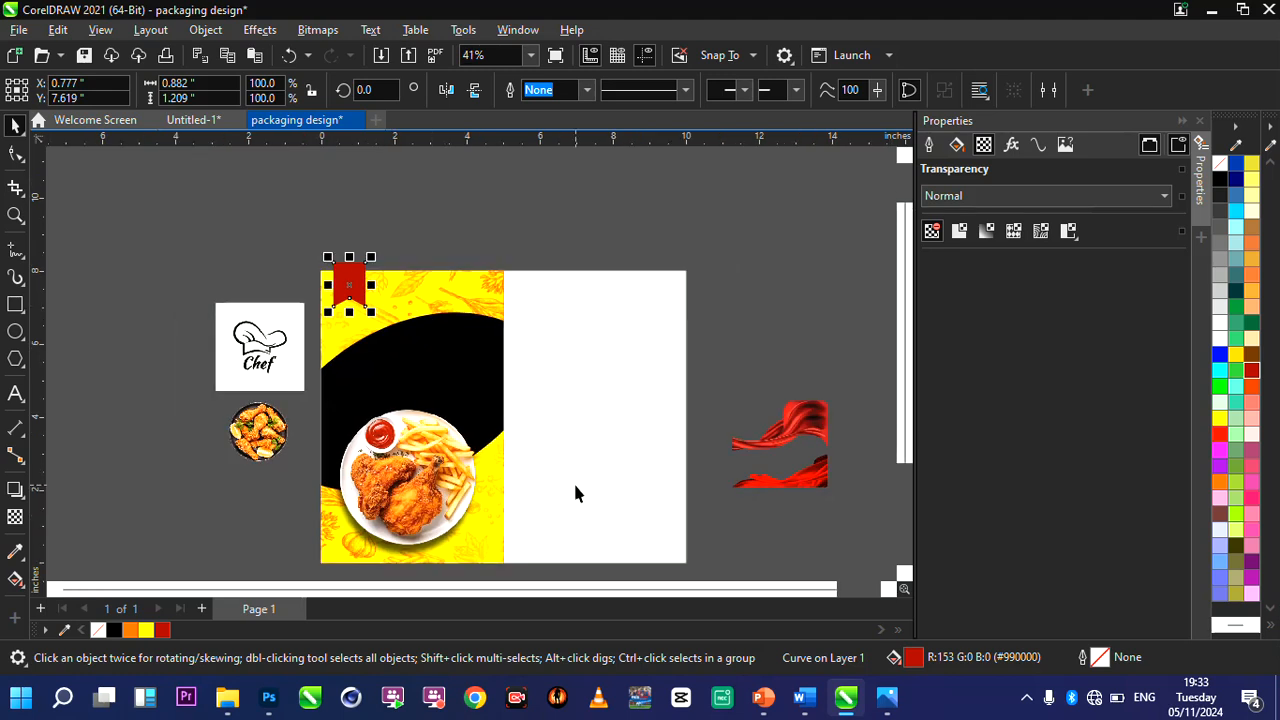
left_click(810, 470)
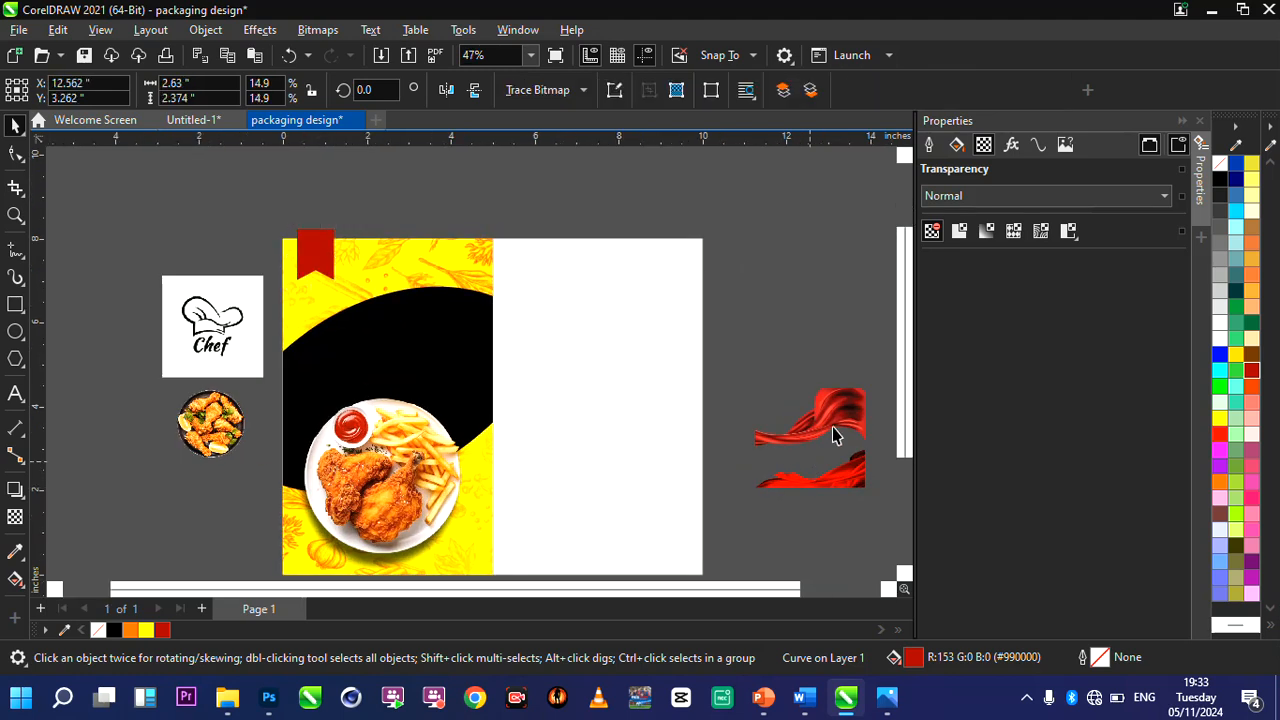
left_click(832, 427)
left_click_drag(832, 427, 355, 220)
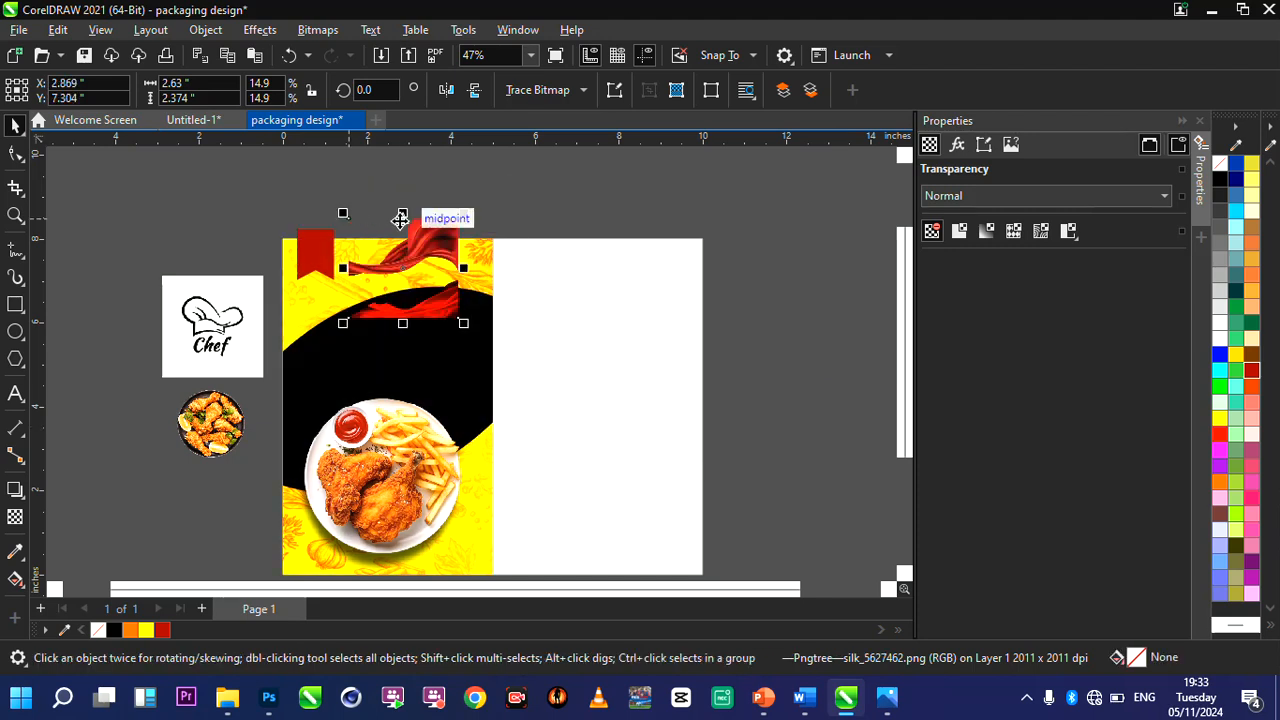
scroll(417, 270, "up", 2)
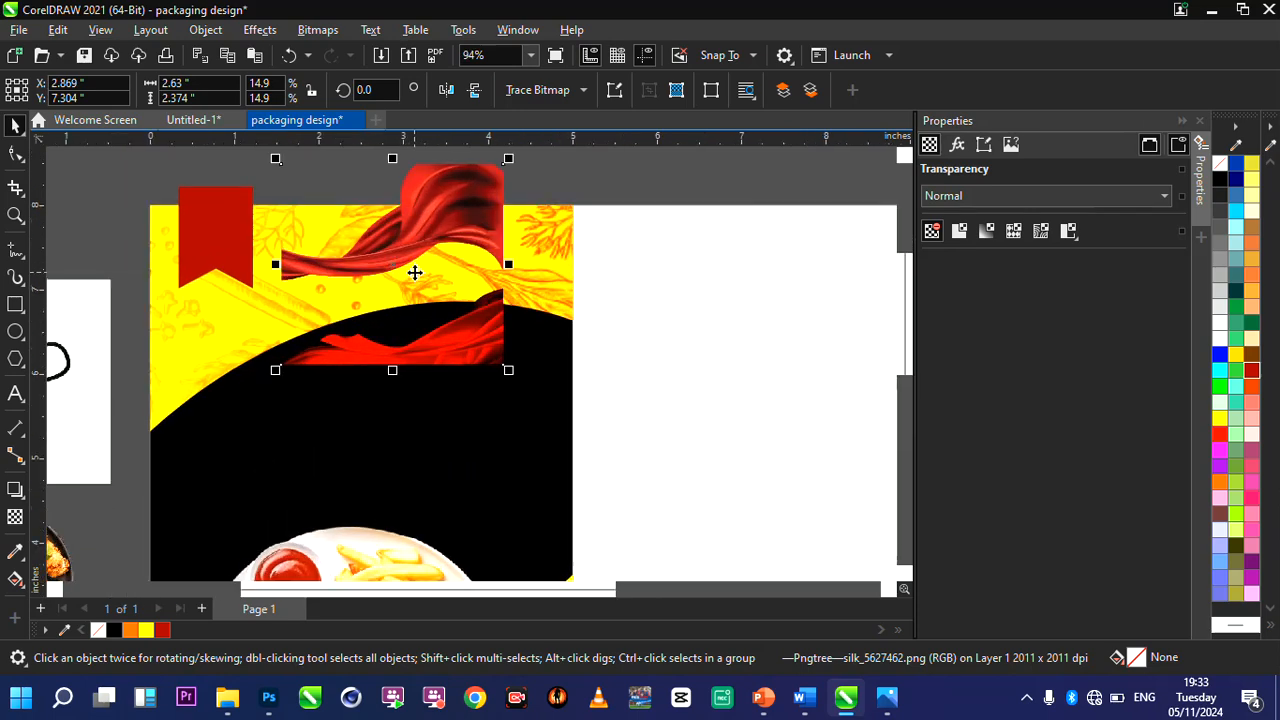
left_click_drag(504, 366, 762, 548)
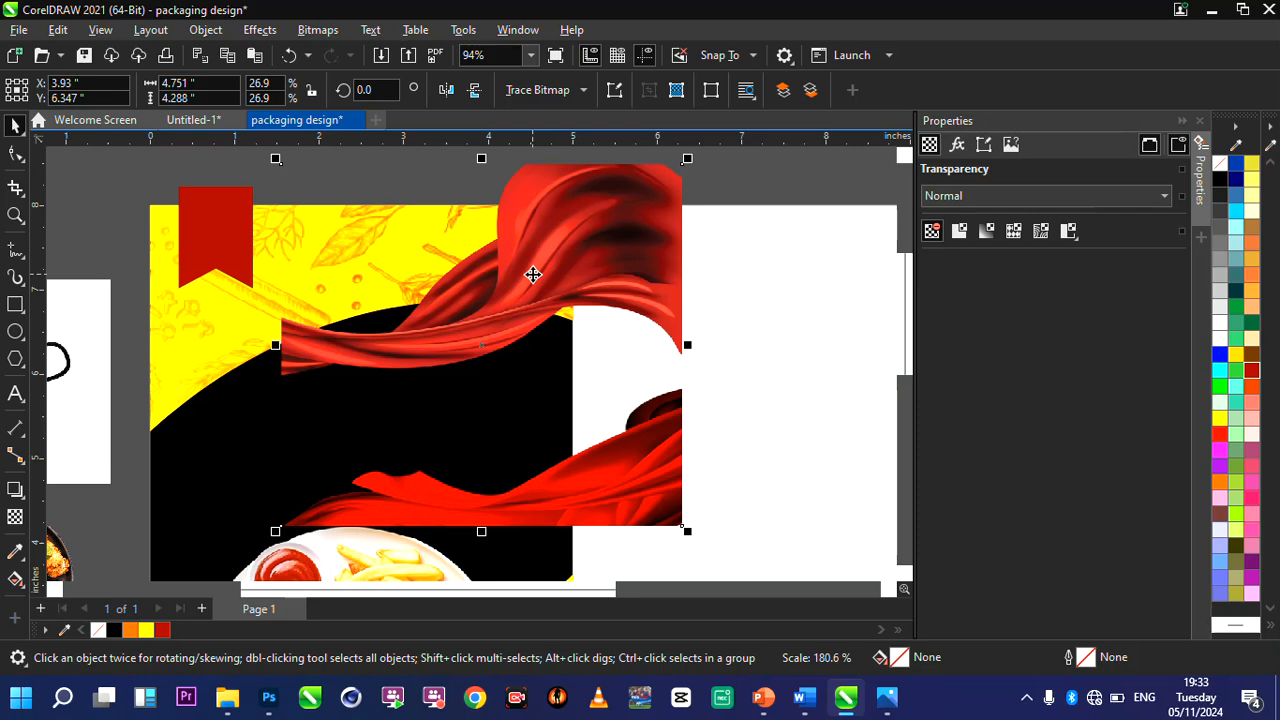
PowerClip the red silk image inside the notched red ribbon.
right_click(606, 337)
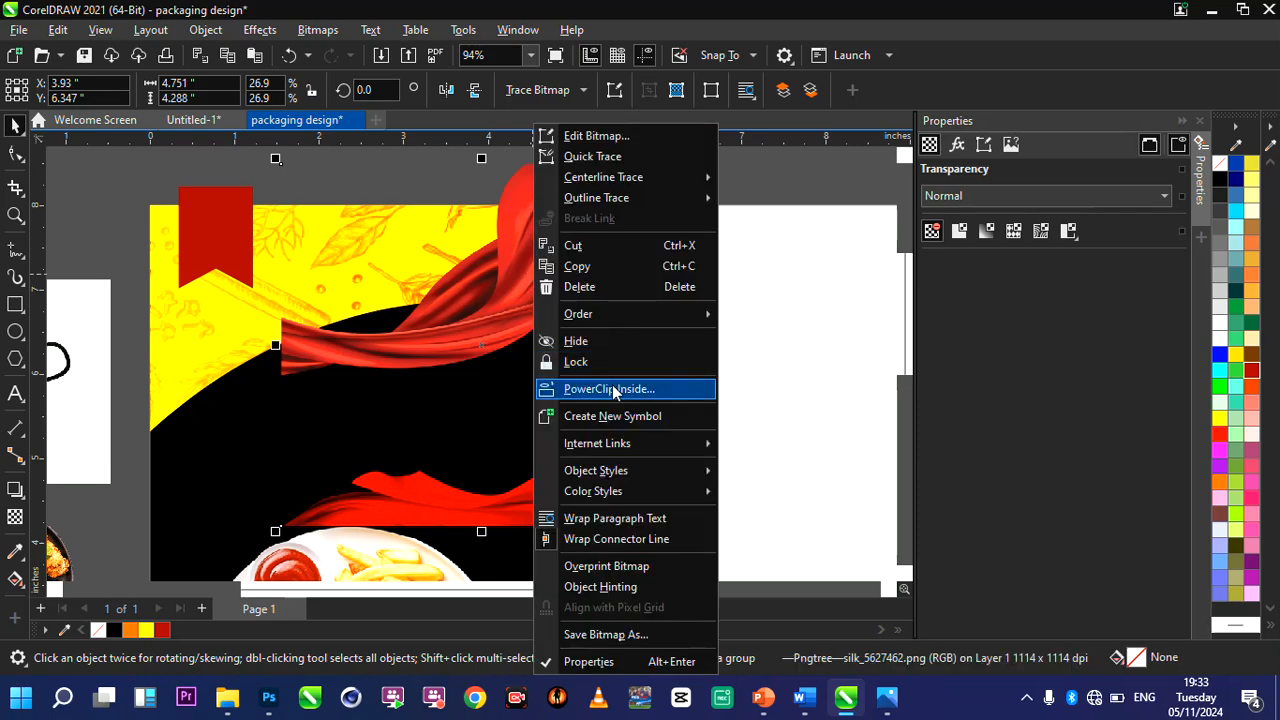
left_click(609, 389)
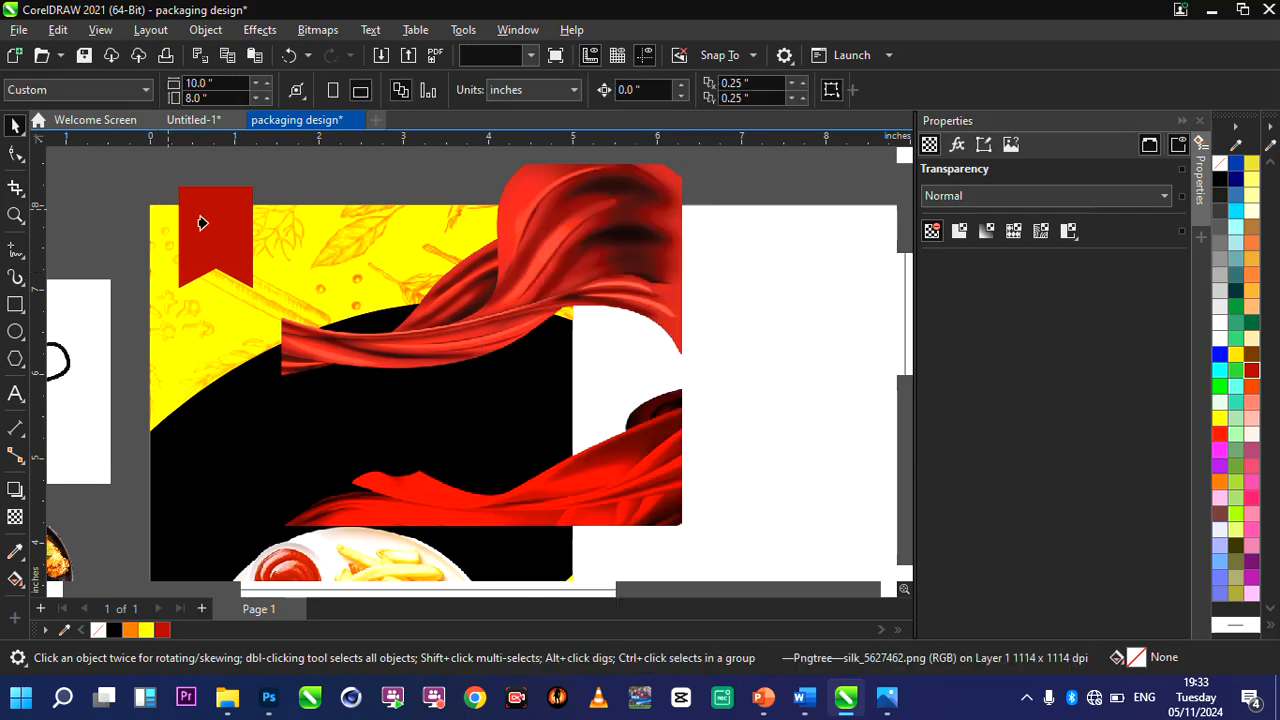
left_click(201, 222)
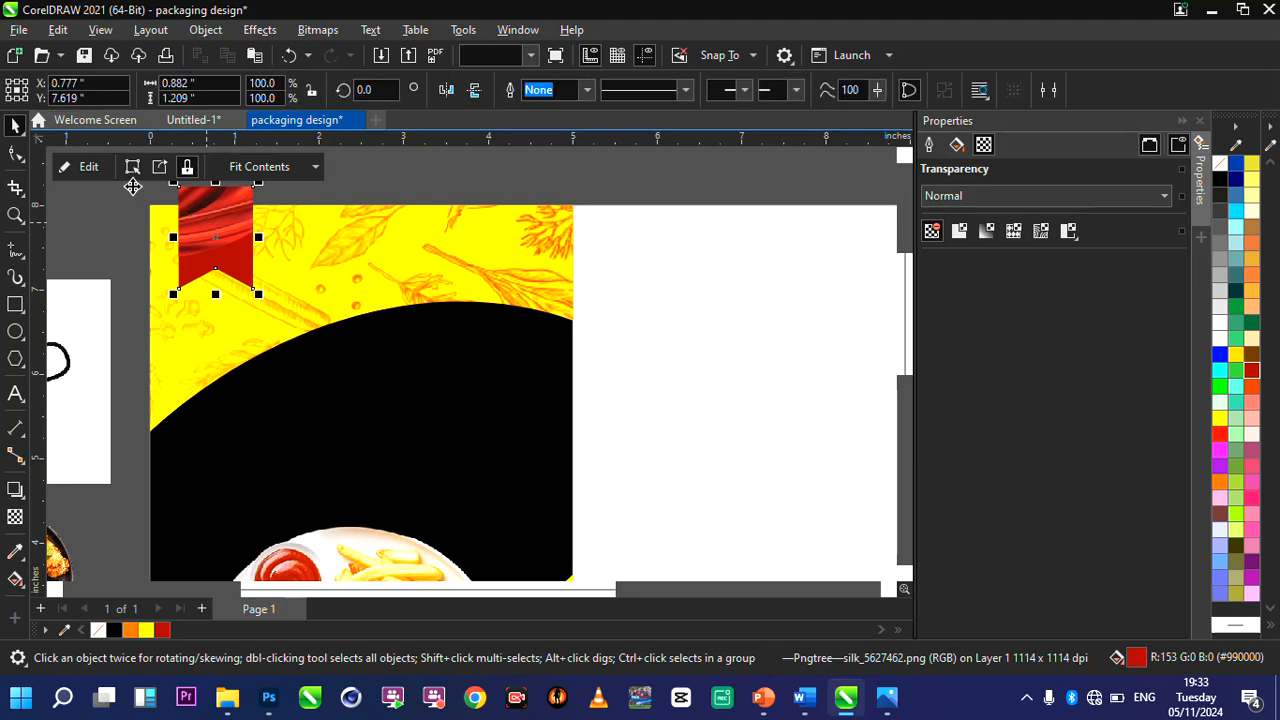
Edit the ribbon's PowerClip contents and move the silk image to about X -0.17, Y 6.54 inches so its folds cover the ribbon.
left_click(85, 167)
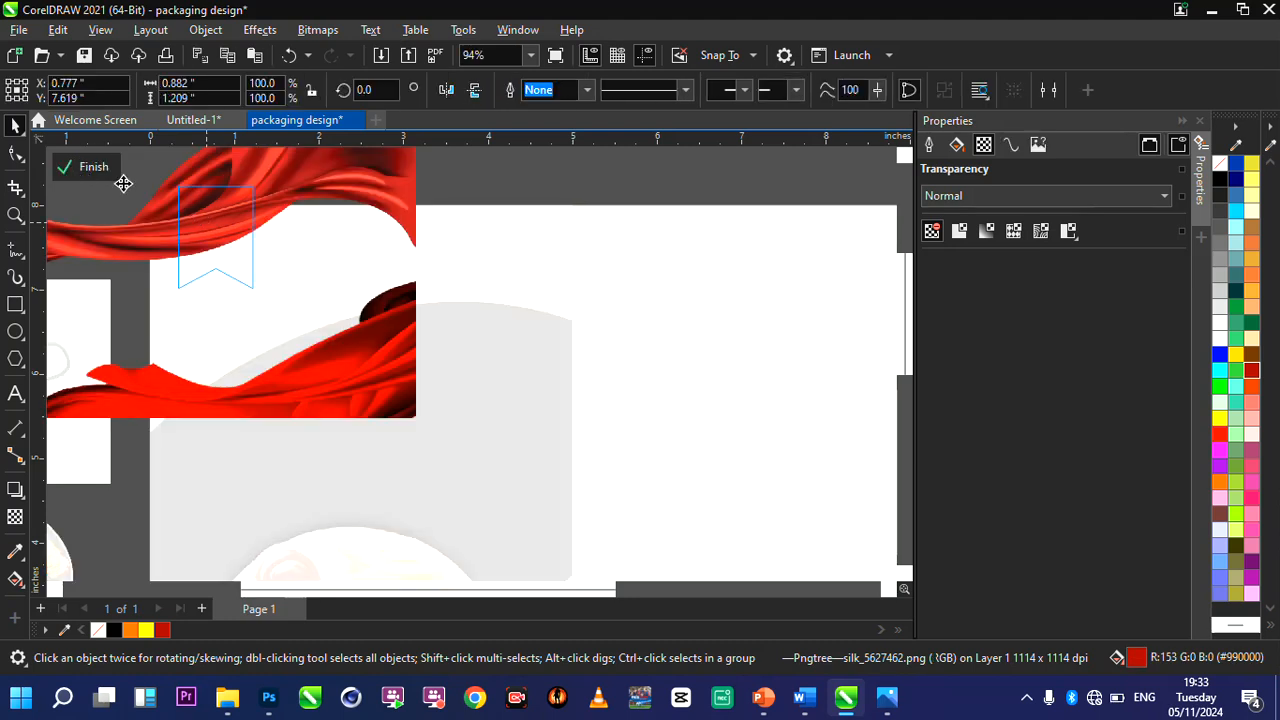
left_click(239, 171)
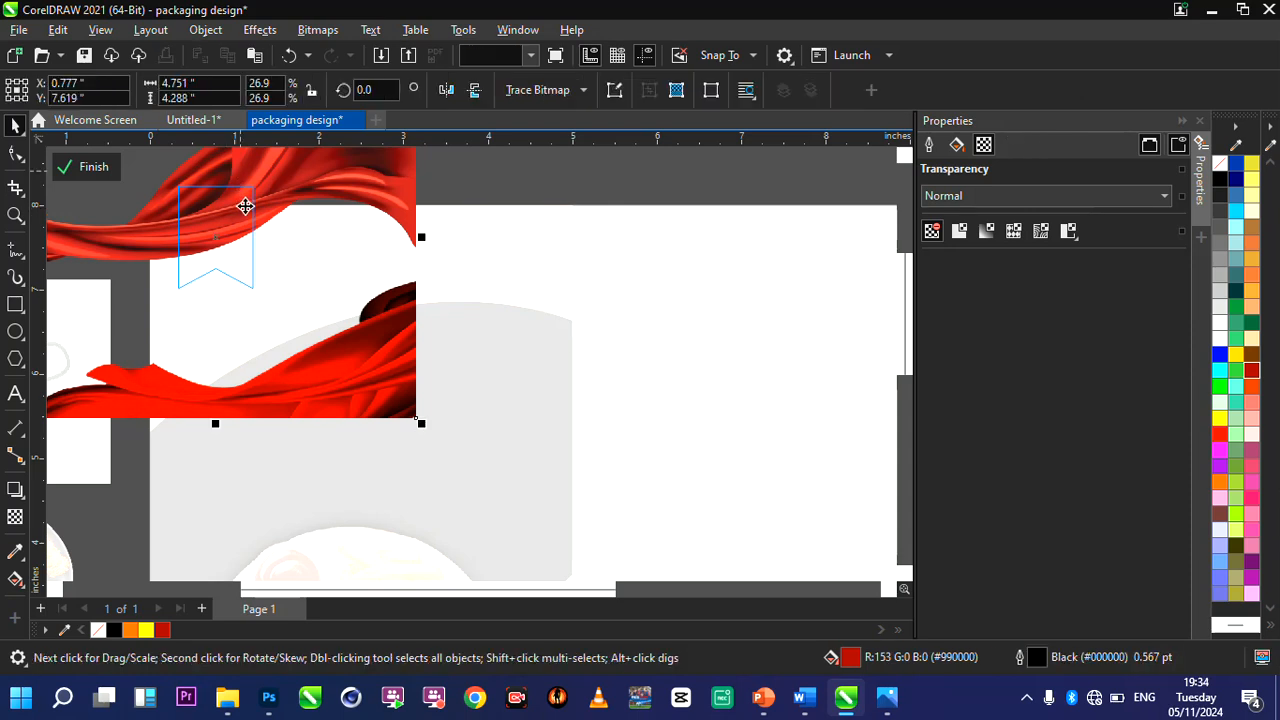
left_click_drag(266, 189, 278, 230)
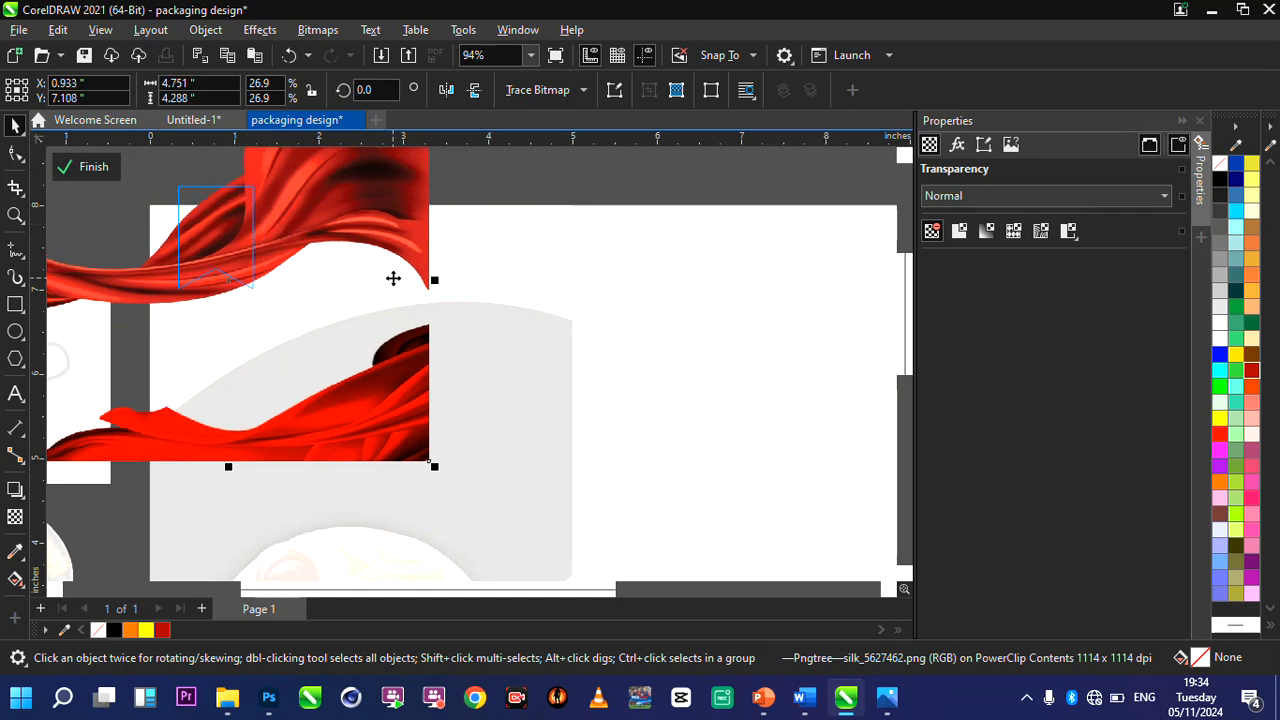
scroll(393, 278, "down", 2)
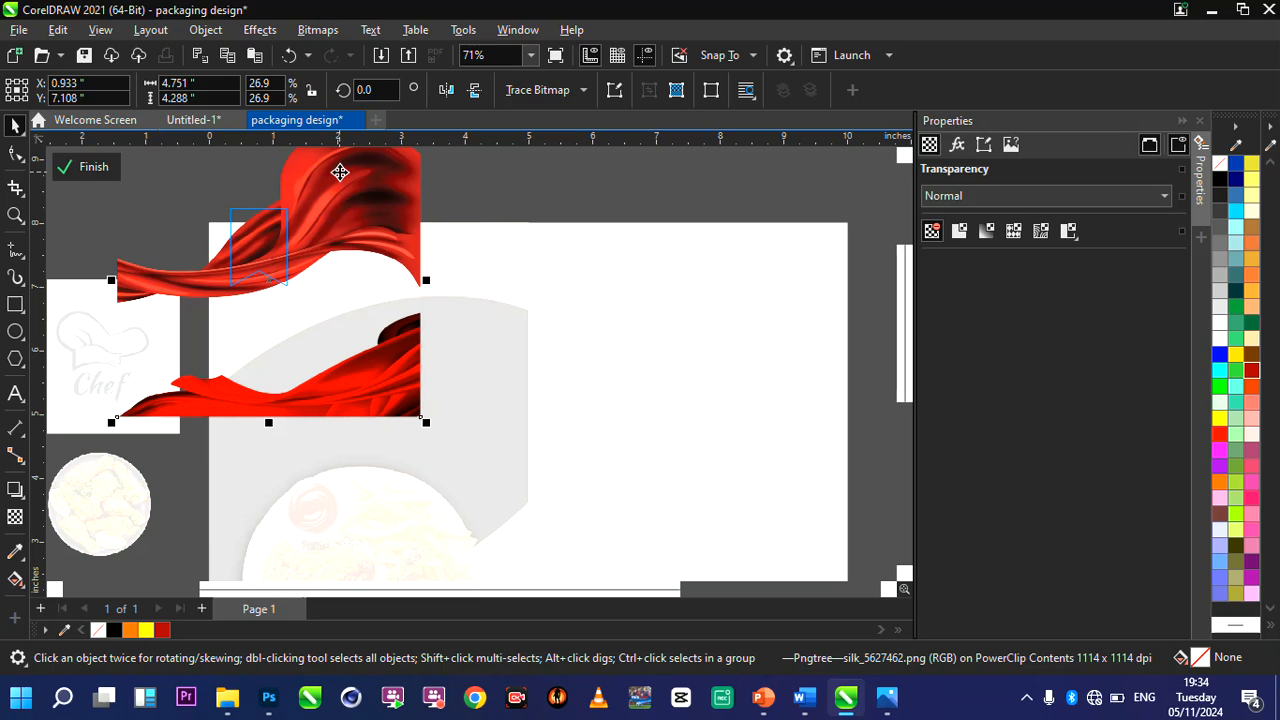
left_click_drag(298, 203, 252, 233)
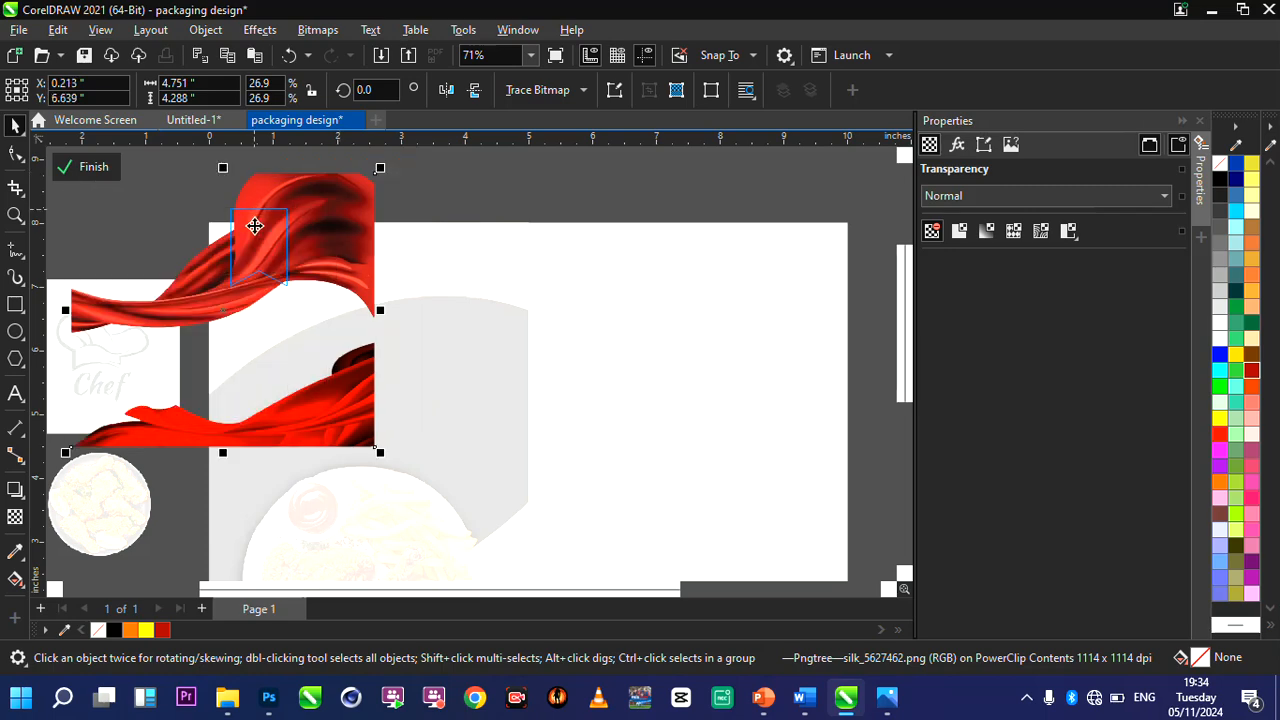
scroll(294, 212, "up", 3)
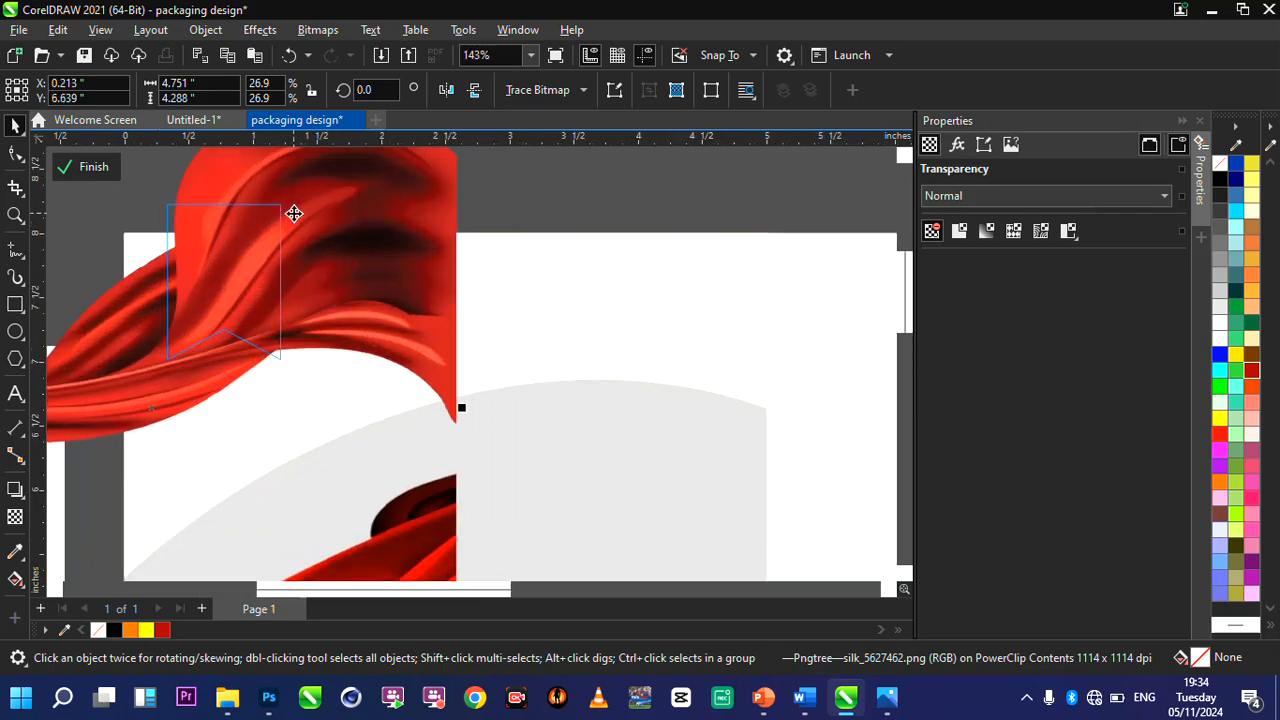
left_click_drag(261, 224, 245, 226)
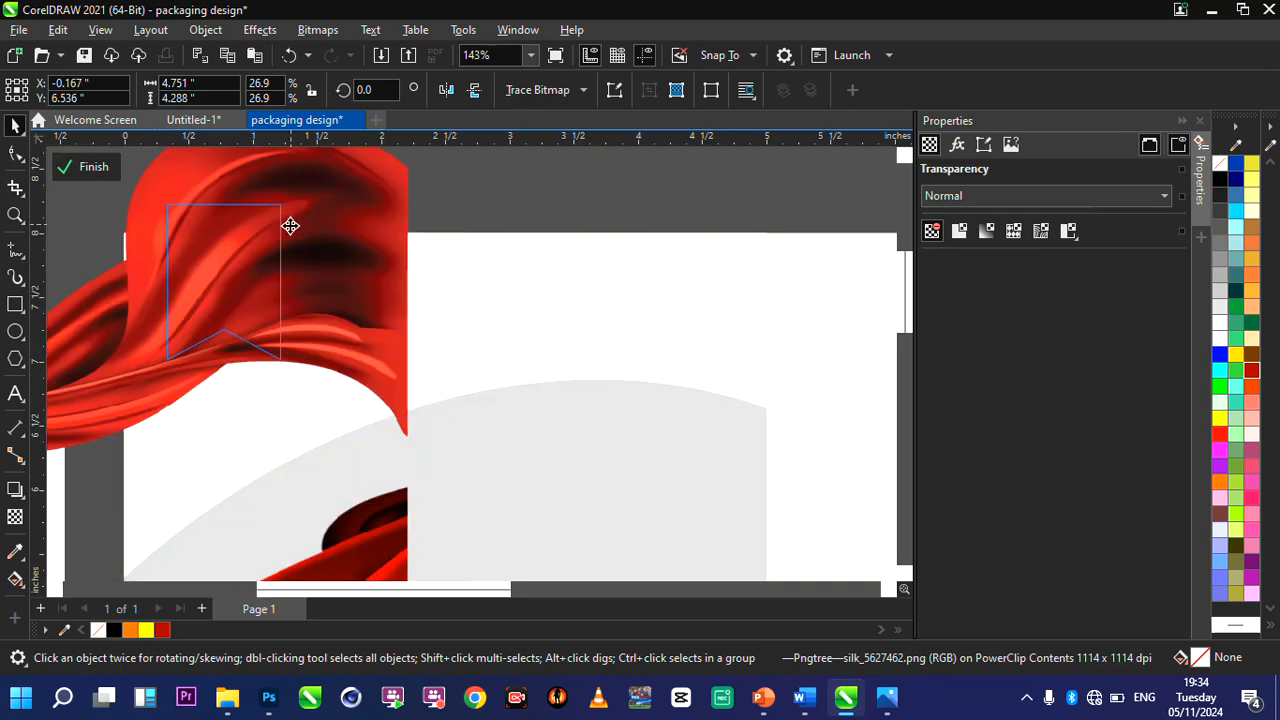
Apply a Gaussian Blur to the silk image inside the ribbon, setting the radius to about 25.1 pixels.
left_click(290, 220)
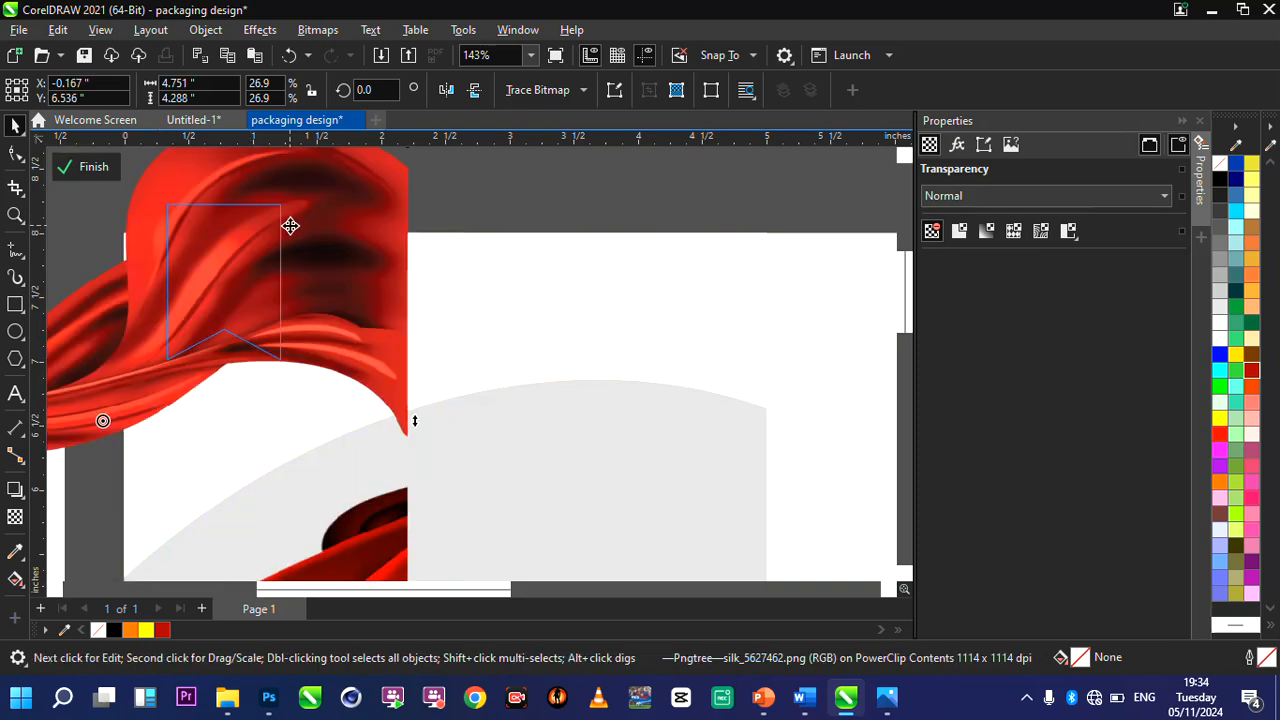
left_click(262, 32)
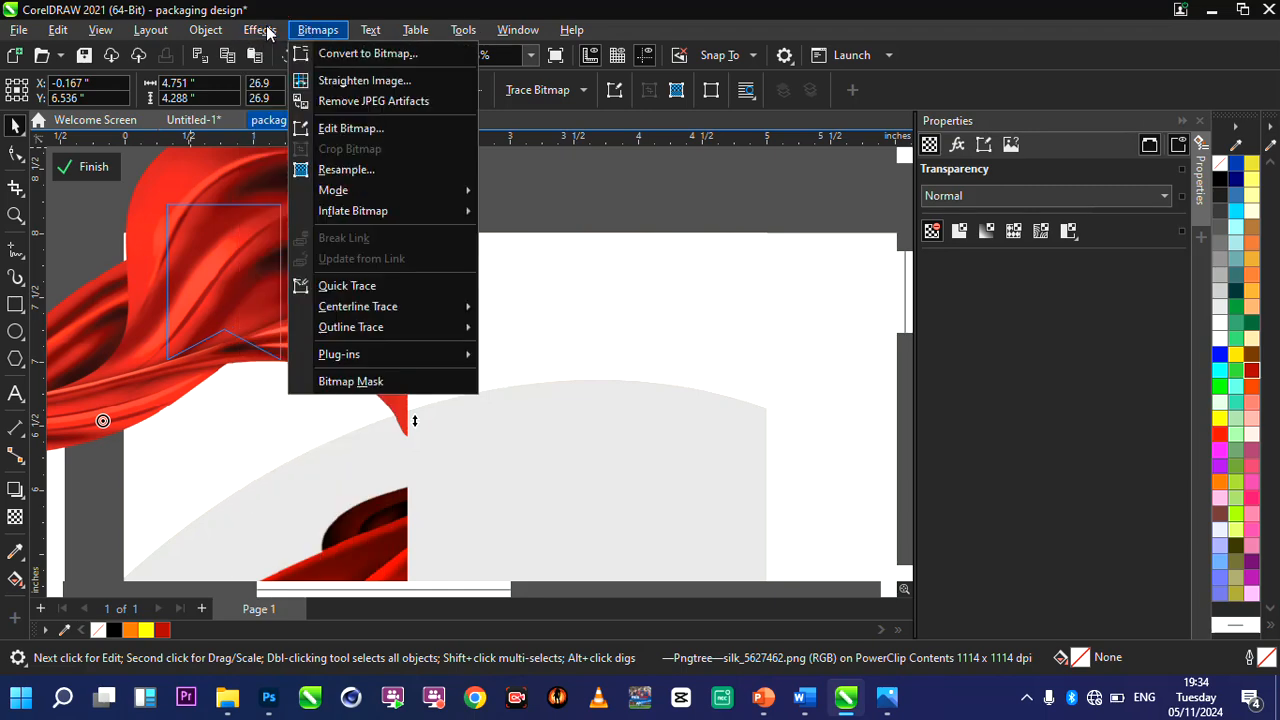
left_click(268, 32)
left_click(267, 33)
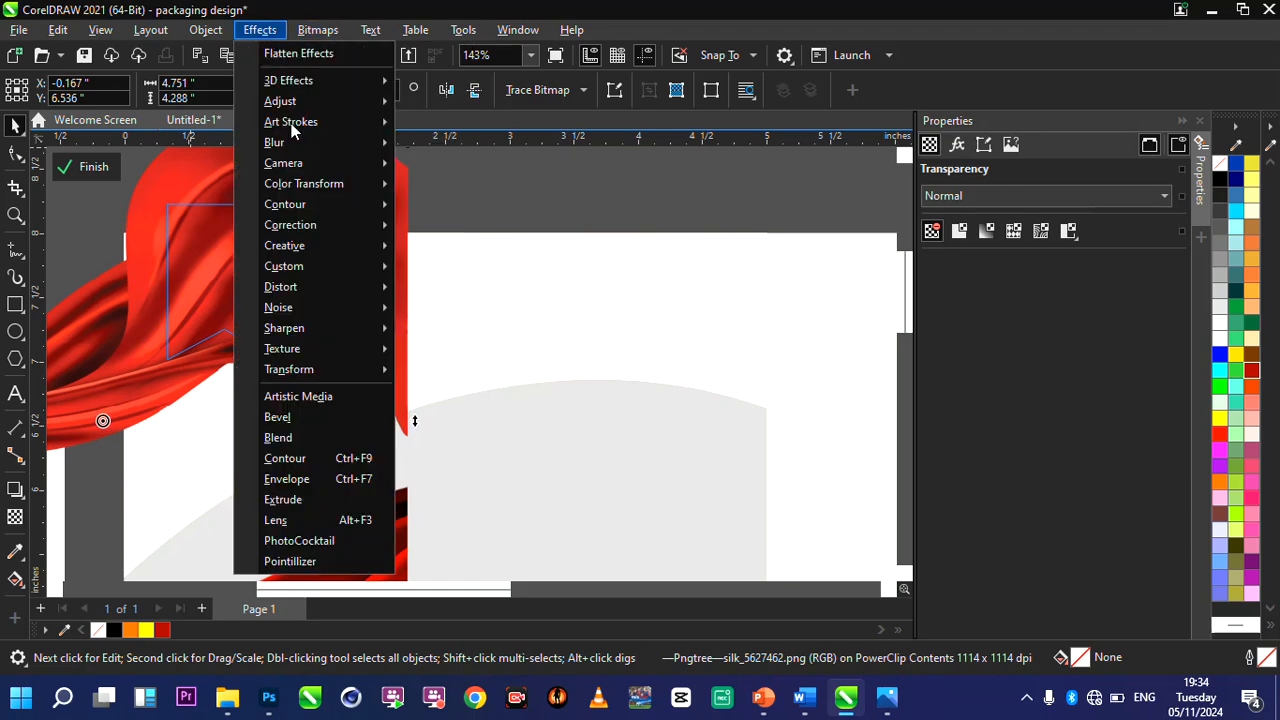
mouse_move(297, 143)
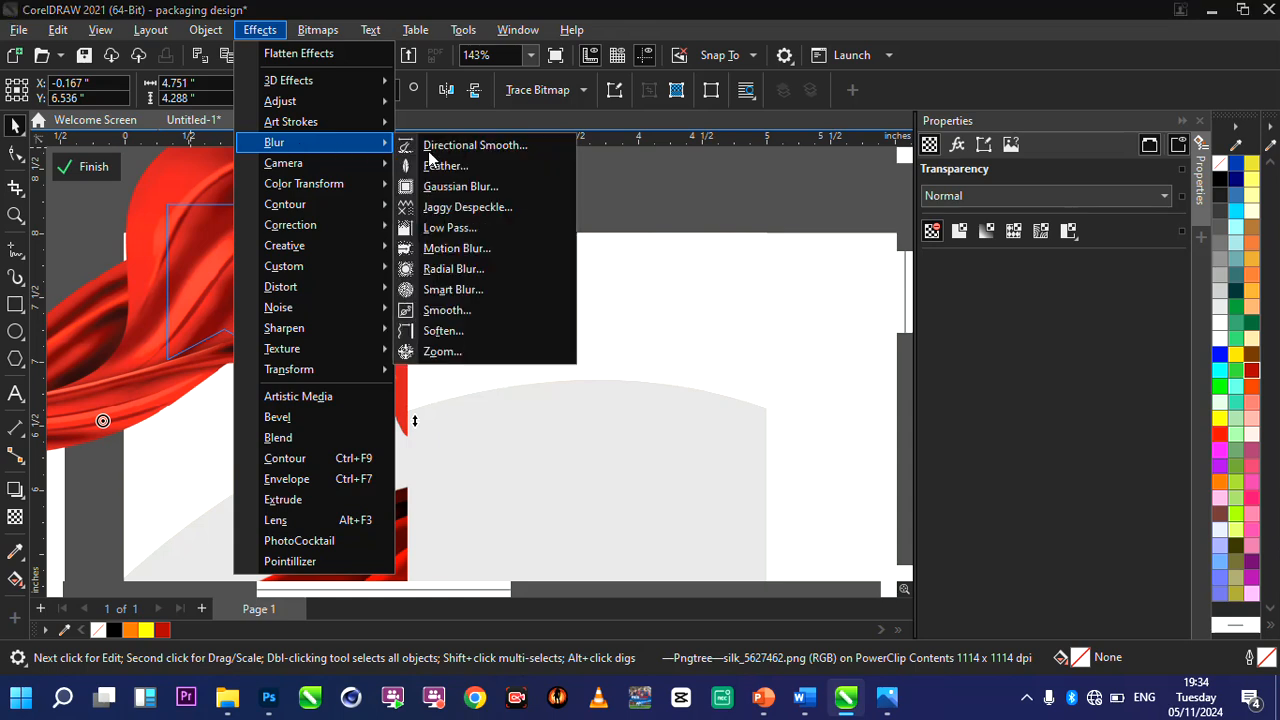
left_click(472, 186)
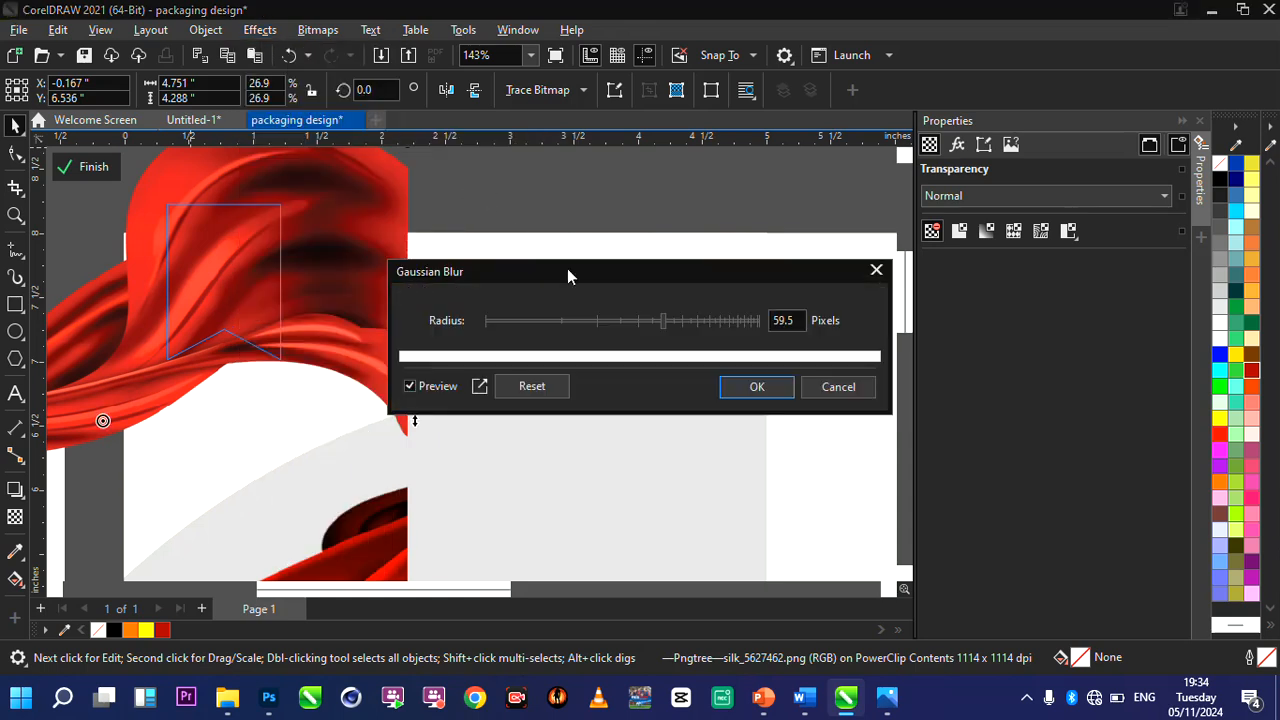
left_click_drag(567, 276, 764, 270)
left_click(765, 314)
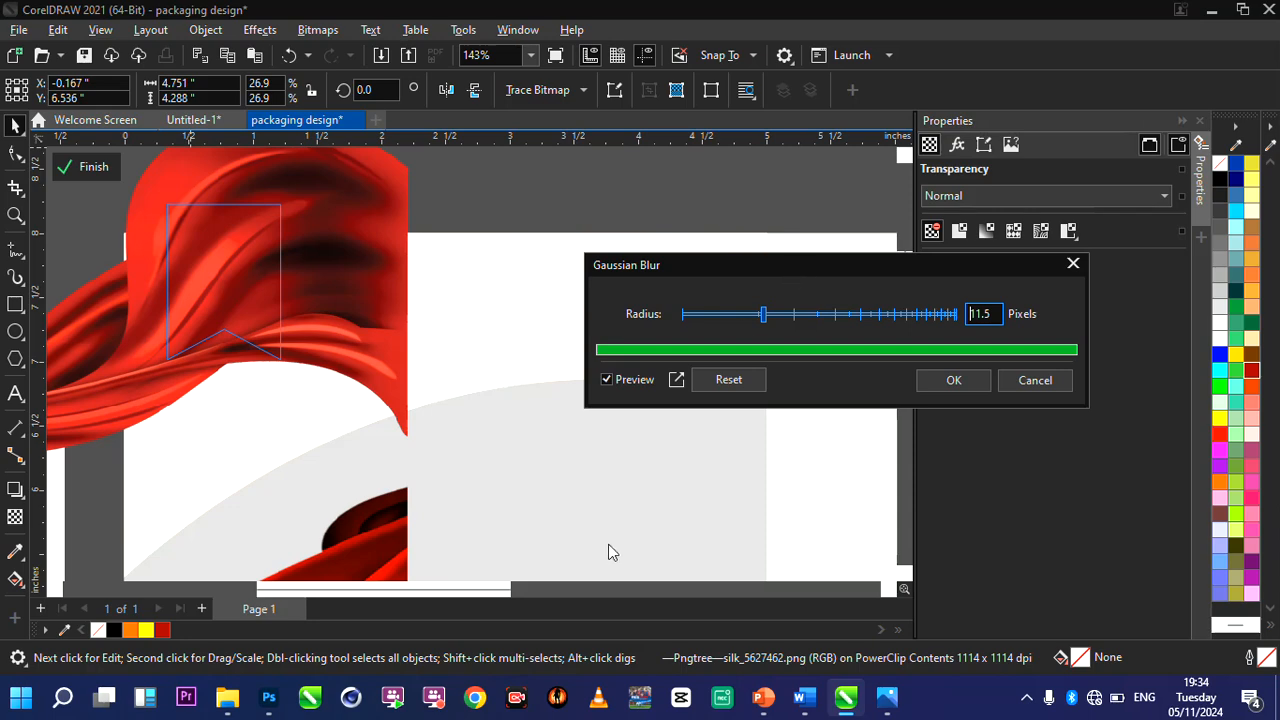
left_click(795, 314)
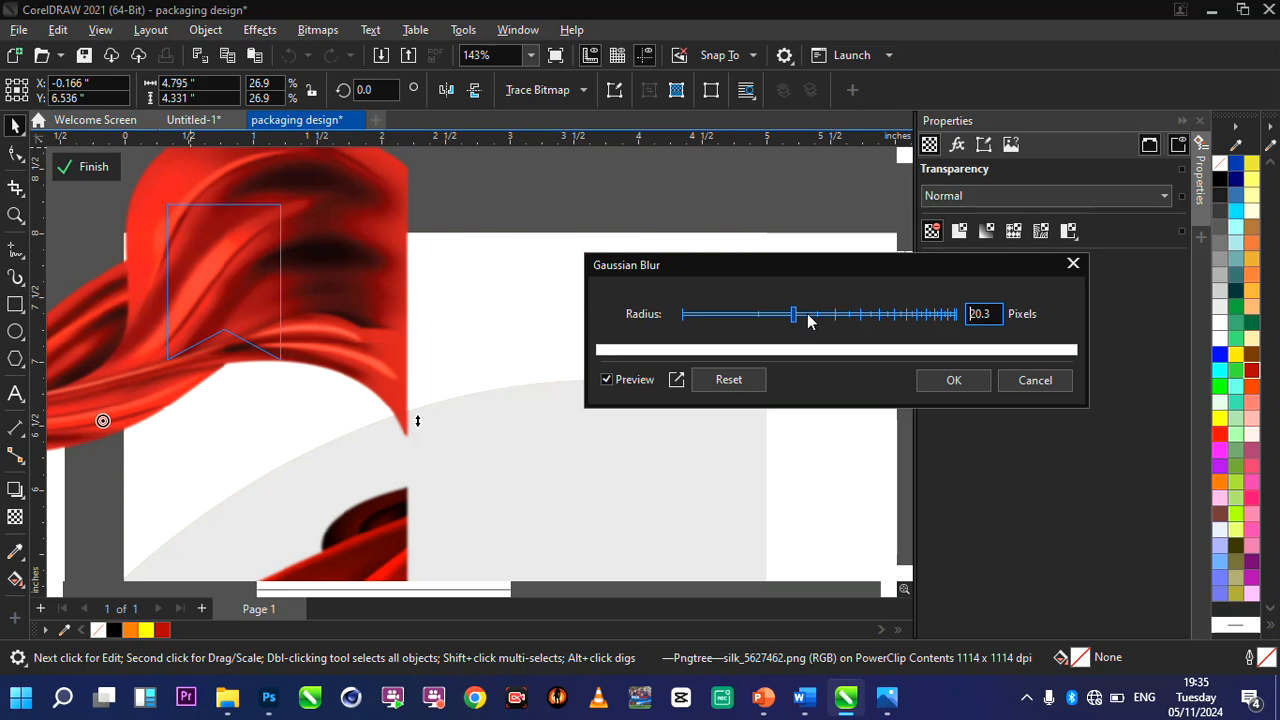
left_click(806, 314)
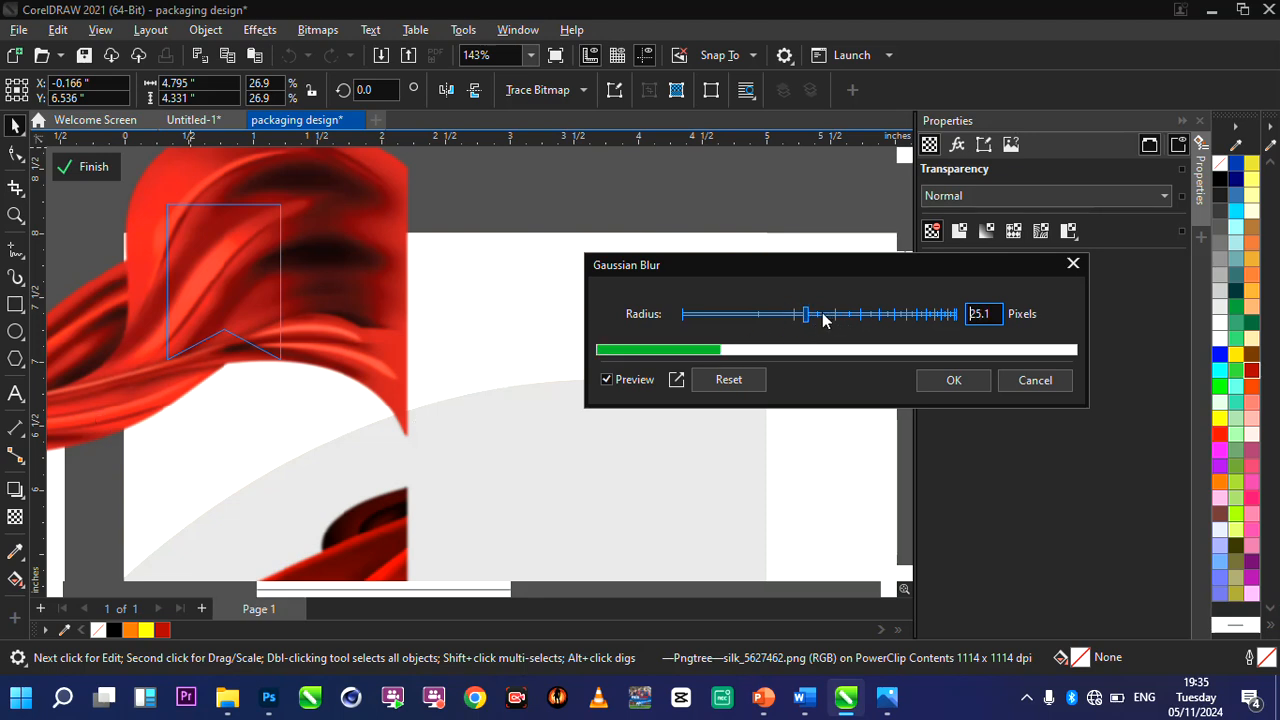
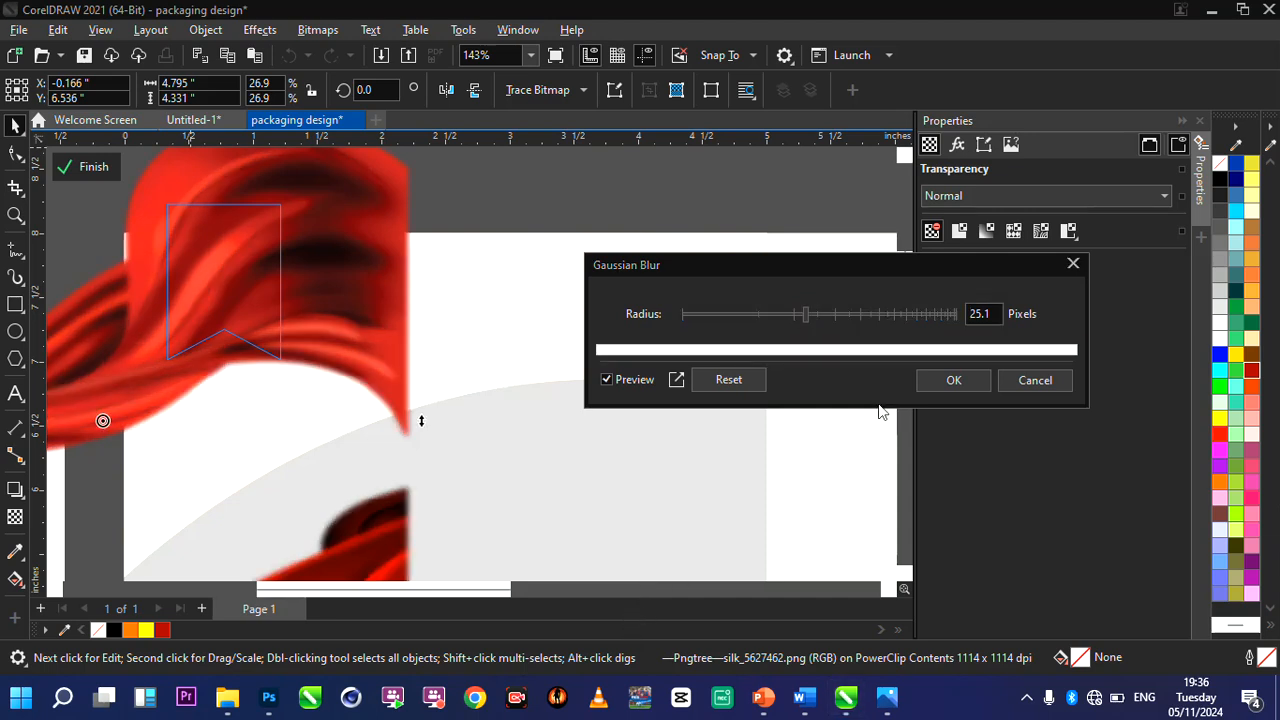
Apply the Gaussian Blur of 25.1 pixels to the silk image and finish editing the ribbon's PowerClip contents.
left_click_drag(832, 266, 783, 216)
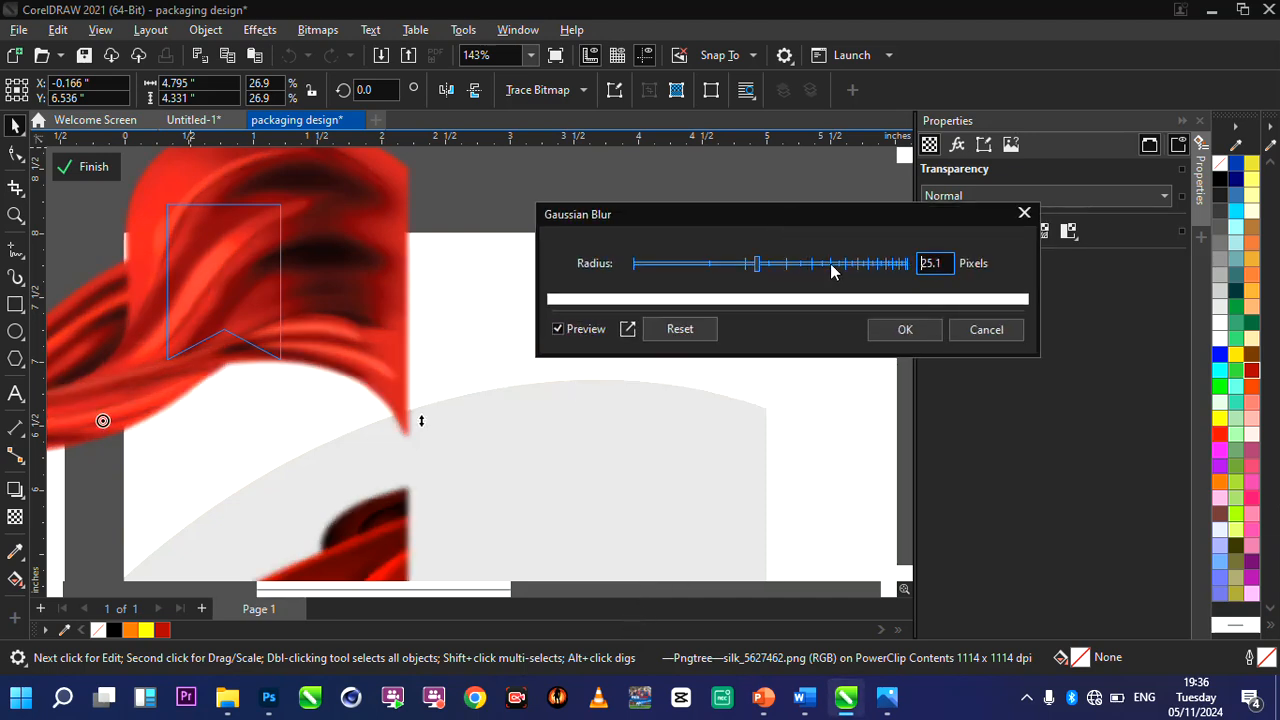
left_click(896, 334)
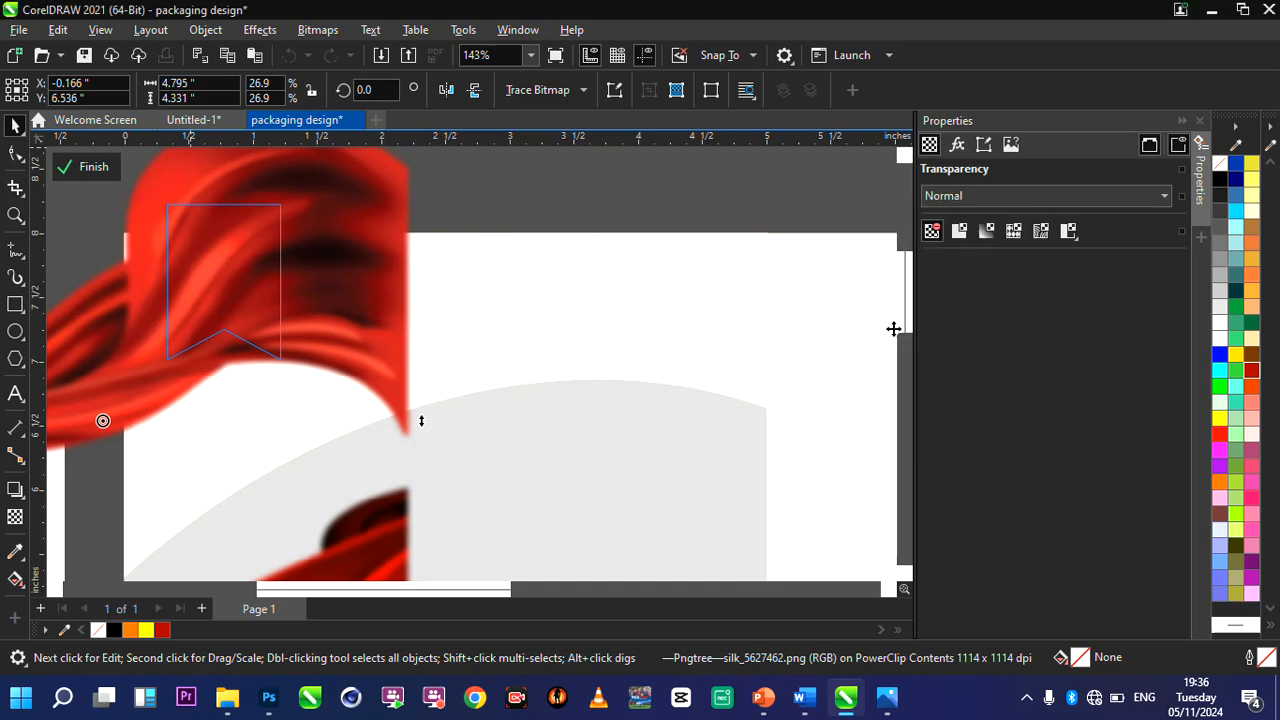
left_click(89, 168)
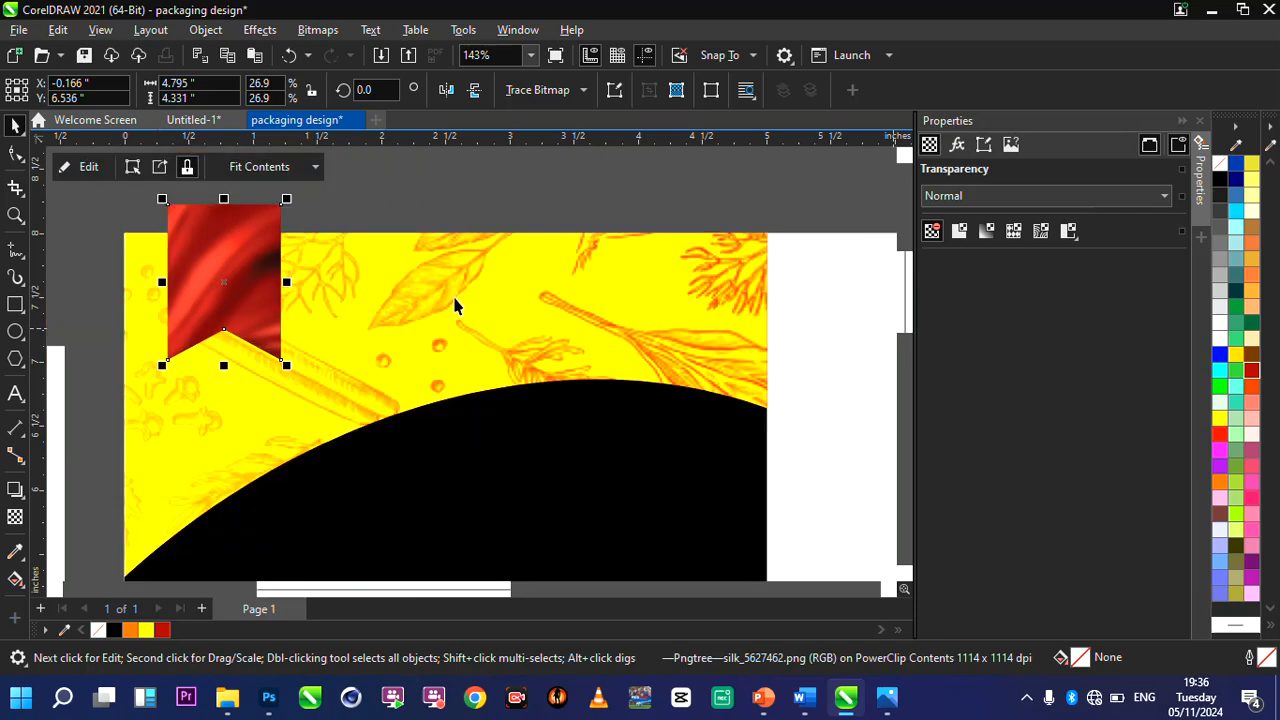
PowerClip the silk-textured red ribbon inside the spice-patterned rectangle so its upper end is trimmed at the page edge.
right_click(233, 246)
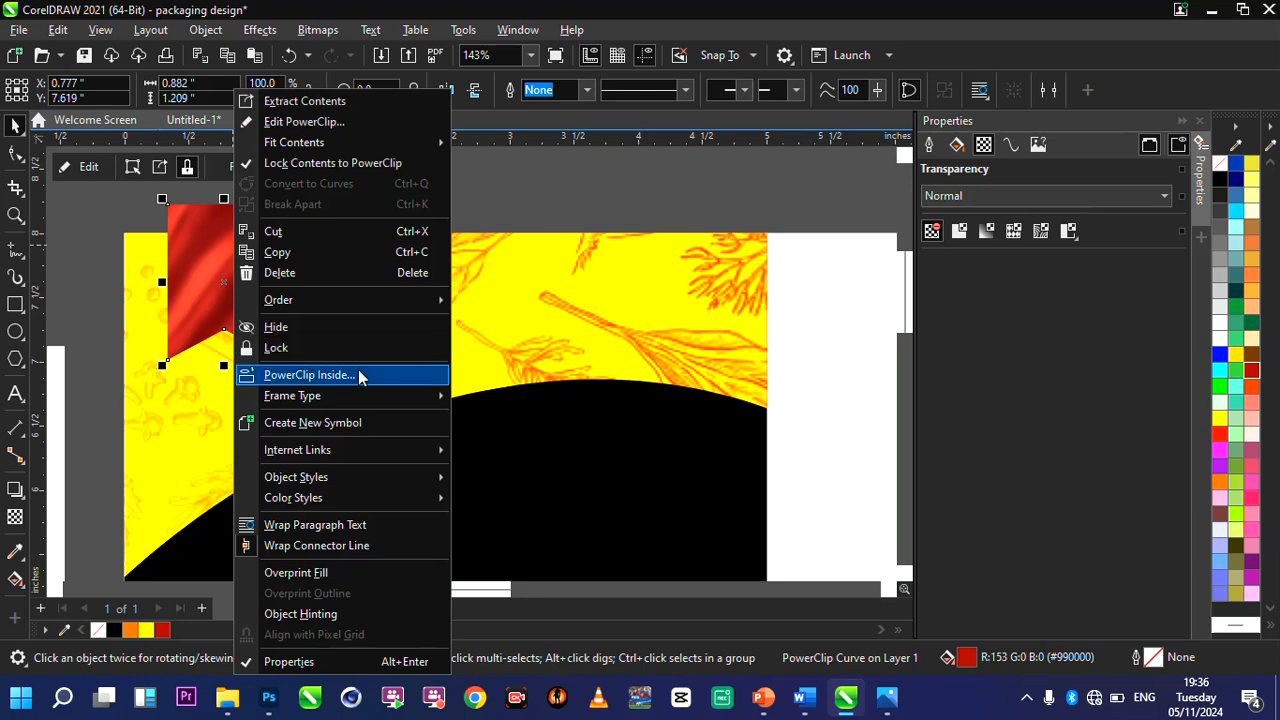
key("Escape")
key("Escape")
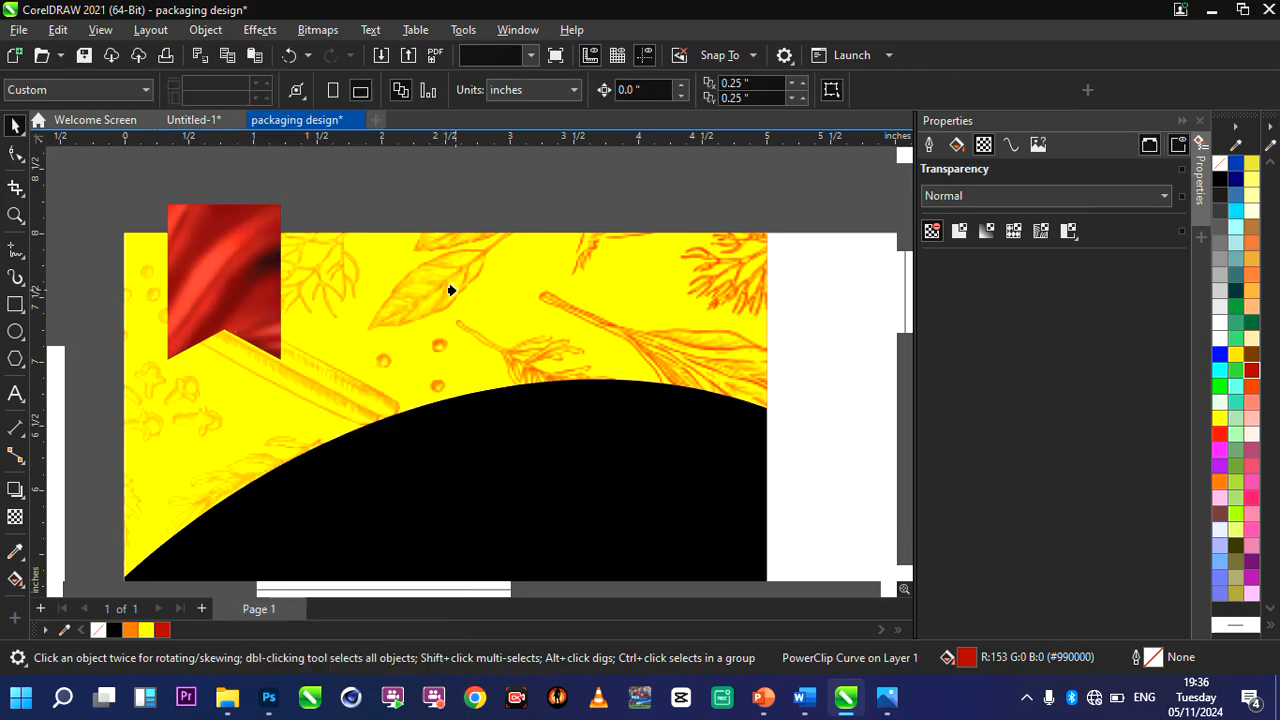
left_click(451, 290)
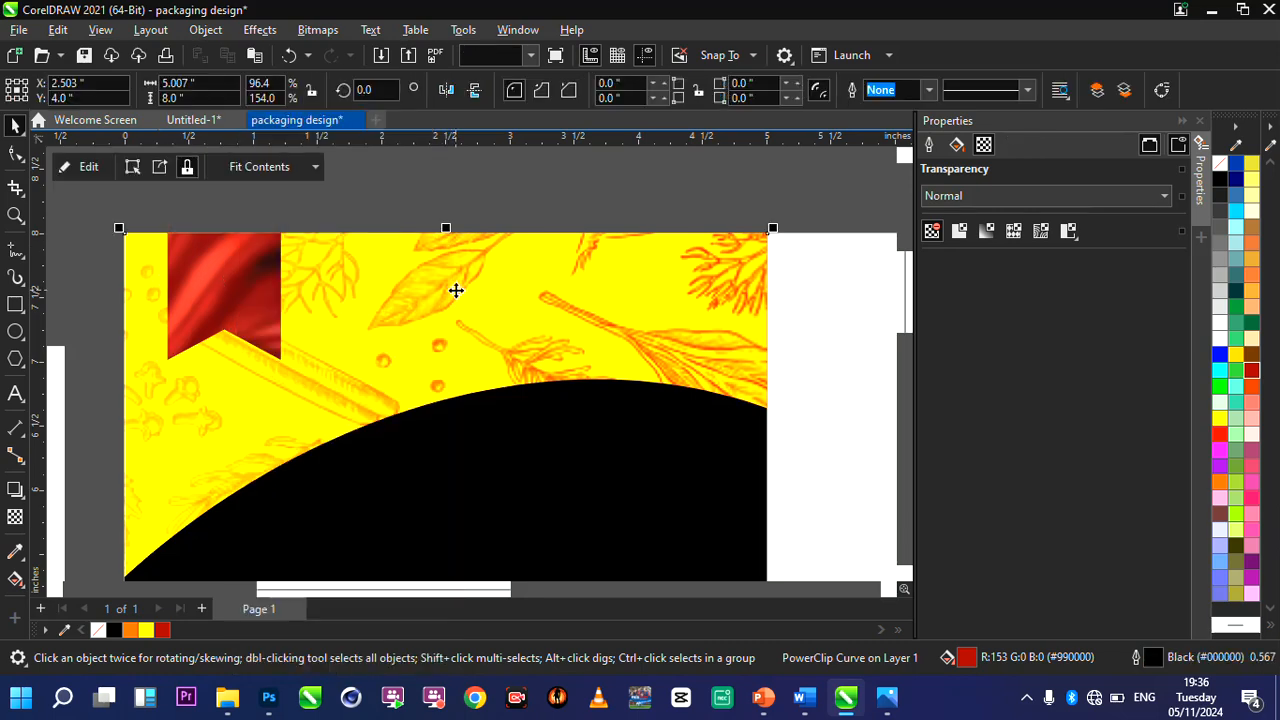
Move the Chef logo image beside the page's spice-patterned panel, to about X -1.26, Y 5.96 inches.
double_click(18, 216)
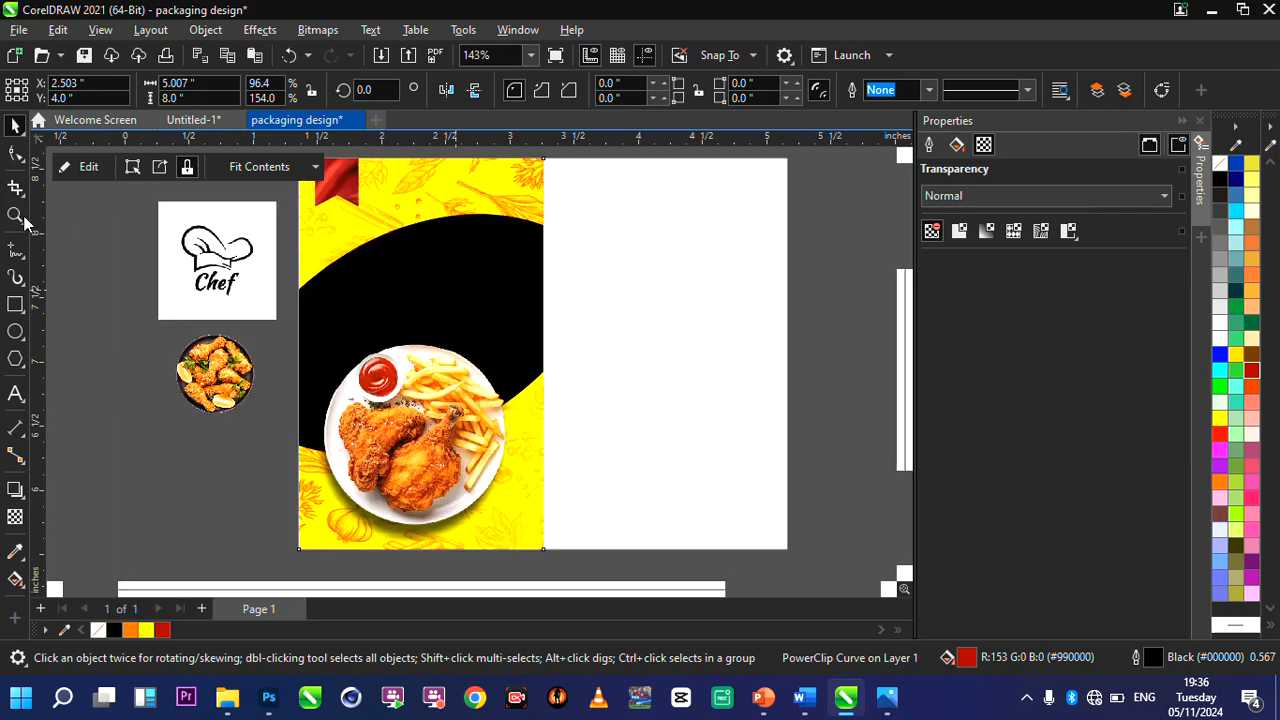
left_click(18, 216)
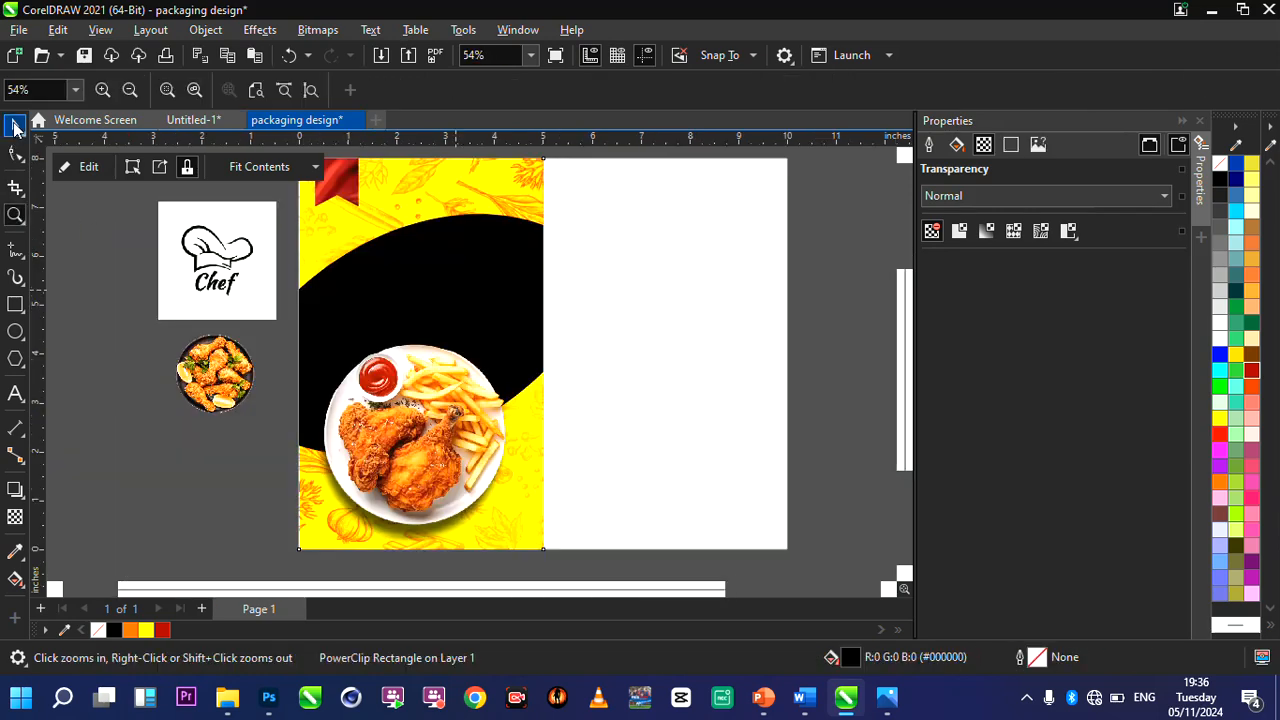
key("space")
left_click(228, 248)
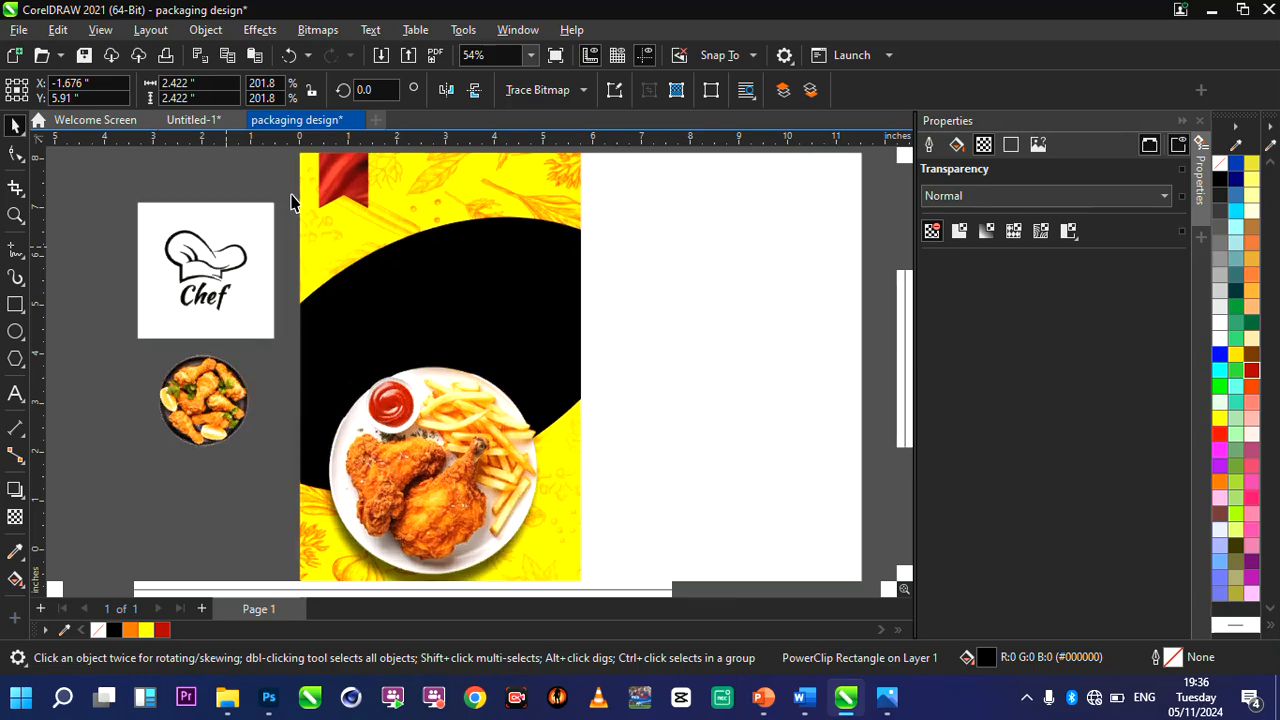
scroll(251, 220, "up", 3)
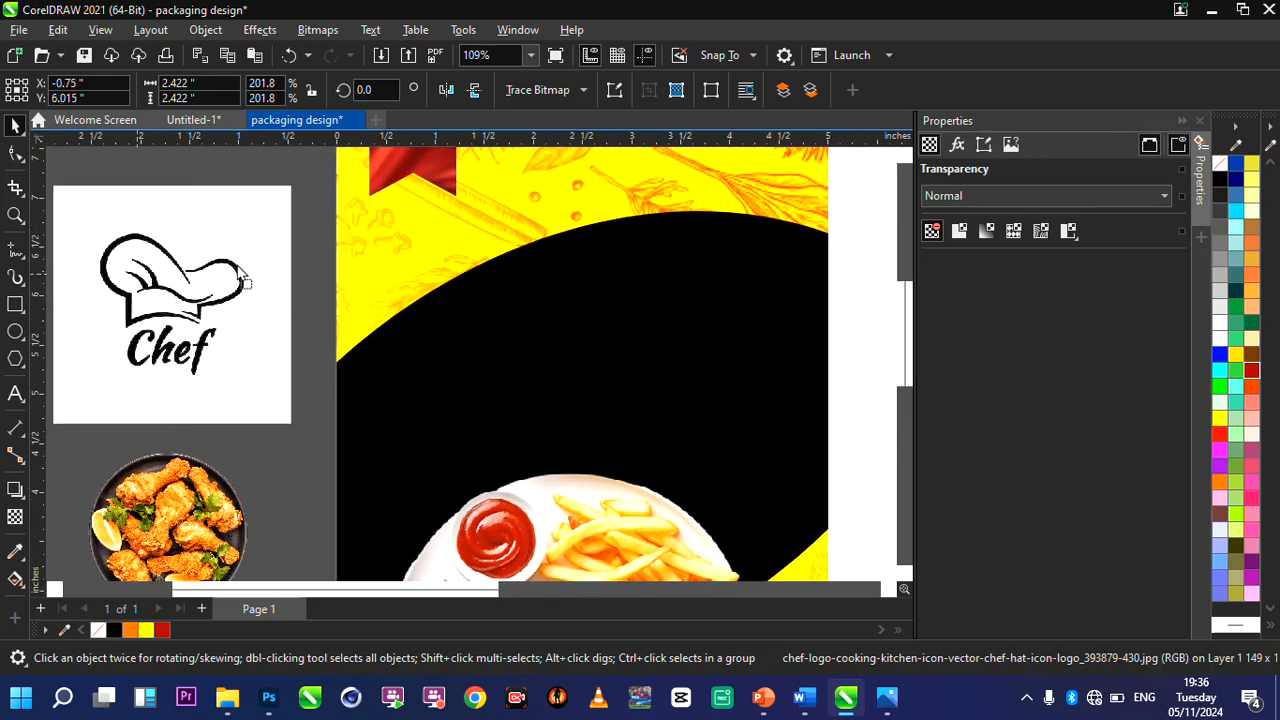
left_click_drag(137, 276, 220, 262)
scroll(220, 262, "up", 2)
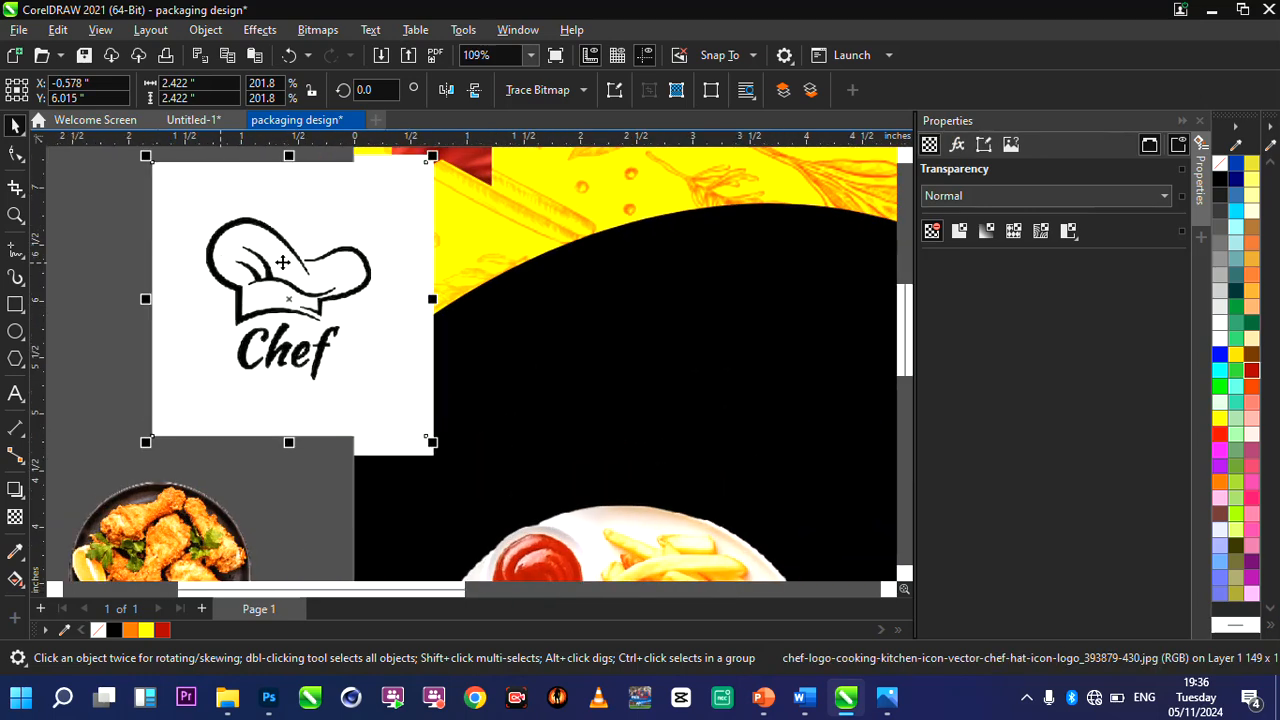
left_click_drag(292, 262, 203, 270)
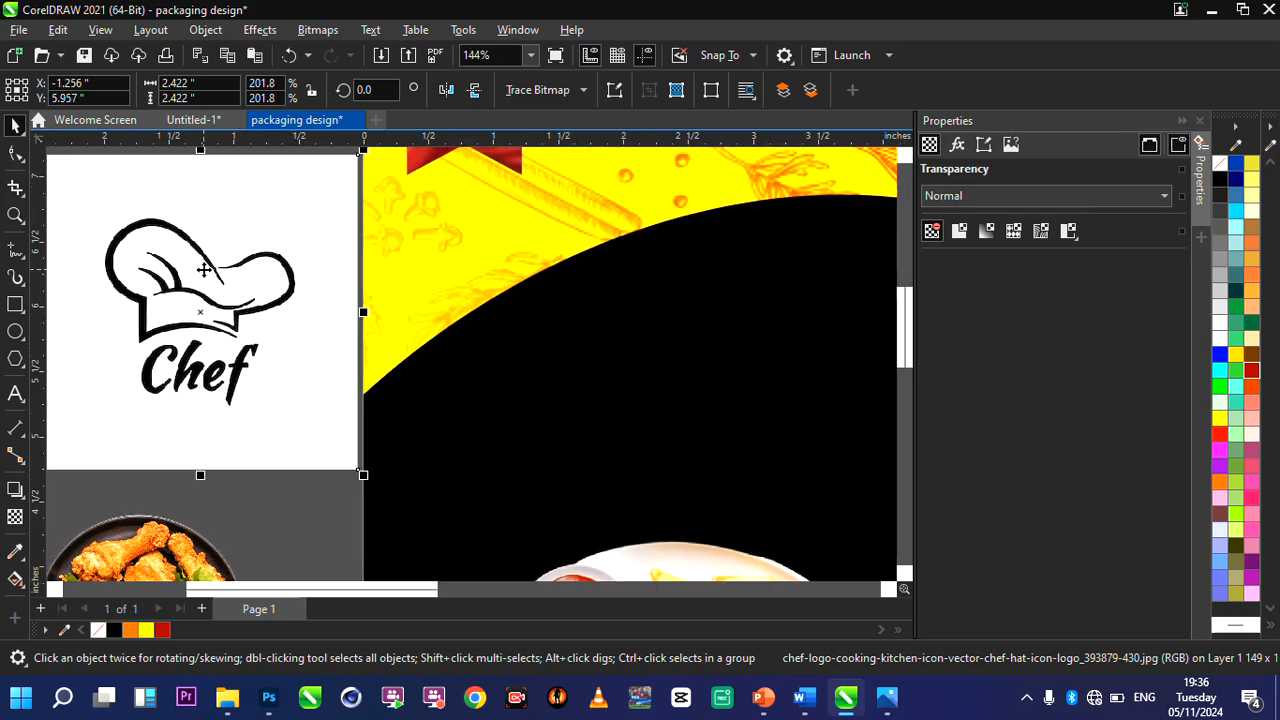
Outline-trace the Chef logo as Line art with its background color removed, and delete the original bitmap.
scroll(240, 335, "down", 3)
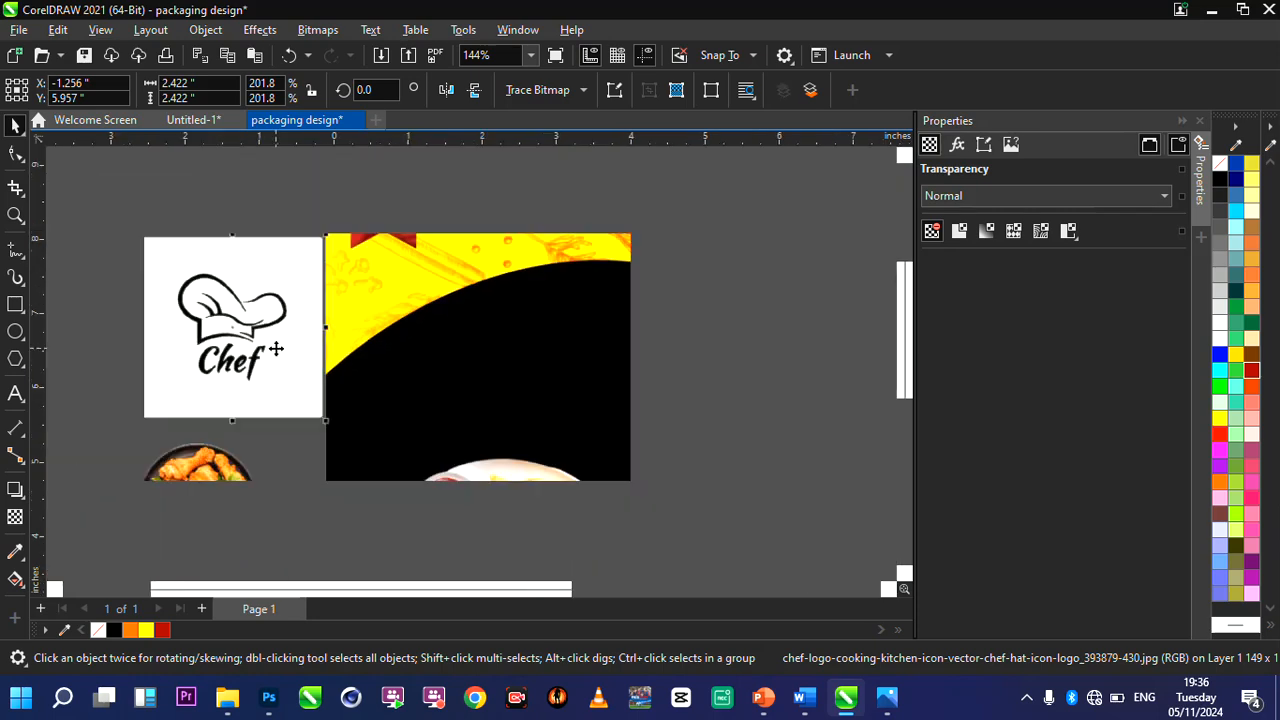
scroll(183, 315, "up", 1)
scroll(183, 315, "up", 1)
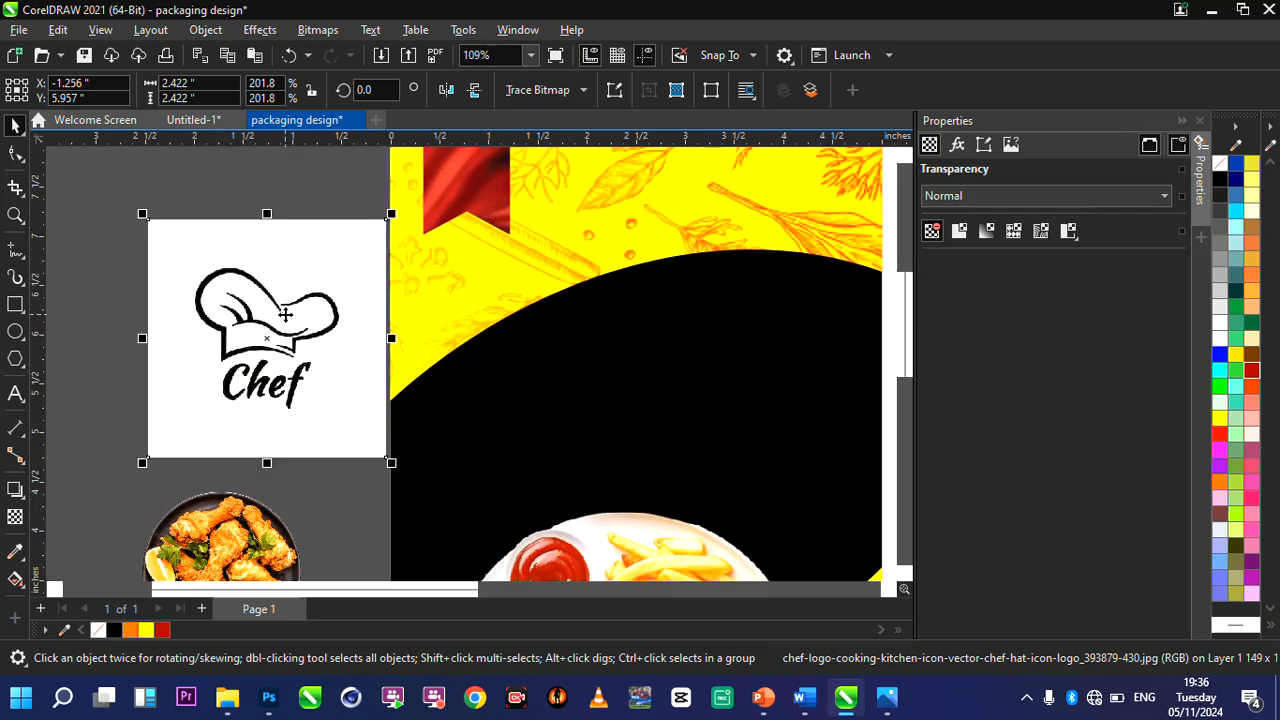
scroll(285, 314, "up", 1)
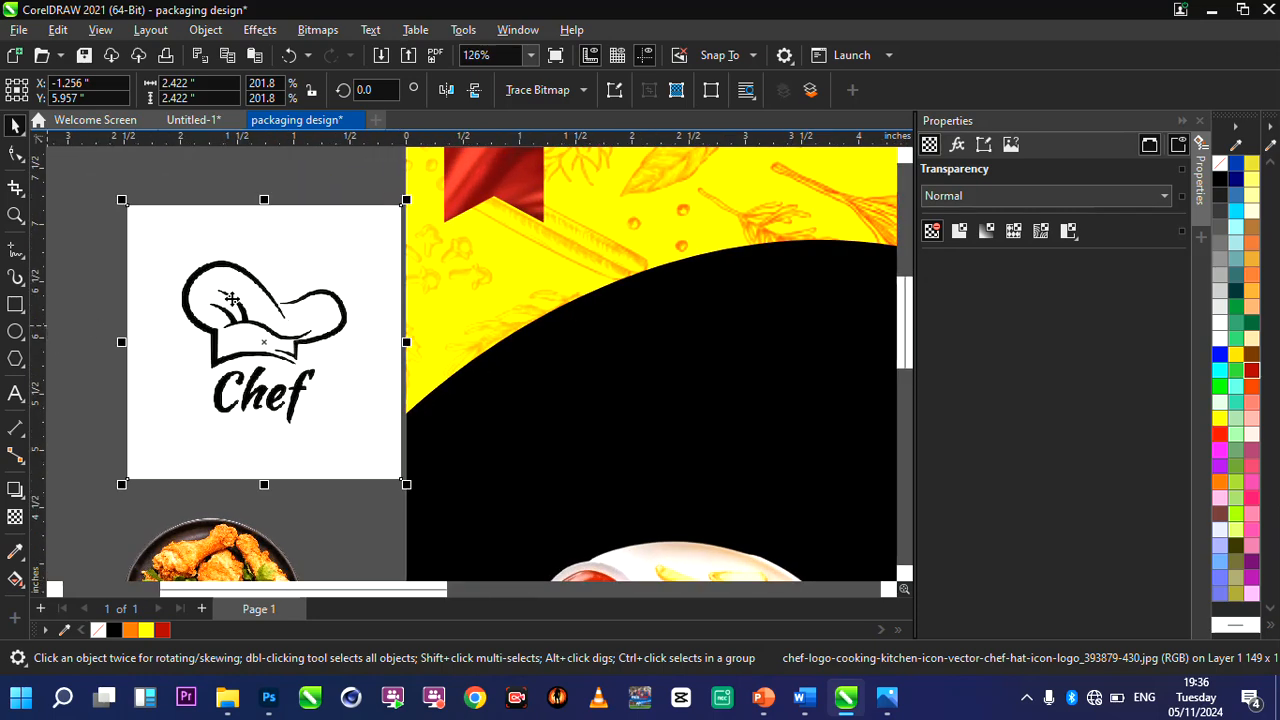
scroll(235, 298, "up", 2)
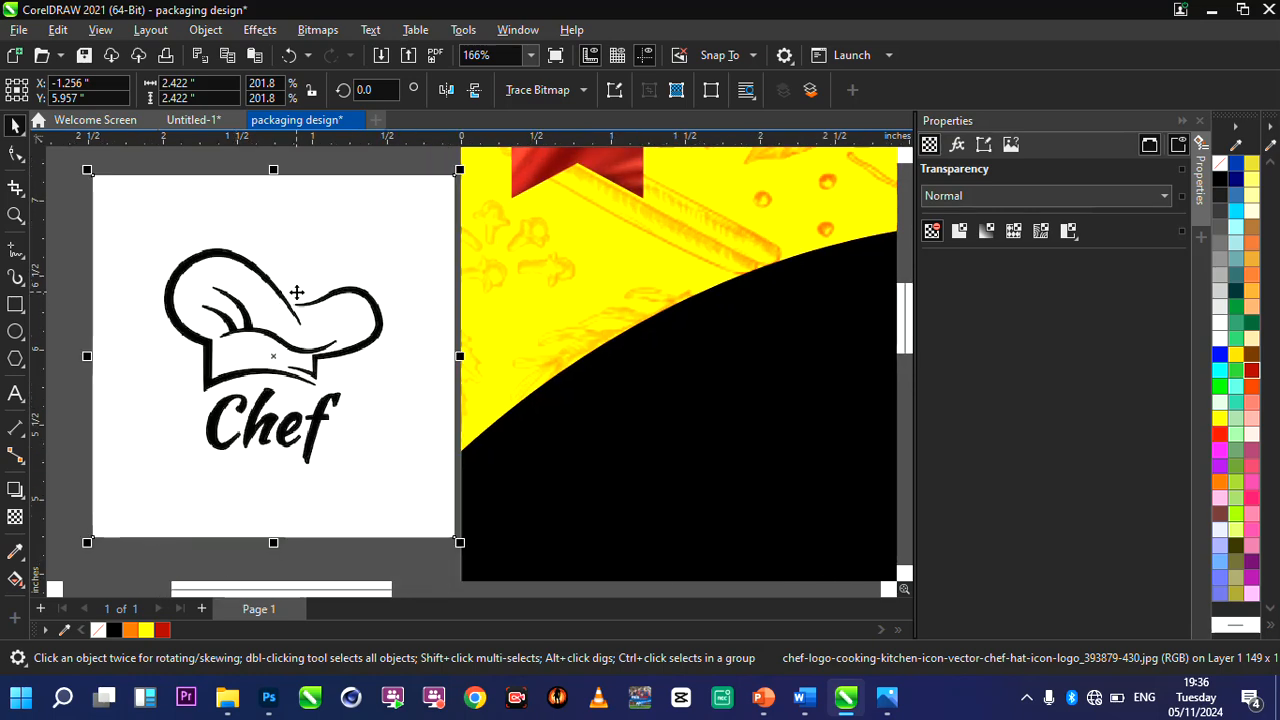
left_click(563, 92)
mouse_move(617, 165)
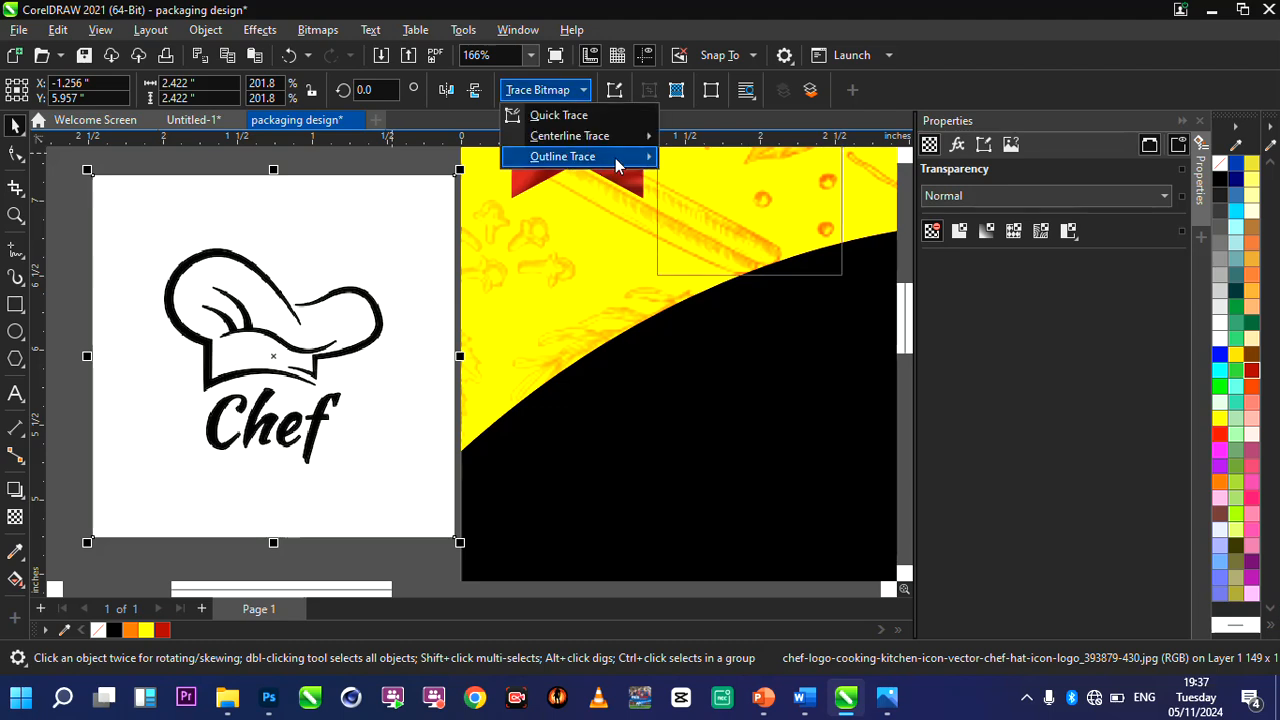
left_click(711, 159)
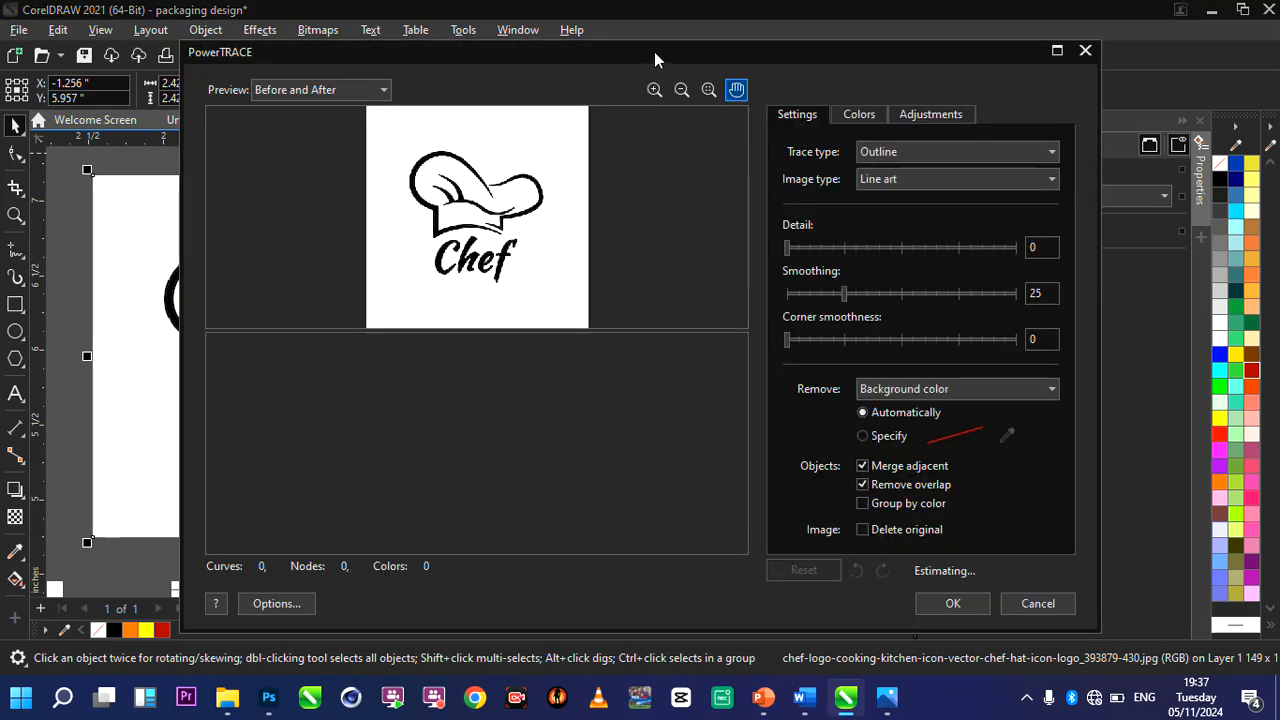
left_click_drag(655, 55, 632, 46)
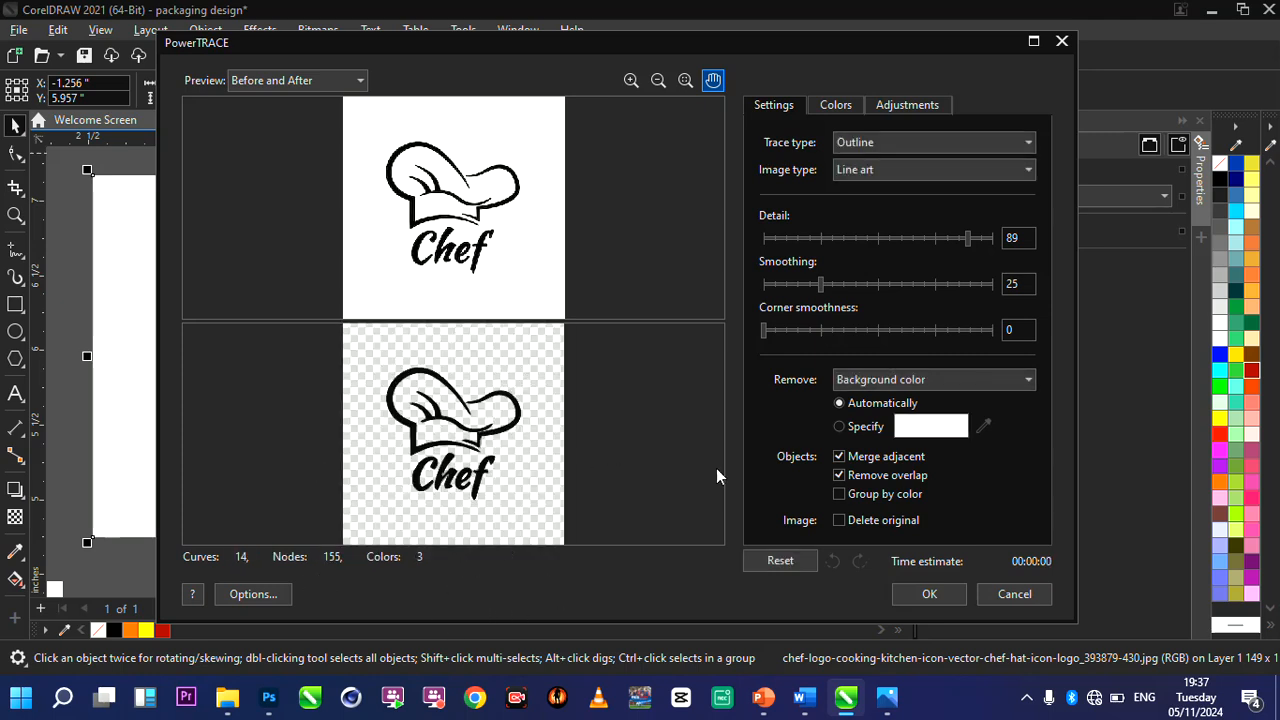
left_click(931, 594)
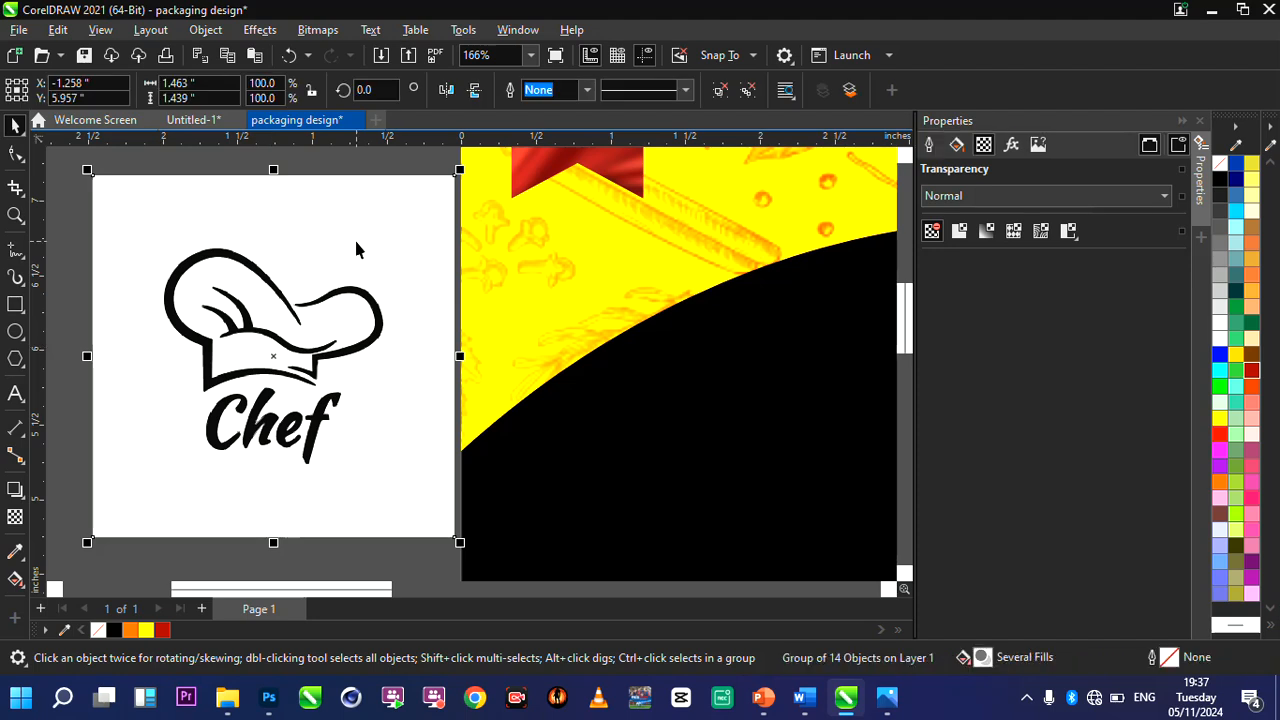
key("Delete")
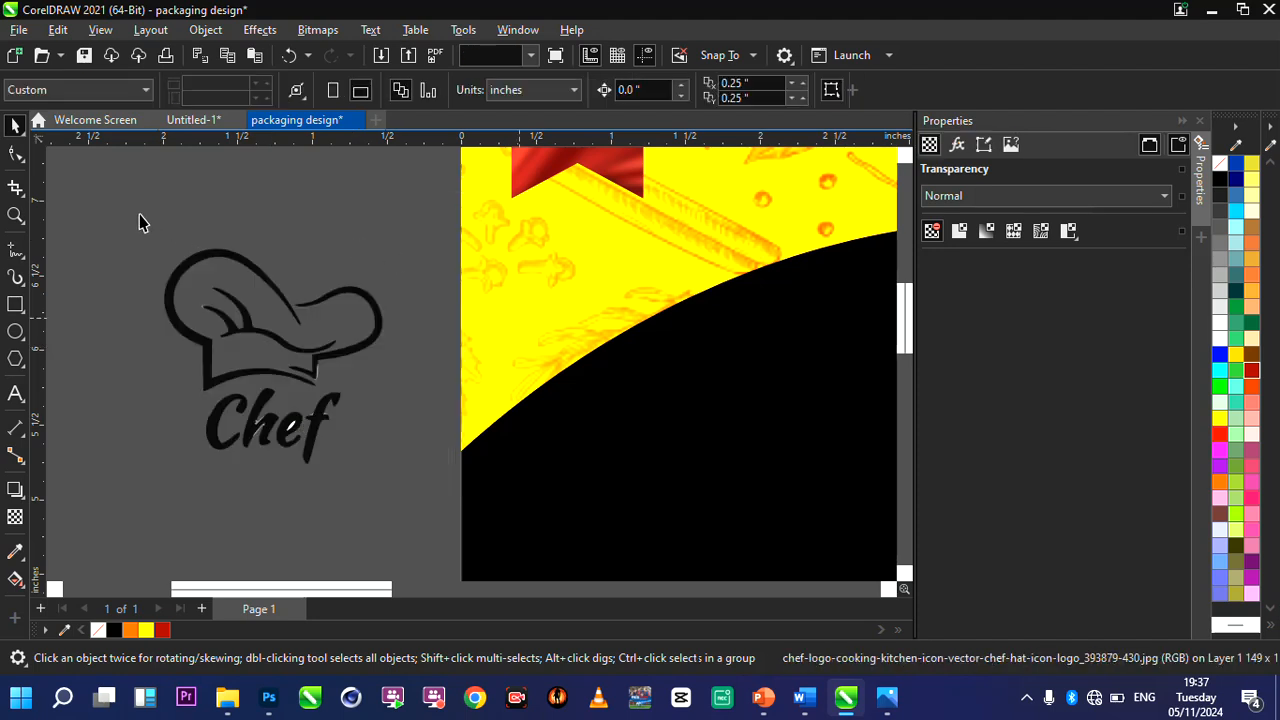
Ungroup the traced logo and delete its "Chef" lettering, keeping only the chef hat.
left_click_drag(139, 214, 446, 517)
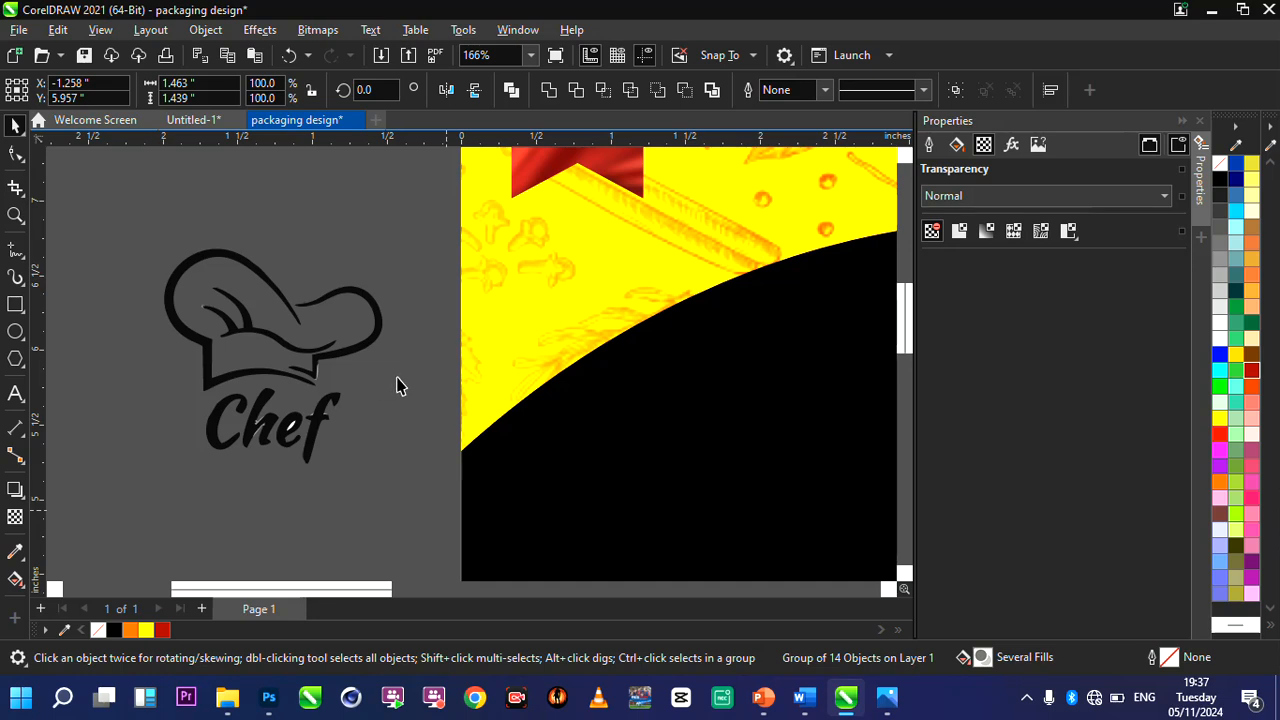
key("ctrl+u")
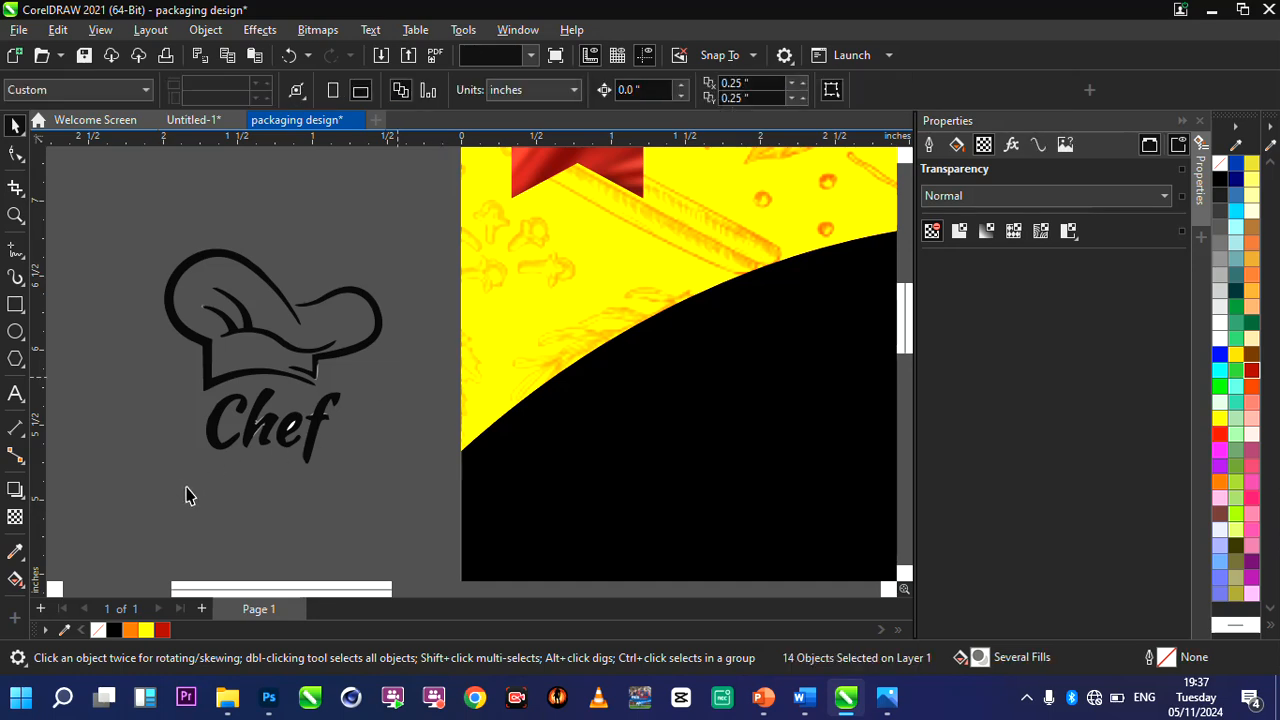
left_click_drag(186, 495, 184, 496)
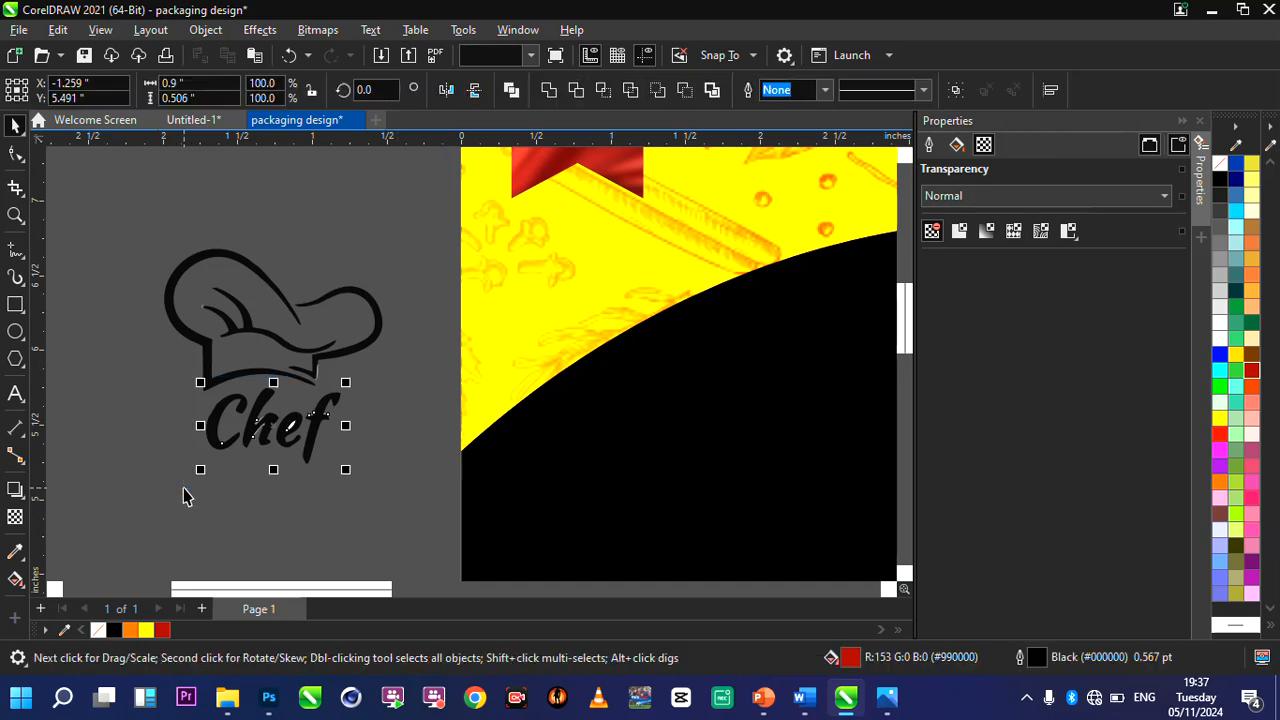
key("Delete")
Group the chef hat's curves and fill them with white.
key("ctrl+a")
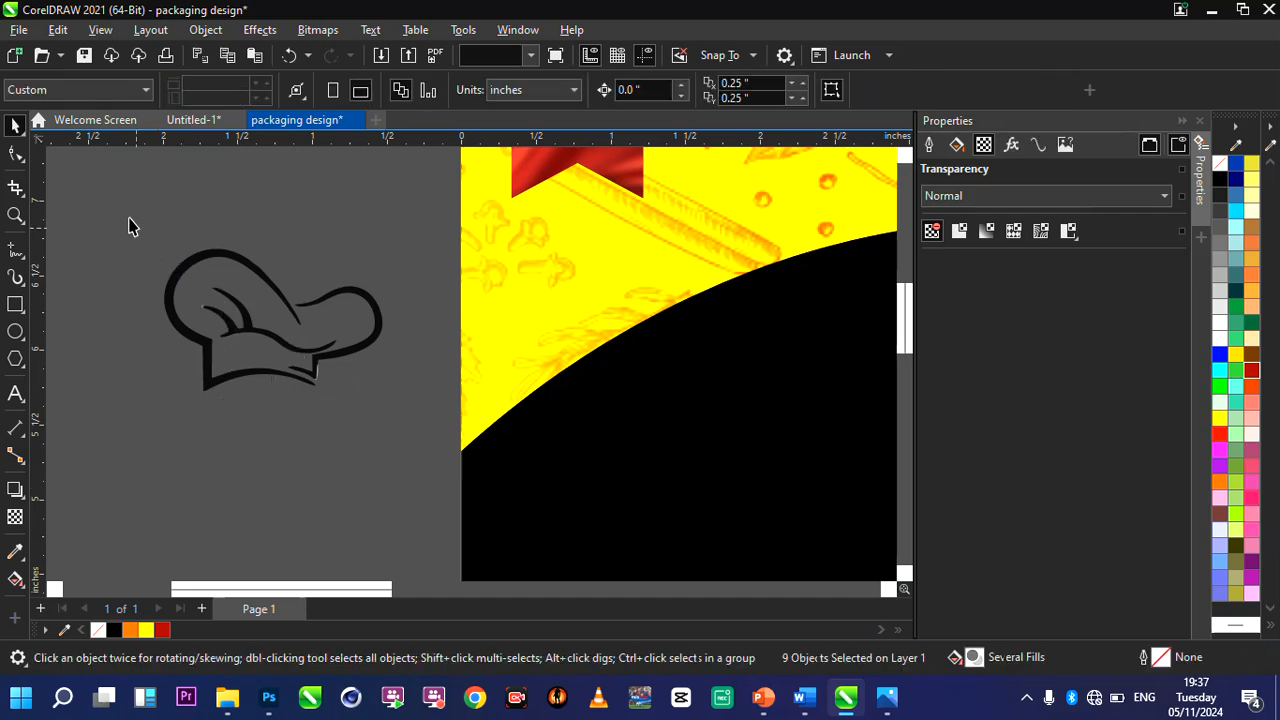
left_click_drag(130, 218, 406, 417)
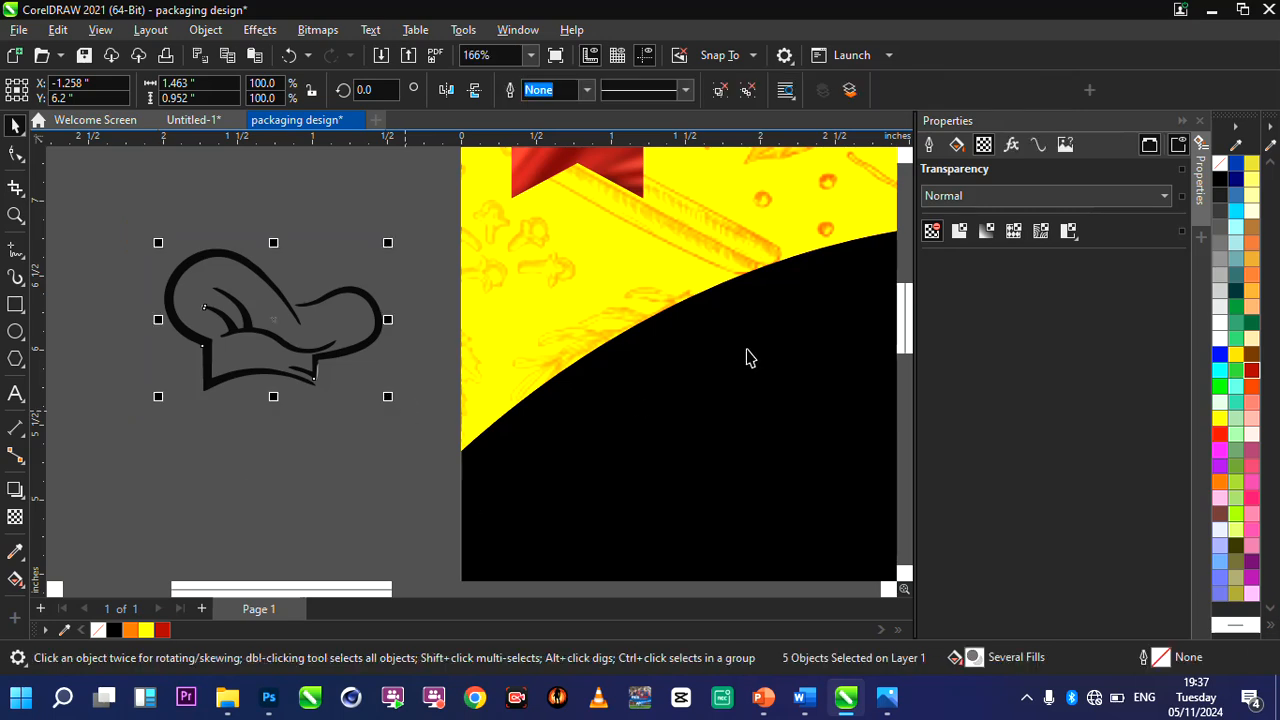
left_click(1219, 337)
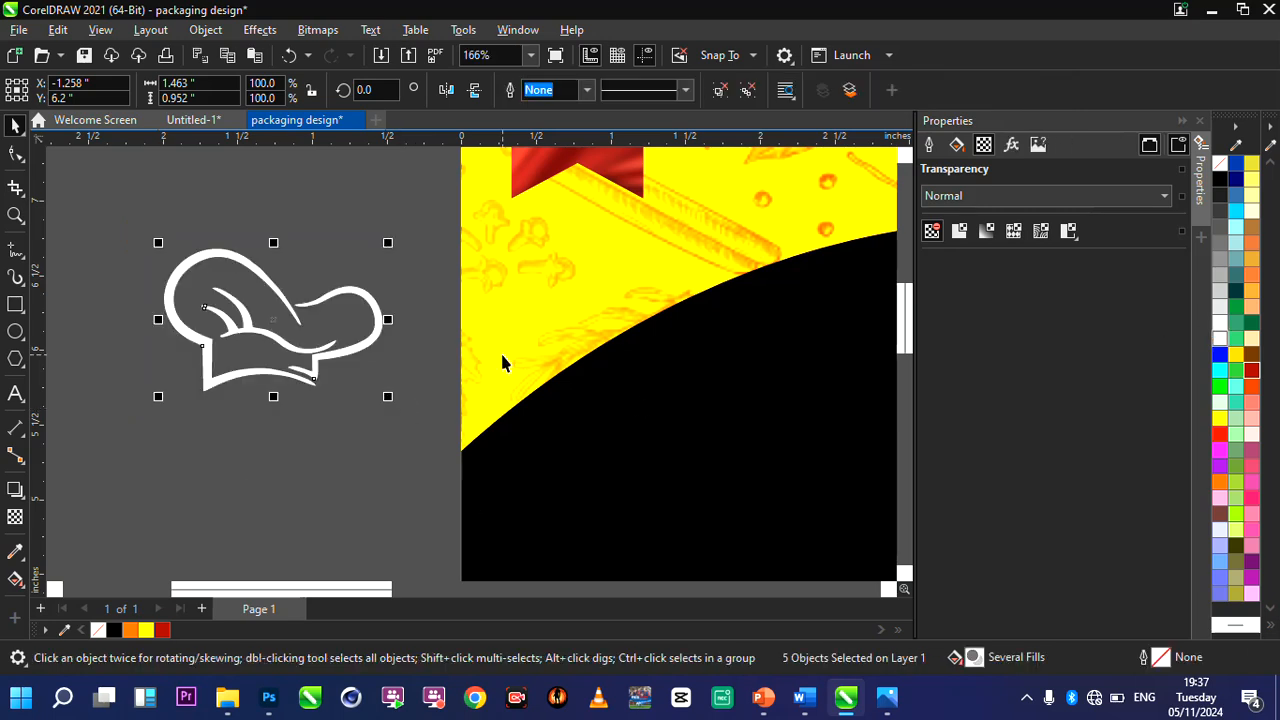
key("ctrl+g")
Scale the white chef hat proportionally to about 0.88 × 0.58 inches and move it onto the red ribbon.
left_click_drag(388, 397, 301, 353)
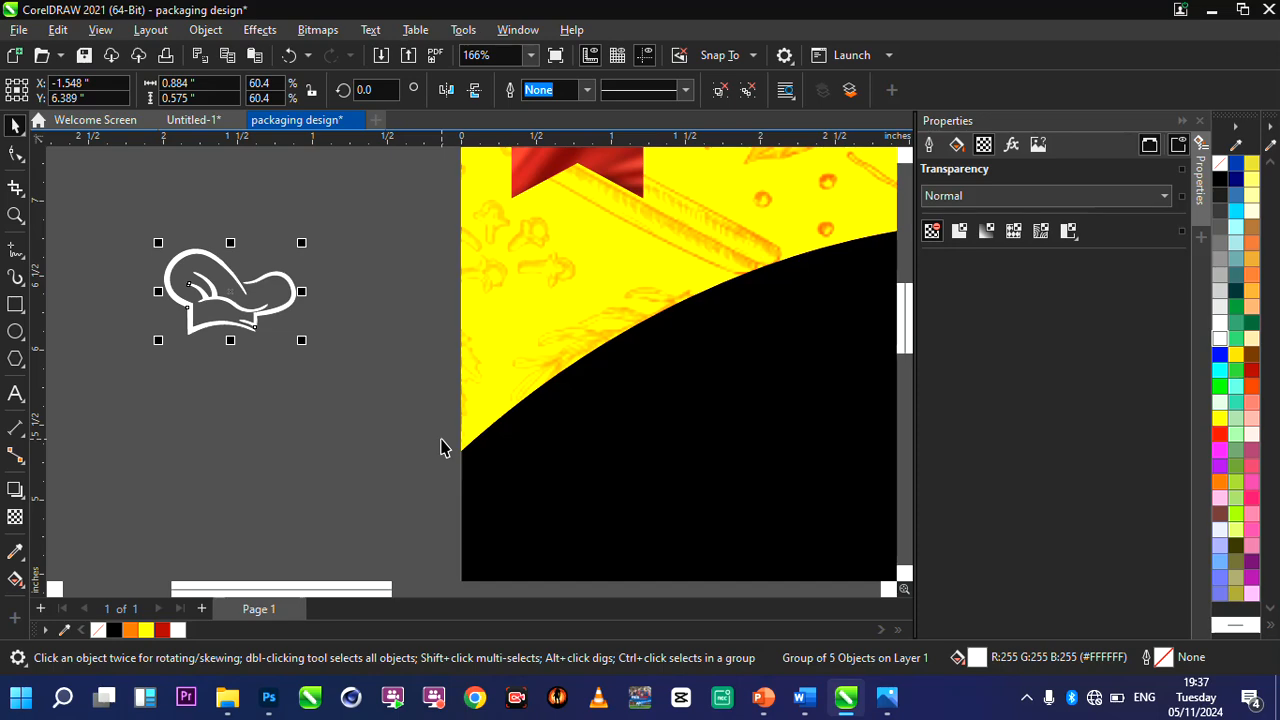
scroll(442, 441, "down", 2)
scroll(516, 359, "up", 1)
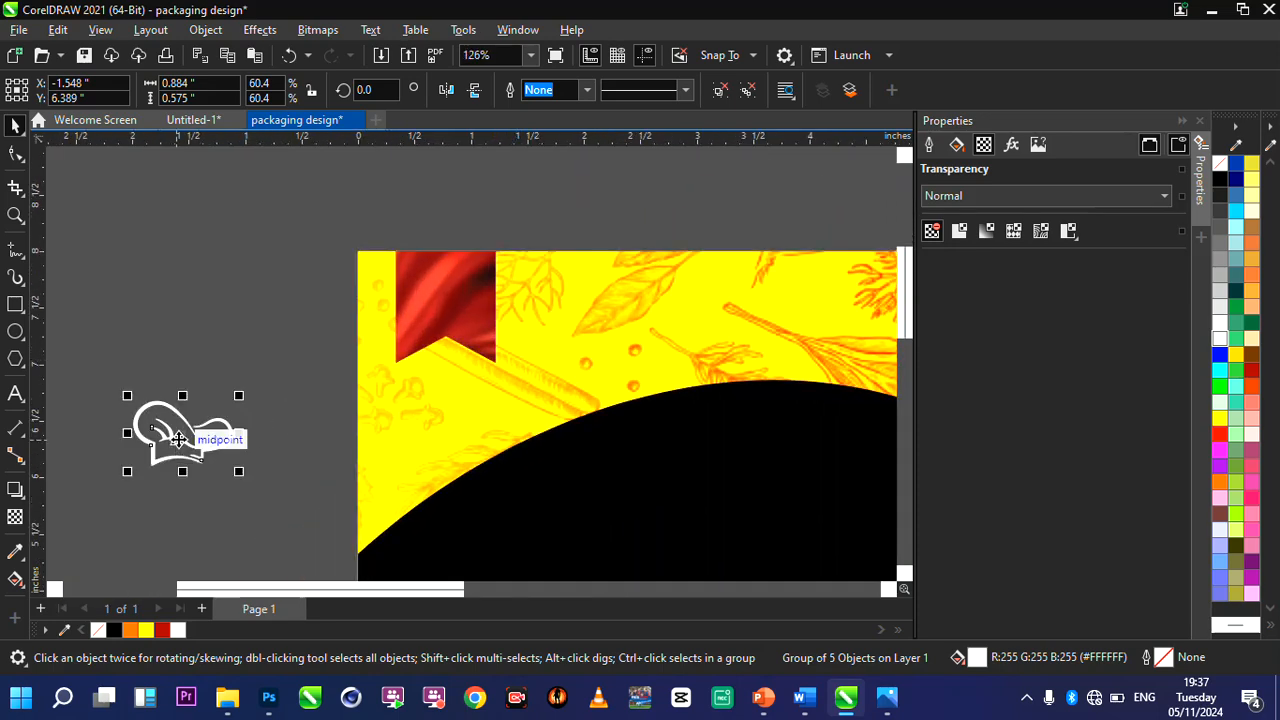
left_click_drag(180, 438, 449, 308)
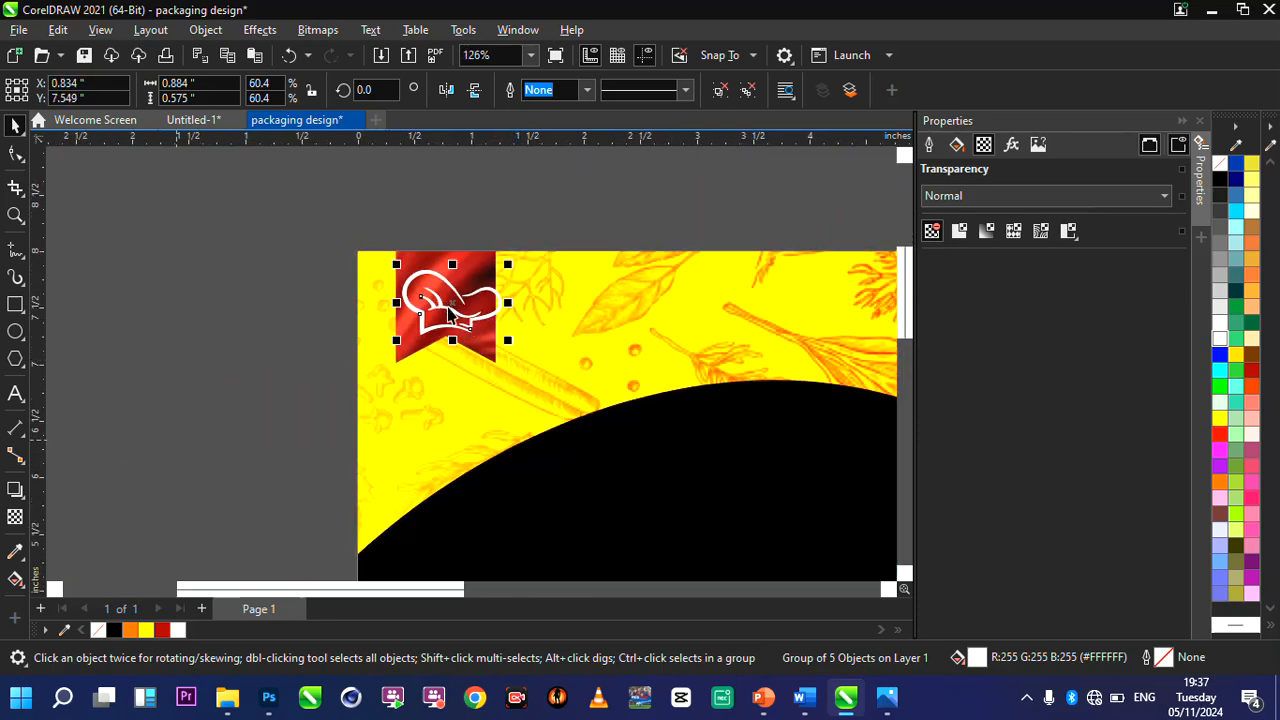
Shrink the chef hat to about 0.53 × 0.34 inches and position it within the ribbon at about X 0.73, Y 7.74 inches.
scroll(477, 267, "up", 1)
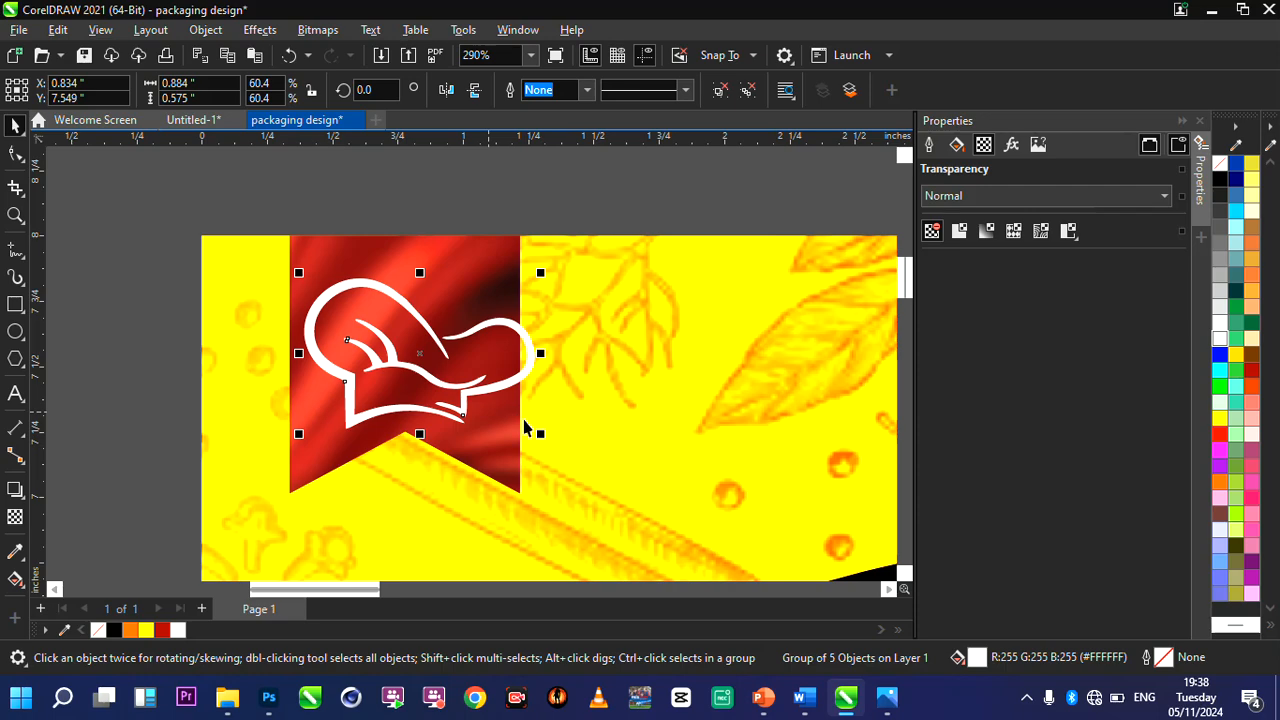
left_click_drag(540, 437, 405, 333)
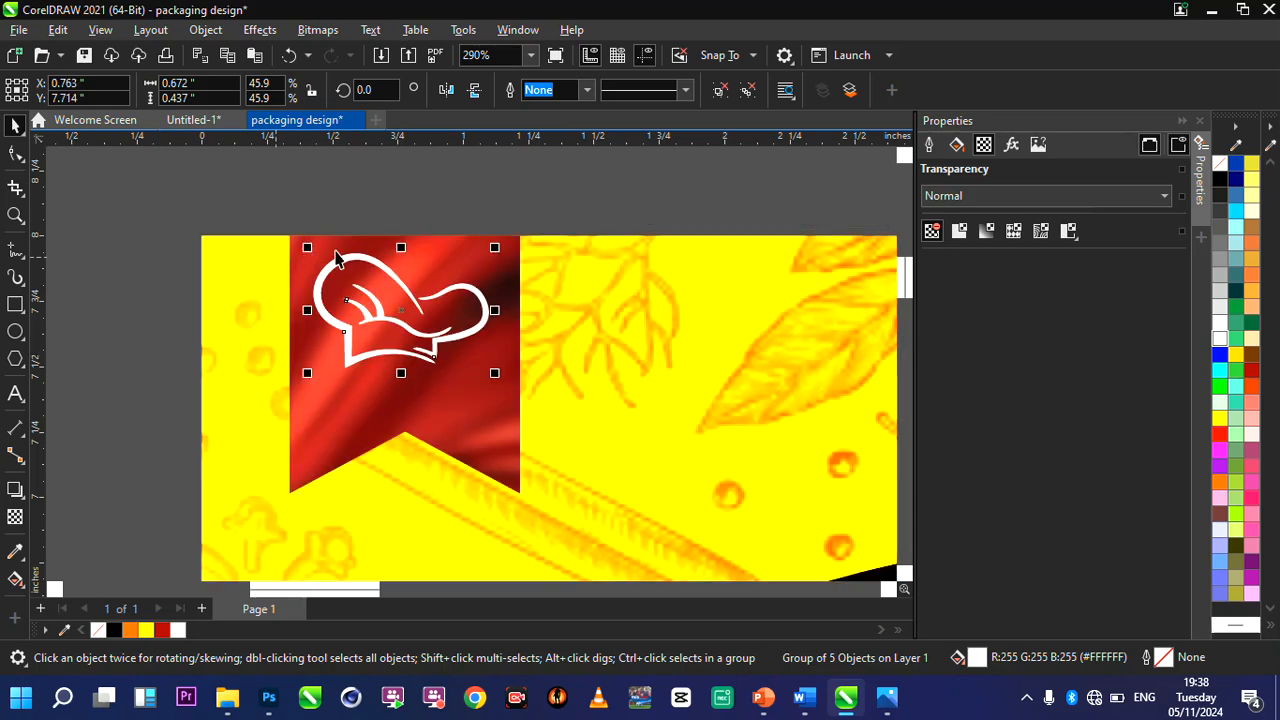
left_click_drag(335, 252, 355, 260)
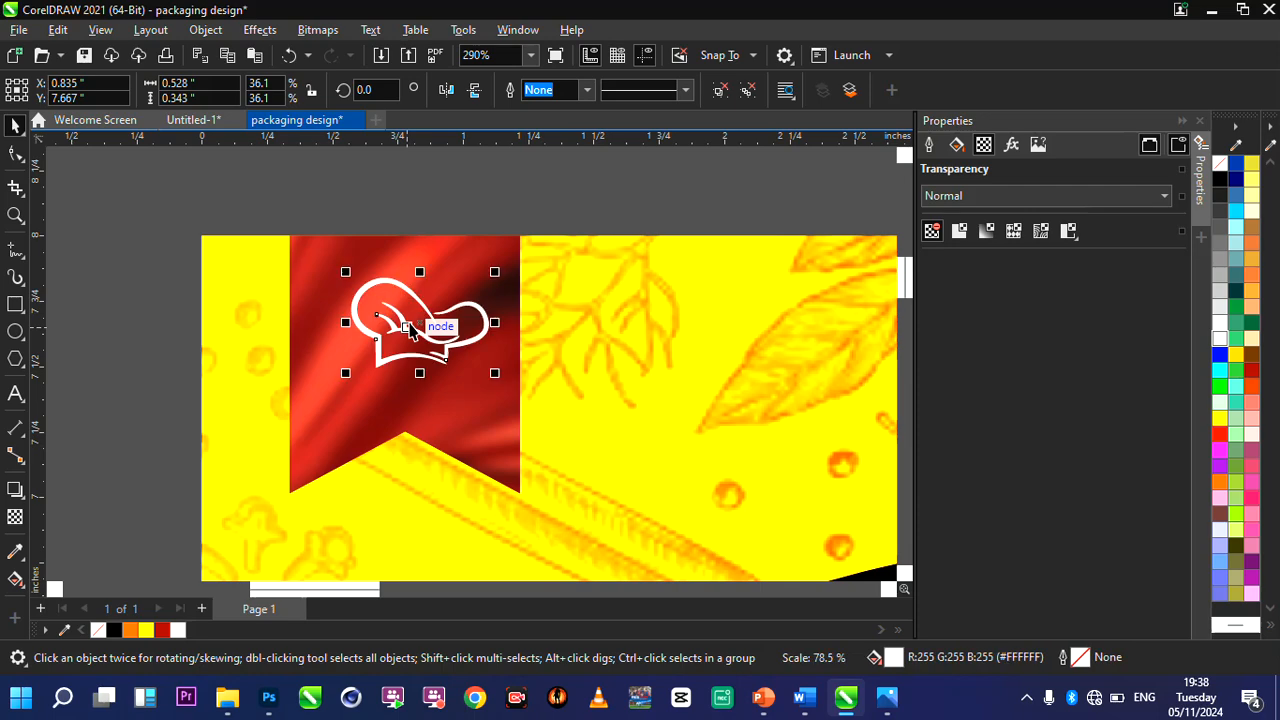
left_click_drag(419, 325, 392, 308)
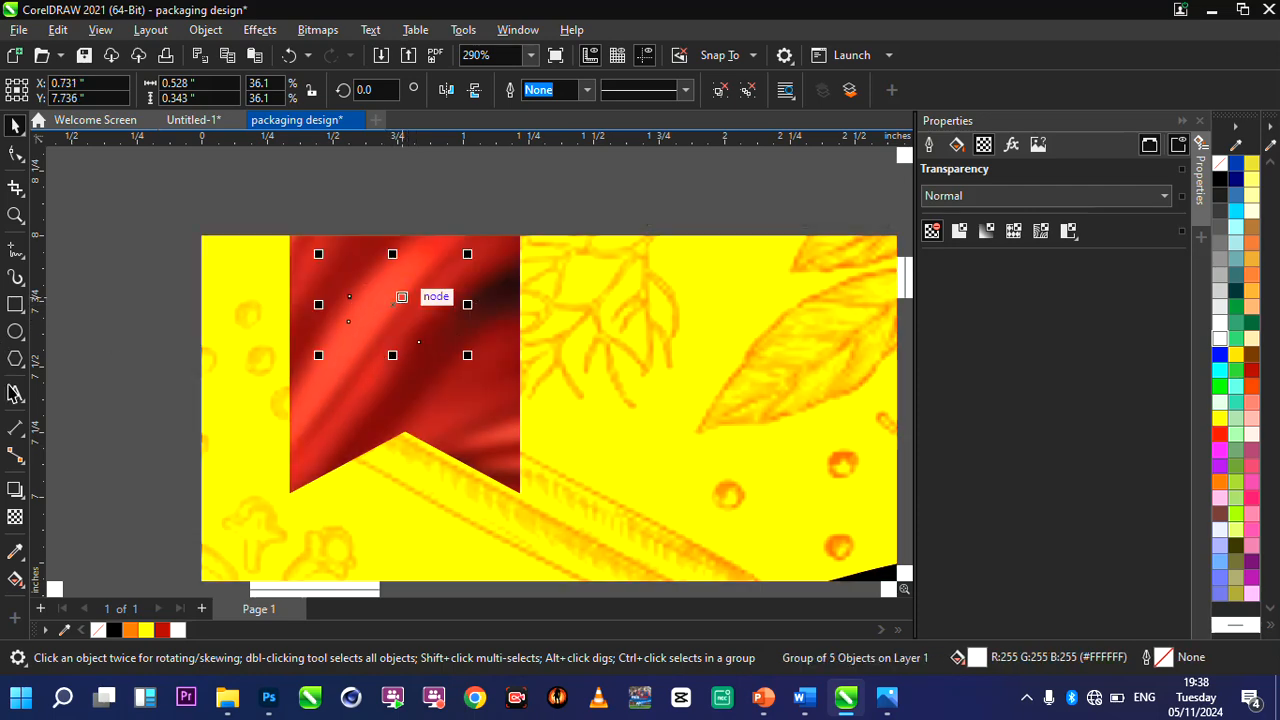
Add the text "Crispy Meals" on two lines over the red ribbon and tighten the spacing between its lines.
left_click(14, 395)
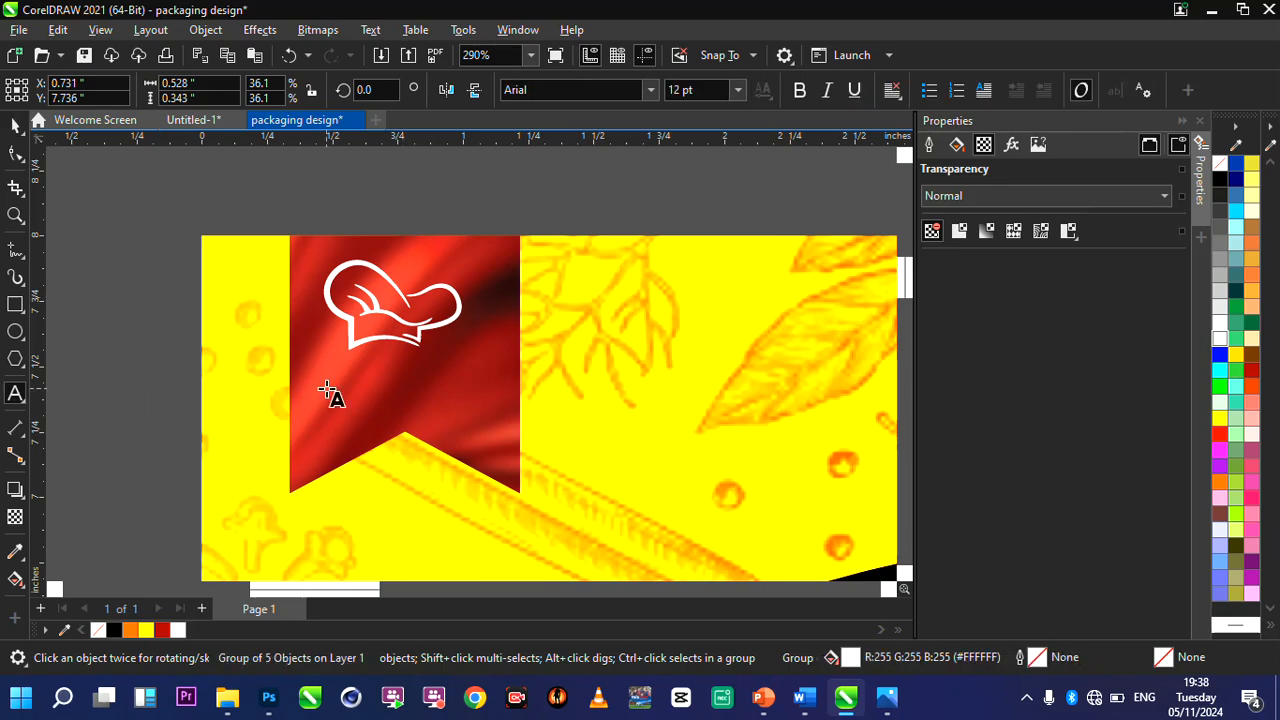
left_click(327, 392)
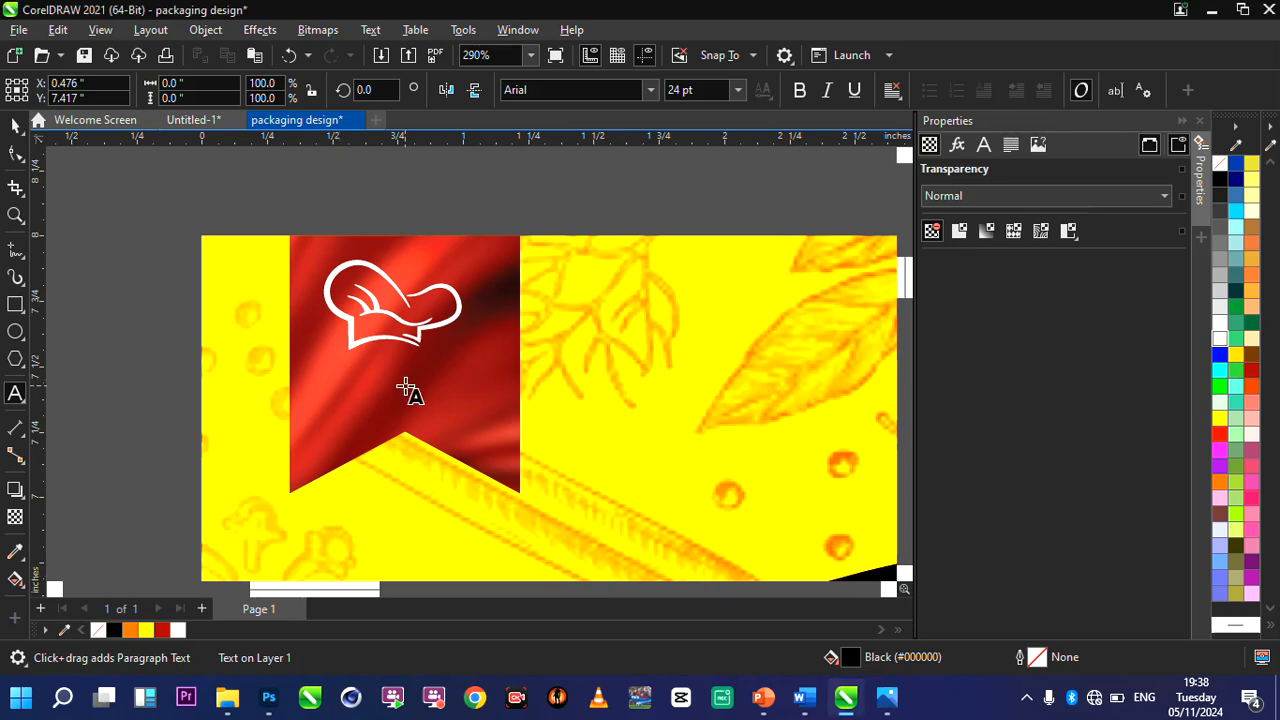
type("Crispy")
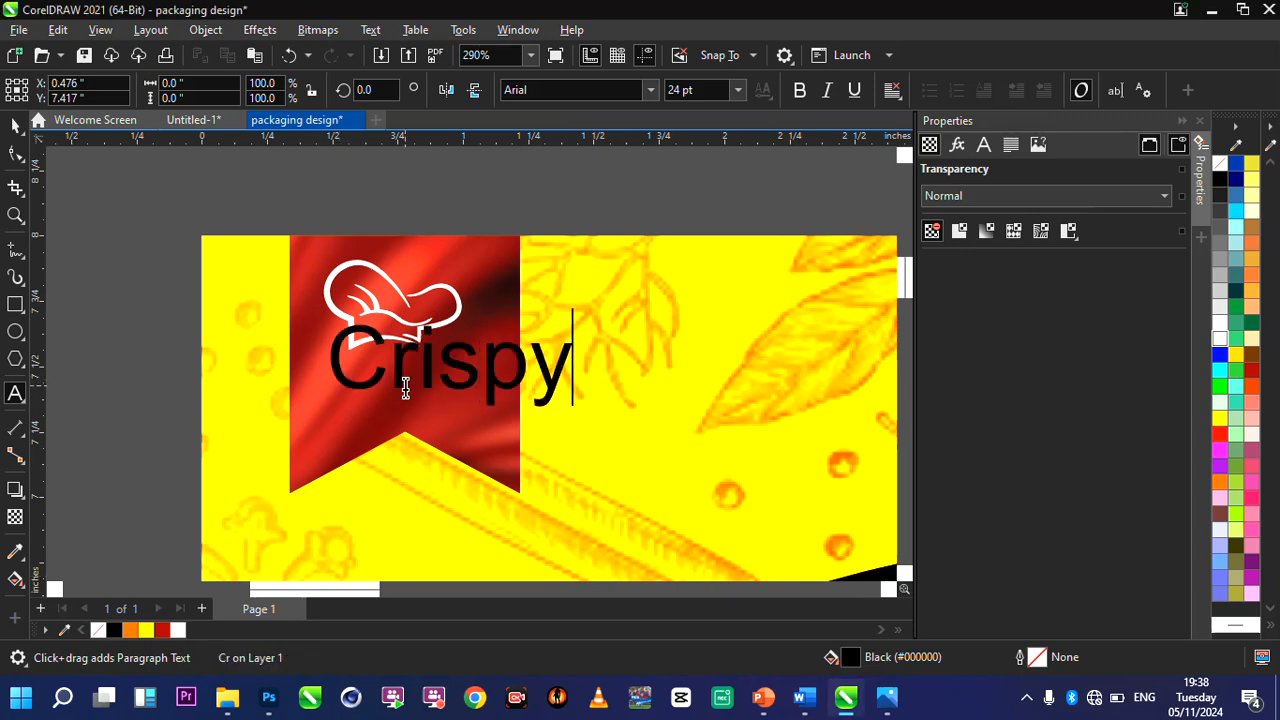
type(" Meals")
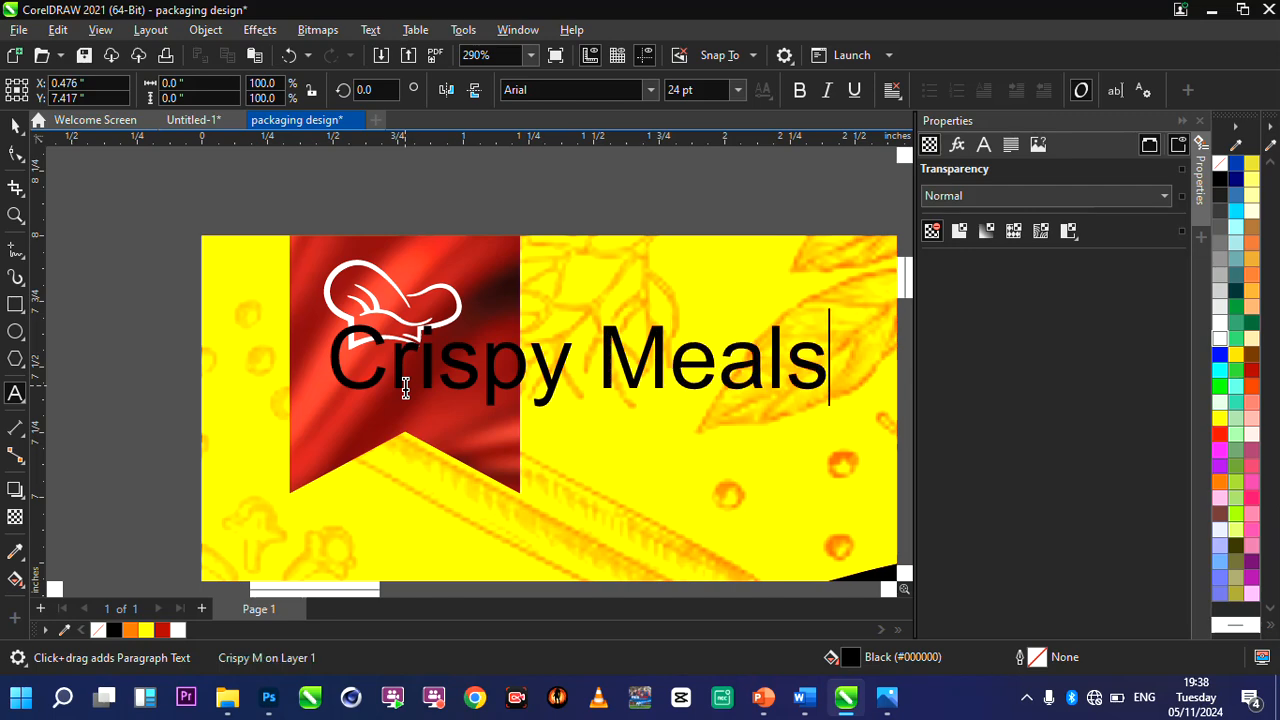
left_click(610, 365)
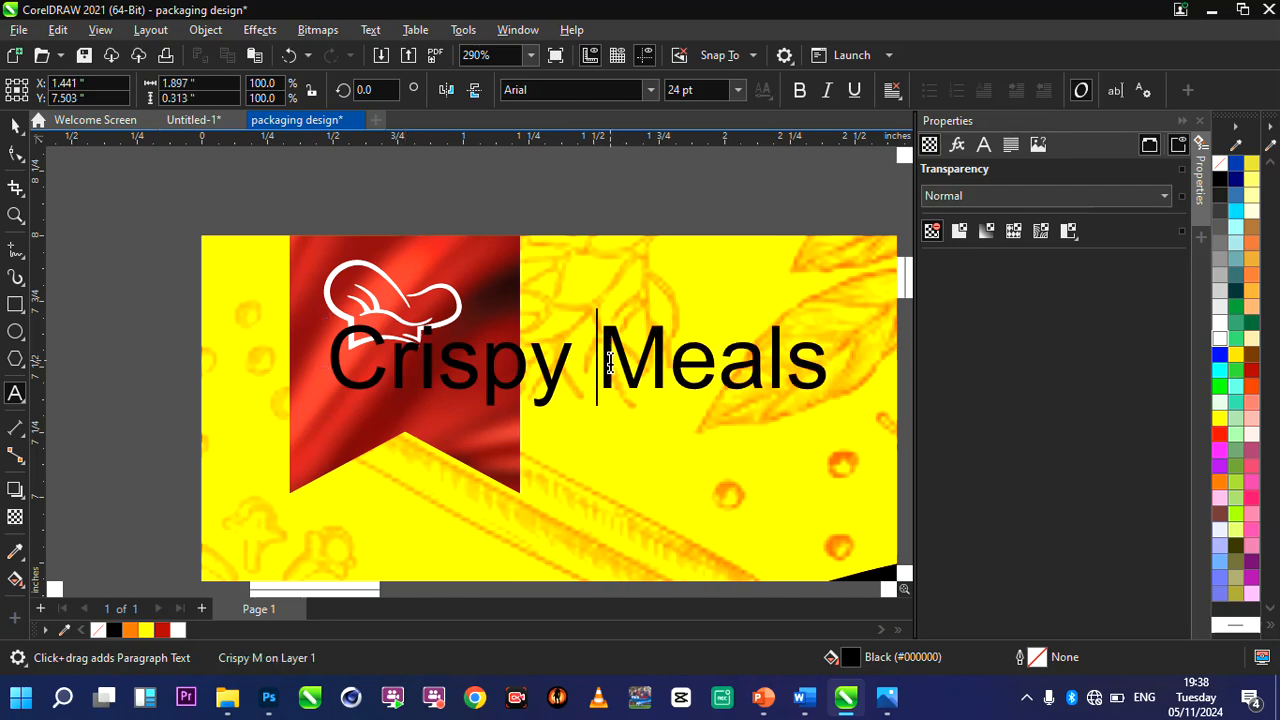
key("Return")
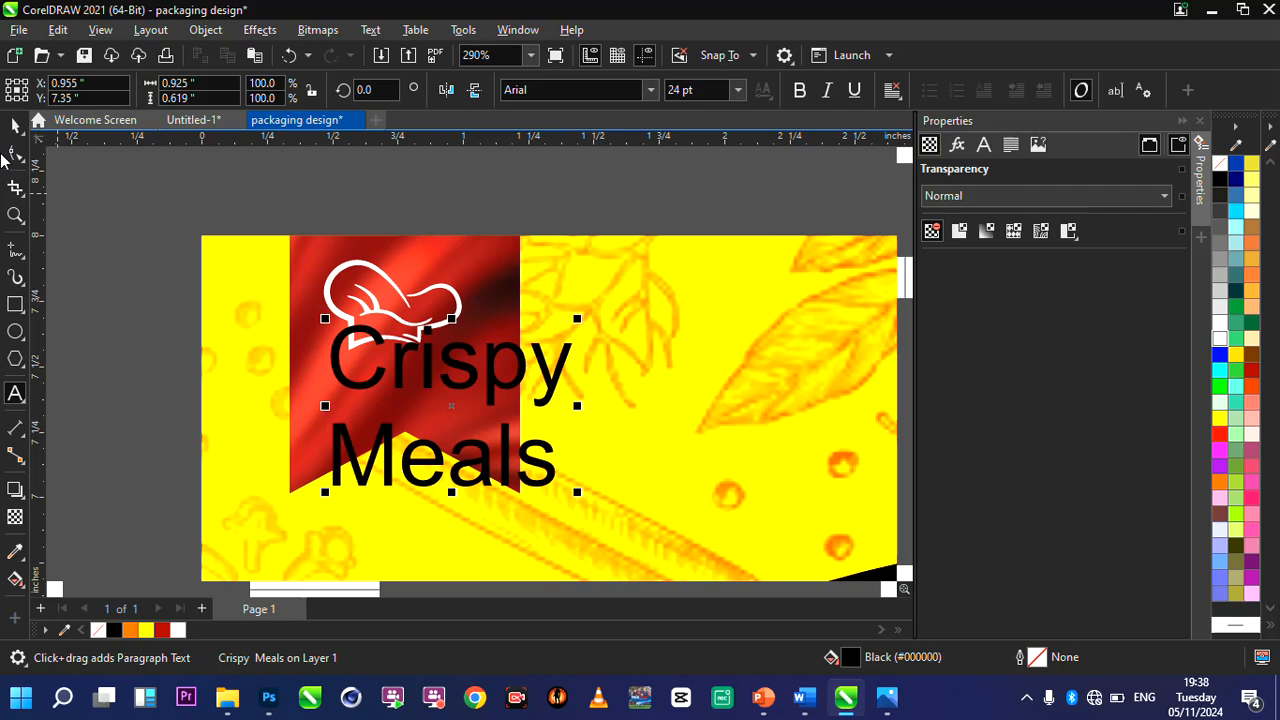
key("F10")
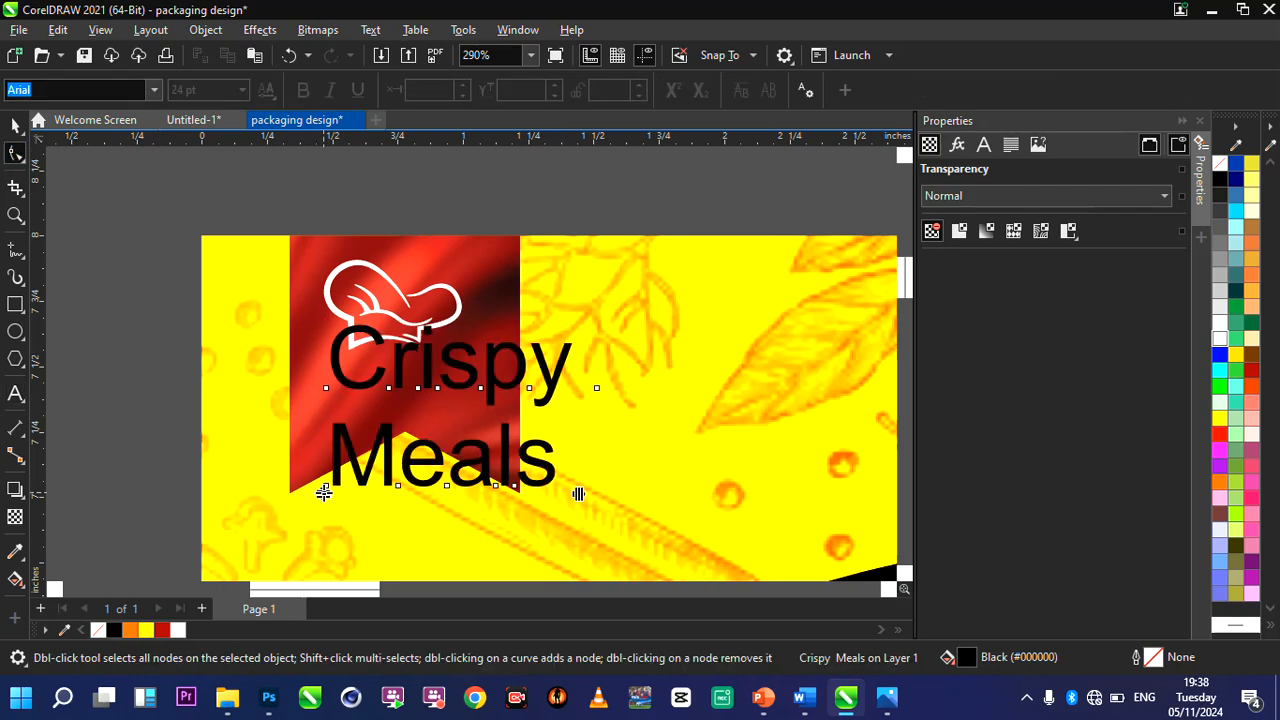
left_click_drag(323, 492, 315, 454)
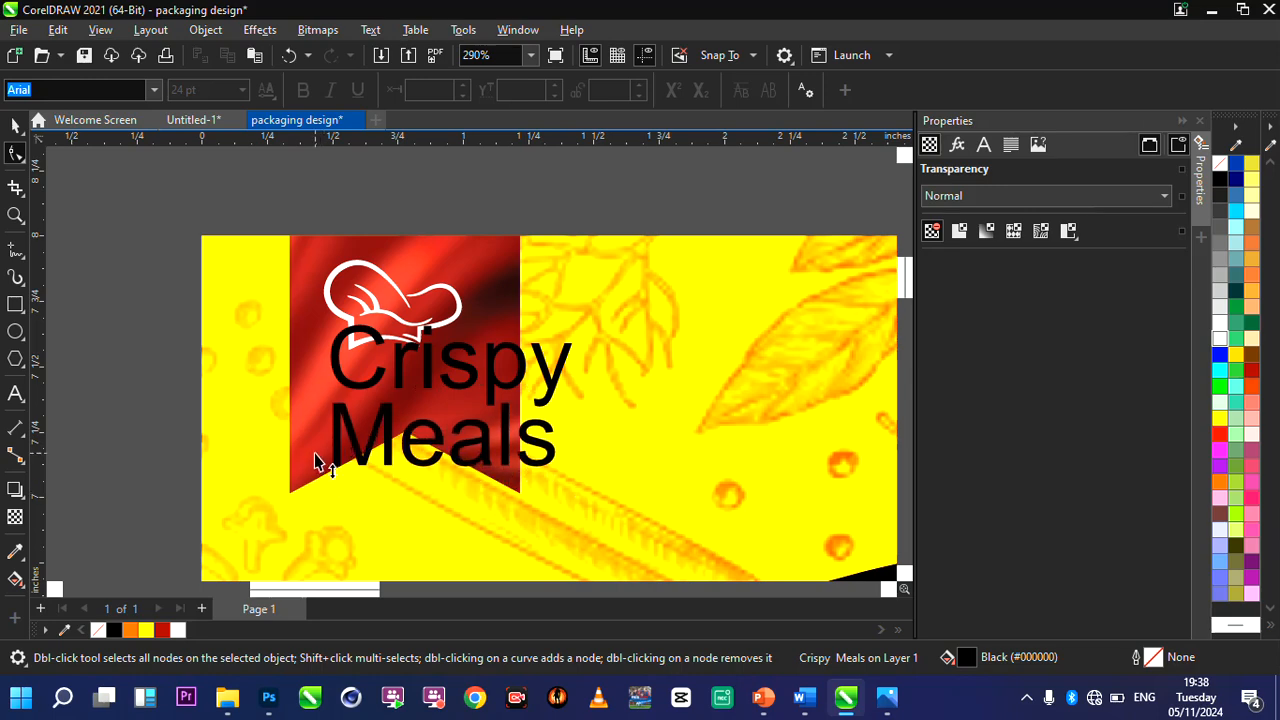
Shrink the "Crispy Meals" text to about 0.50 × 0.30 inches in white and place it directly beneath the chef hat.
left_click(578, 473)
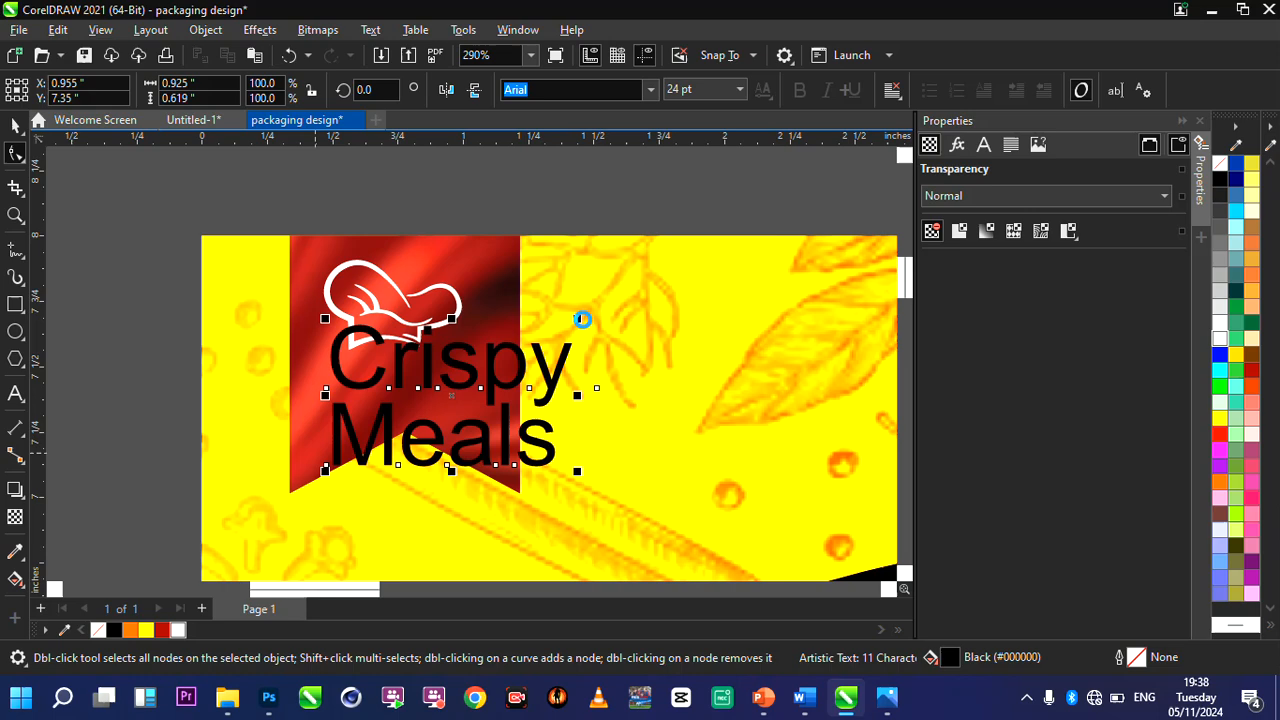
left_click_drag(577, 321, 466, 361)
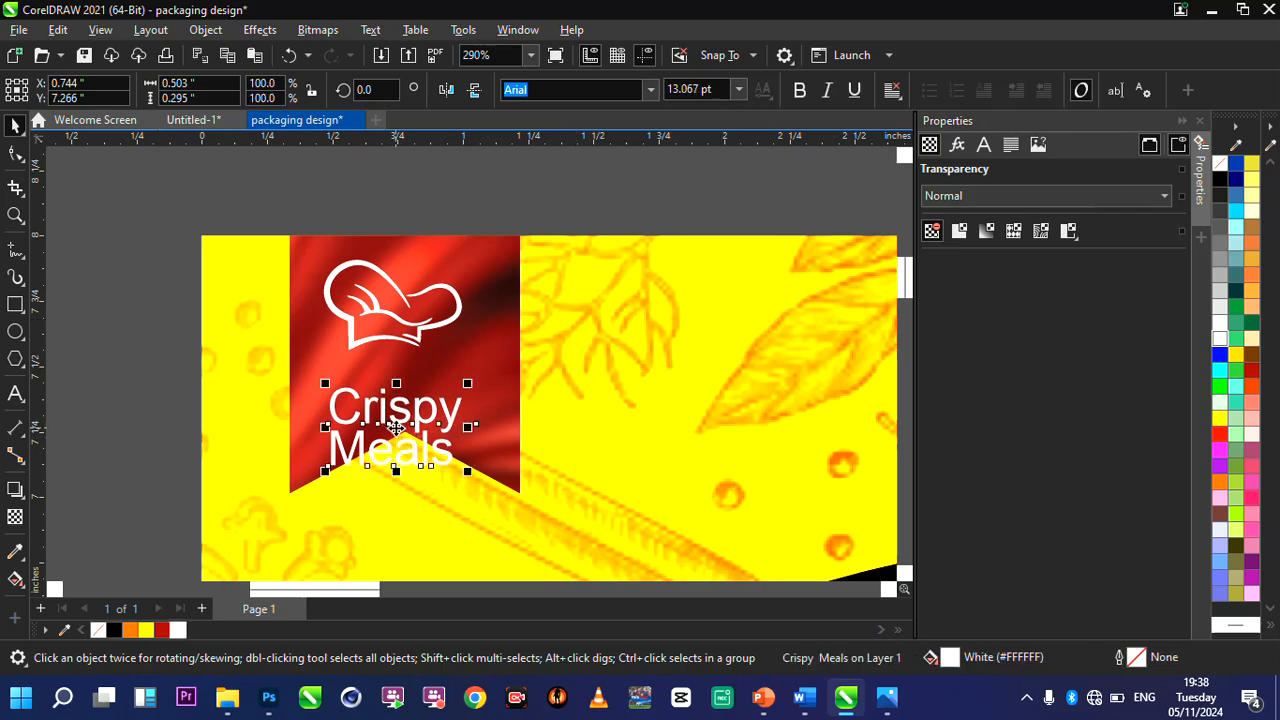
left_click_drag(396, 428, 396, 392)
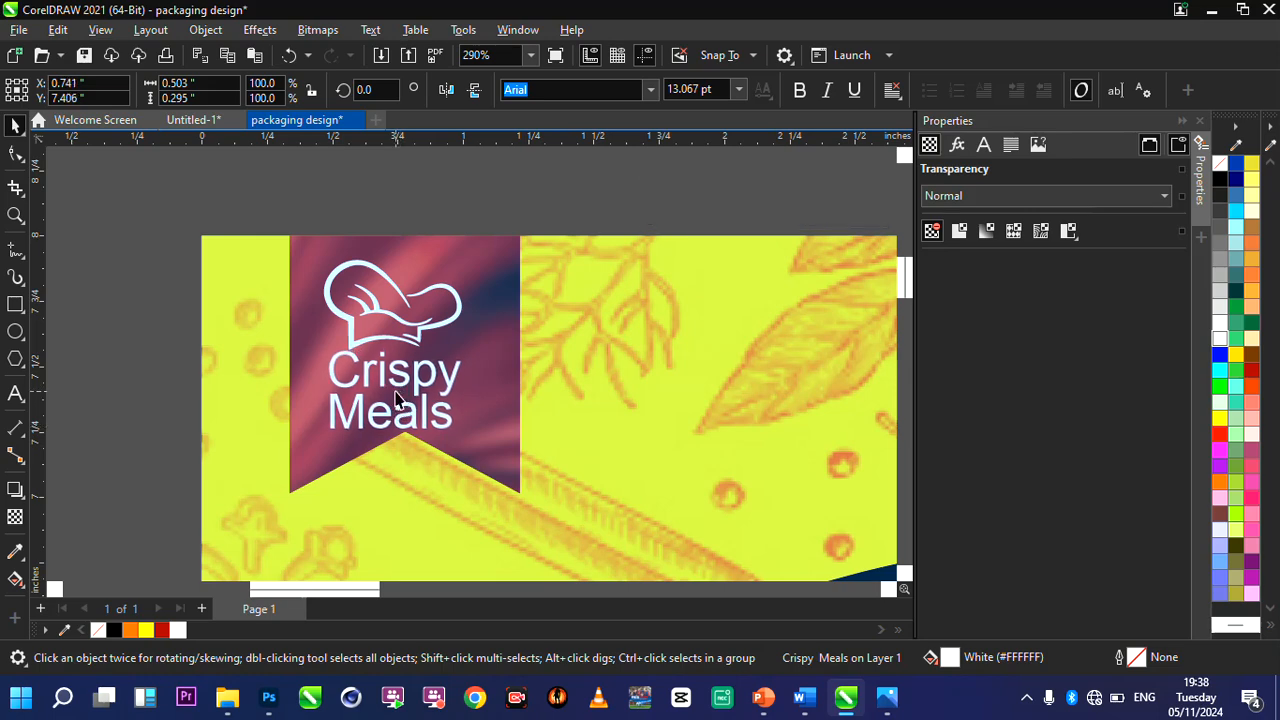
Group the chef hat with its text and scale the logo to about 0.46 × 0.56 inches, centred on the ribbon at about X 0.78, Y 7.64.
left_click_drag(285, 205, 500, 463)
key("ctrl+g")
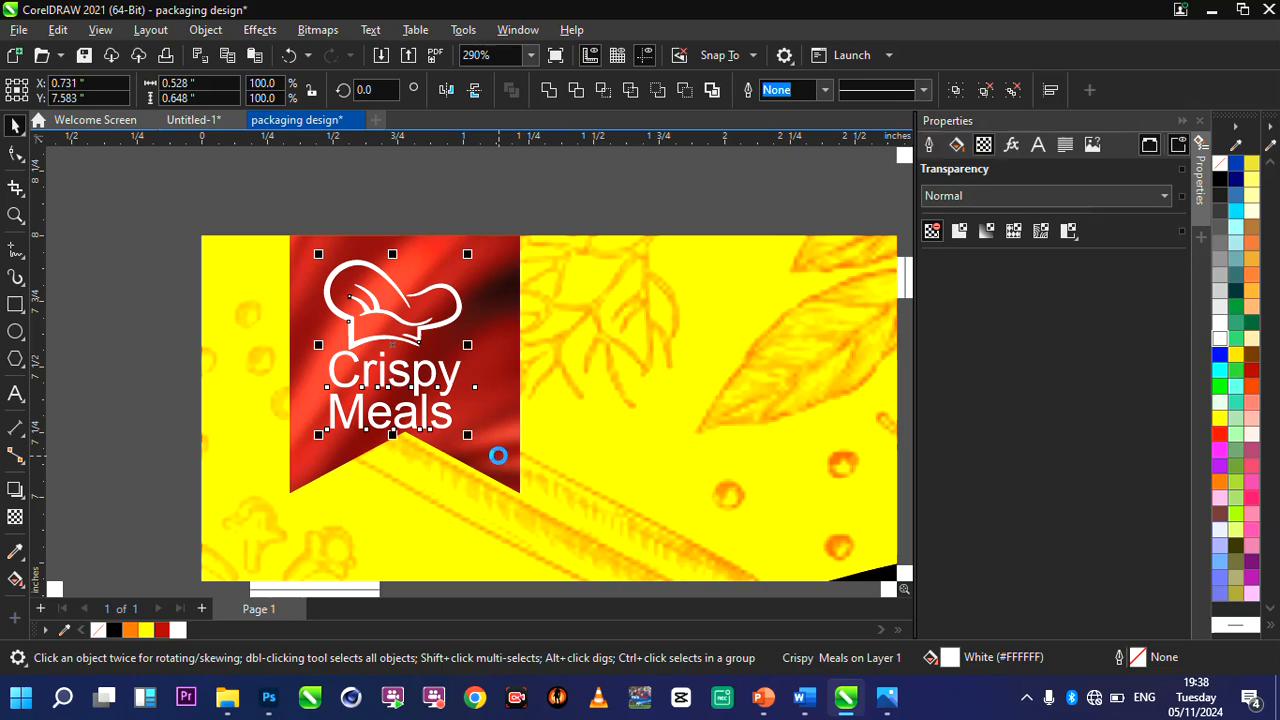
mouse_move(464, 430)
left_mouse_down()
mouse_move(409, 376)
mouse_move(430, 378)
left_mouse_up()
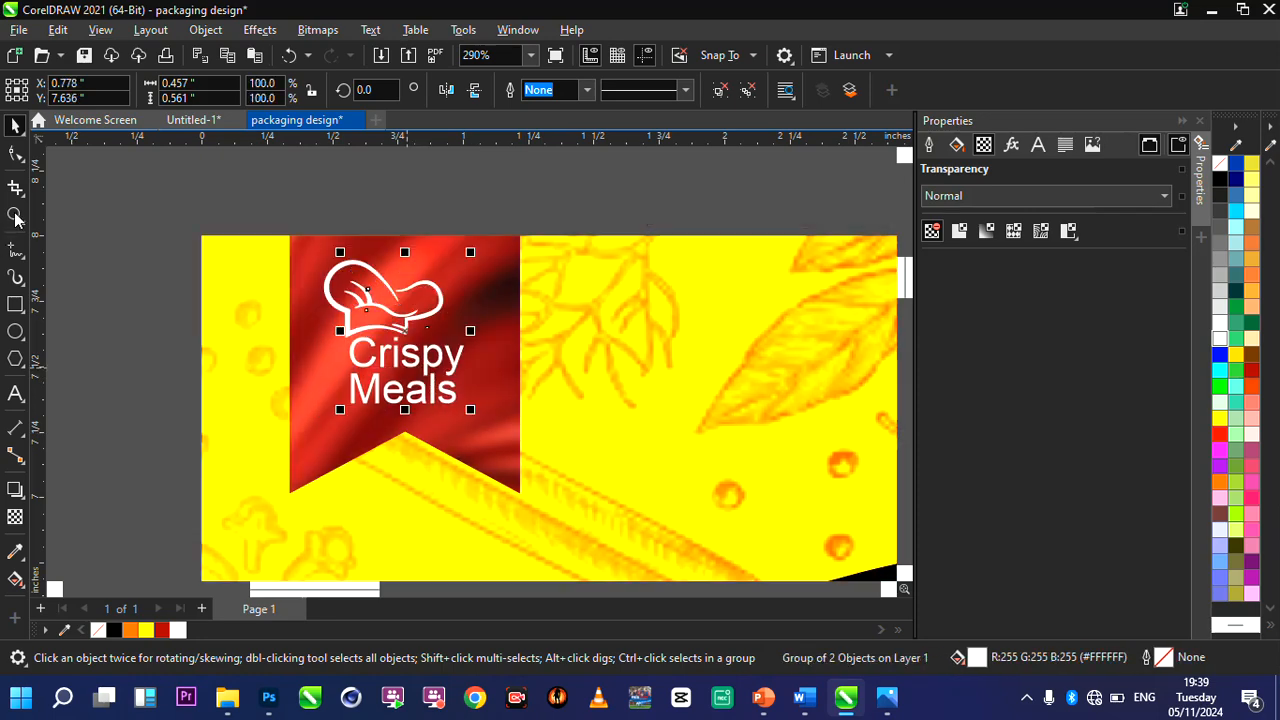
double_click(15, 216)
left_click(15, 126)
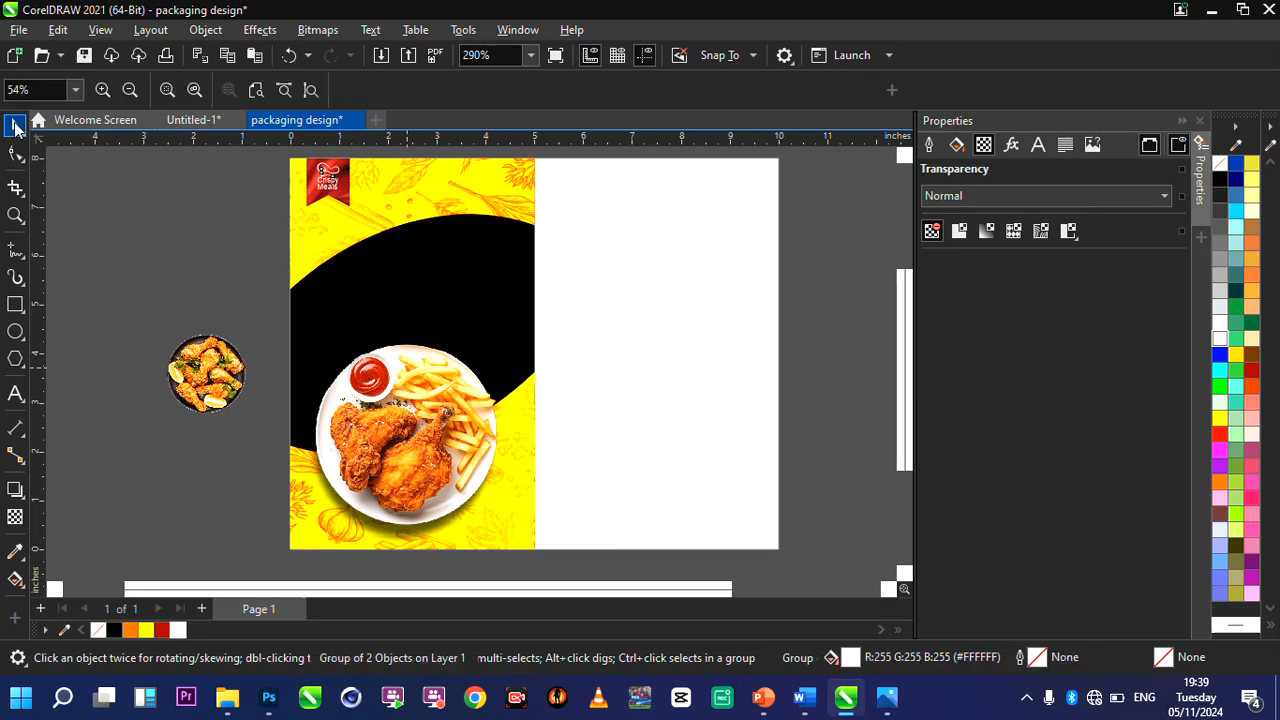
left_click(214, 229)
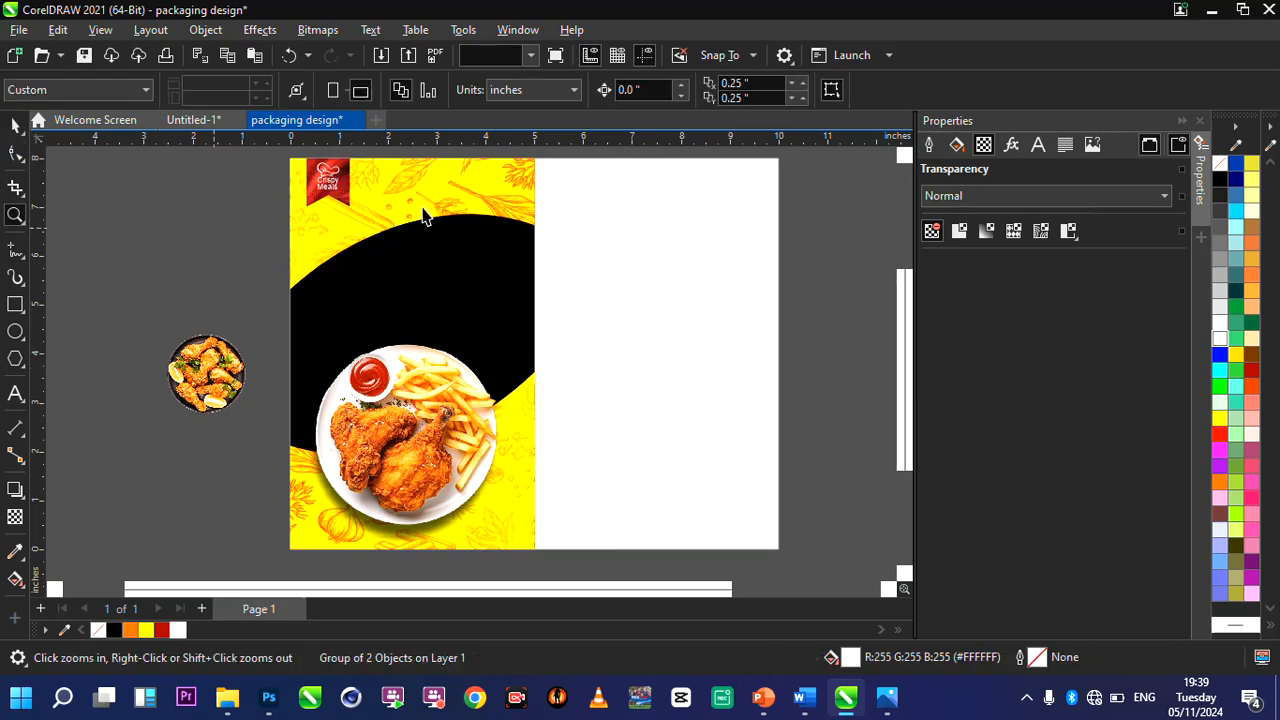
Fill the page-size background rectangle with a diagonal linear fountain fill from orange to yellow, ending beyond the page's right edge.
scroll(420, 380, "down", 2)
scroll(408, 299, "up", 2)
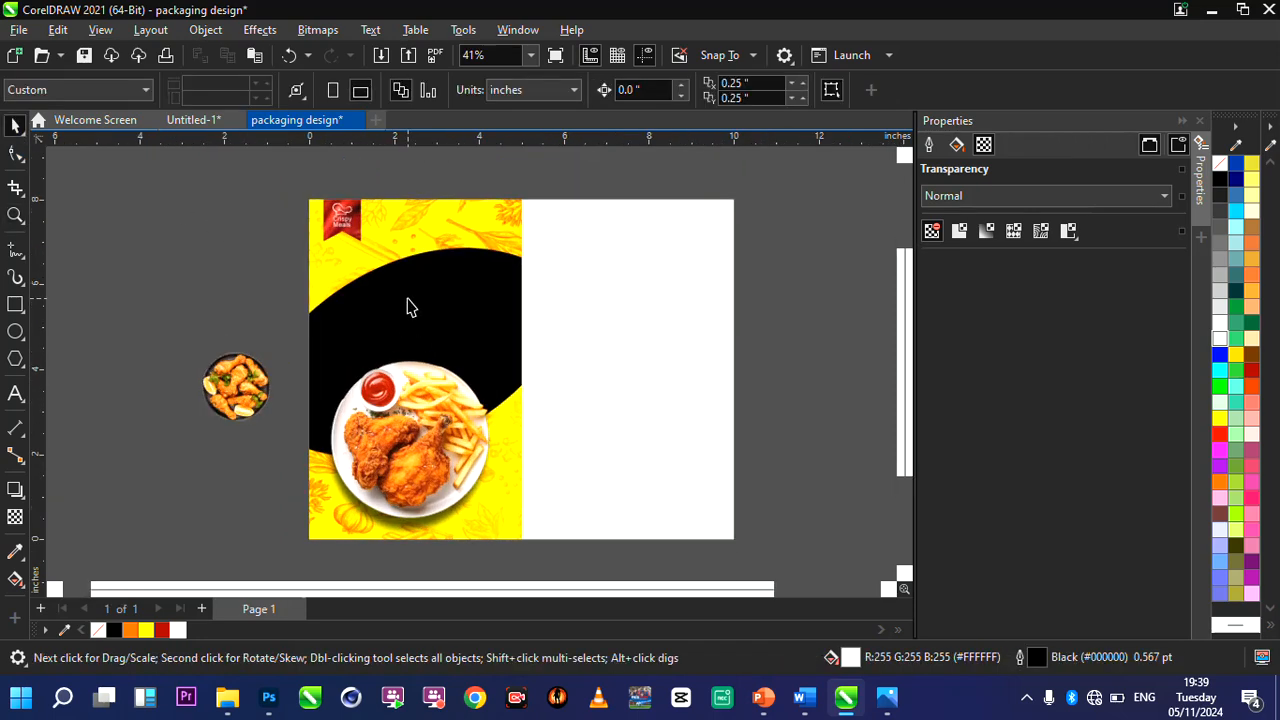
left_click(600, 296)
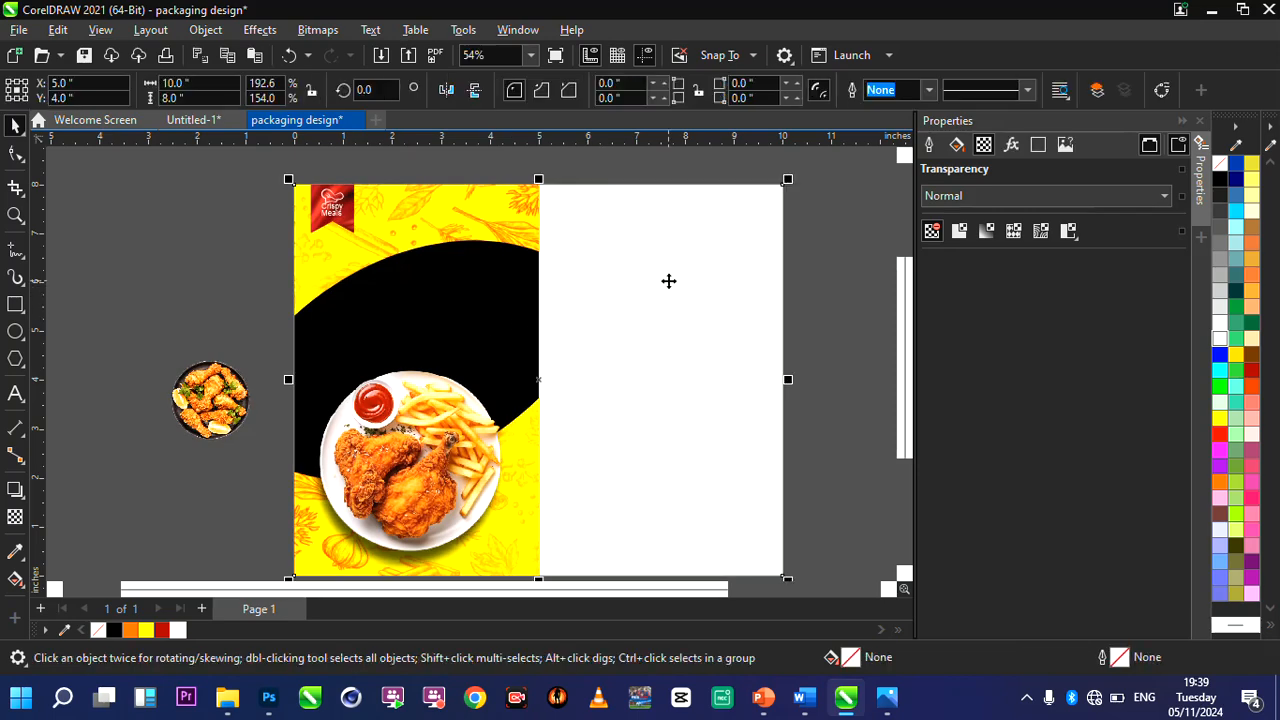
scroll(676, 285, "down", 1)
scroll(780, 314, "up", 1)
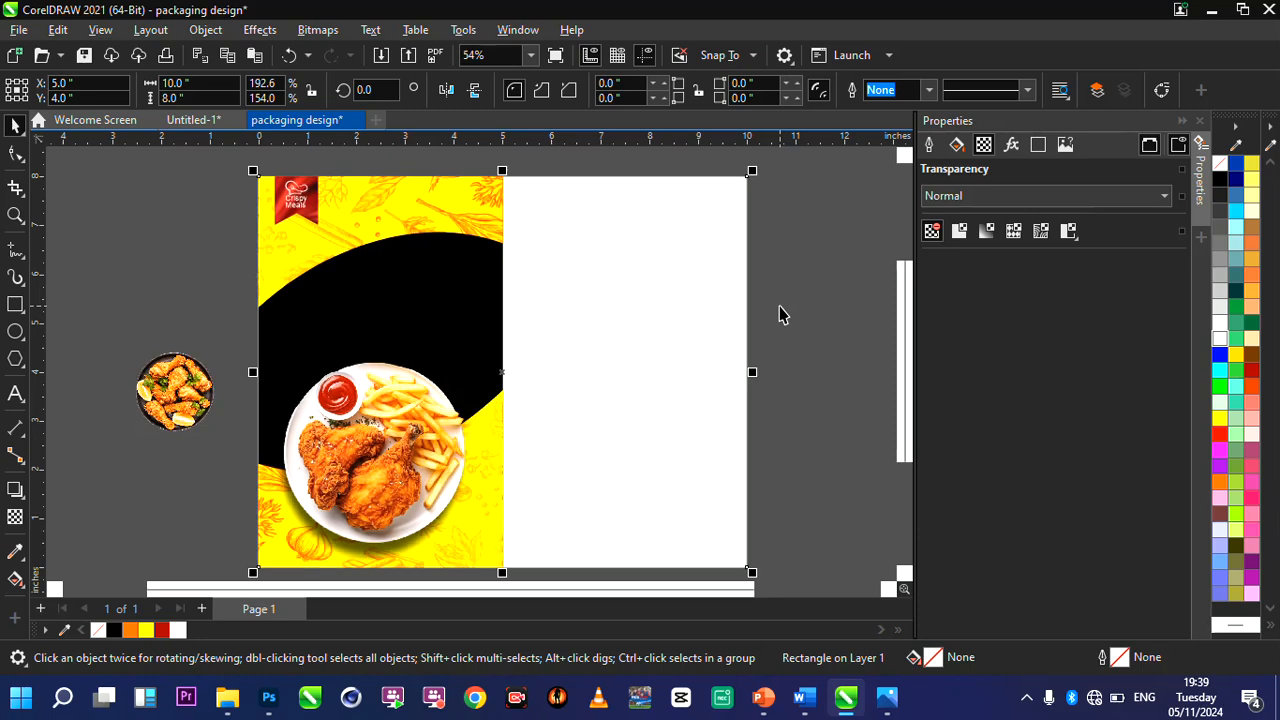
left_click(15, 578)
left_click_drag(512, 322, 757, 412)
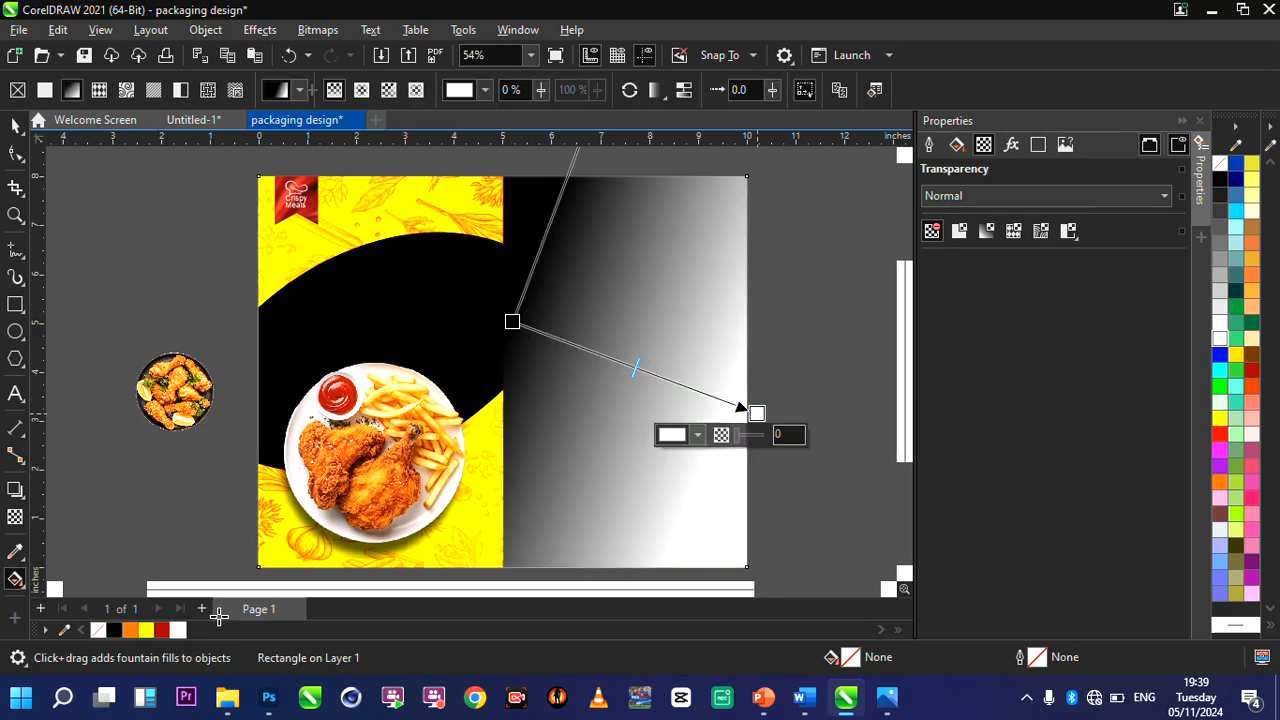
left_click(145, 629)
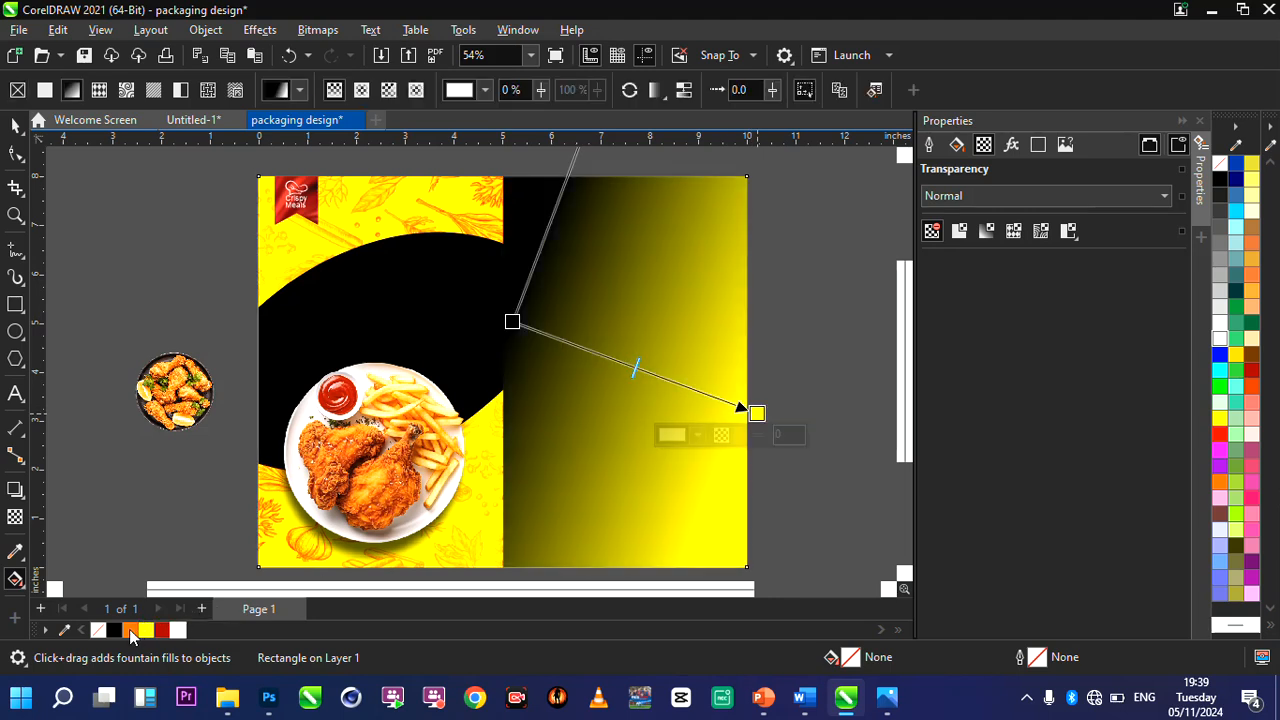
left_click_drag(130, 629, 511, 320)
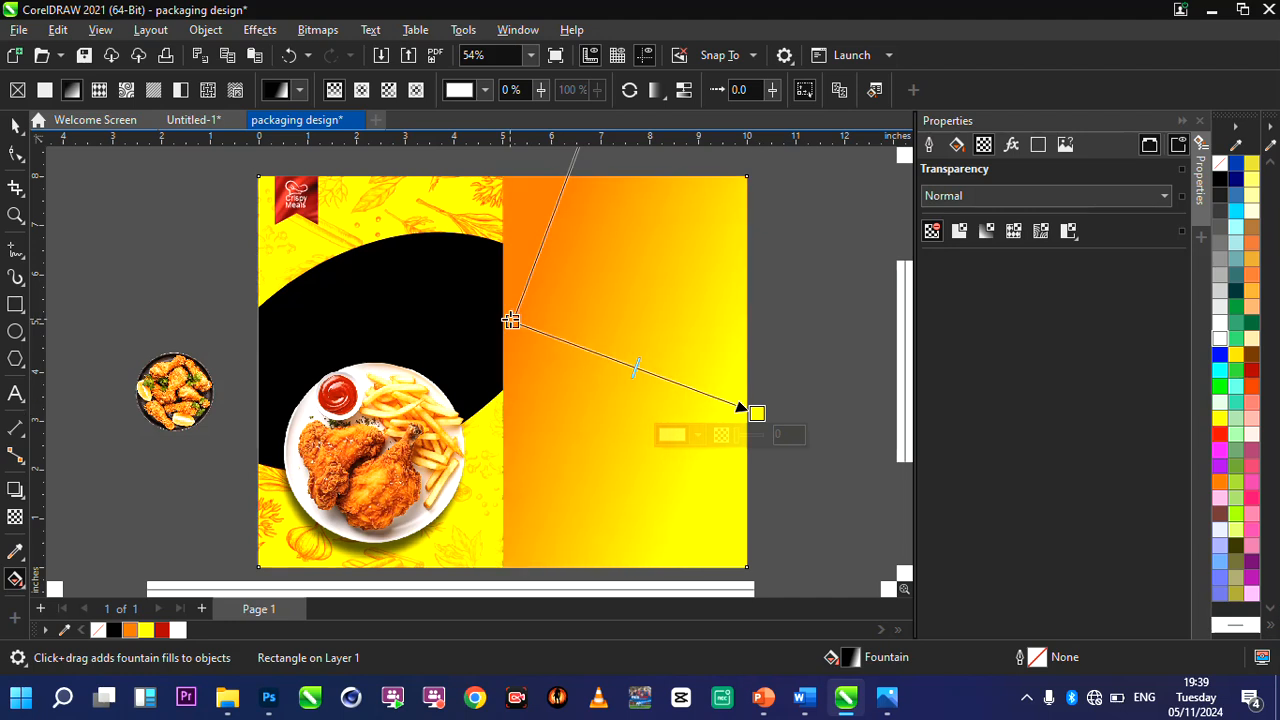
left_click_drag(757, 413, 821, 440)
left_click(15, 127)
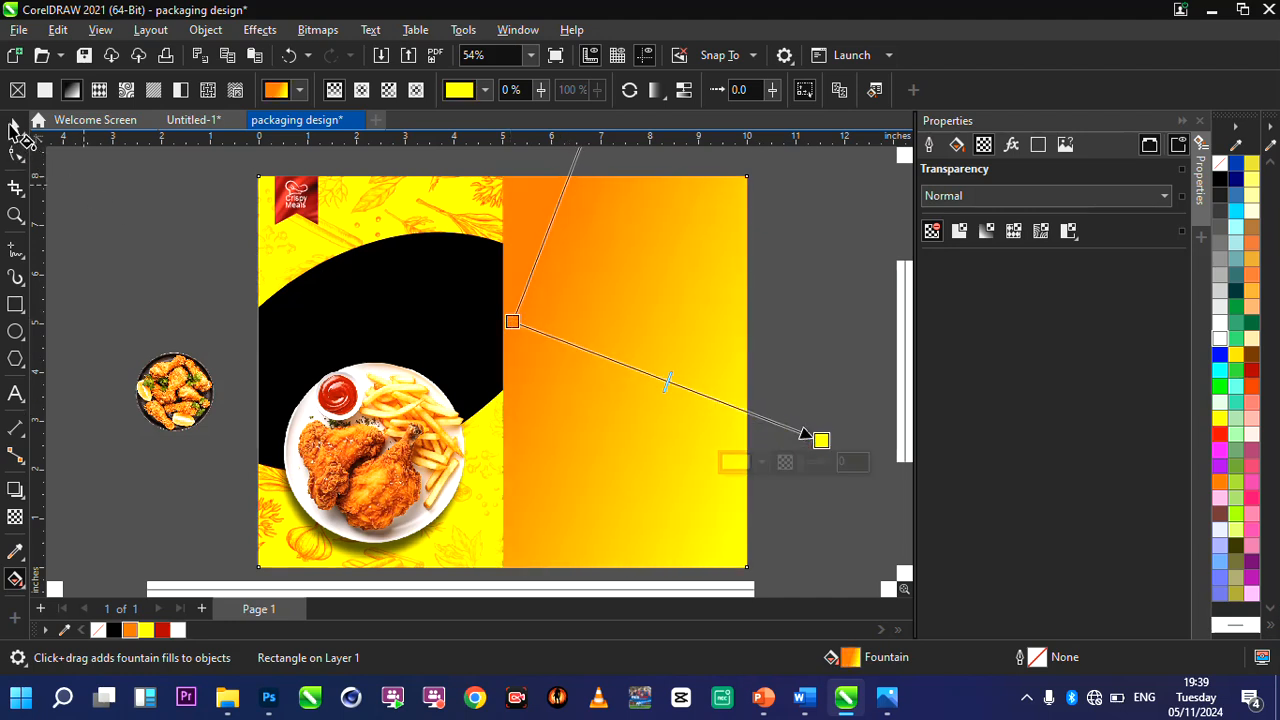
Copy the spicies.jpg image nested inside the front panel's upper yellow curve and finish editing both PowerClips.
left_click(422, 208)
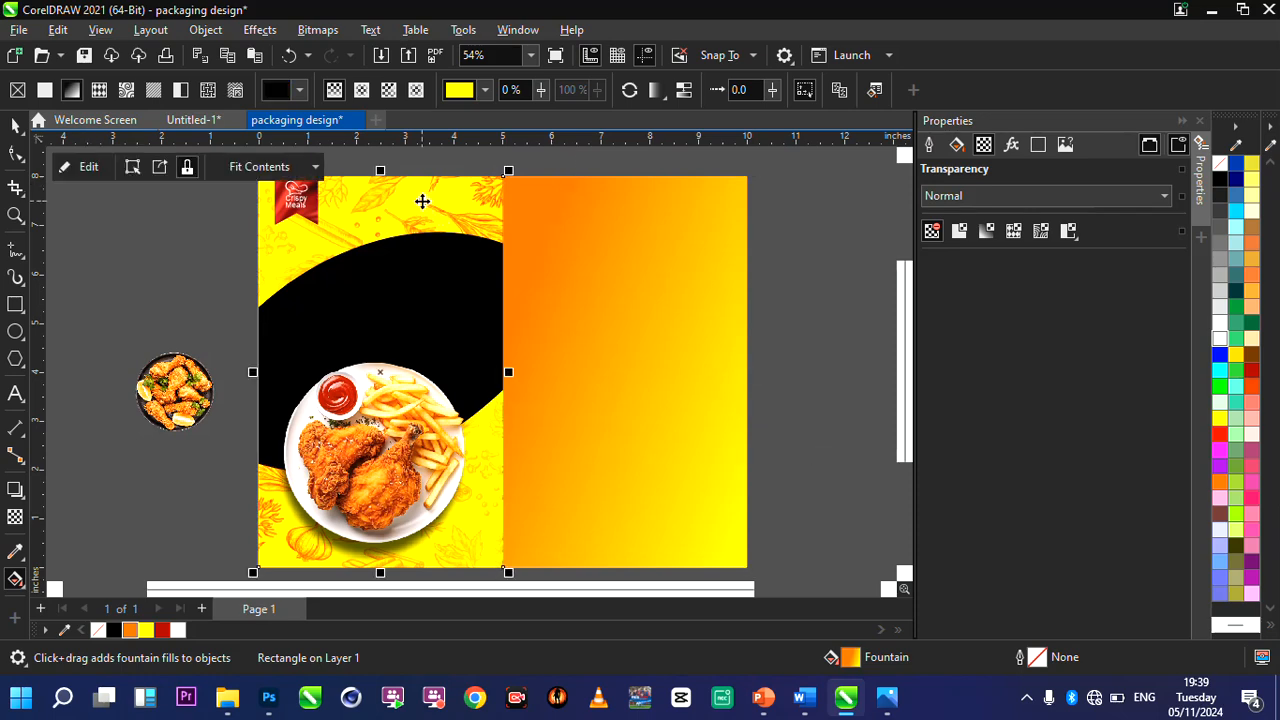
left_click(82, 167)
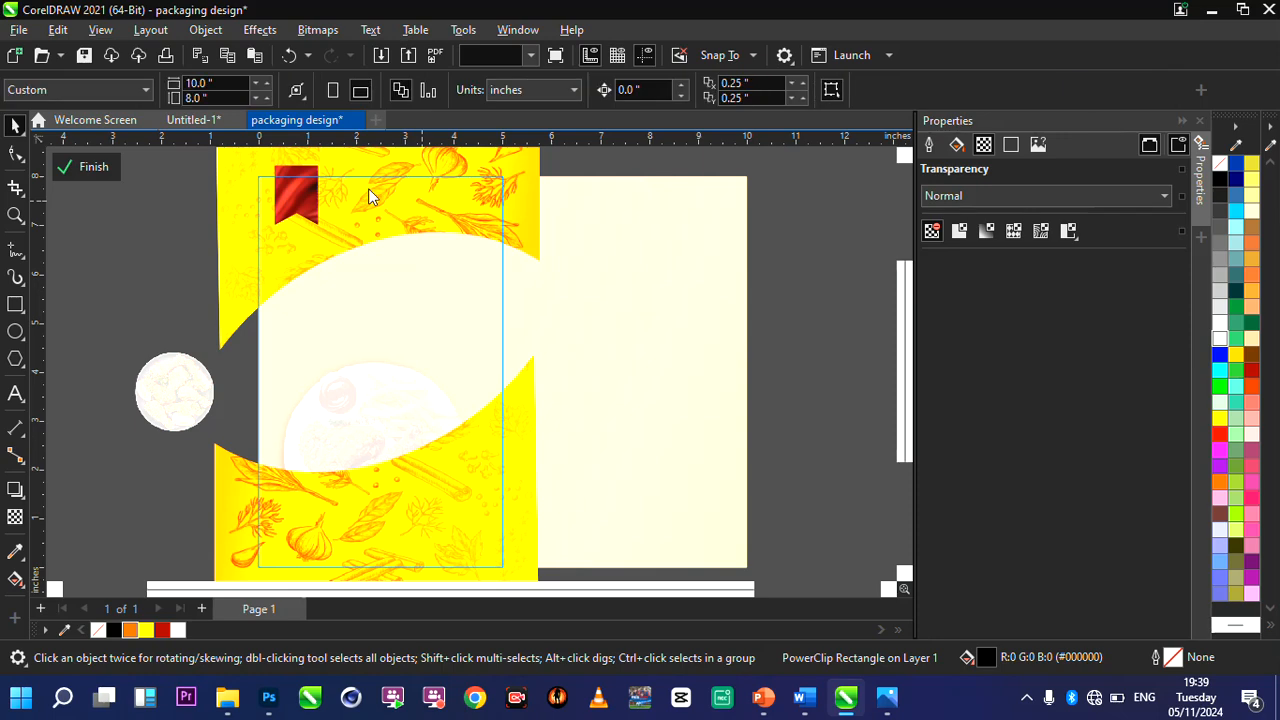
left_click(368, 194)
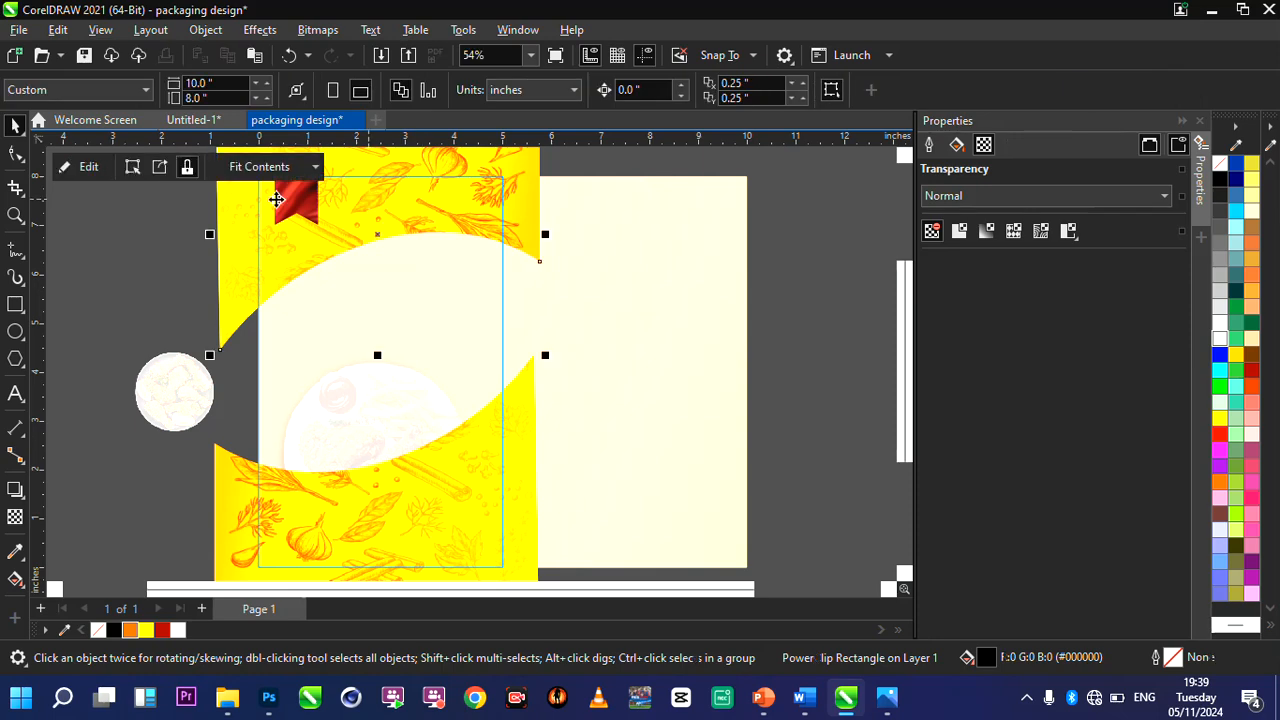
double_click(360, 200)
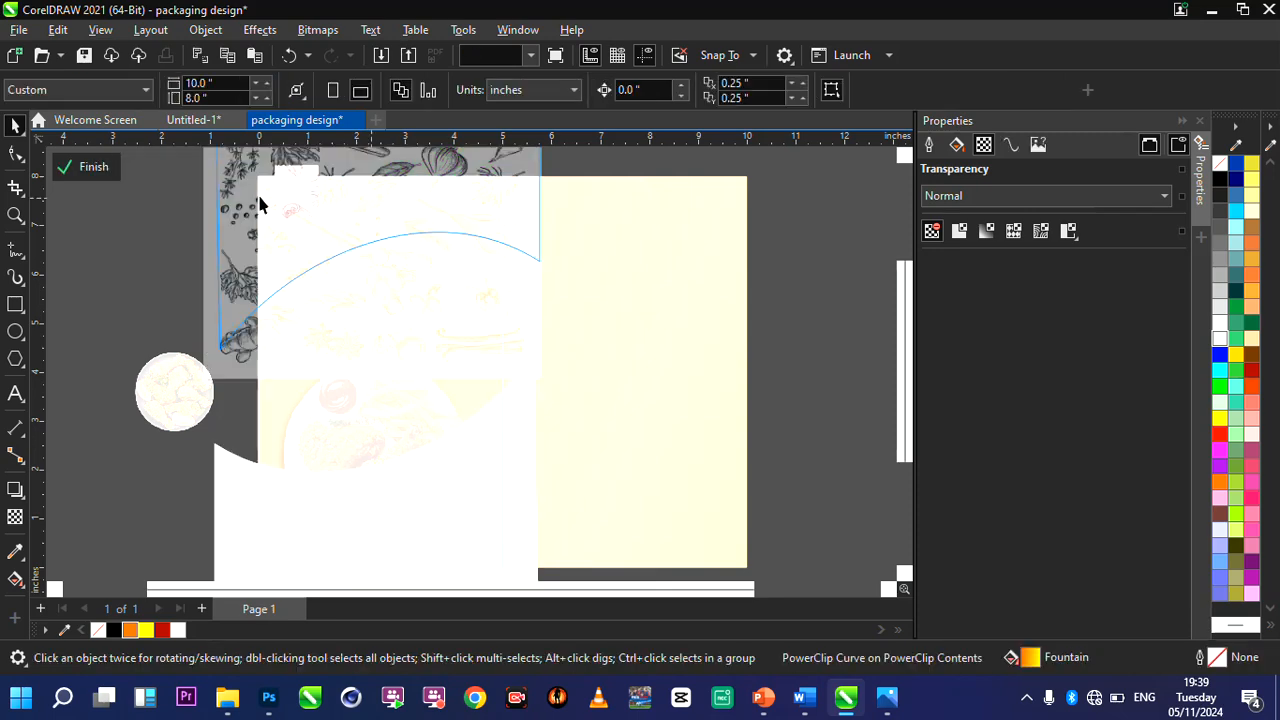
left_click(240, 208)
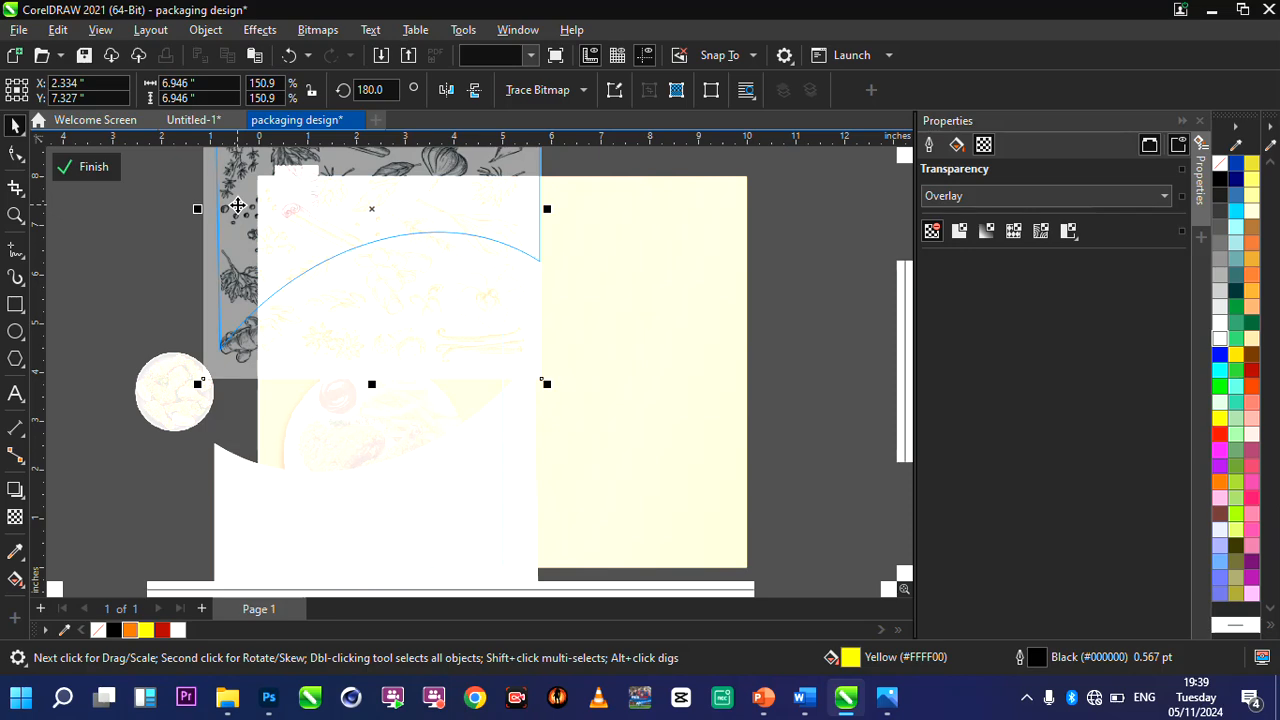
left_click(88, 168)
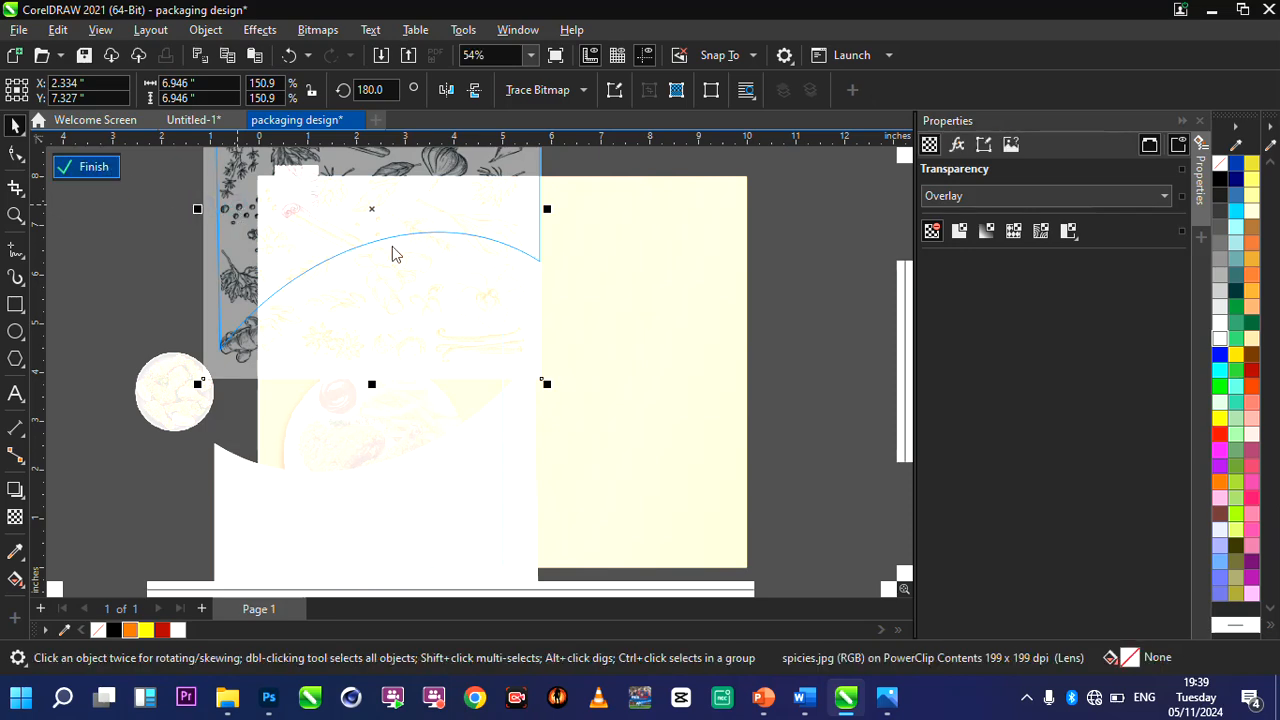
left_click(100, 166)
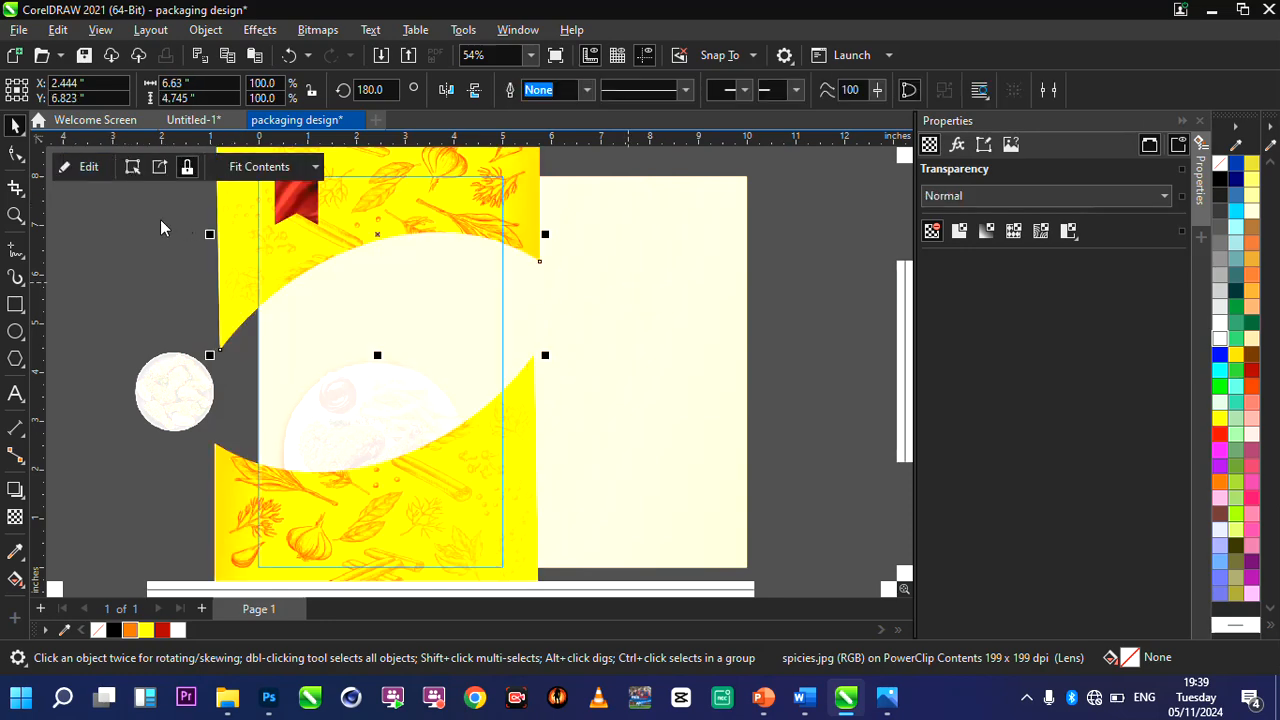
left_click(86, 167)
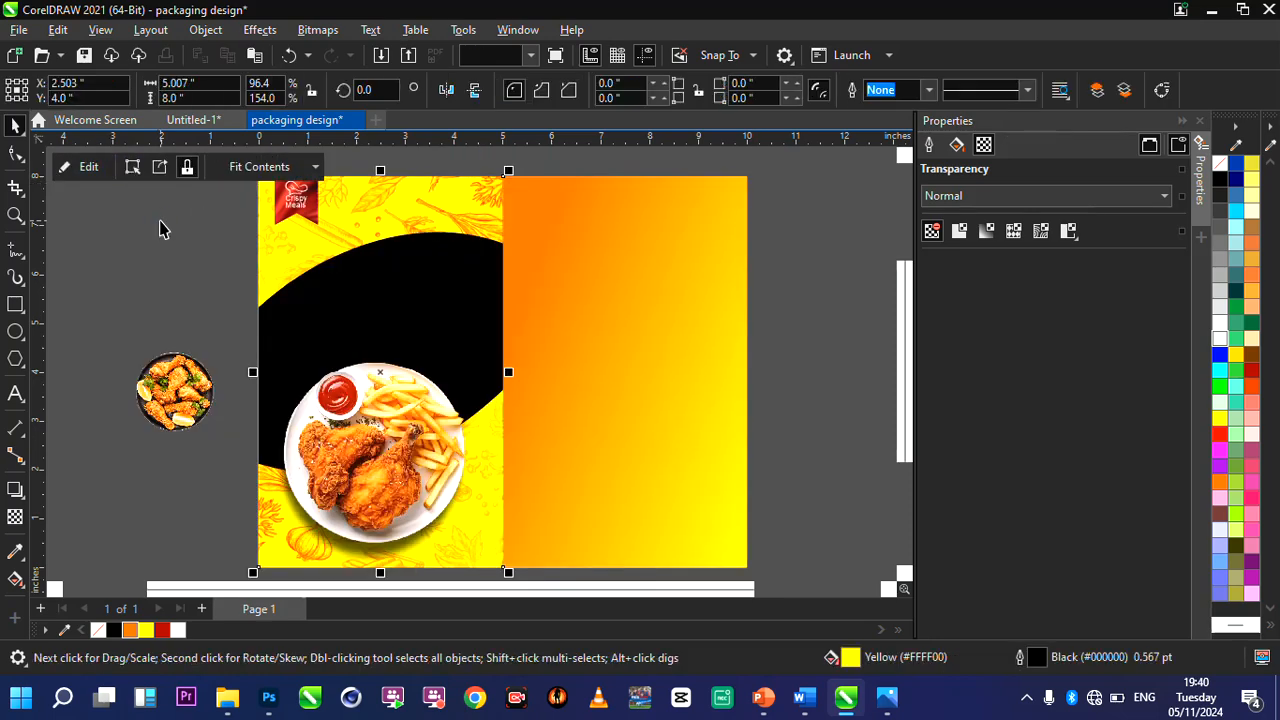
Paste the spice image over the orange-yellow right half of the page and enlarge it proportionally to about 11.24 × 11.24 inches.
left_click(337, 212, "alt")
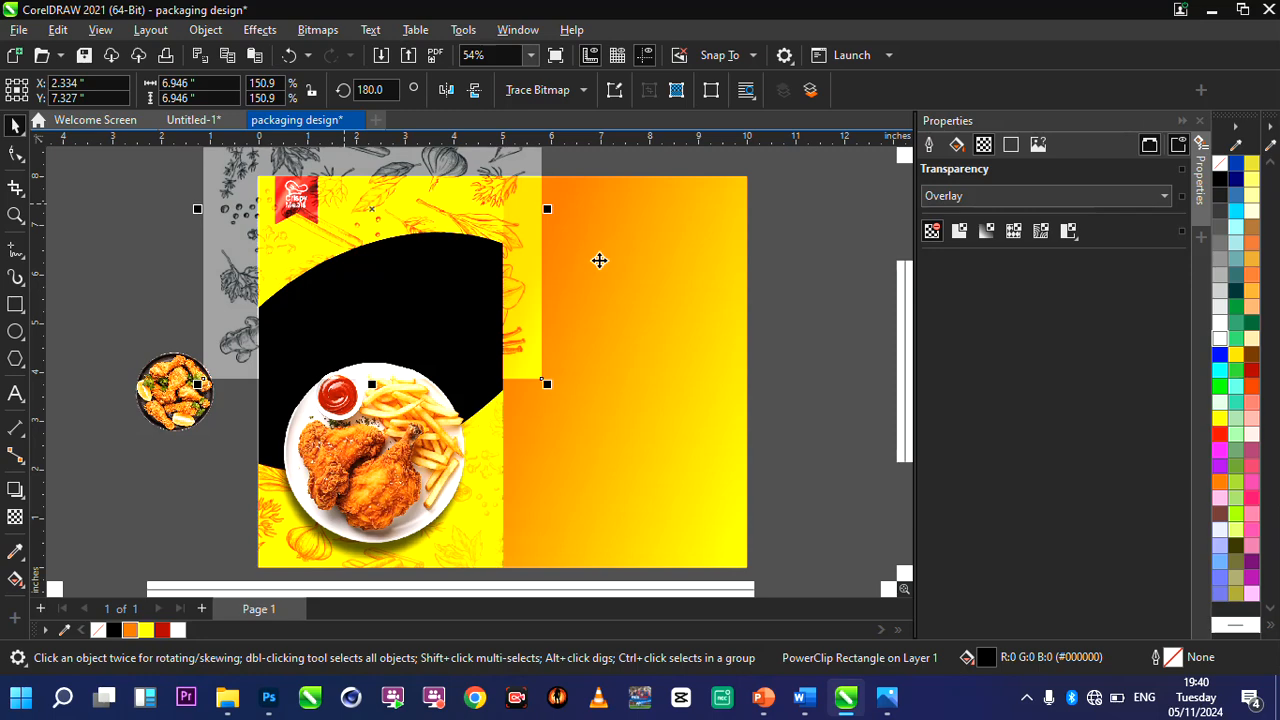
left_click_drag(517, 244, 714, 264)
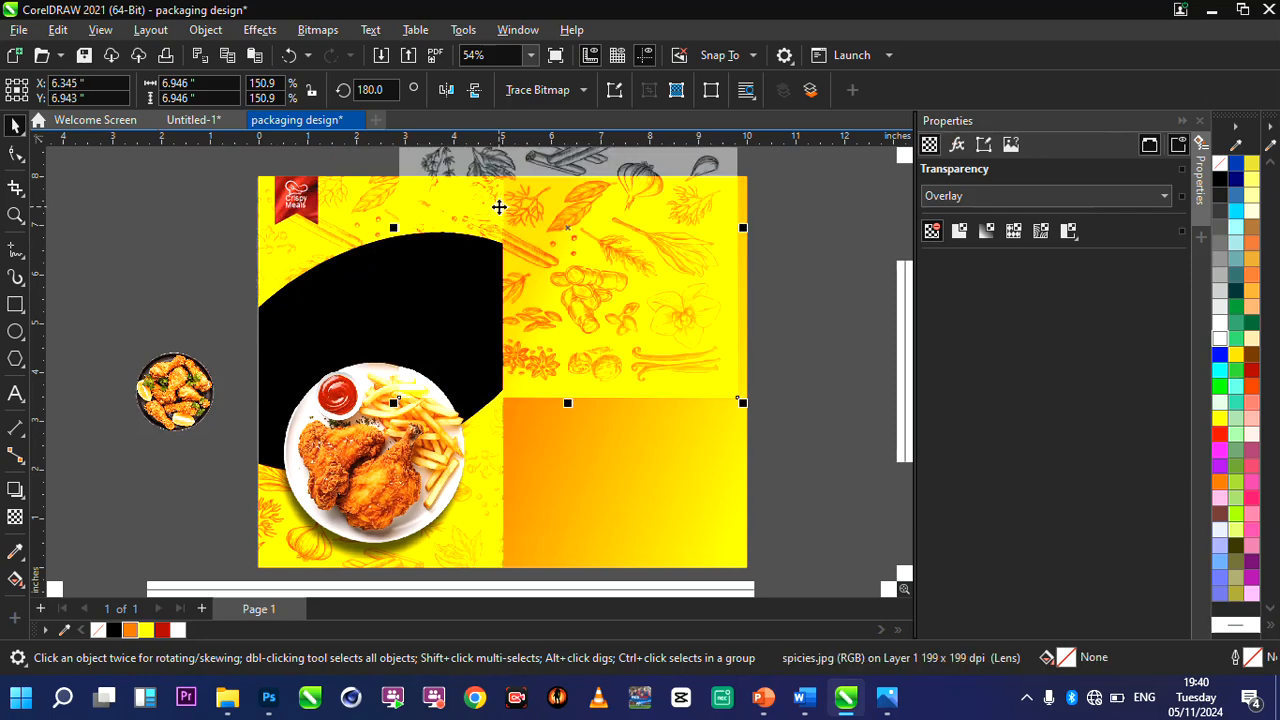
scroll(519, 213, "down", 2)
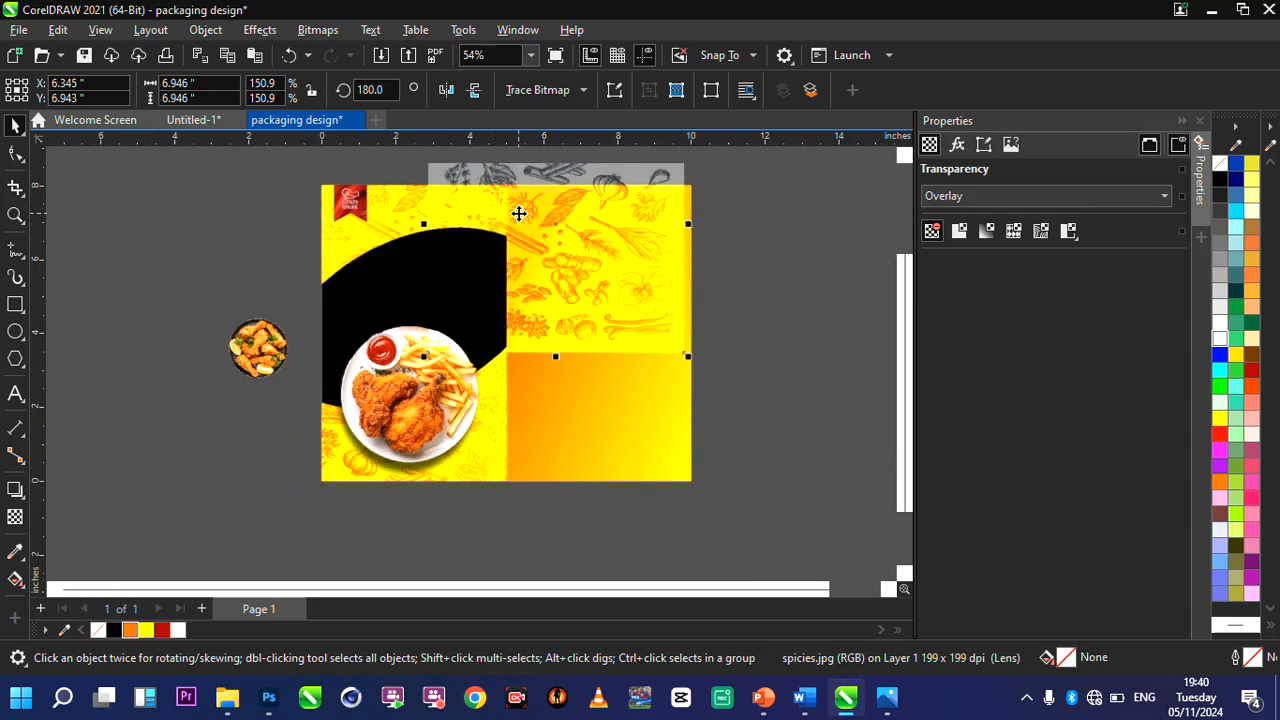
left_click(519, 213)
left_click(588, 280)
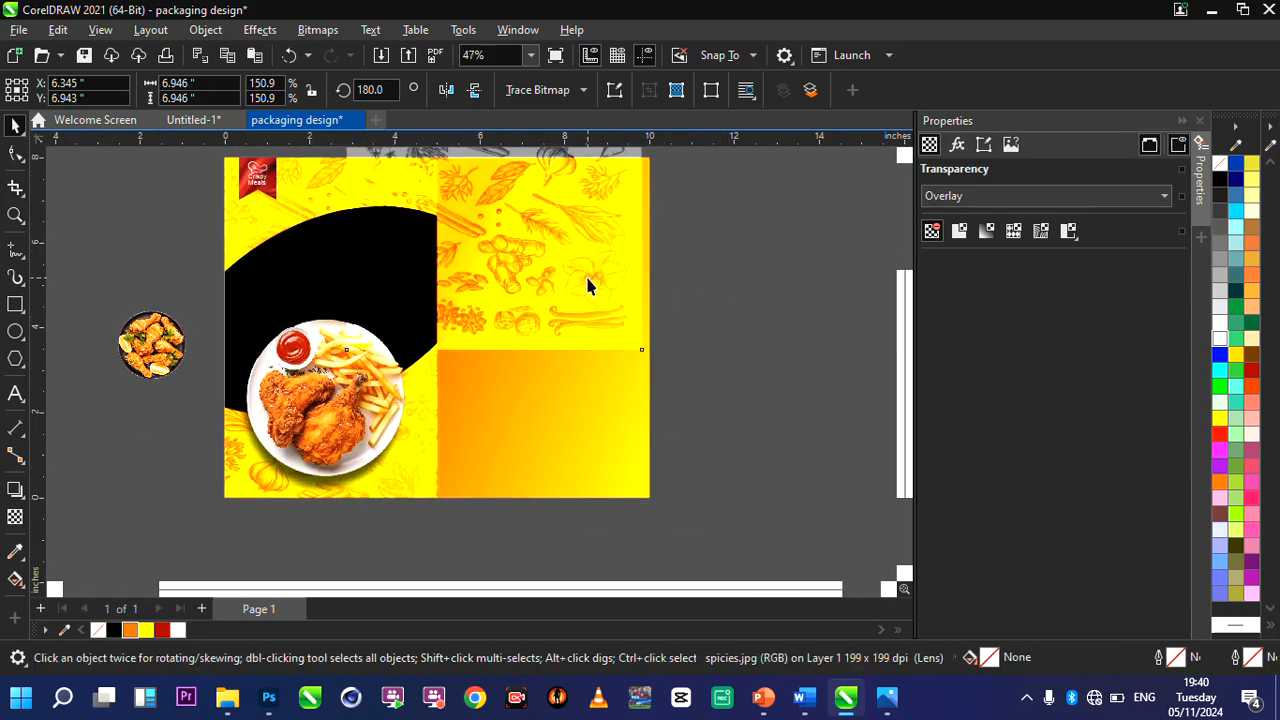
left_click_drag(647, 357, 829, 538)
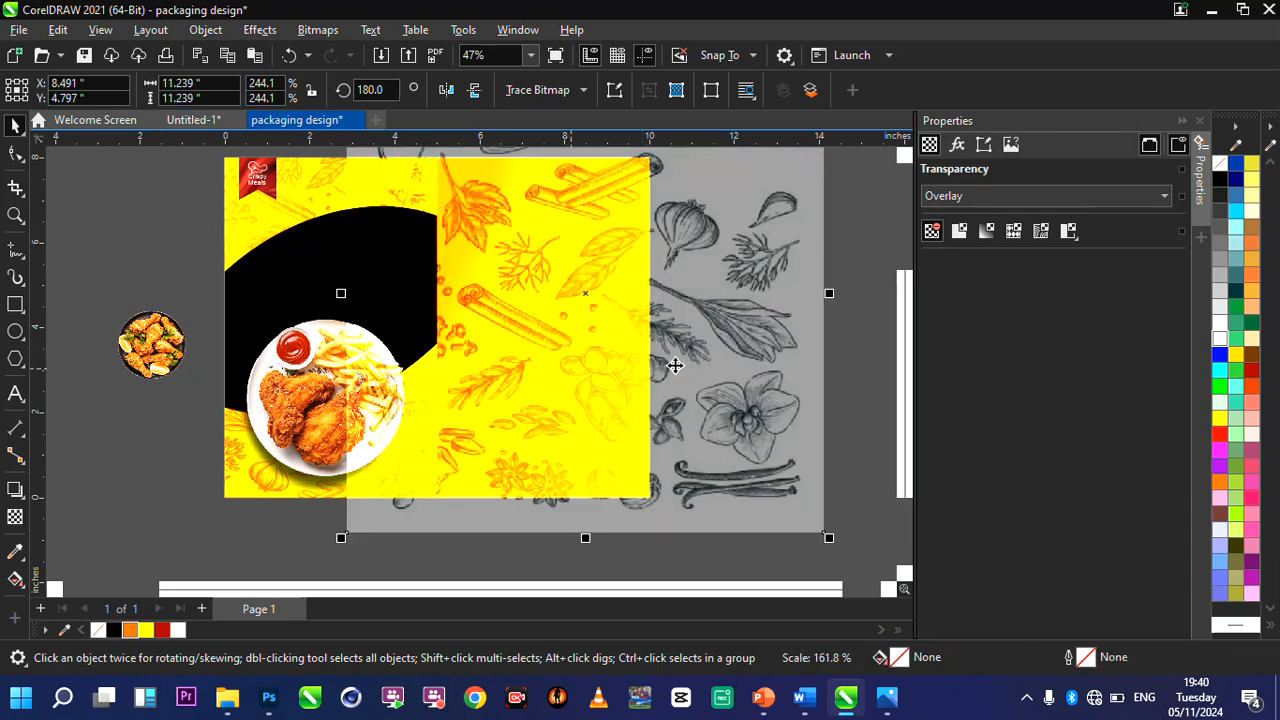
Move the spice image to the page's right half and PowerClip it inside the page-size orange-yellow background rectangle.
left_click_drag(707, 351, 844, 324)
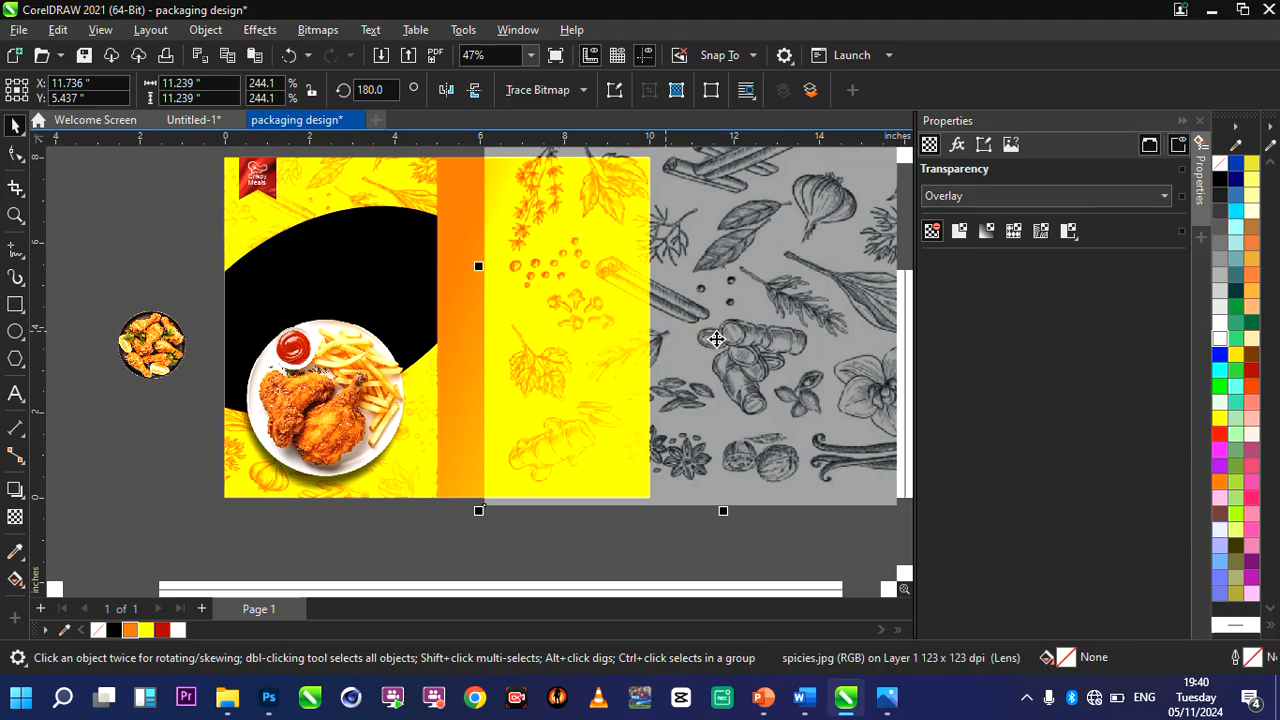
right_click(734, 332)
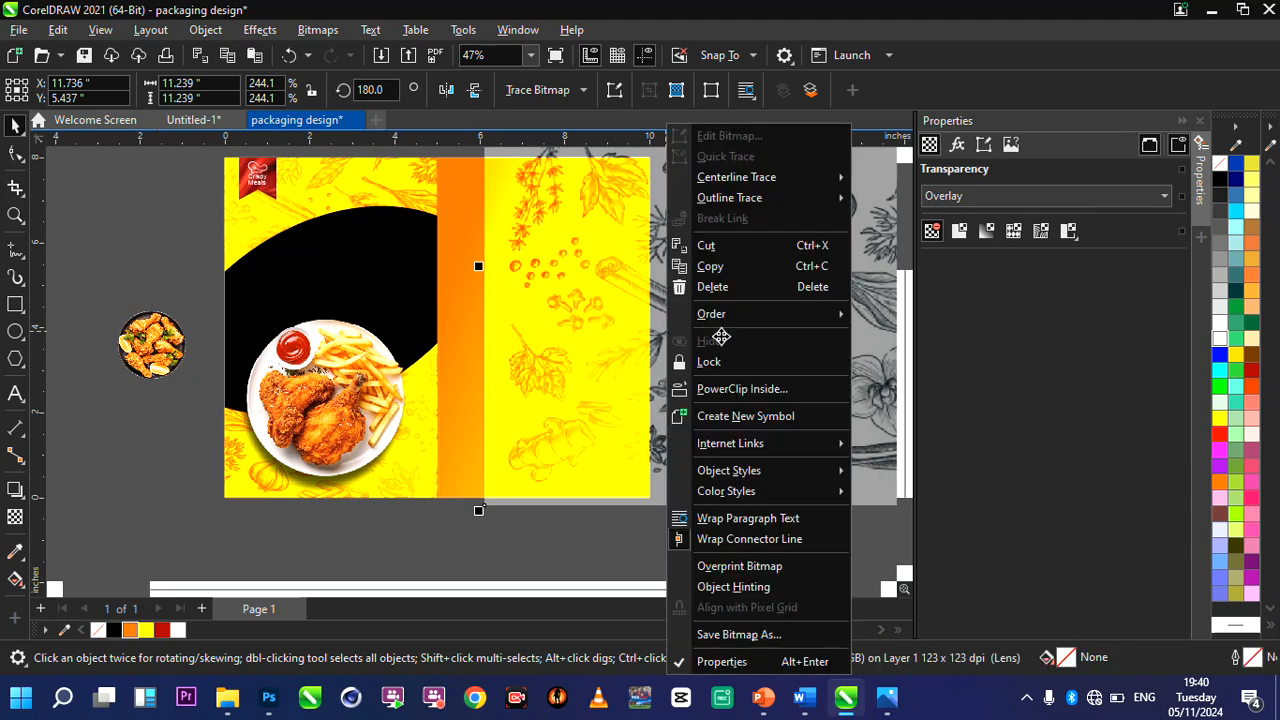
left_click(742, 388)
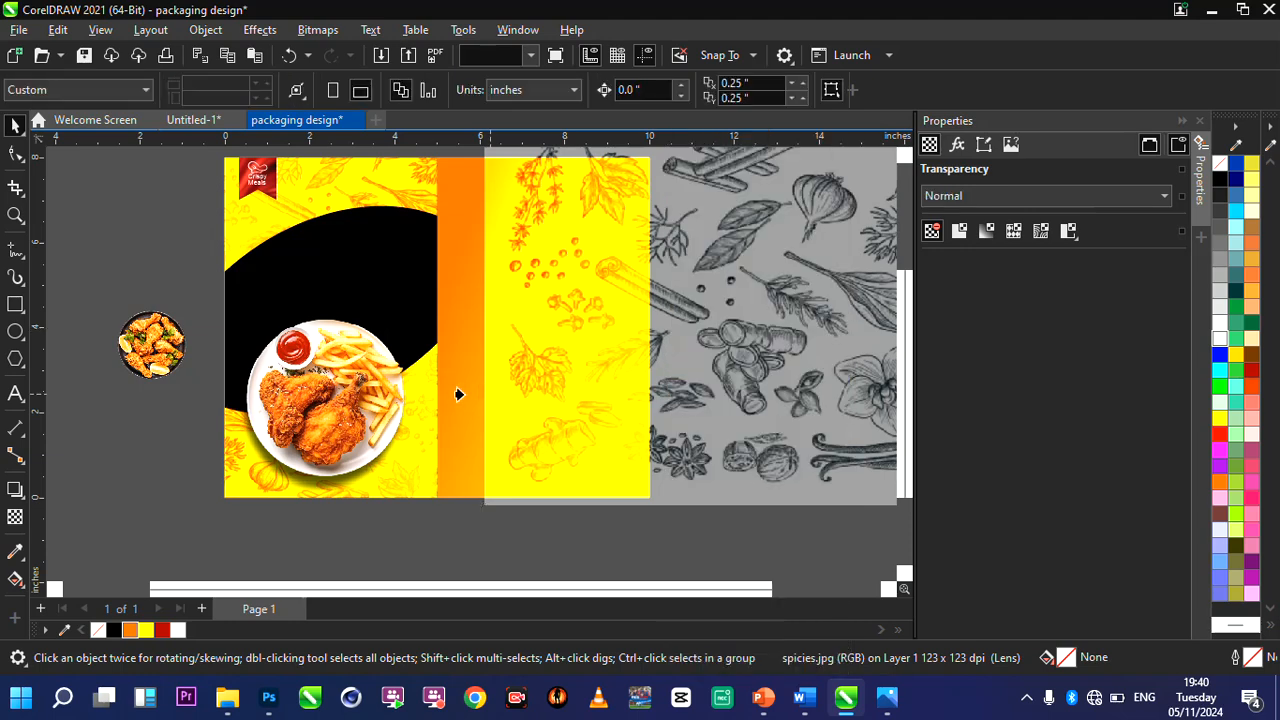
left_click(522, 367)
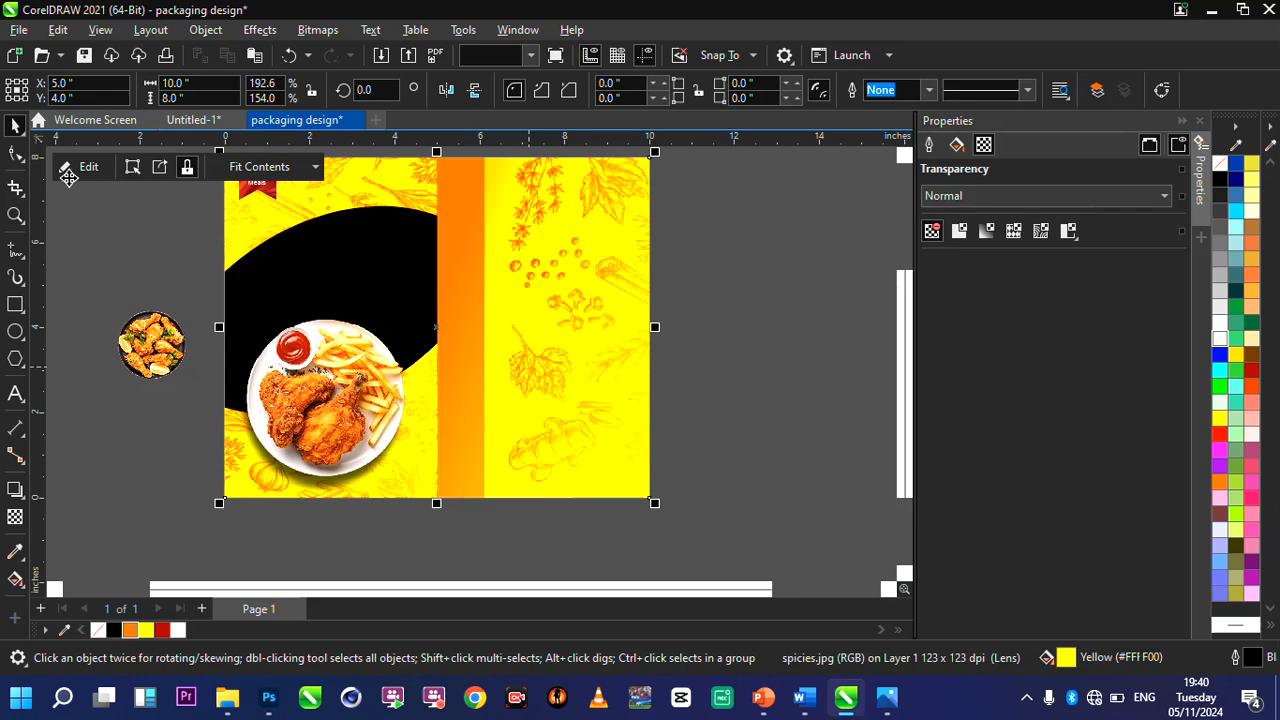
Edit the background PowerClip, shift the spice image to about X 8.36, Y 5.17 so it covers the back panel, and finish editing.
left_click(84, 166)
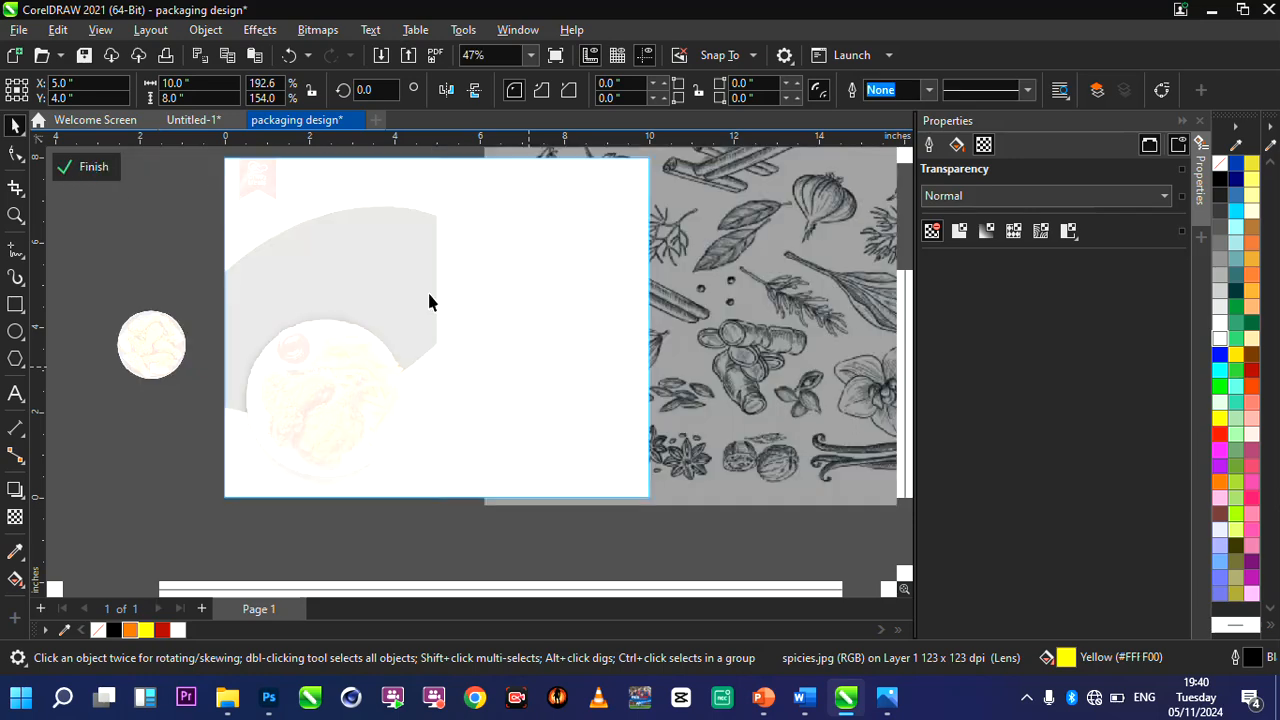
left_click(758, 289)
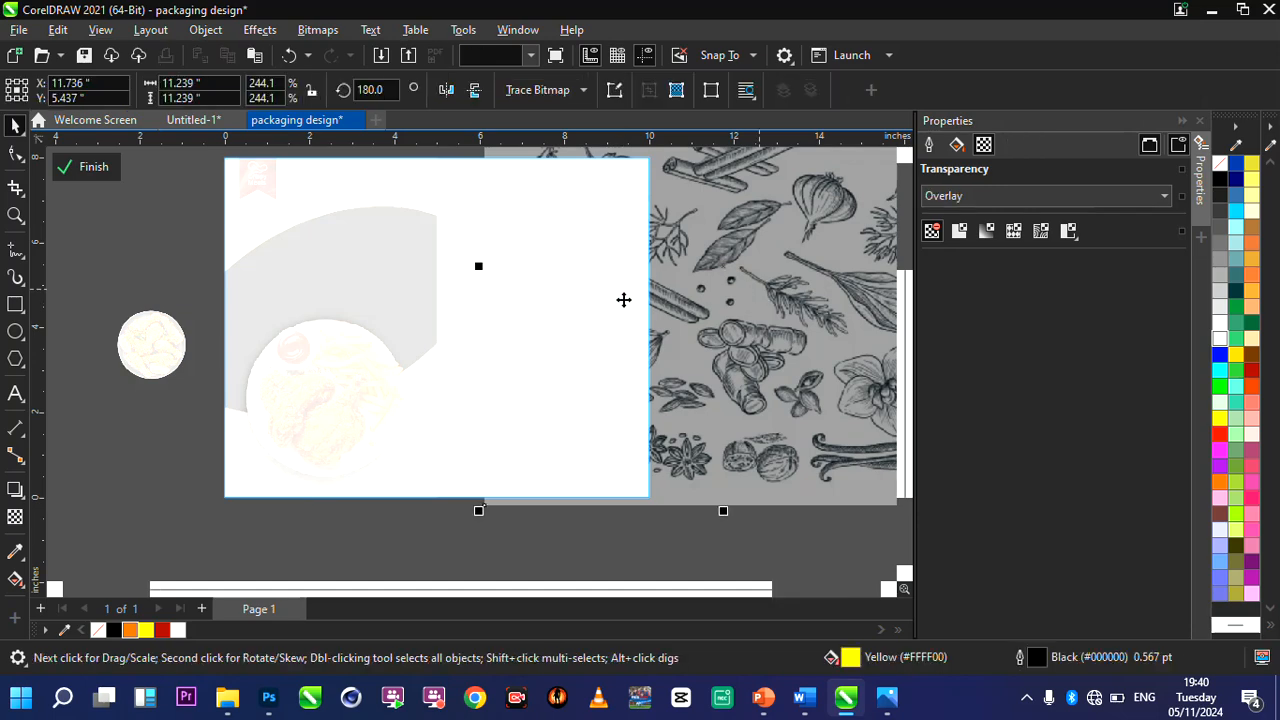
left_click_drag(624, 300, 616, 301)
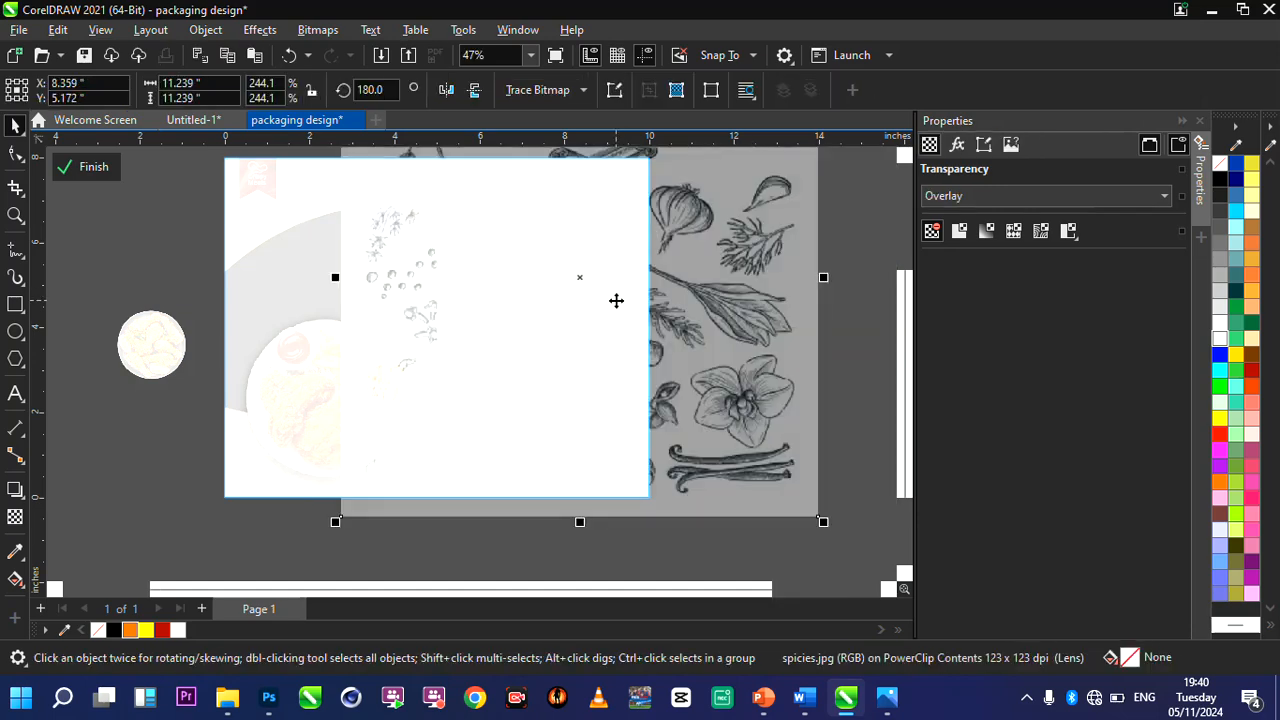
scroll(605, 291, "up", 1)
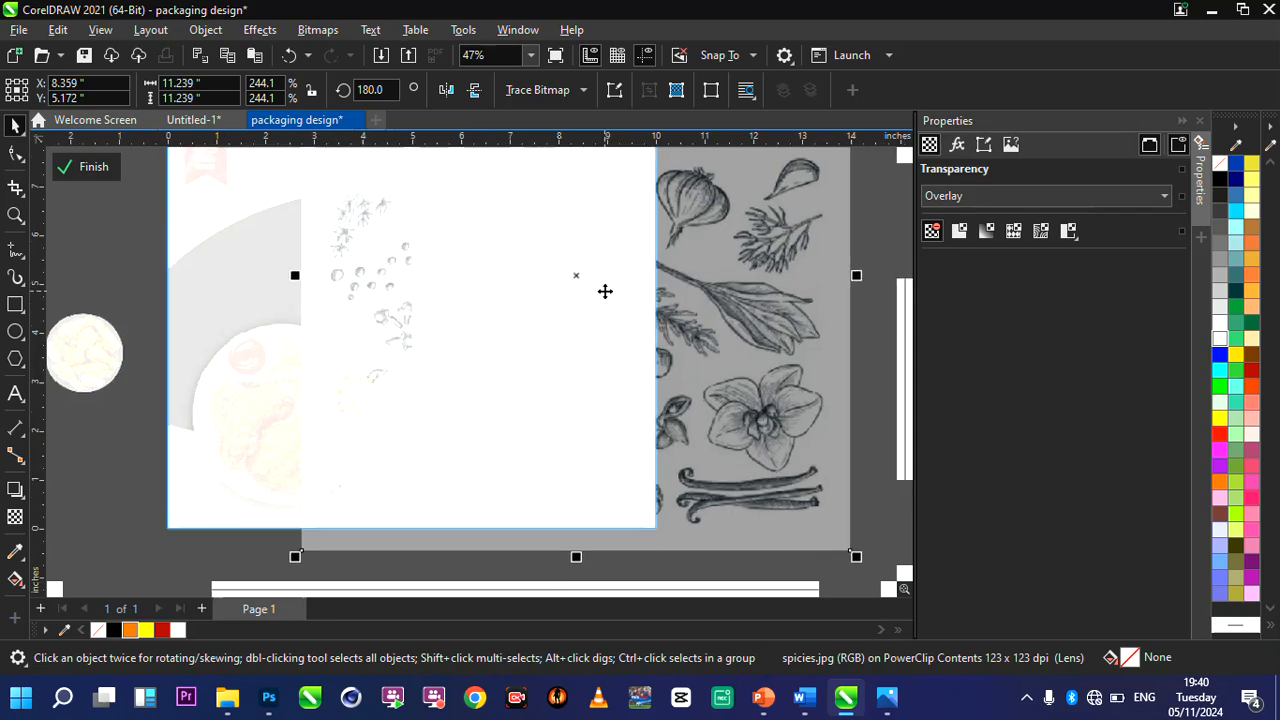
left_click(92, 170)
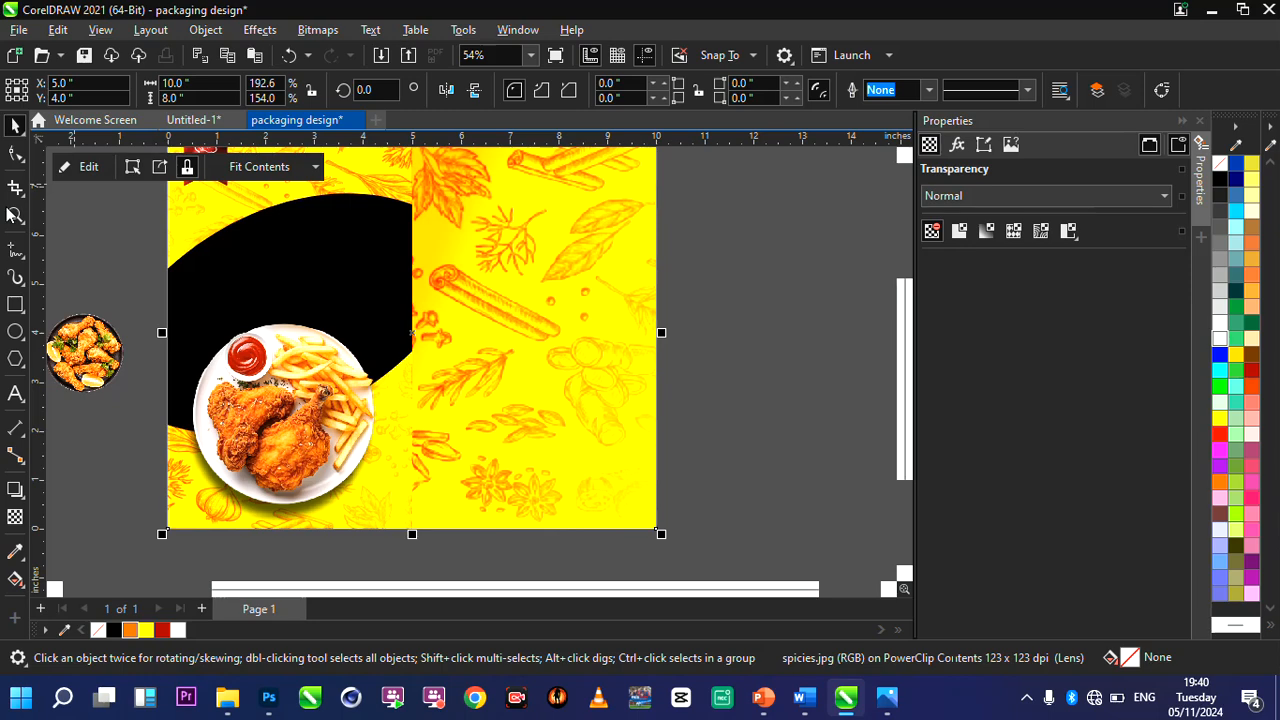
Adjust the background rectangle's fountain fill, moving the orange start further into the back panel and the yellow end farther beyond the page's right edge.
left_click(12, 215)
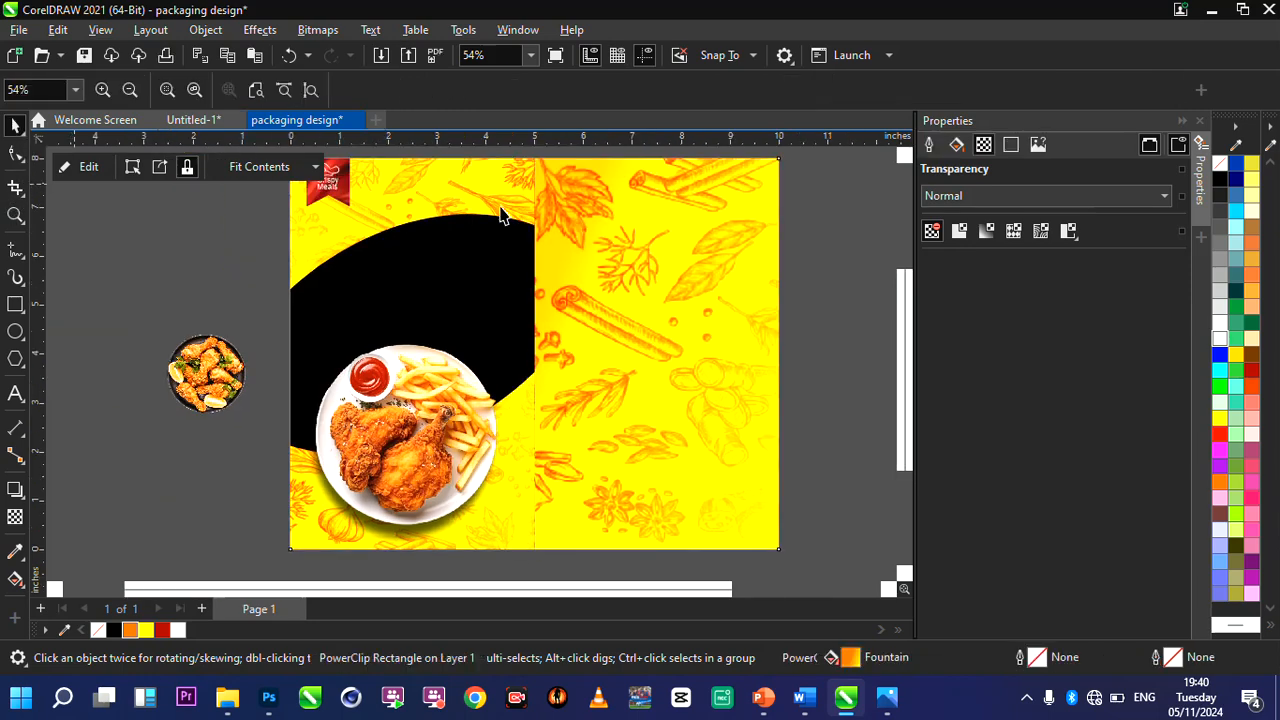
key("space")
left_click(661, 255)
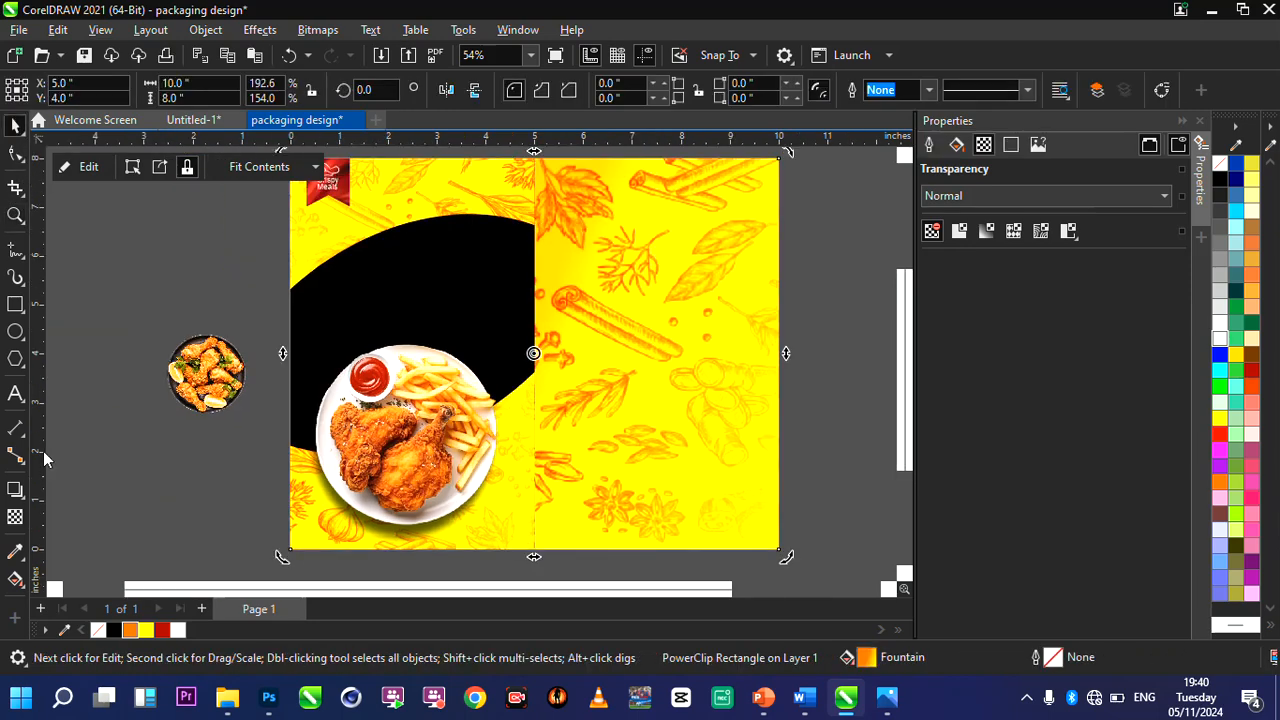
left_click(15, 578)
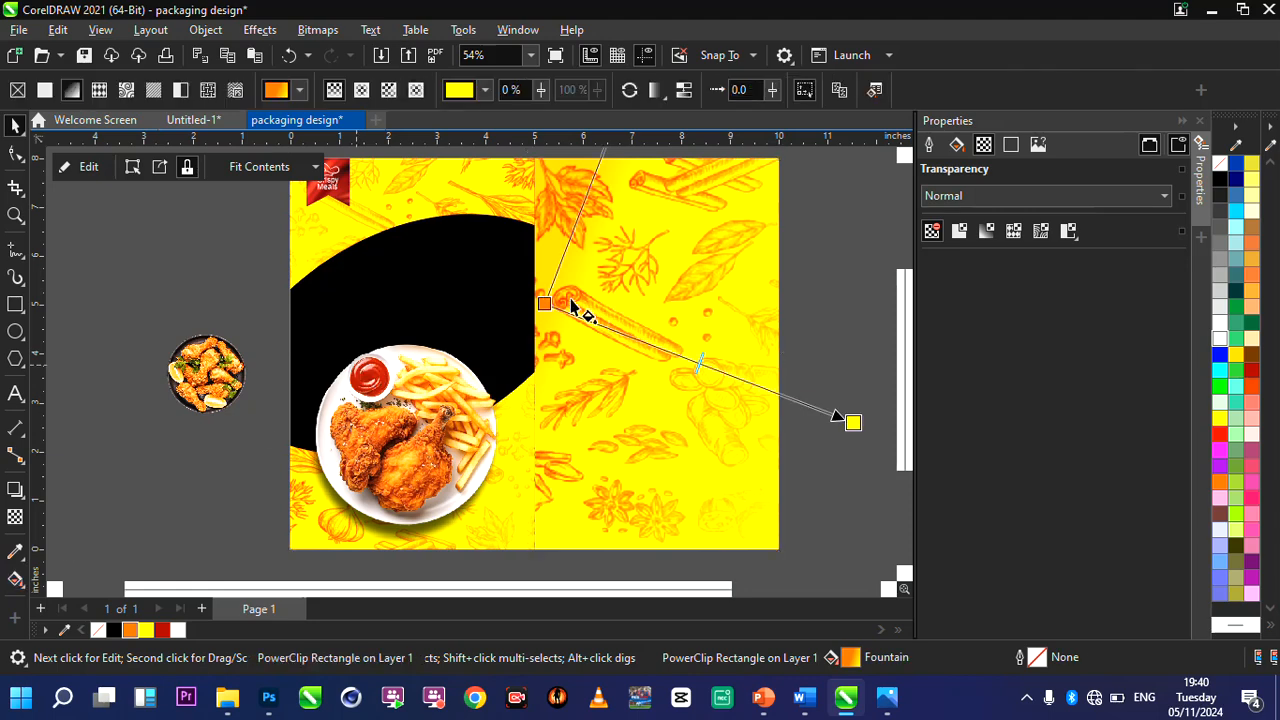
left_click_drag(543, 302, 616, 317)
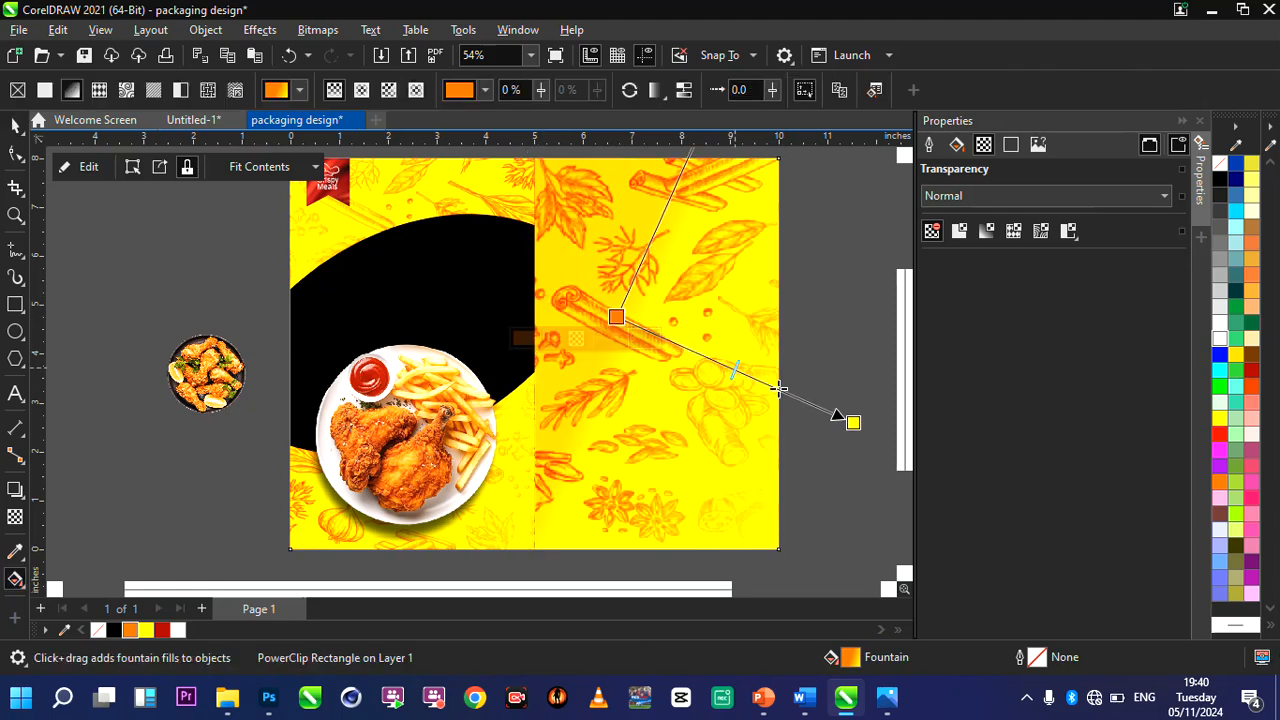
left_click_drag(852, 422, 875, 442)
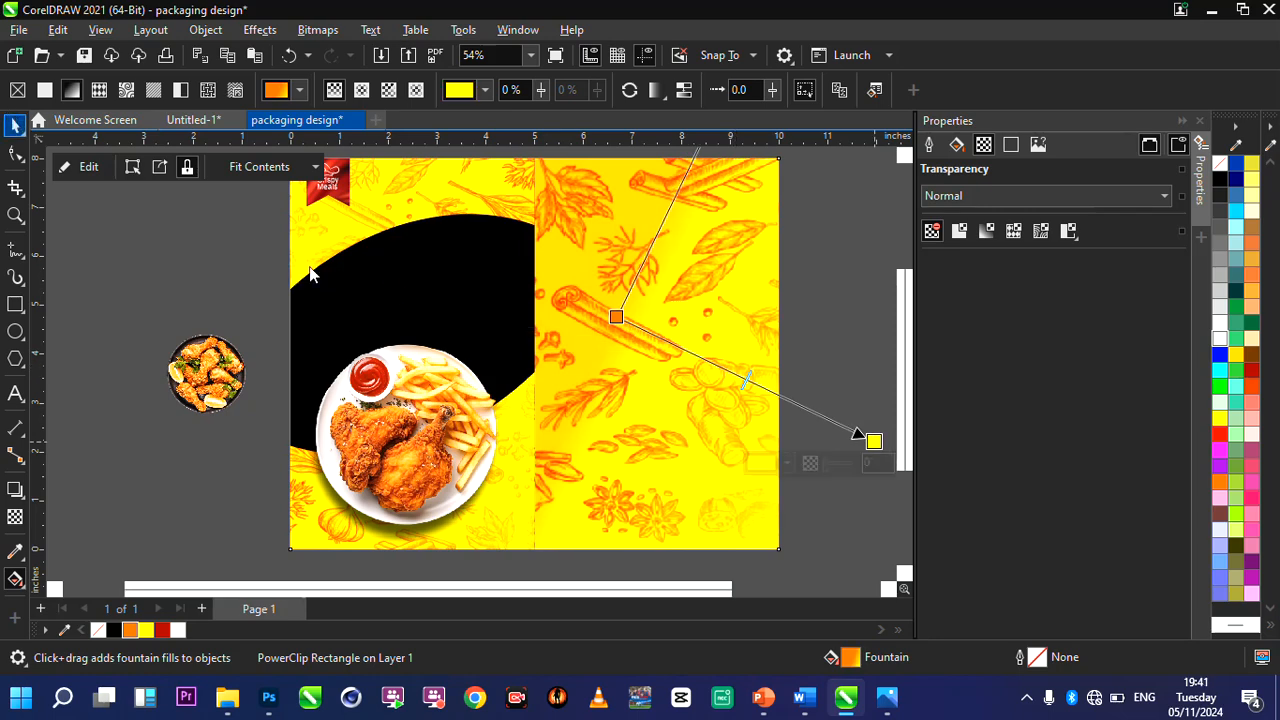
key("space")
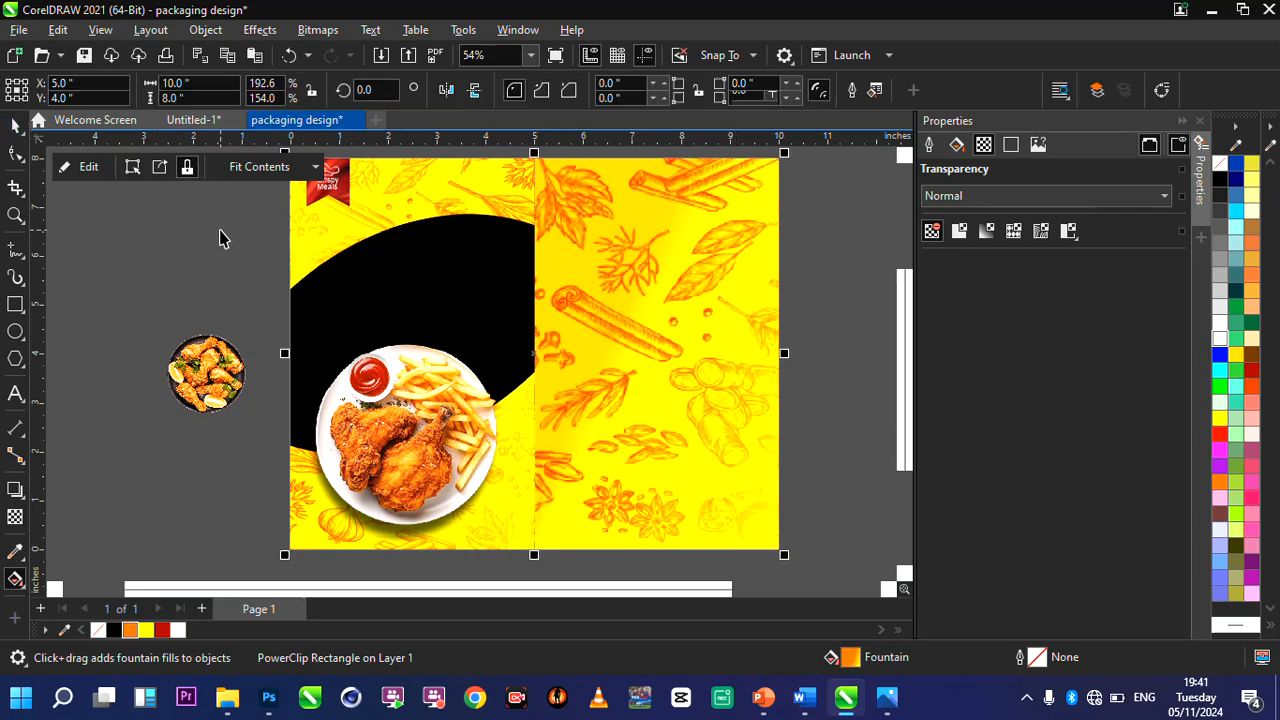
key("Escape")
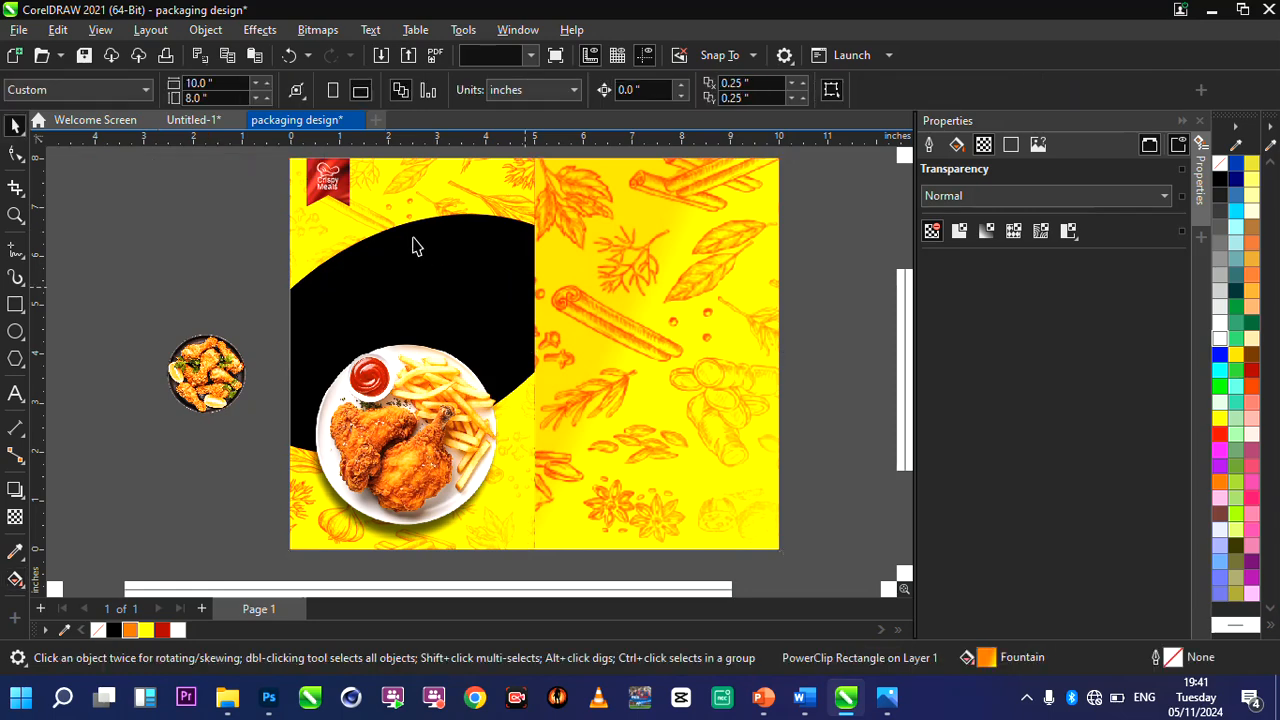
Add the artistic text "FRIES & CHICKEN" on two lines near the top of the front panel.
scroll(428, 276, "up", 1)
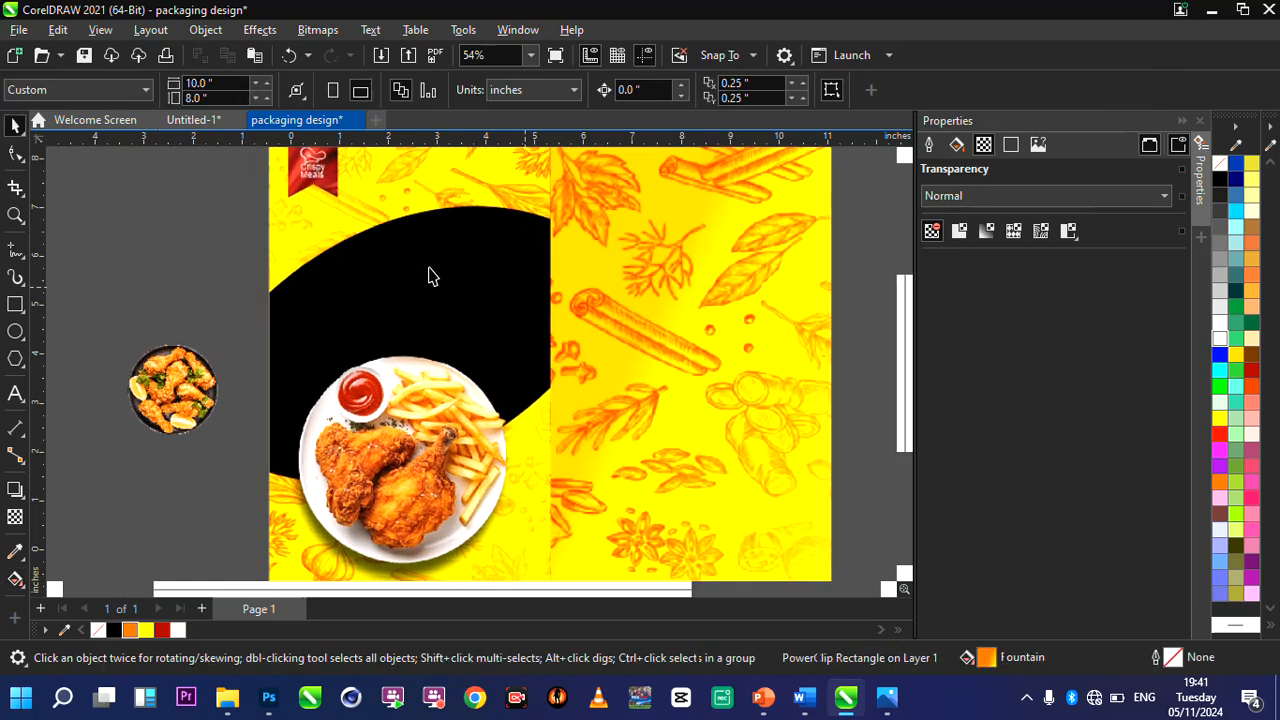
left_click(428, 267)
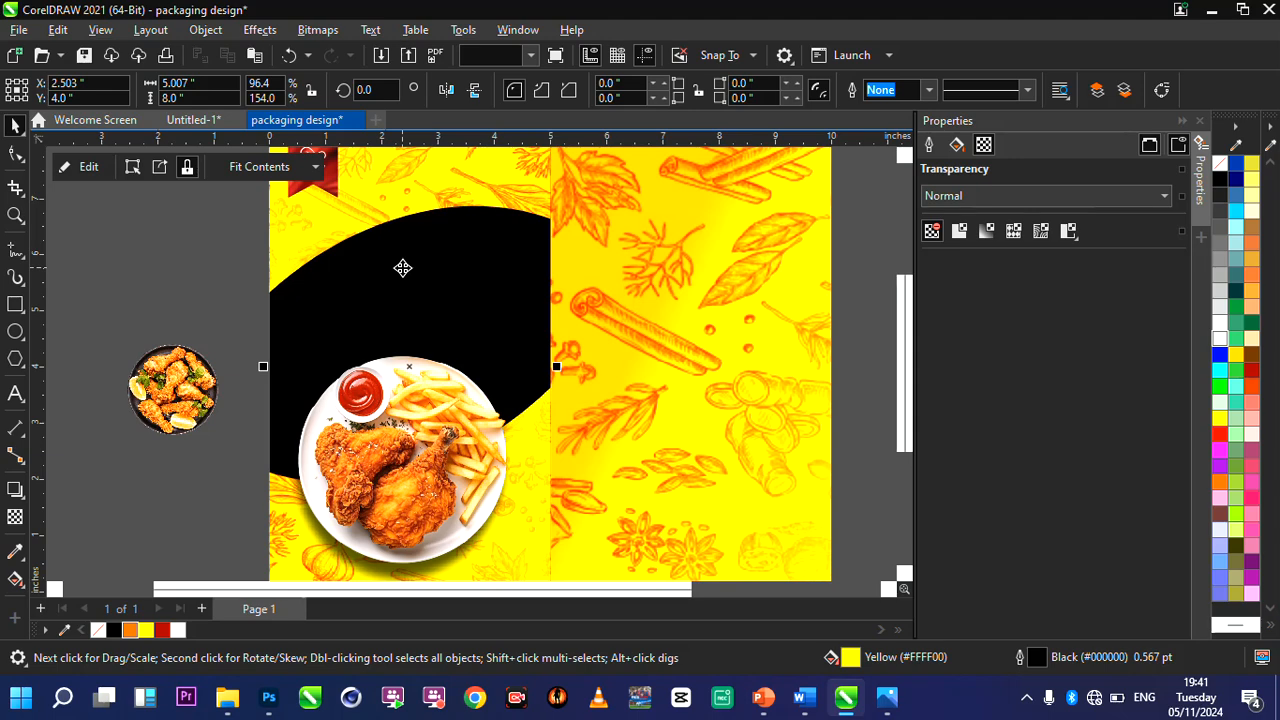
scroll(437, 277, "up", 1)
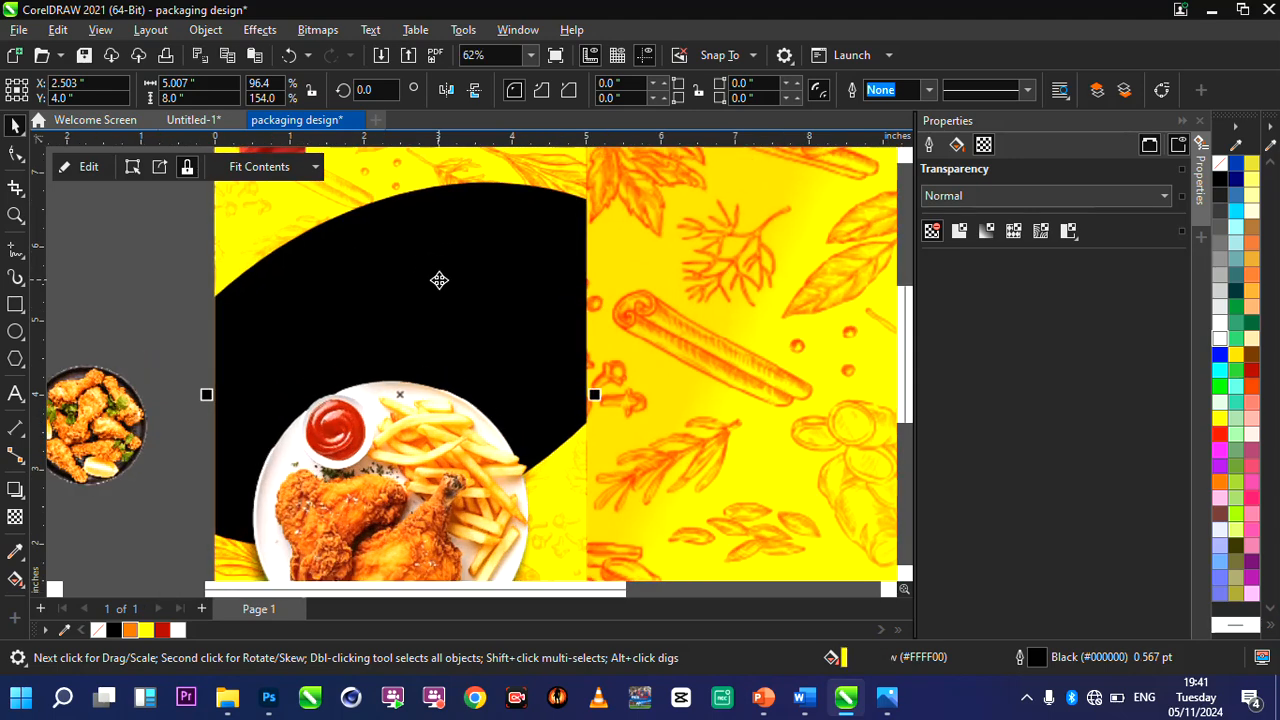
left_click(15, 392)
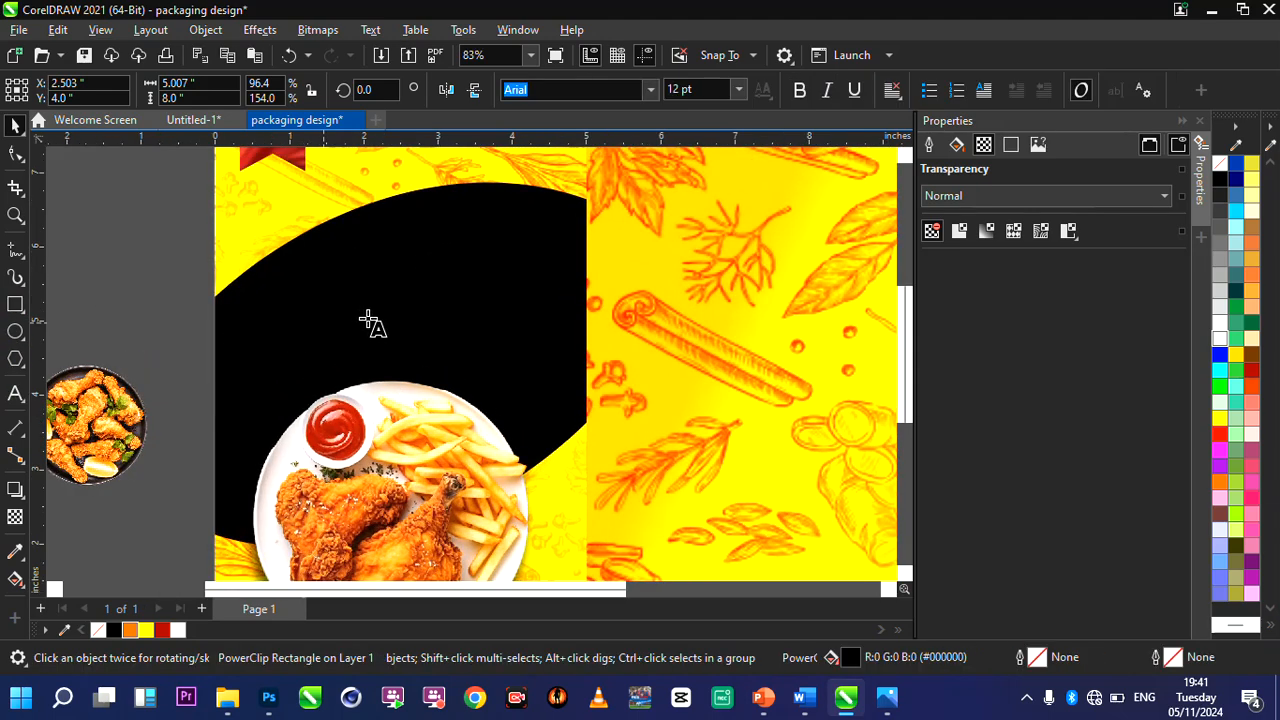
left_click(256, 211)
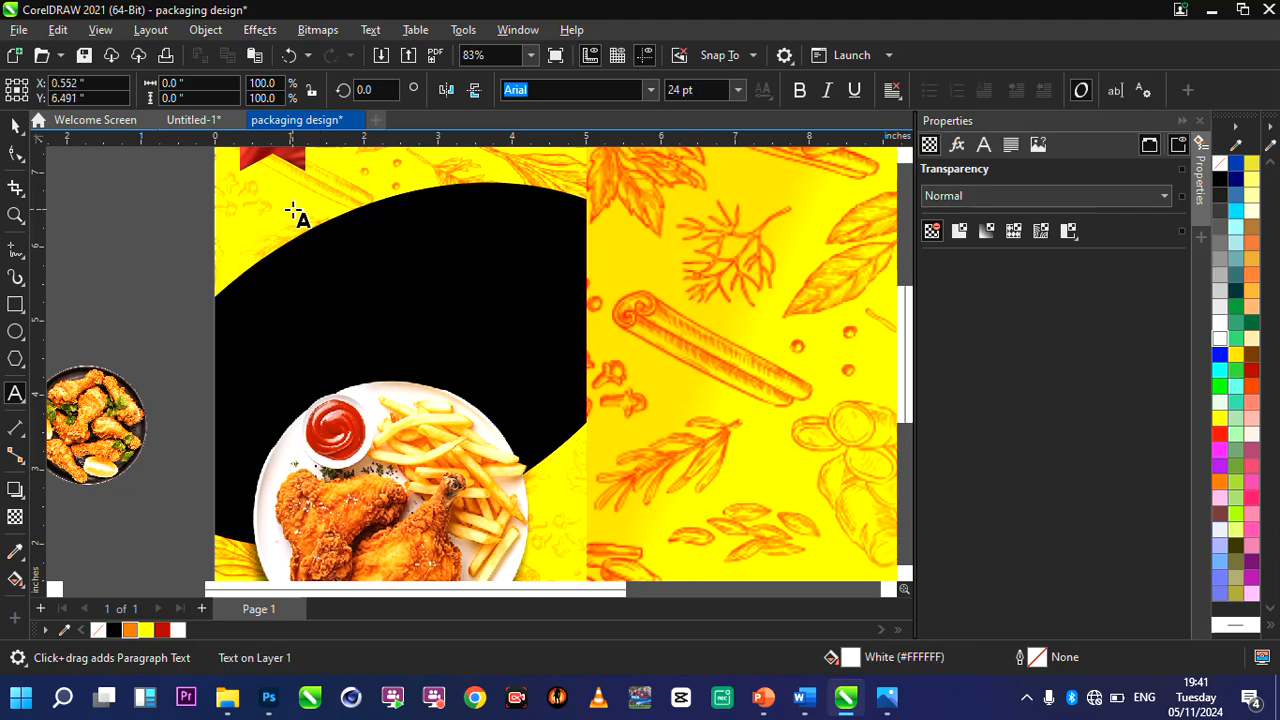
type("FRIES &")
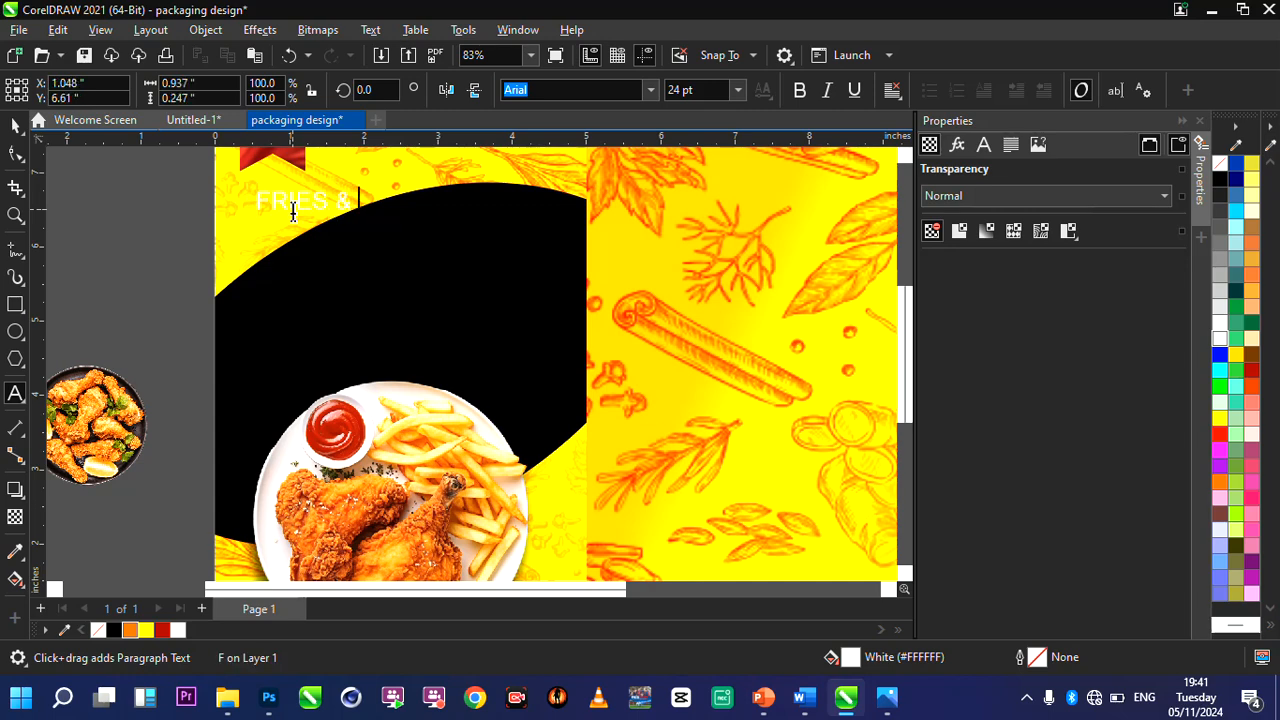
key("Return")
type("CHICKEN")
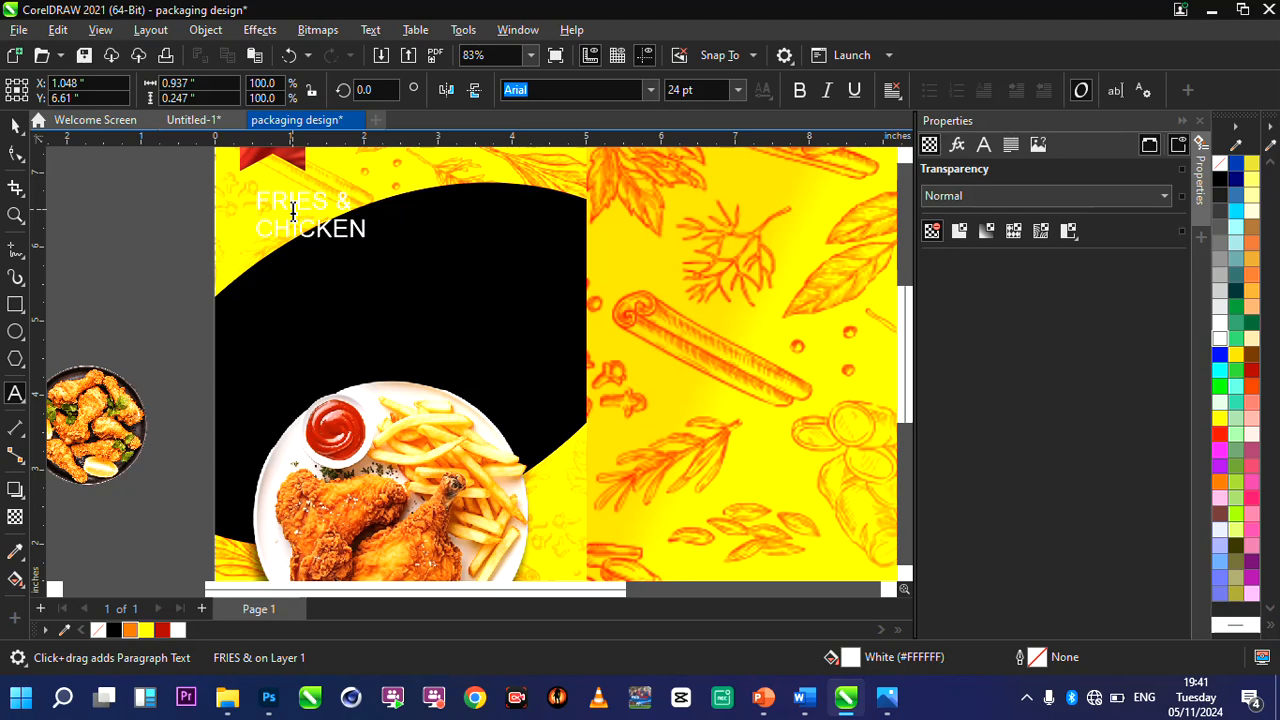
Move the FRIES & CHICKEN text onto the black shape at about X 2.24, Y 5.14 and enlarge it to about 47.5 pt.
left_click_drag(313, 215, 377, 291)
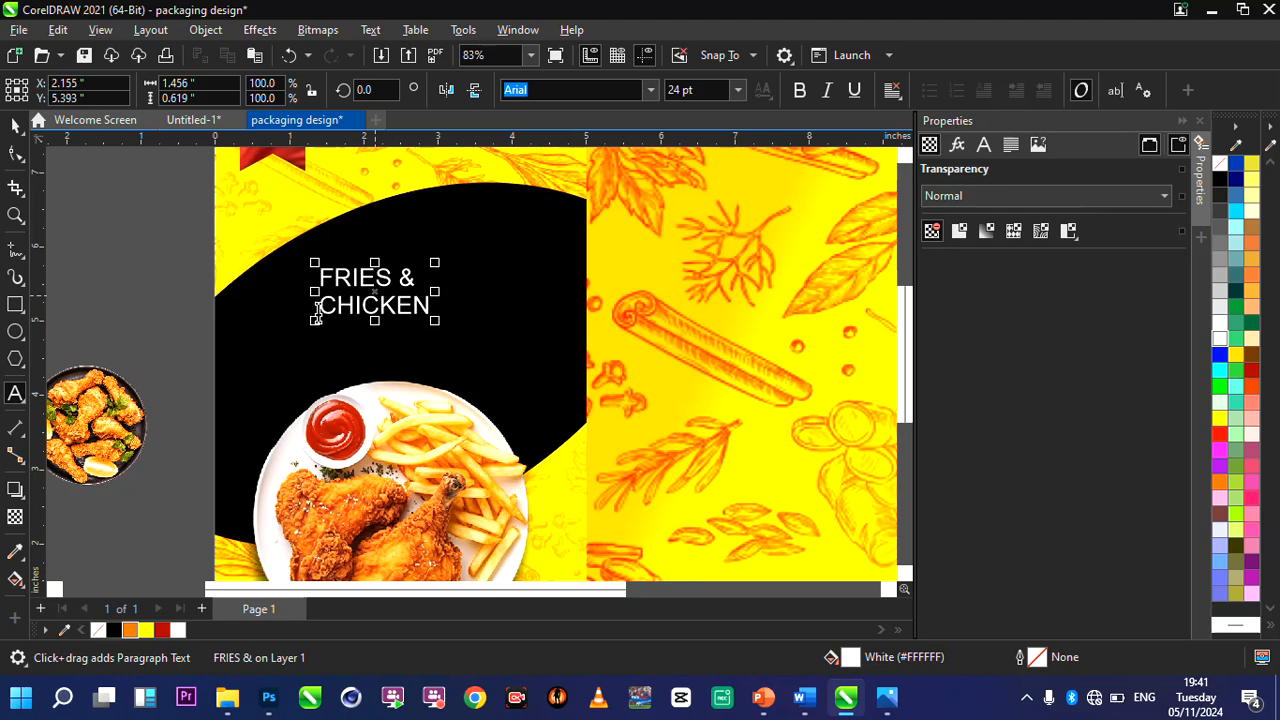
left_click_drag(236, 389, 209, 389)
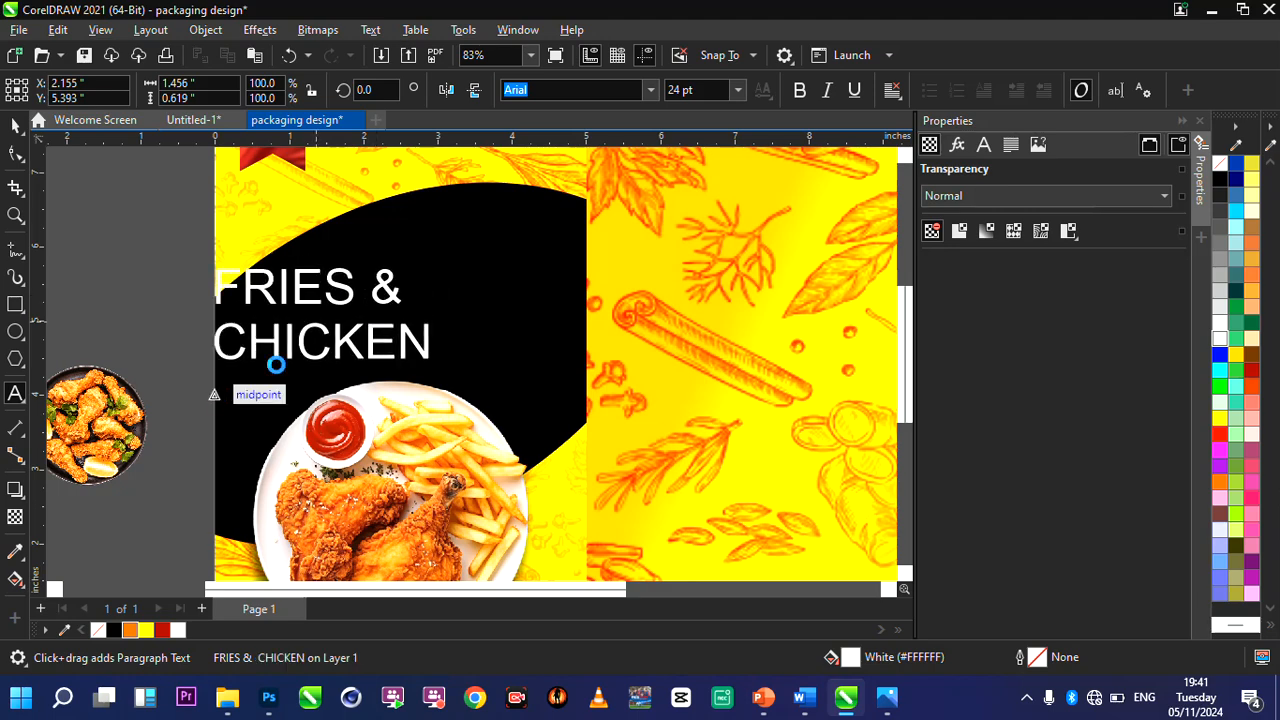
double_click(323, 317)
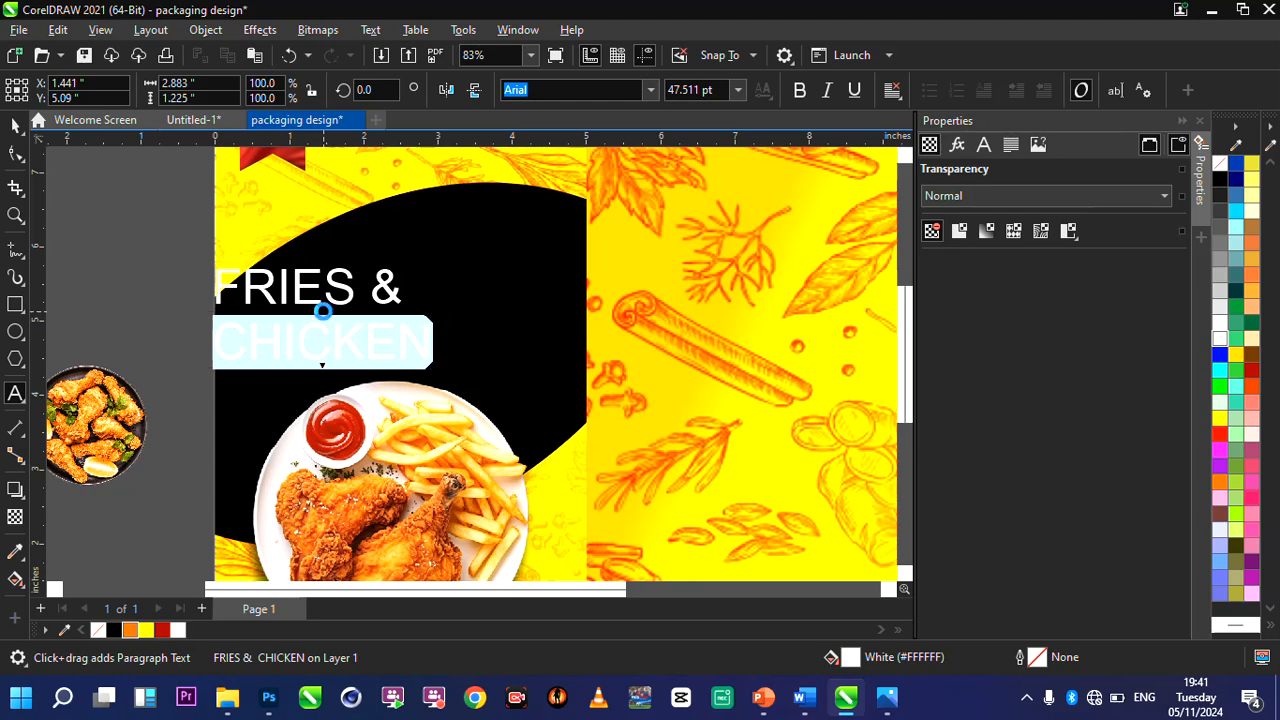
left_click_drag(370, 312, 428, 308)
left_click(12, 128)
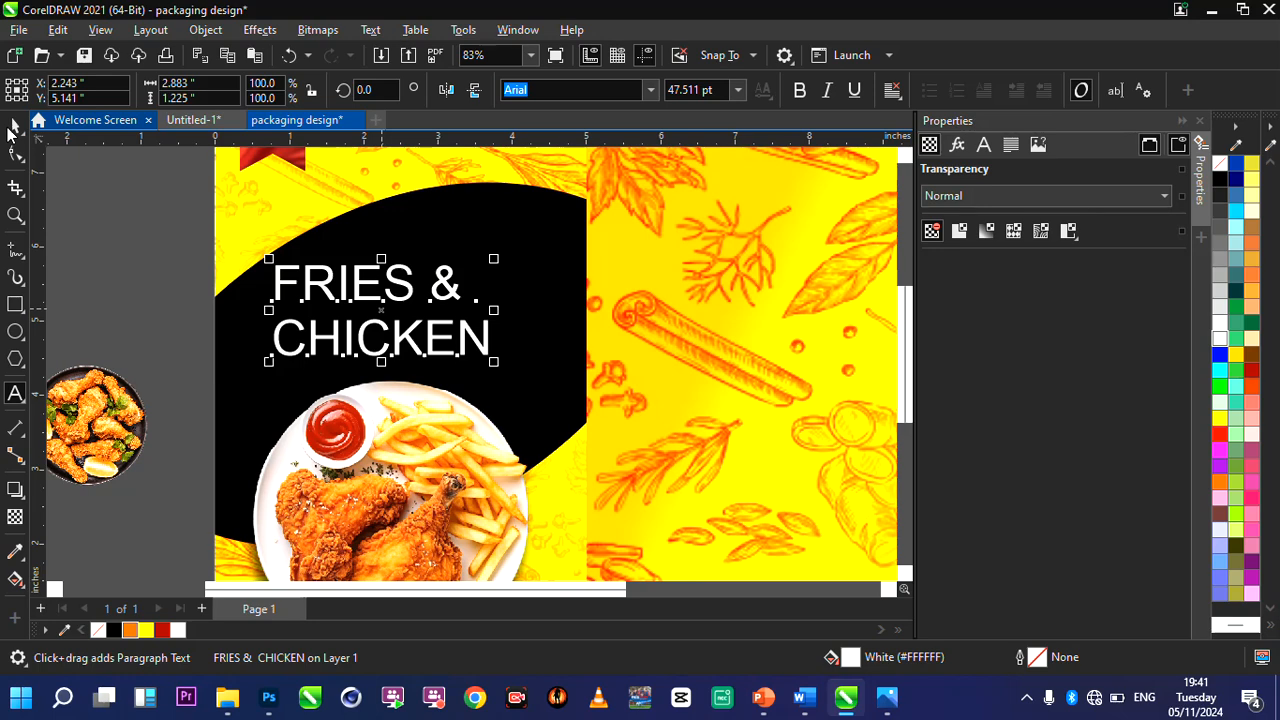
left_click(15, 128)
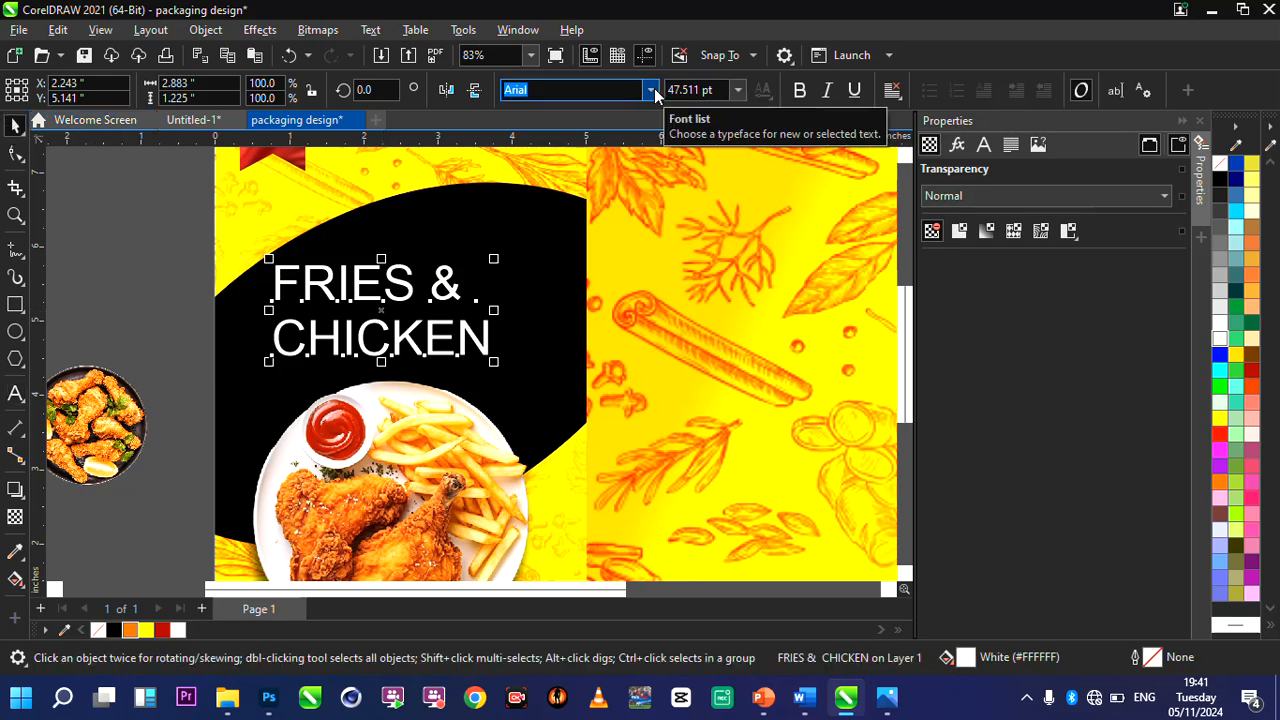
Set the FRIES & CHICKEN heading in Coolvetica Condensed Rg and scale it up to about 77.3 pt.
left_click(651, 90)
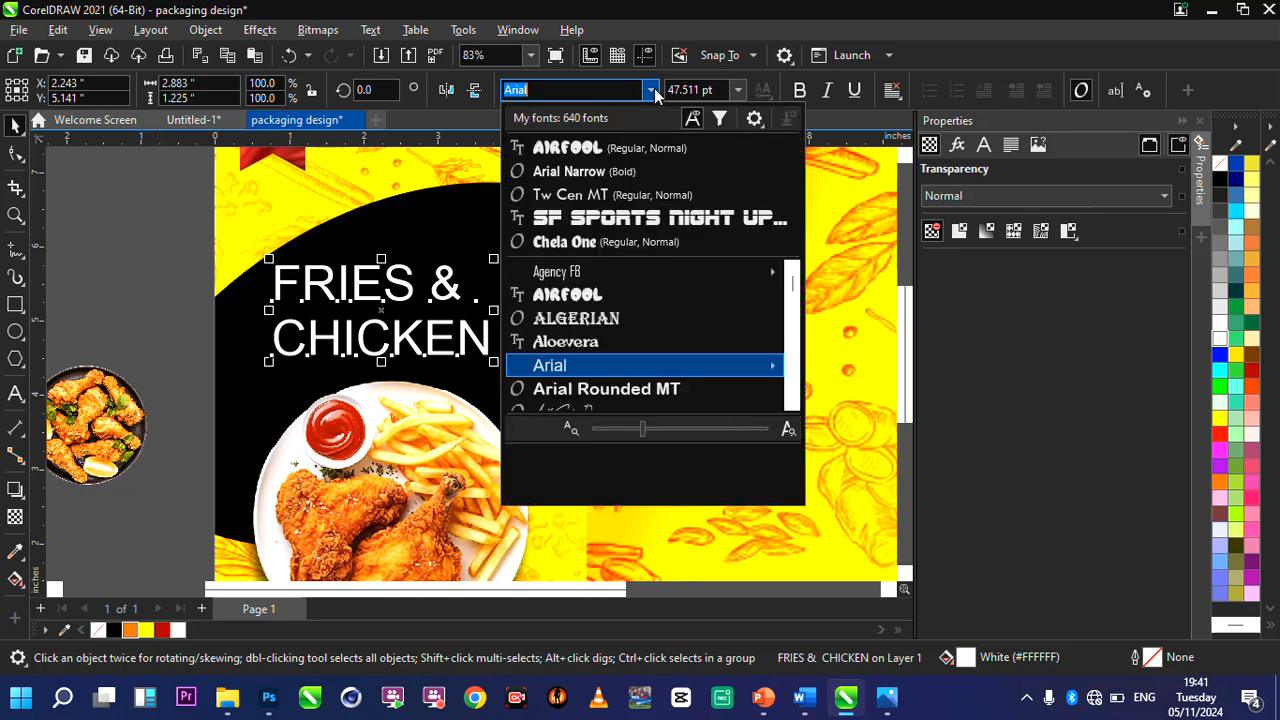
key("ctrl+a")
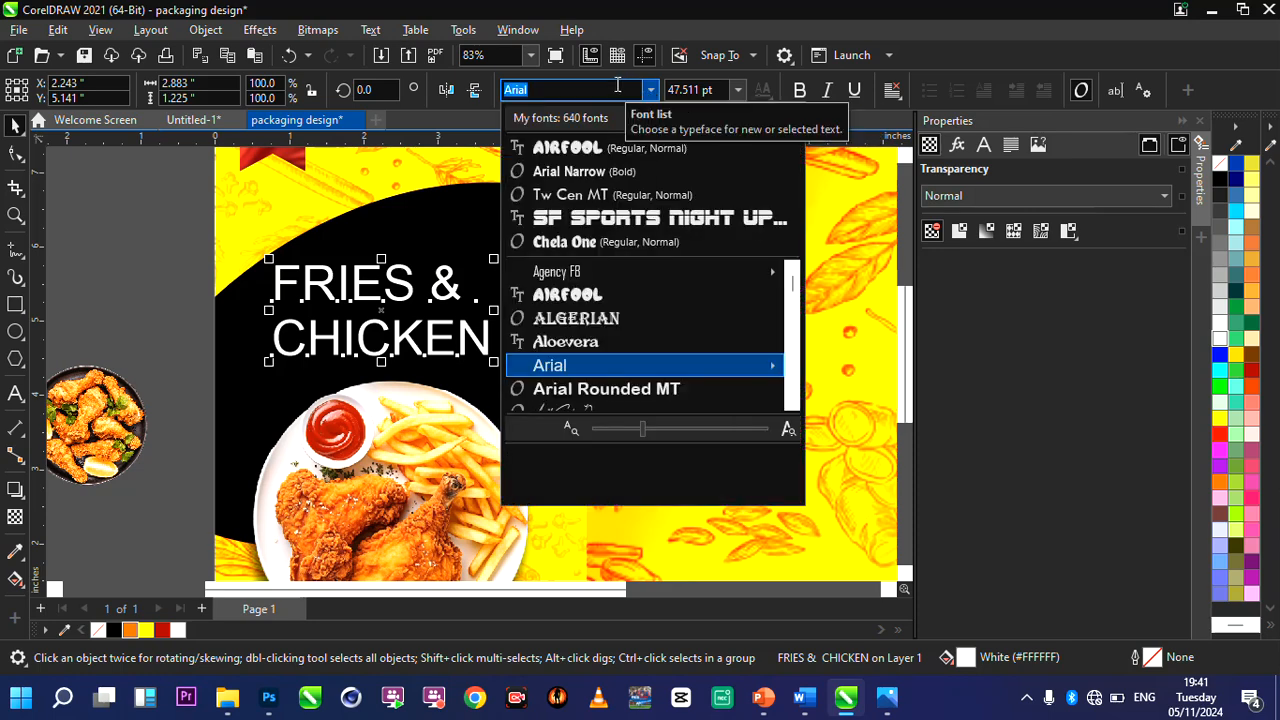
type("COOLVE")
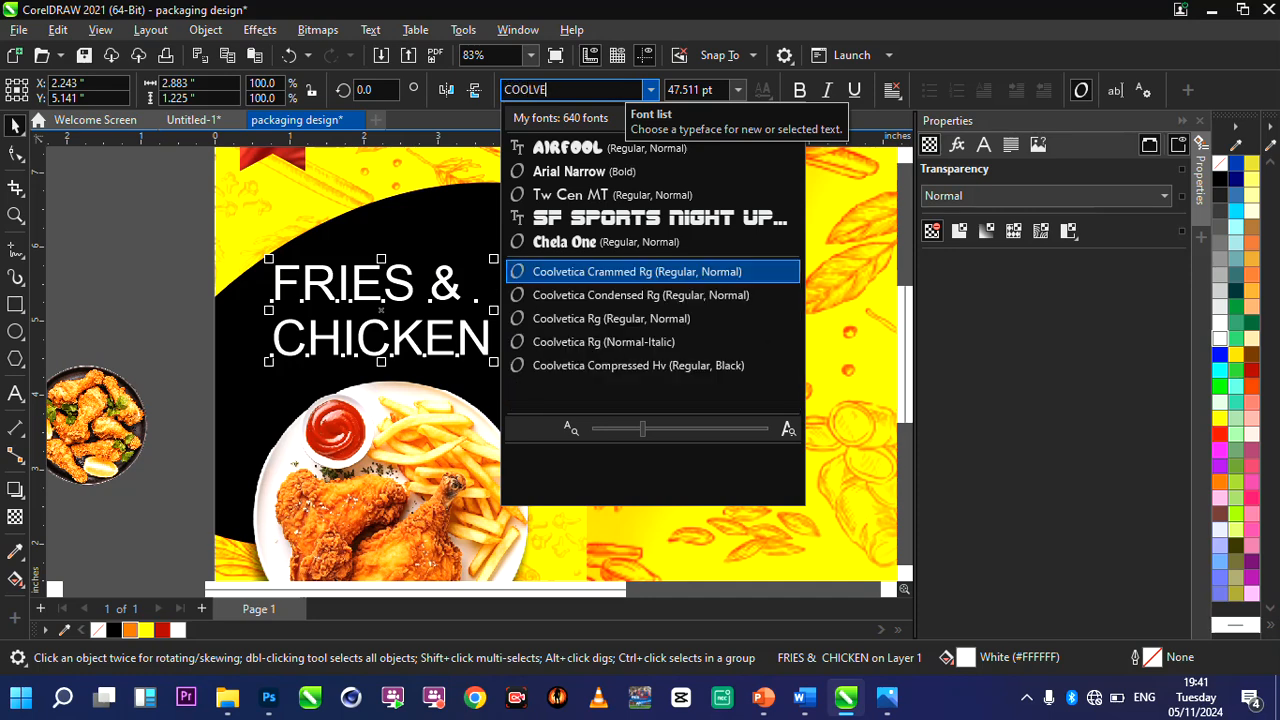
left_click(635, 295)
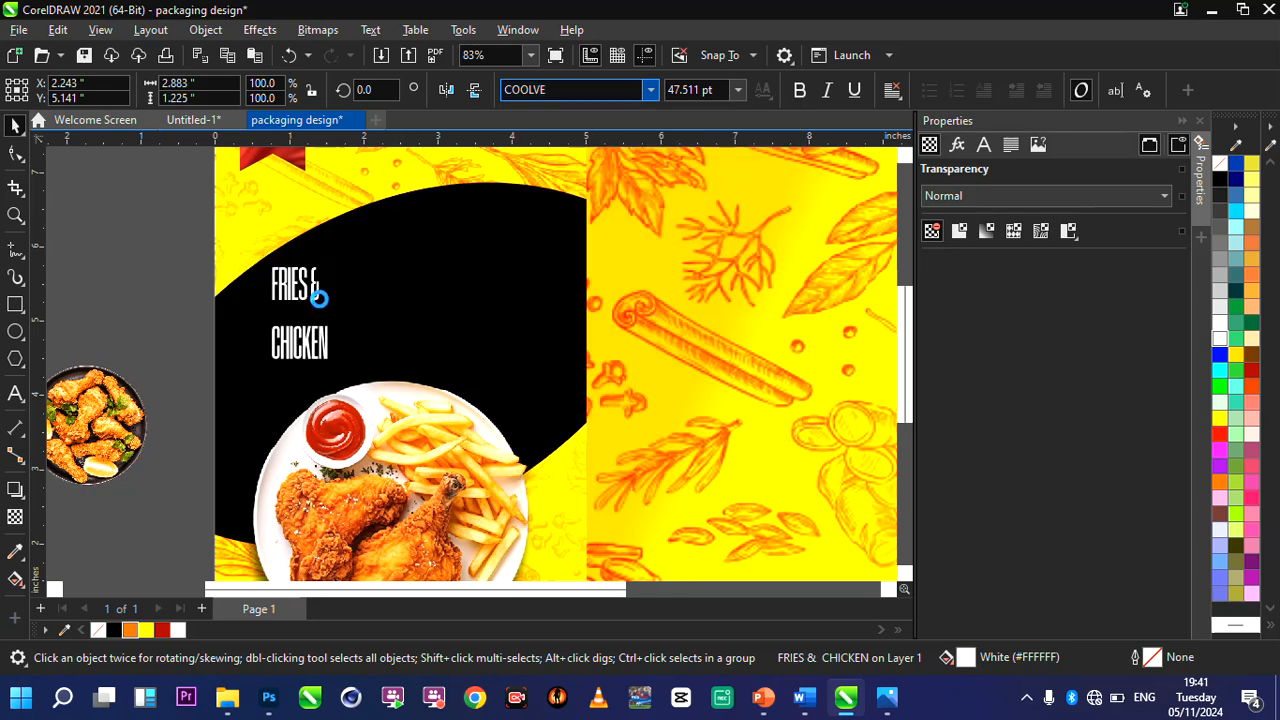
left_click_drag(390, 261, 506, 214)
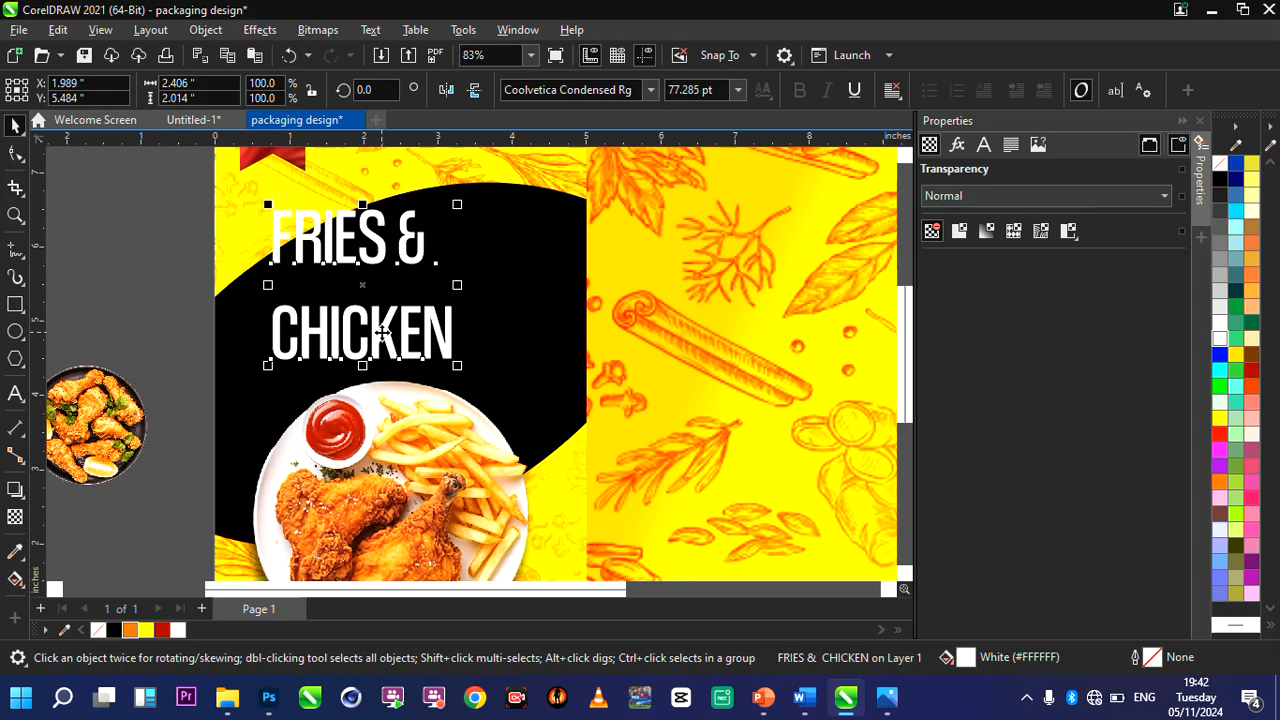
Break the heading into separate lines and move "FRIES &" down close above "CHICKEN", to about X 1.97, Y 5.67.
key("ctrl+k")
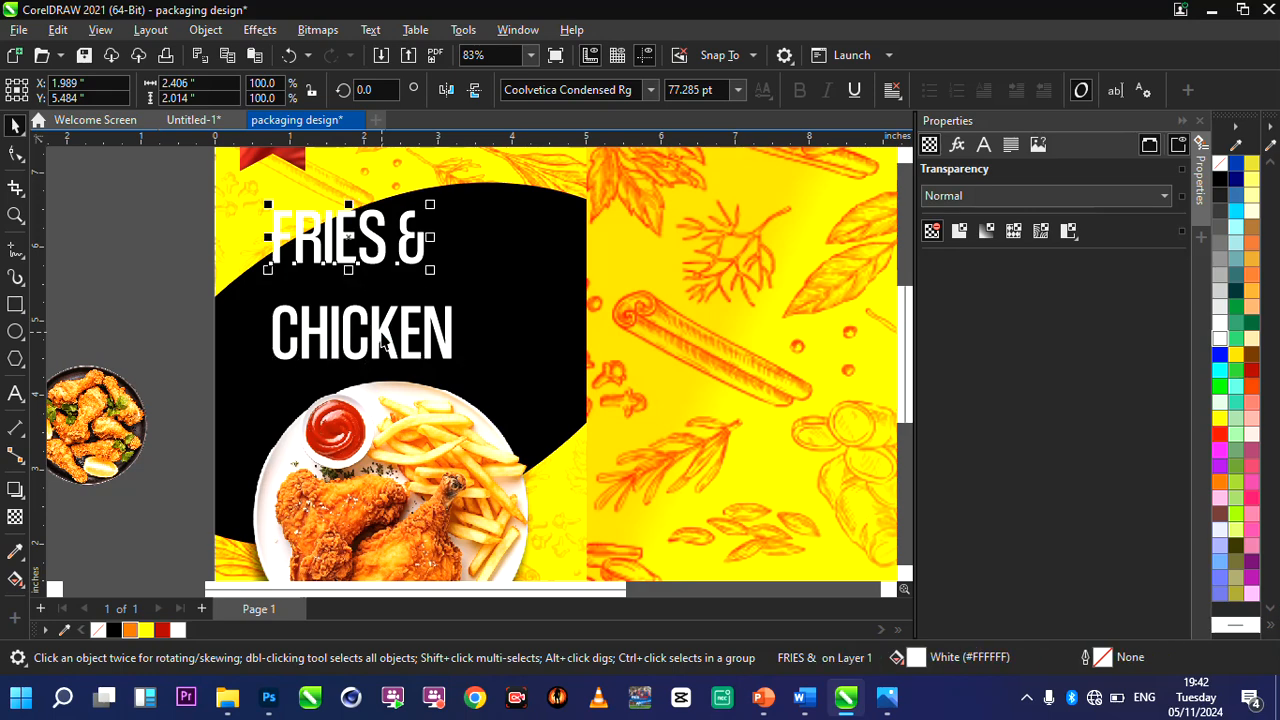
left_click_drag(348, 235, 366, 284)
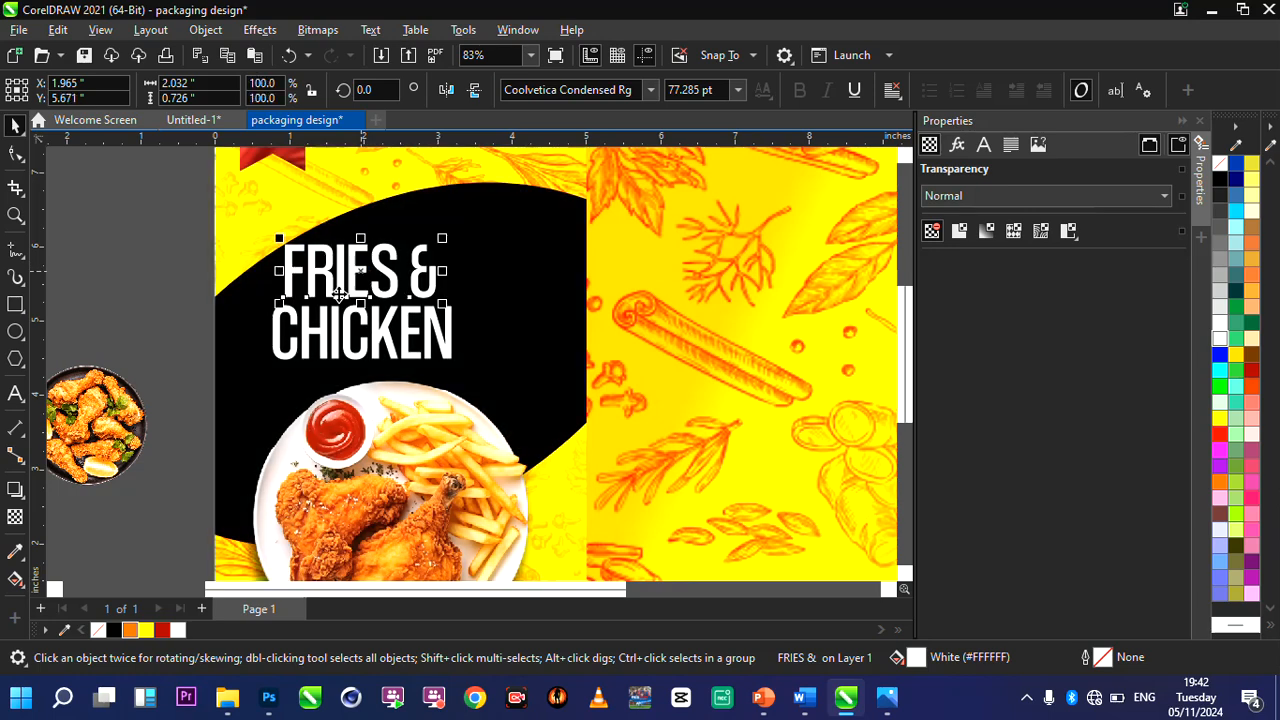
Enlarge "CHICKEN" to about 103.6 pt at X 2.17, Y 4.69, and move "FRIES &" above it to about X 2.22, Y 5.62.
left_click(443, 357)
left_click_drag(497, 397, 528, 411)
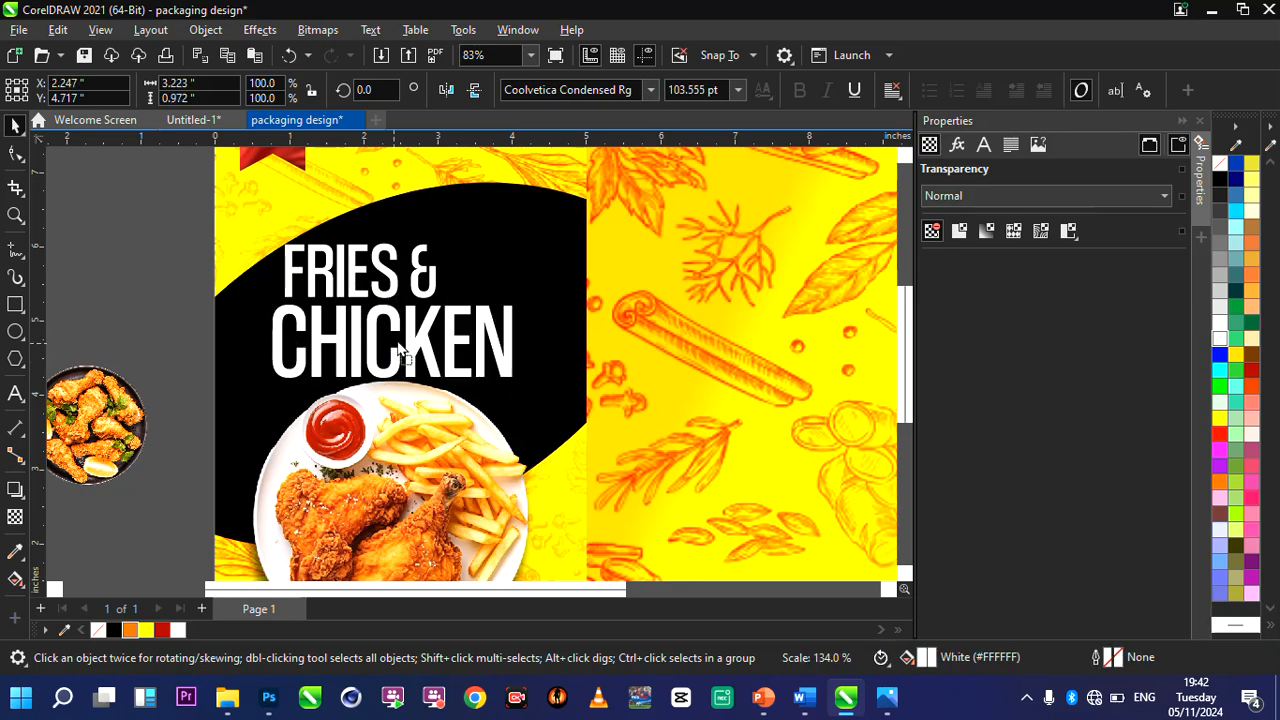
left_click_drag(408, 341, 391, 343)
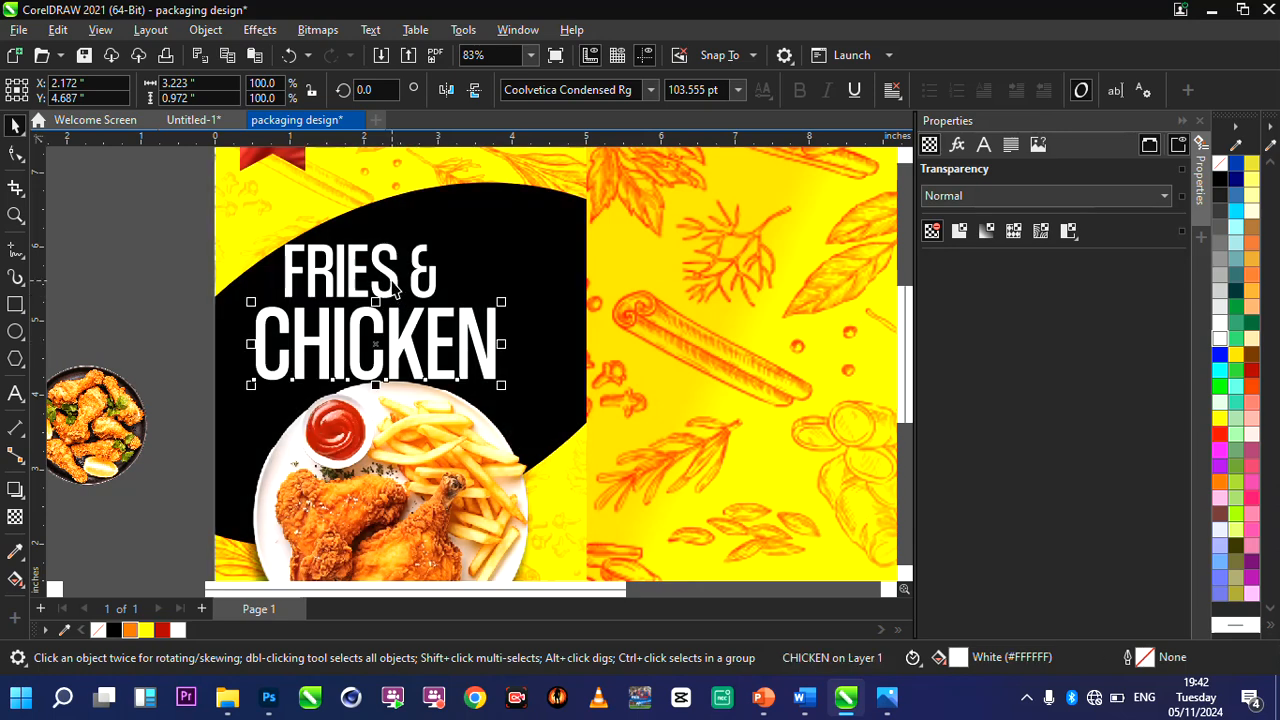
left_click(313, 247)
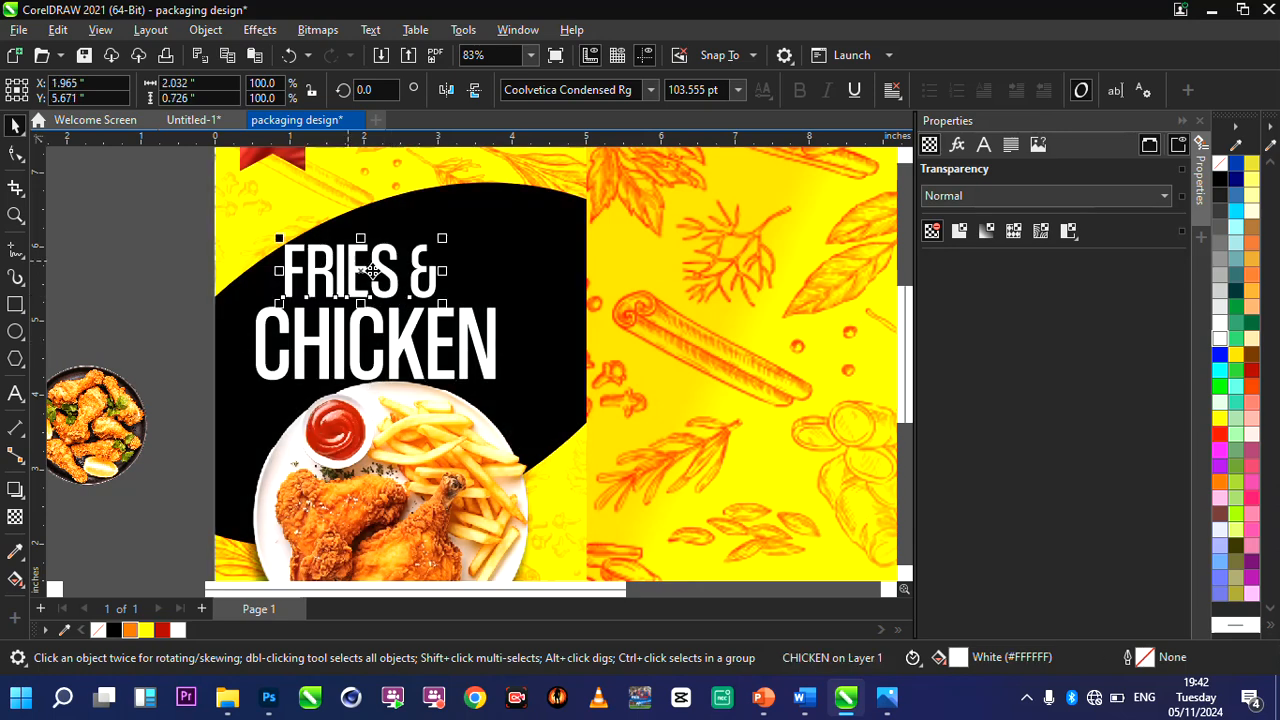
left_click_drag(370, 270, 379, 275)
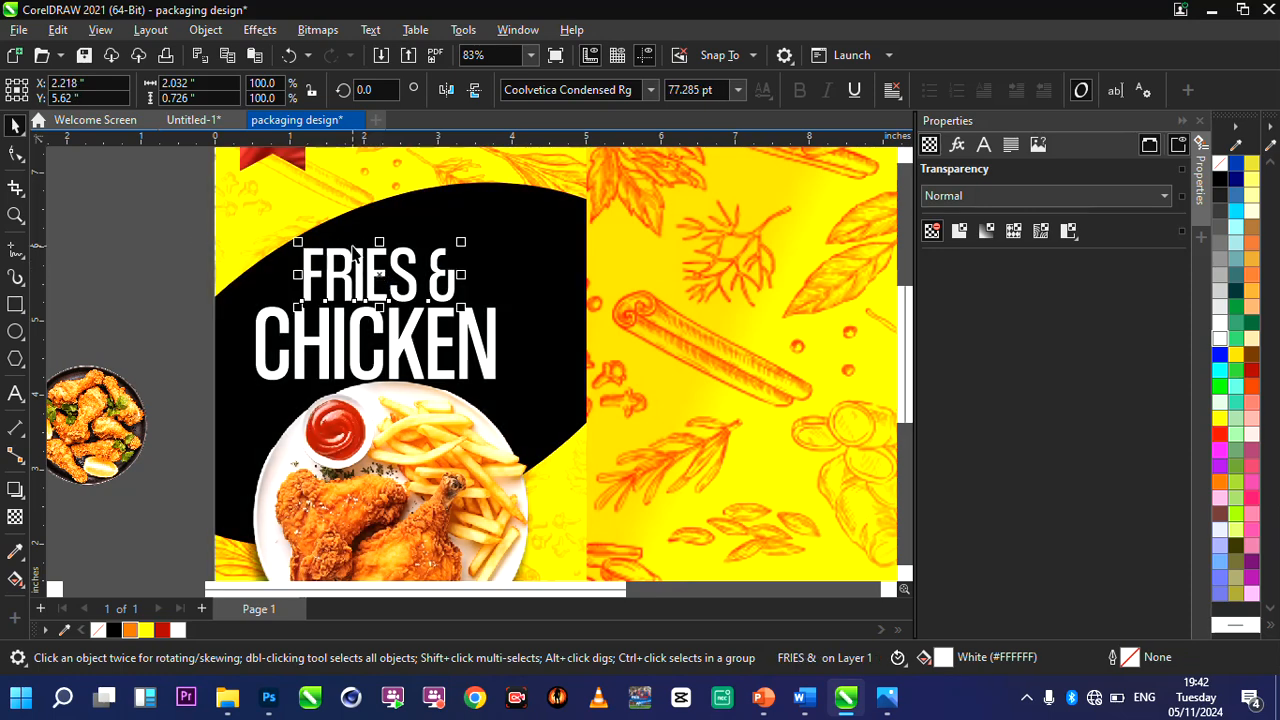
Apply a yellow-to-white linear fountain fill running diagonally across both heading lines, from "FRIES &" to the end of "CHICKEN".
scroll(381, 248, "up", 3)
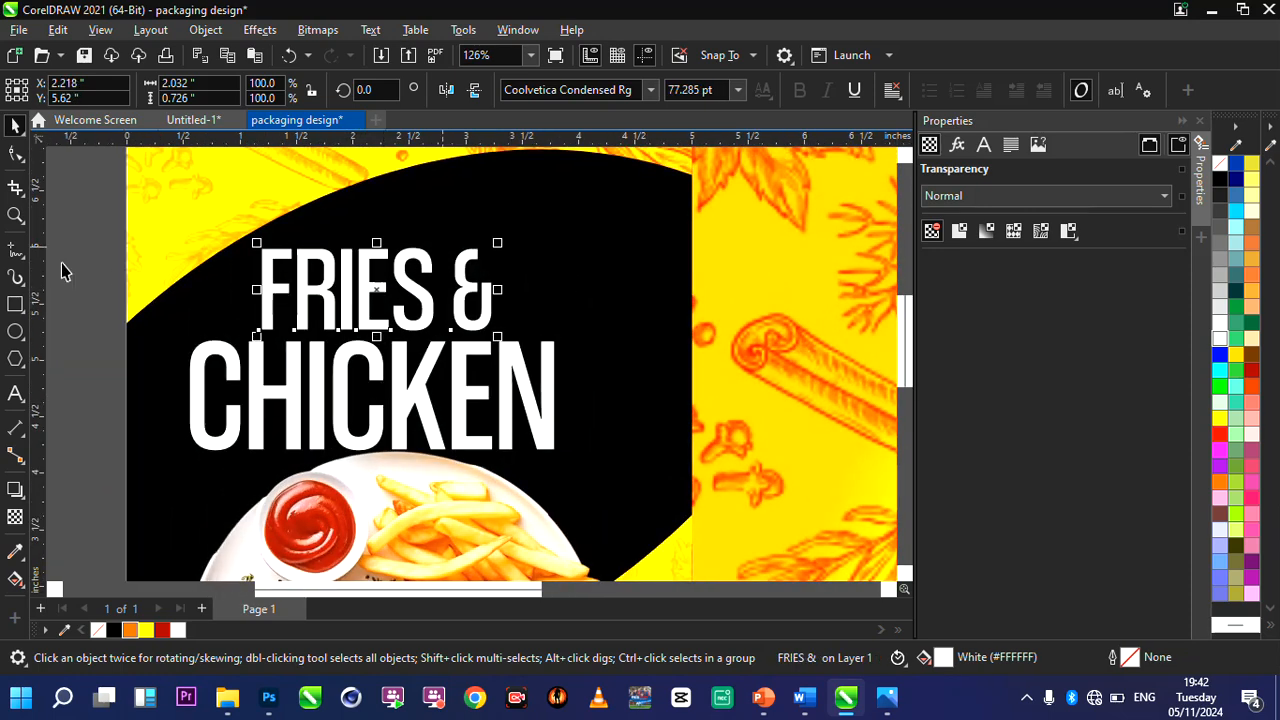
left_click_drag(104, 208, 640, 486)
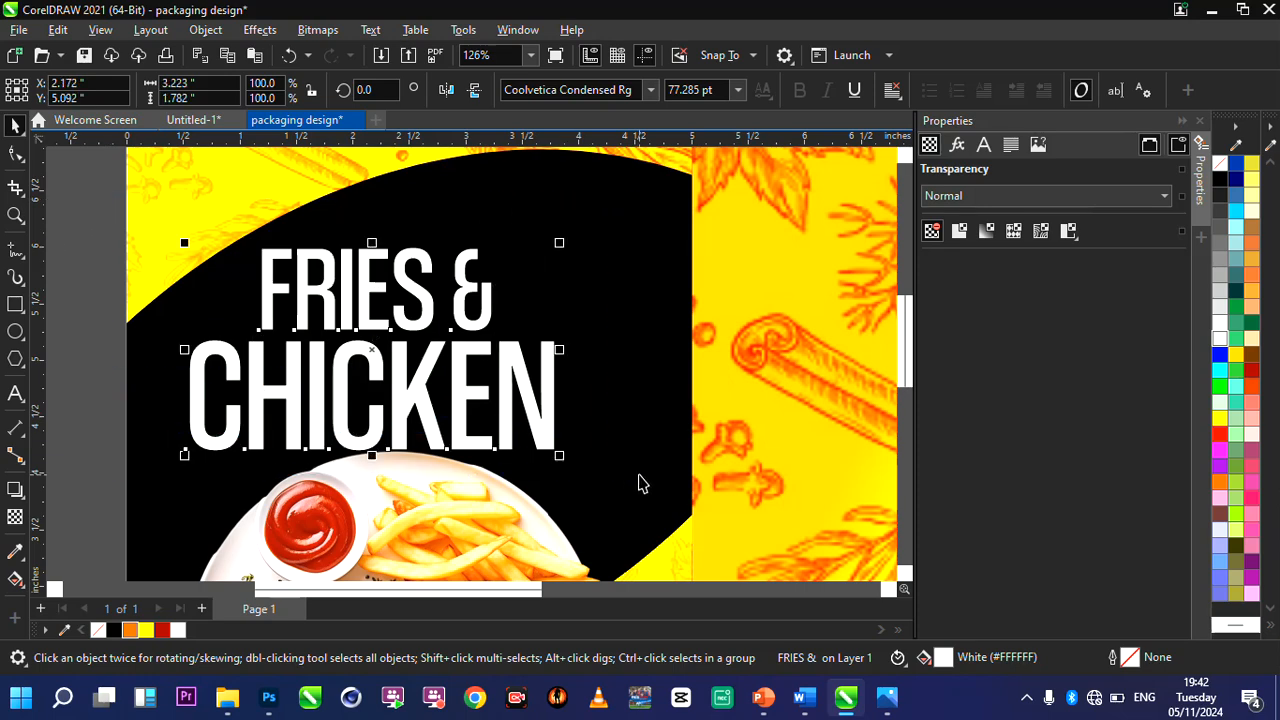
key("g")
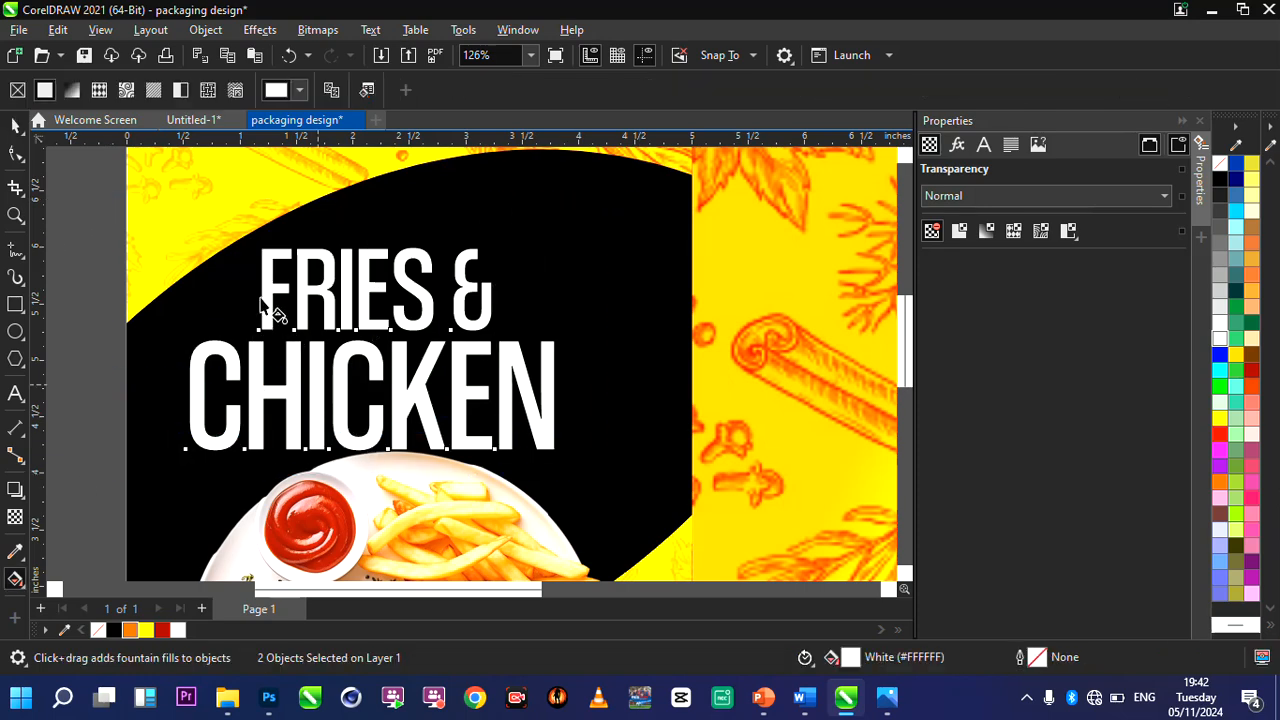
left_click_drag(243, 296, 572, 403)
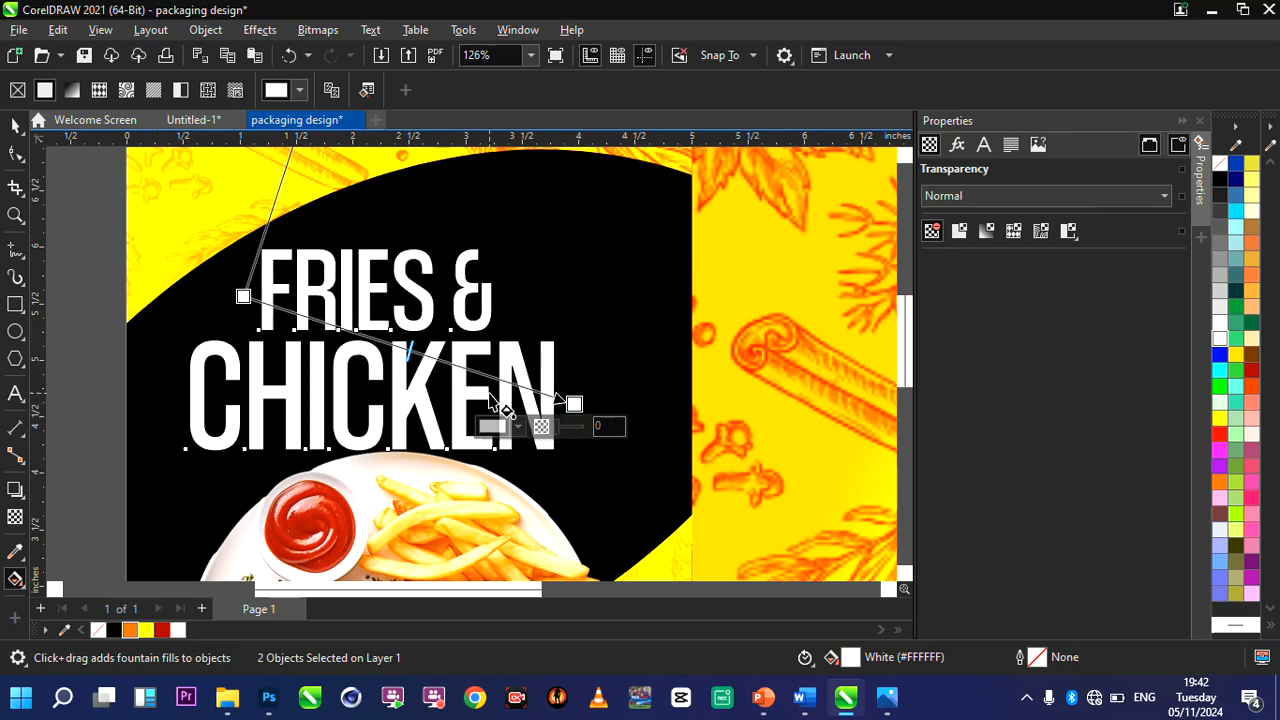
left_click(243, 297)
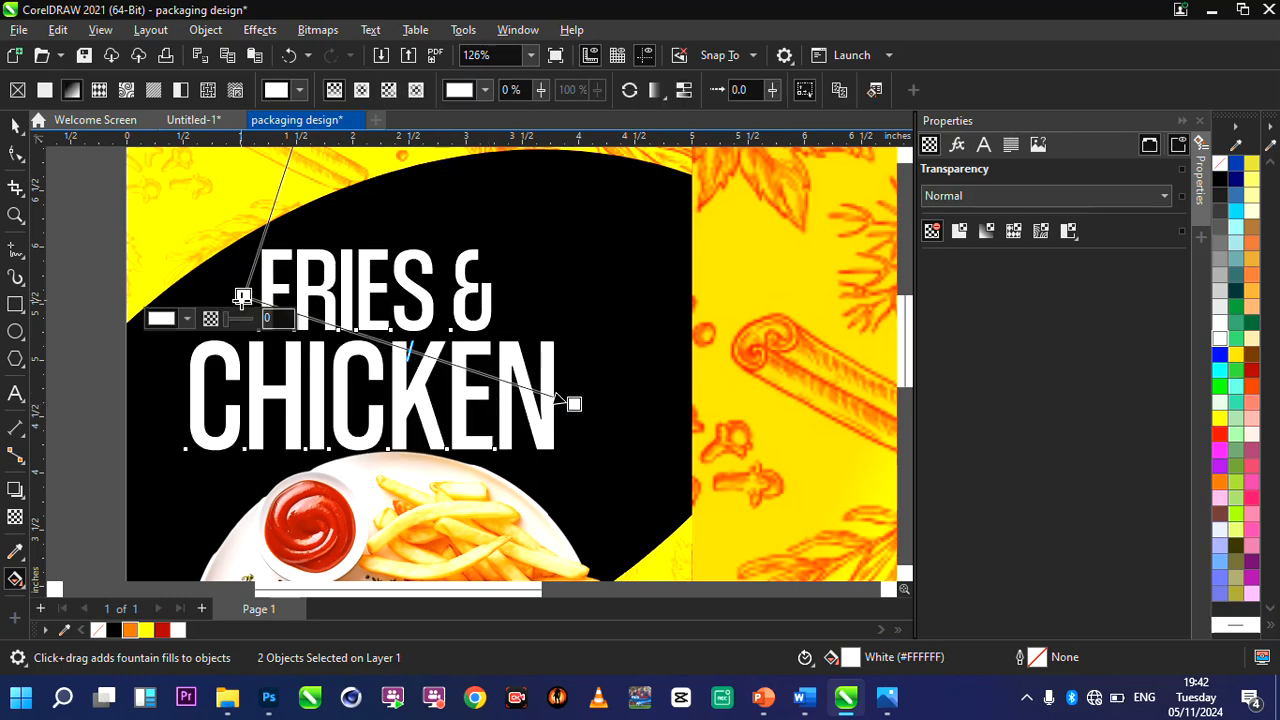
left_click(140, 630)
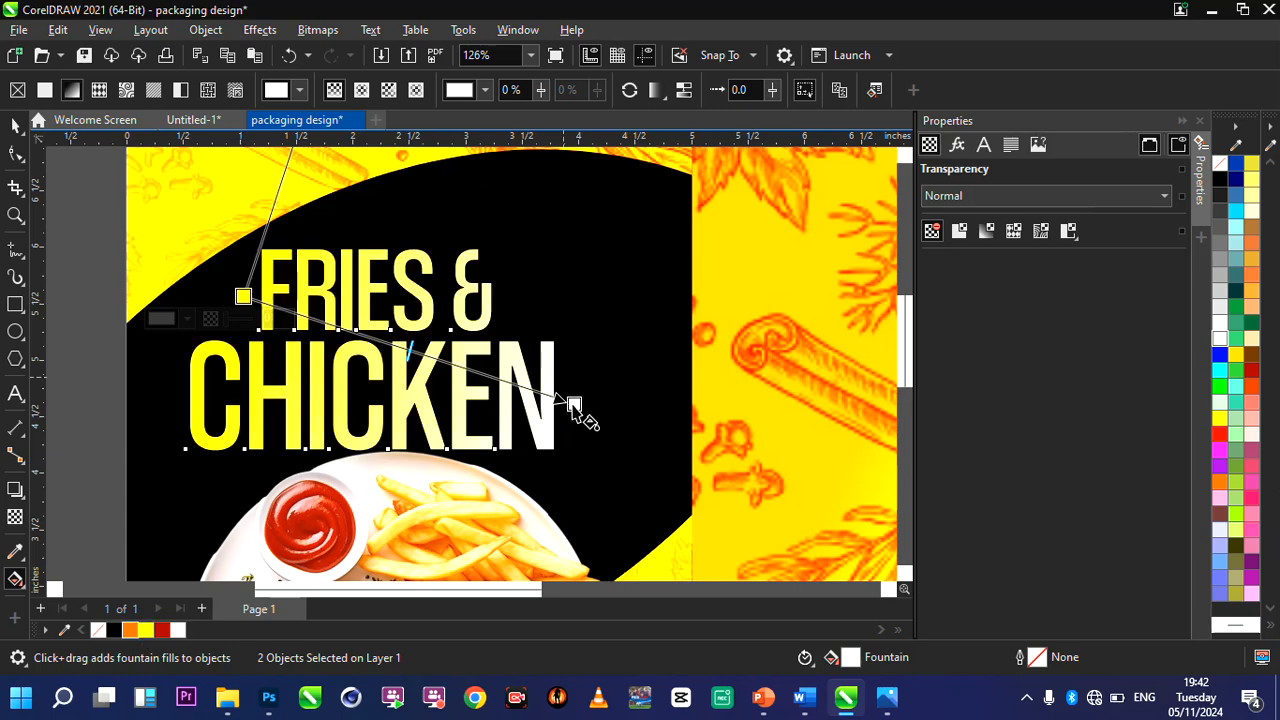
left_click_drag(580, 408, 591, 414)
left_click(243, 296)
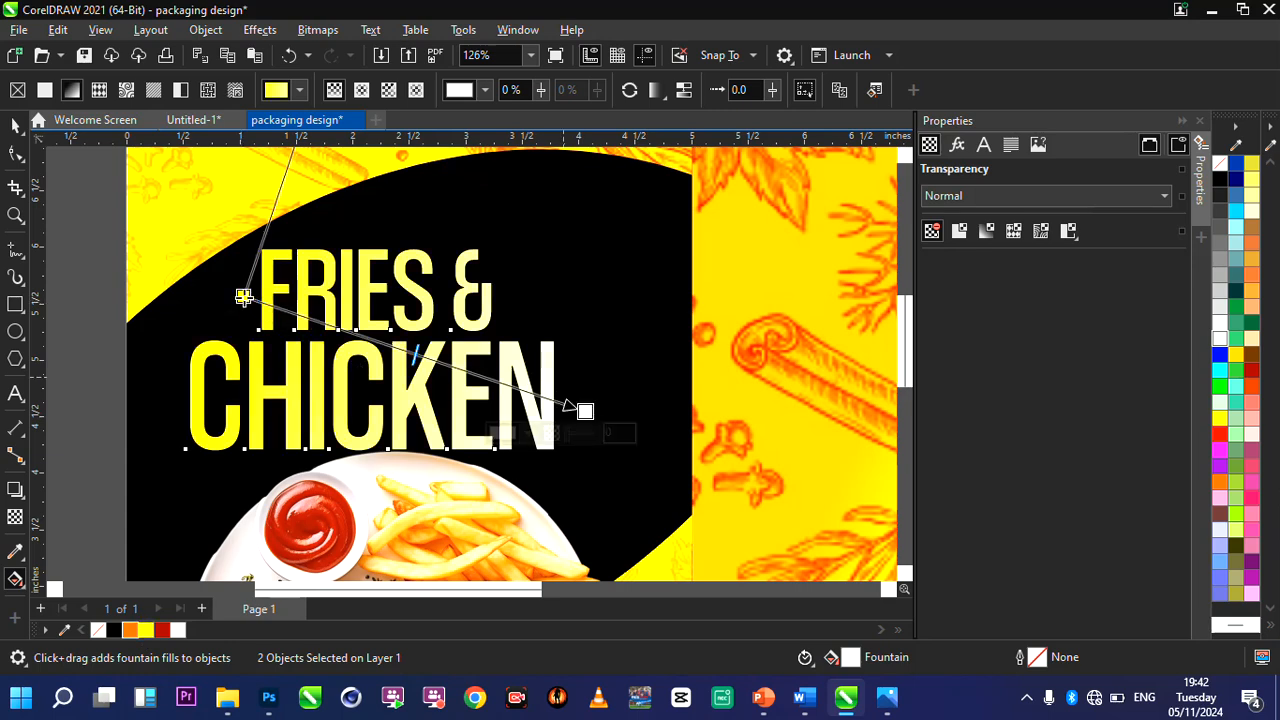
Group the two heading lines and move the group to about X 2.27, Y 4.89, overlapping the plate's upper edge.
double_click(15, 214)
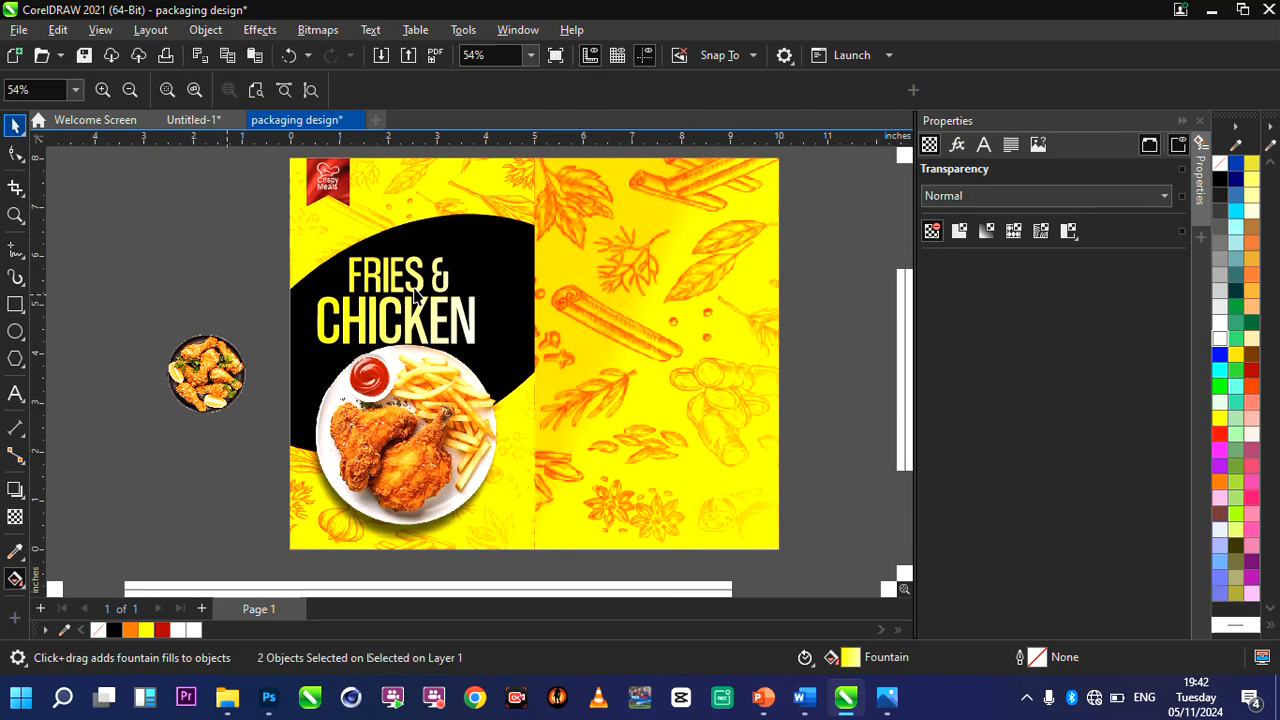
key("space")
left_click(227, 233)
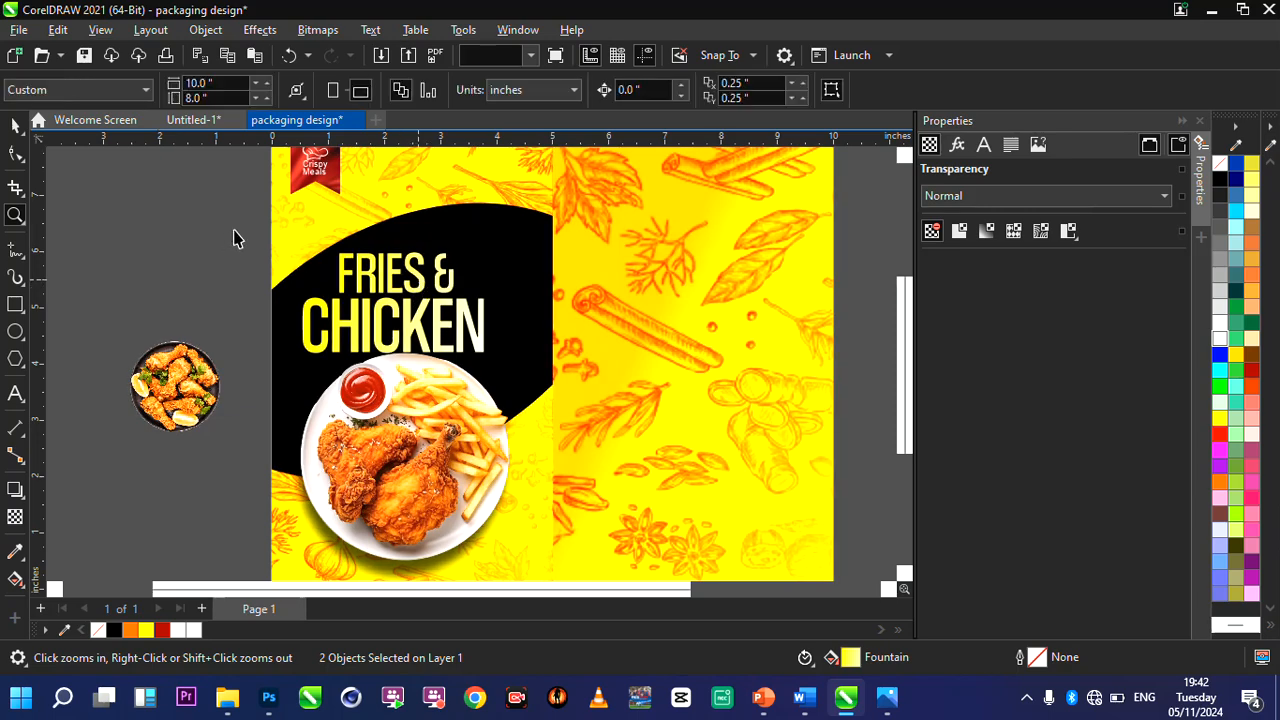
key("space")
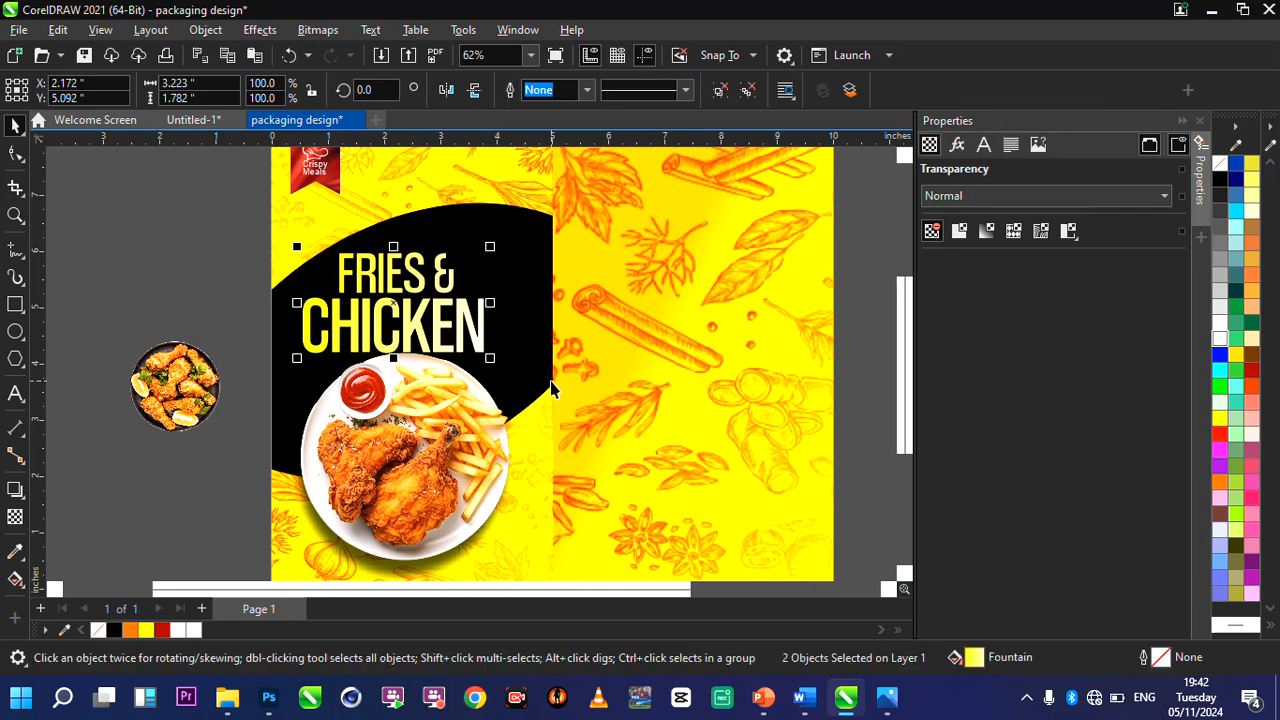
key("ctrl+g")
scroll(432, 305, "up", 2)
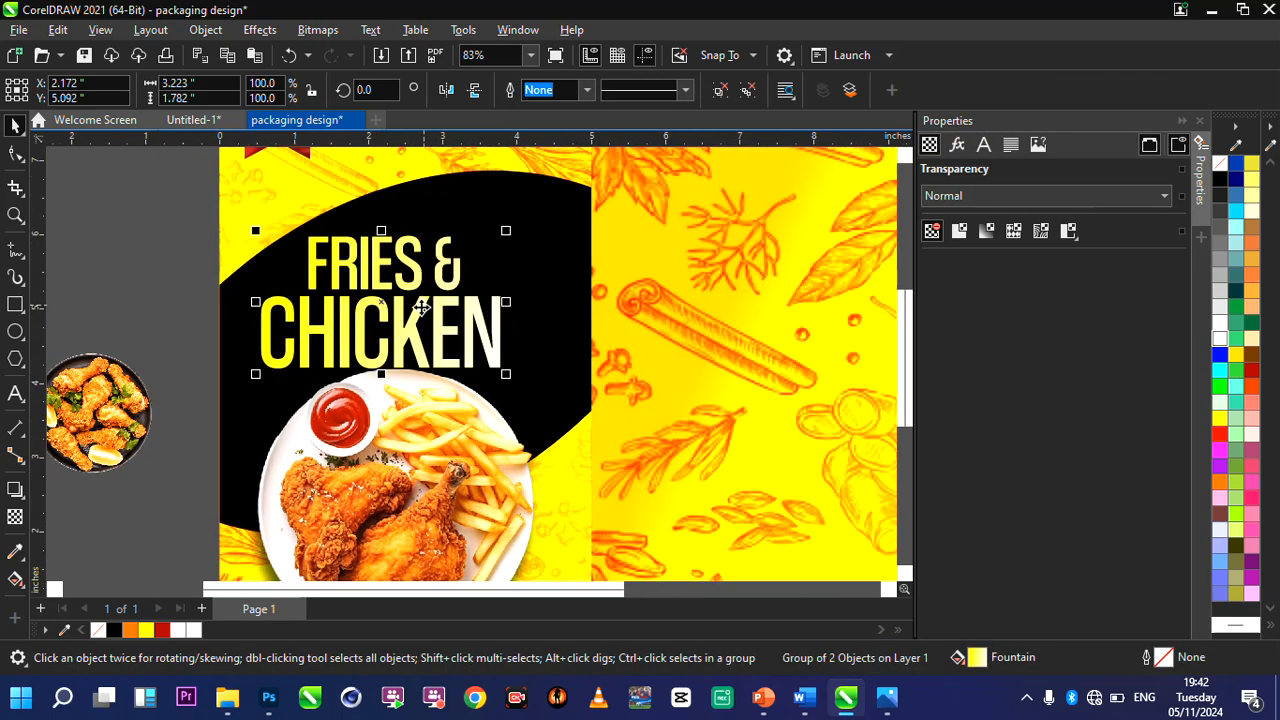
left_click_drag(425, 322, 432, 333)
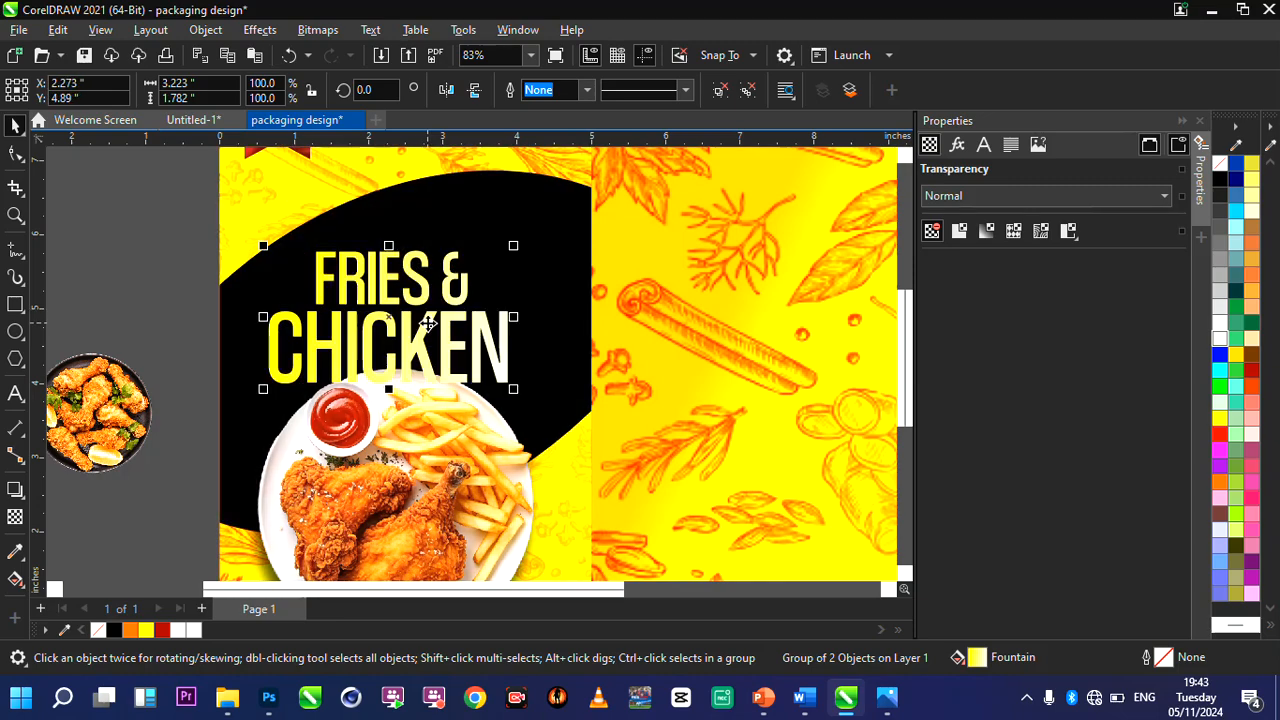
Place the heading group behind the chicken plate but in front of the black shape, and lower it to about Y 4.83.
scroll(428, 322, "up", 2)
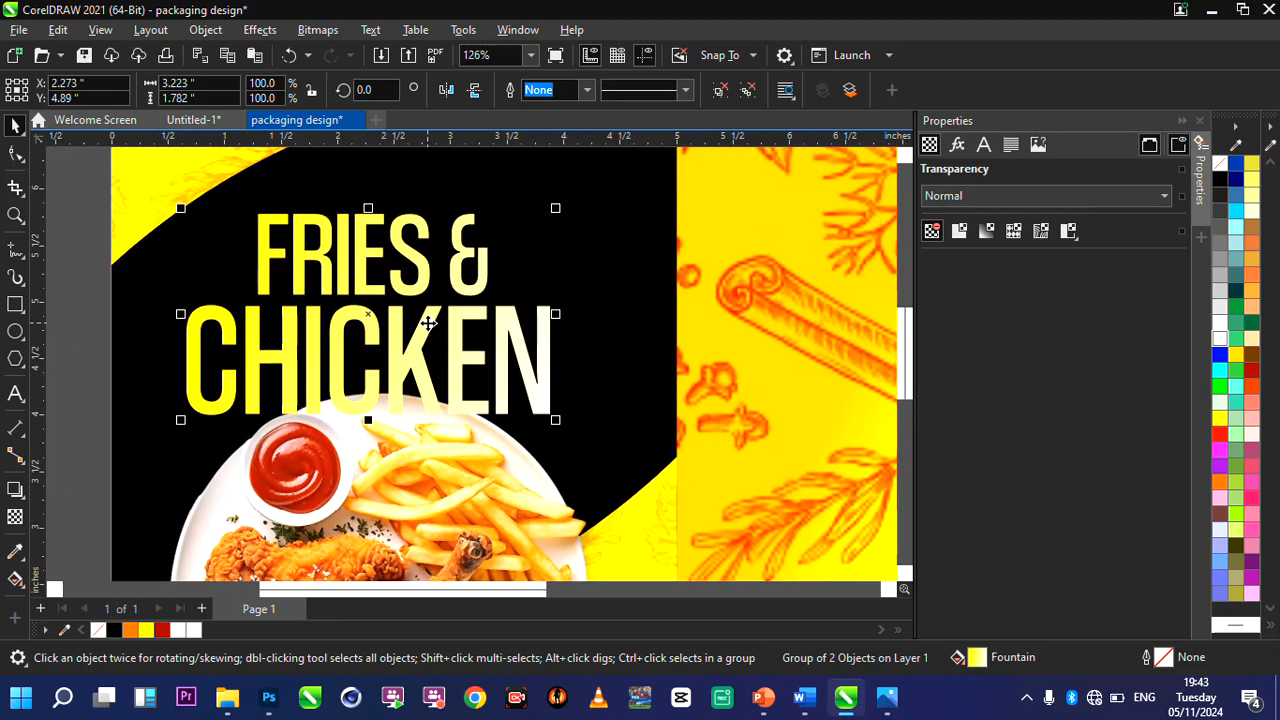
key("ctrl+Page_Down")
key("ctrl+Page_Down")
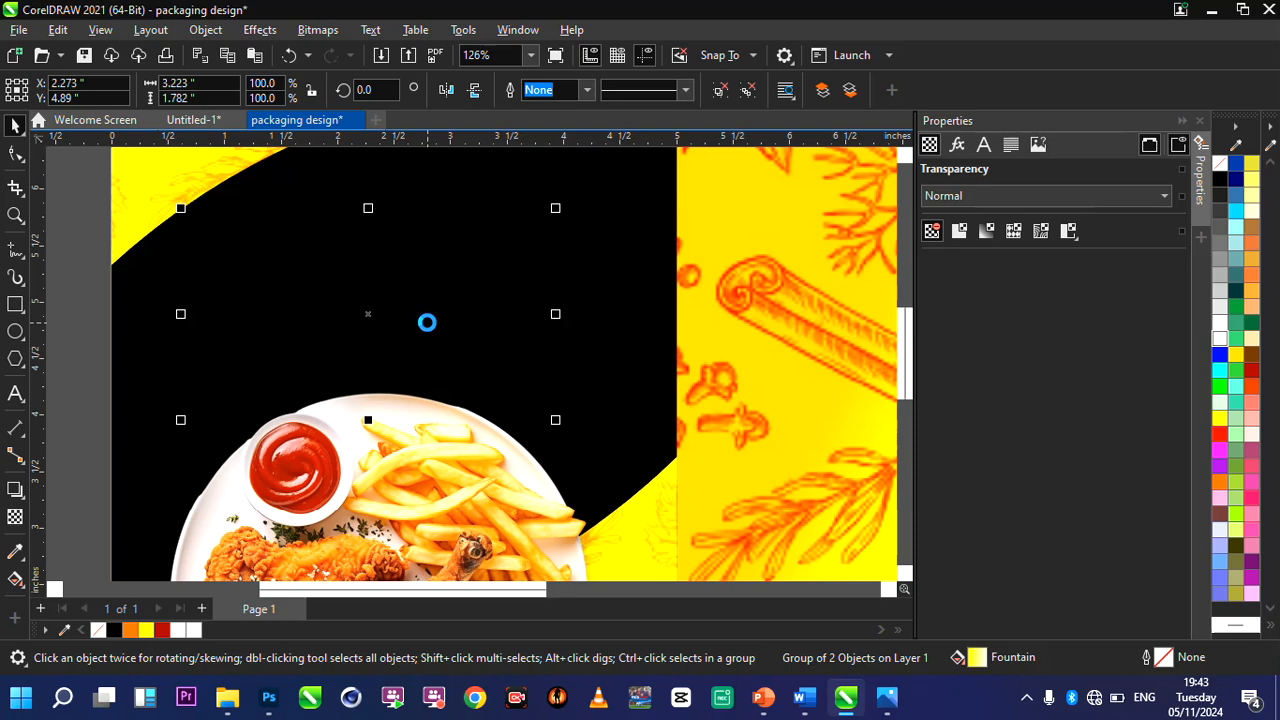
key("ctrl+Page_Up")
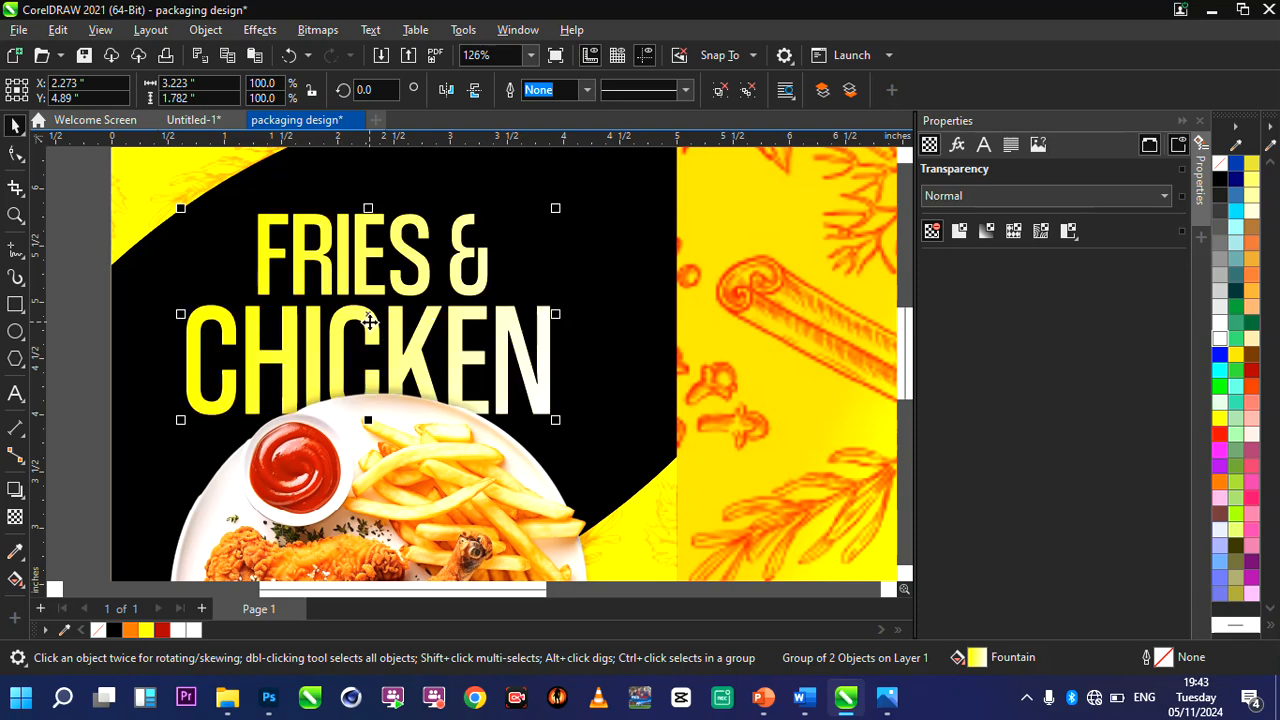
left_click_drag(370, 320, 371, 323)
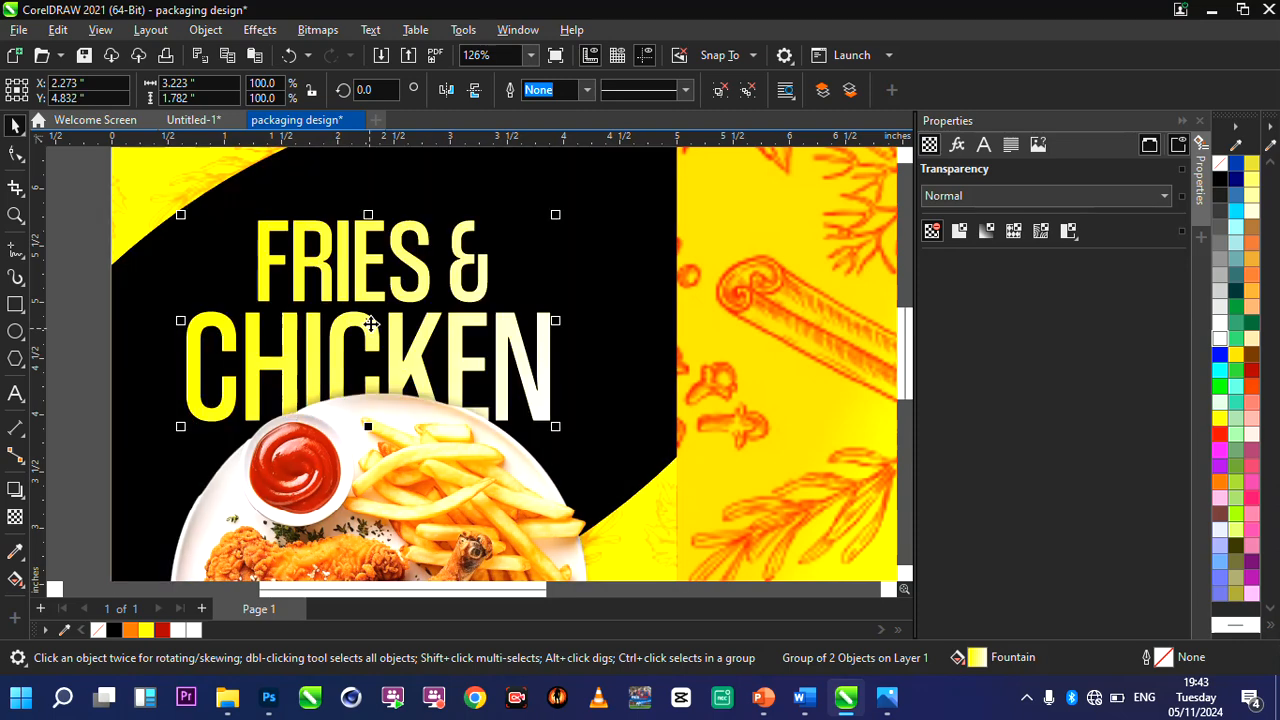
Add the white artistic text "$9" beside the "&" on the black shape, at about X 3.75, Y 5.38.
scroll(426, 303, "down", 1)
scroll(487, 262, "up", 1)
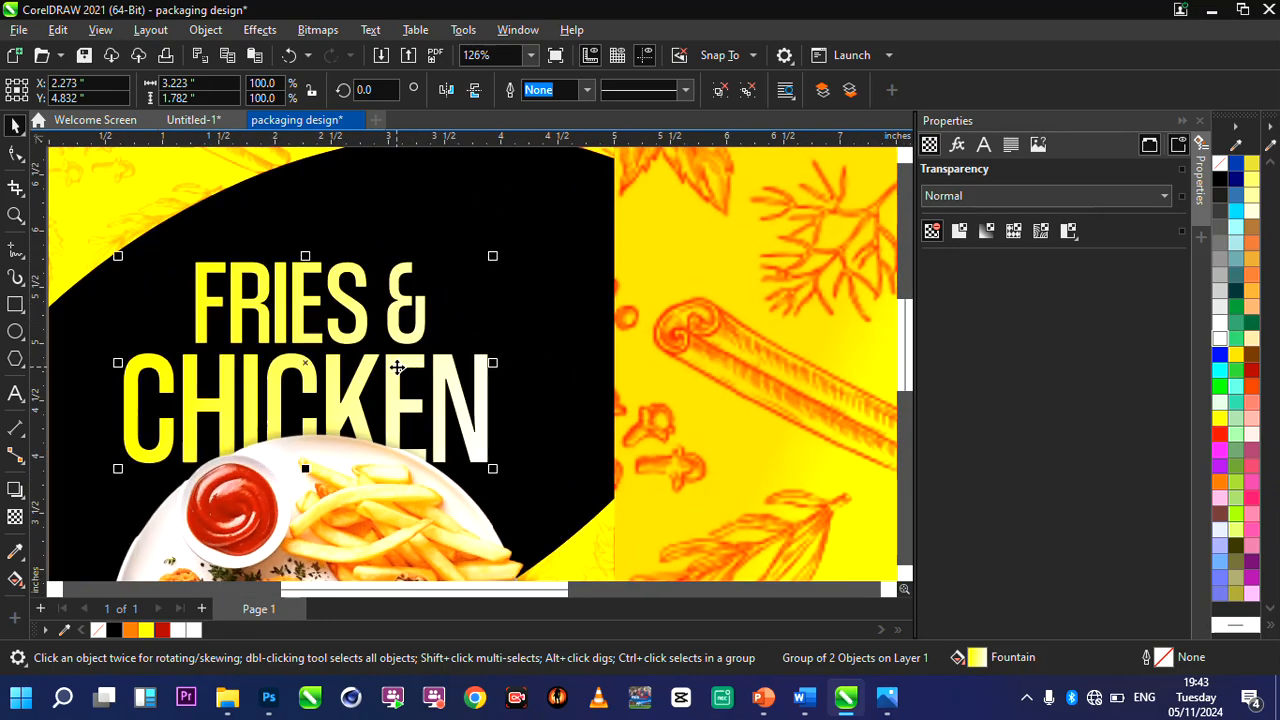
left_click(15, 393)
left_click(456, 312)
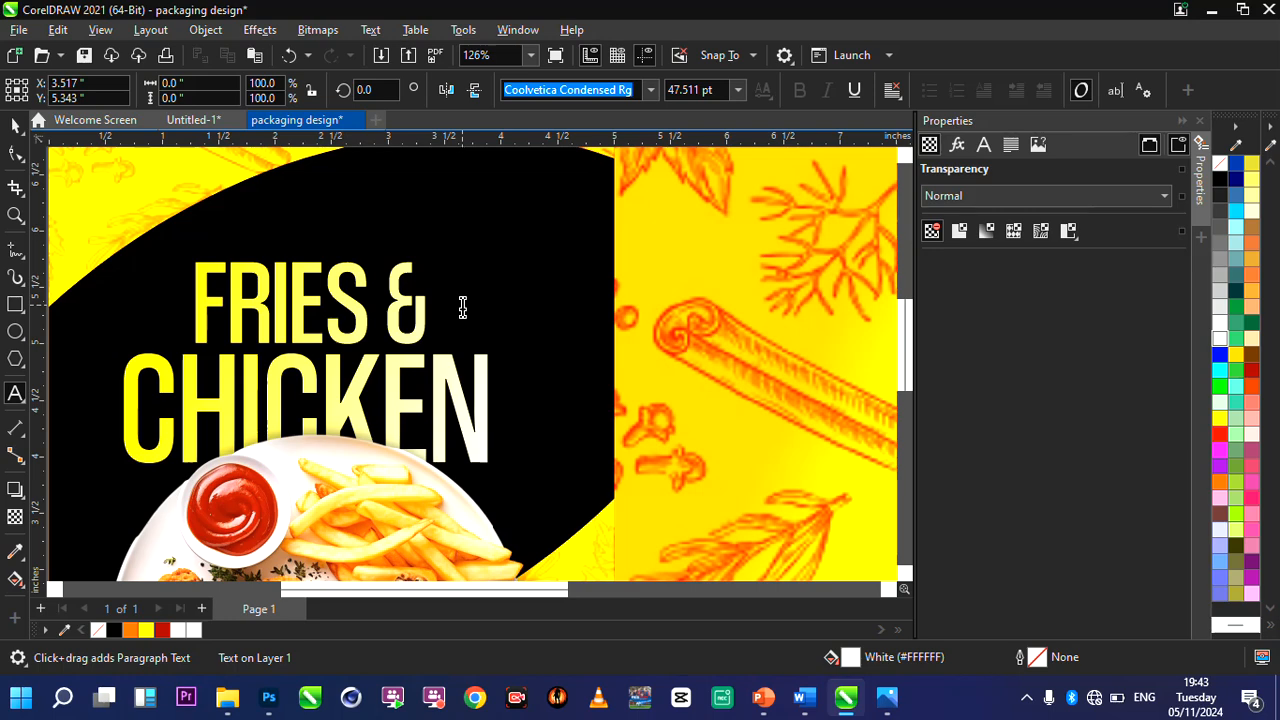
type("$")
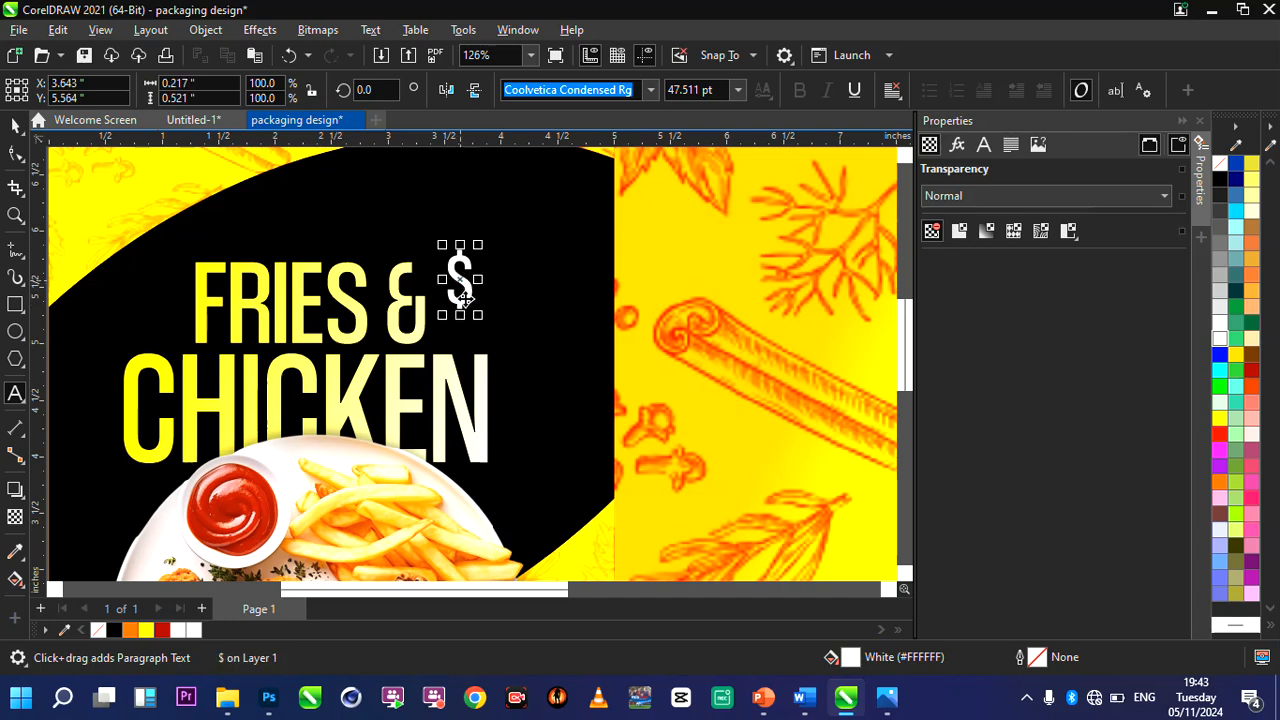
left_click_drag(458, 279, 458, 300)
type("9")
scroll(489, 297, "up", 2)
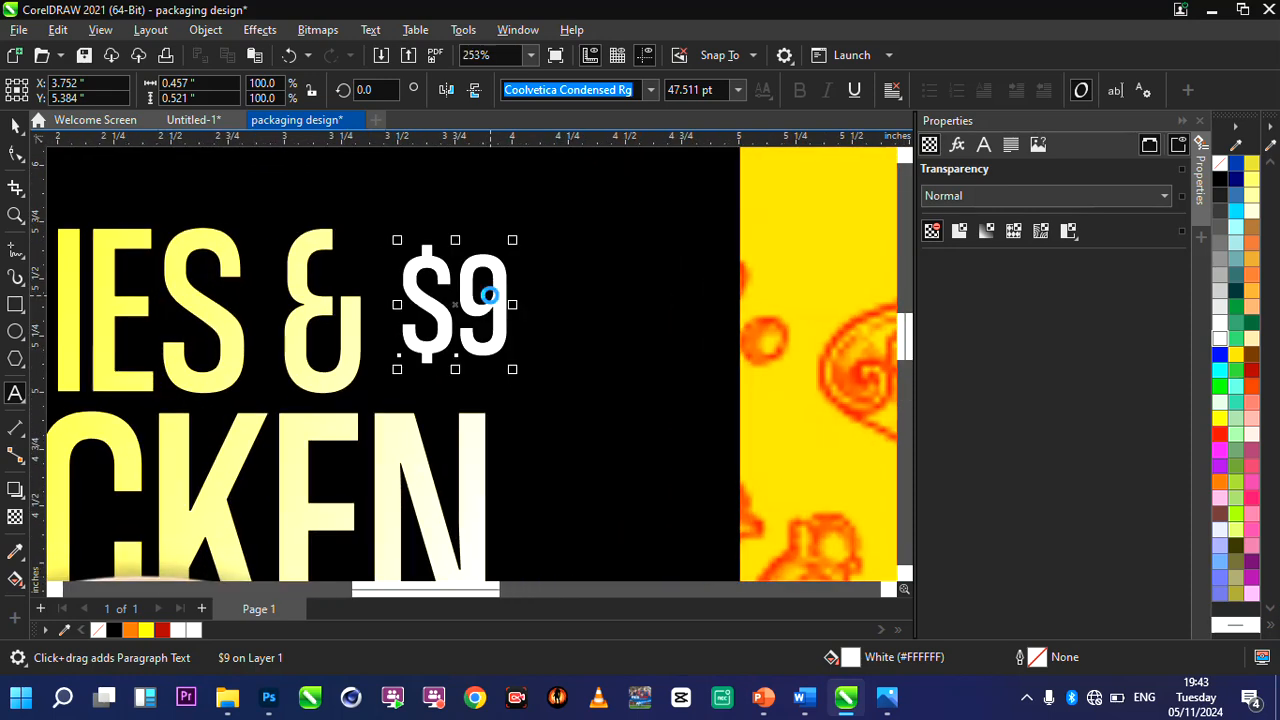
Duplicate the "$9" text, change the copy to "99", and shrink it to about 18.2 pt as a superscript at X 4.12, Y 5.51.
key("ctrl+d")
double_click(512, 251)
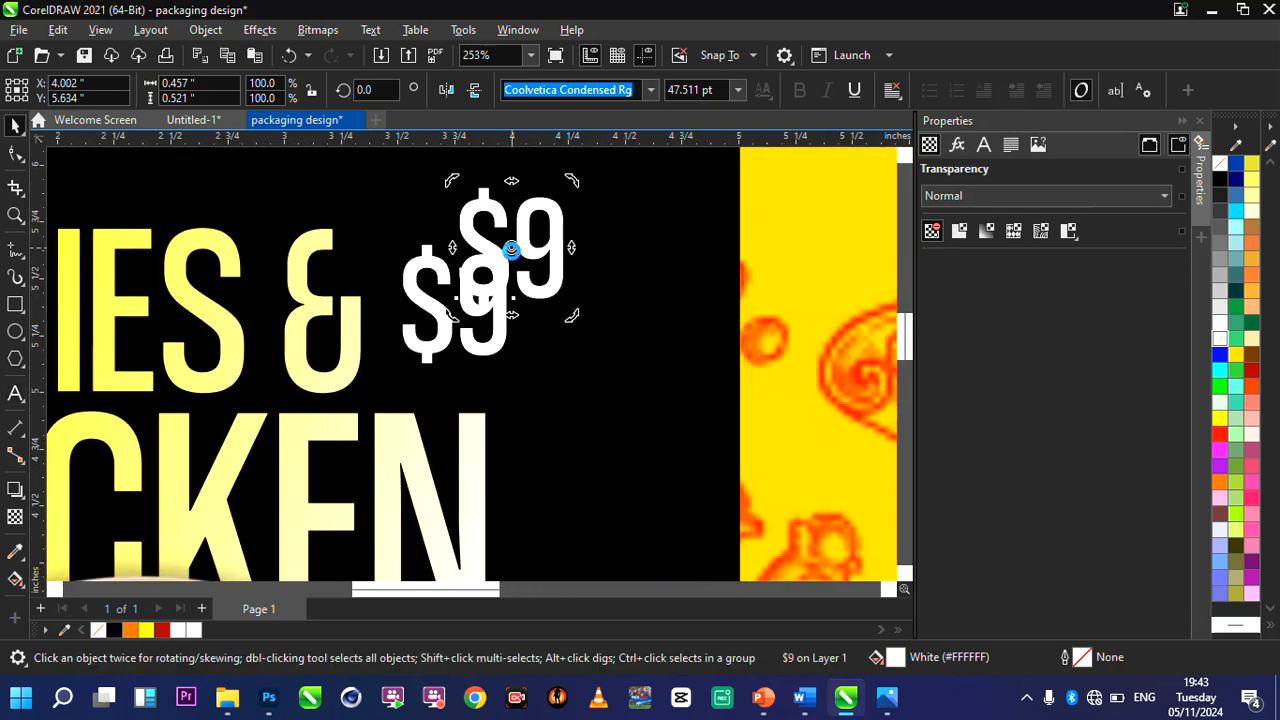
double_click(512, 251)
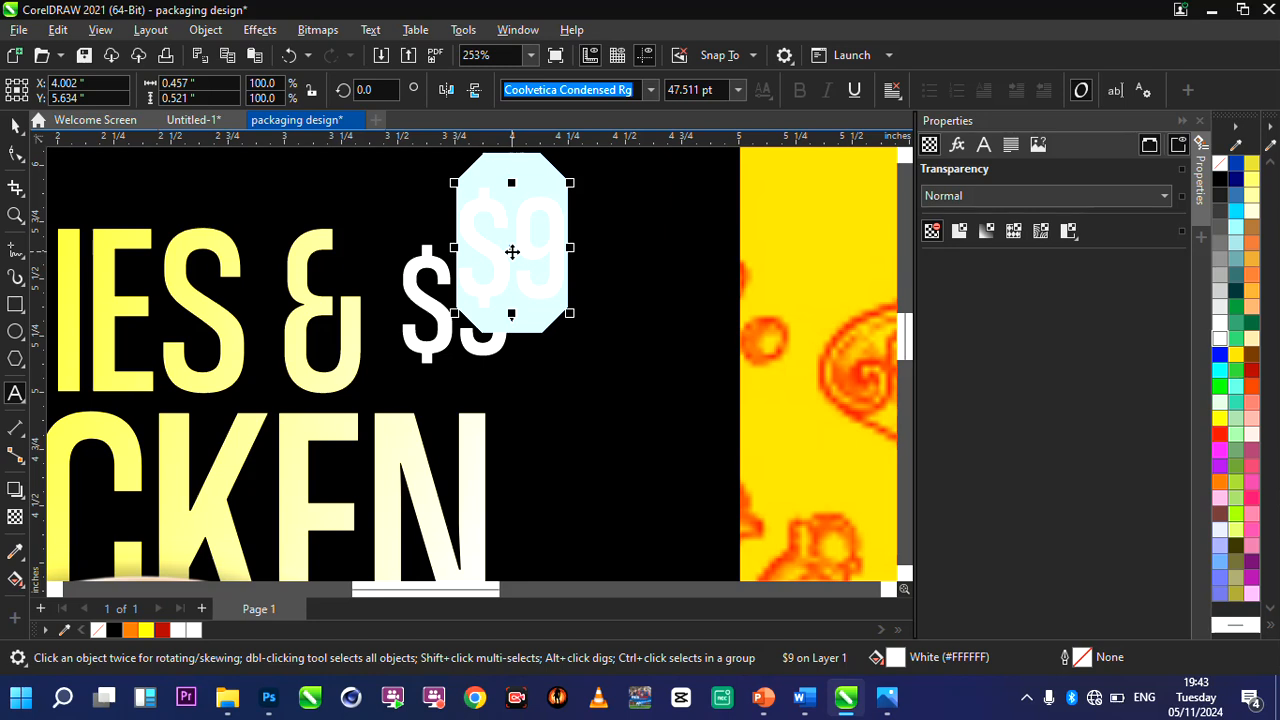
type("9")
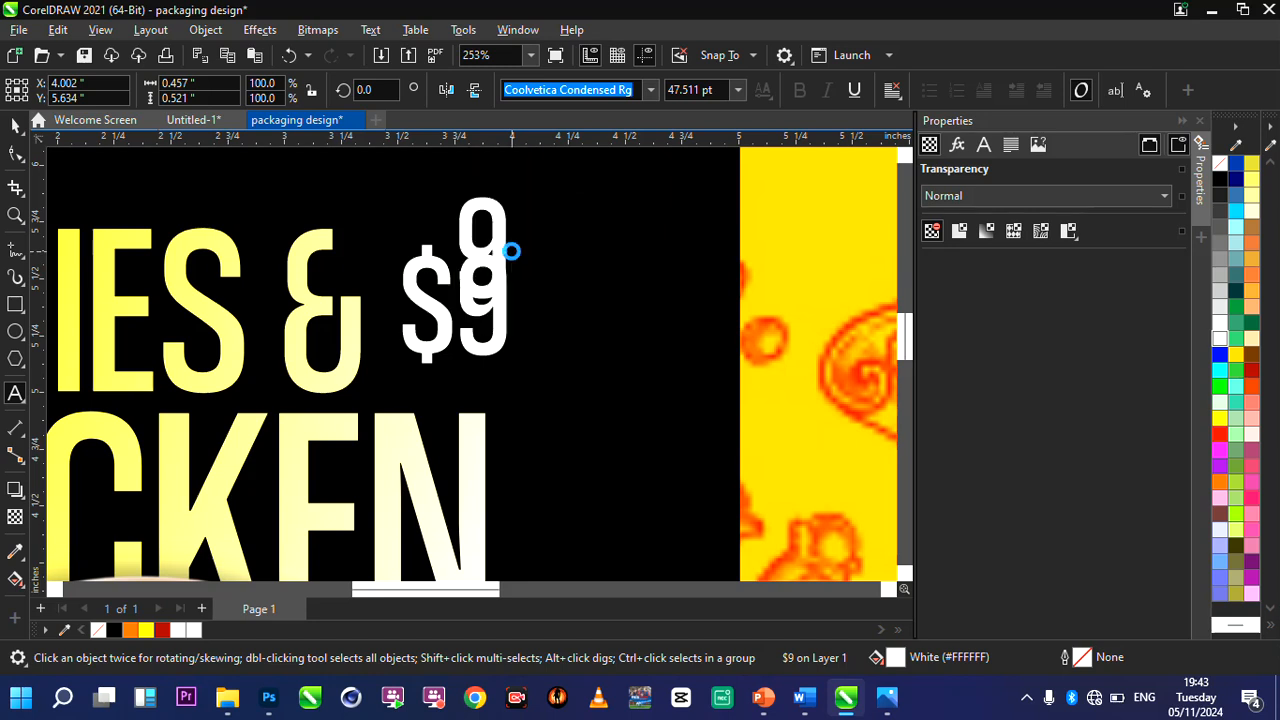
type("9")
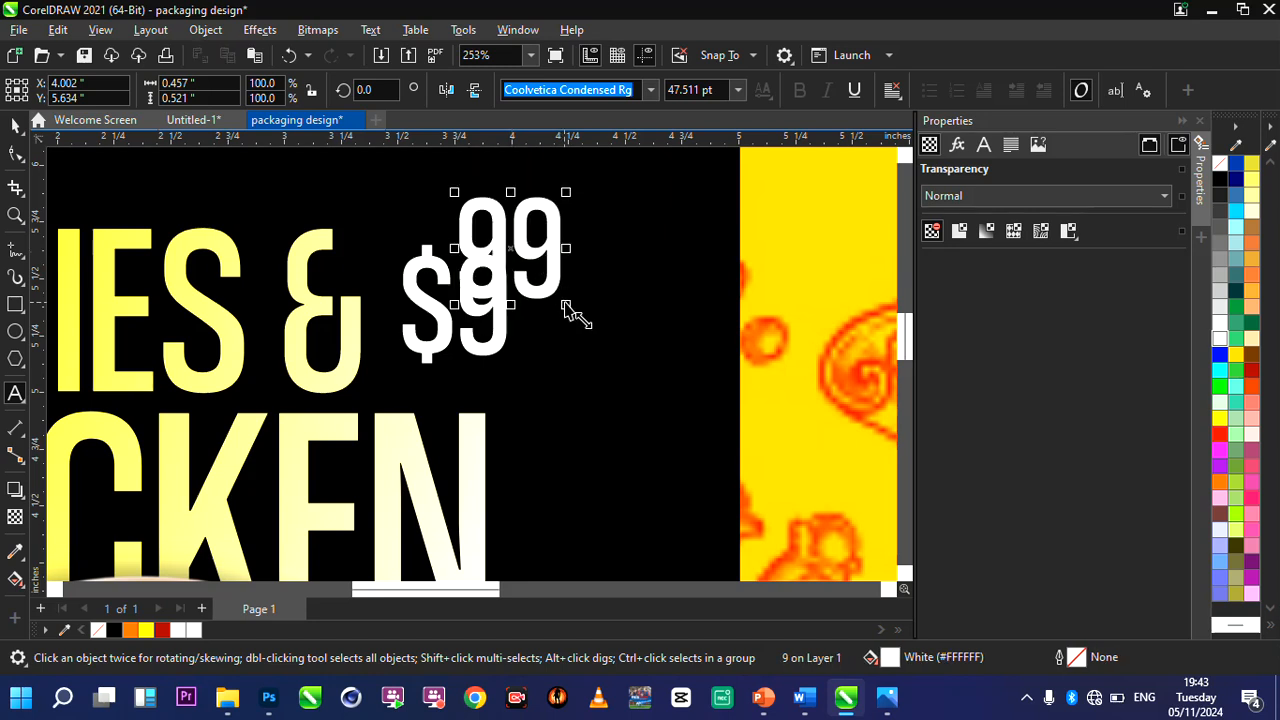
left_click_drag(566, 306, 538, 274)
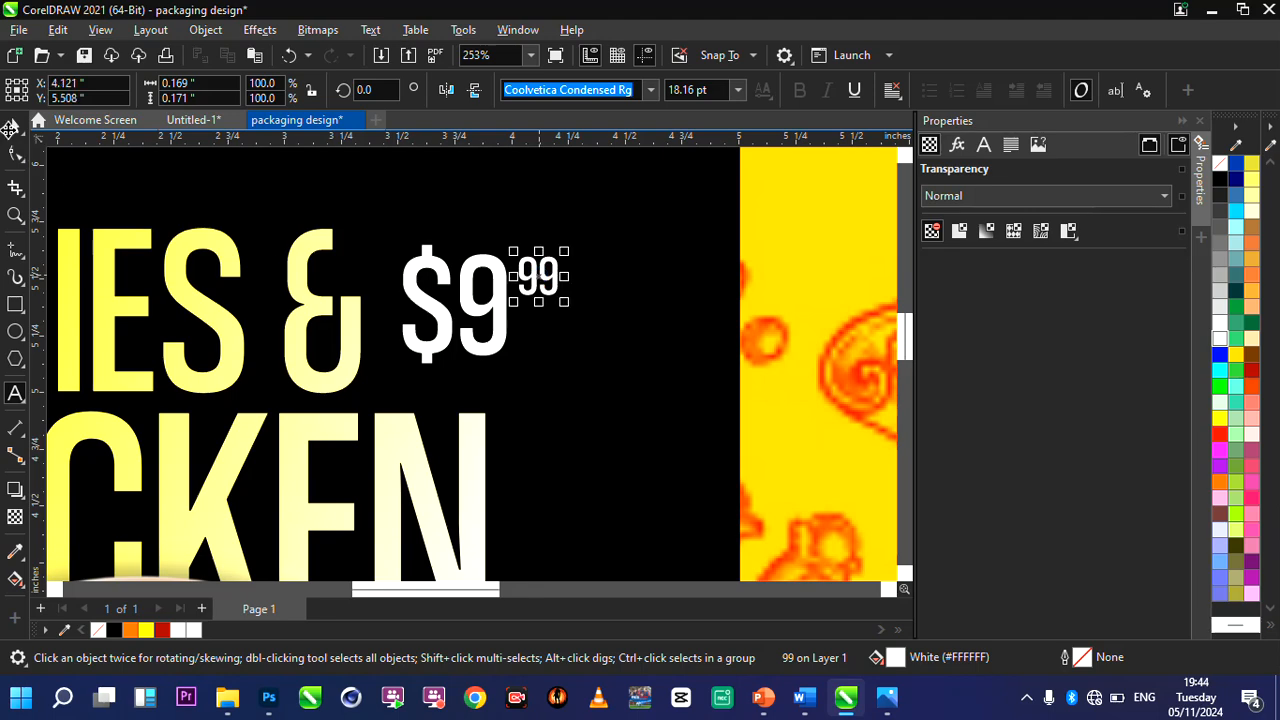
Group the "$9" and "99" texts into one price and fill the group with red.
scroll(418, 262, "down", 5)
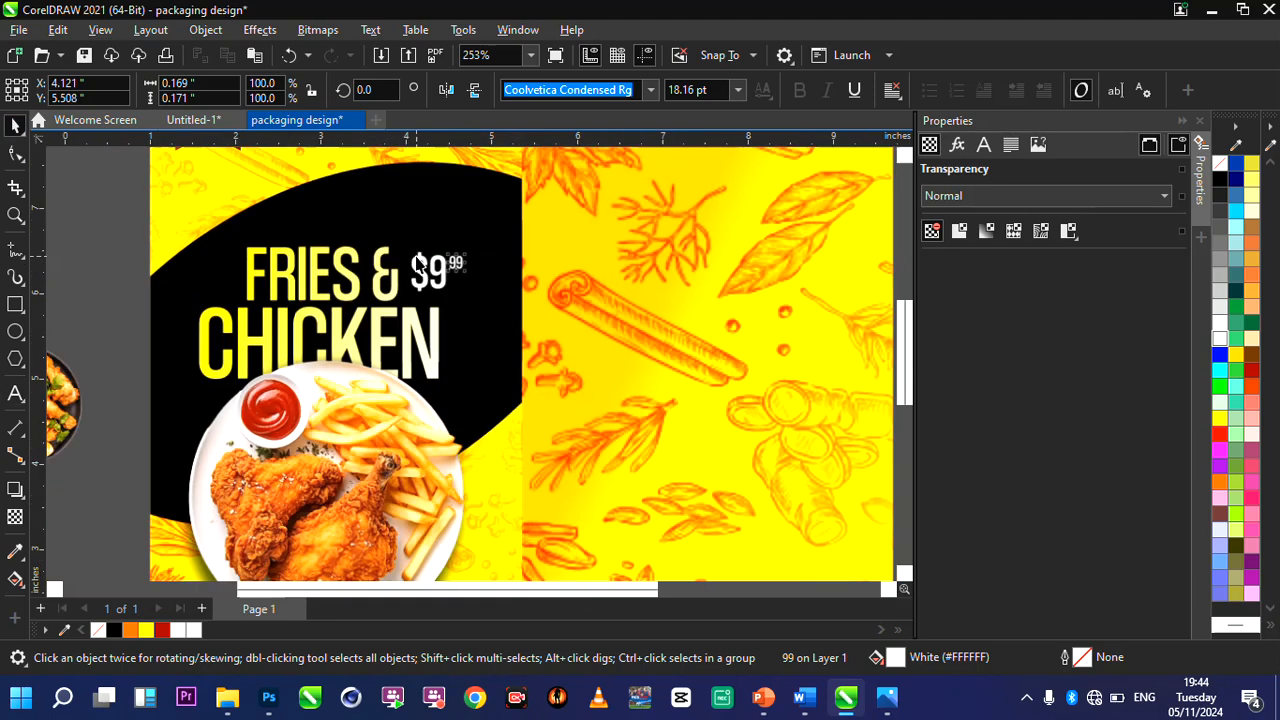
left_click(470, 233)
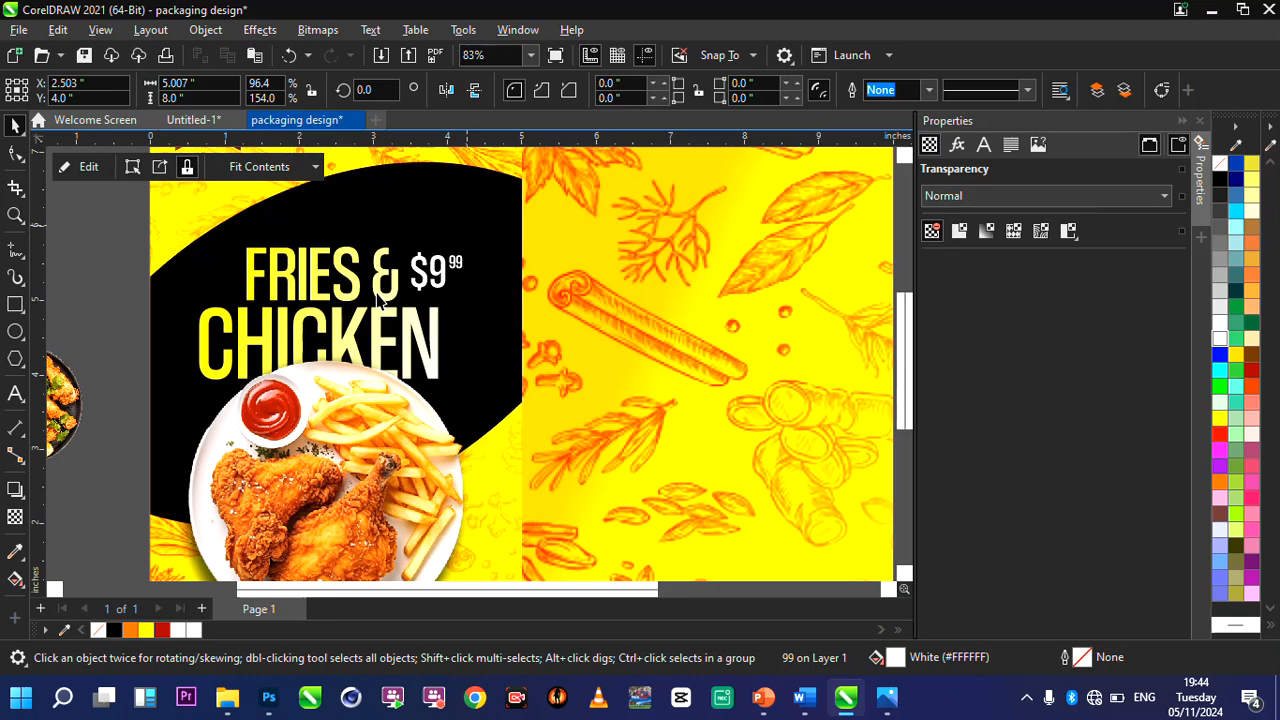
scroll(380, 300, "down", 5)
scroll(408, 166, "up", 2)
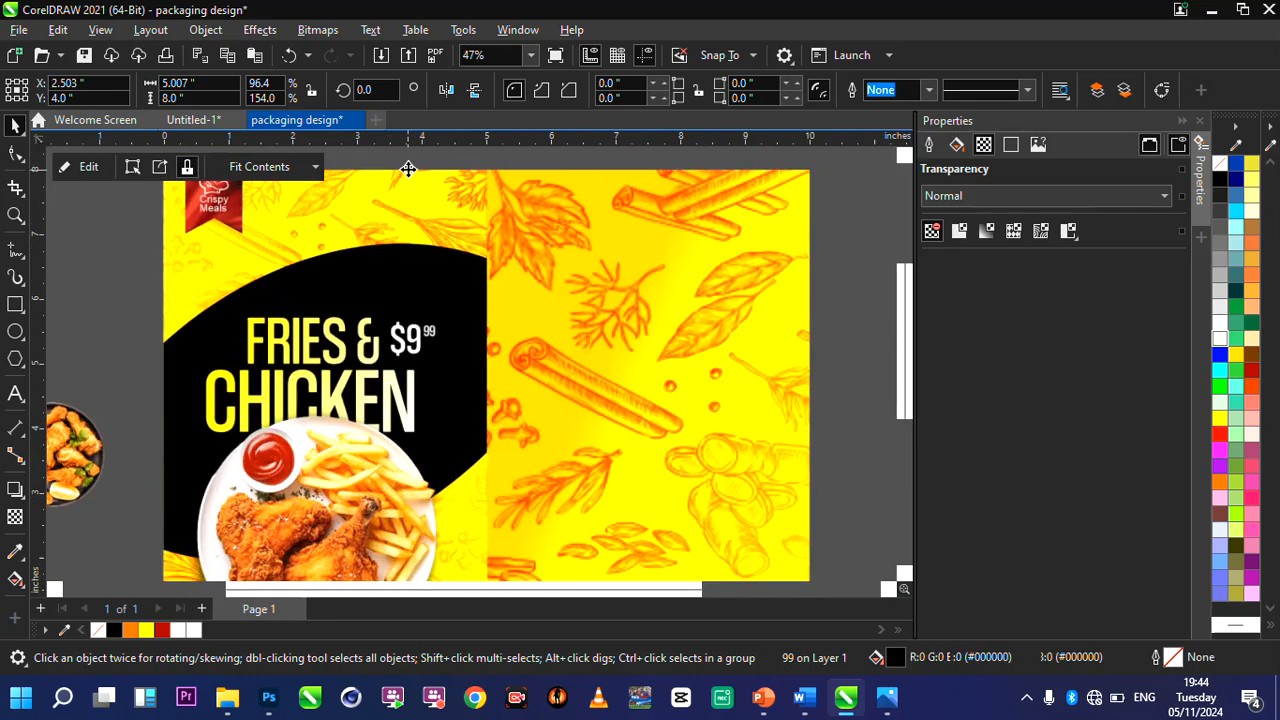
left_click_drag(364, 160, 503, 383)
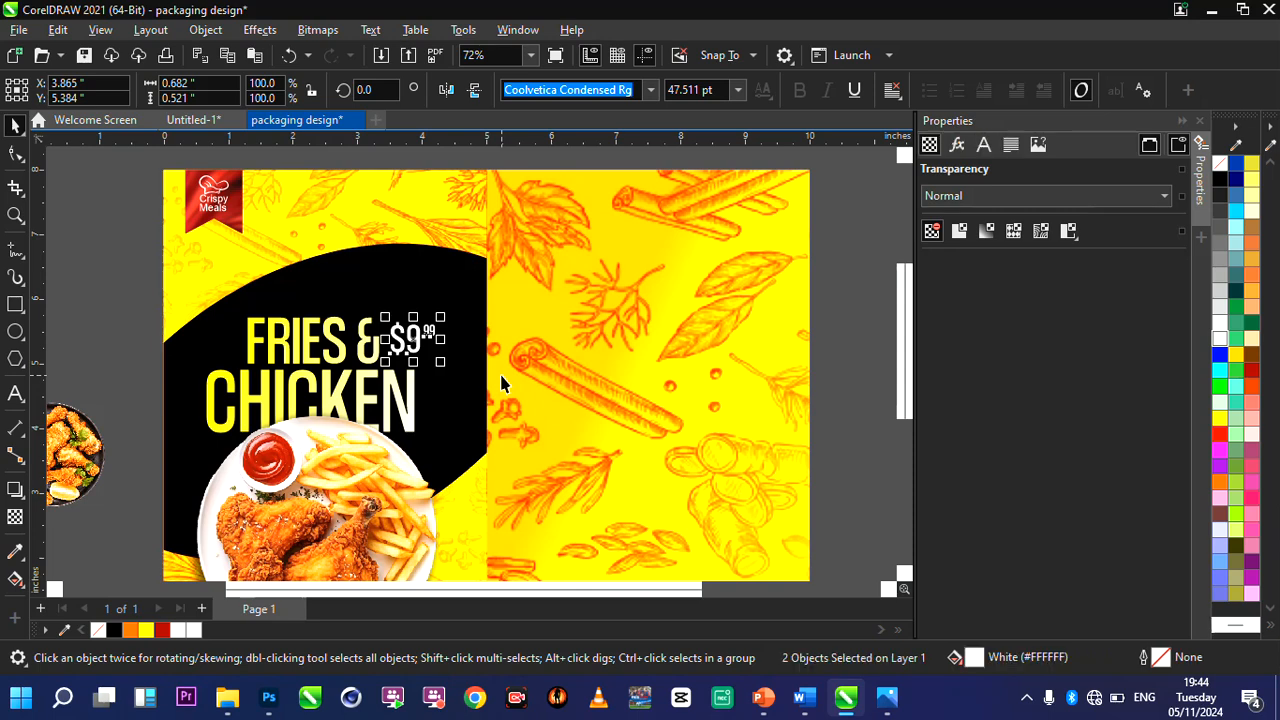
key("ctrl+g")
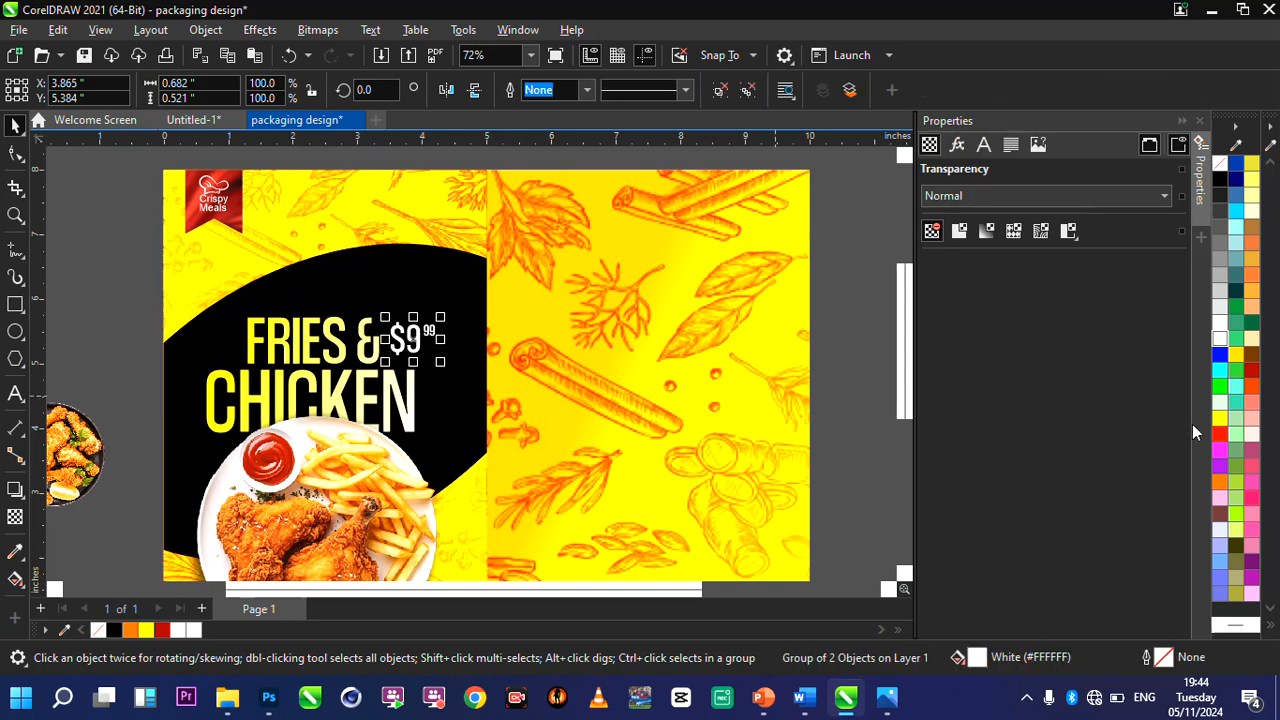
left_click_drag(653, 440, 399, 349)
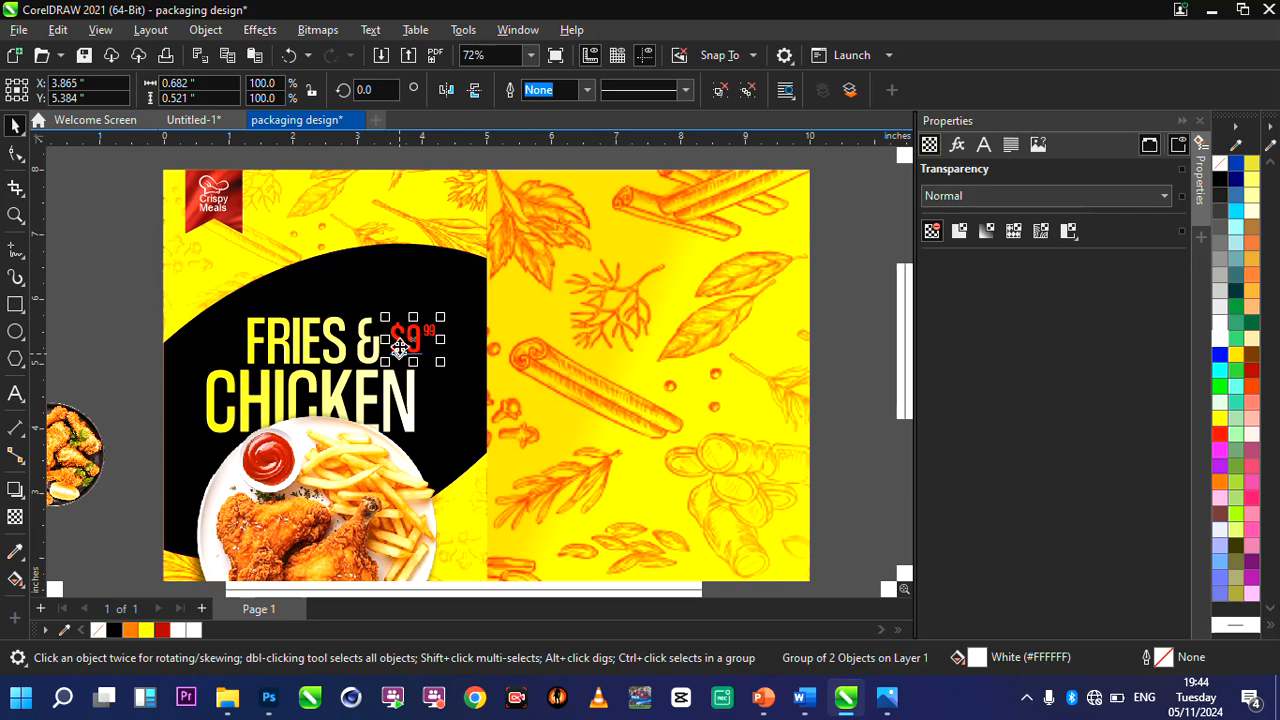
Move the red price against the "&" at about X 3.74, Y 5.35, and skew heading and price together upward by about 9.6°.
scroll(399, 349, "up", 1)
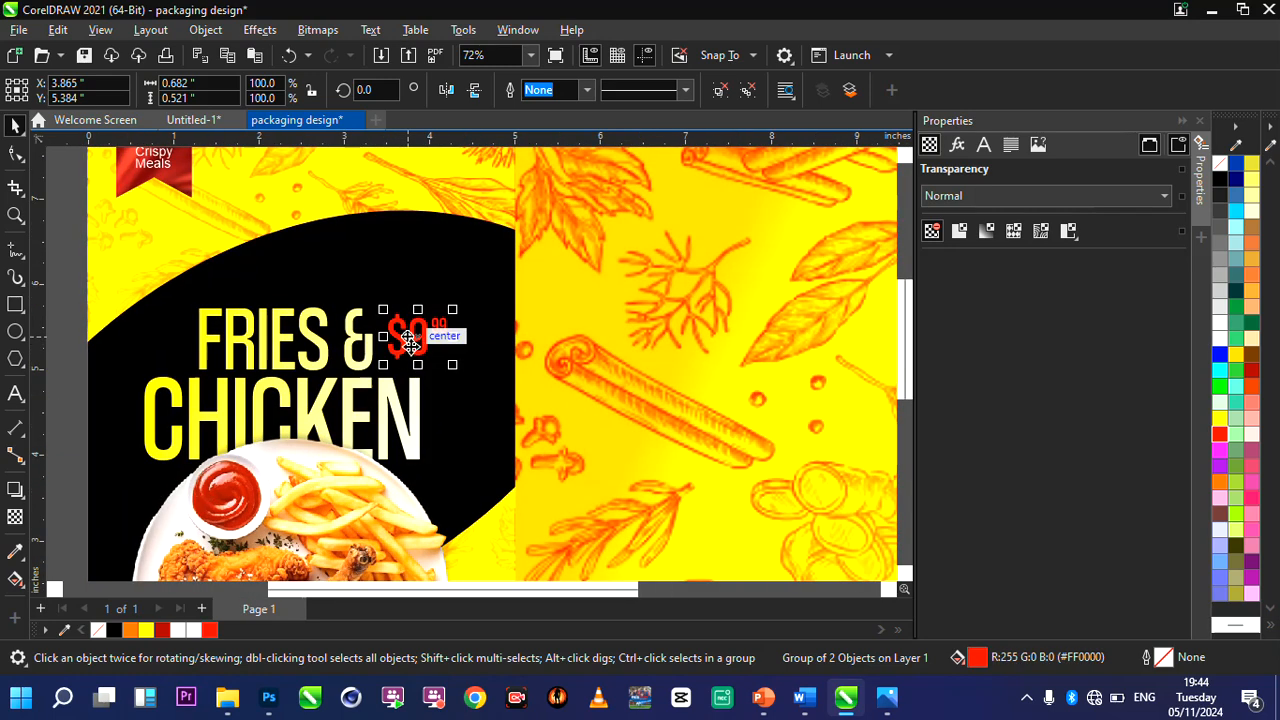
left_click_drag(410, 340, 407, 343)
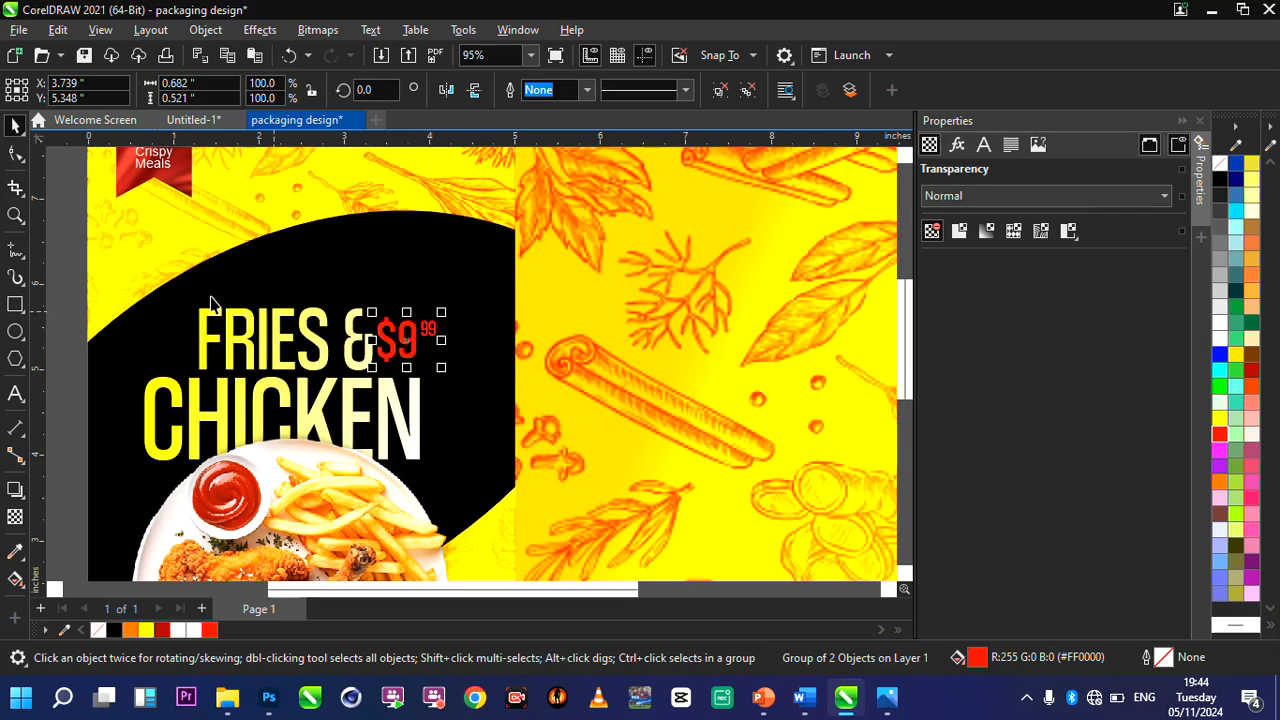
left_click_drag(67, 266, 521, 491)
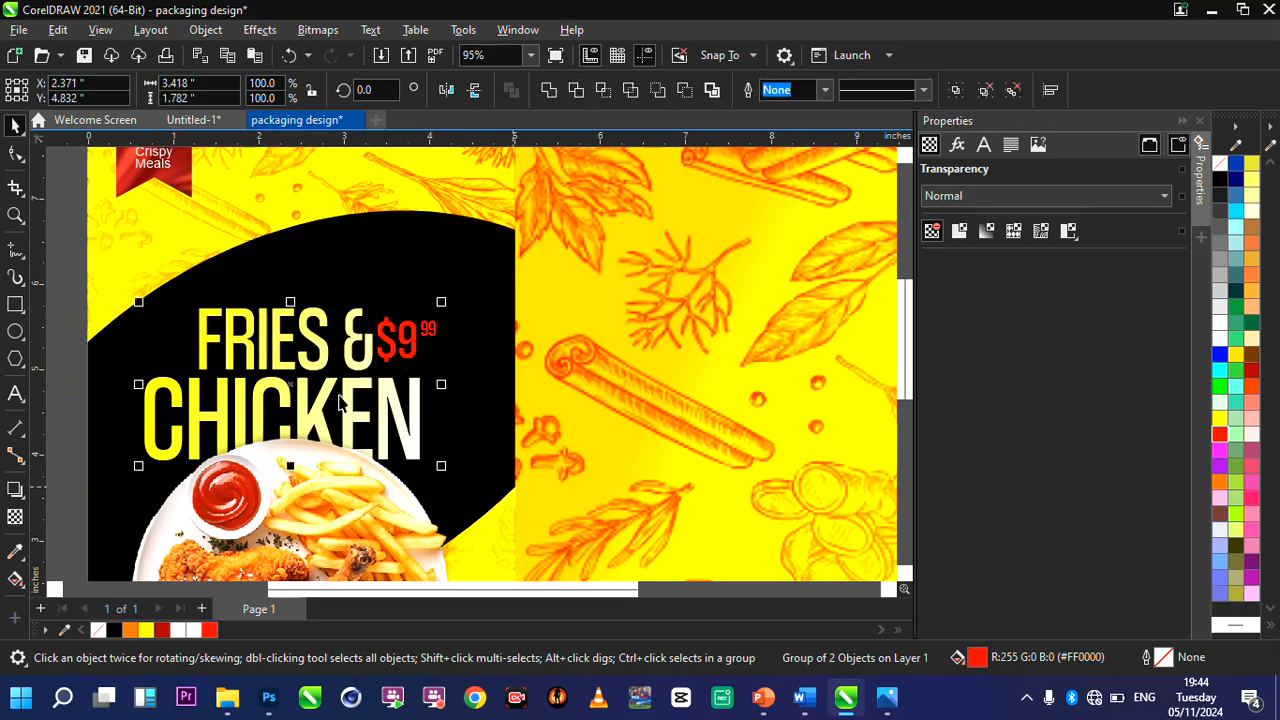
key("ctrl+u")
left_click(290, 385)
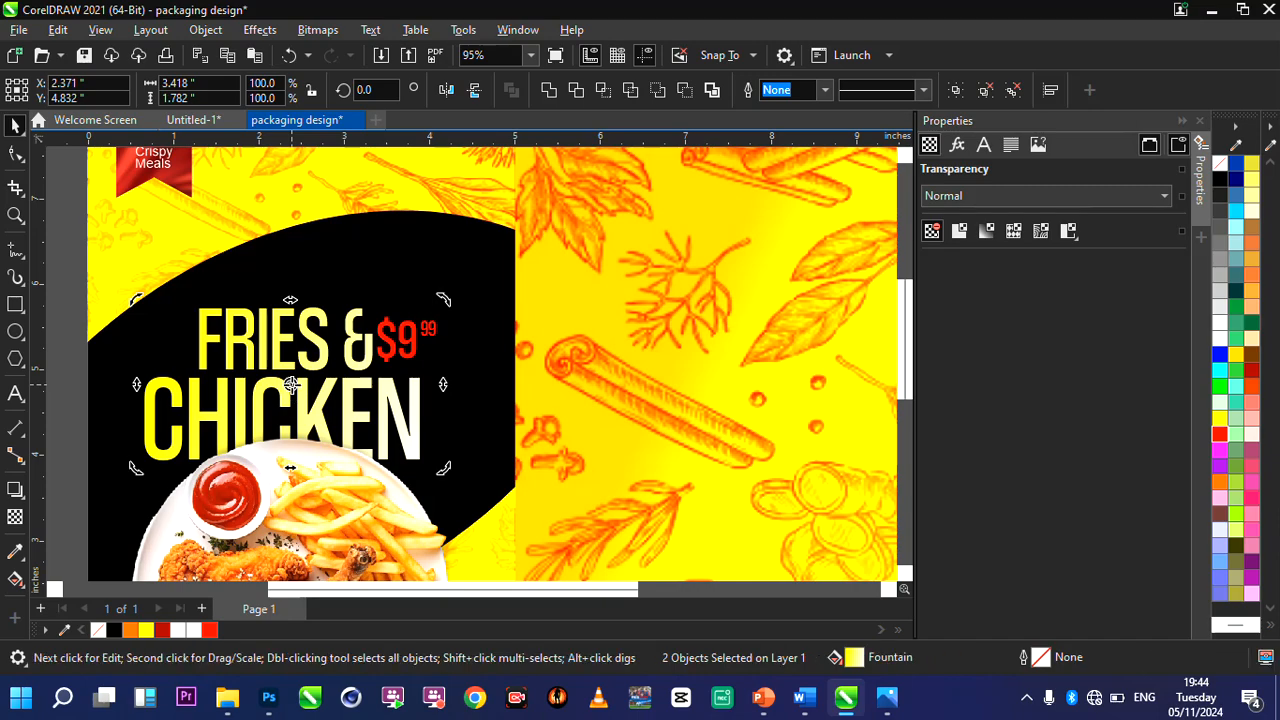
scroll(290, 385, "up", 2)
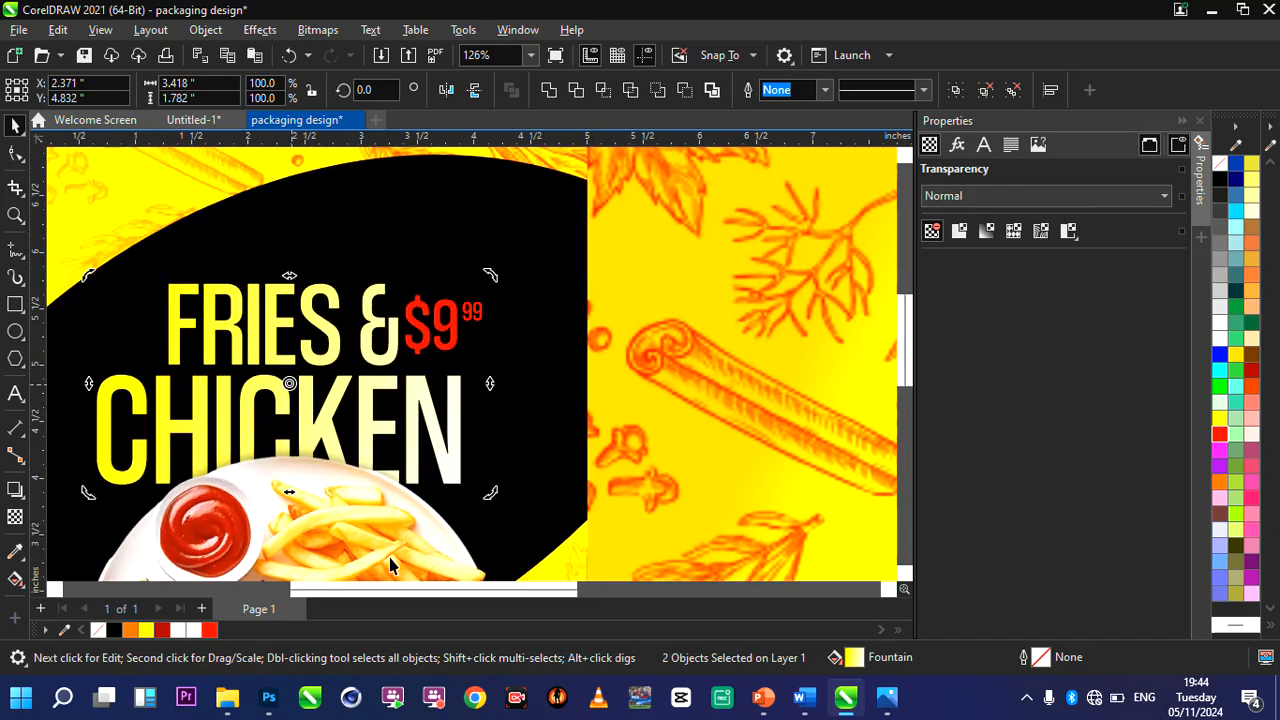
scroll(486, 378, "down", 2)
scroll(482, 372, "up", 2)
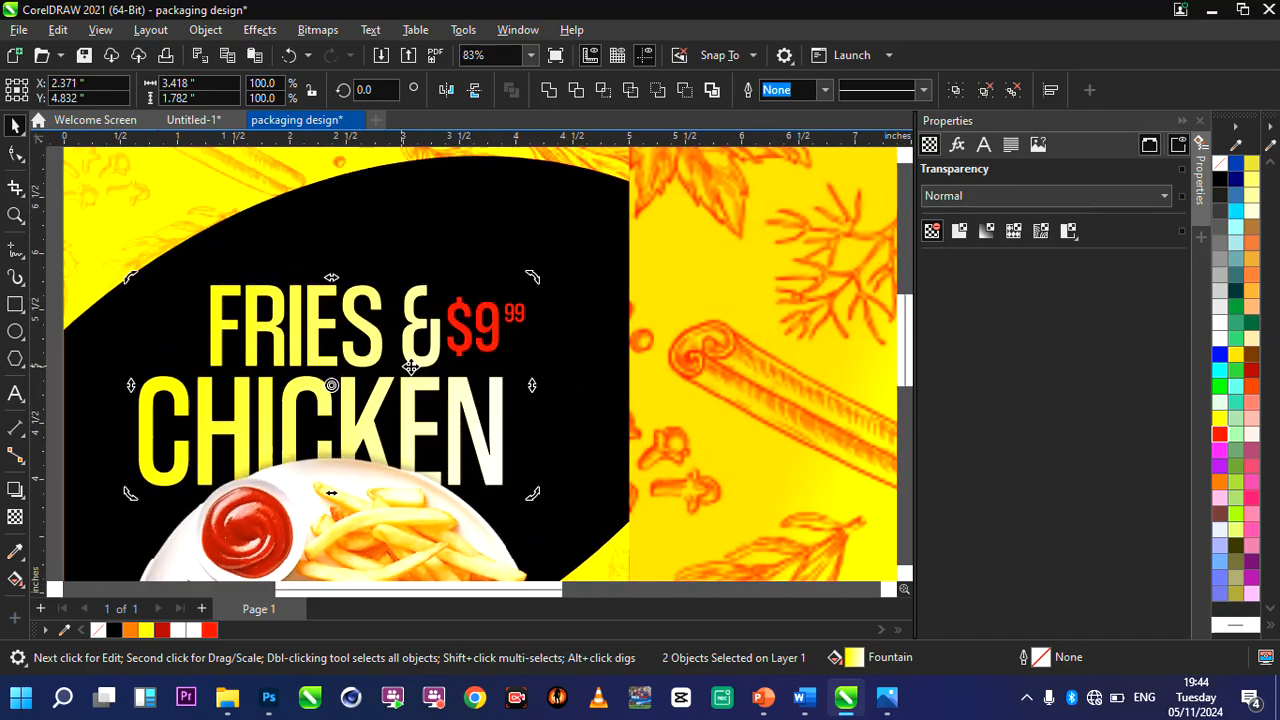
left_click_drag(528, 387, 537, 325)
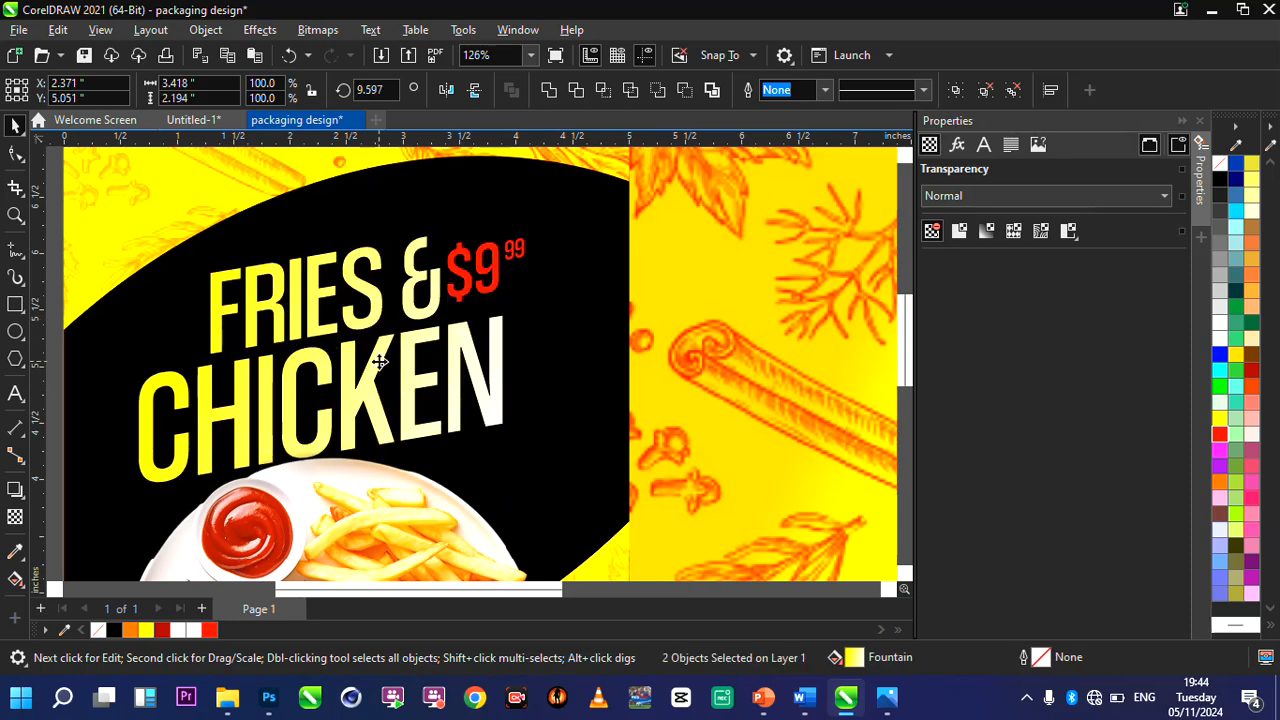
Lower the skewed heading and price behind the plate and enlarge them to about 3.60 × 2.31 inches at X 2.39, Y 4.77.
left_click(373, 365)
left_click_drag(371, 366, 372, 405)
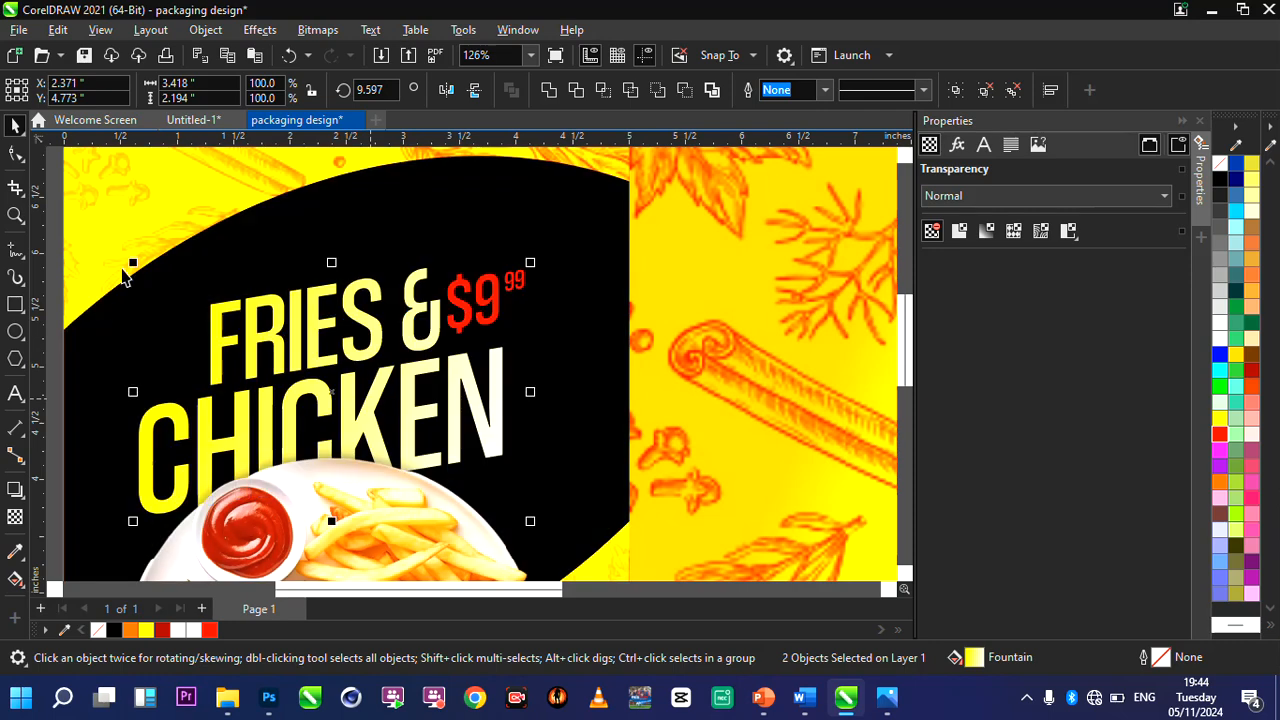
left_click_drag(133, 263, 104, 255)
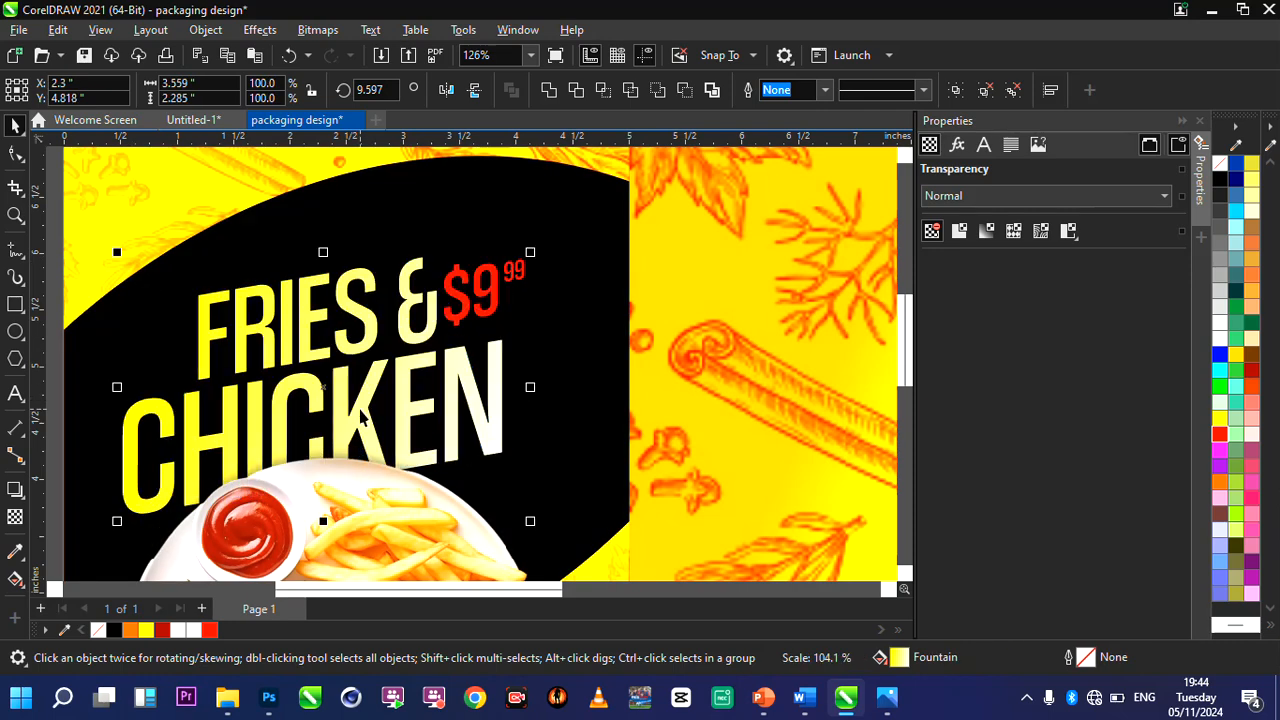
scroll(362, 418, "down", 4)
scroll(370, 485, "up", 3)
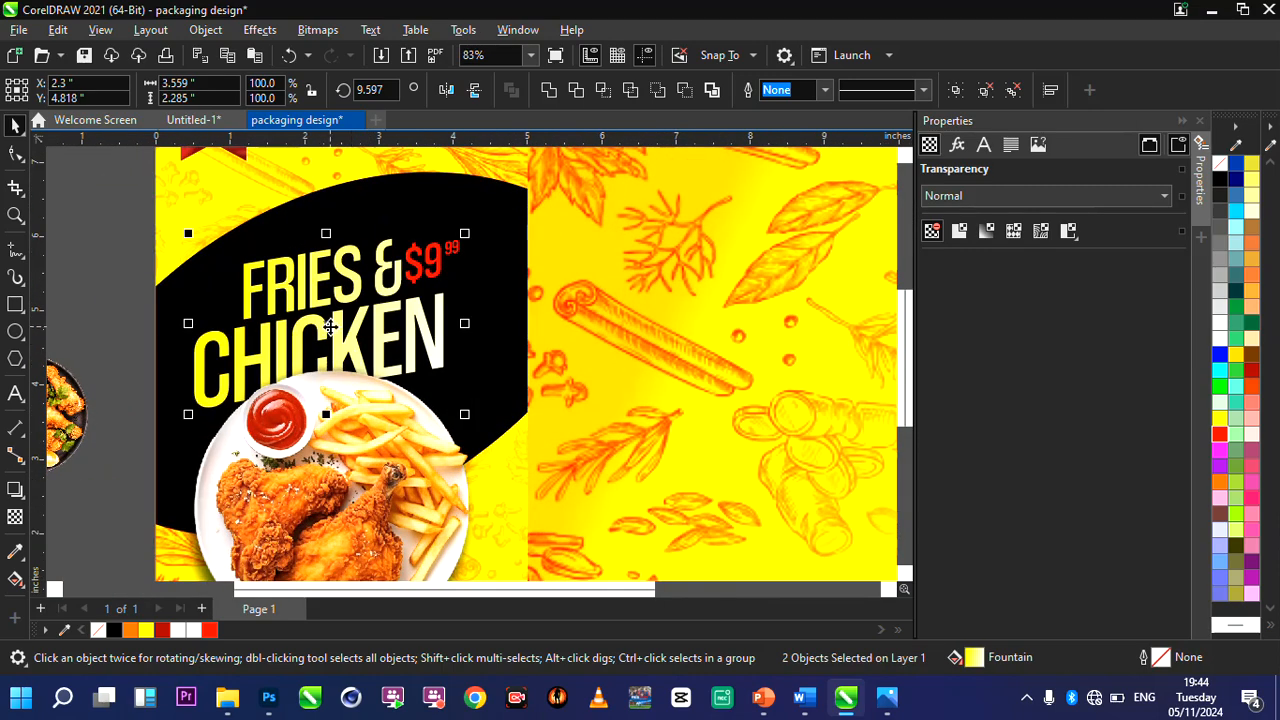
left_click_drag(330, 327, 340, 327)
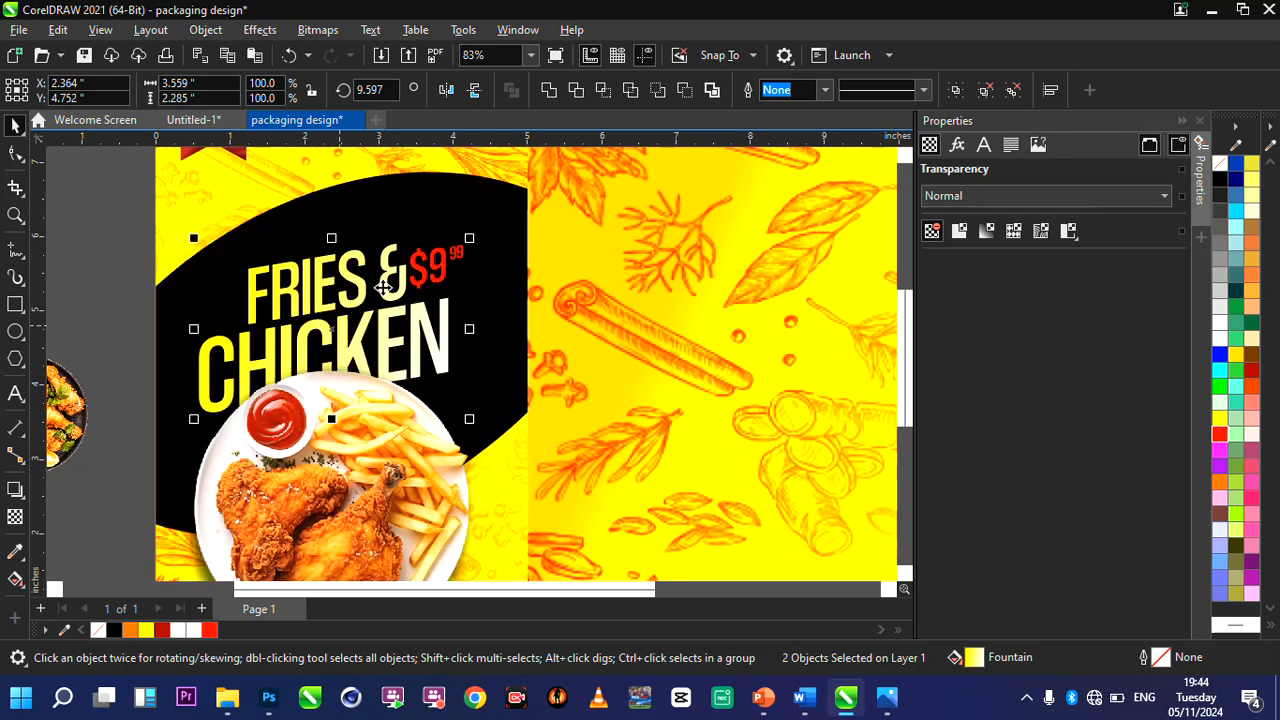
left_click_drag(471, 238, 474, 236)
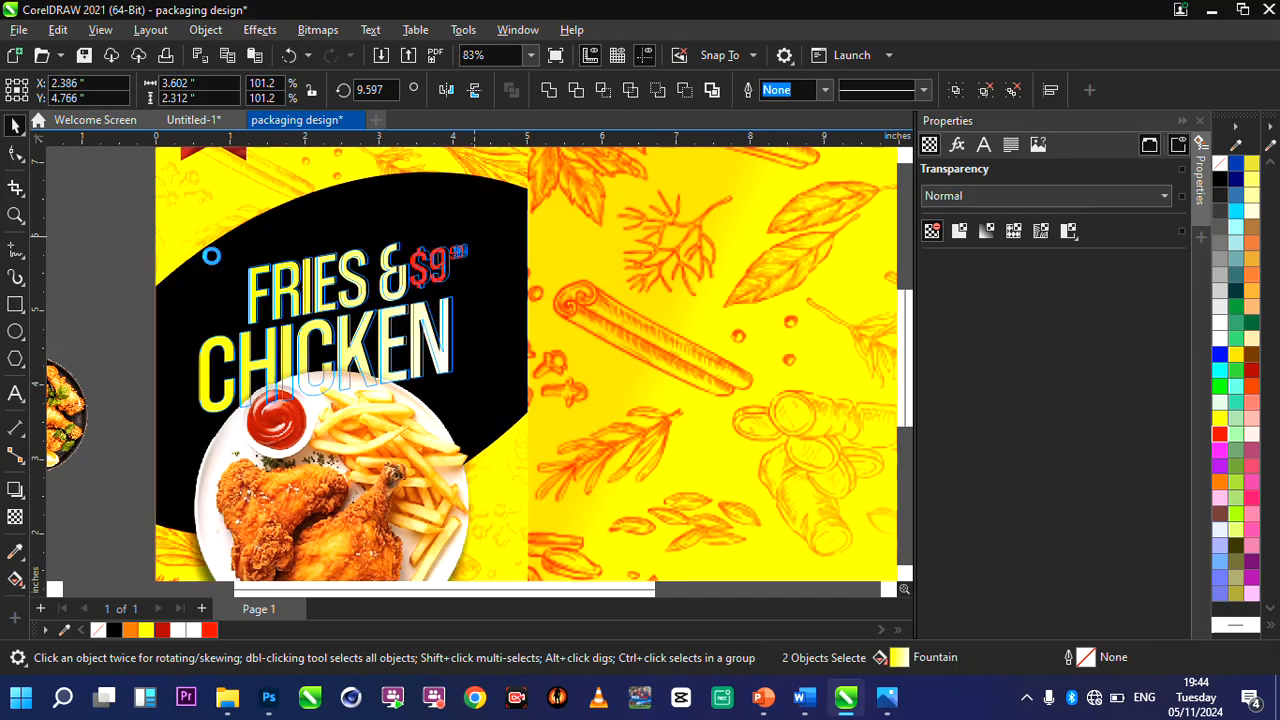
left_click(118, 245)
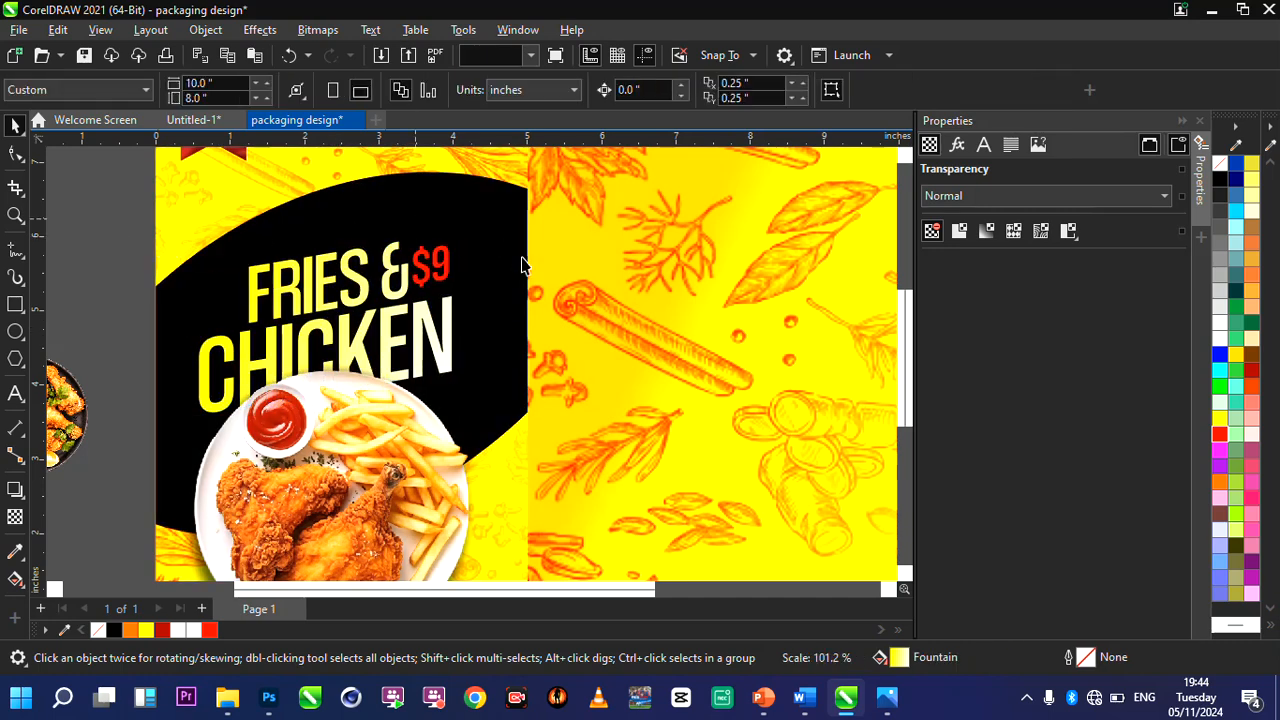
Draw a narrow red triangle with the Pen tool beside the price, about 0.61 × 0.32 inches, and place it at X 4.45, Y 5.26.
scroll(509, 294, "up", 2)
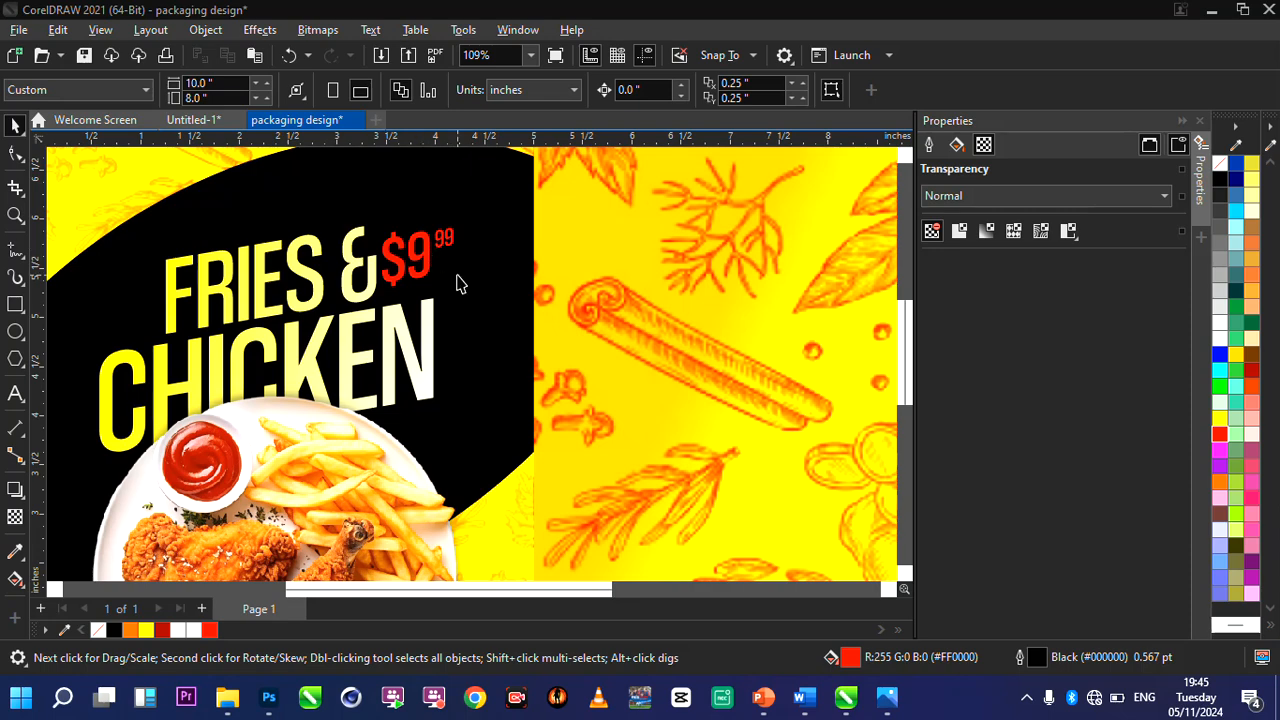
left_click(488, 222)
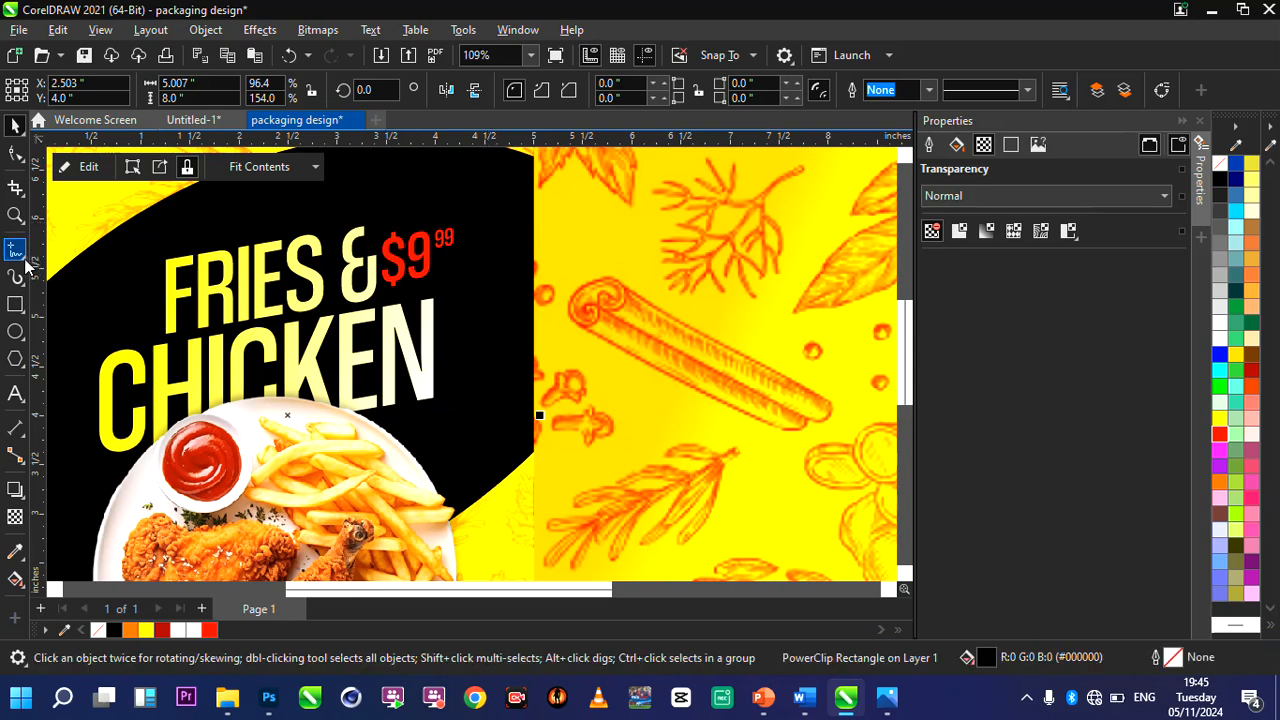
left_click(27, 264)
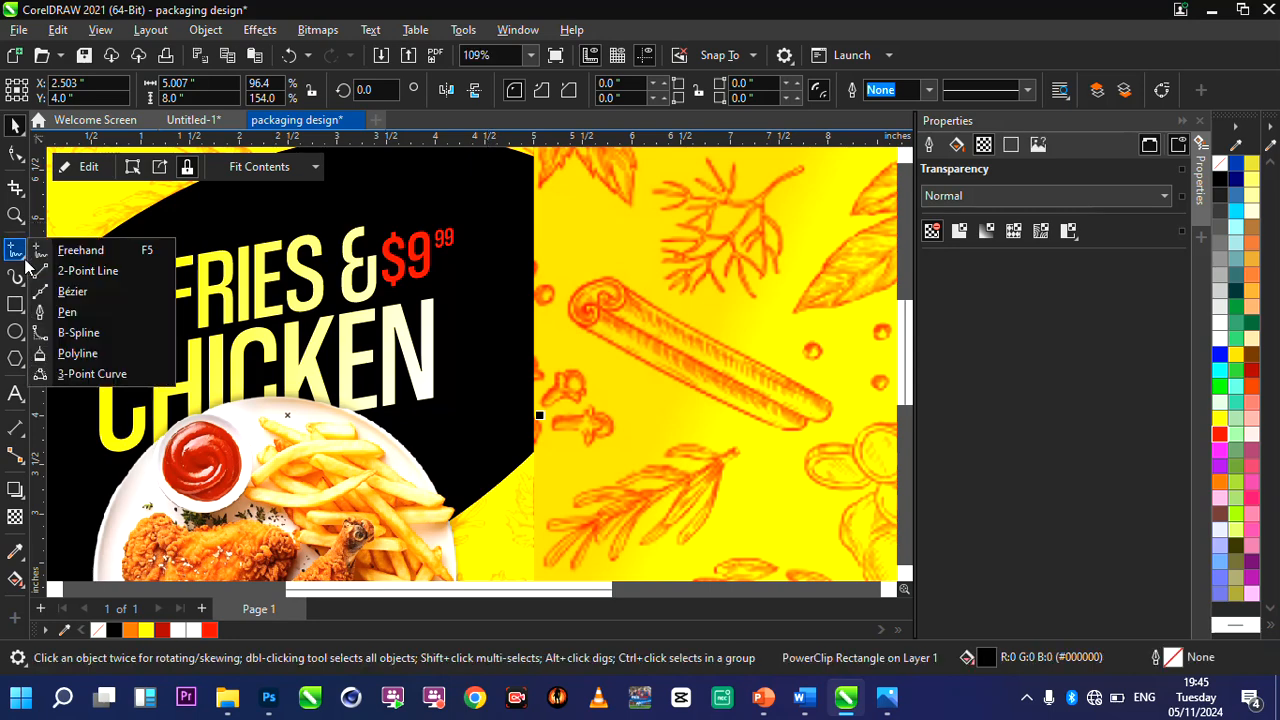
left_click(80, 313)
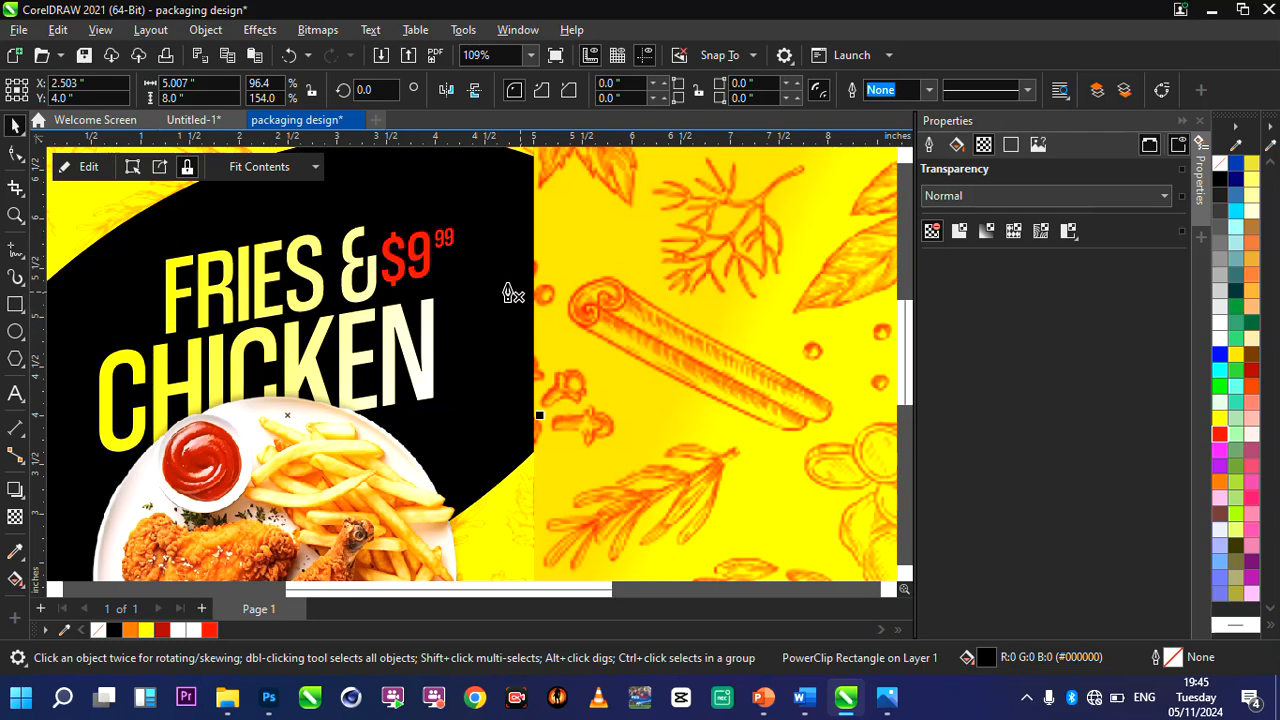
left_click(511, 280)
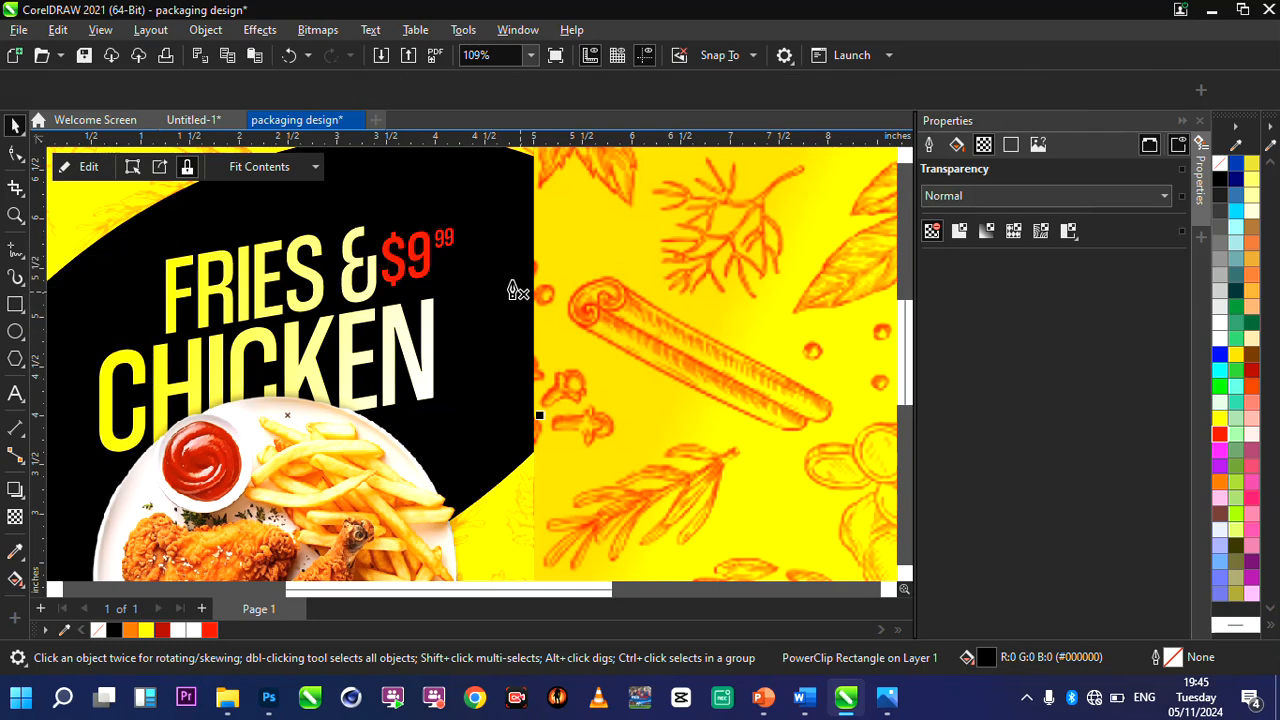
left_click(452, 272)
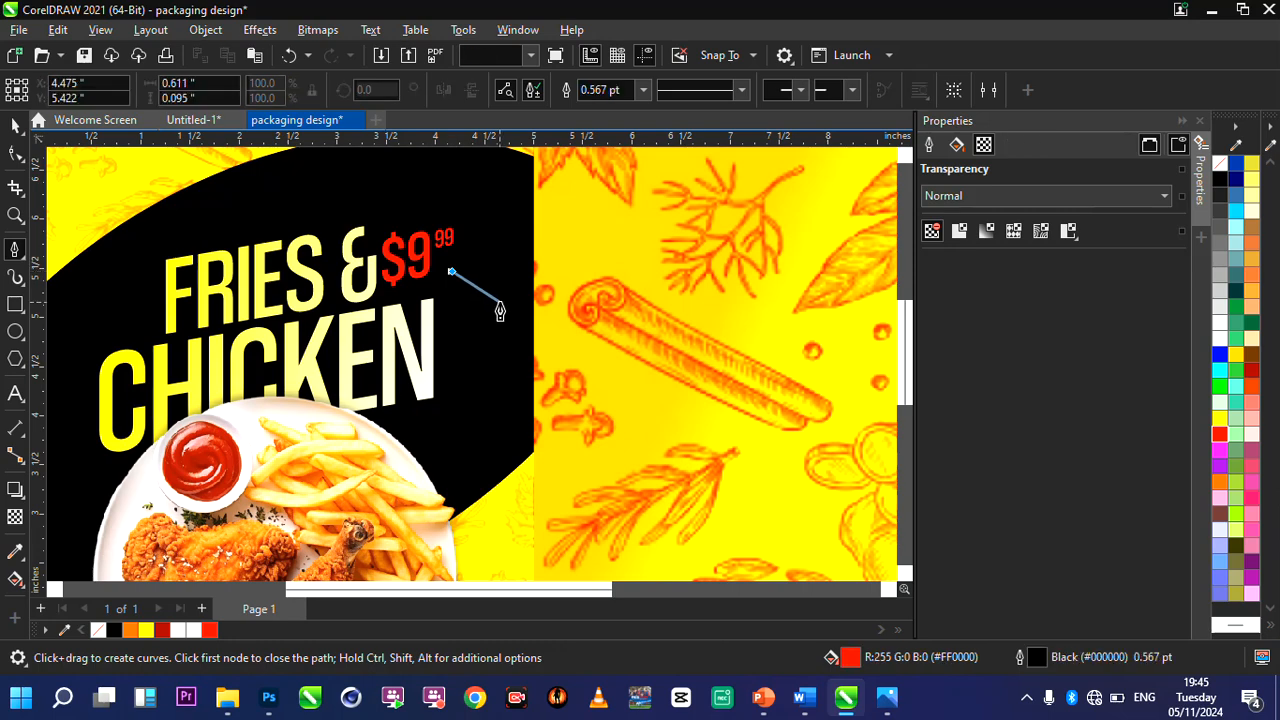
left_click(498, 300)
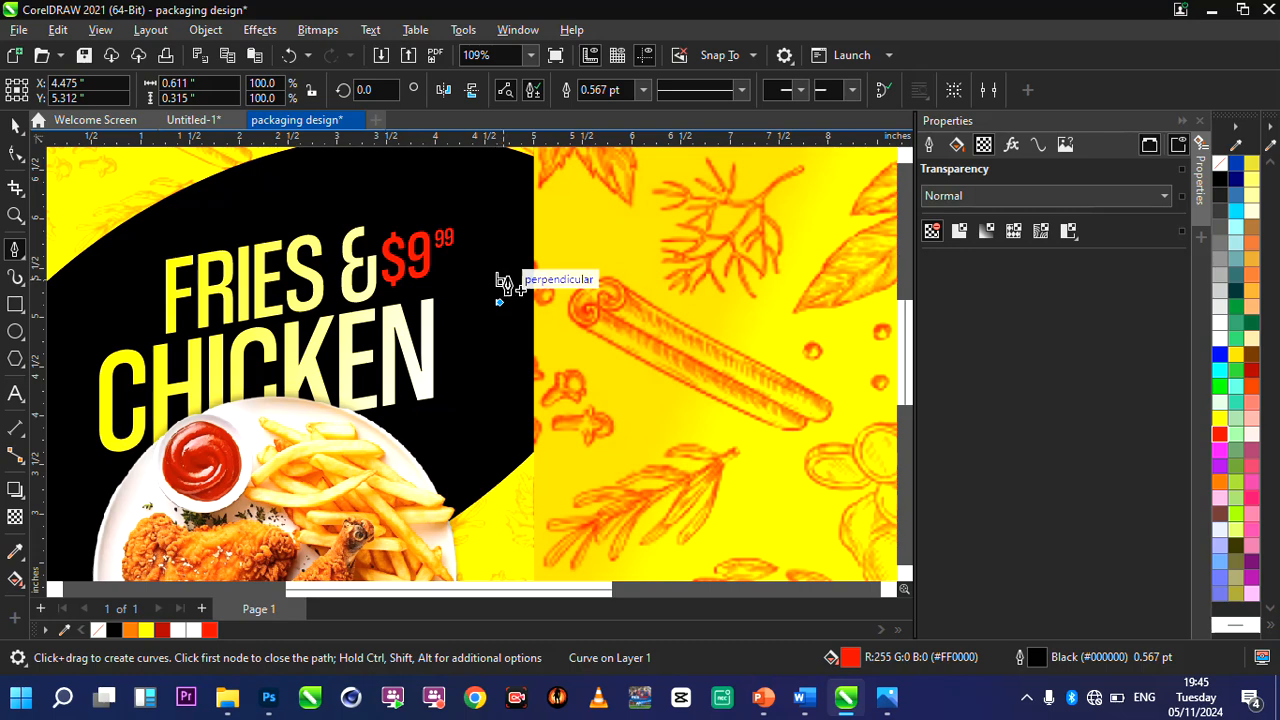
left_click(512, 283)
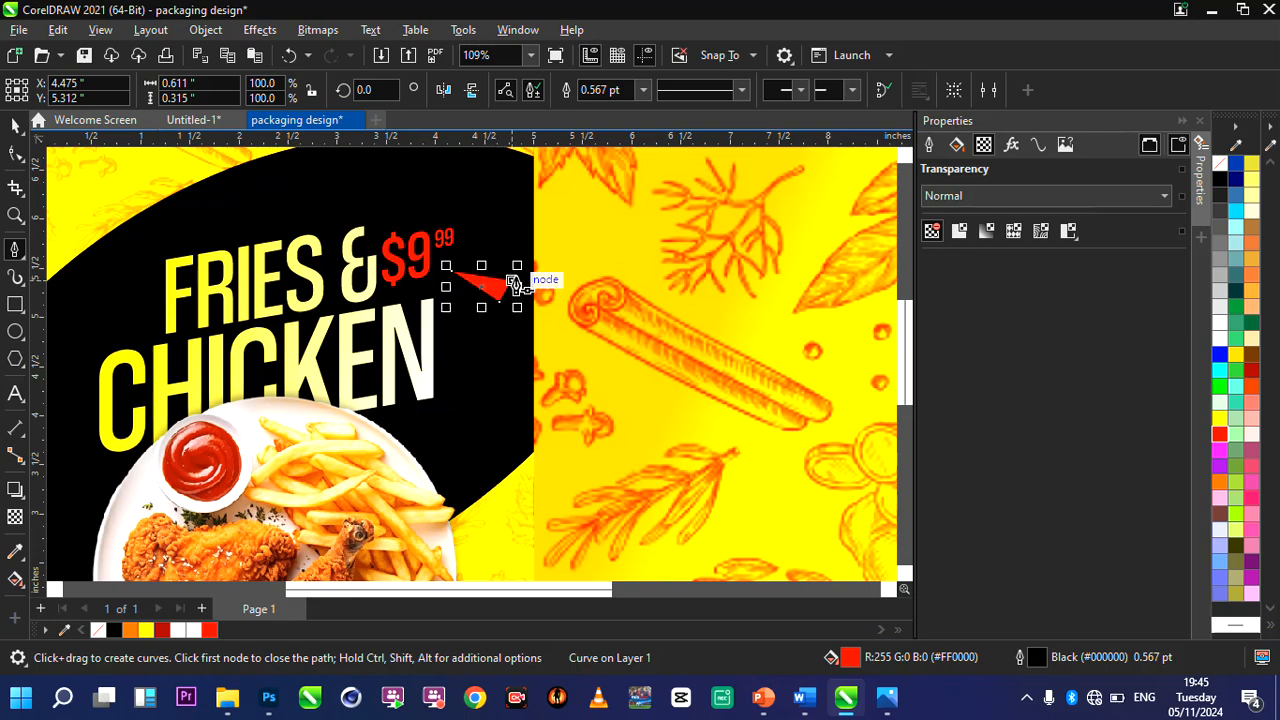
left_click(16, 126)
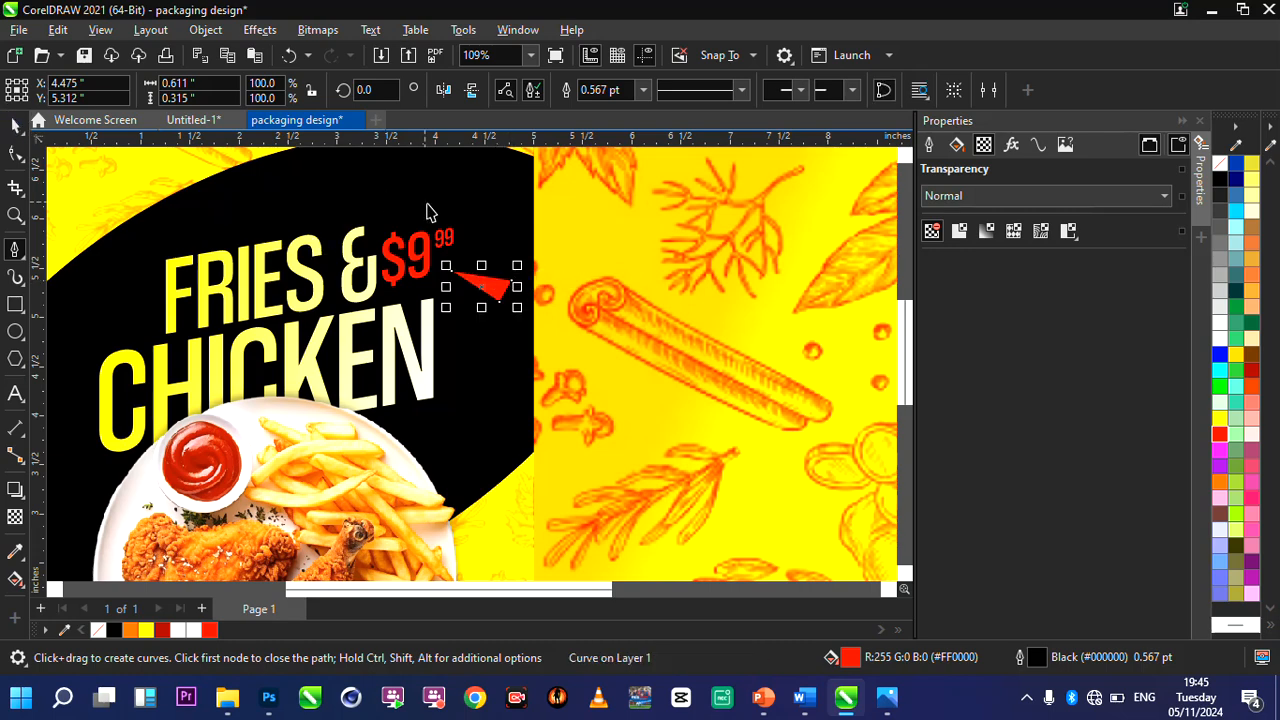
scroll(486, 251, "up", 3)
left_click(463, 309)
mouse_move(463, 309)
left_mouse_down()
mouse_move(449, 296)
mouse_move(471, 320)
mouse_move(460, 319)
left_mouse_up()
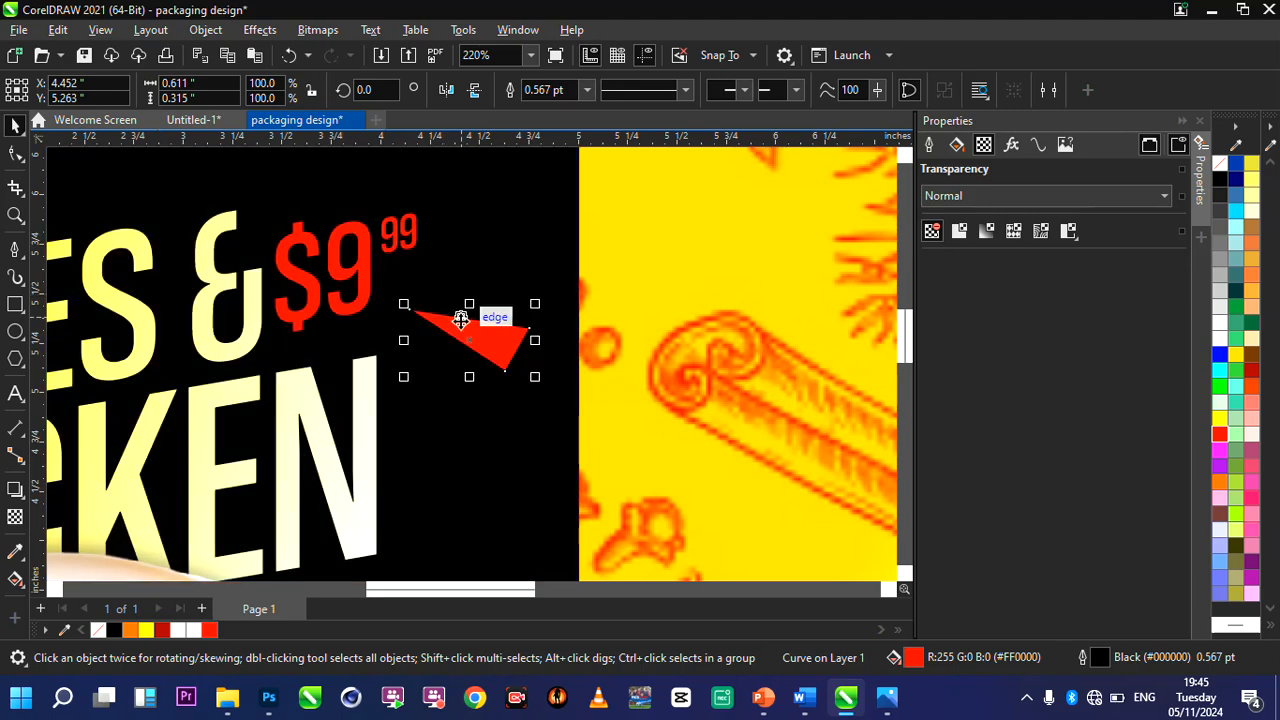
Duplicate the red triangle, rotate the copy about 29.8°, and place it just above the original at about X 4.51, Y 5.56.
key("ctrl+d")
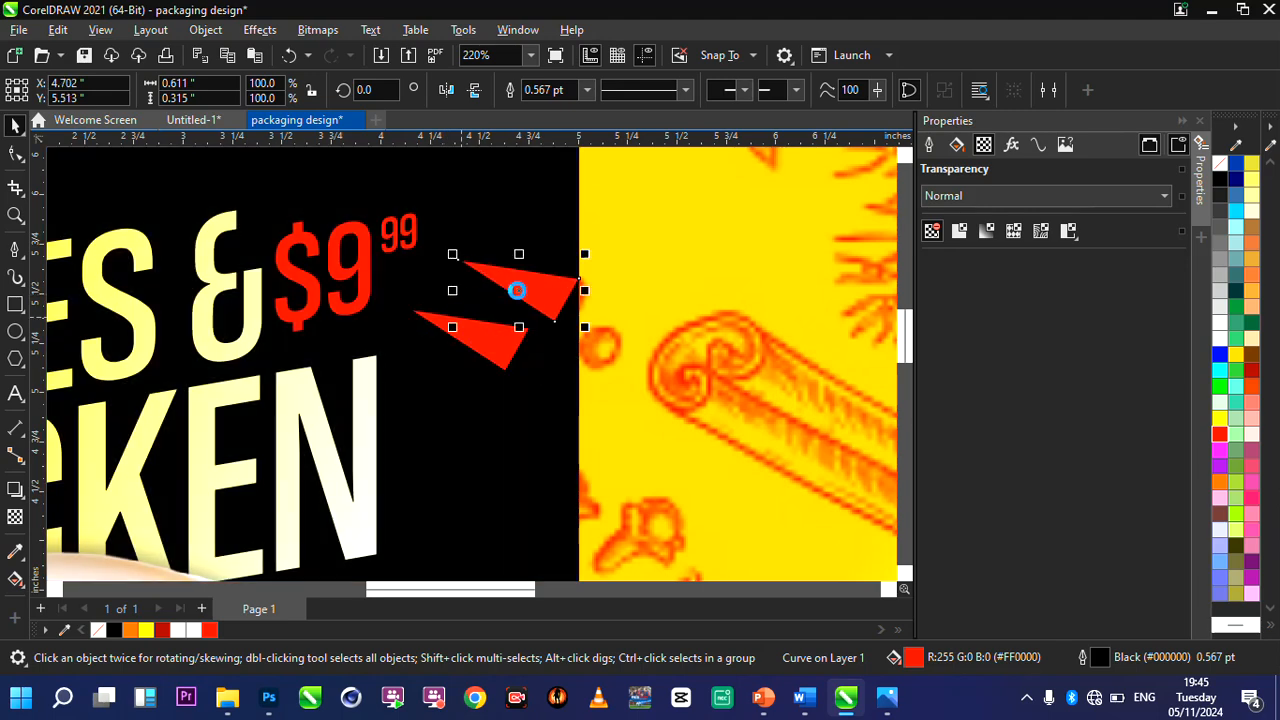
left_click(521, 289)
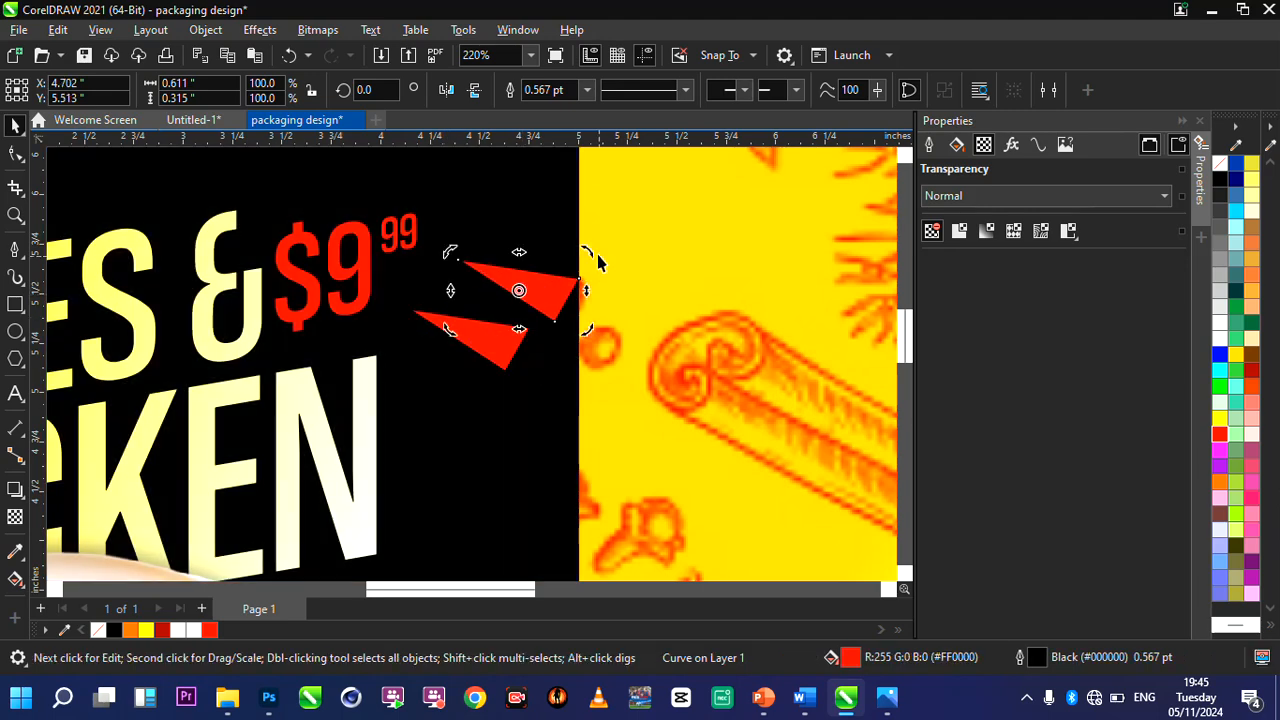
left_click_drag(590, 258, 563, 216)
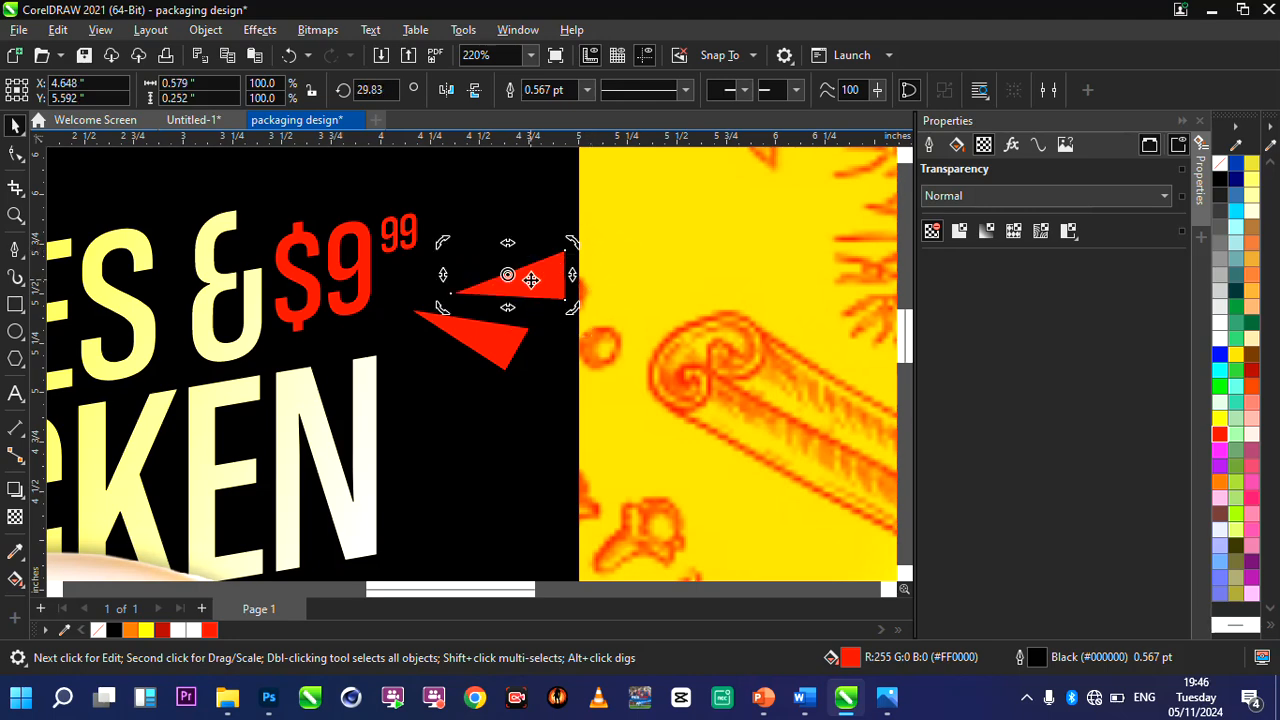
left_click(531, 280)
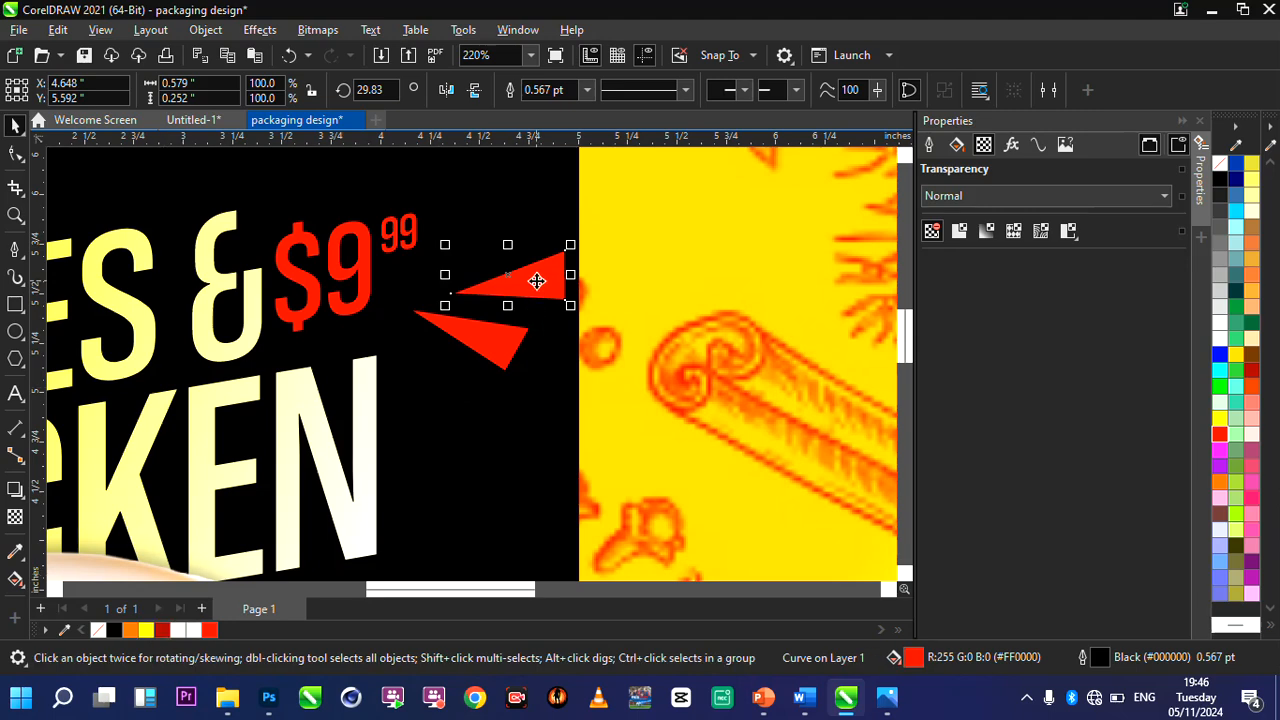
left_click_drag(537, 281, 509, 288)
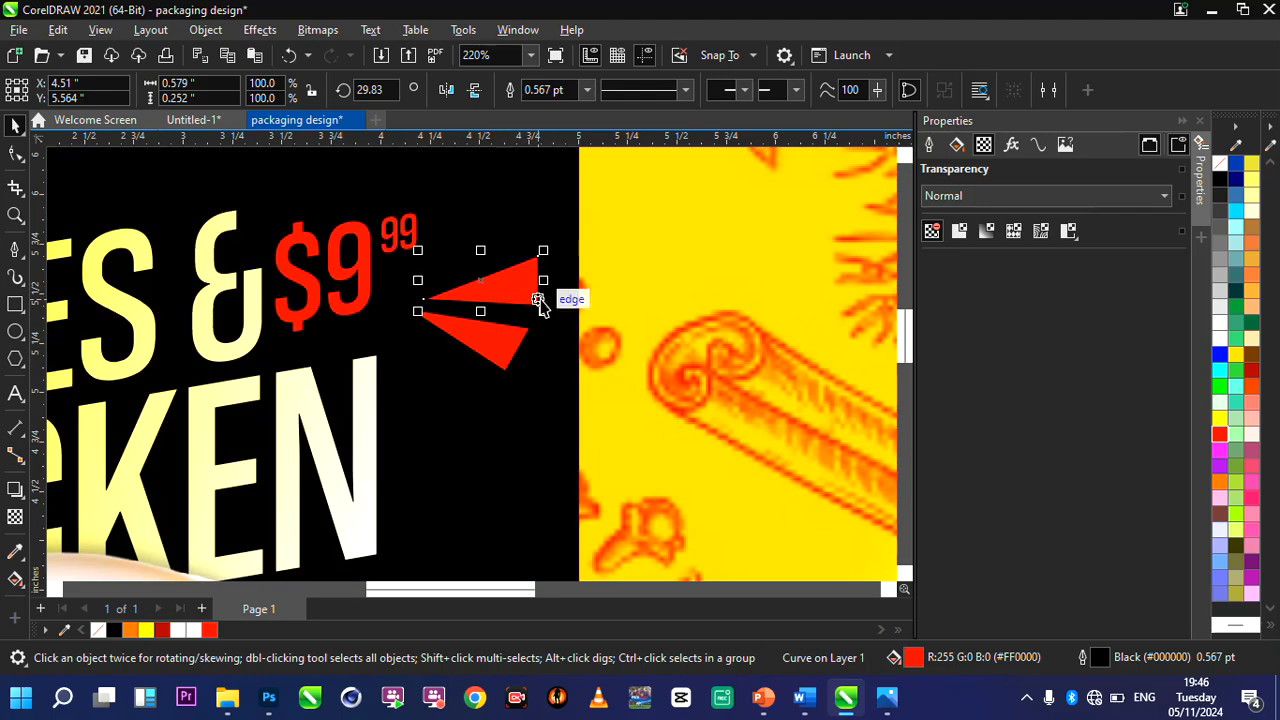
Fill the upper triangle with a yellow-to-white linear gradient and shift it to about X 4.47, Y 5.56.
left_click(15, 577)
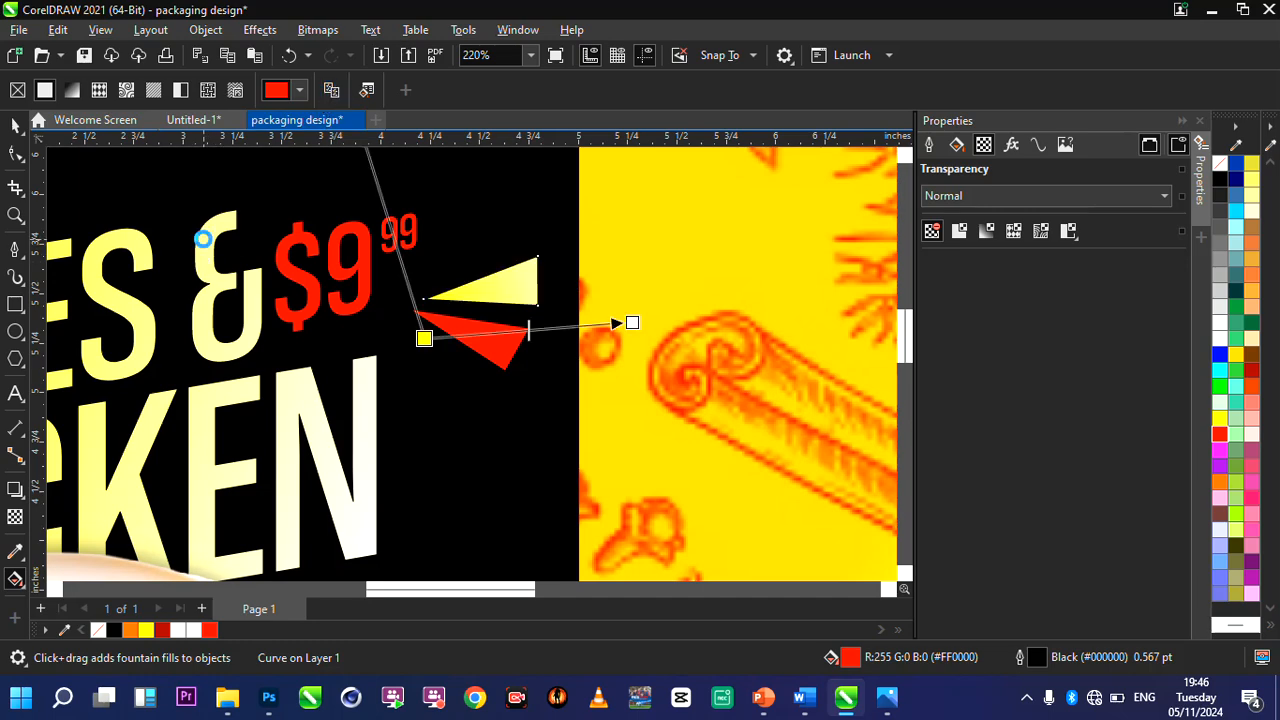
left_click(15, 127)
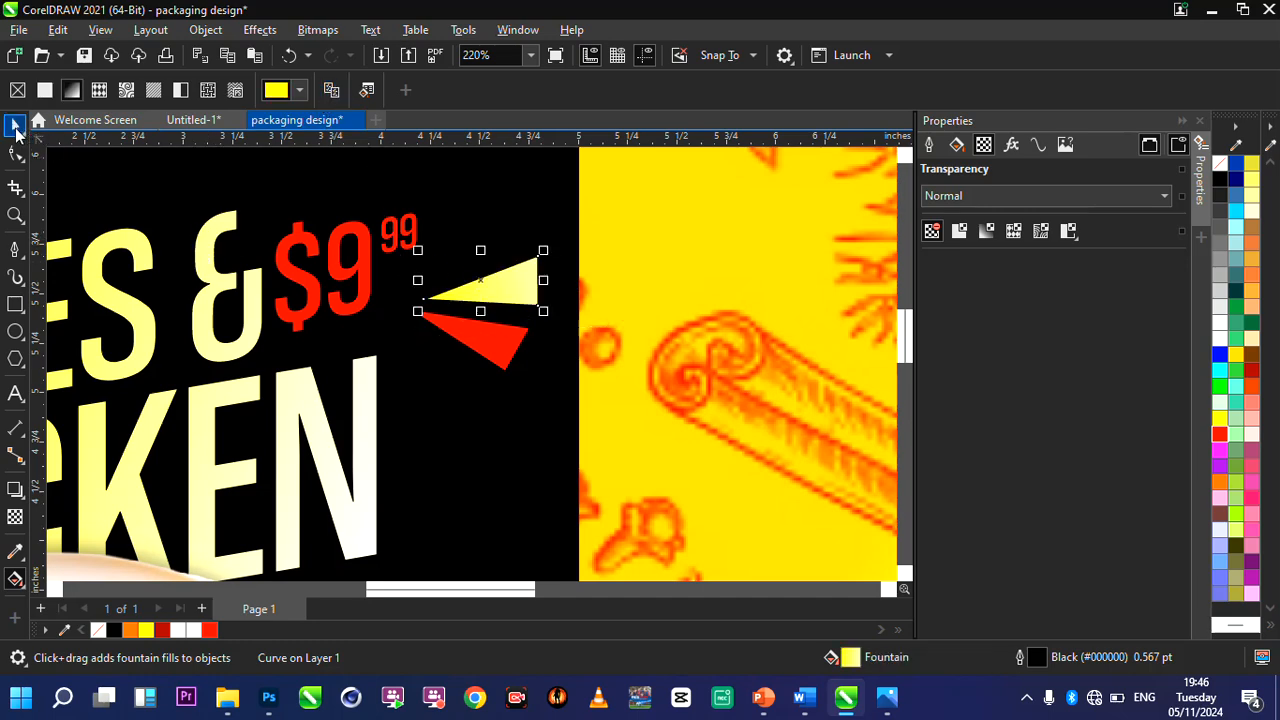
left_click_drag(497, 298, 492, 290)
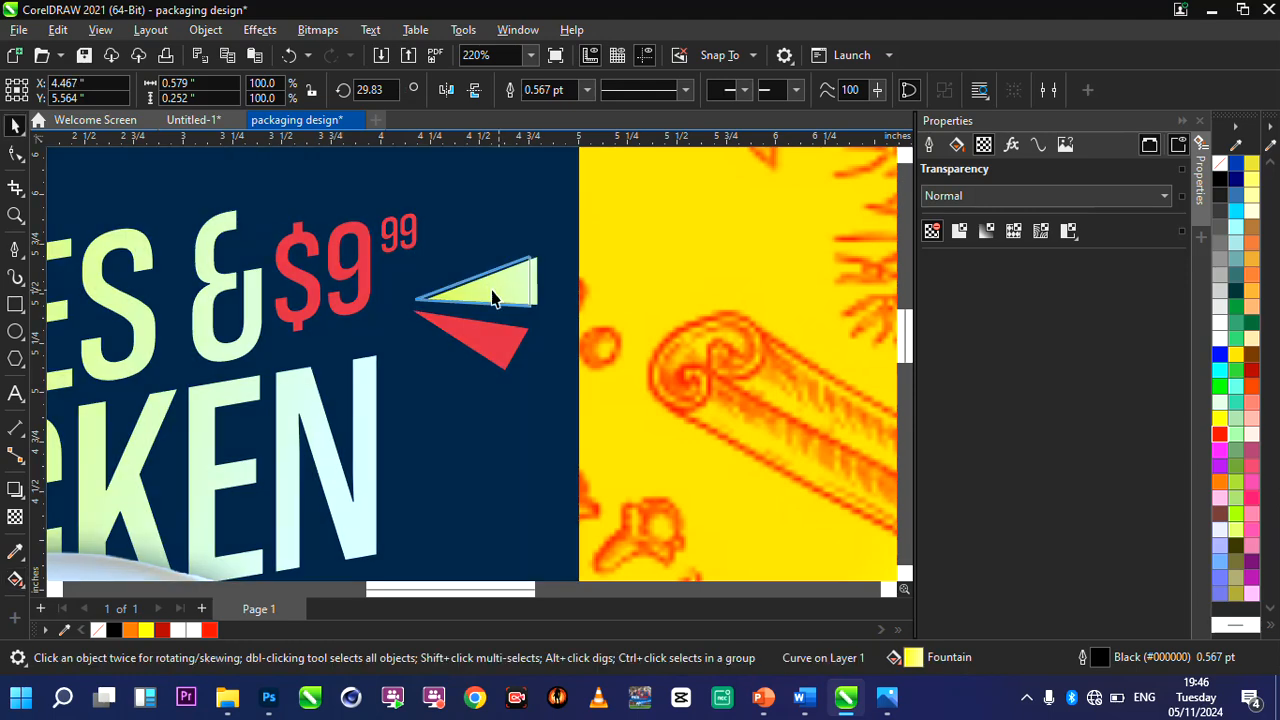
Slim the yellow triangle by lowering its upper outer node about 0.066 inches, making the shape about 0.19 inches high.
key("F10")
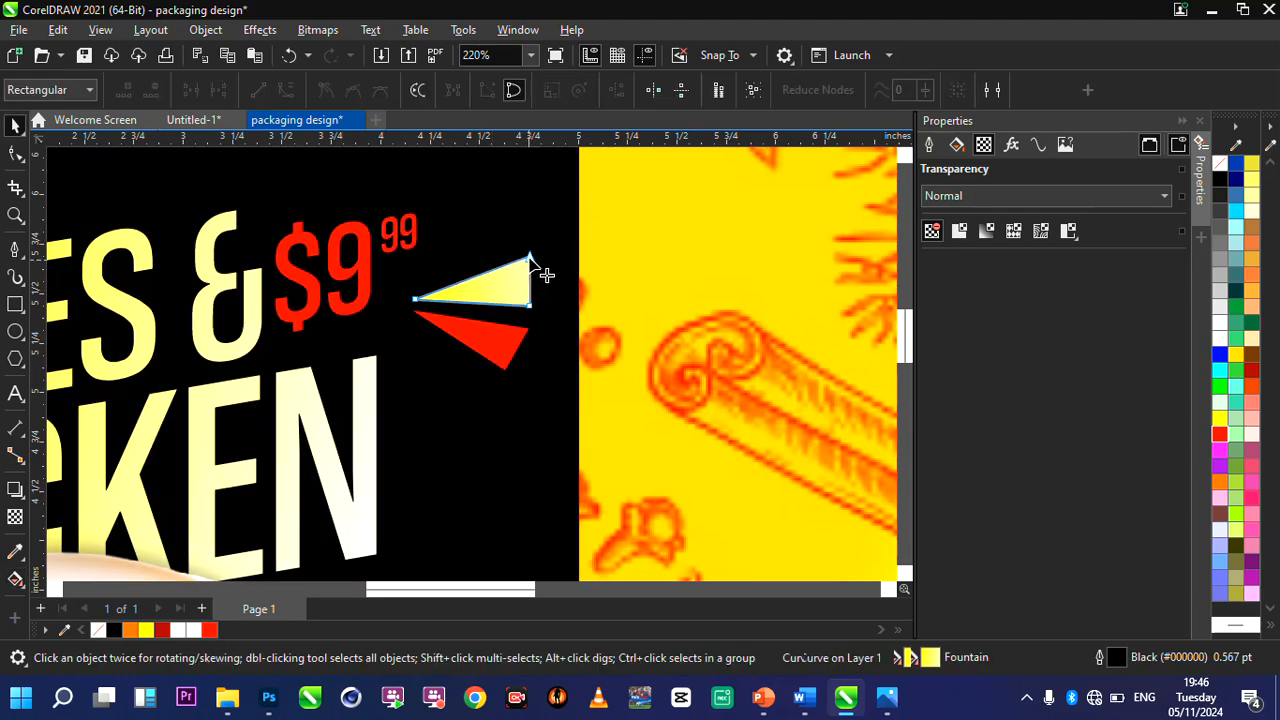
left_click_drag(529, 259, 529, 271)
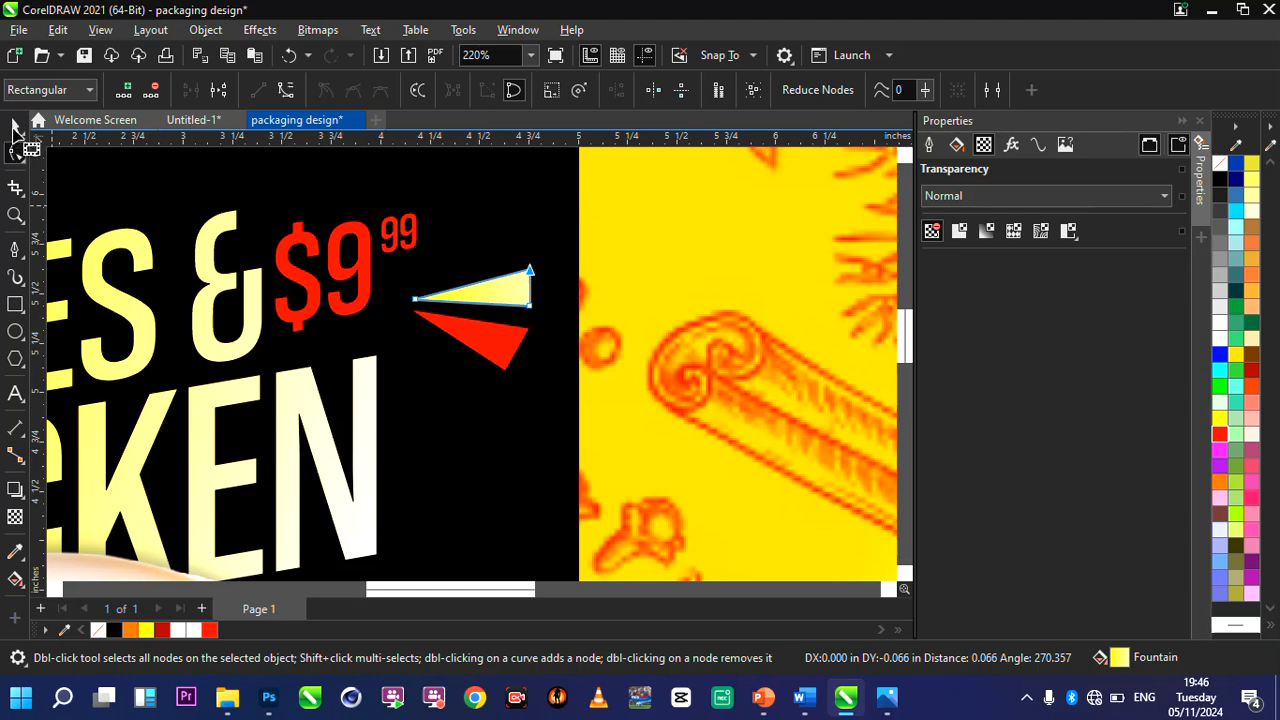
left_click(15, 127)
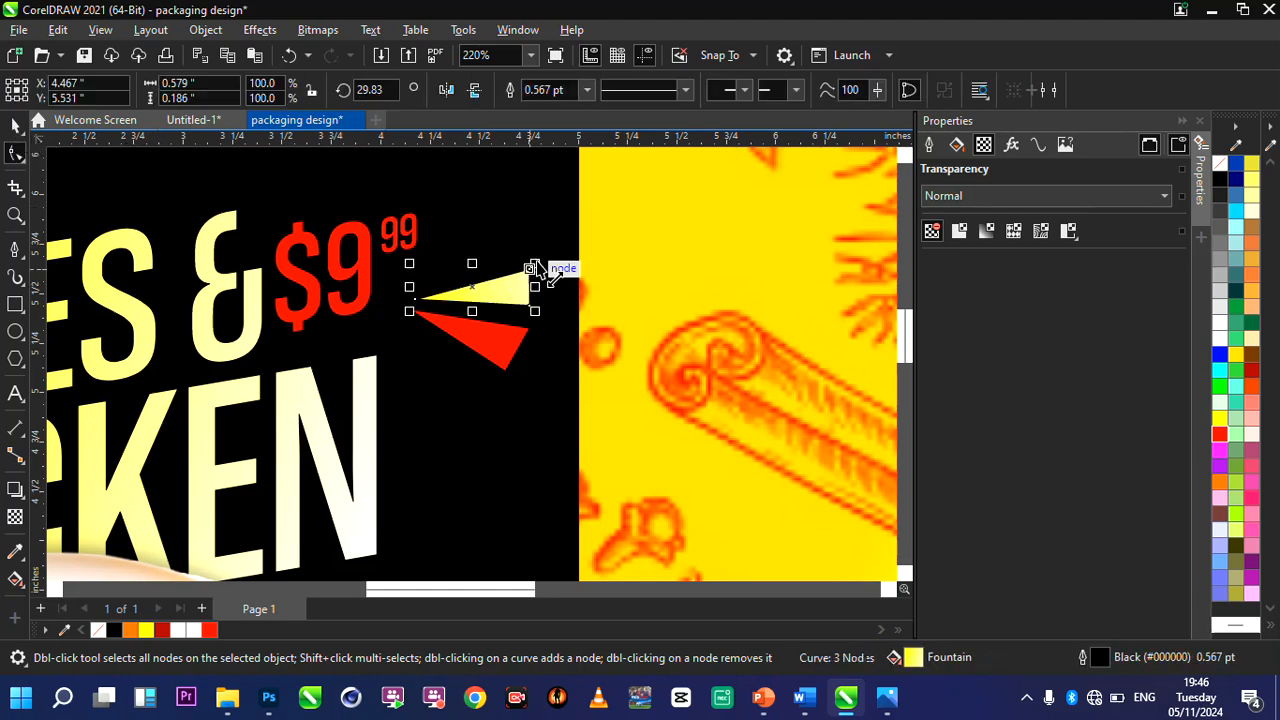
Enlarge the yellow triangle beside the price to 112.8% and place a duplicate of it beneath the red triangle.
left_click_drag(535, 264, 467, 386)
key("ctrl+d")
left_click(467, 386)
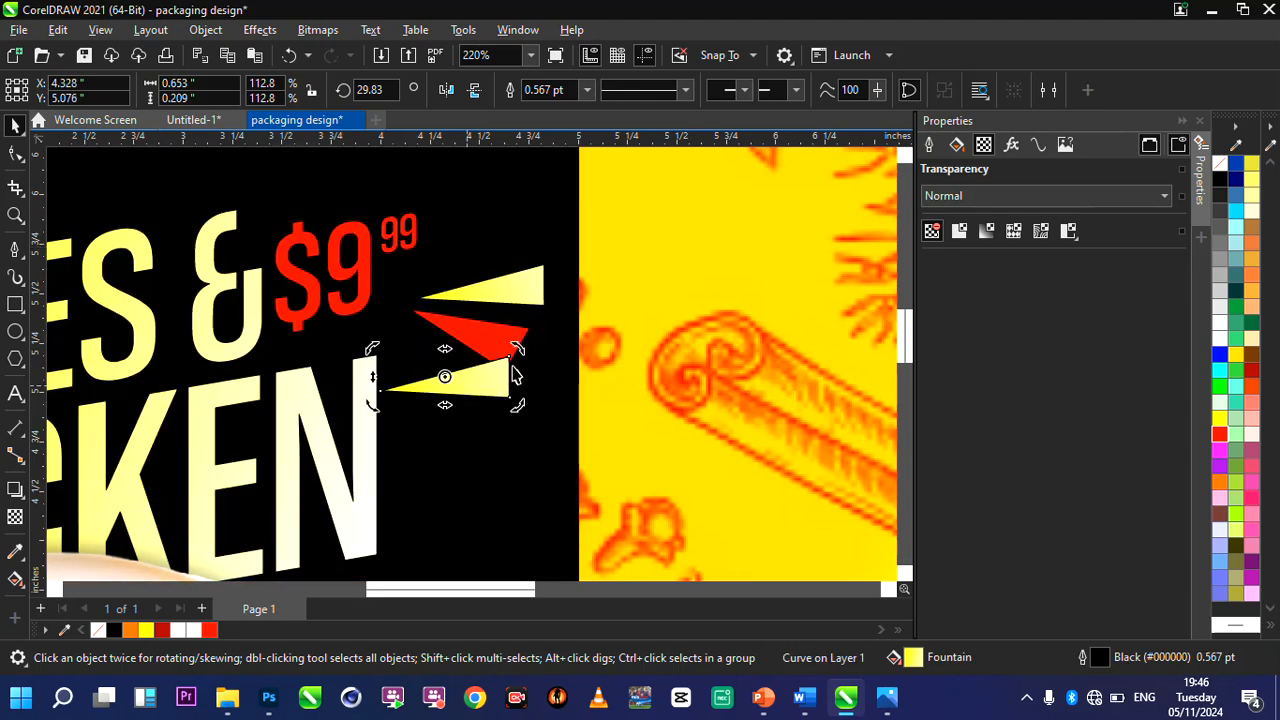
Rotate the lower yellow copy to about 324.4° and place it just below the red triangle at about X 4.37, Y 5.08.
left_click_drag(528, 358, 432, 408)
left_click(444, 390)
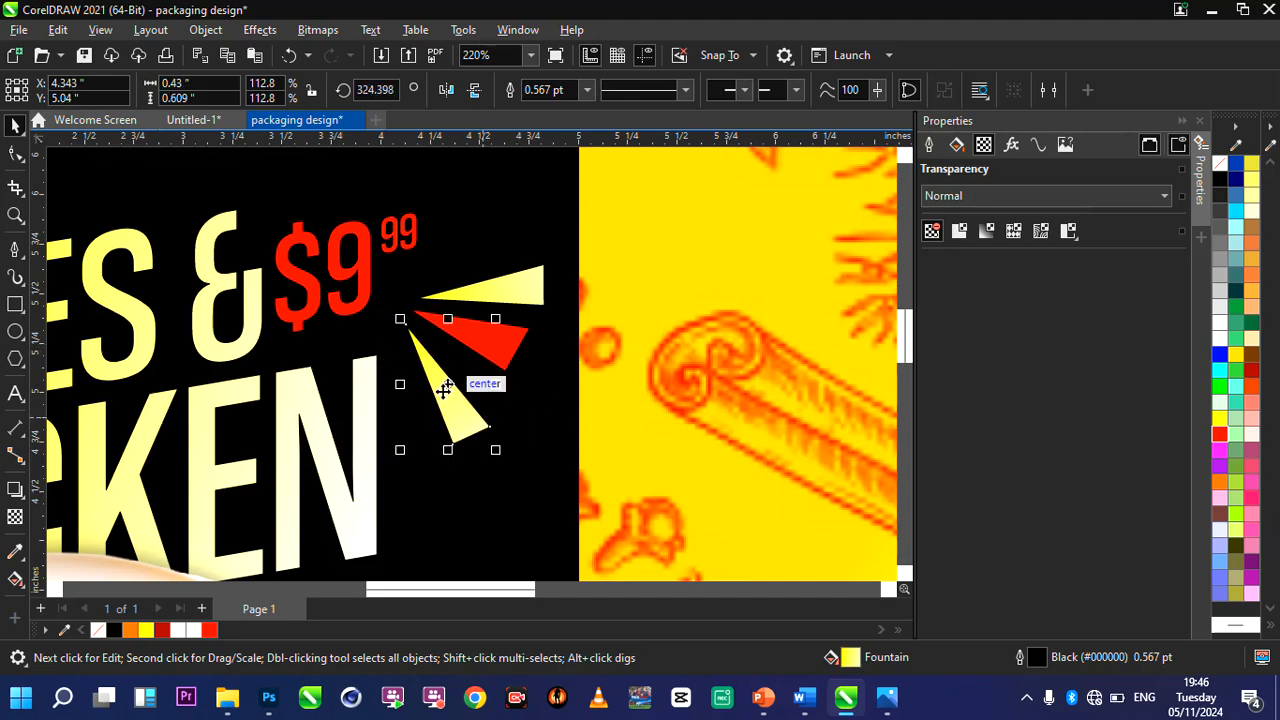
left_click_drag(441, 380, 443, 372)
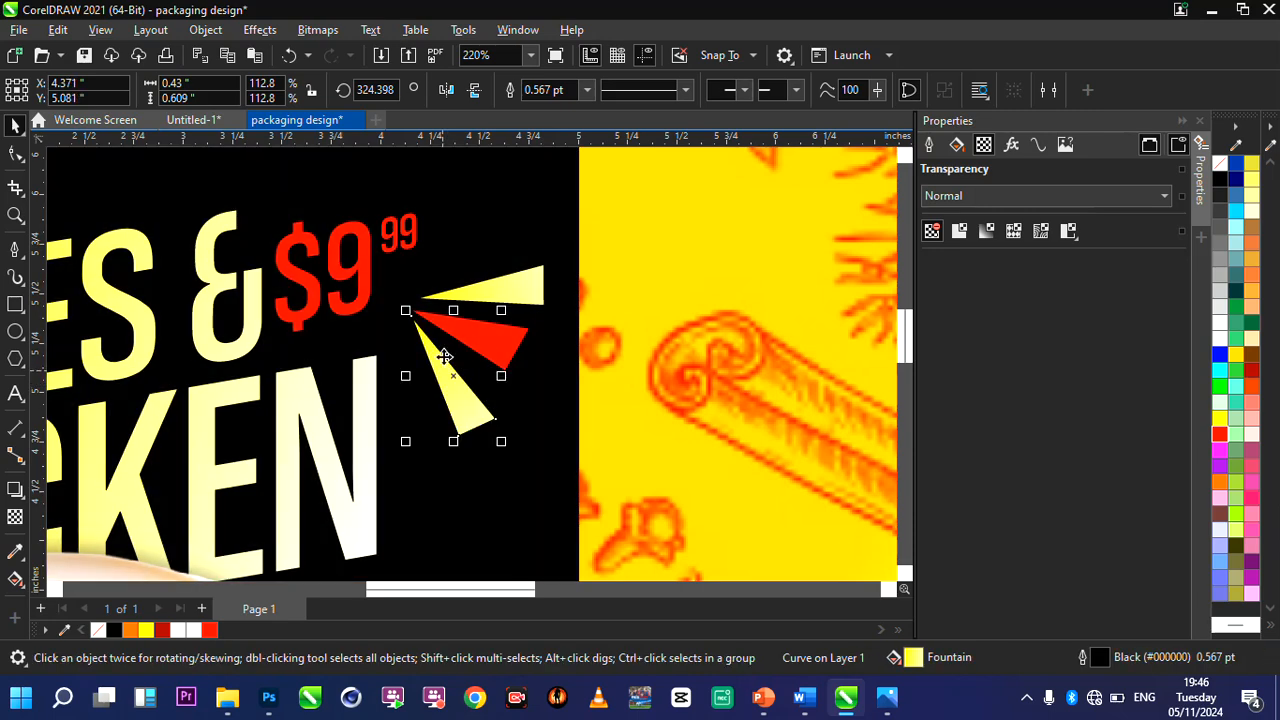
scroll(444, 357, "down", 3)
scroll(306, 345, "up", 2)
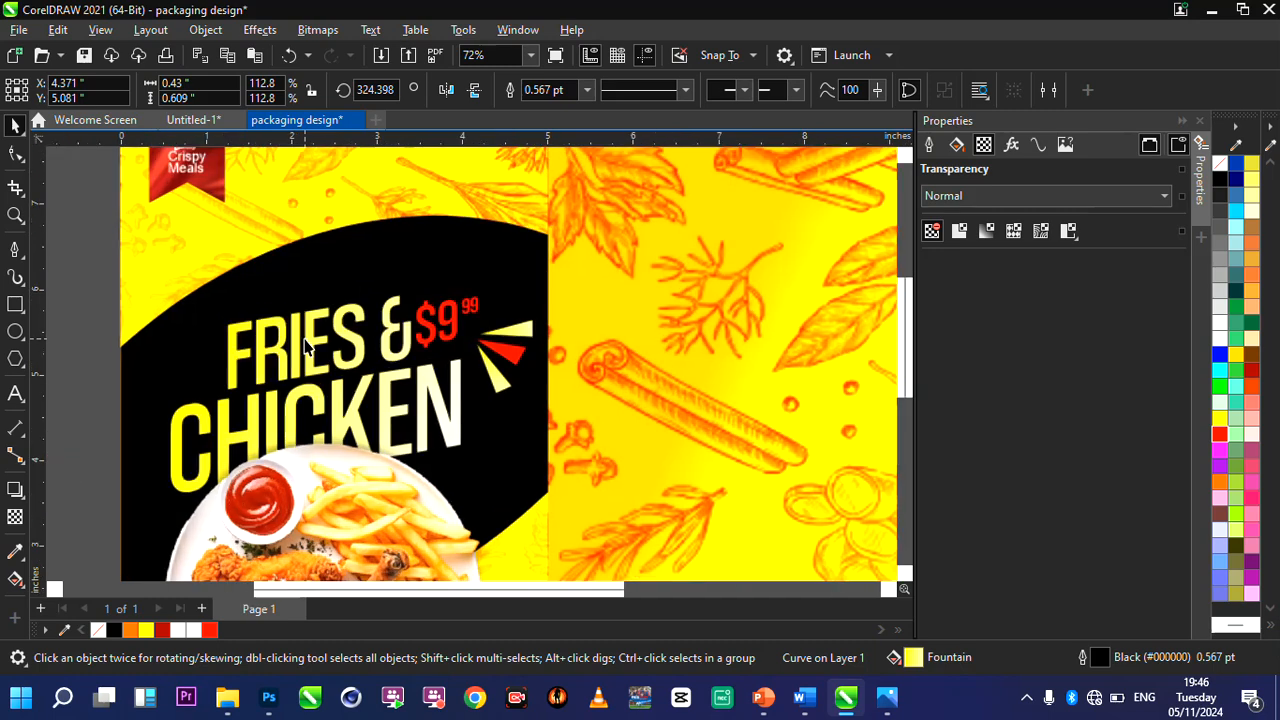
Duplicate the lower yellow triangle, place the copy before the word FRIES, mirror it horizontally and rotate it to about 140.2°.
key("ctrl+d")
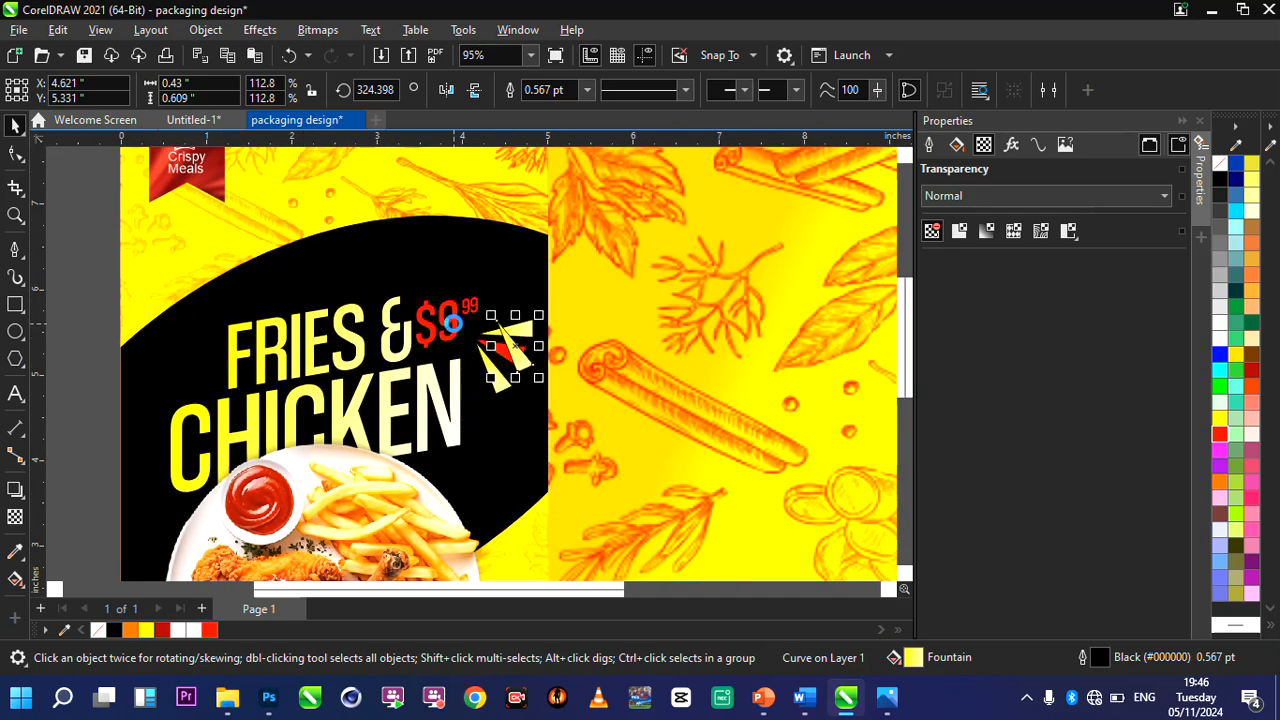
left_click_drag(515, 347, 178, 377)
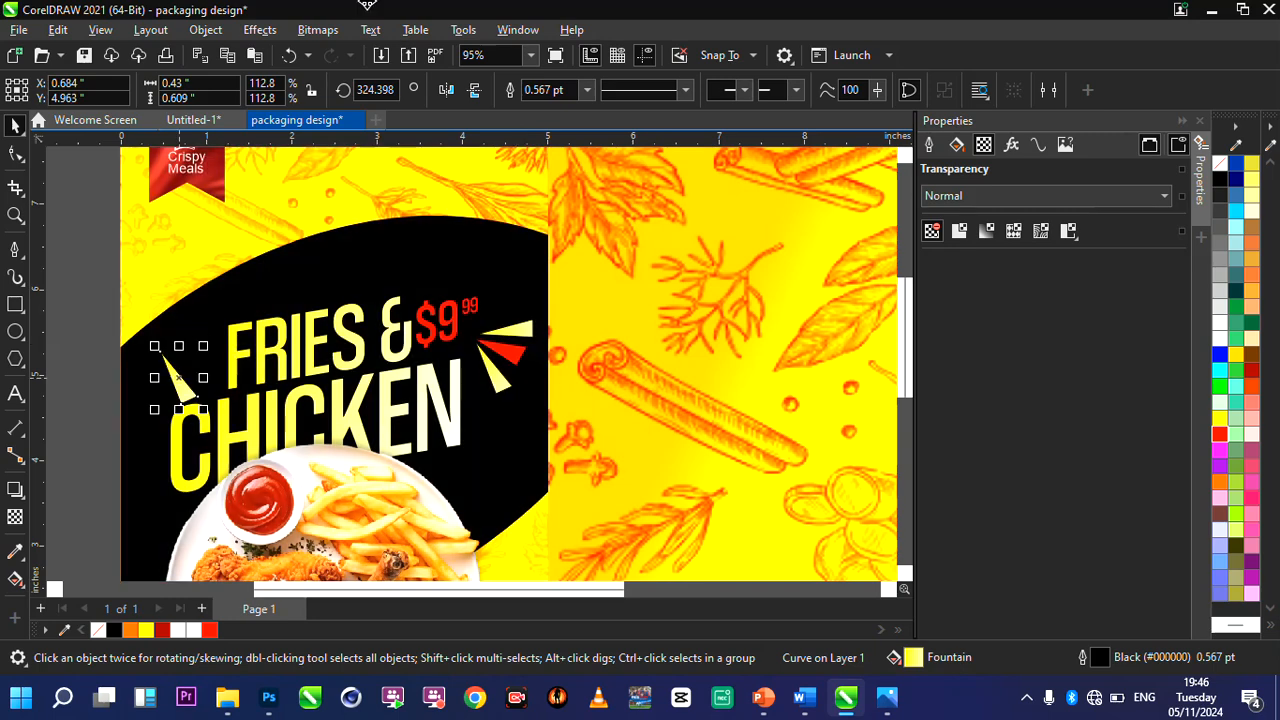
left_click(443, 91)
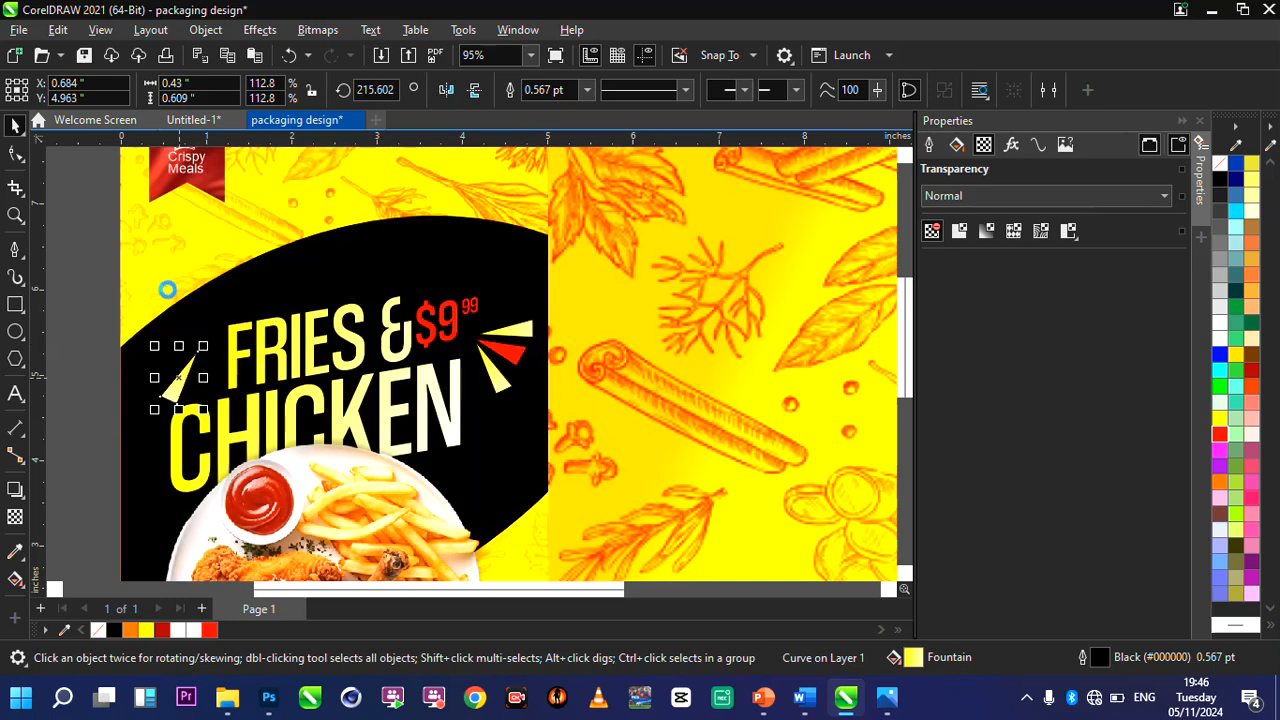
left_click(186, 372)
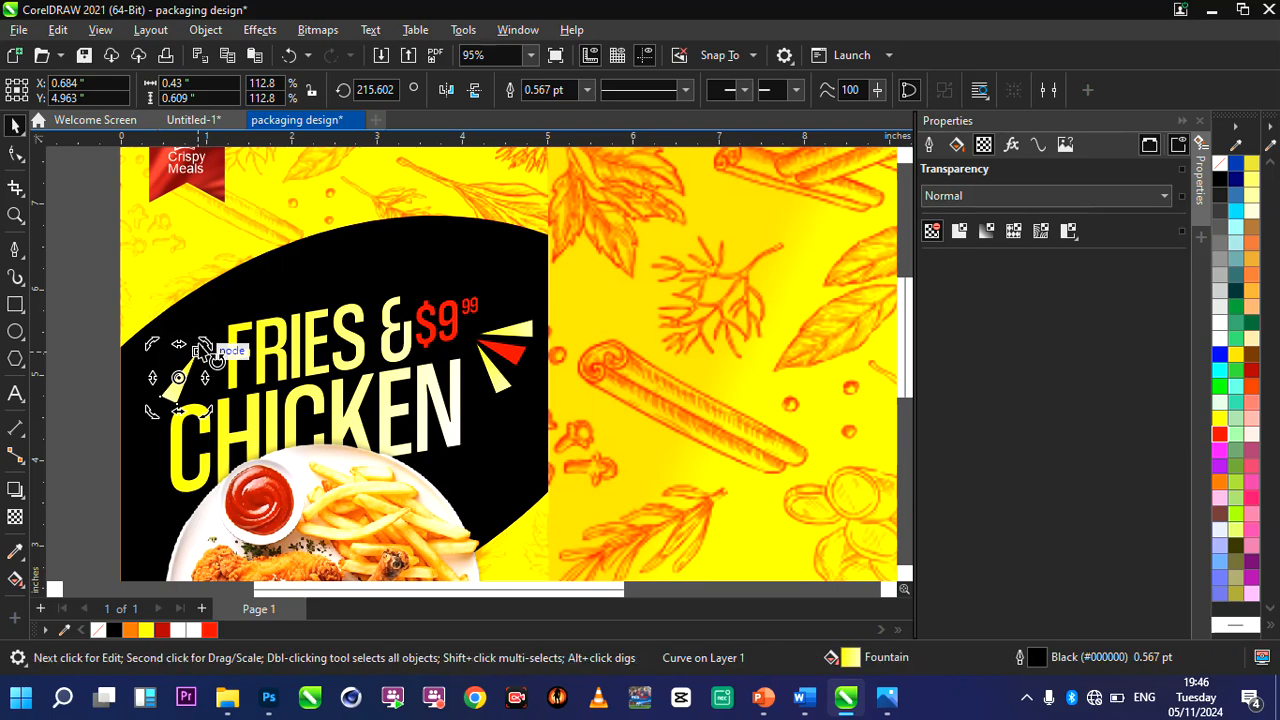
left_click_drag(219, 357, 231, 401)
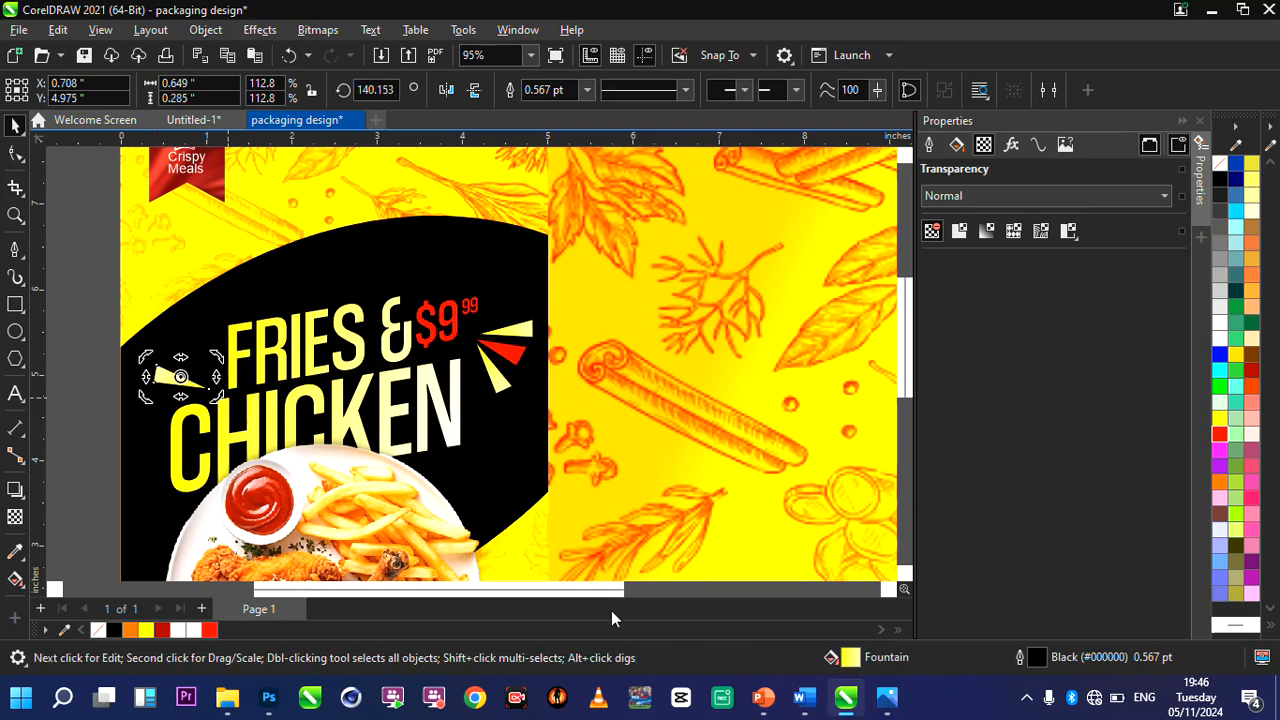
Move the mirrored yellow triangle up beside the F of FRIES, at about X 0.80, Y 5.26.
key("F10")
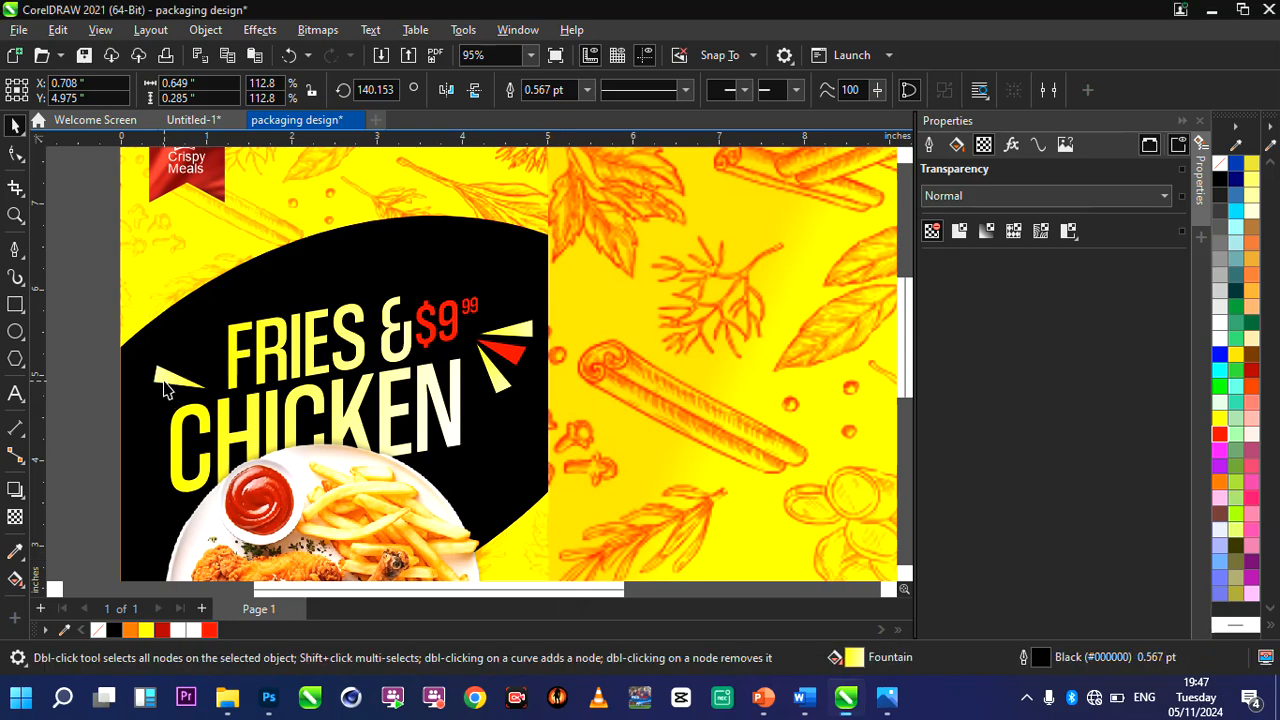
key("space")
left_click_drag(168, 384, 190, 352)
key("ctrl+v")
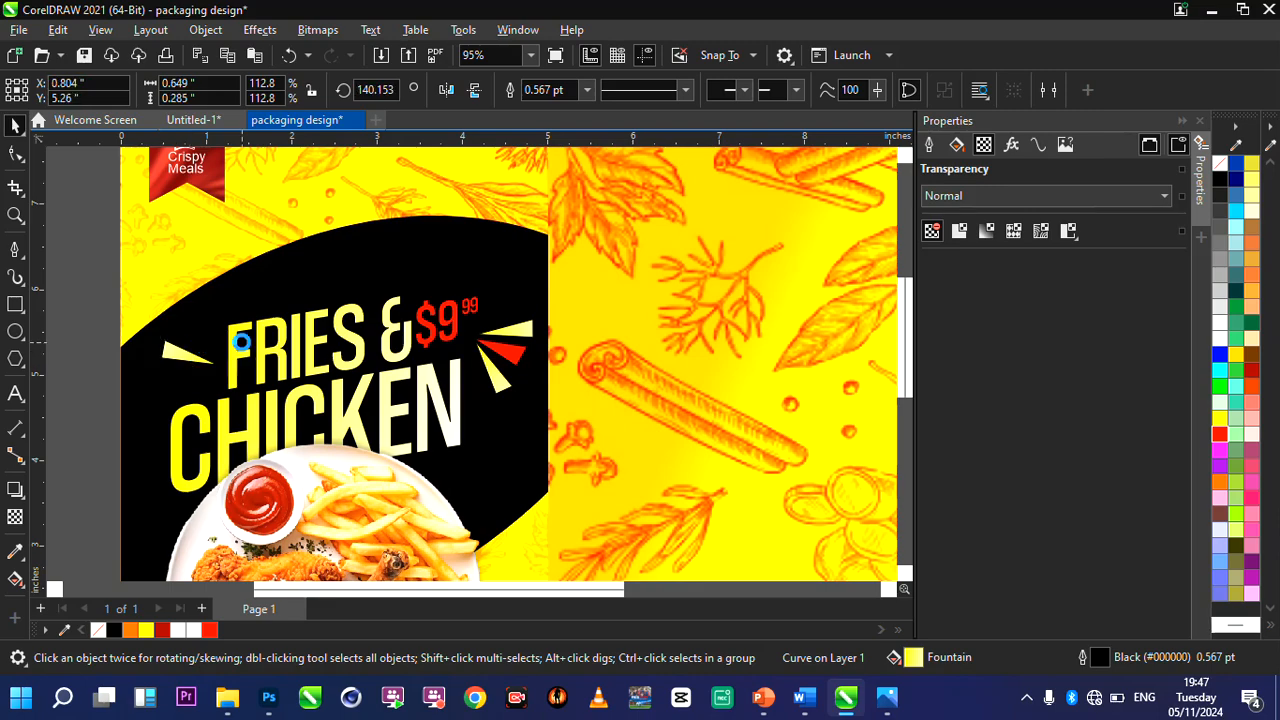
left_click(173, 354)
scroll(173, 362, "up", 5)
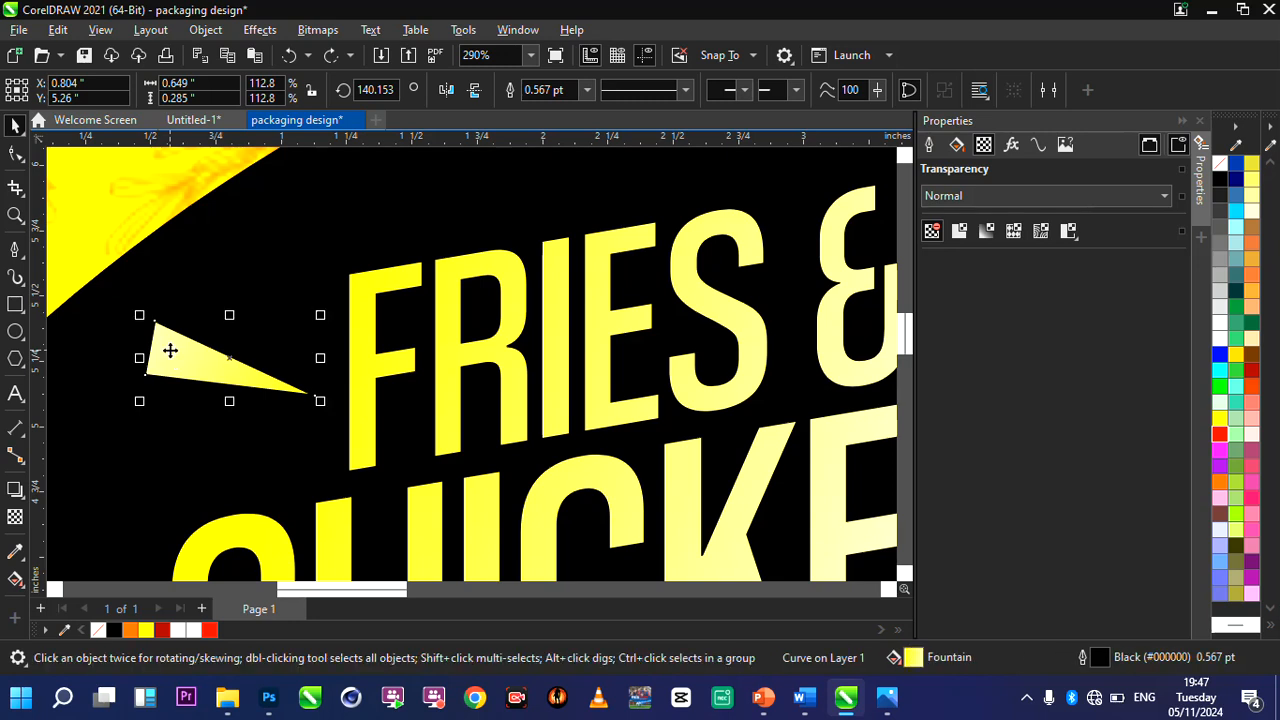
left_click(169, 349)
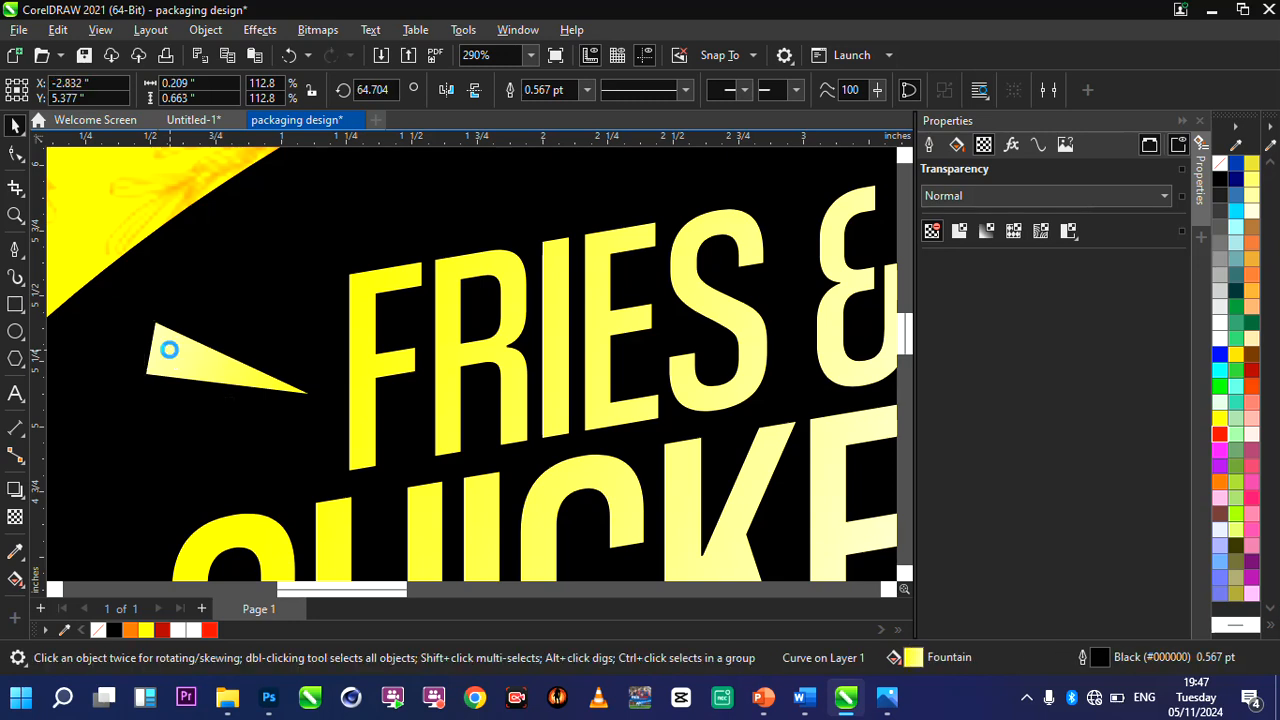
left_click(168, 350)
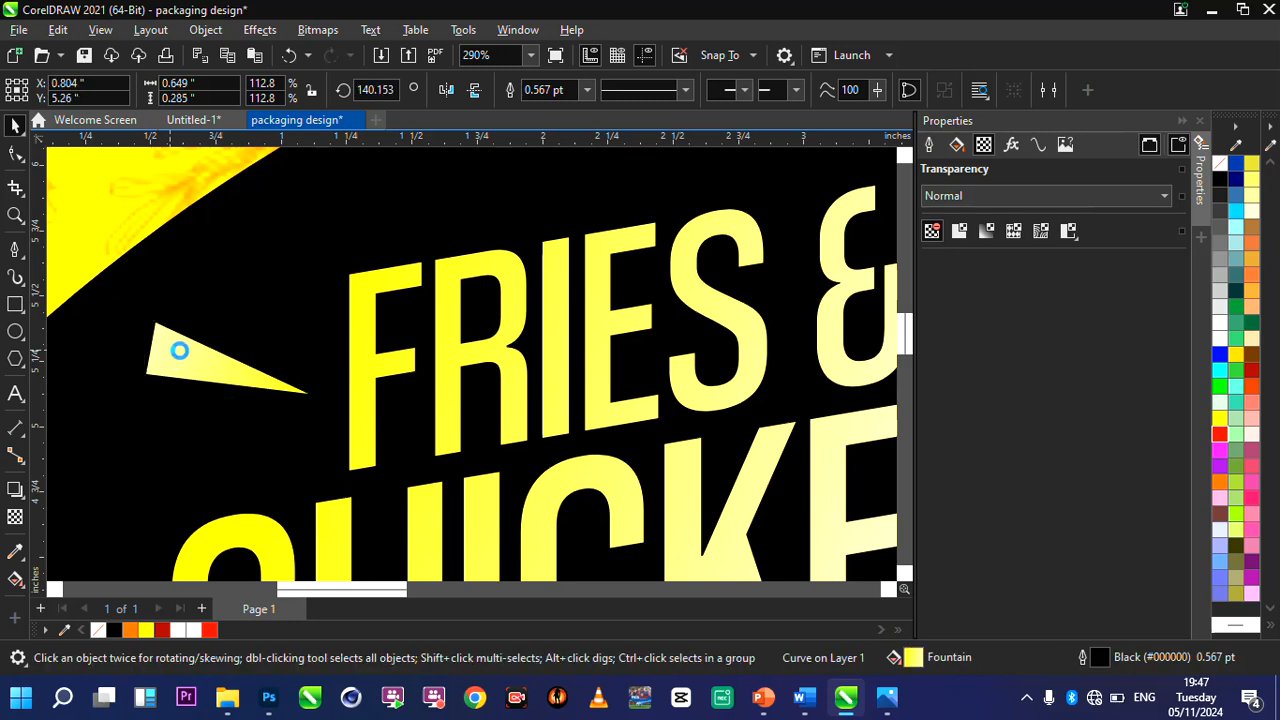
left_click(360, 370)
left_click(212, 378)
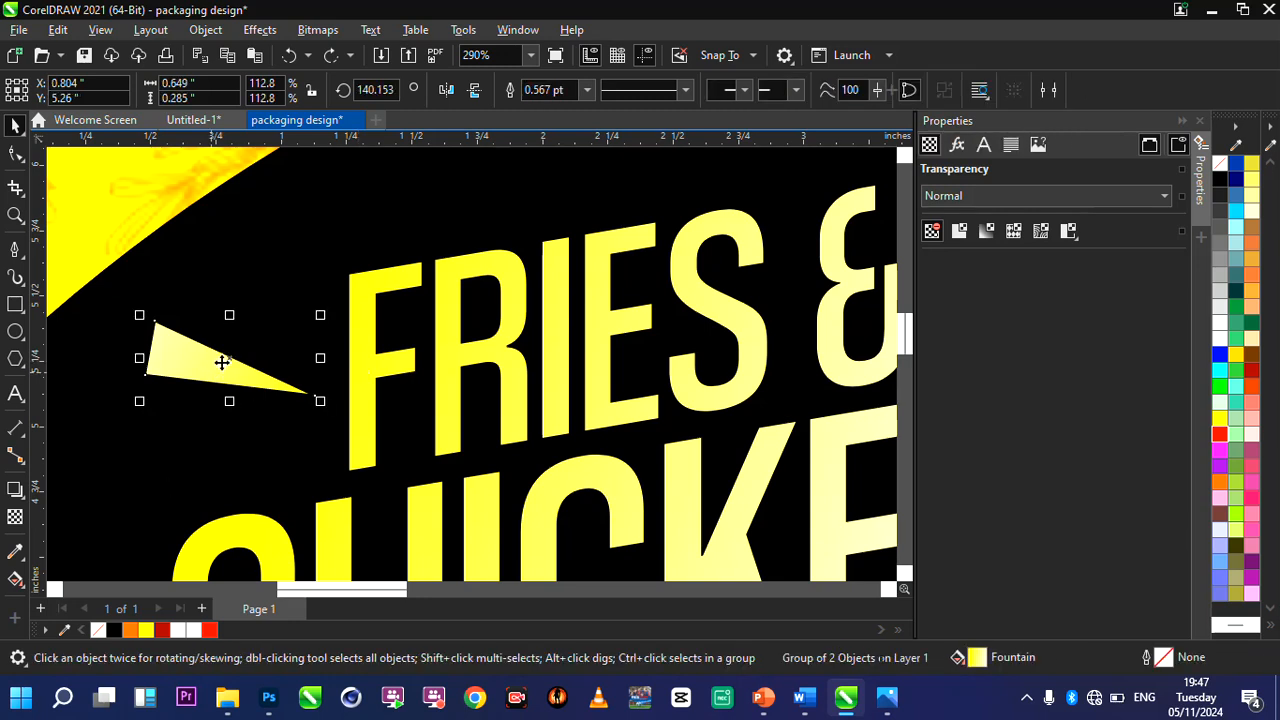
Duplicate the yellow triangle beside FRIES just below itself at about X 0.74, Y 5.03, and fill the copy with red.
key("ctrl+d")
left_click_drag(296, 298, 214, 414)
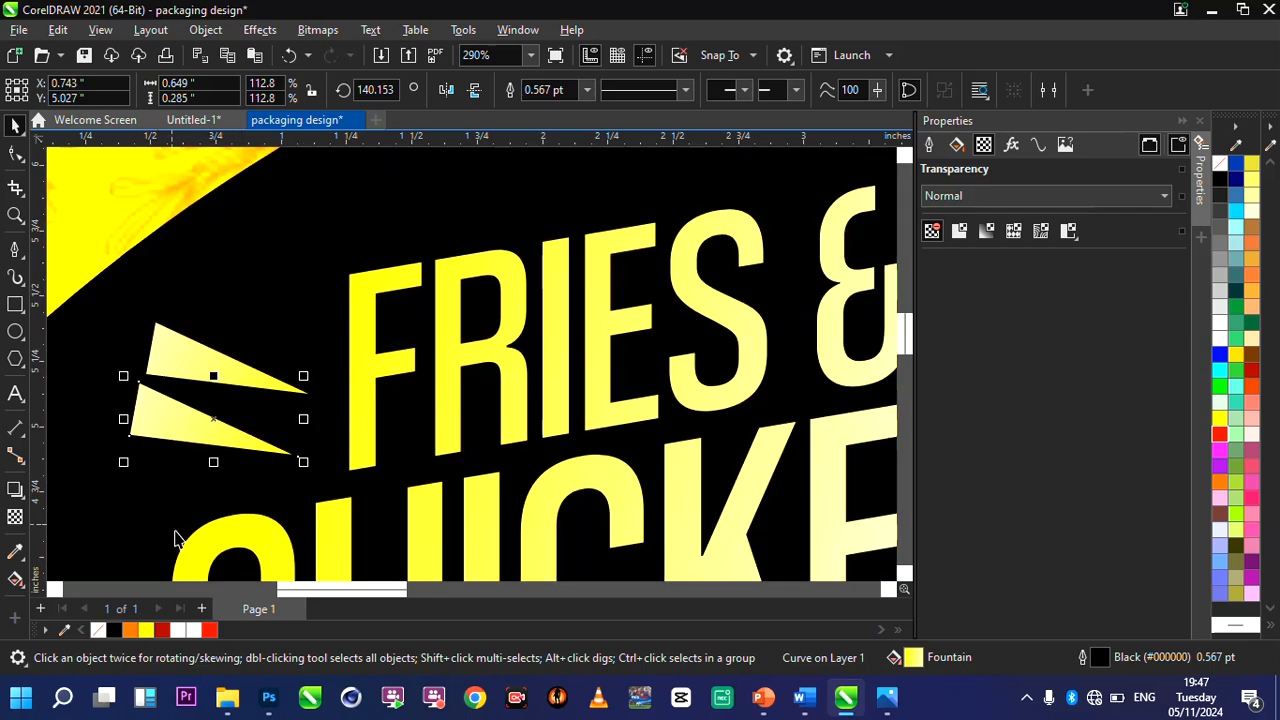
left_click(209, 629)
left_click(215, 437)
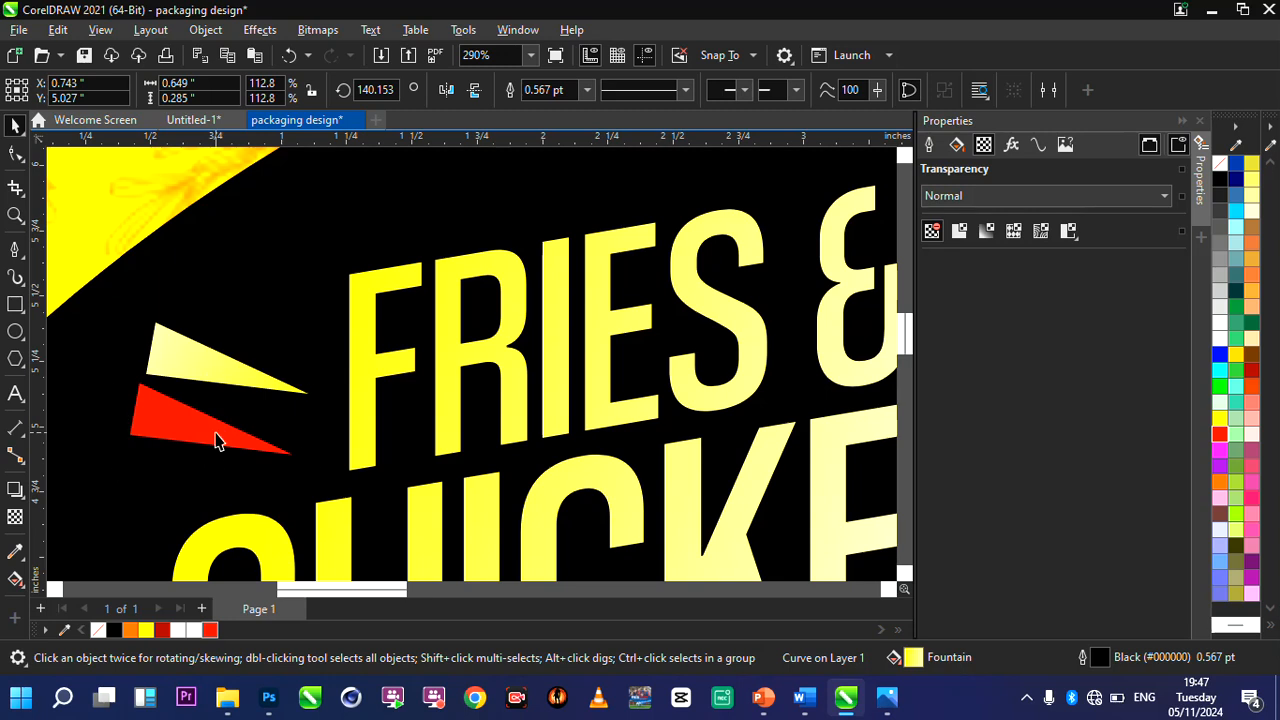
Rotate the red triangle beside FRIES to about 167.3° and position it at about X 0.76, Y 4.94.
left_click_drag(310, 382, 294, 317)
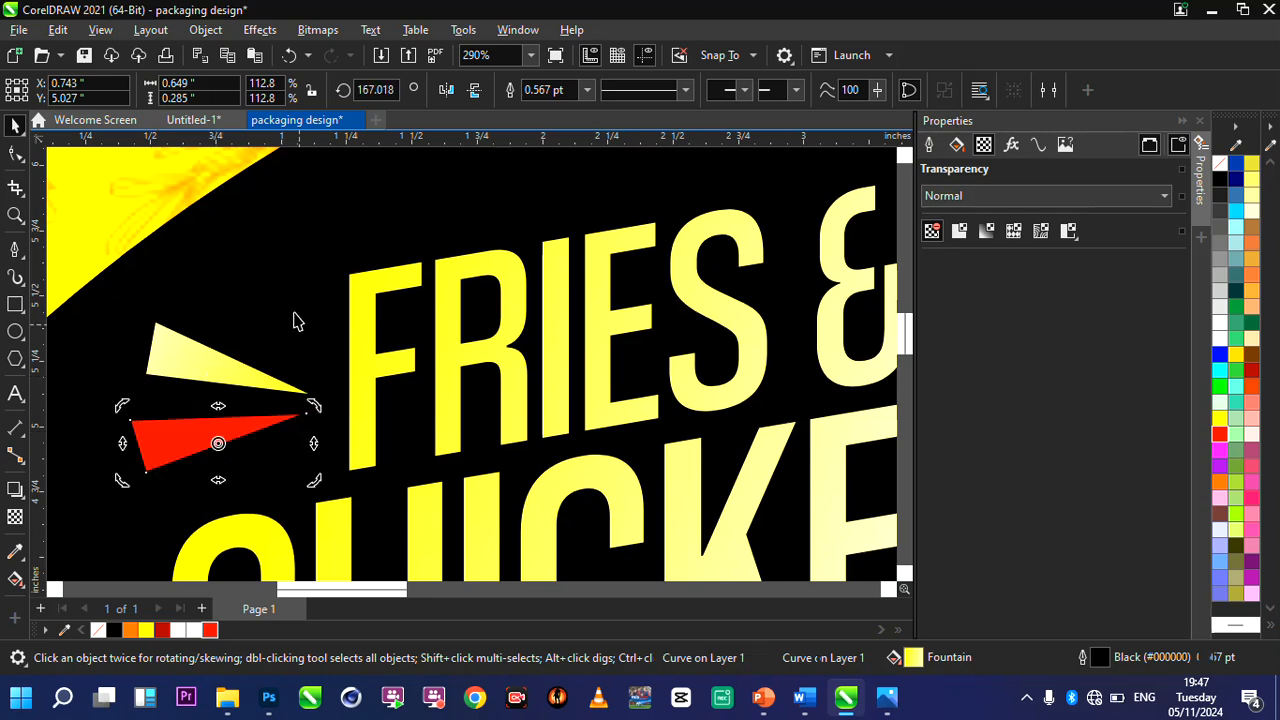
scroll(268, 357, "down", 1)
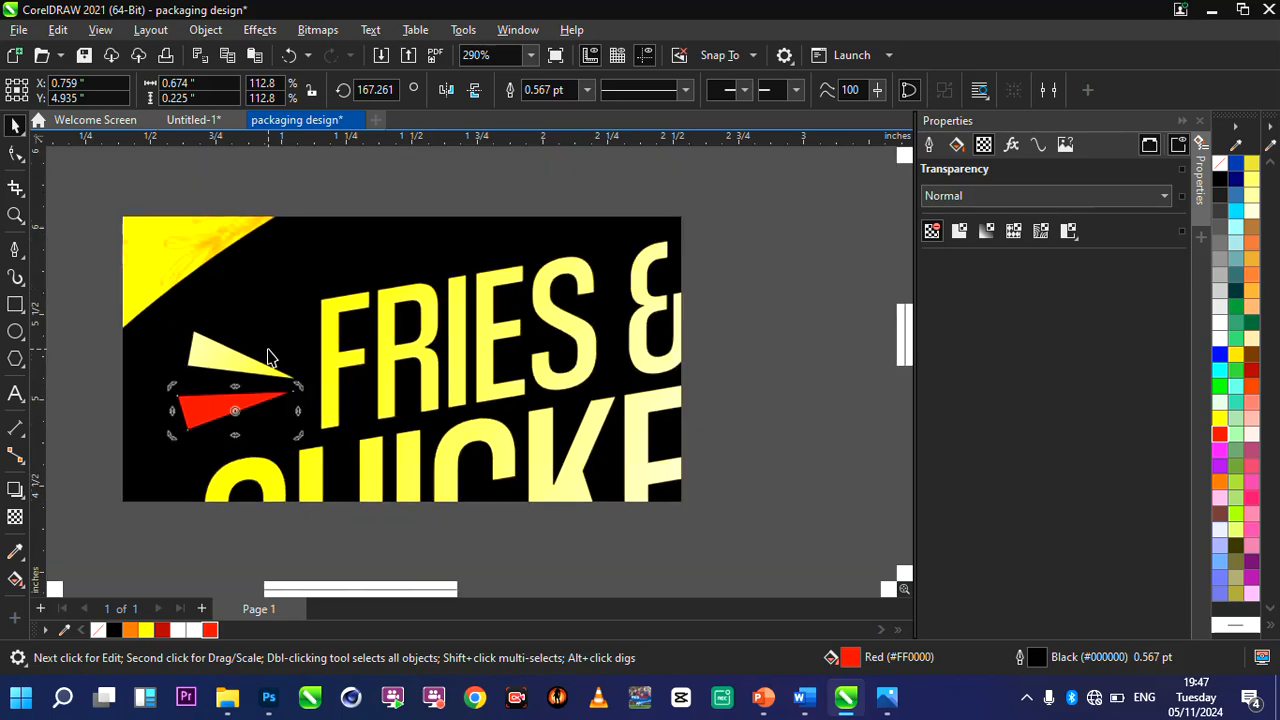
double_click(15, 216)
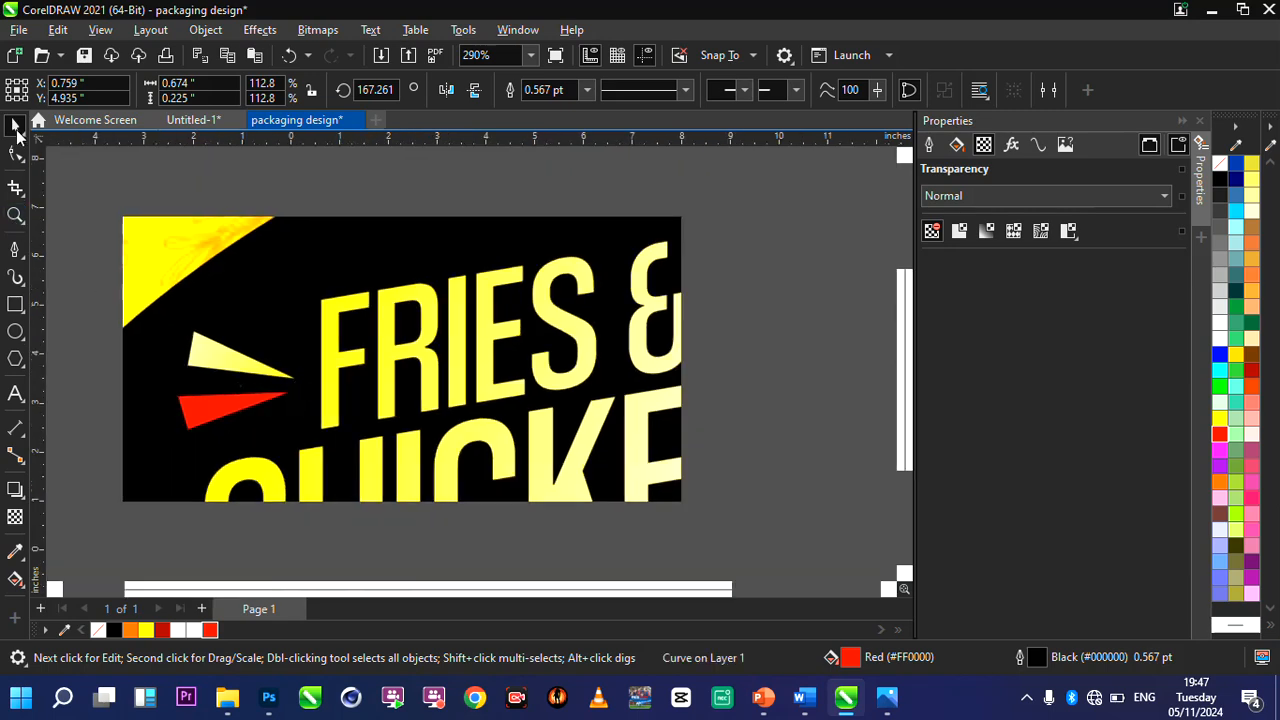
key("space")
scroll(538, 170, "up", 1)
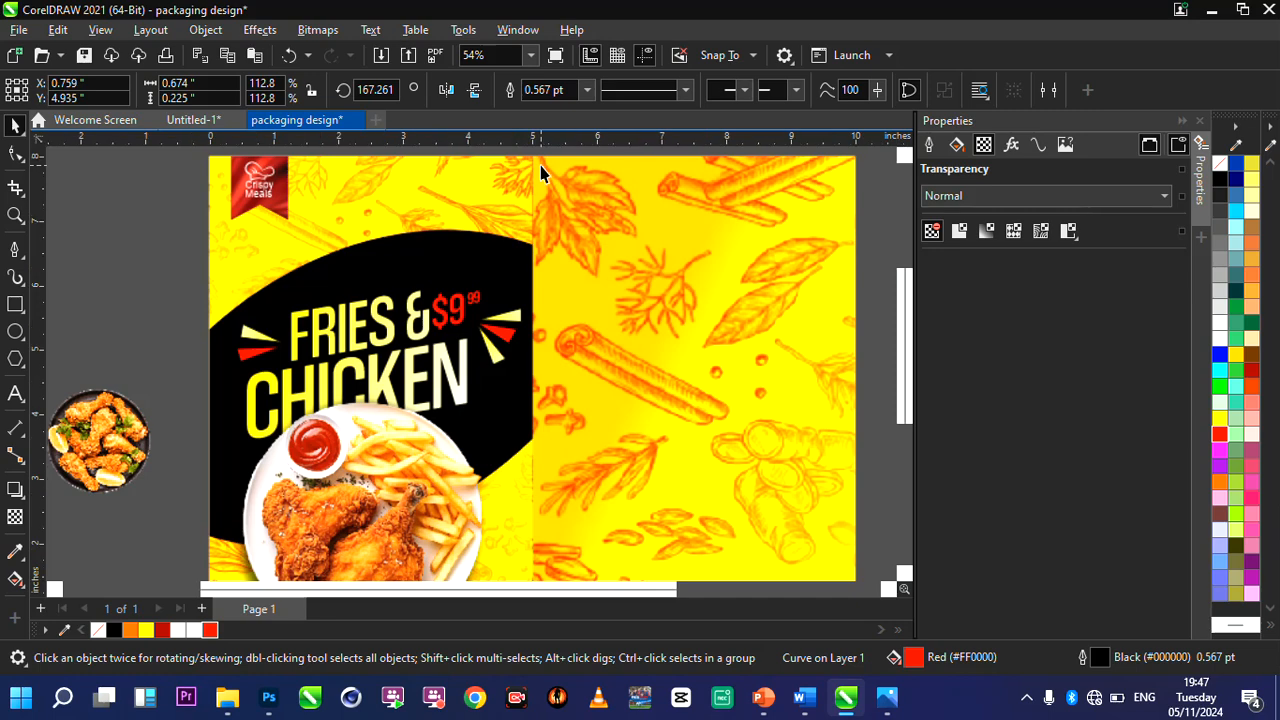
Rotate the three triangles beside the price together by about 14.7° and enlarge them to about 0.74 × 1.07 inches.
left_click_drag(464, 148, 583, 382)
left_click(500, 338)
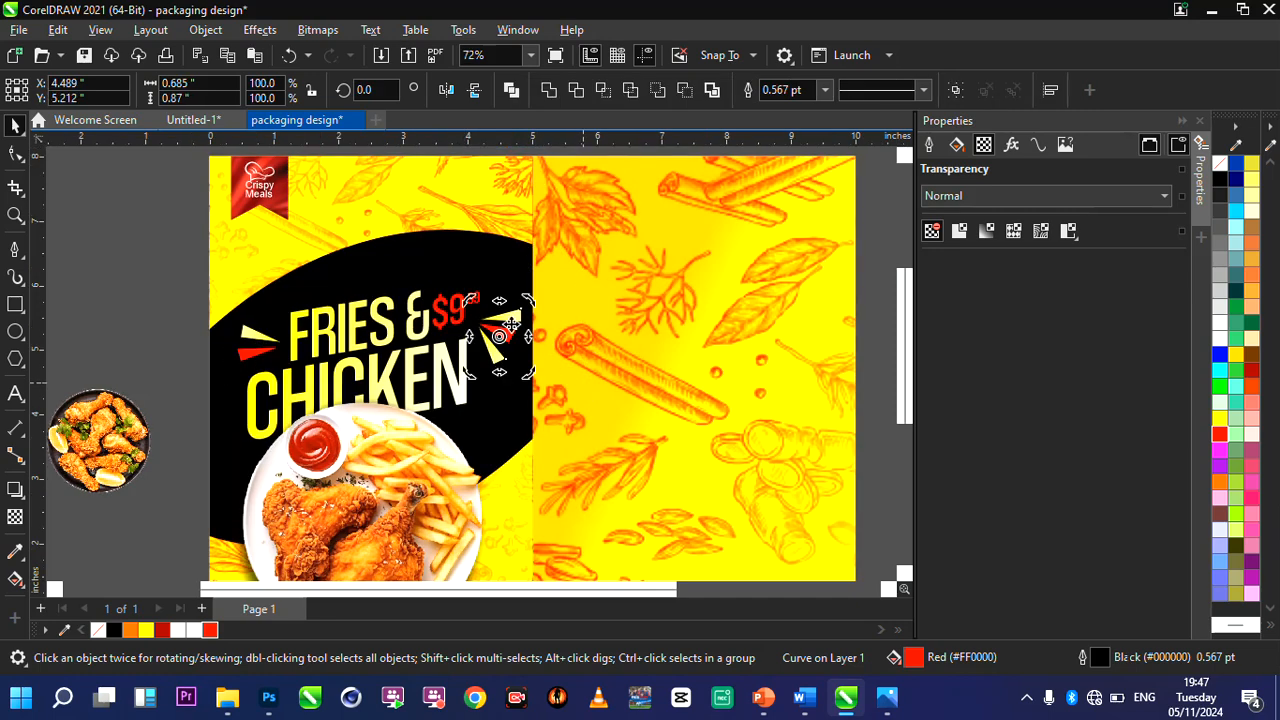
left_click_drag(528, 301, 537, 297)
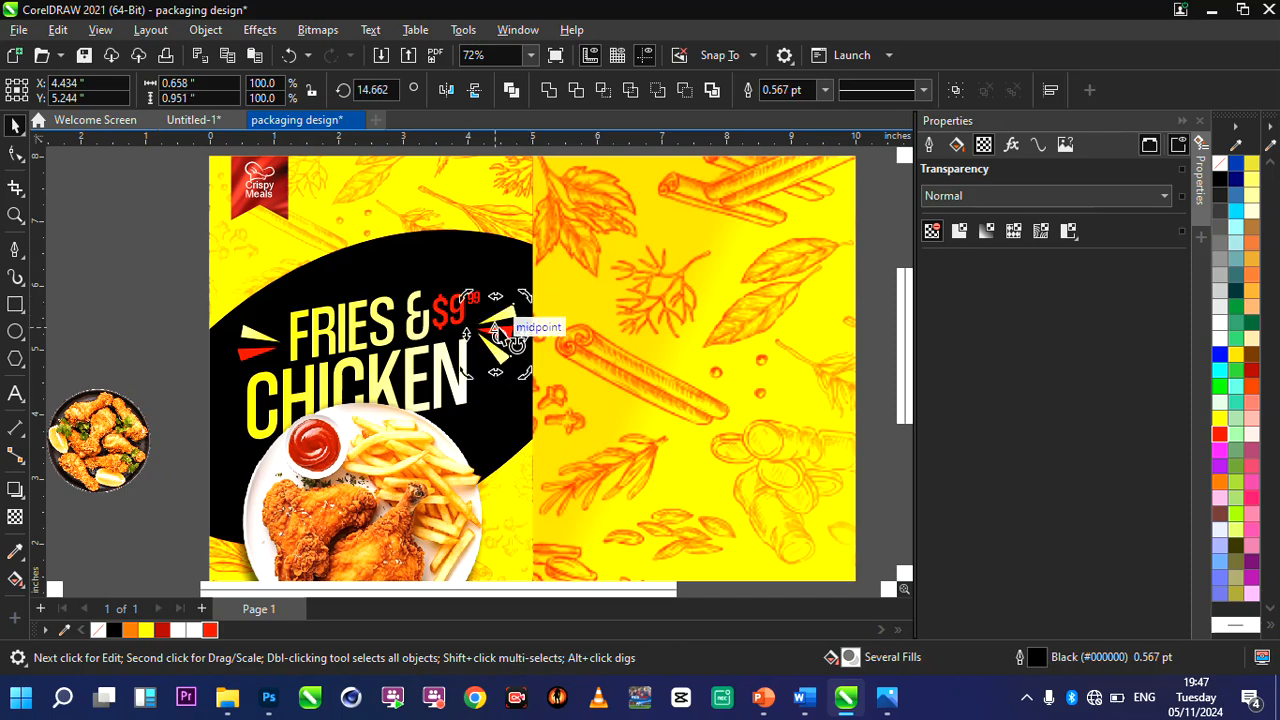
left_click(507, 336)
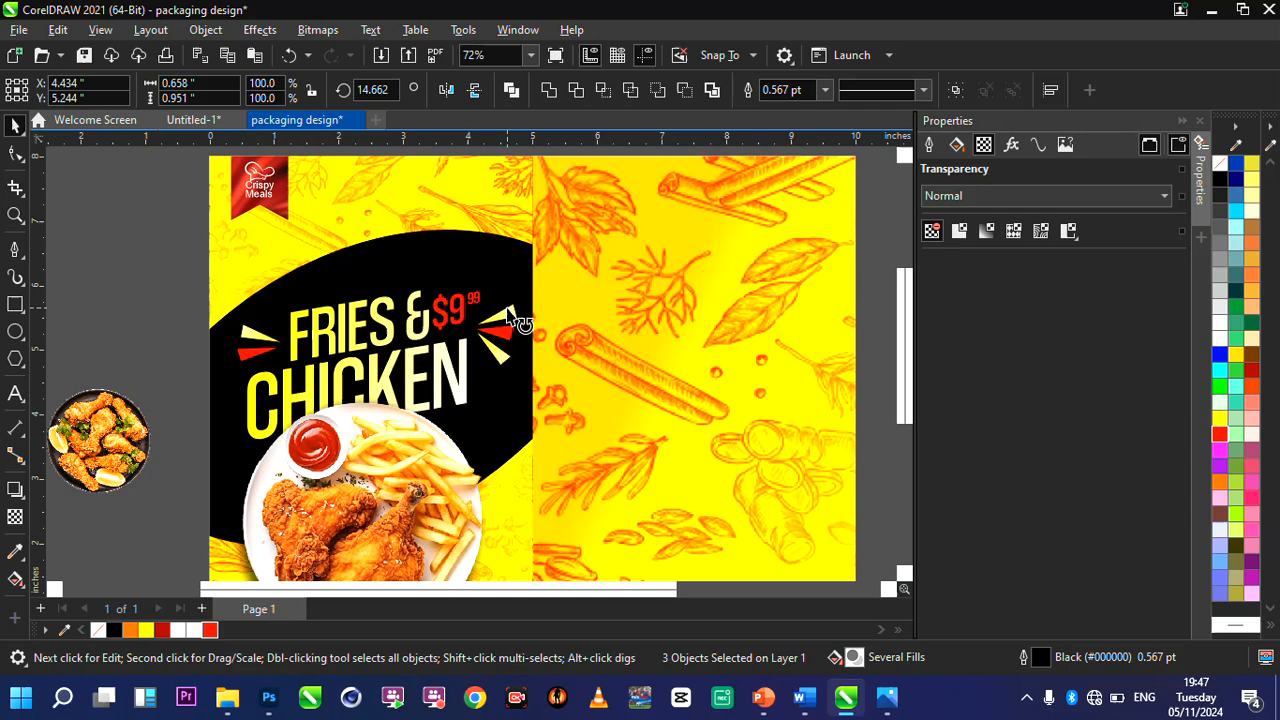
left_click_drag(523, 298, 531, 291)
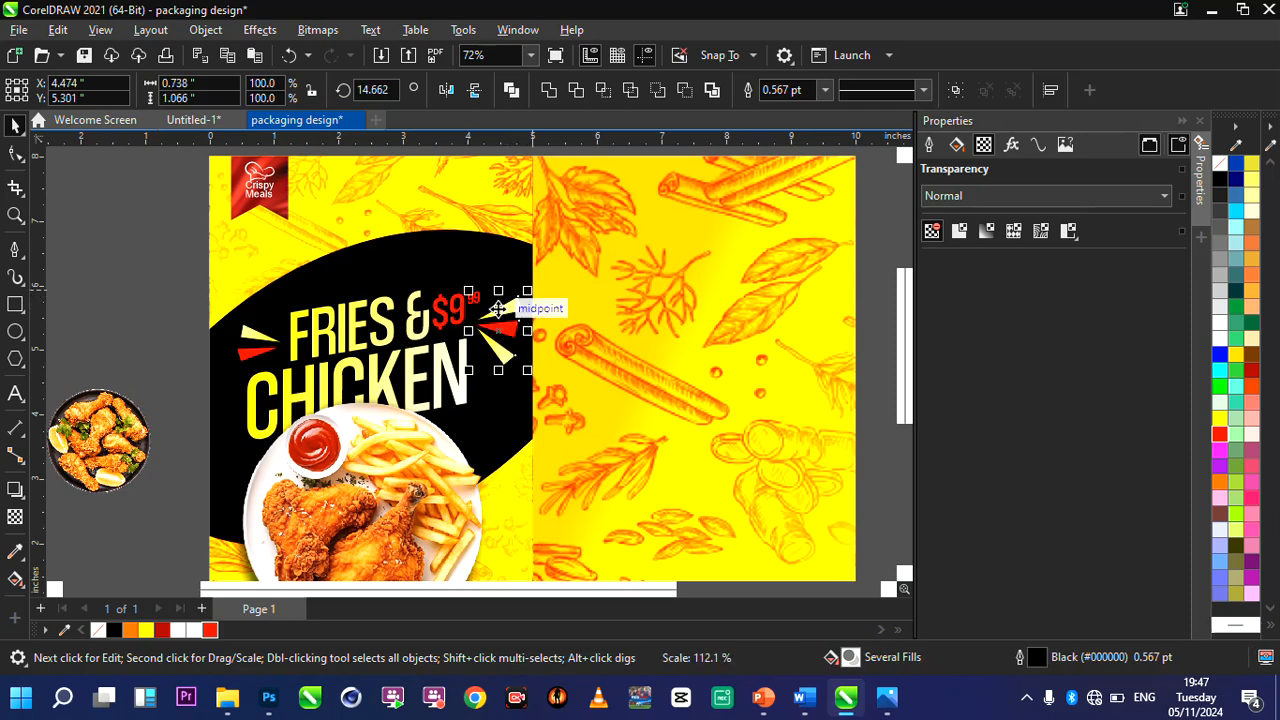
left_click(497, 310)
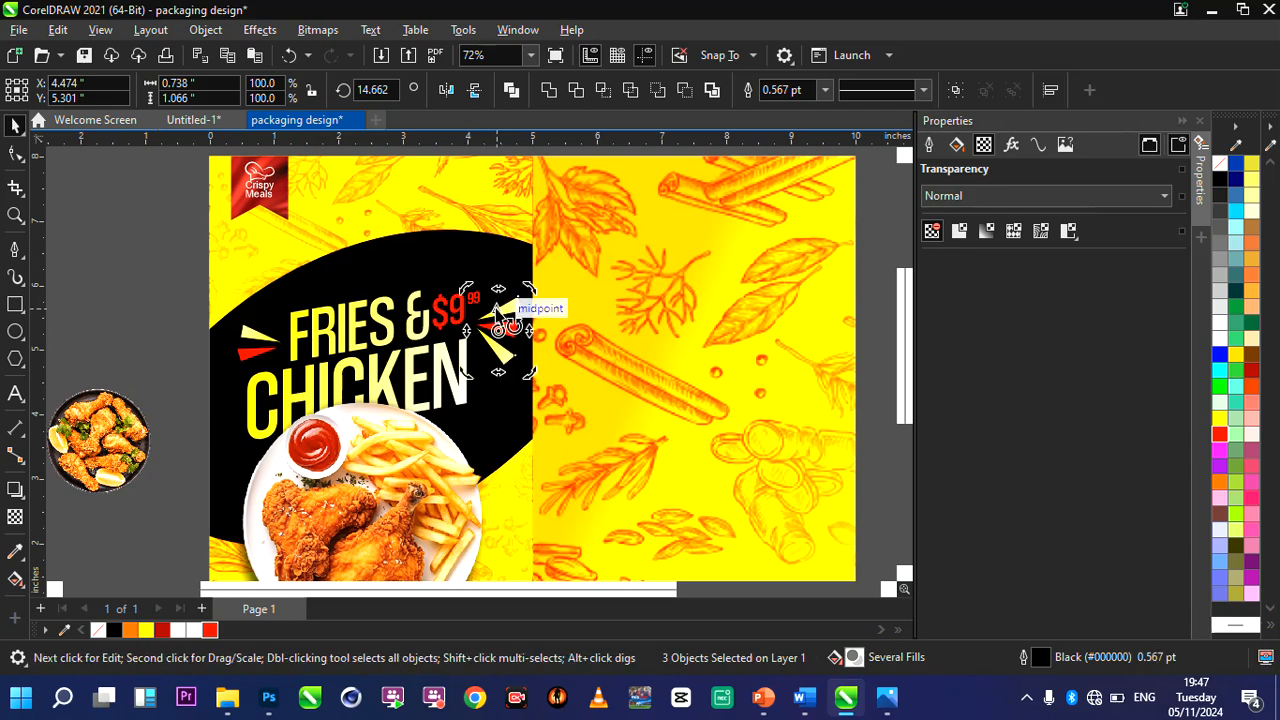
Duplicate the three price triangles, remove the copies' outlines, and enlarge them to about 1.32 × 1.91 inches near the spice panel's outer edge.
left_click_drag(497, 310, 513, 294)
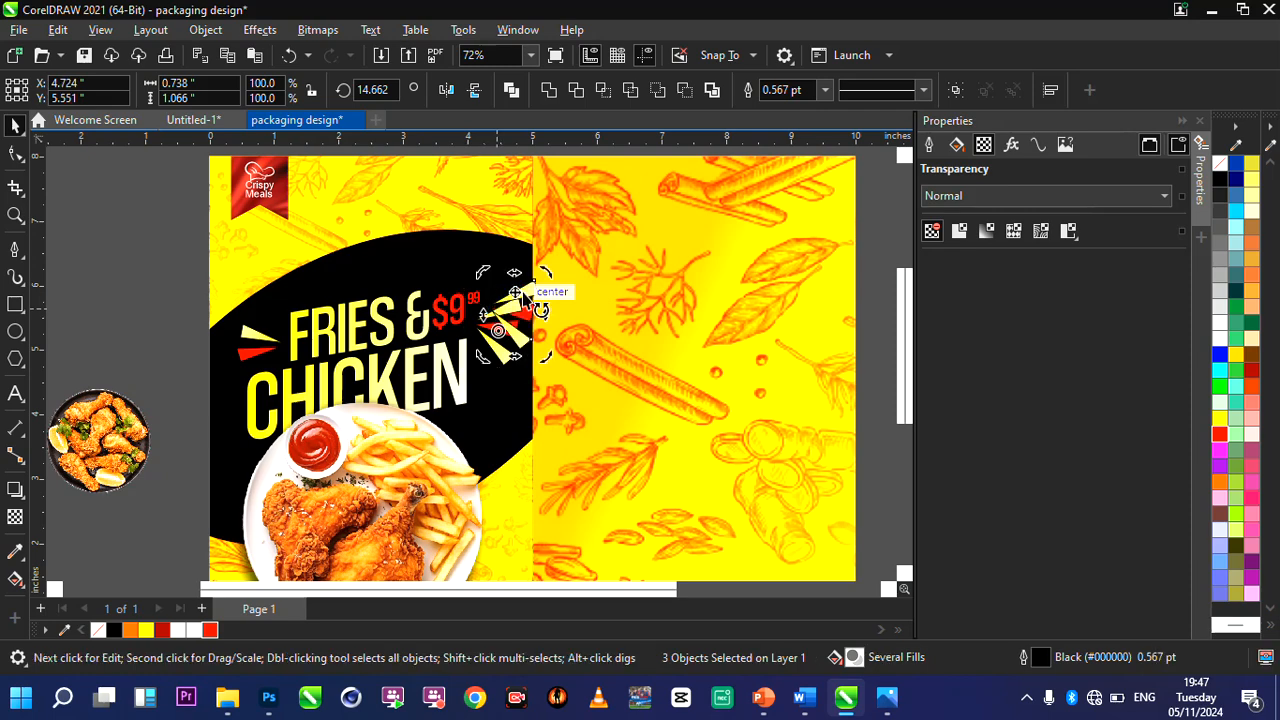
left_click(822, 93)
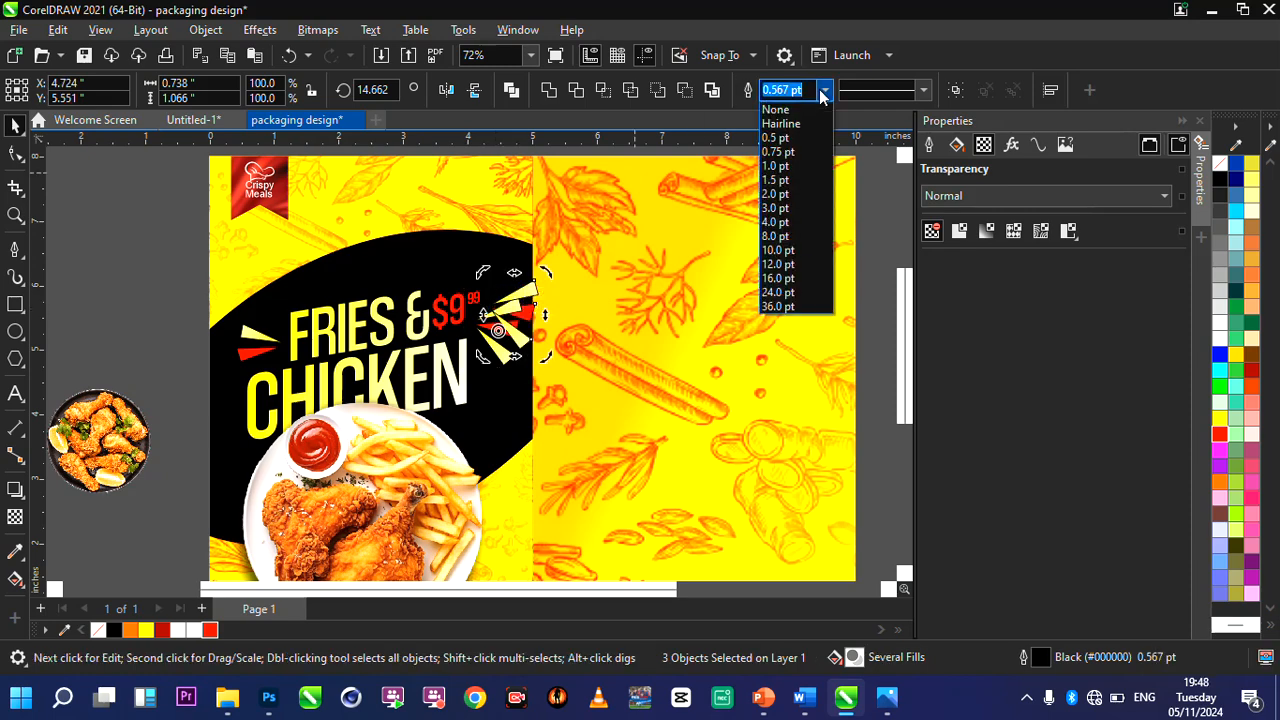
left_click(800, 112)
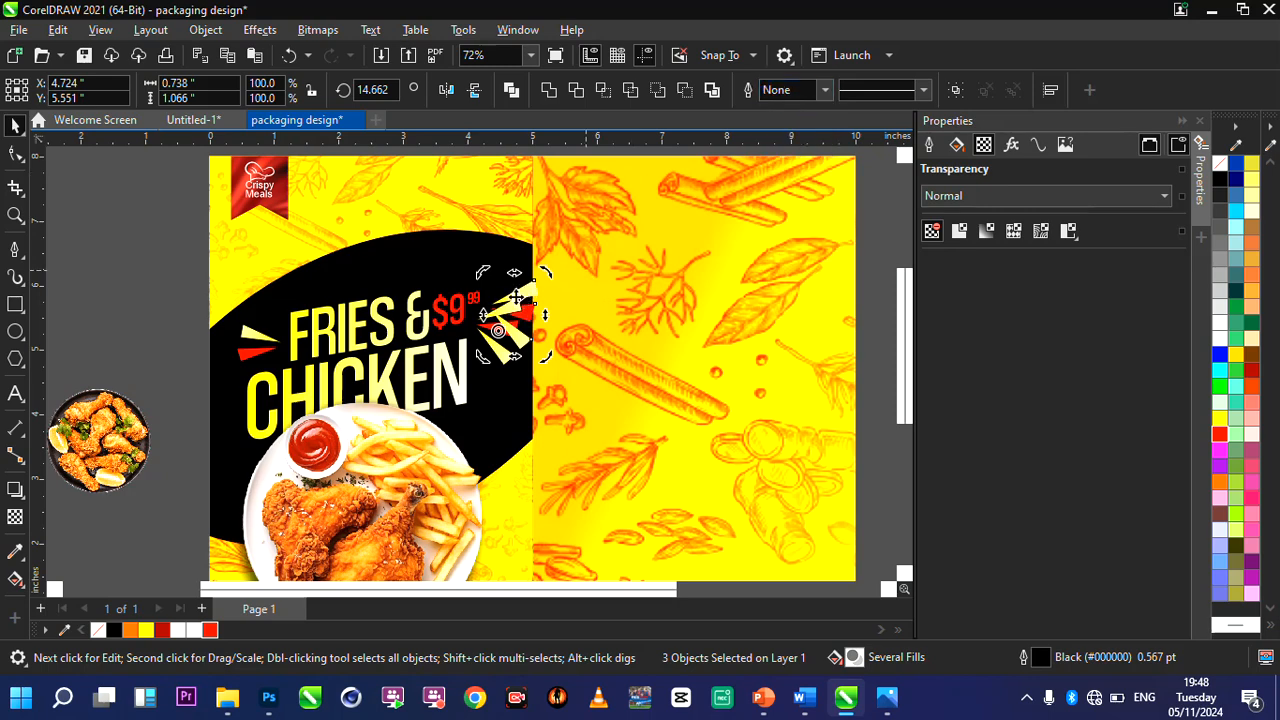
left_click(510, 312)
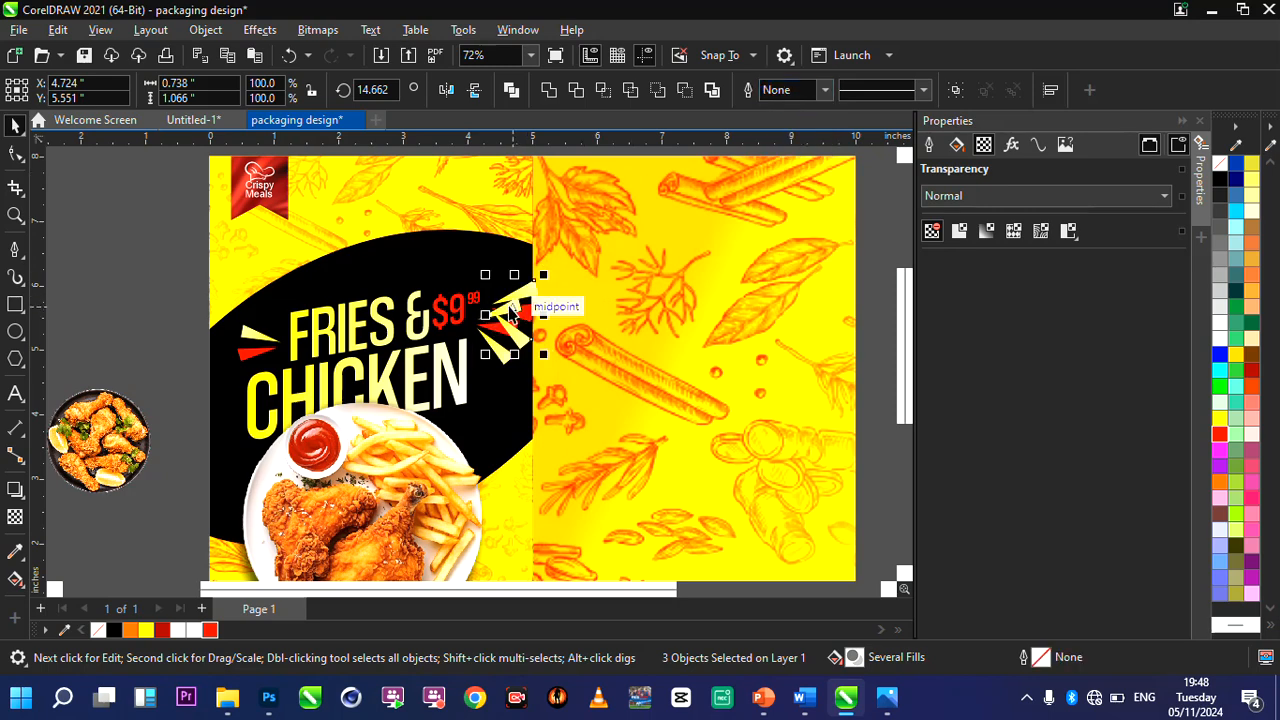
mouse_move(512, 314)
left_mouse_down()
mouse_move(831, 329)
mouse_move(803, 294)
mouse_move(836, 343)
mouse_move(912, 395)
mouse_move(780, 340)
mouse_move(743, 303)
left_mouse_up()
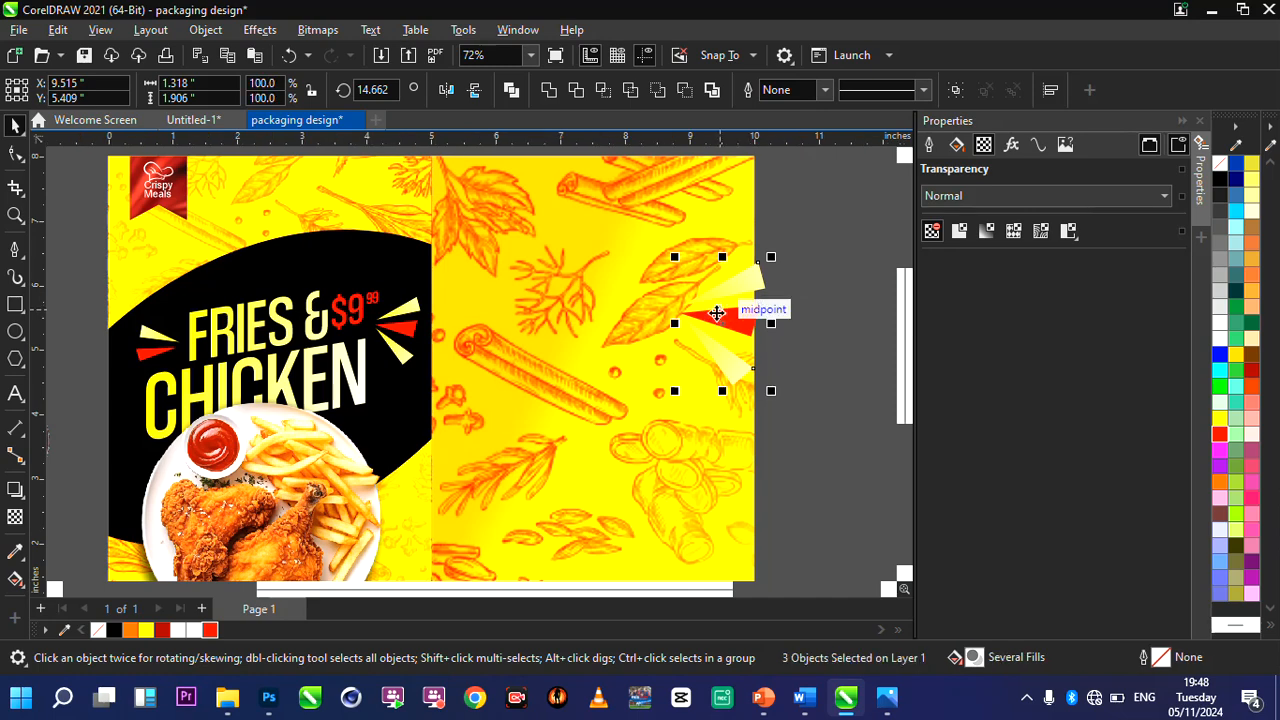
Shift the enlarged triangle cluster outward over the page edge and rotate it to about 21.7°, at about X 9.78, Y 5.69.
left_click_drag(717, 313, 741, 298)
left_click(741, 298)
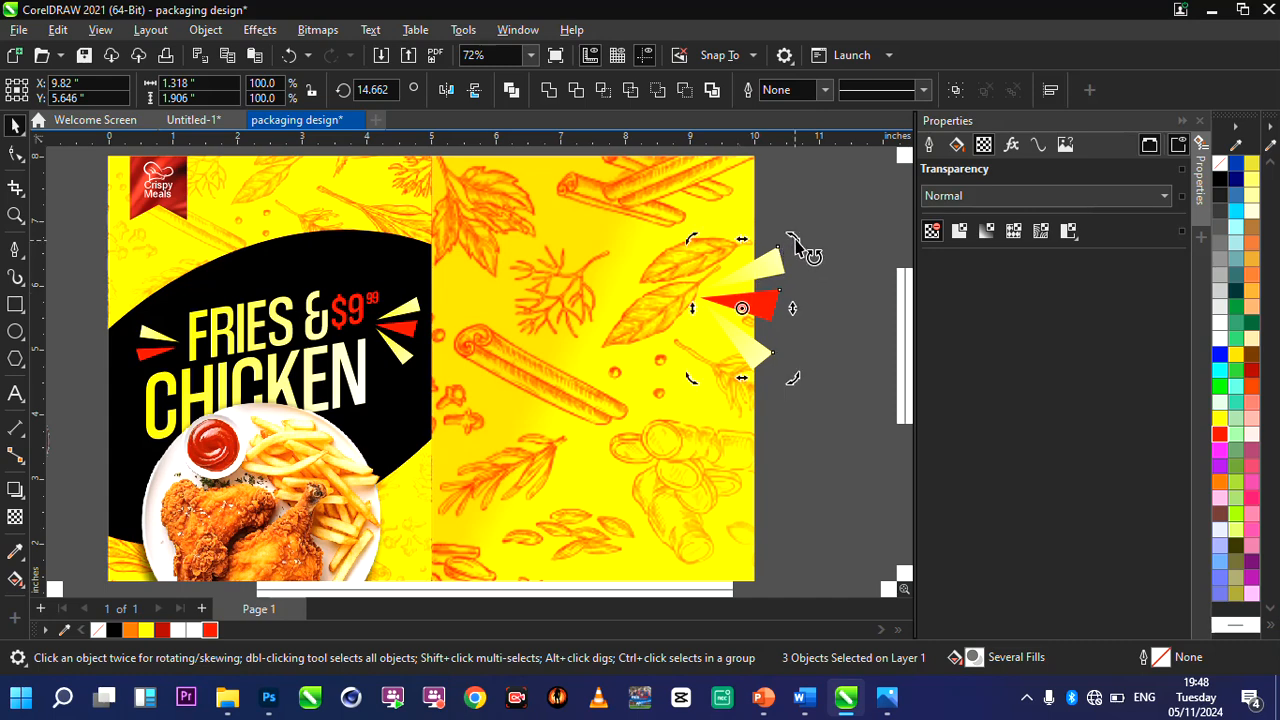
left_click_drag(792, 240, 789, 222)
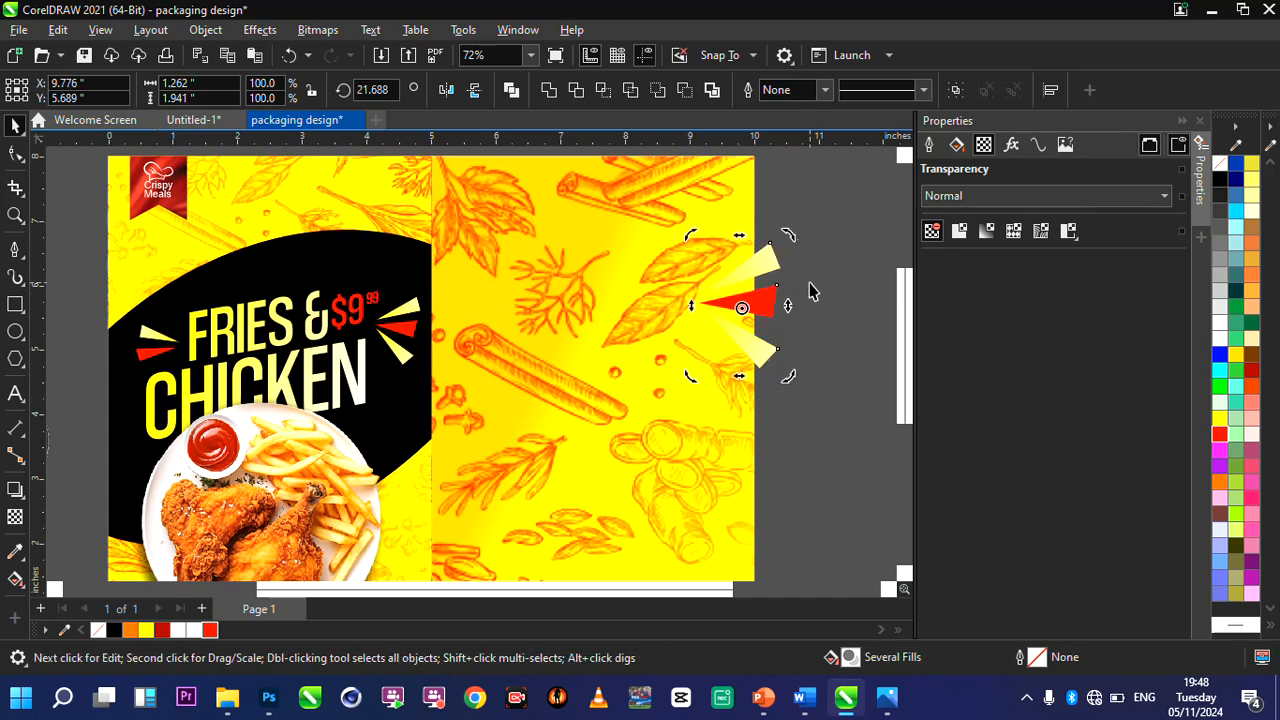
Fill the two cream outer triangles of the enlarged cluster at the spice panel's outer edge with black, keeping the middle one red.
left_click(771, 257)
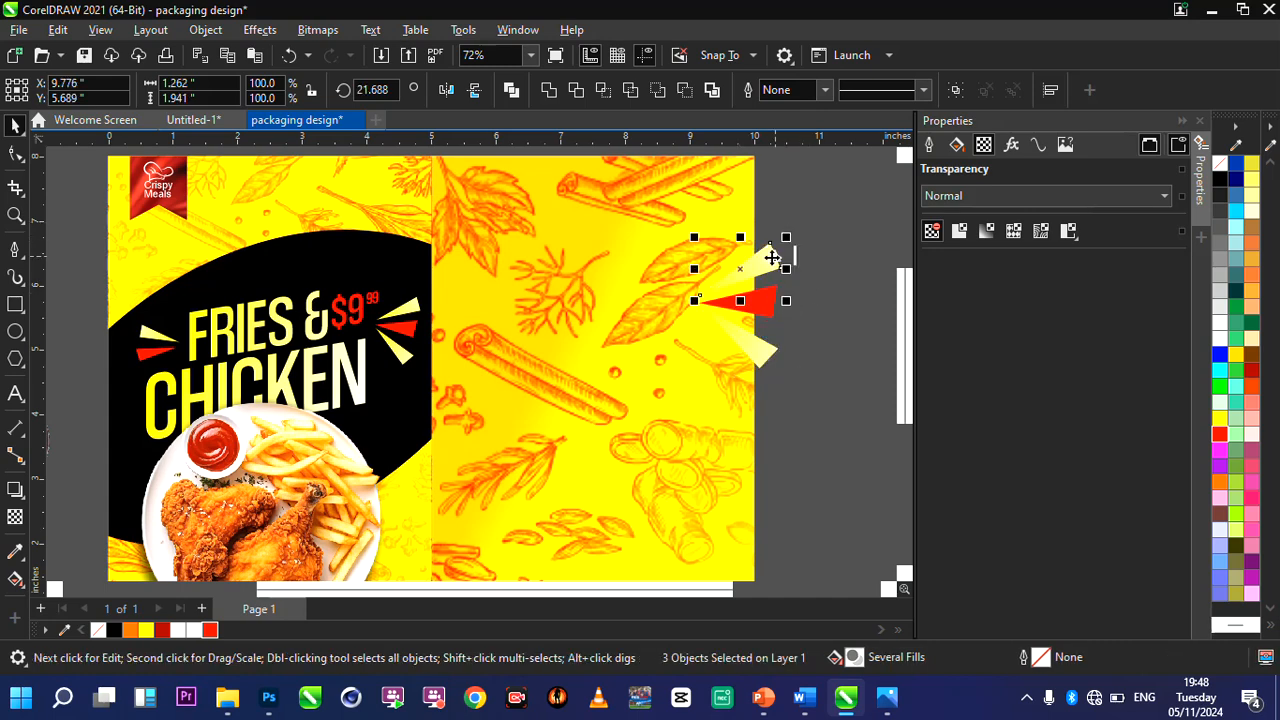
left_click(757, 350)
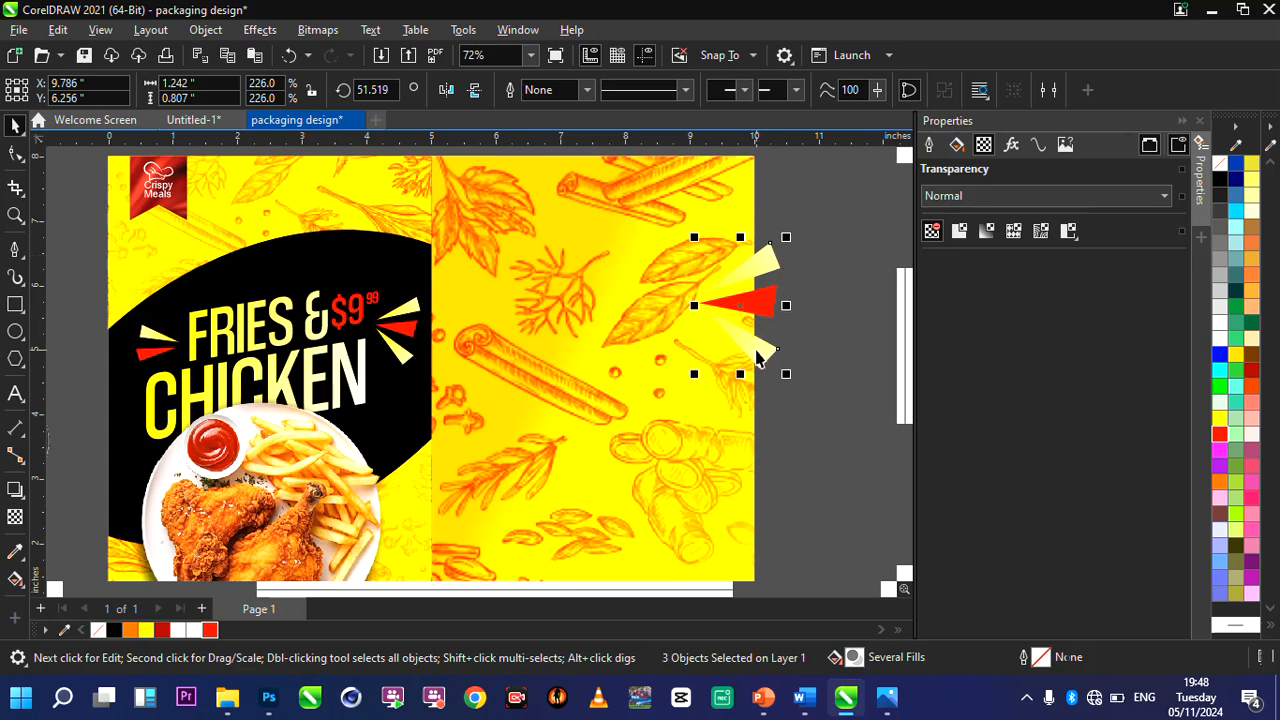
left_click(114, 630)
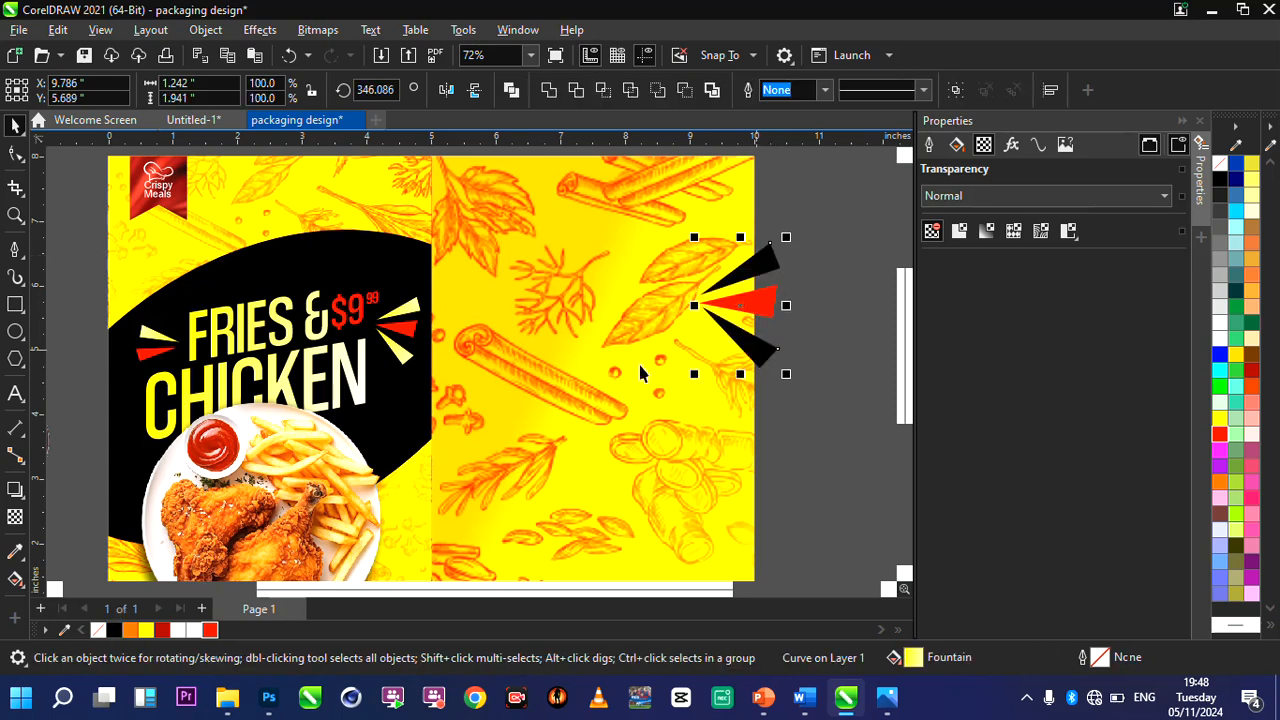
scroll(678, 340, "down", 1)
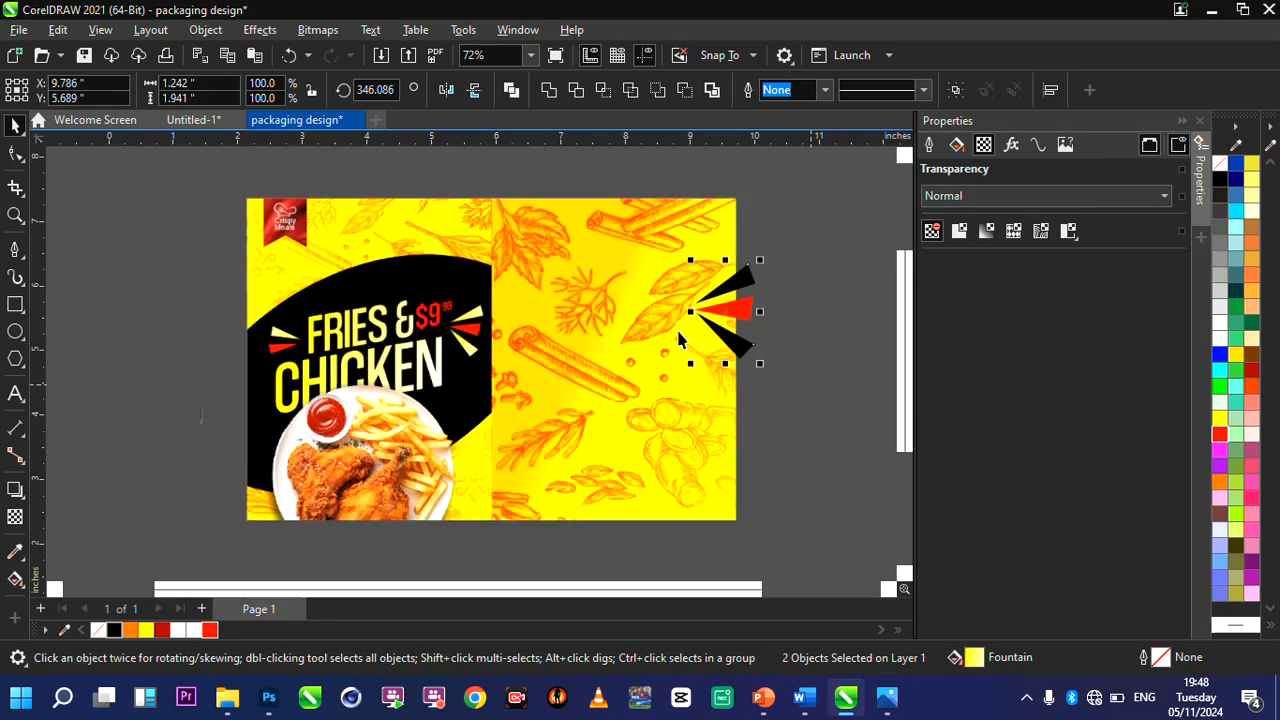
left_click(760, 358)
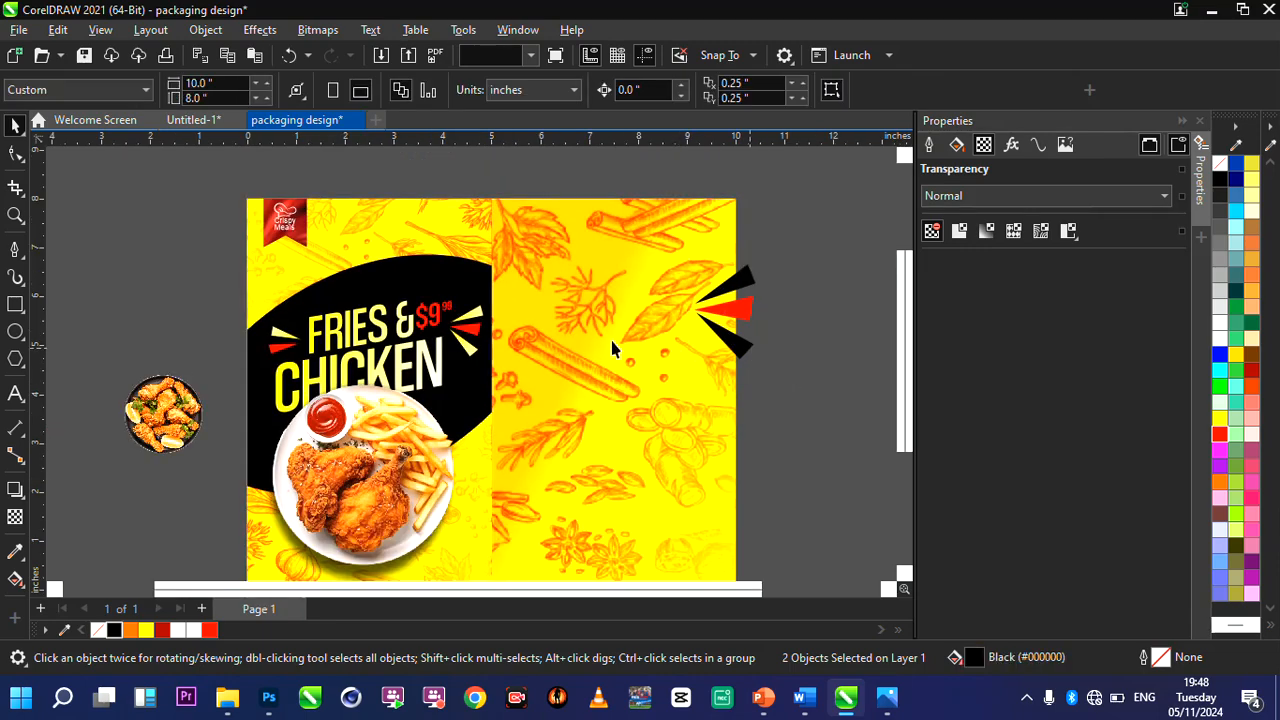
left_click(748, 283)
Edit the contents of the full-width PowerClip background, give its overlay spice image a uniform transparency of 38, and finish editing.
scroll(752, 287, "up", 1)
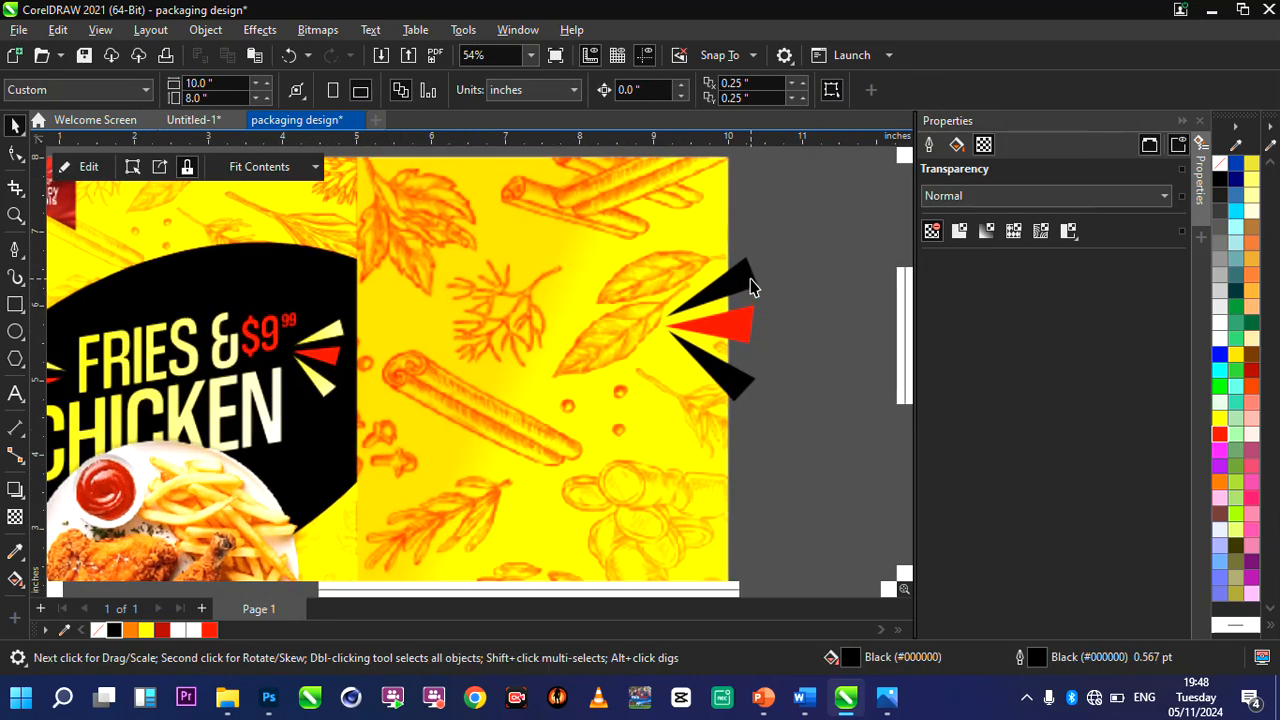
left_click(243, 226)
left_click(89, 167)
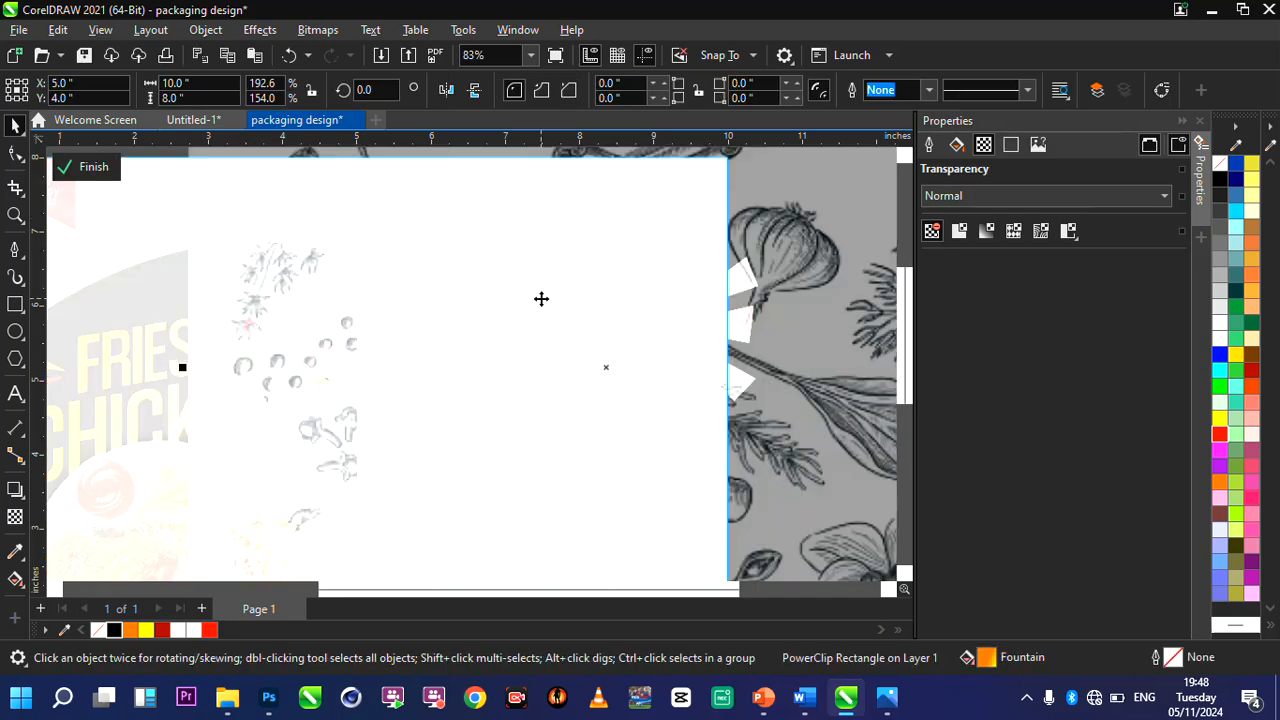
left_click(541, 299)
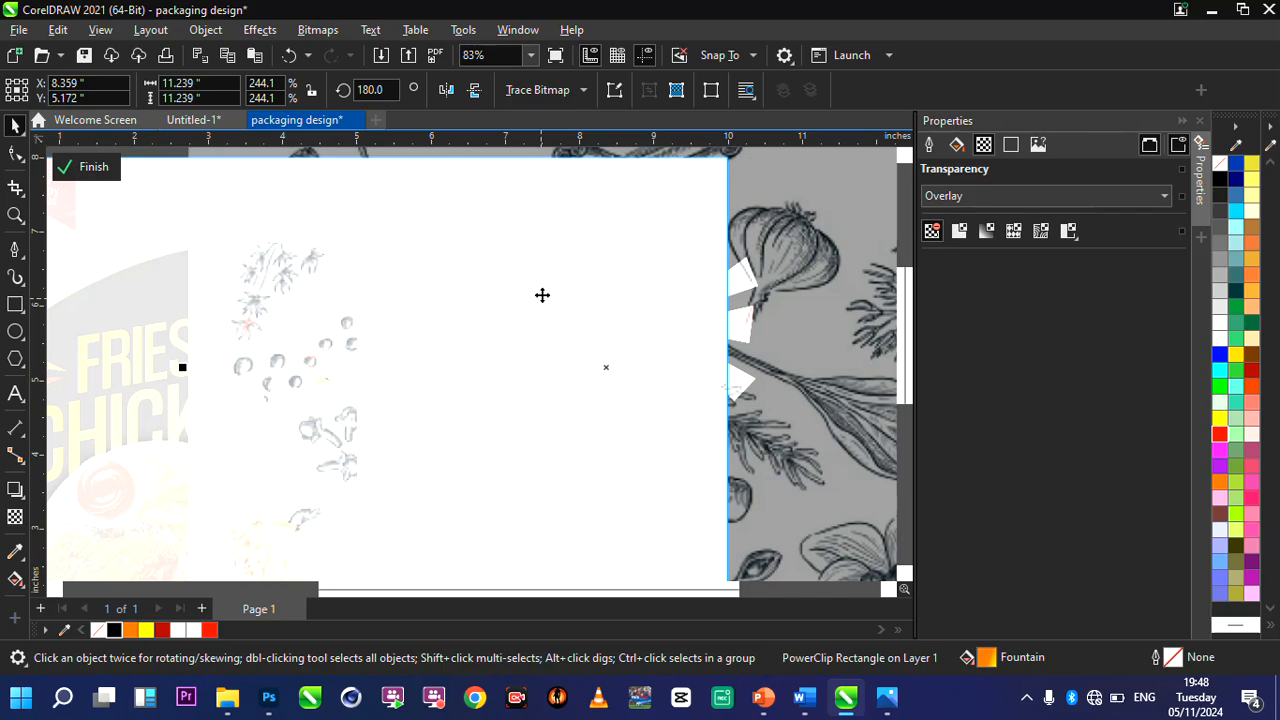
scroll(542, 295, "down", 1)
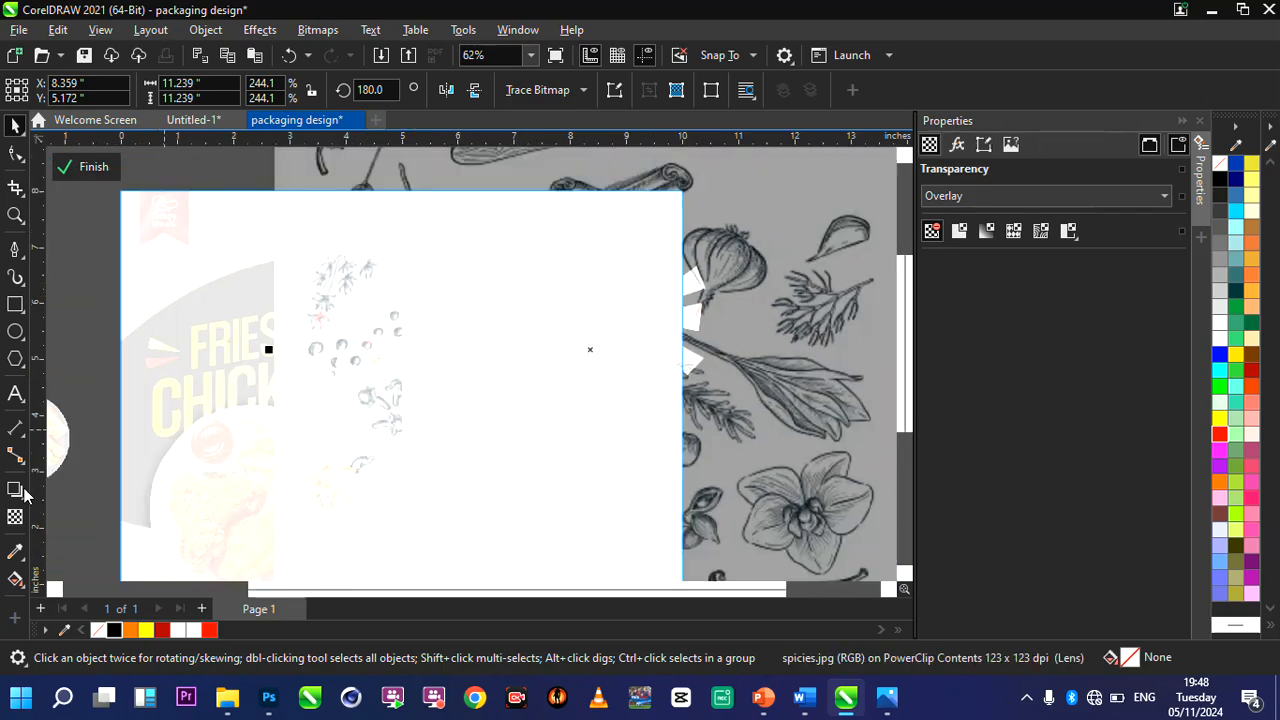
left_click(15, 516)
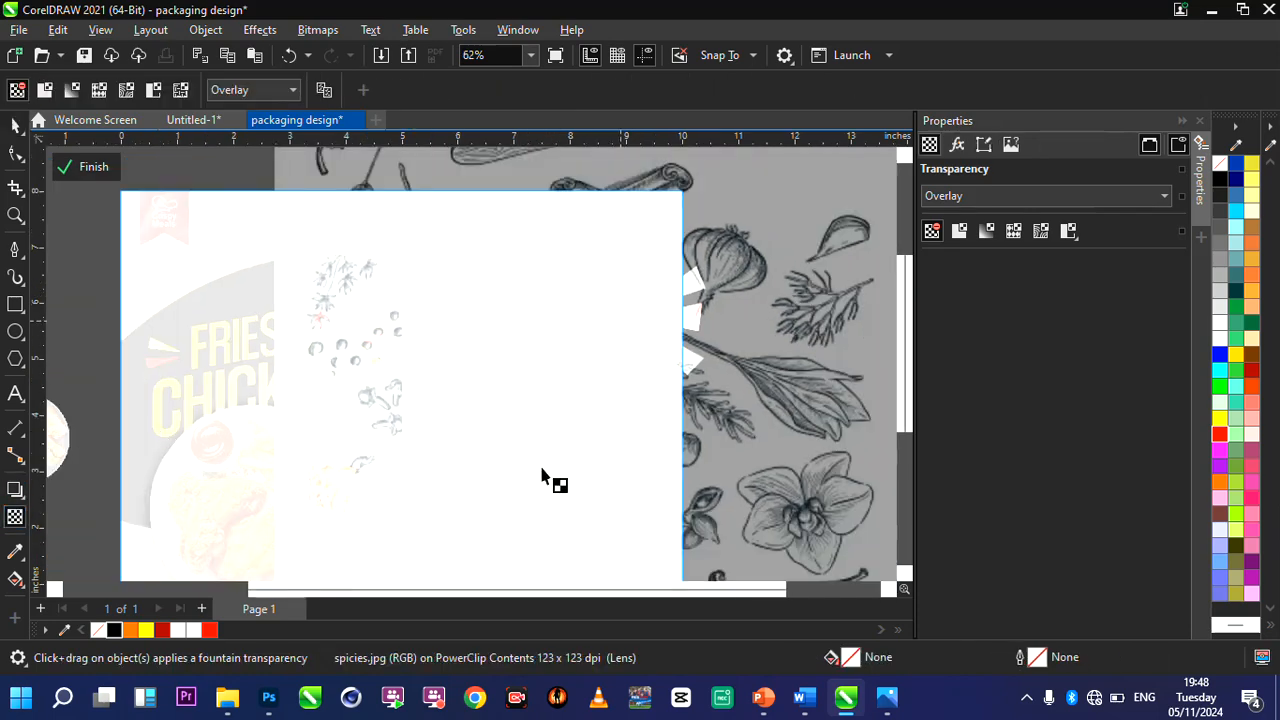
scroll(651, 420, "down", 2)
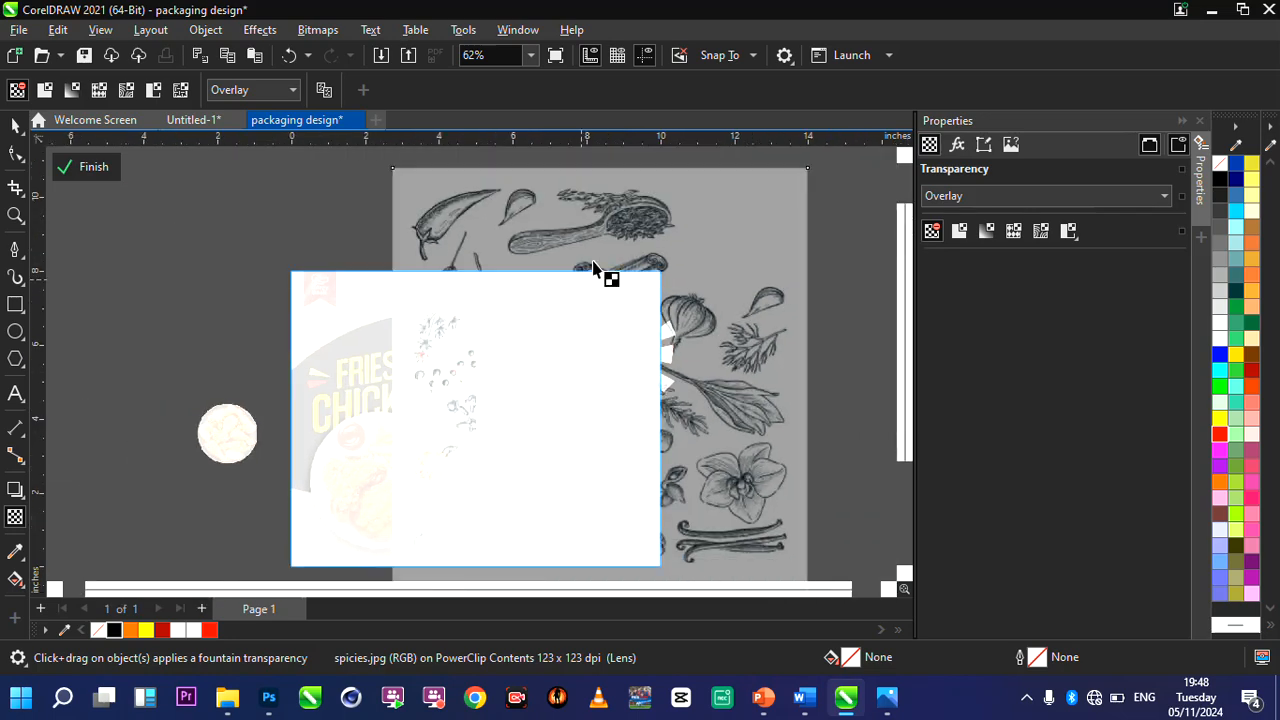
scroll(617, 414, "down", 1)
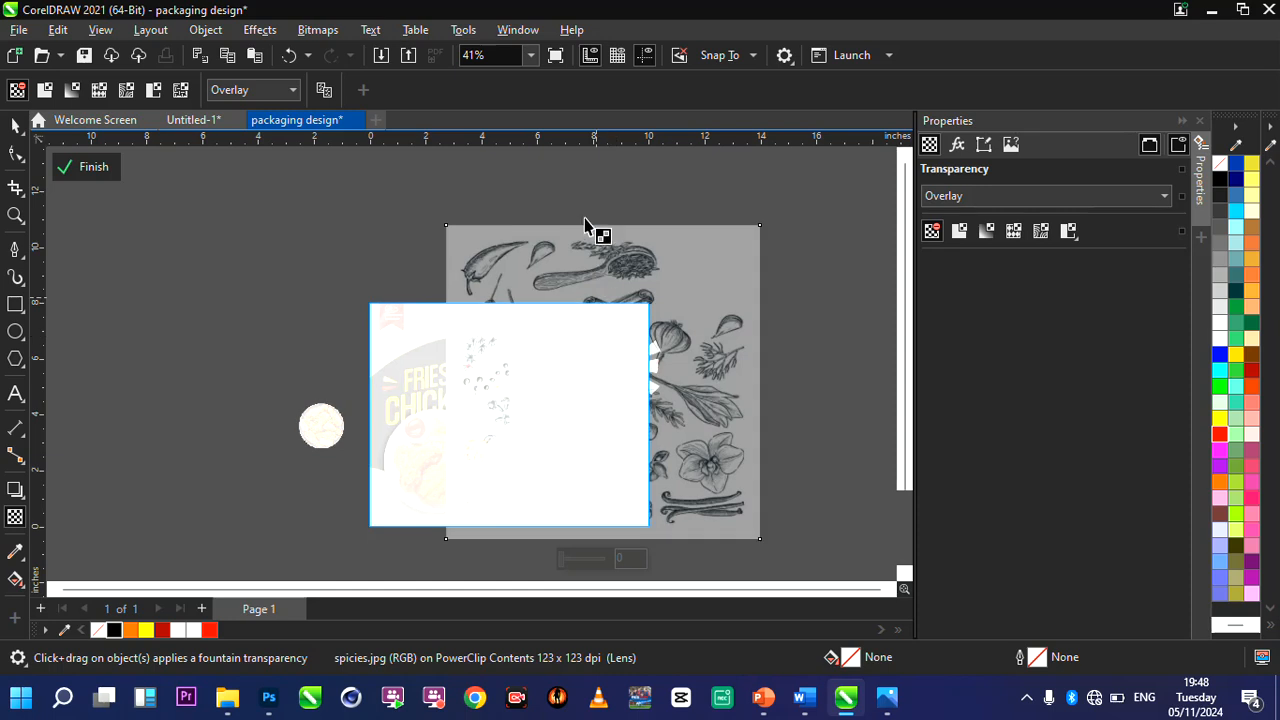
left_click(580, 558)
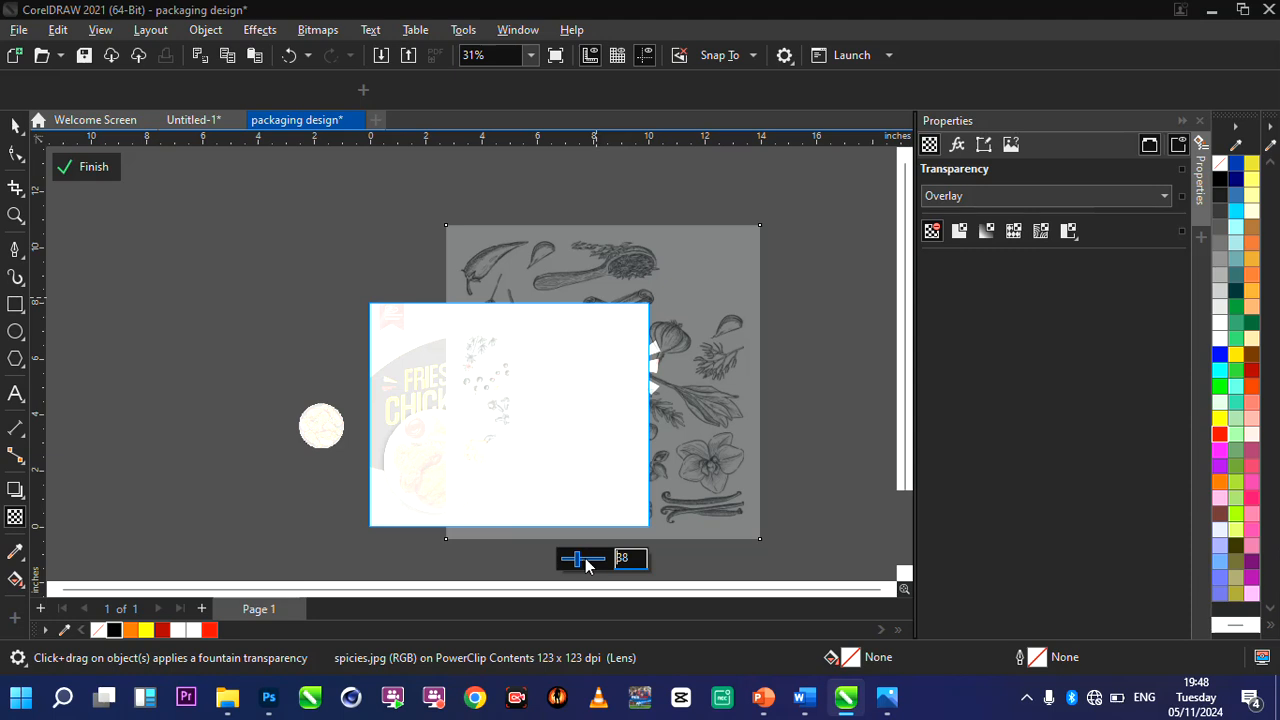
left_click(90, 166)
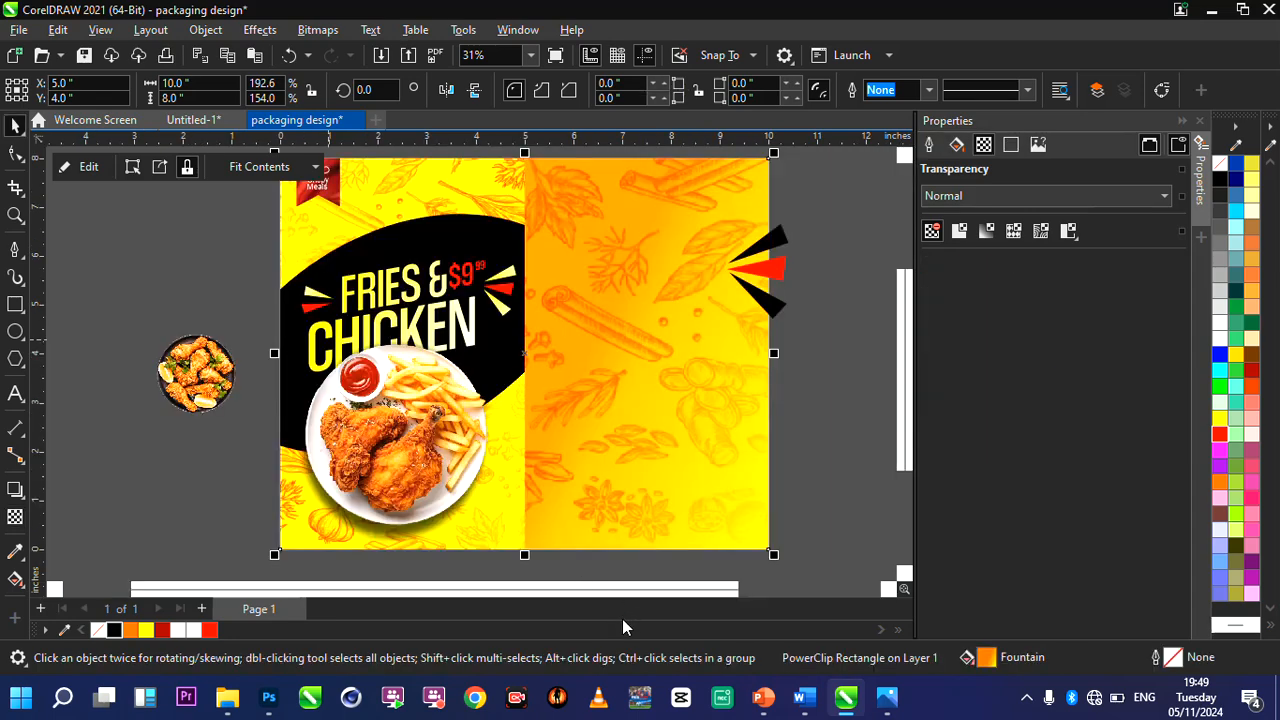
left_click(128, 272)
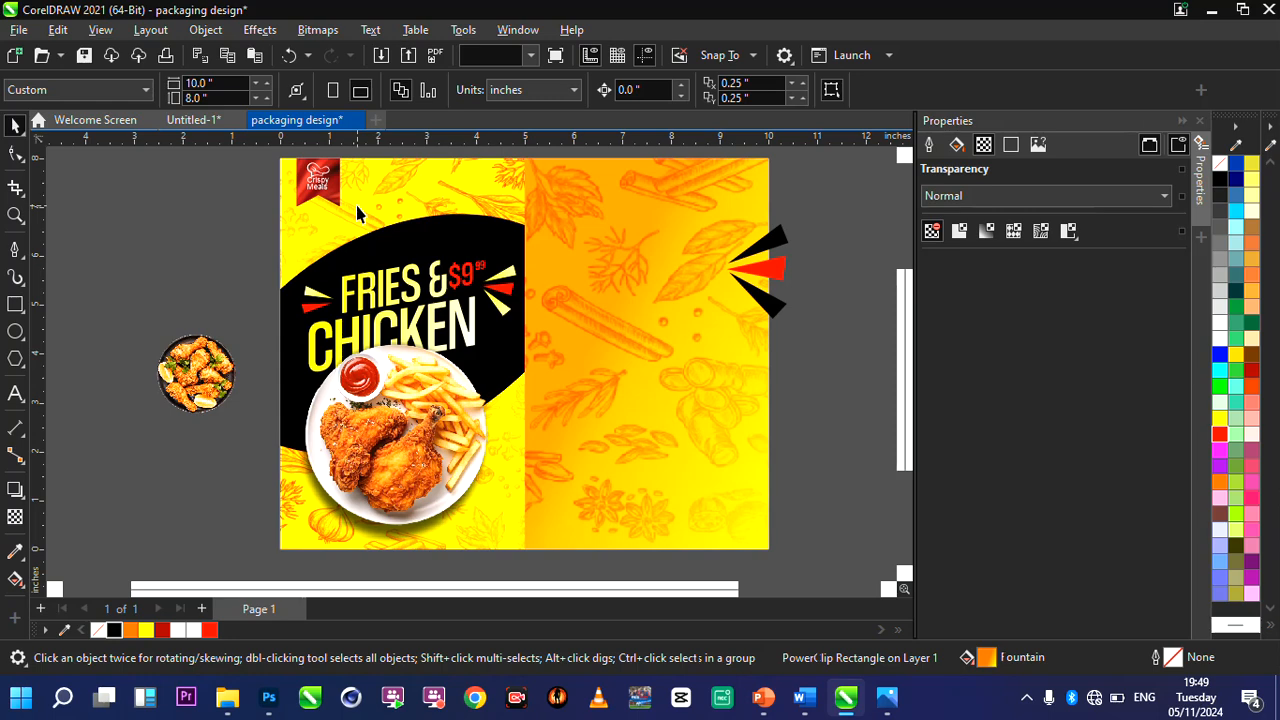
Inside the front panel's PowerClip, set the upper spice section's image to a uniform transparency of 50 and finish editing that section.
left_click(358, 214)
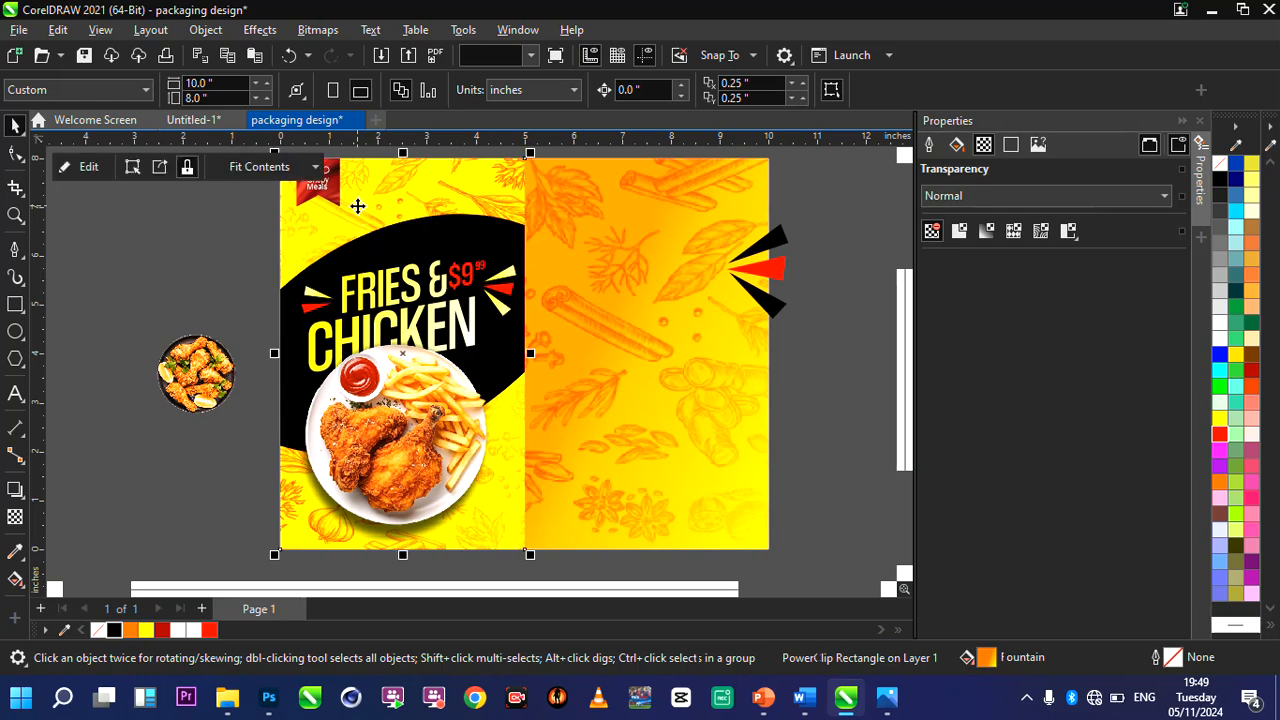
left_click(83, 166)
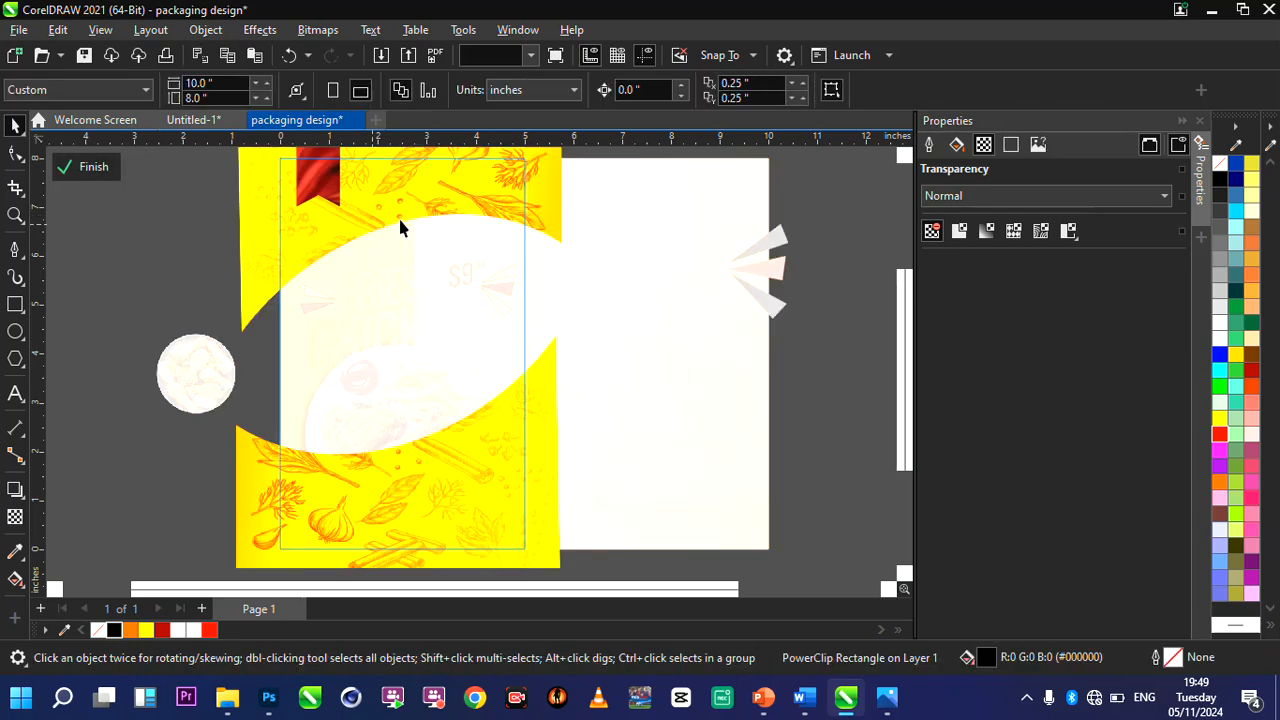
left_click(411, 197)
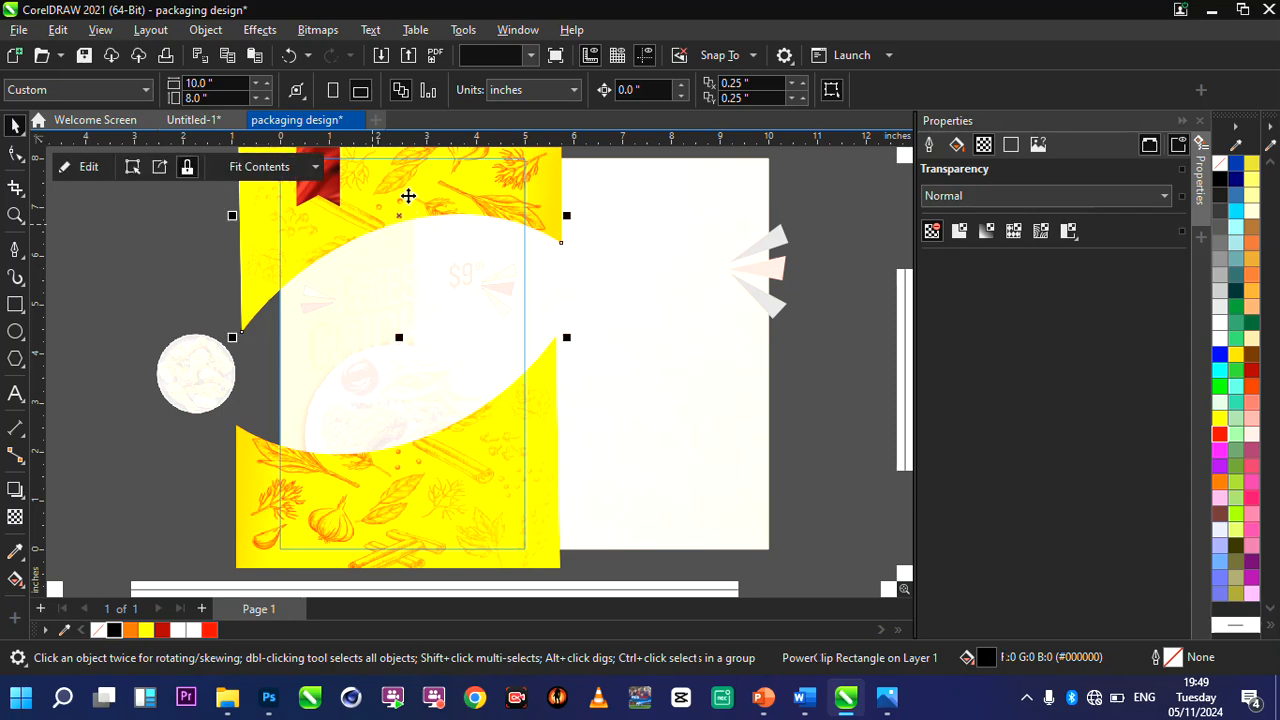
left_click(92, 167)
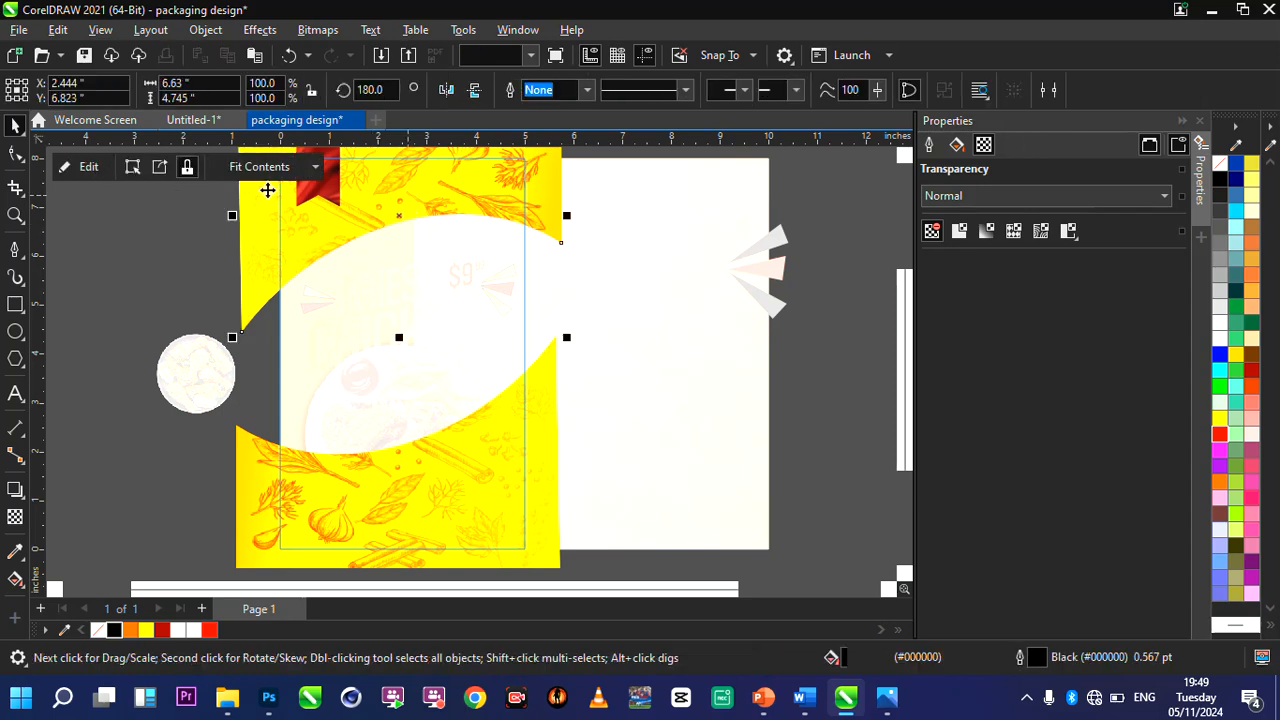
left_click(414, 207)
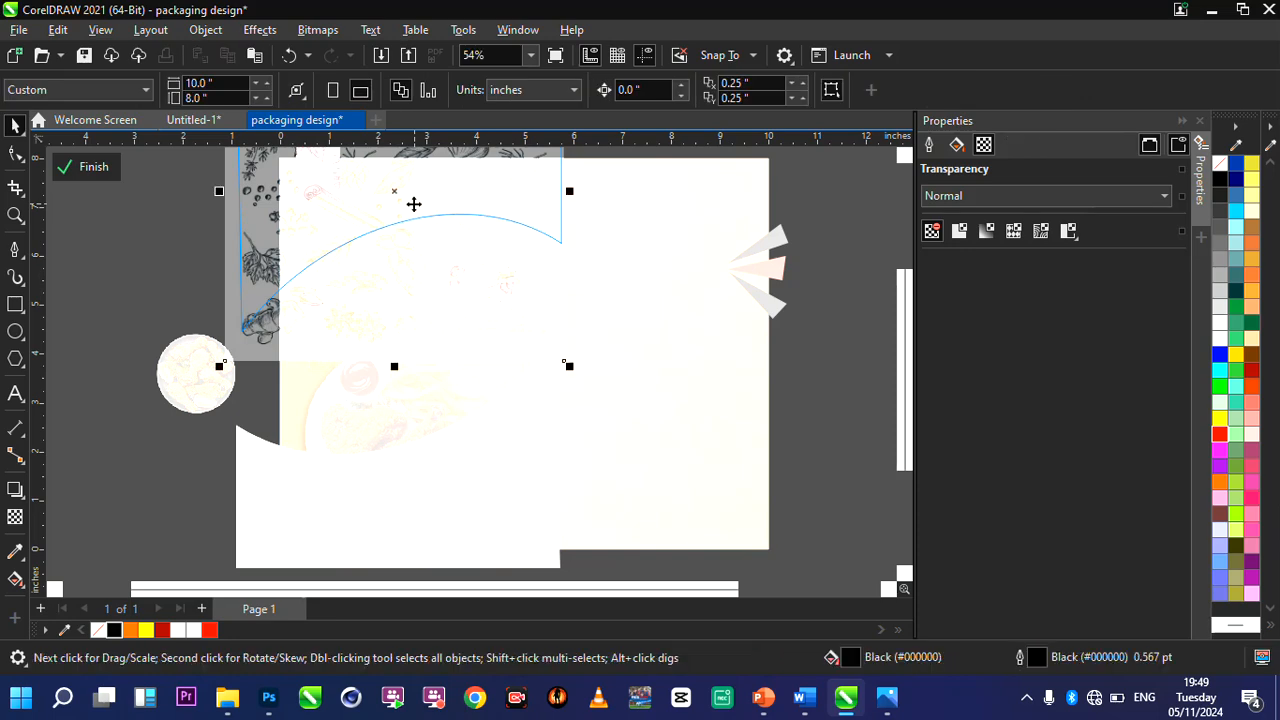
left_click(15, 516)
left_click(378, 386)
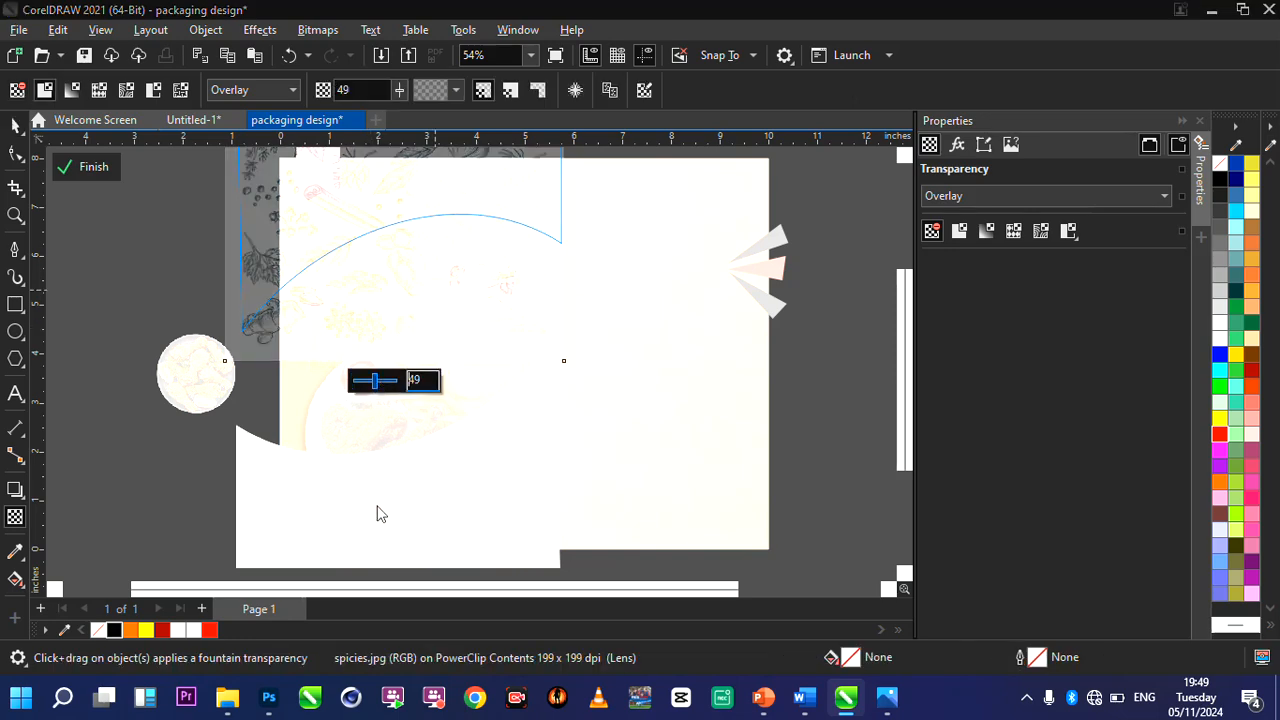
left_click(10, 97)
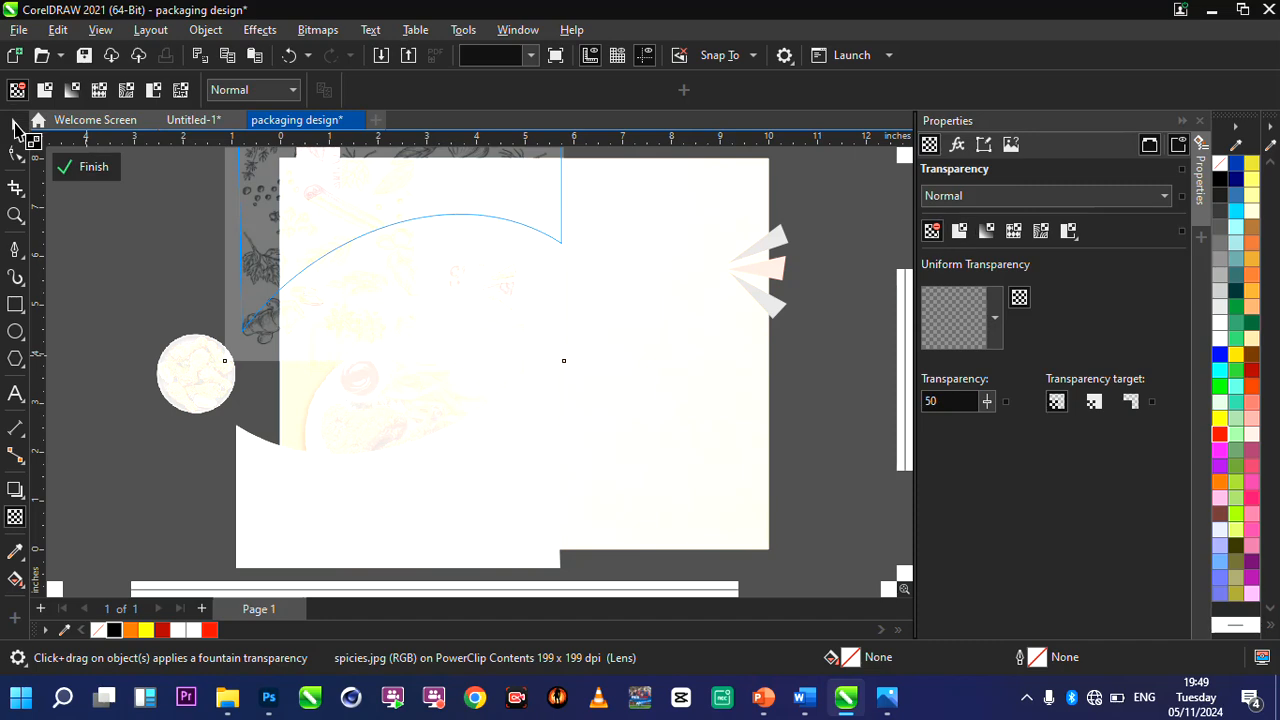
left_click(15, 125)
left_click(374, 500)
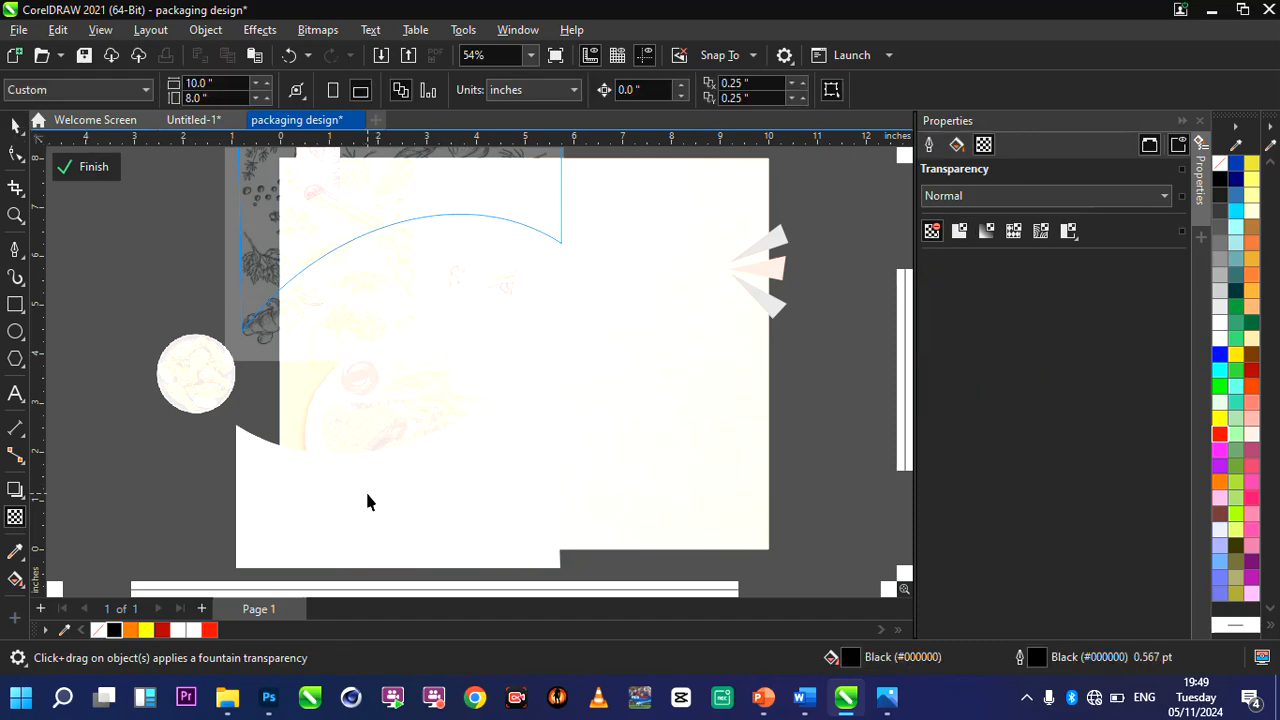
key("space")
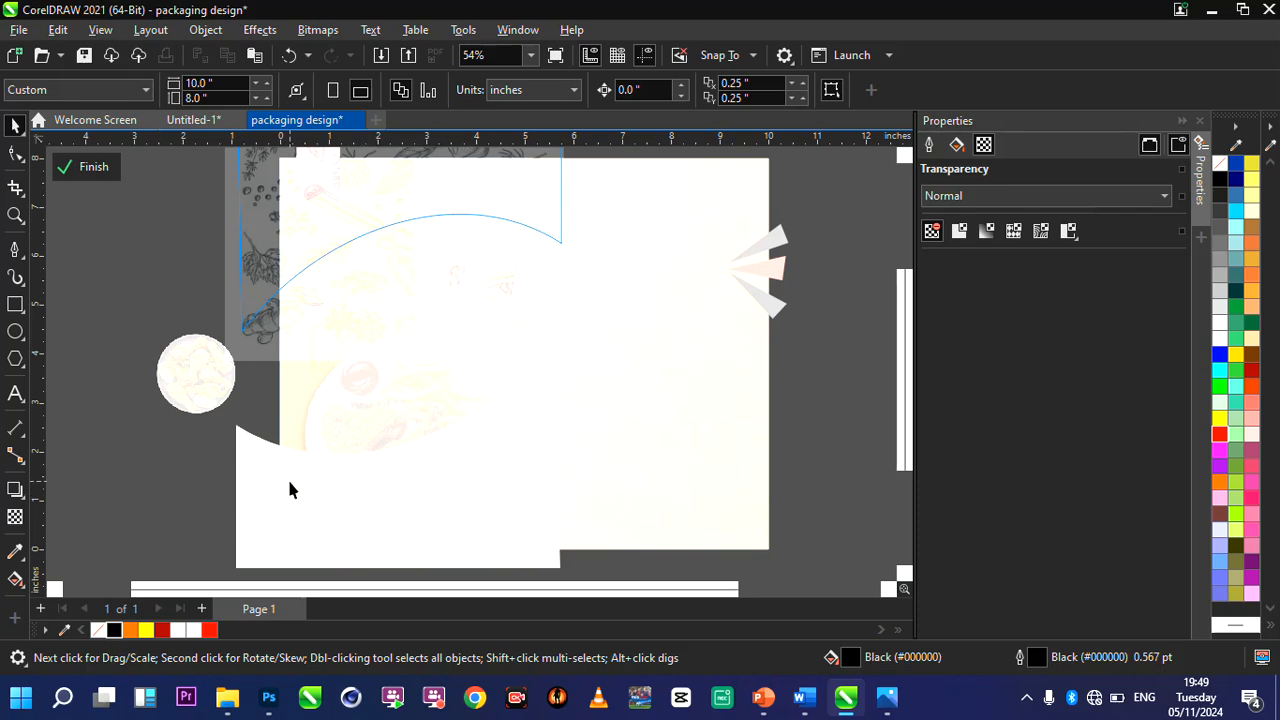
left_click(94, 168)
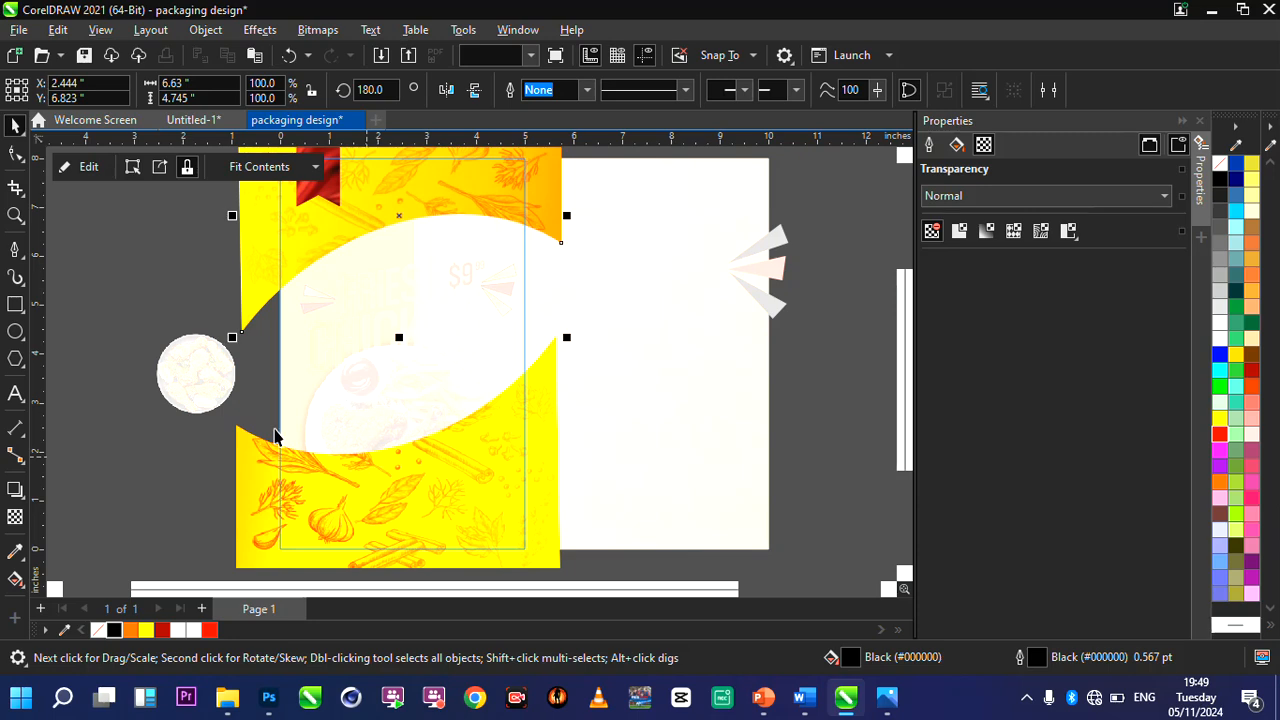
Open the front panel's lower spice section for editing and set its spice image's uniform transparency to about 45.
left_click(310, 486)
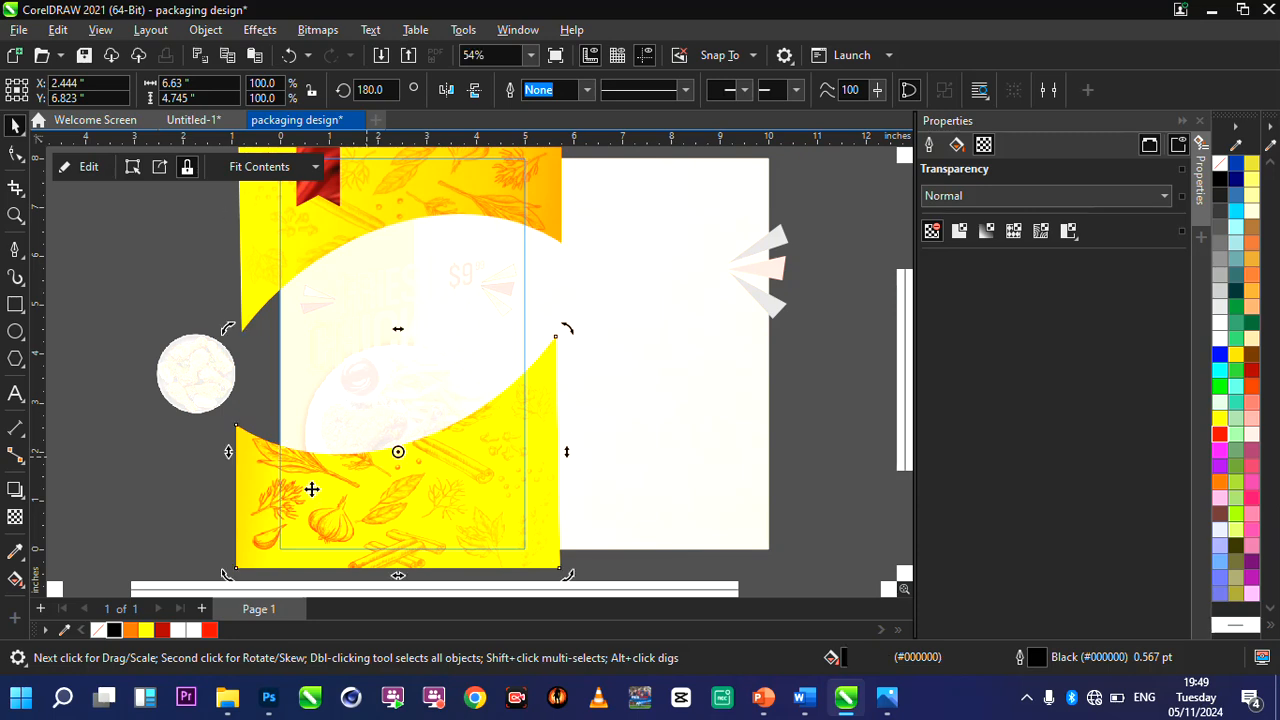
left_click(92, 168)
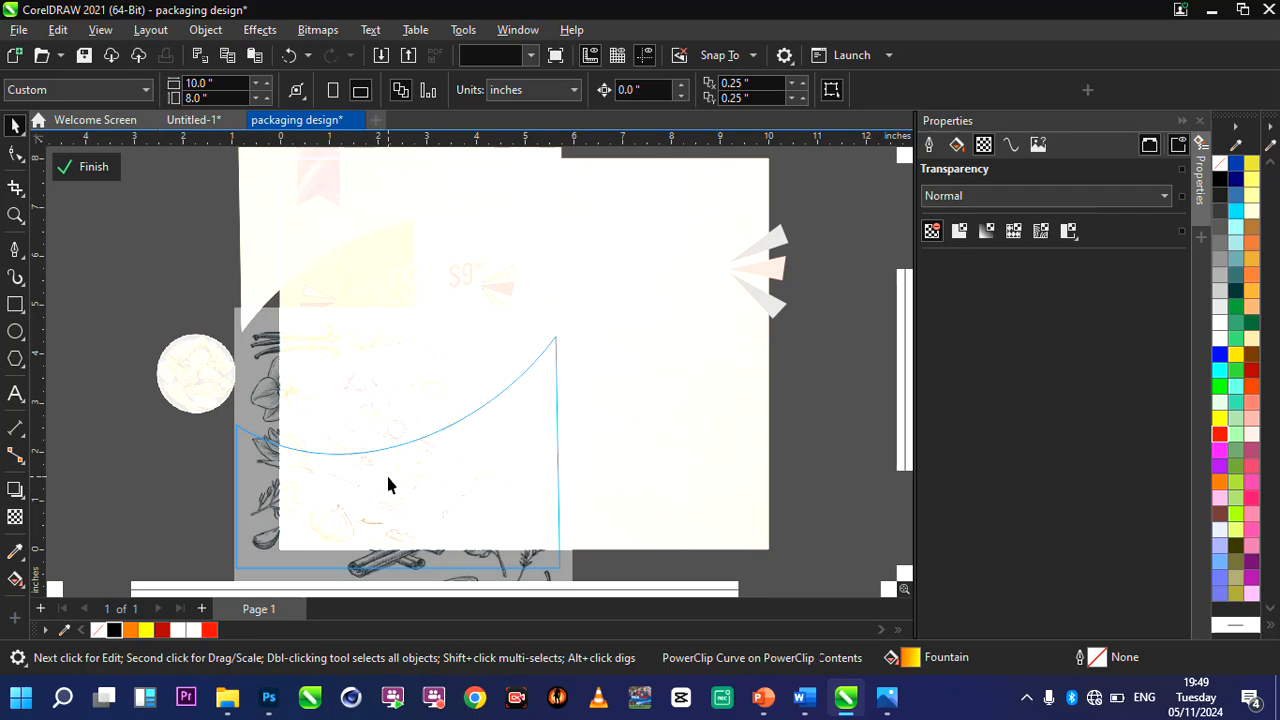
double_click(273, 421)
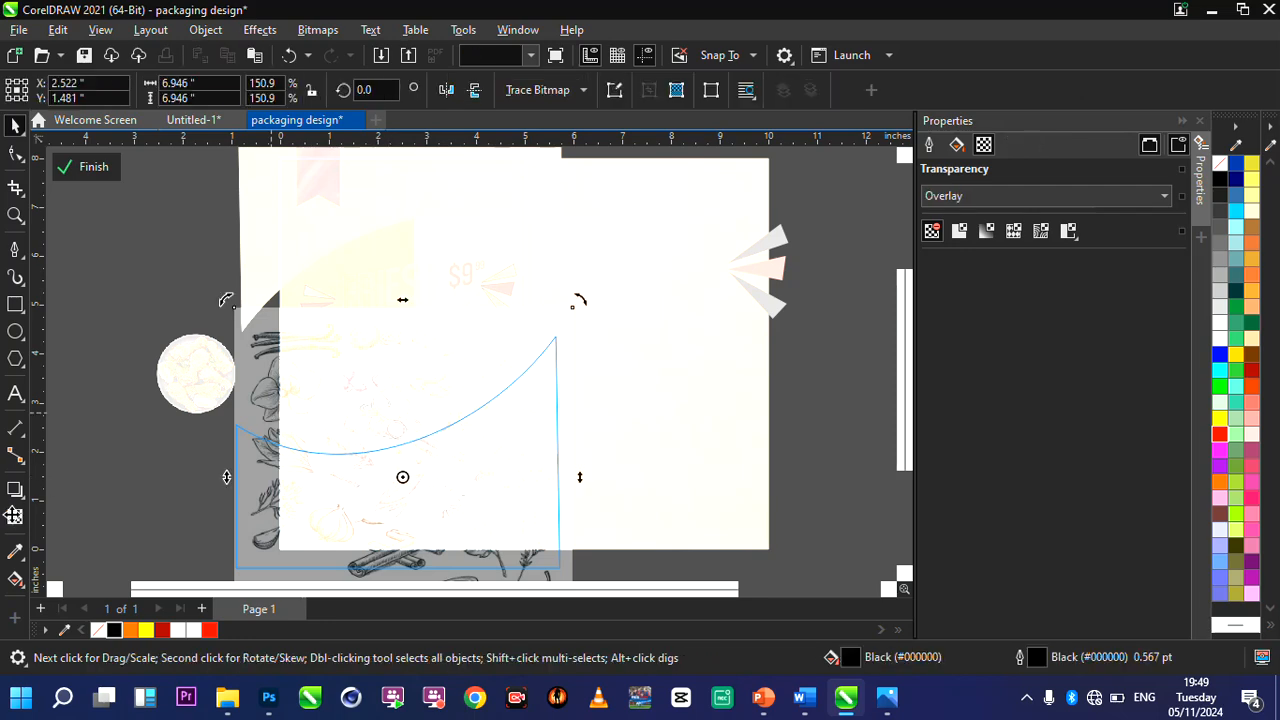
key("t")
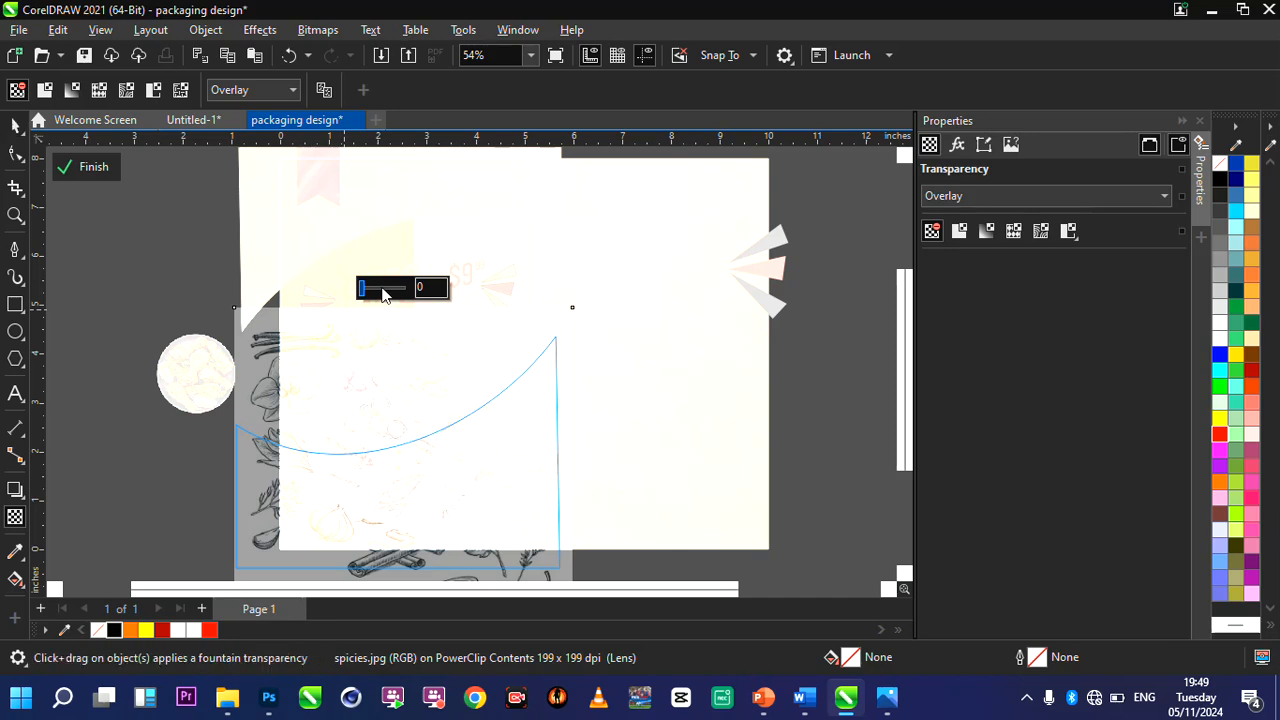
left_click(381, 288)
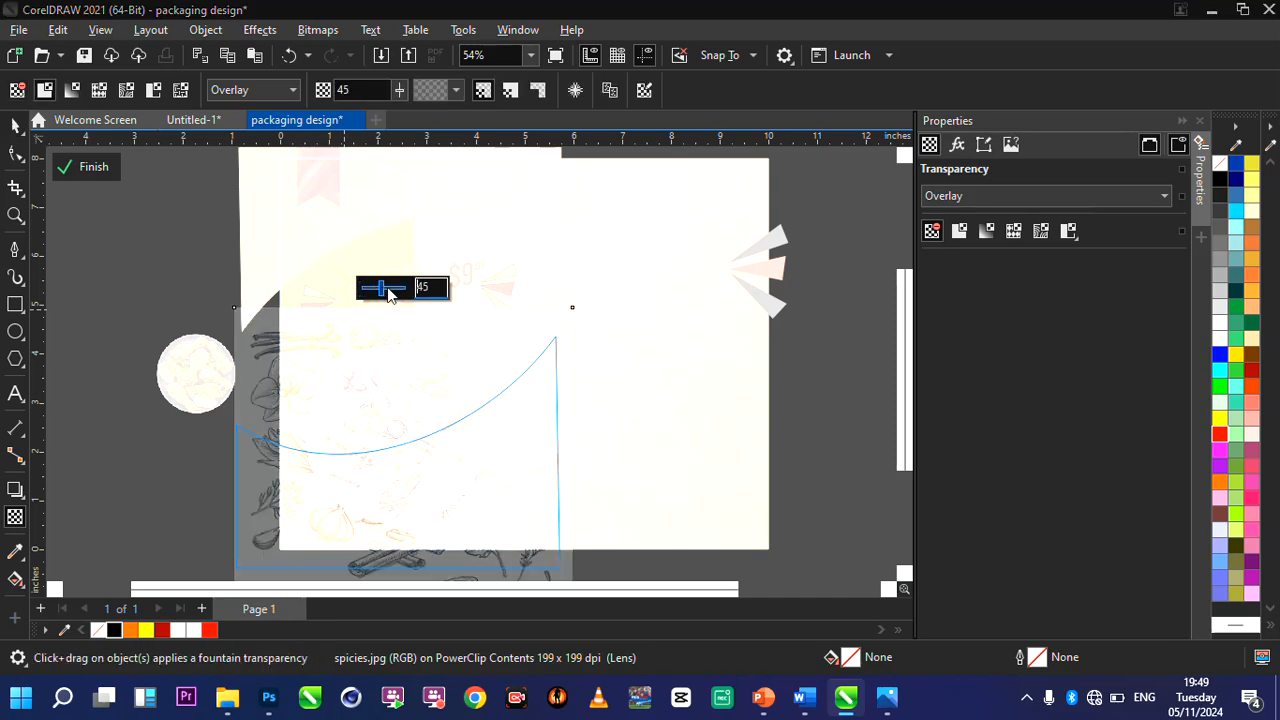
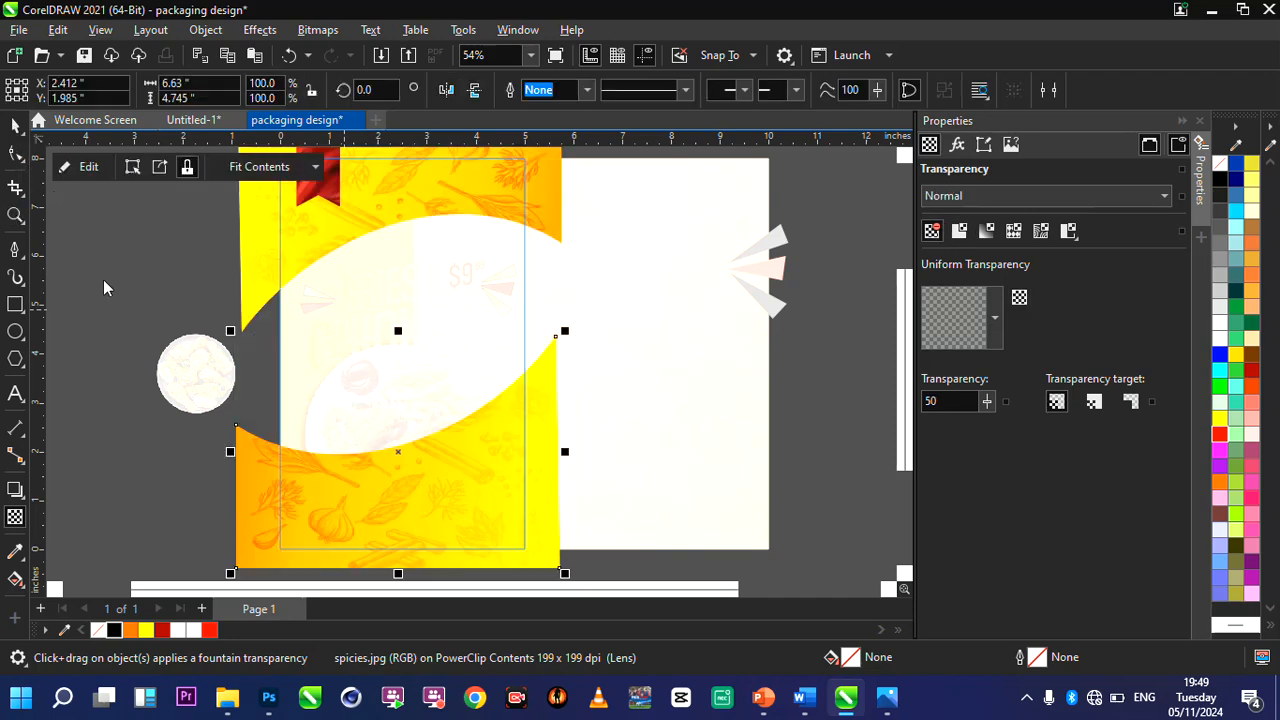
Finish editing the front panel's PowerClip contents and PowerClip the red-and-black triangle cluster inside the full-width background.
left_click(88, 166)
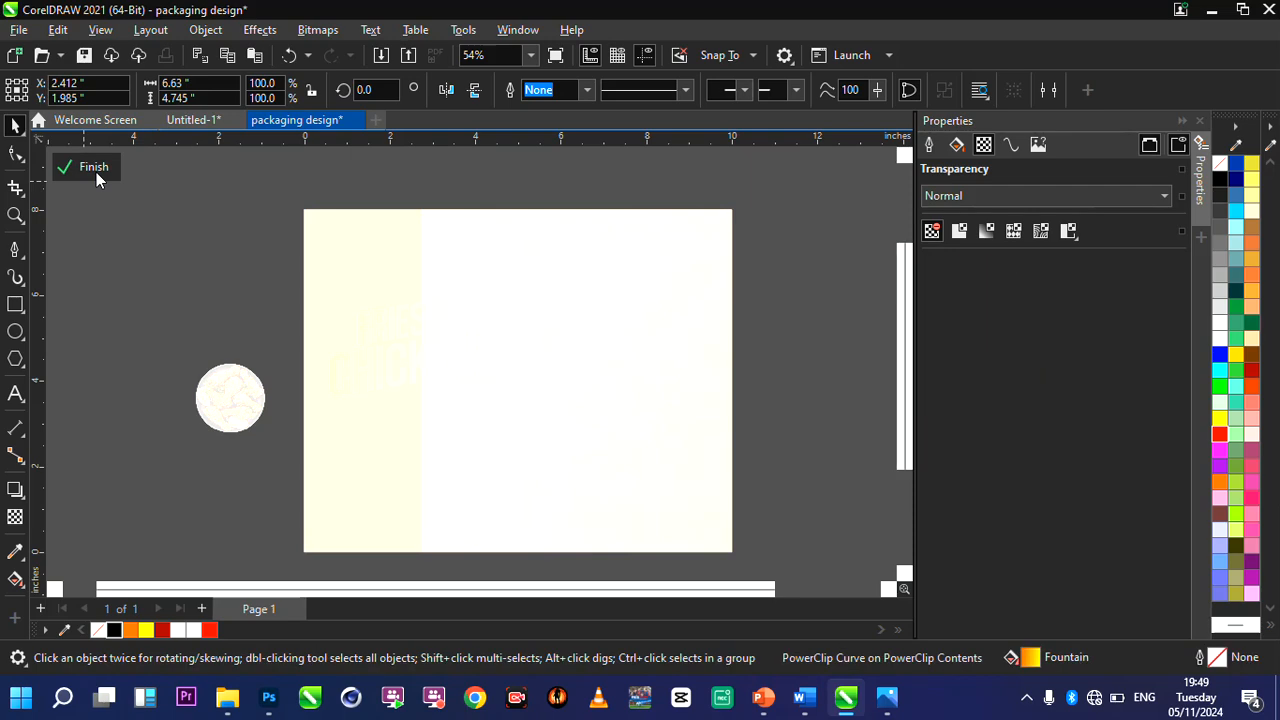
double_click(15, 215)
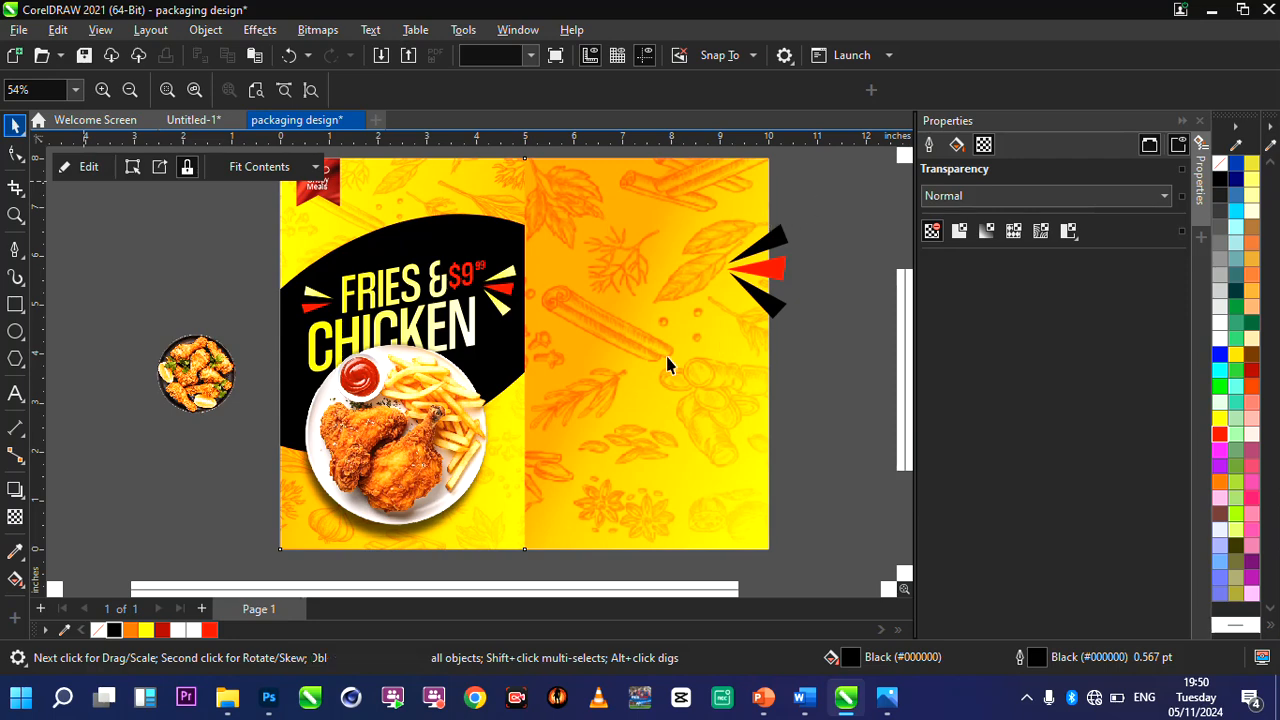
left_click(767, 270)
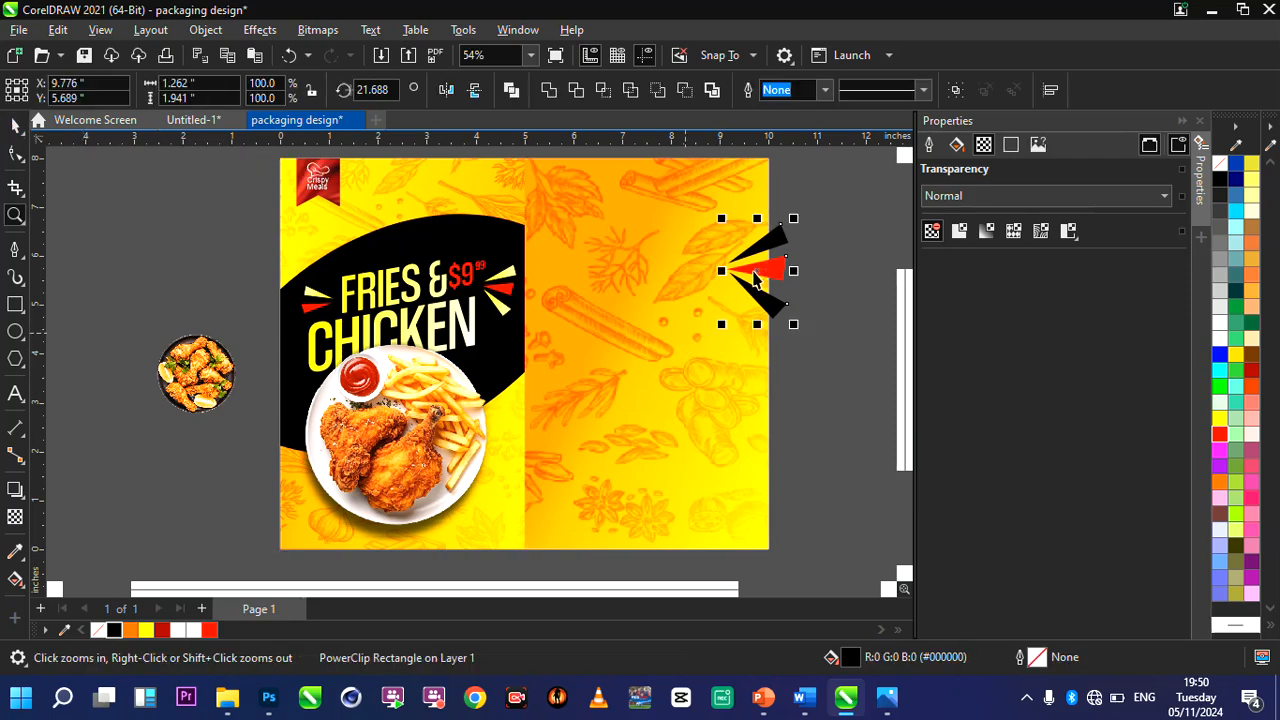
right_click(754, 270)
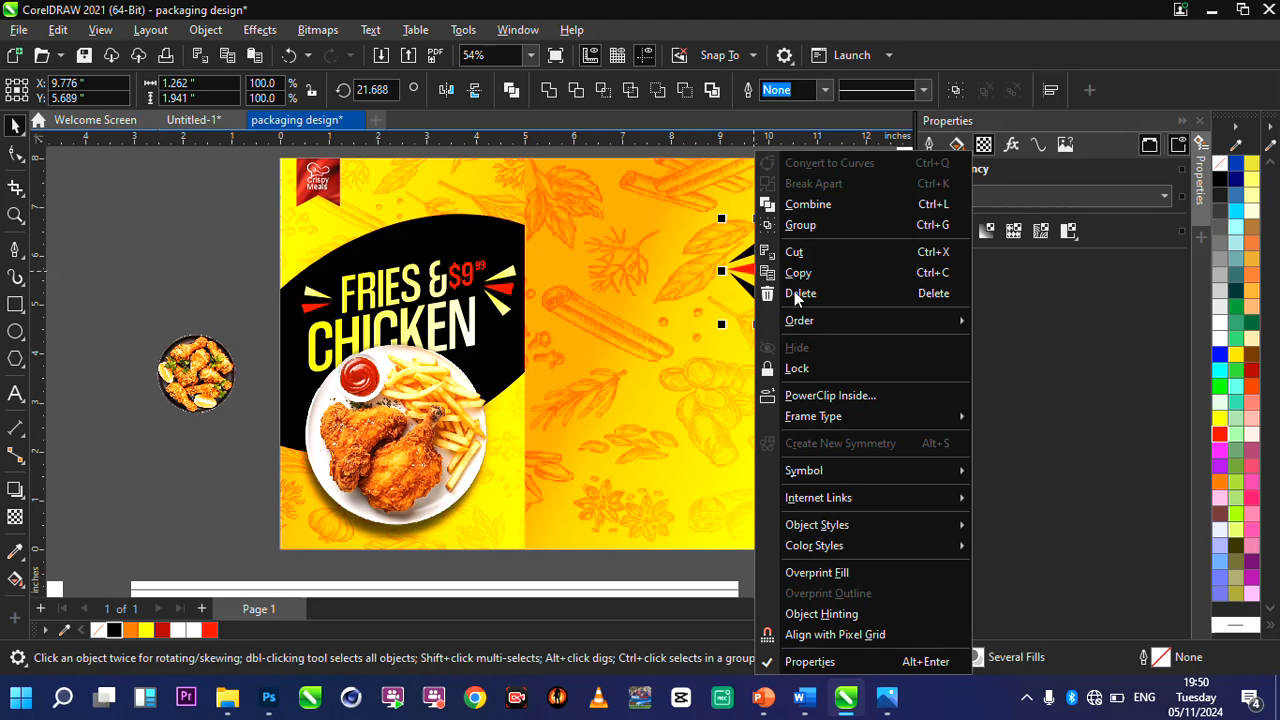
left_click(858, 397)
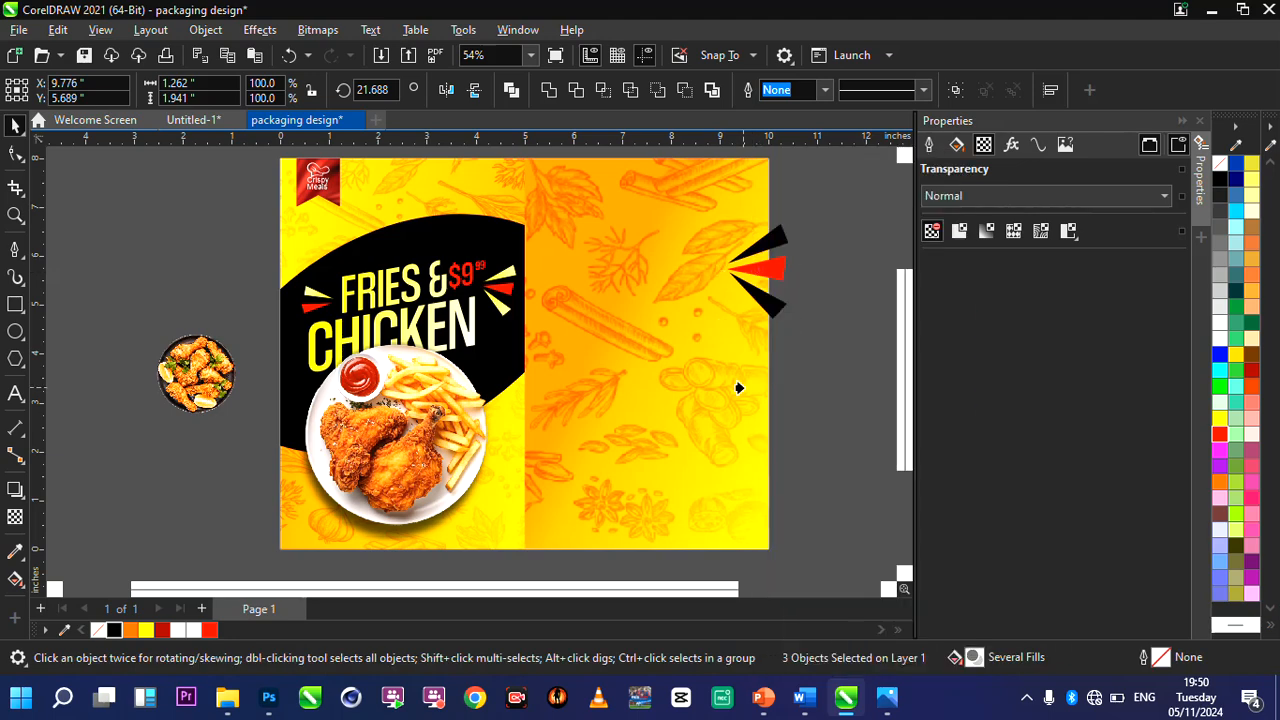
left_click(738, 388)
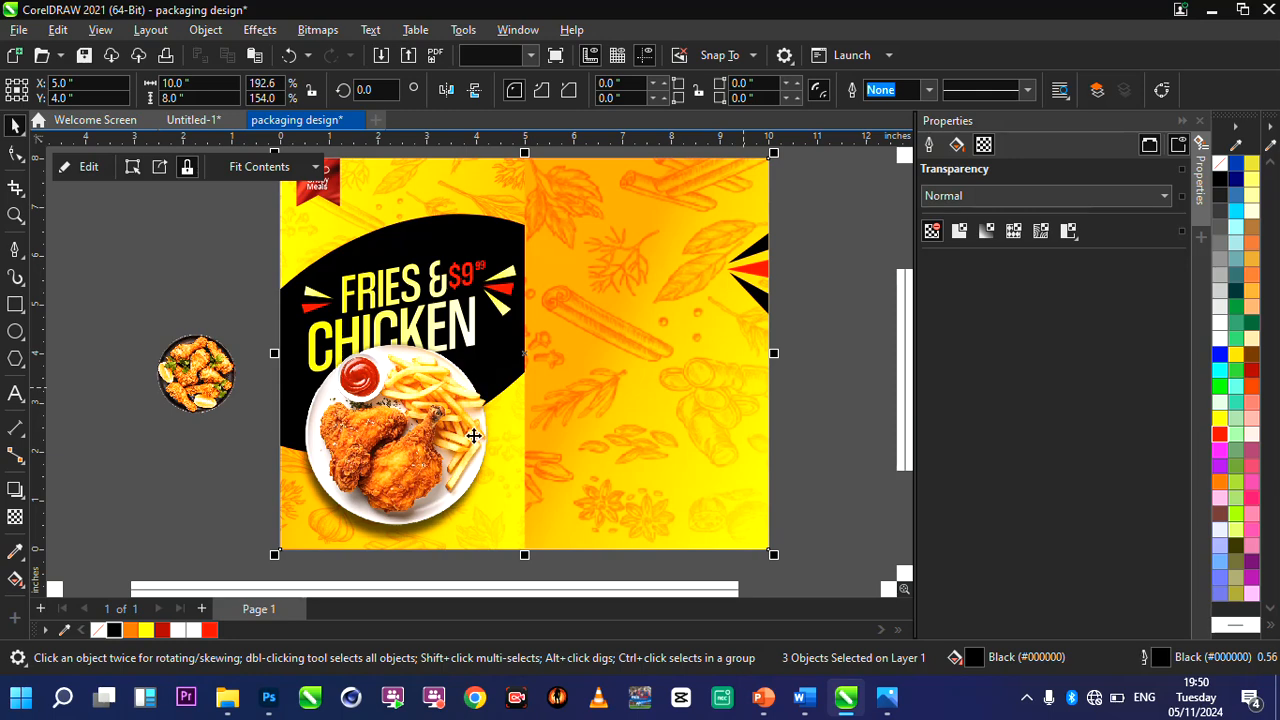
Draw a five-sided polygon about 2.13 × 2.03 inches and move it onto the spice panel beside the chicken plate.
scroll(473, 435, "up", 1)
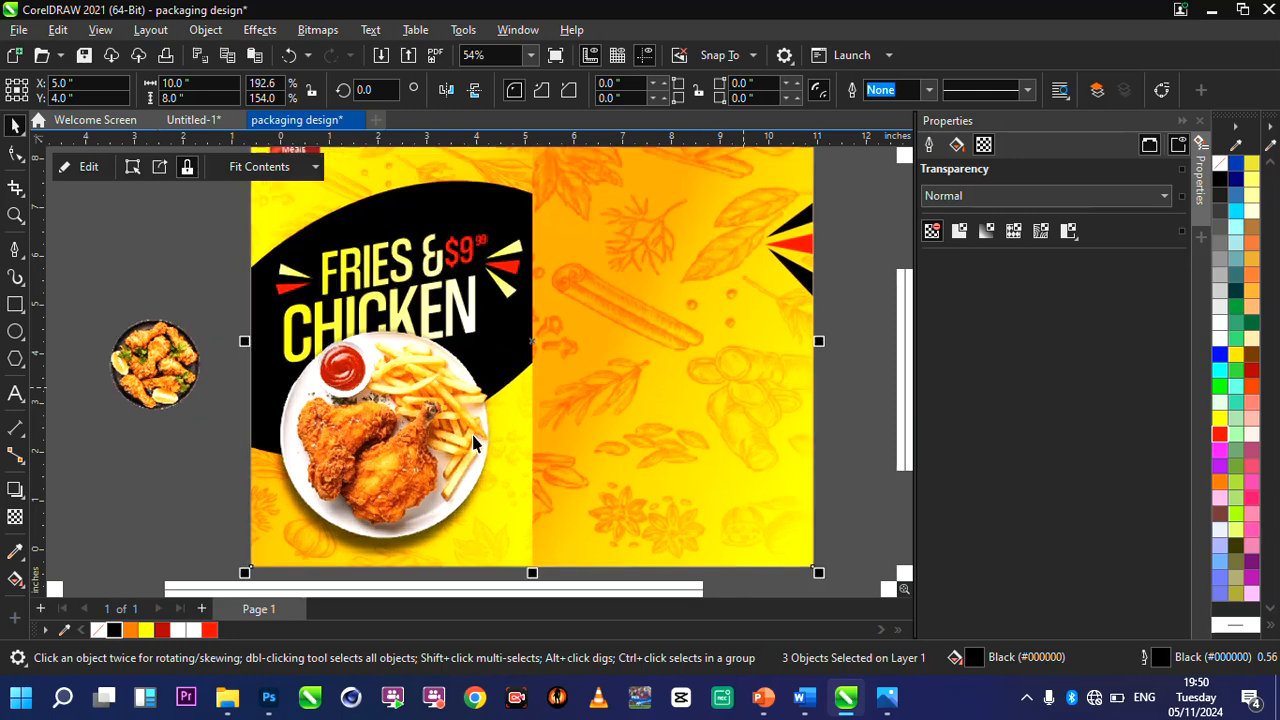
left_click(15, 331)
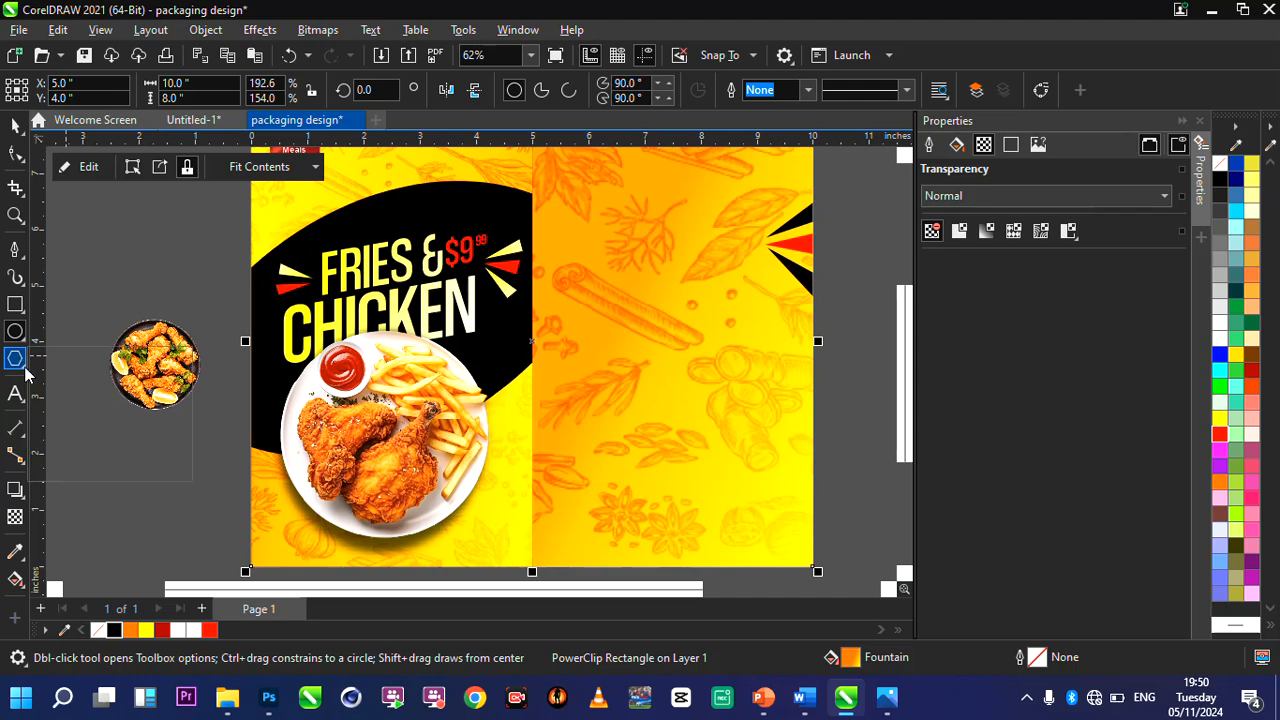
left_click(23, 366)
left_click(78, 364)
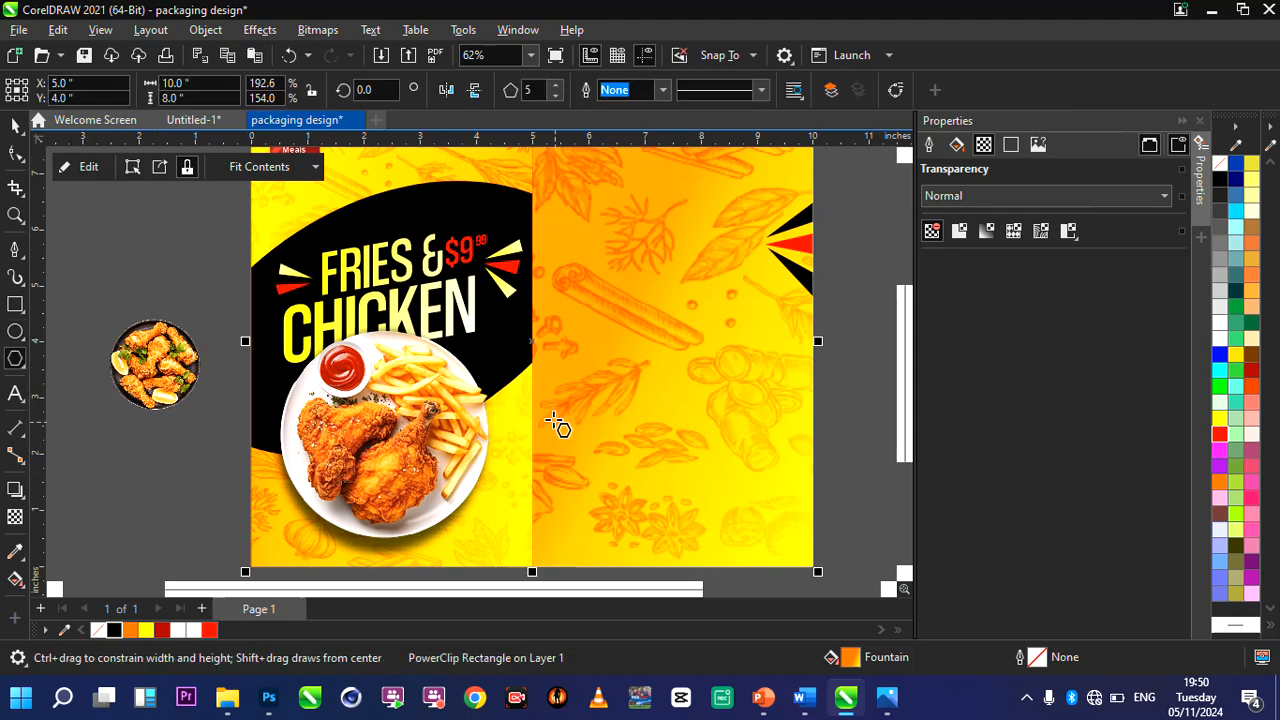
left_click_drag(551, 417, 590, 456)
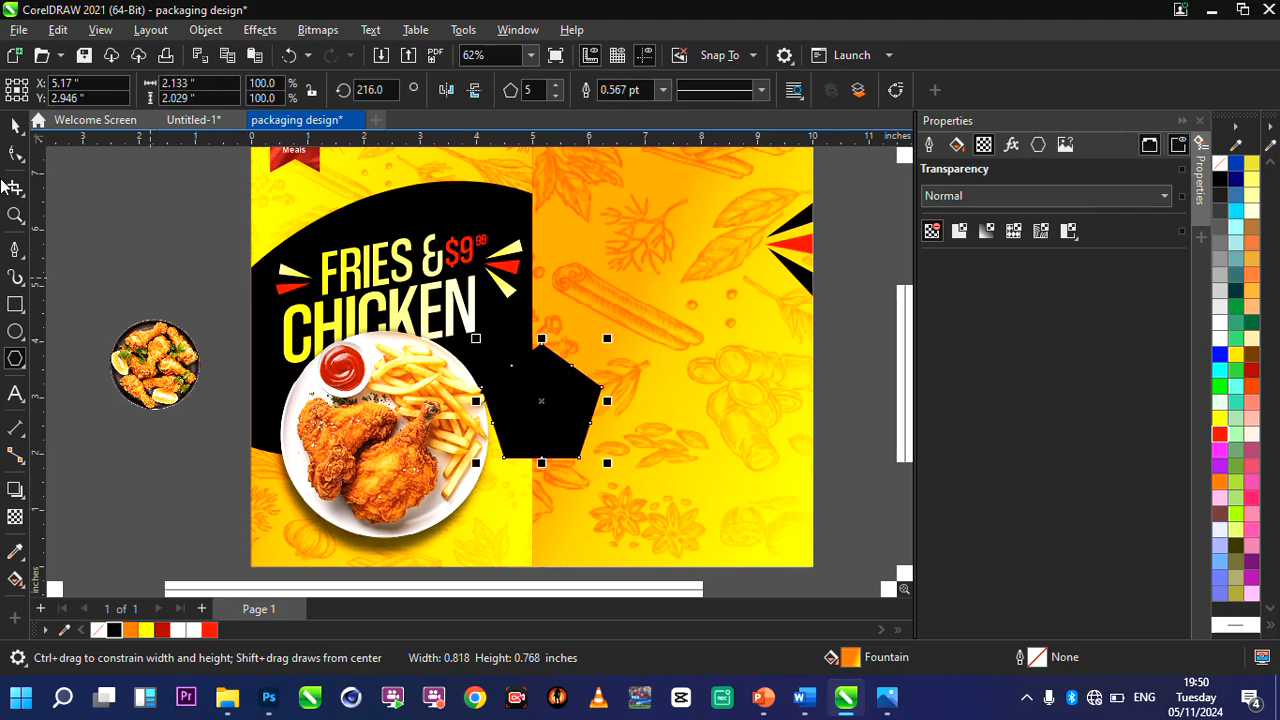
left_click(18, 125)
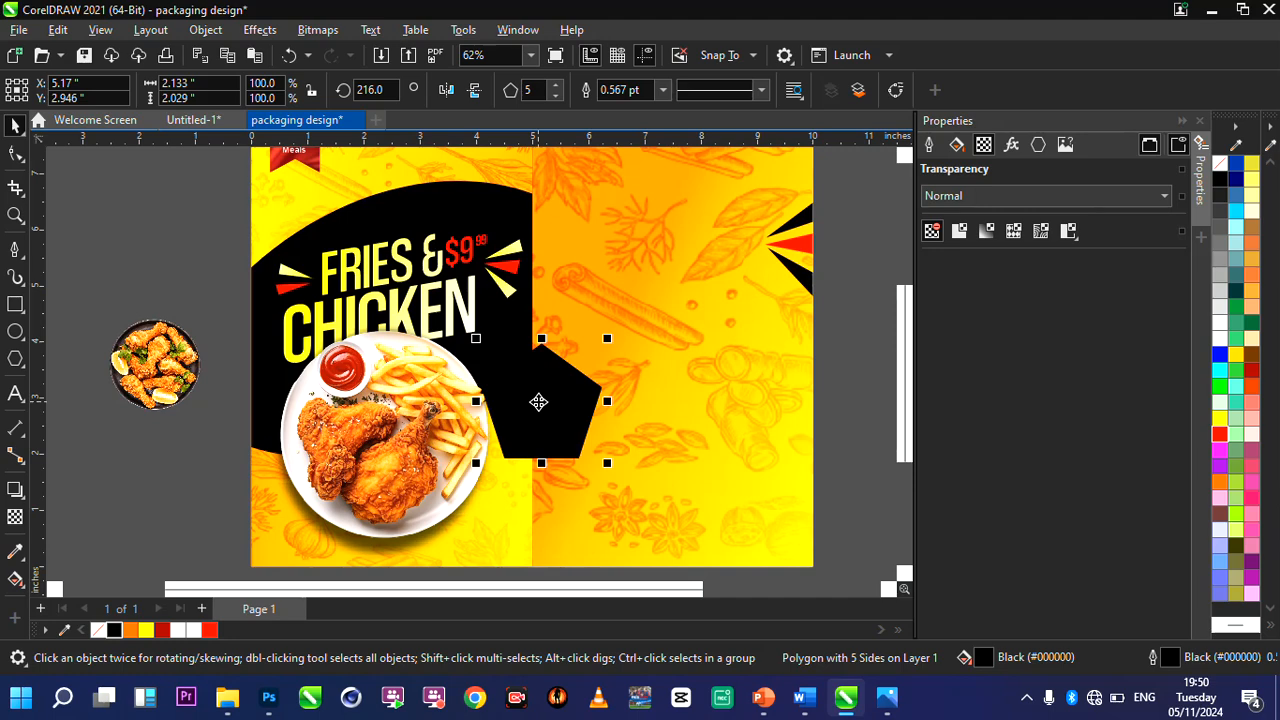
left_click_drag(538, 400, 627, 407)
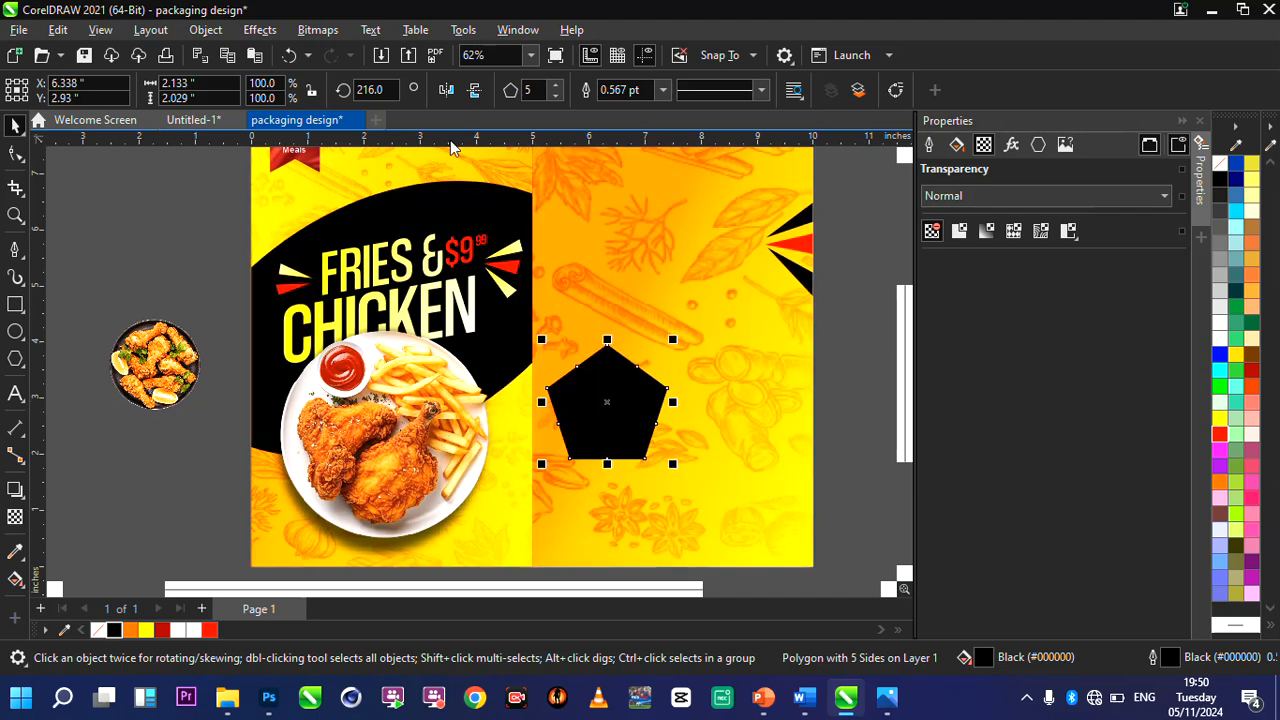
Set the polygon to 35 sides and pull its inner nodes toward the centre to form a spiky starburst.
left_click(532, 91)
key("Return")
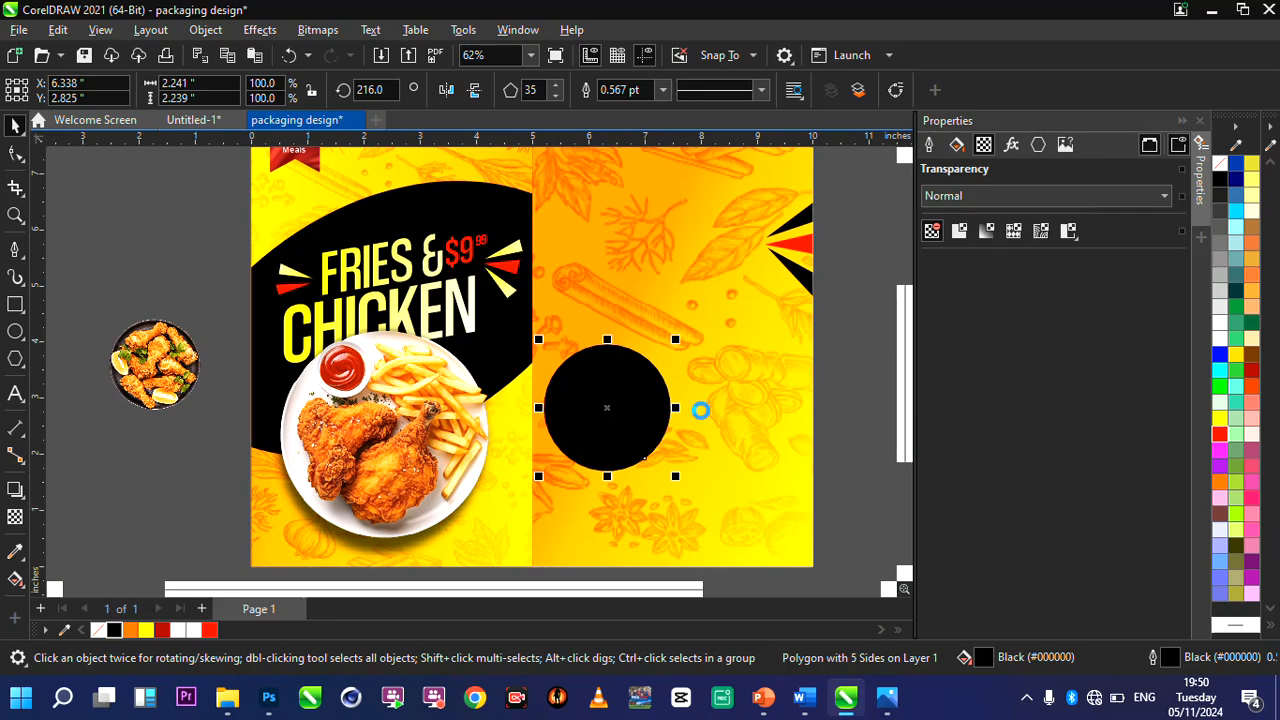
scroll(700, 410, "up", 5)
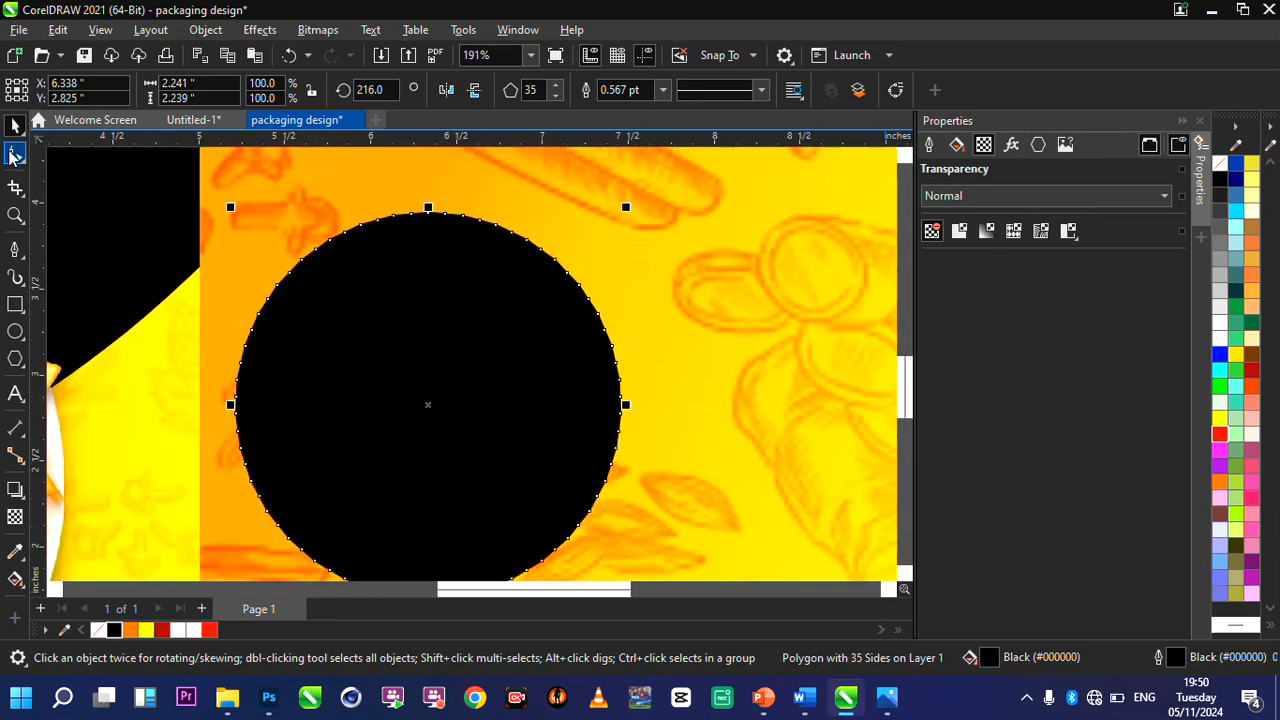
left_click(14, 154)
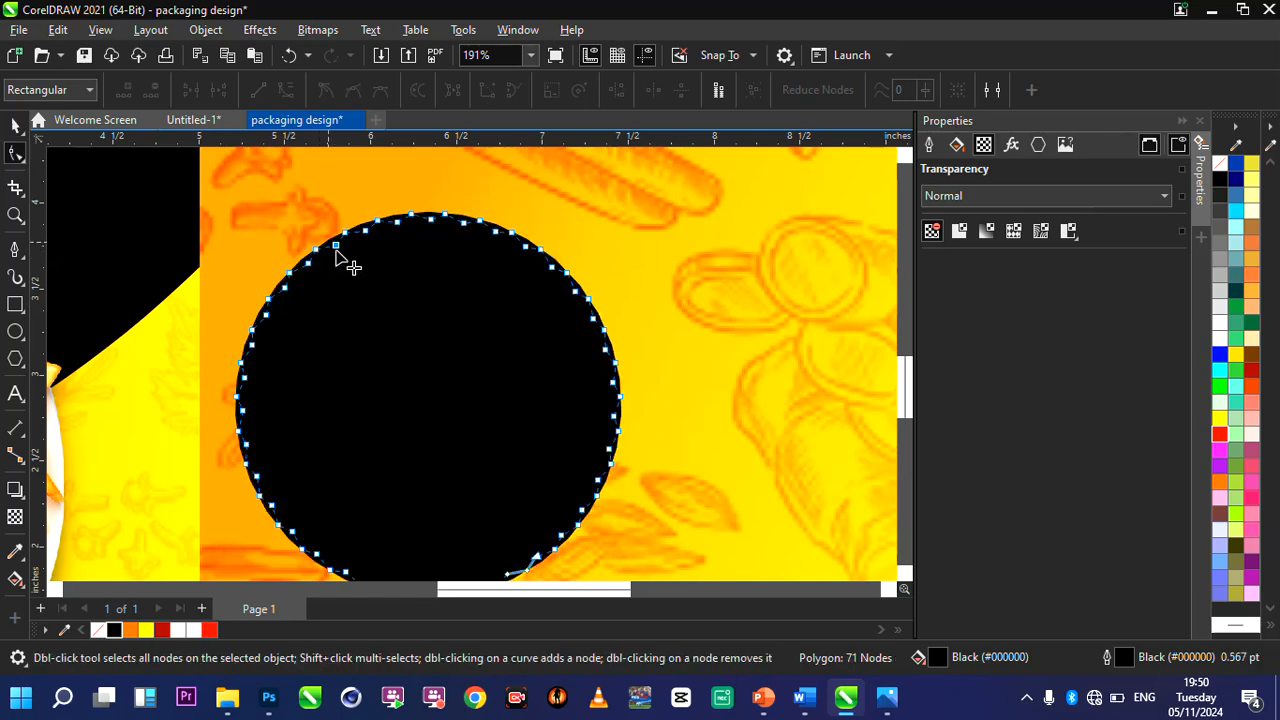
left_click_drag(337, 252, 352, 279)
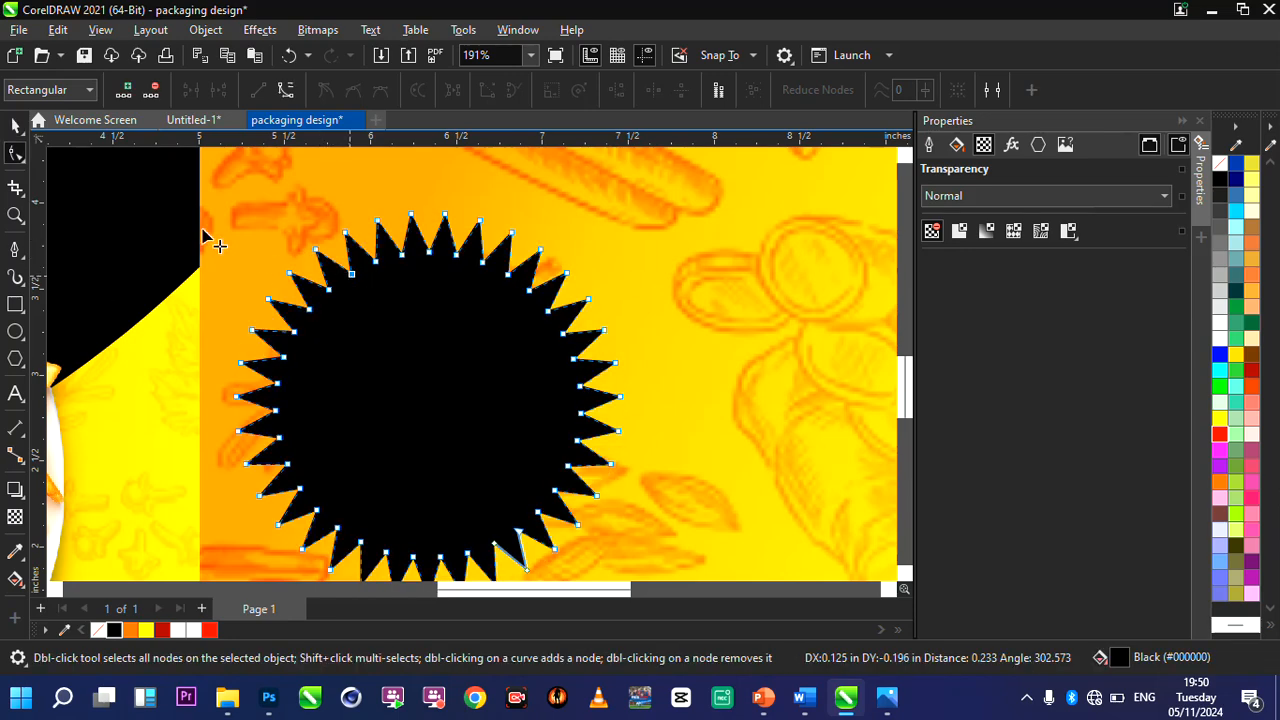
Give the starburst a horizontal black-to-red linear fountain fill and set its outline to None.
left_click(15, 578)
left_click_drag(220, 378, 621, 396)
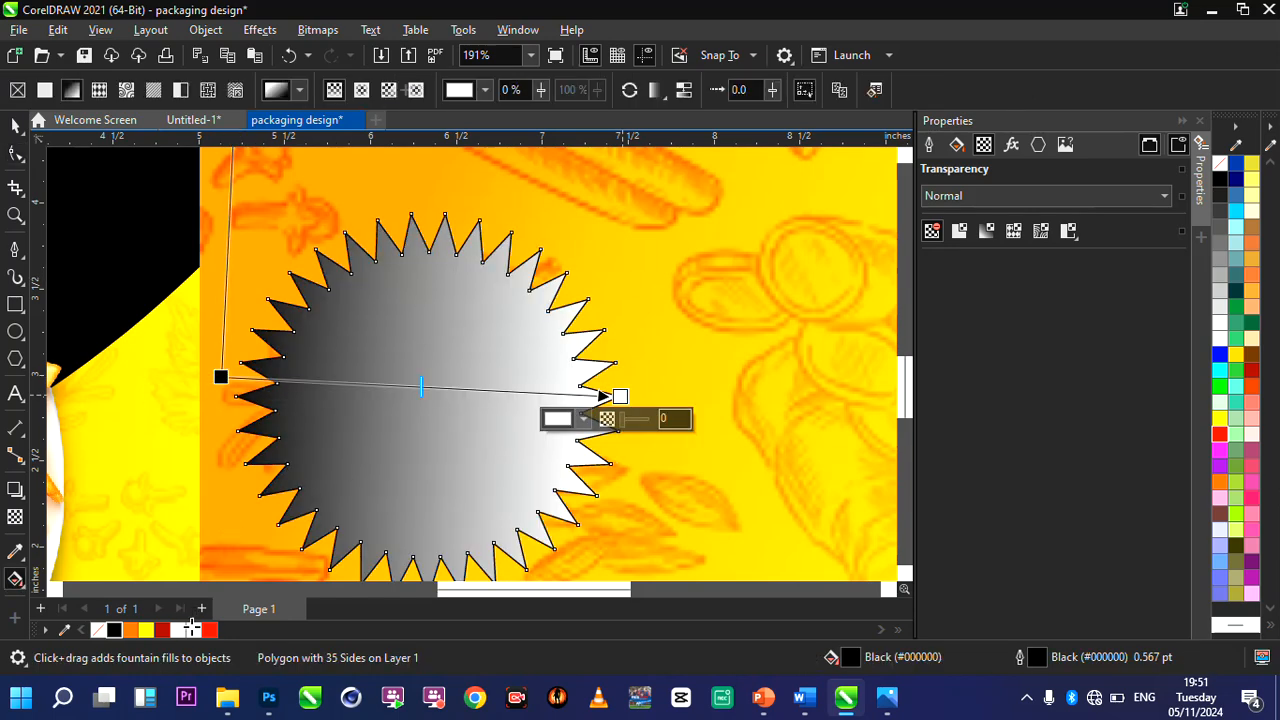
left_click(210, 630)
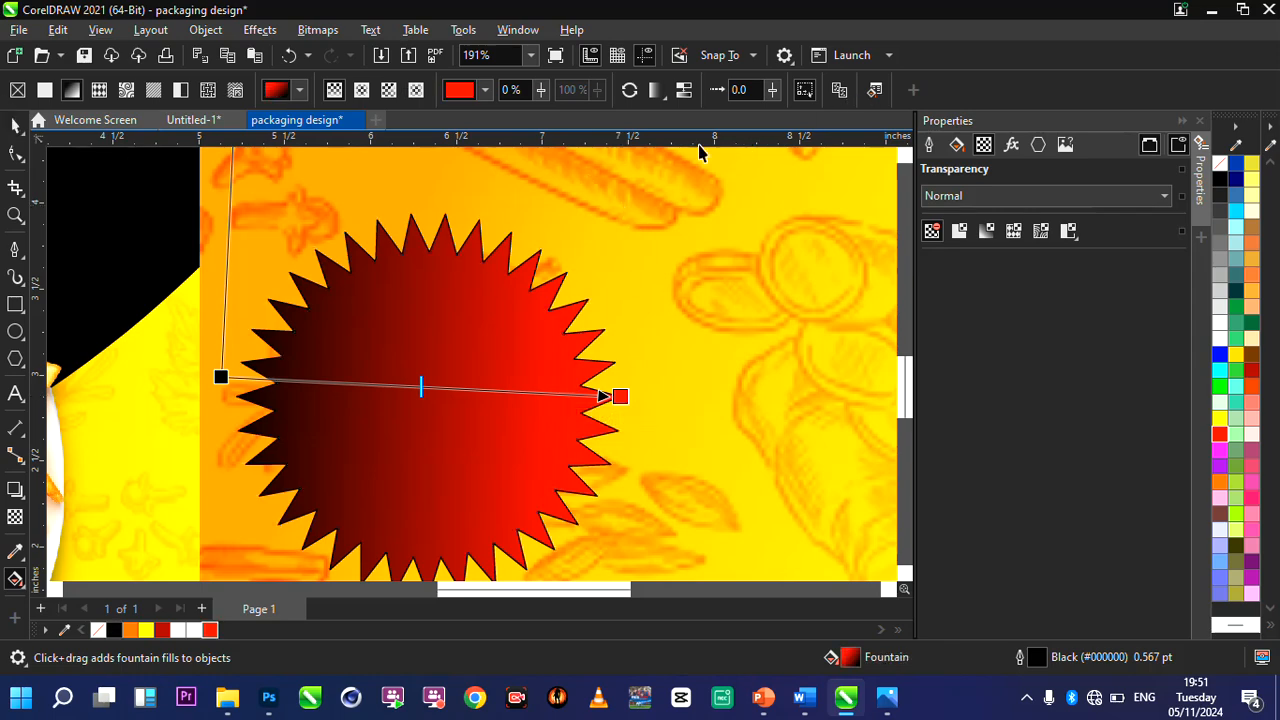
key("space")
left_click(662, 90)
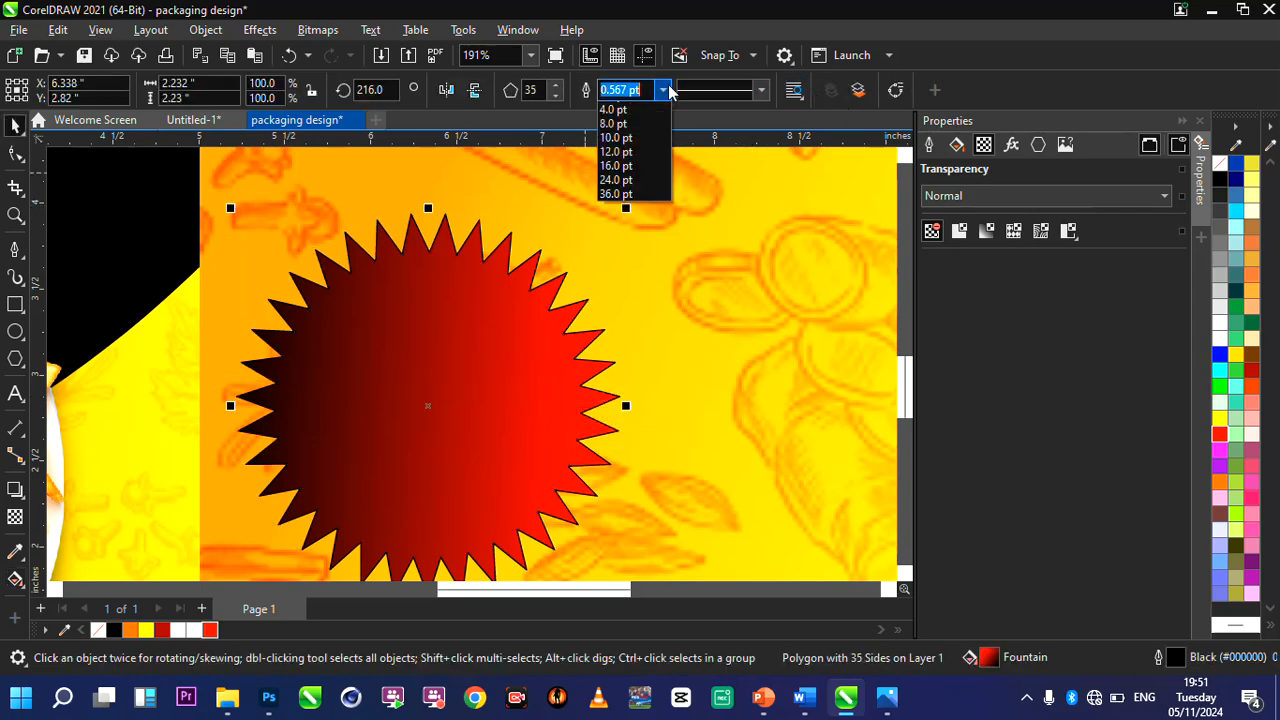
left_click(612, 106)
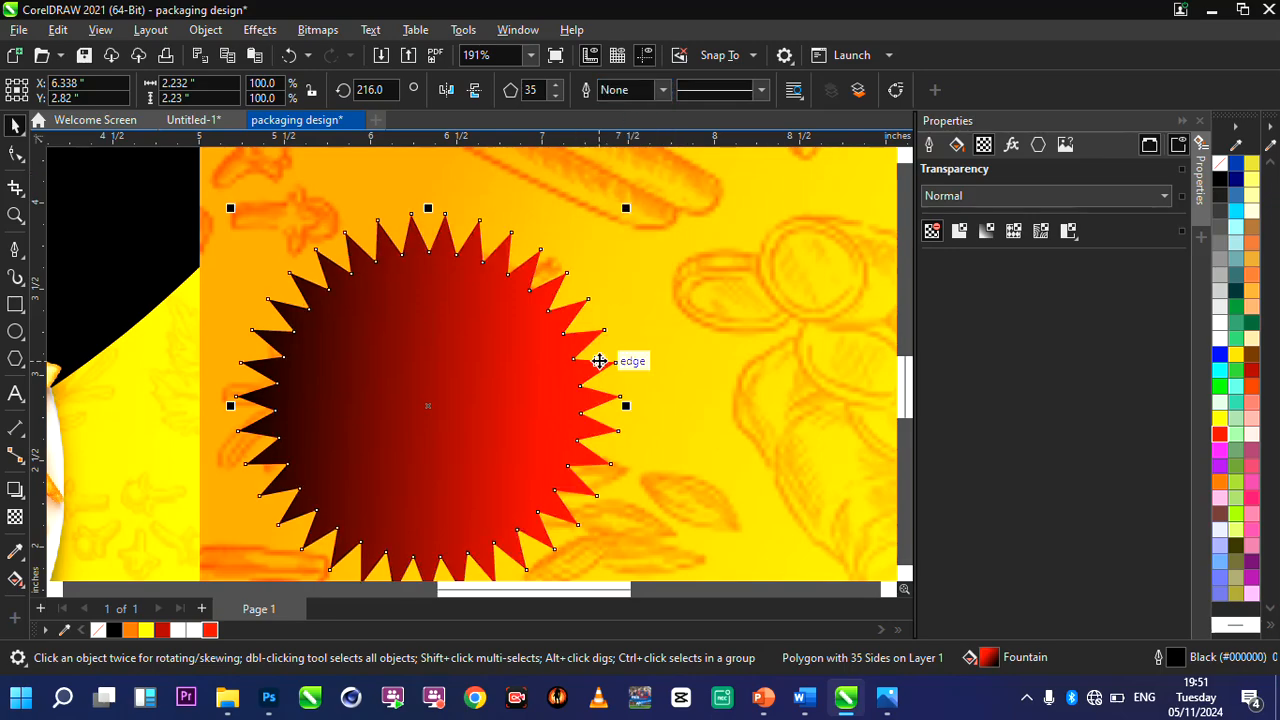
Move the starburst onto the chicken plate's edge on the front panel and scale it down to about 0.79 inch across.
scroll(600, 334, "down", 5)
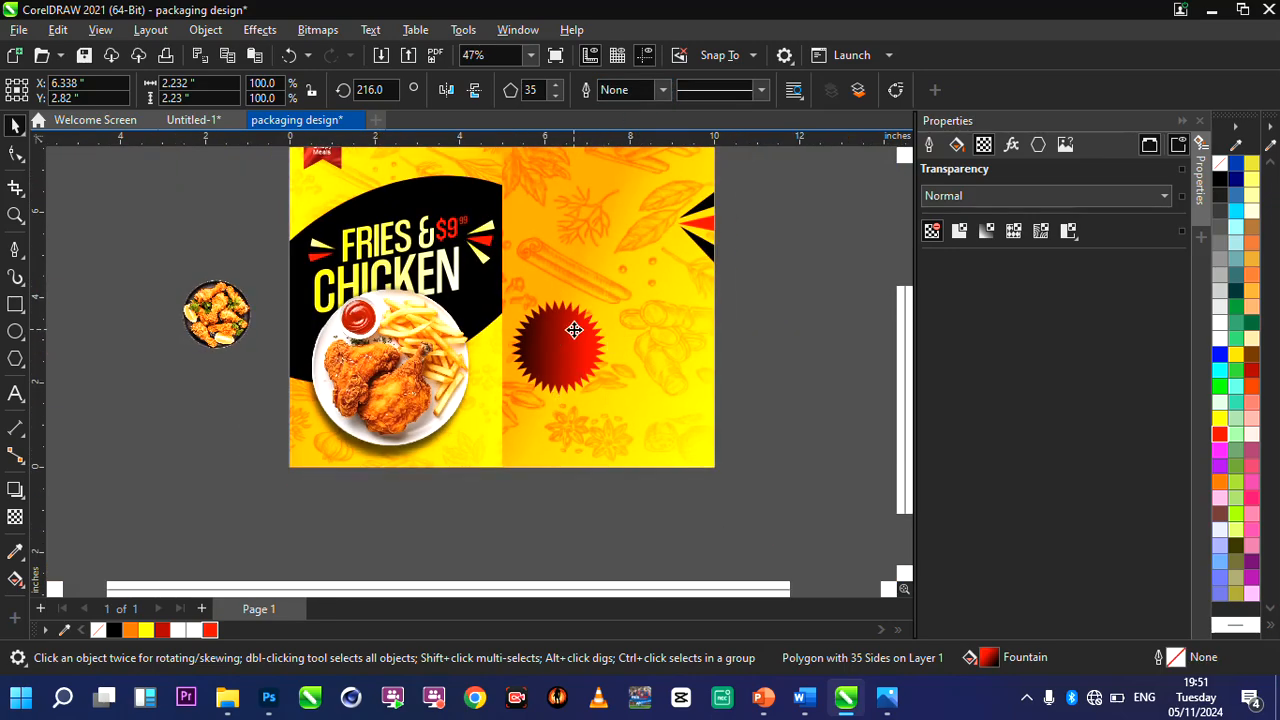
left_click_drag(574, 330, 526, 330)
scroll(463, 377, "up", 4)
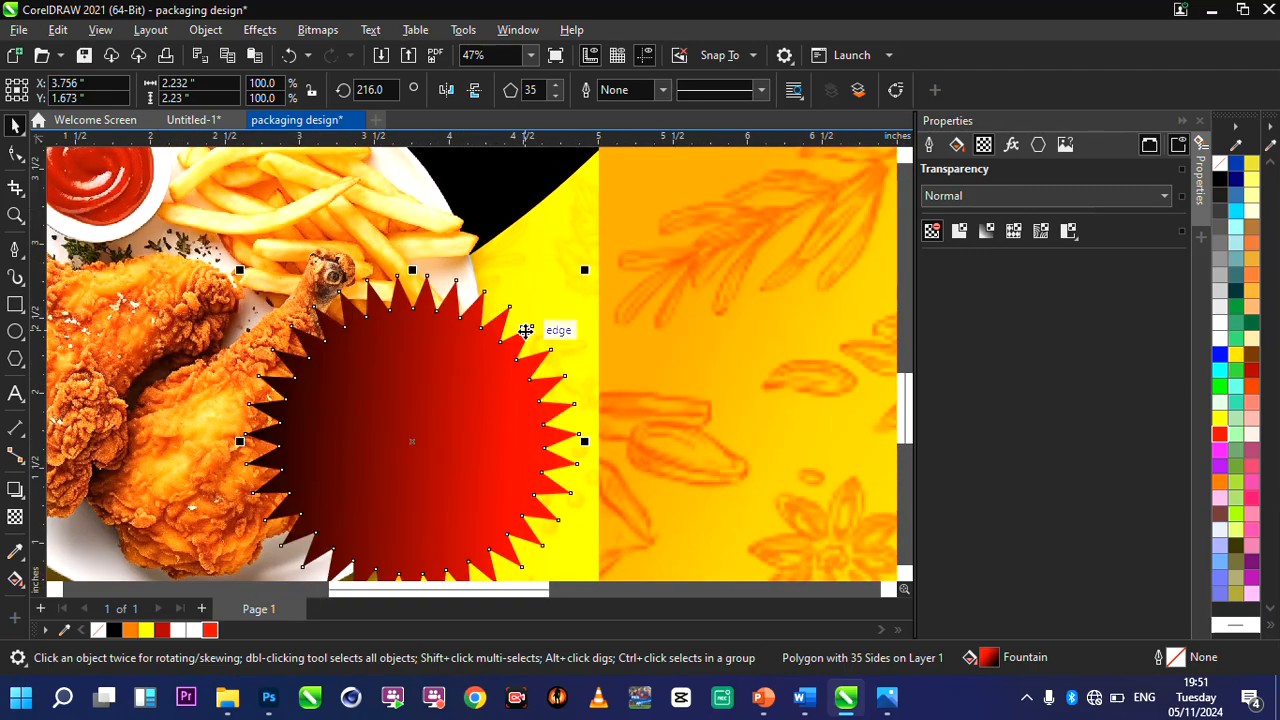
left_click_drag(588, 268, 408, 350)
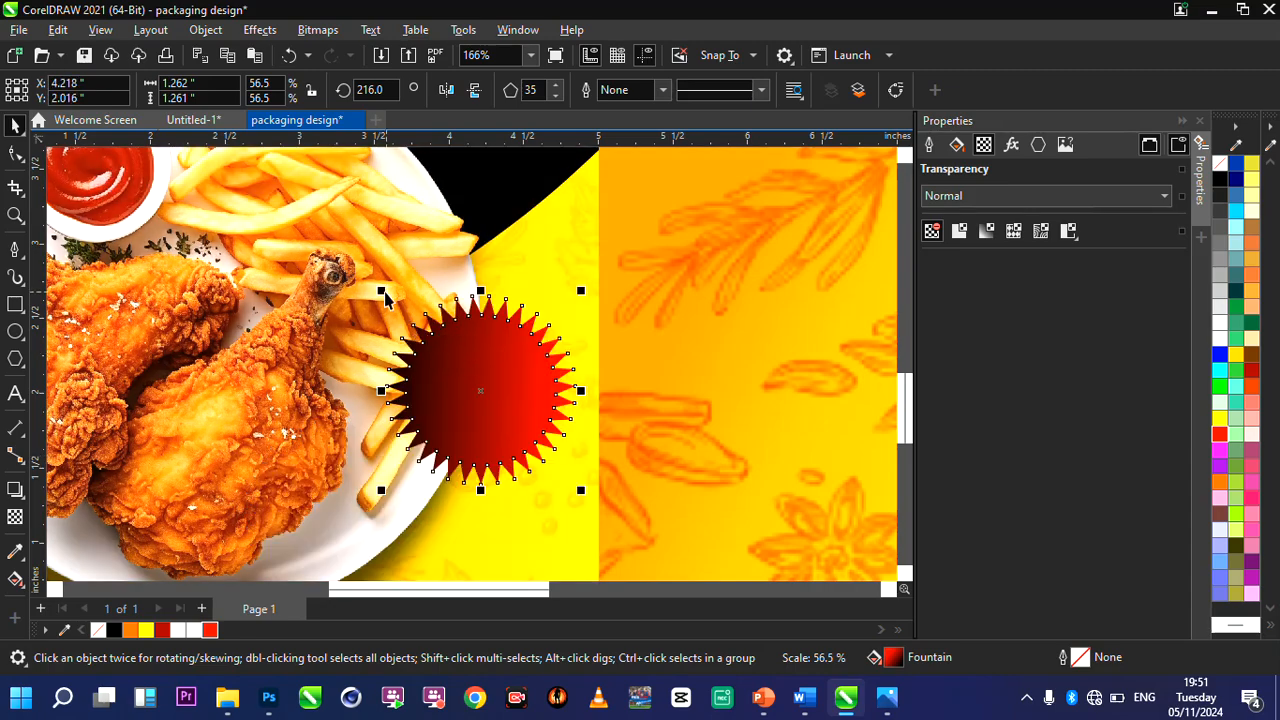
left_click_drag(385, 297, 452, 325)
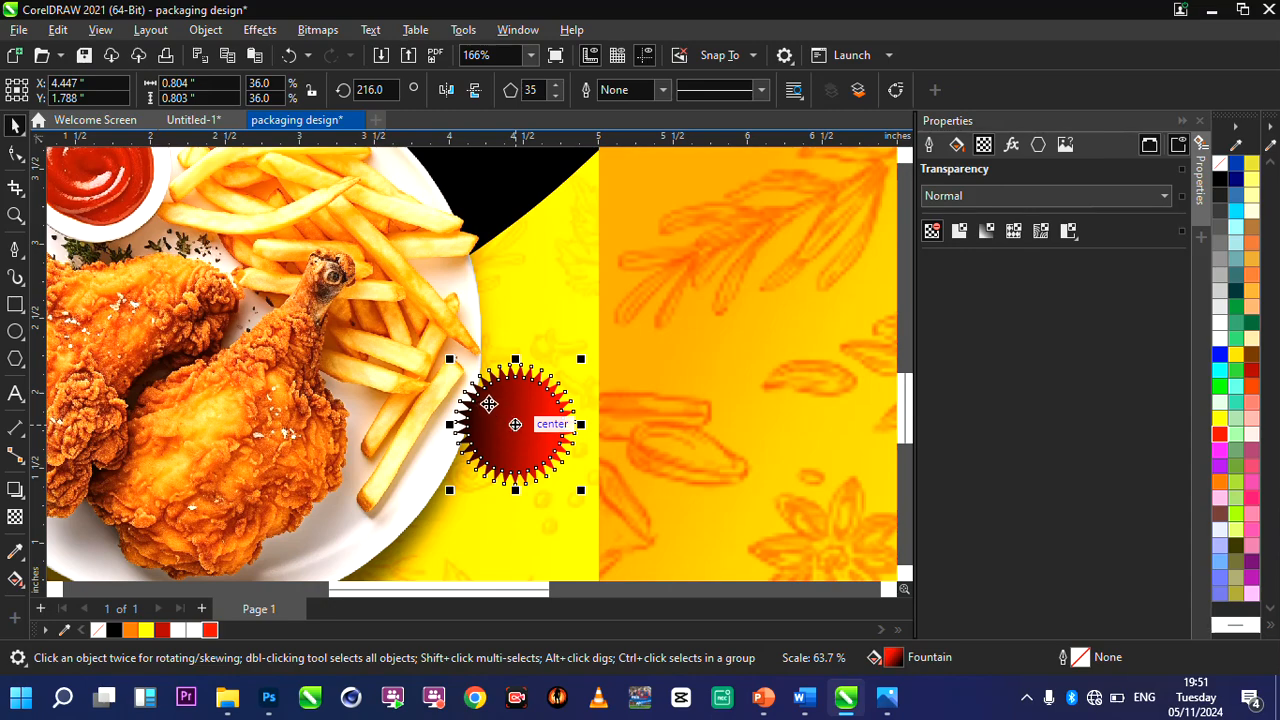
left_click_drag(489, 404, 453, 355)
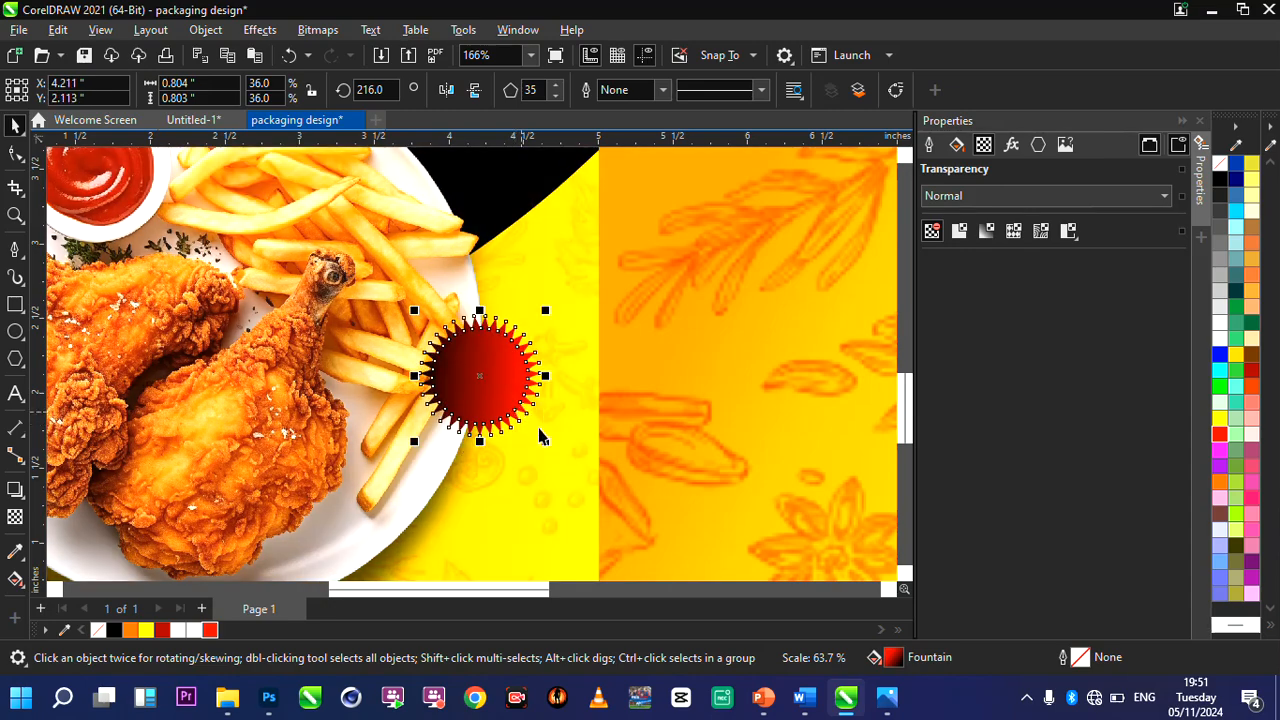
left_click_drag(531, 435, 512, 415)
scroll(474, 375, "down", 4)
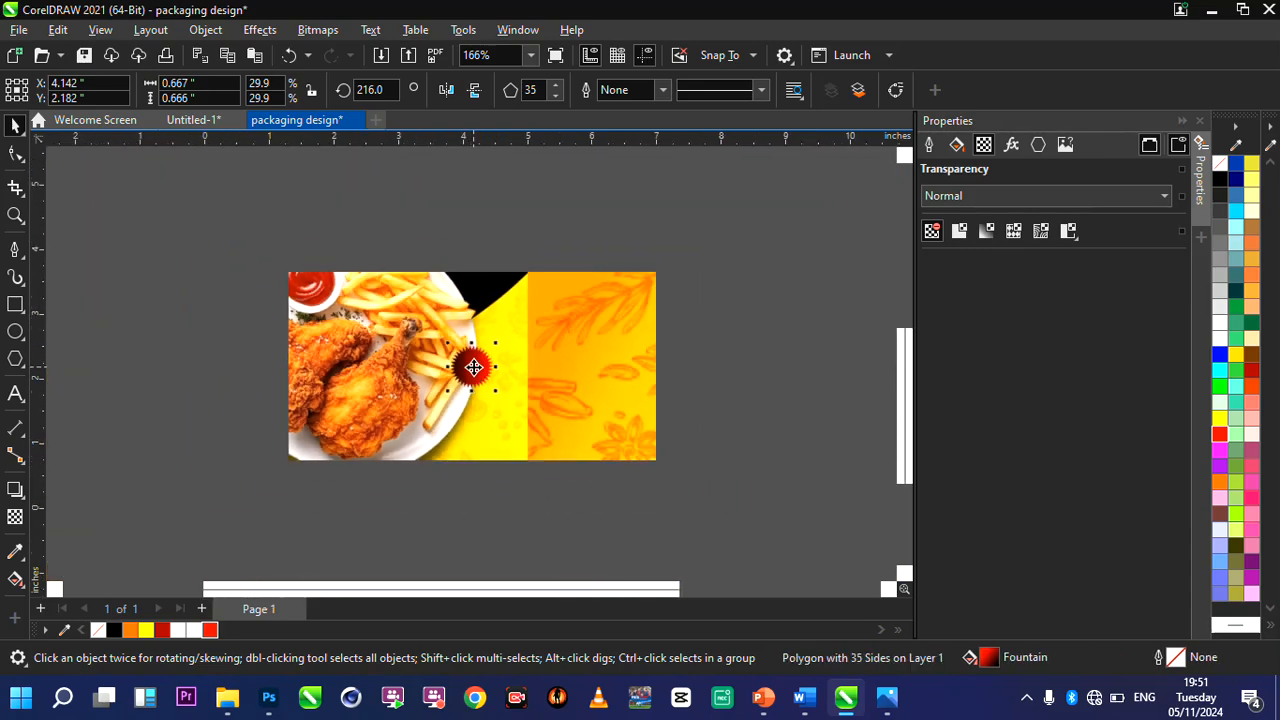
scroll(472, 368, "up", 2)
scroll(480, 291, "up", 3)
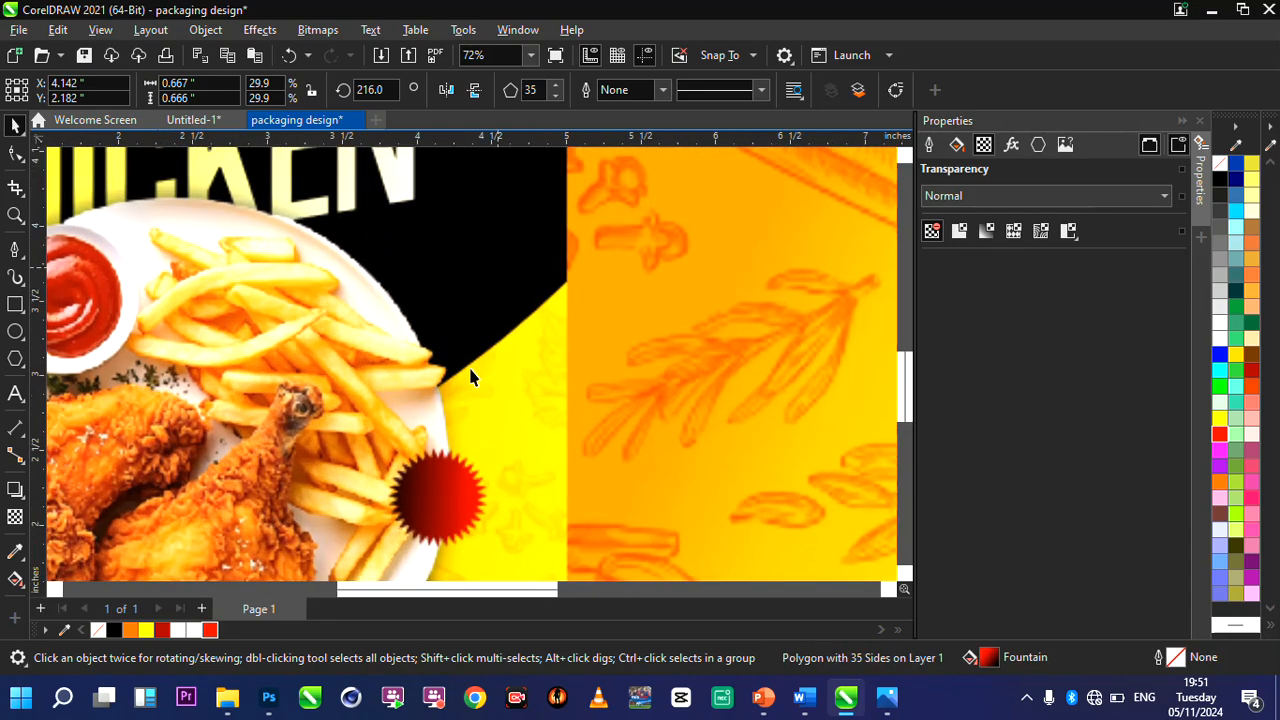
left_click_drag(450, 447, 516, 372)
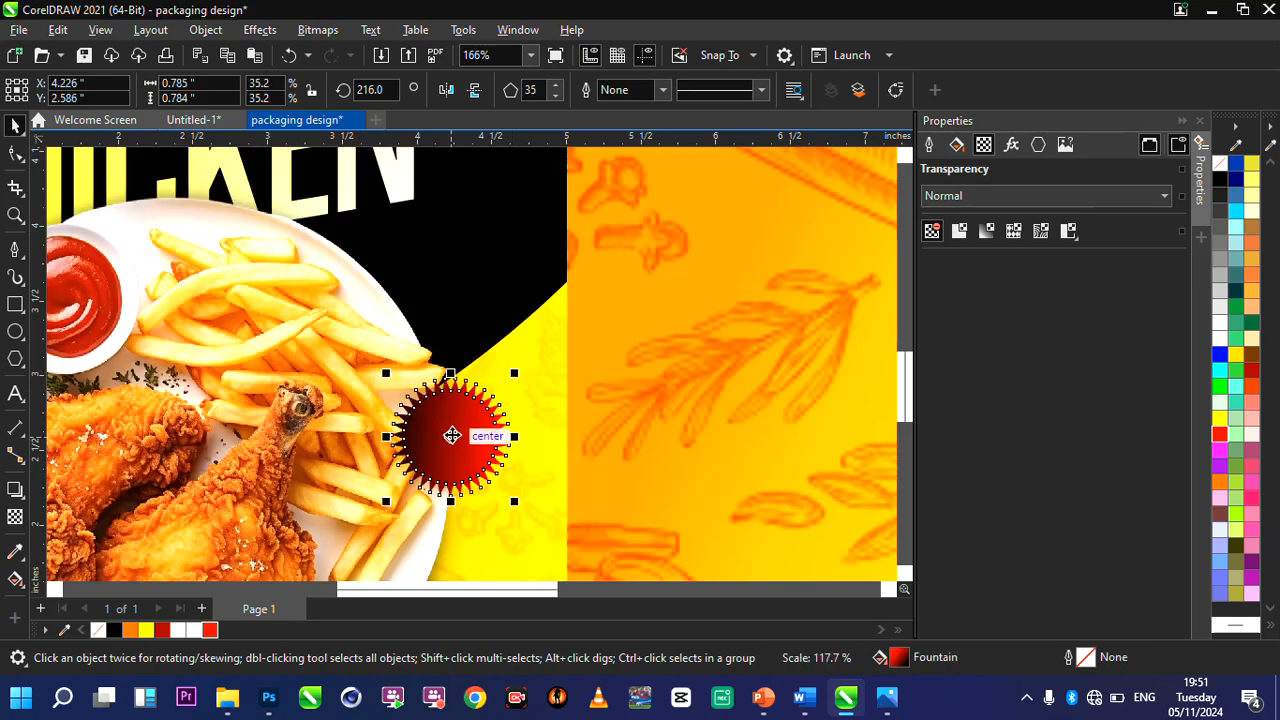
left_click_drag(451, 437, 462, 433)
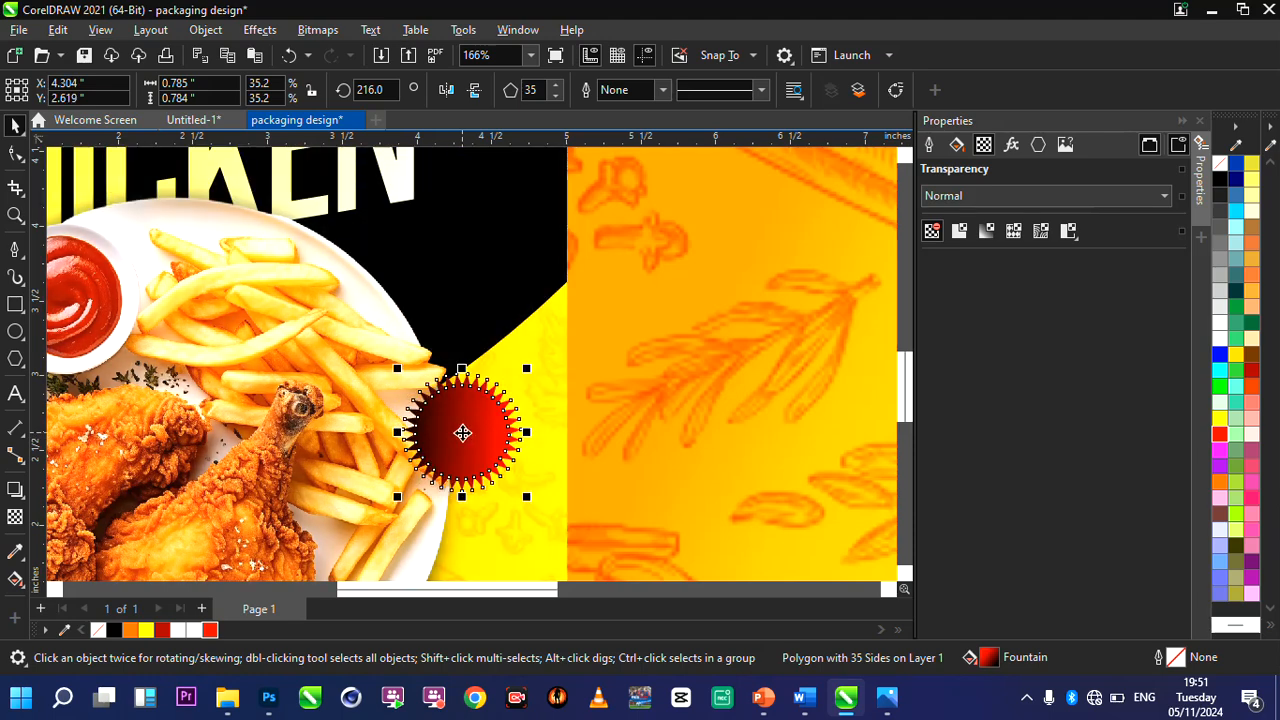
Add the two-line text LICKY LICKY over the starburst.
left_click(15, 393)
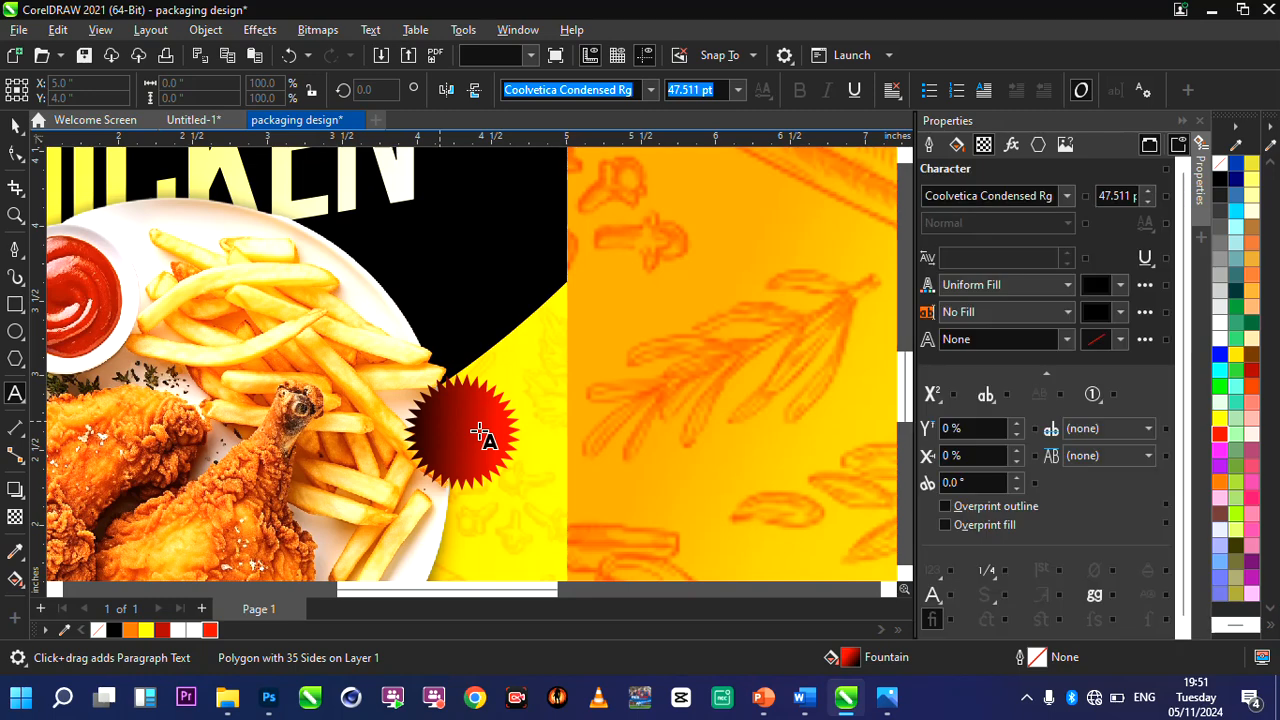
type("LICKY")
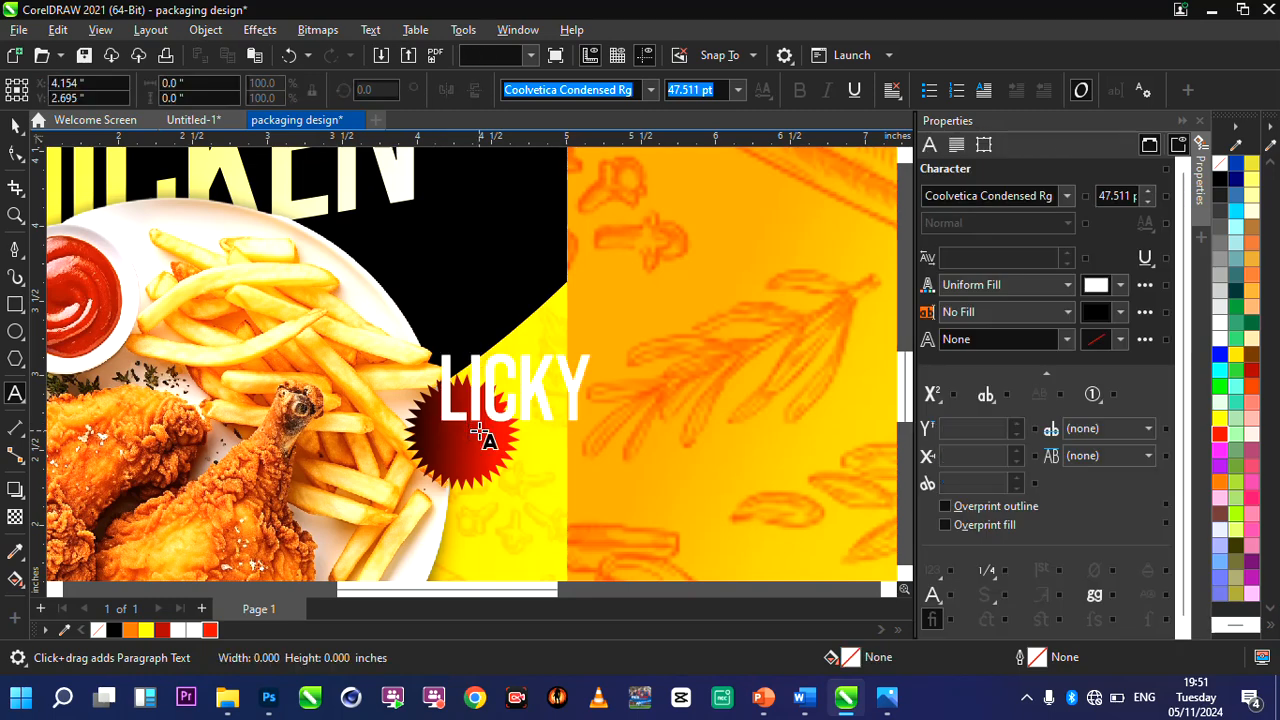
key("Return")
type("LI")
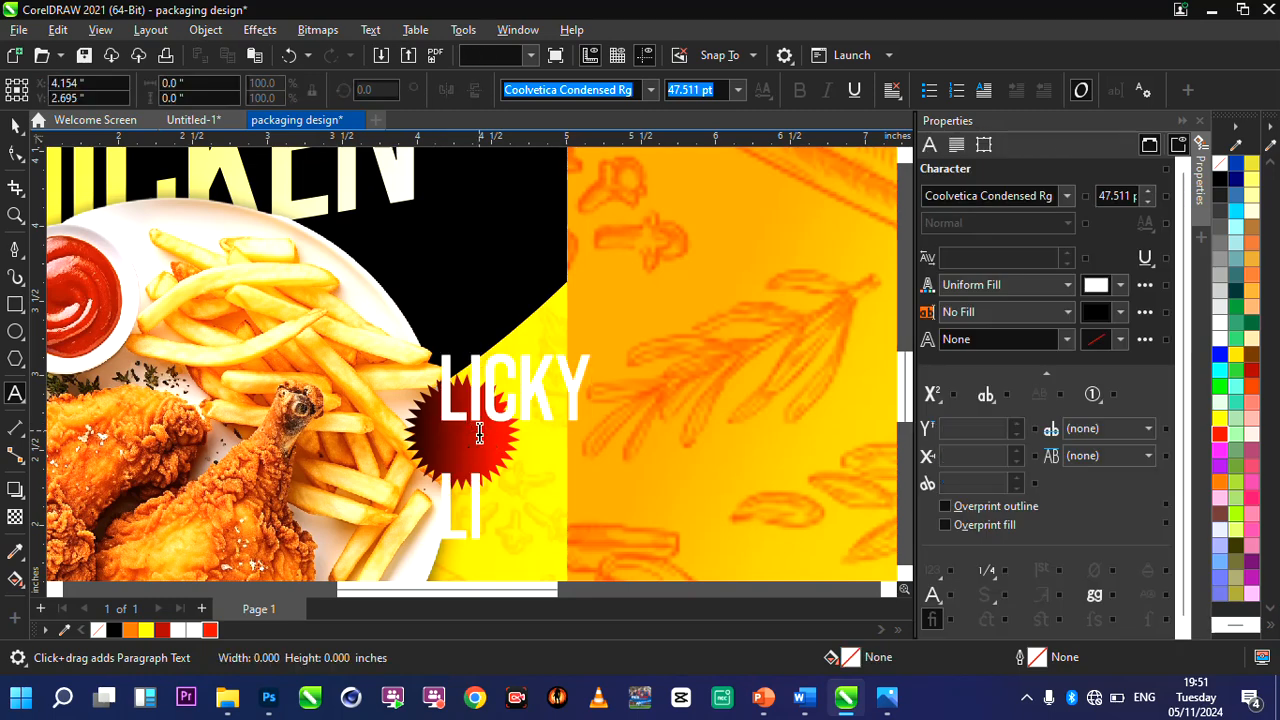
type("CKY")
Change the font of the whole LICKY LICKY text to Chela One.
key("ctrl+a")
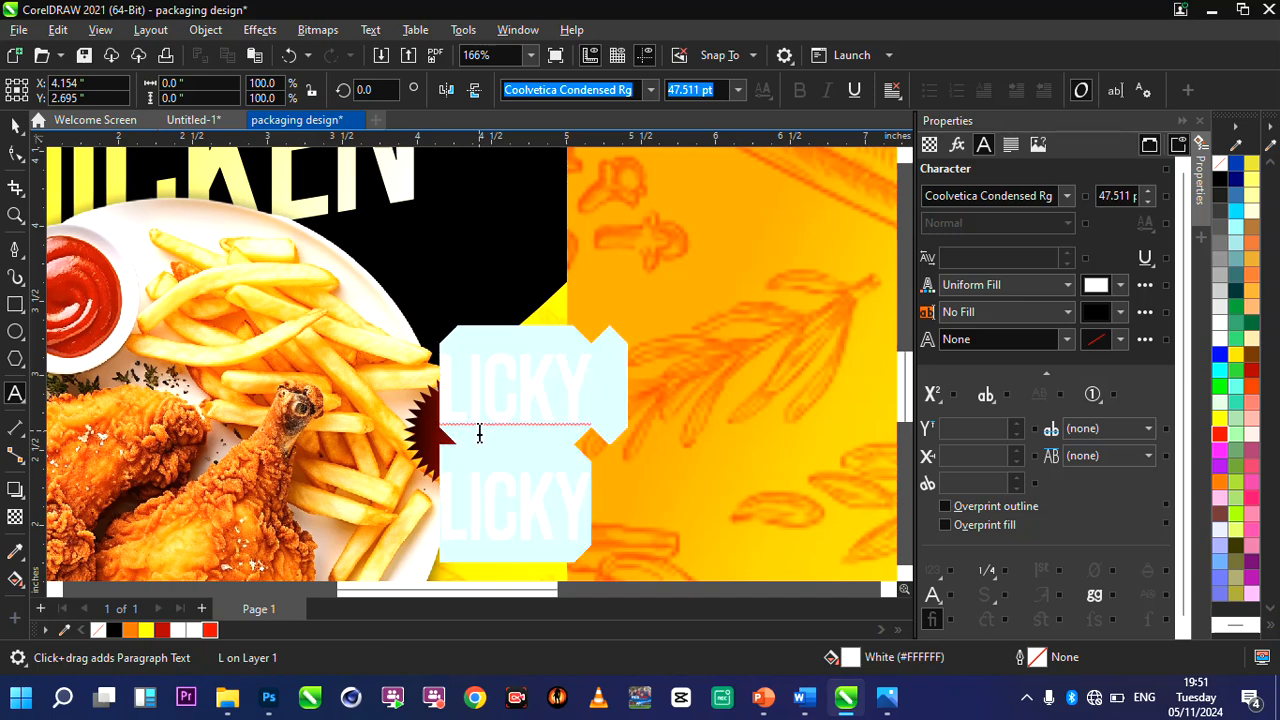
left_click(651, 90)
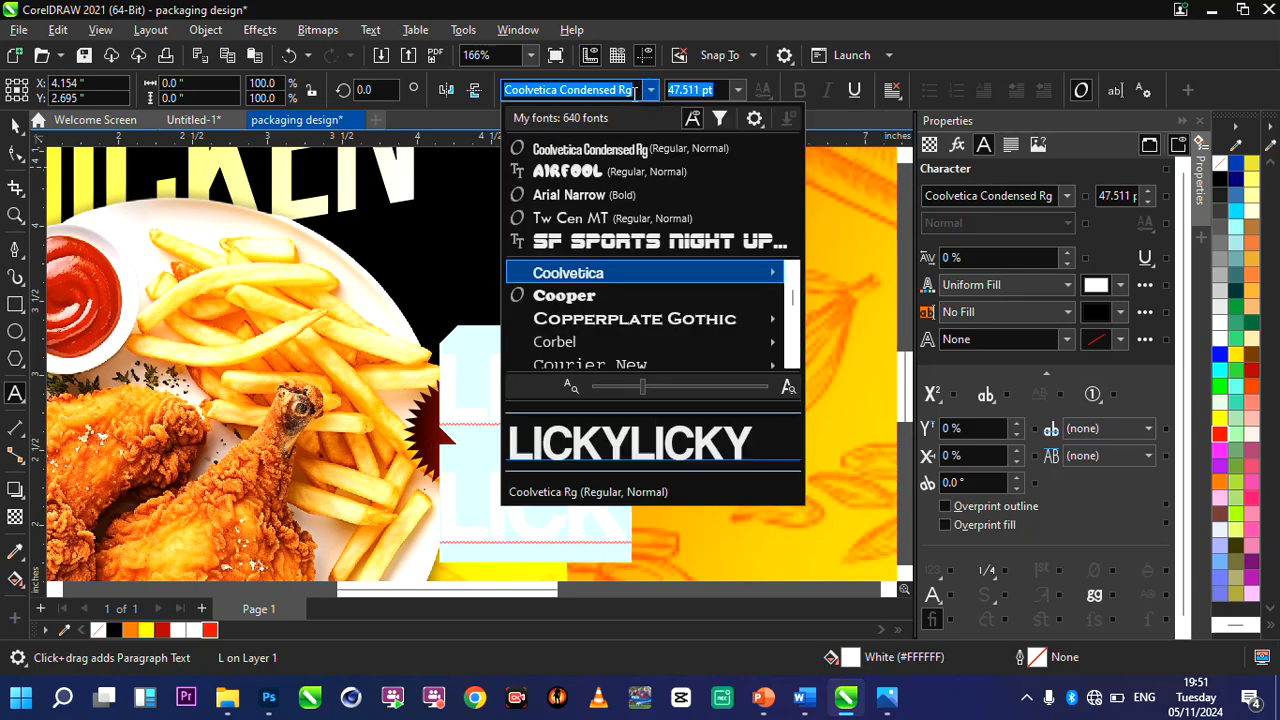
left_click(634, 94)
key("ctrl+a")
type("C")
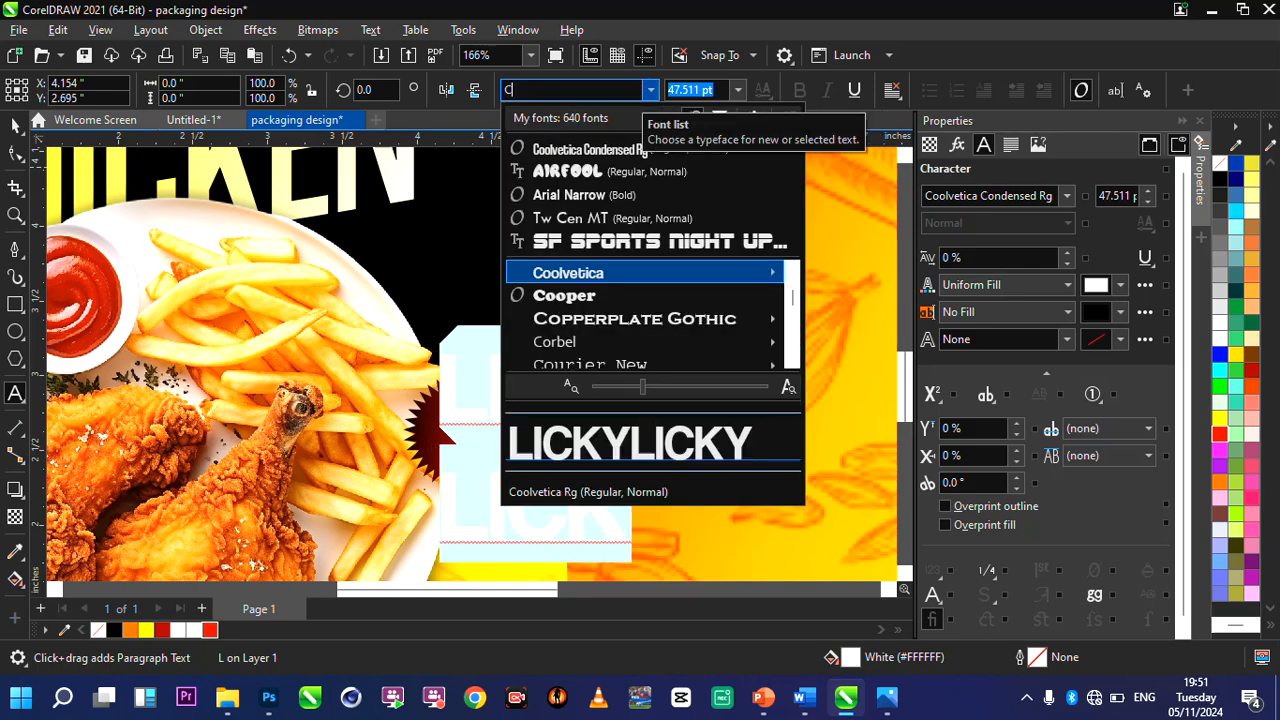
type("HELA")
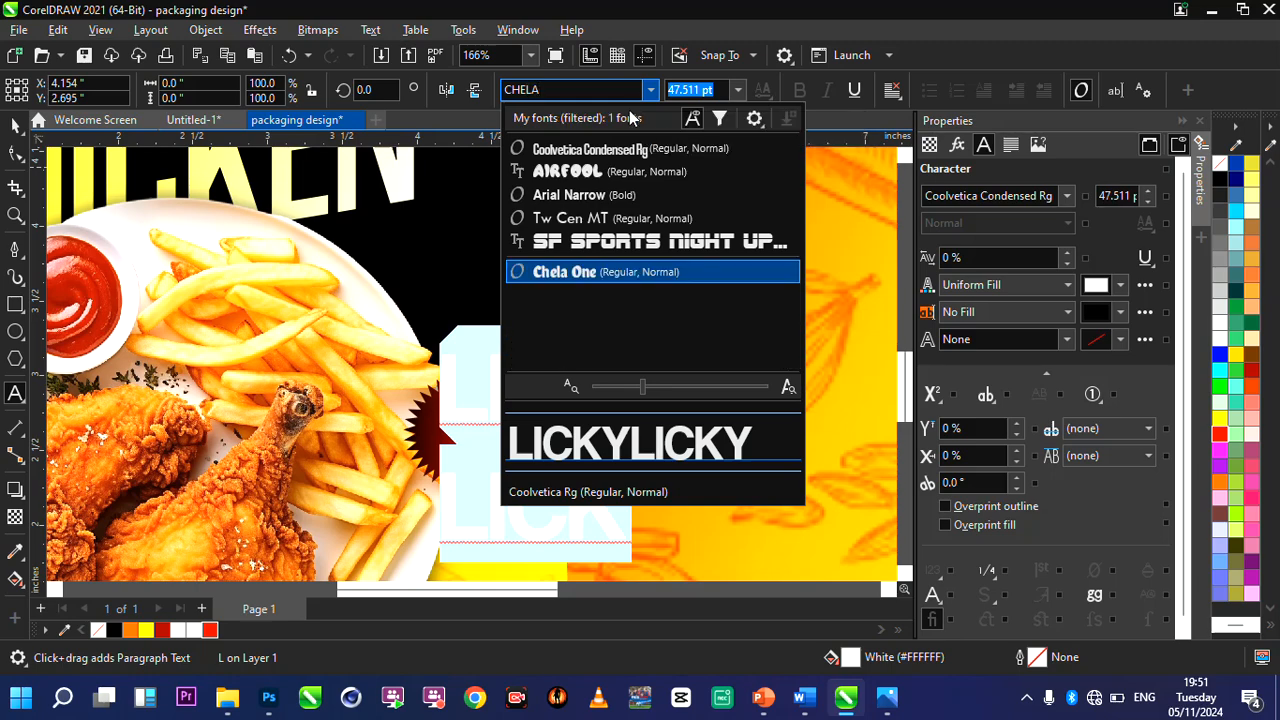
left_click(607, 274)
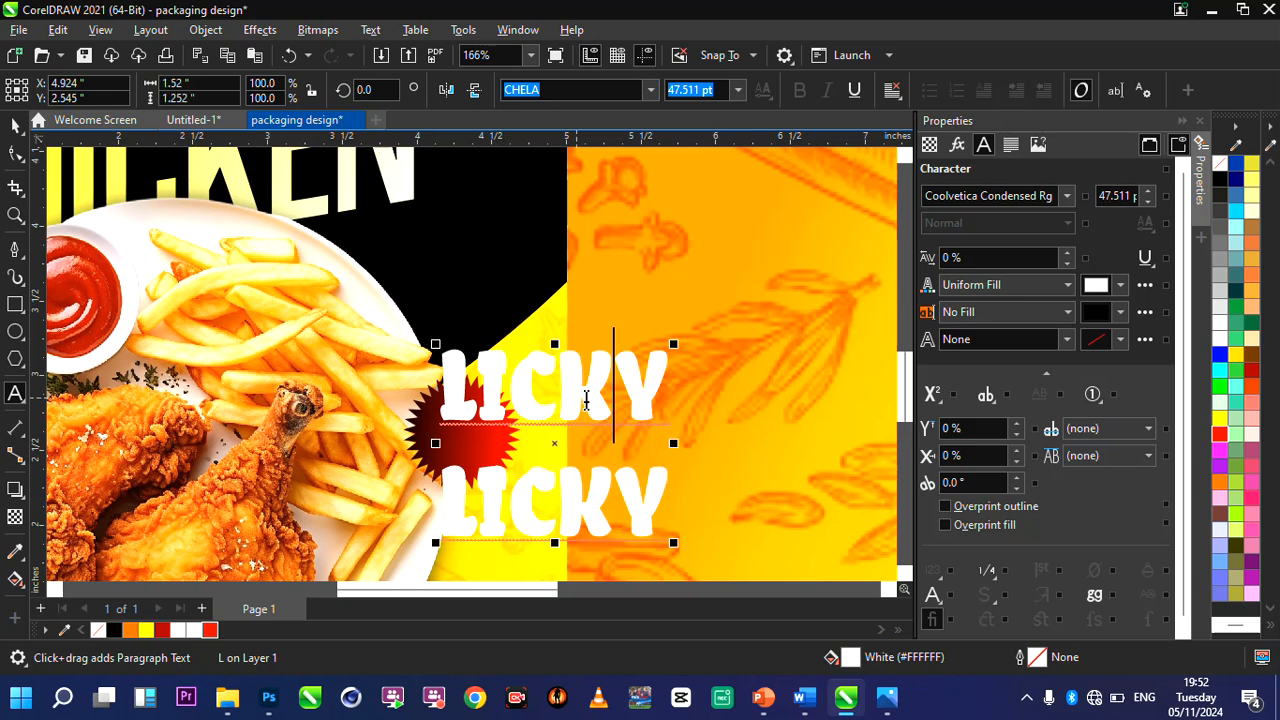
Fit the LICKY LICKY text inside the starburst at about 0.45 inch wide and tighten the spacing between its two lines.
left_click_drag(608, 389, 512, 432)
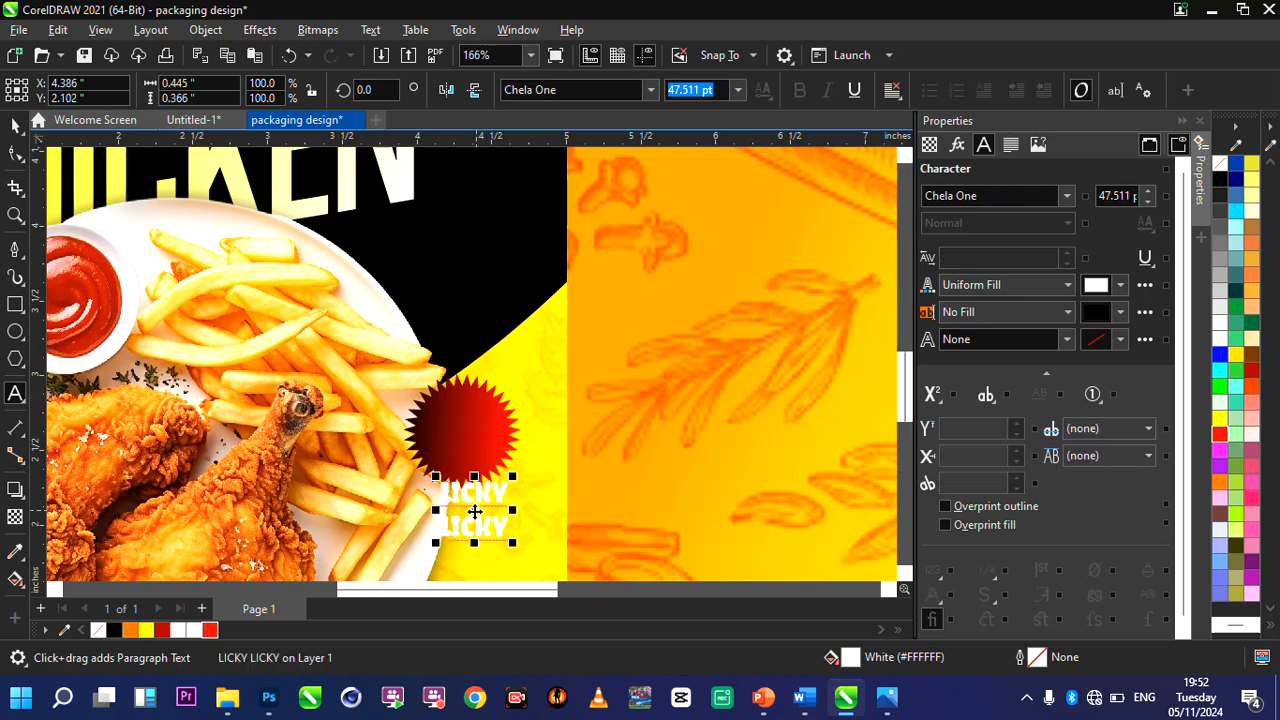
left_click_drag(468, 442, 466, 431)
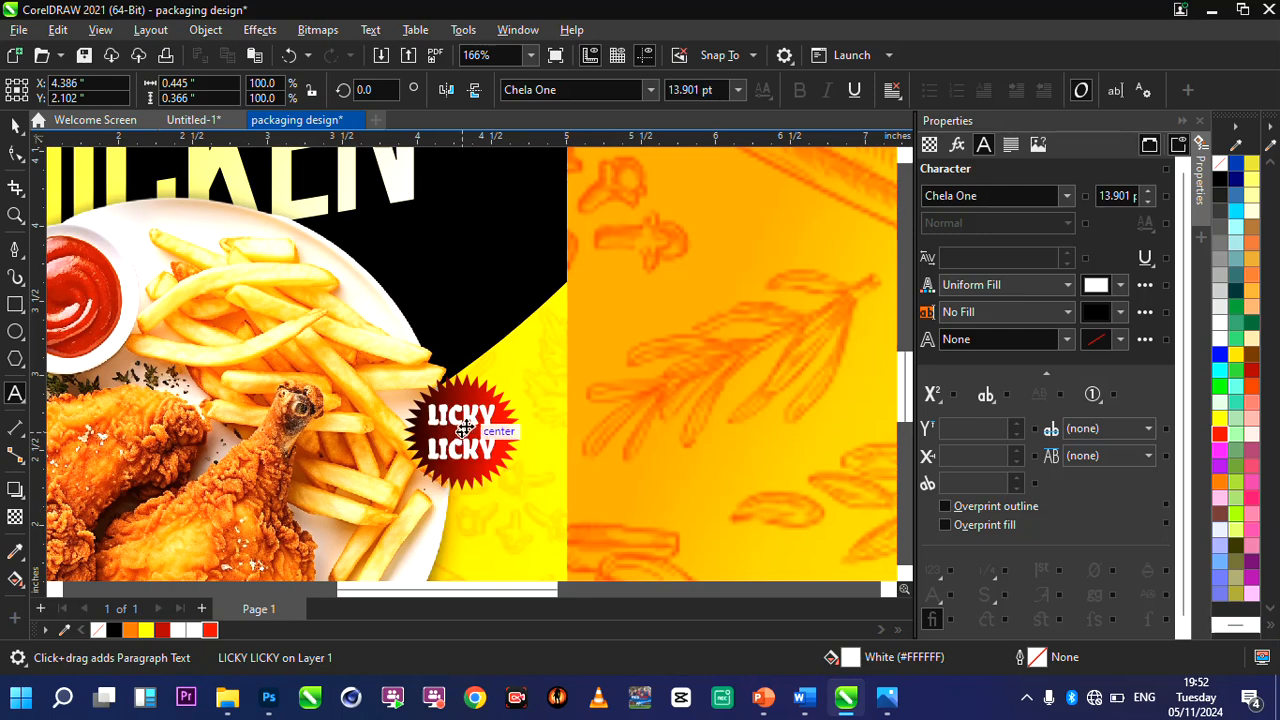
key("F10")
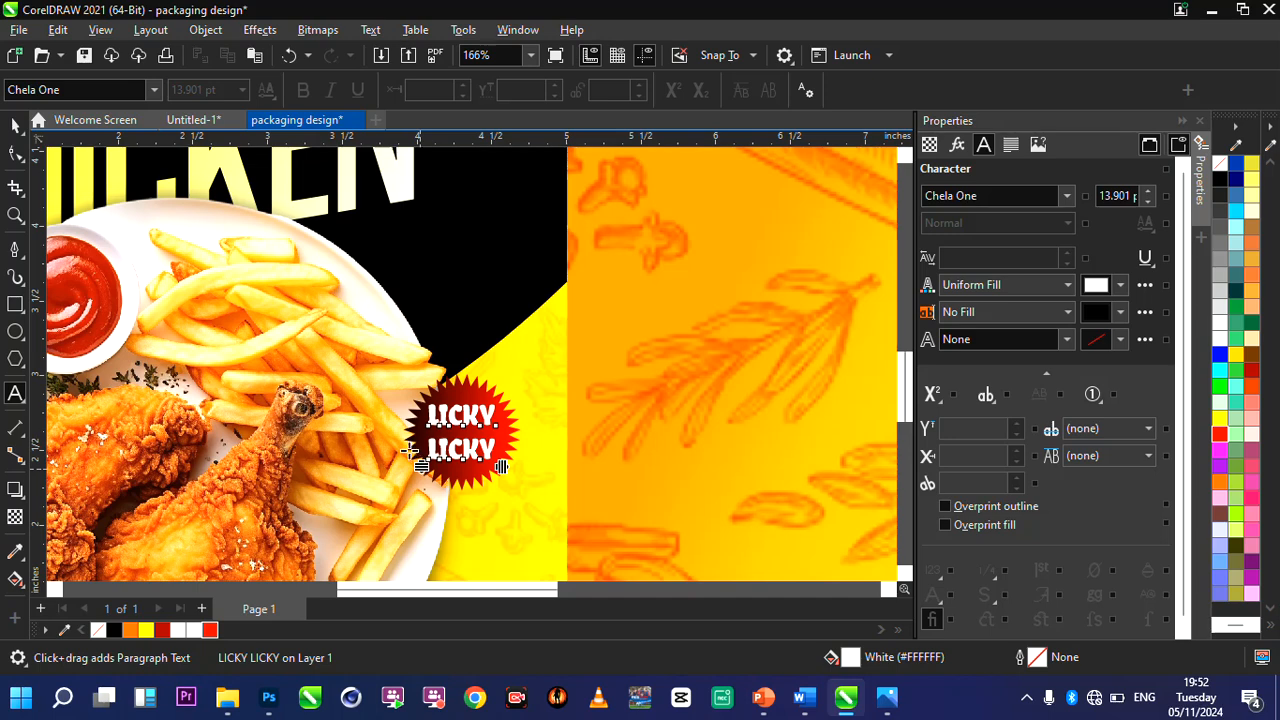
key("F10")
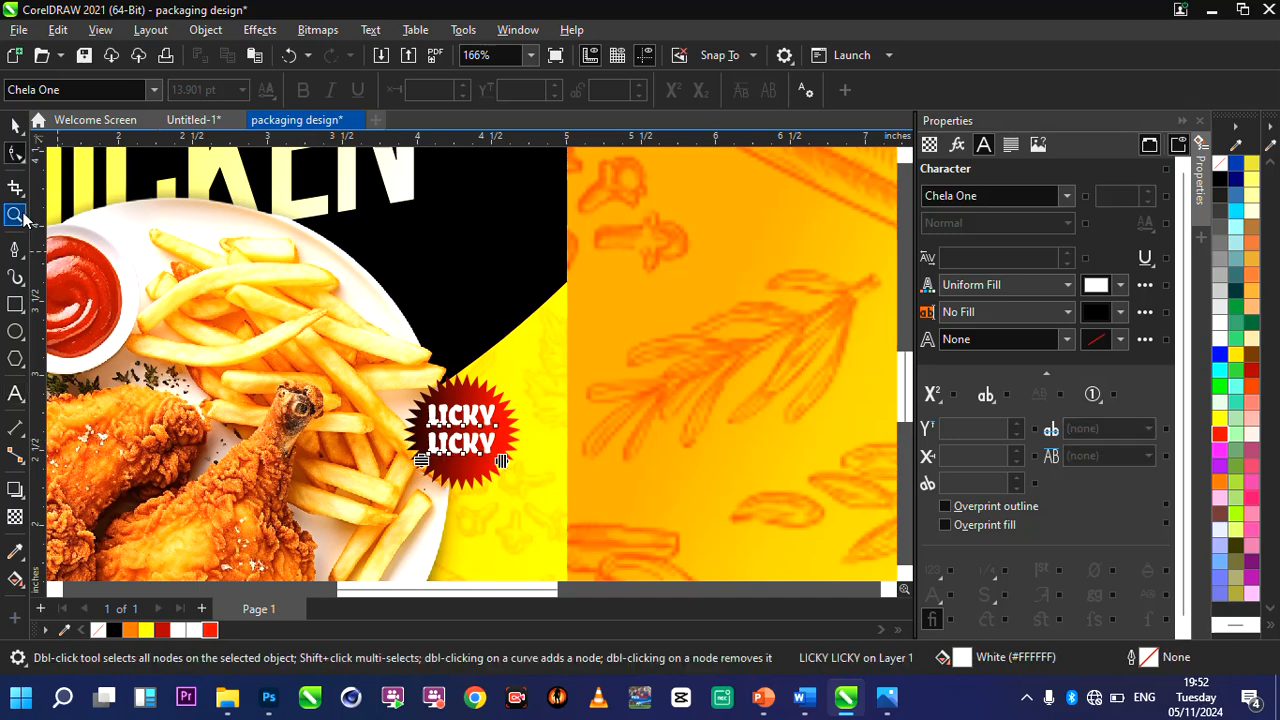
key("F4")
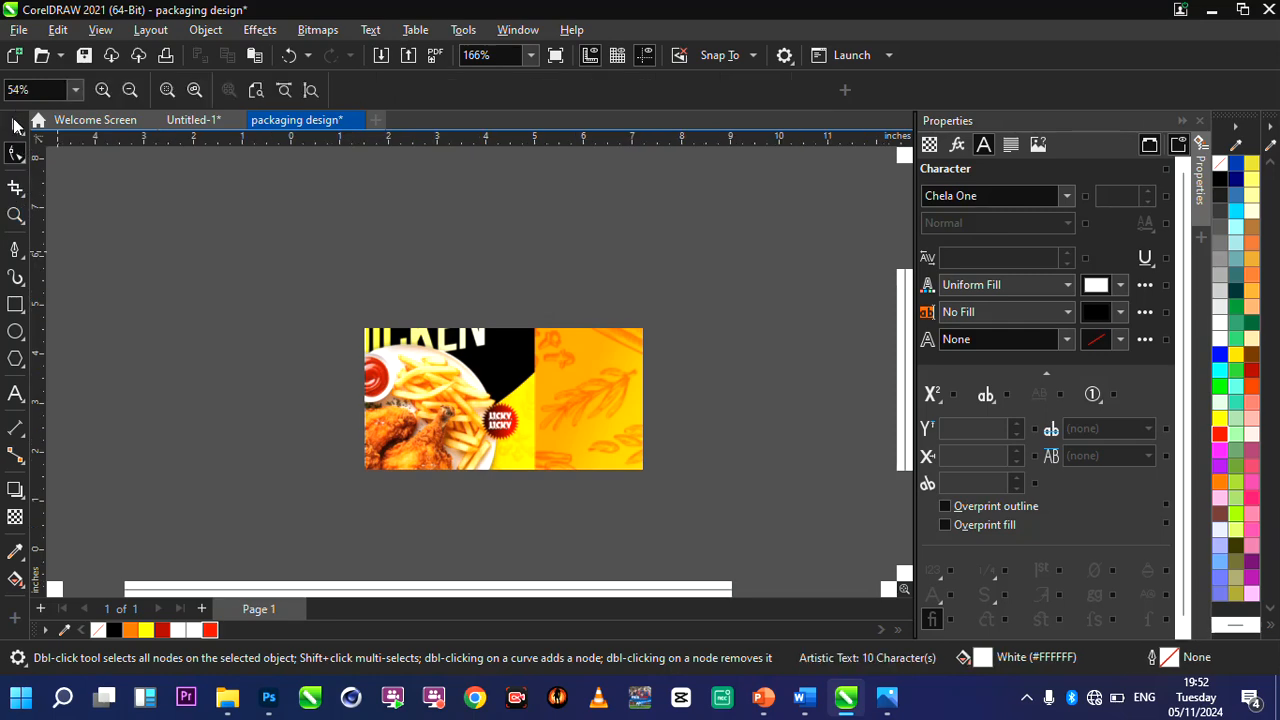
left_click(15, 124)
scroll(340, 305, "down", 2)
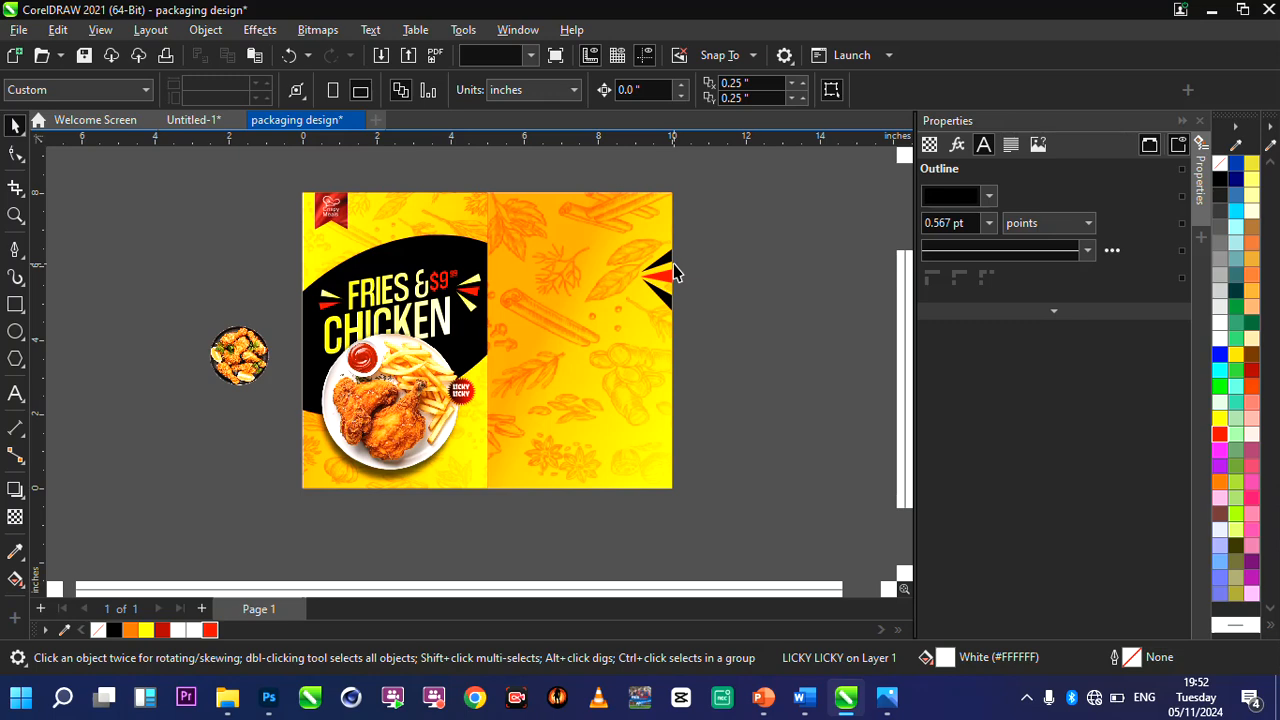
left_click(688, 268)
scroll(690, 270, "up", 2)
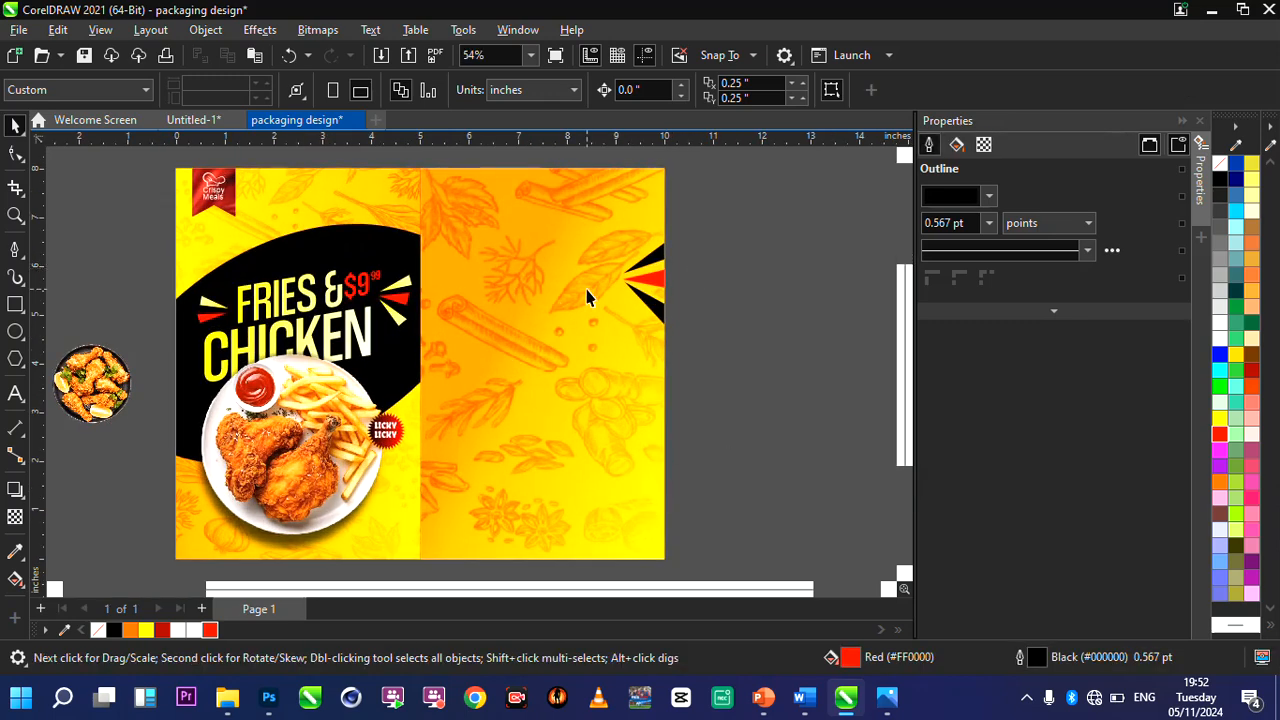
Copy the Ingredients paragraph text from the Untitled-1 document into the packaging design document.
left_click(212, 126)
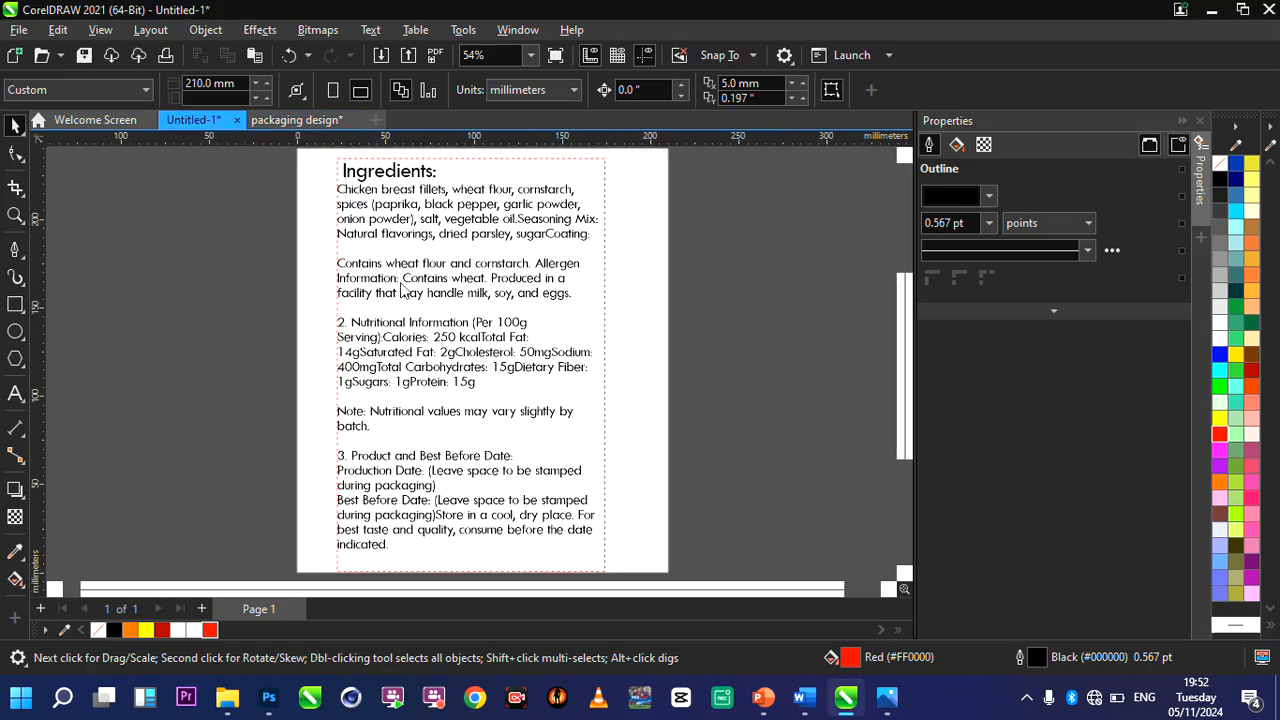
left_click(418, 284)
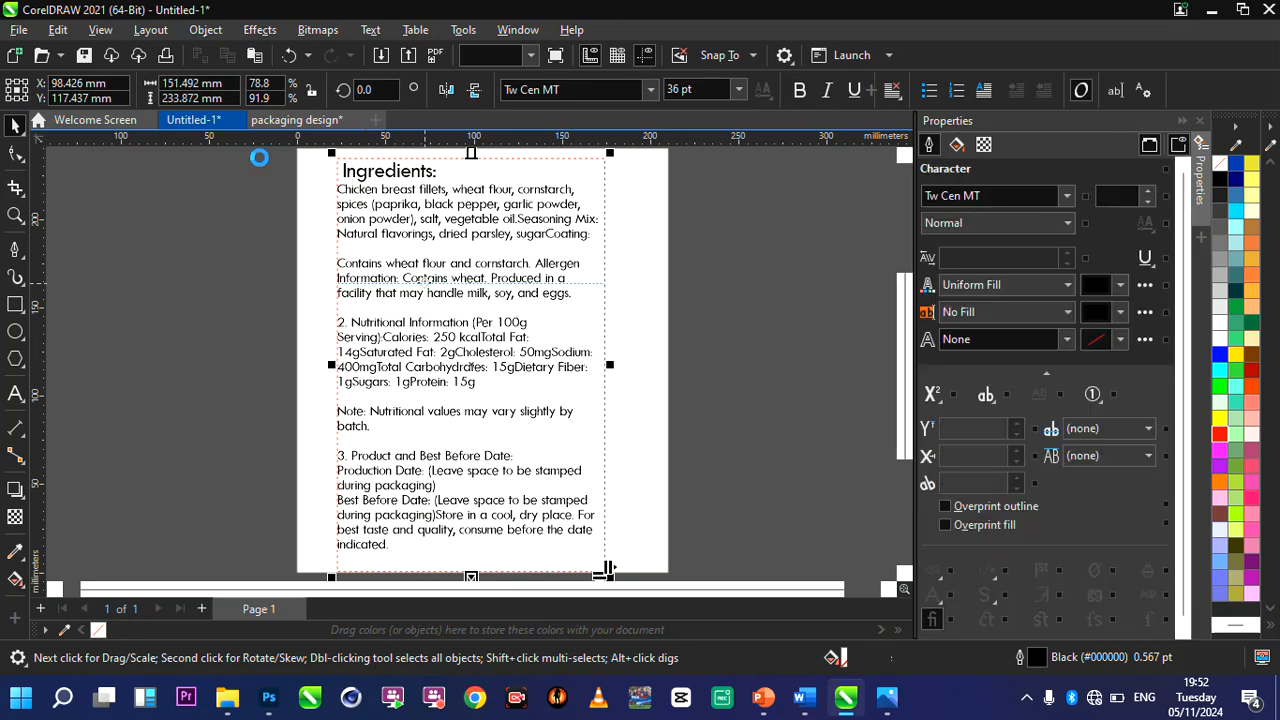
left_click(294, 121)
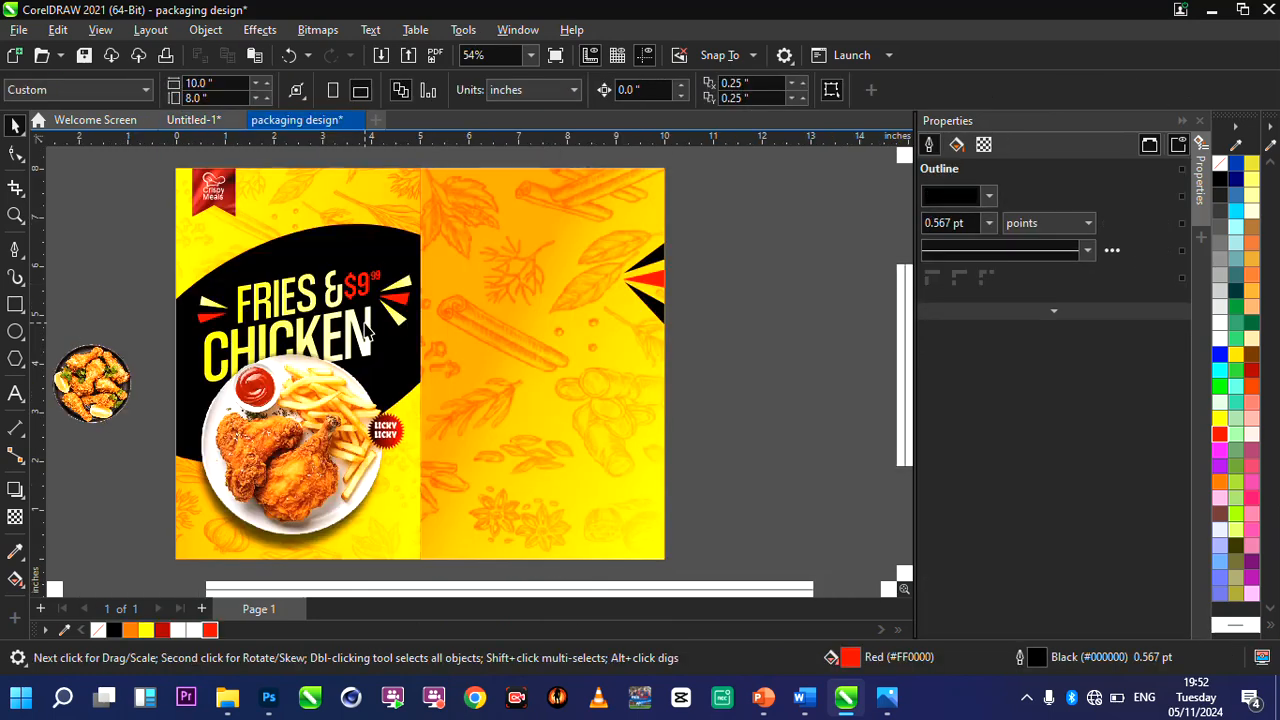
key("ctrl+v")
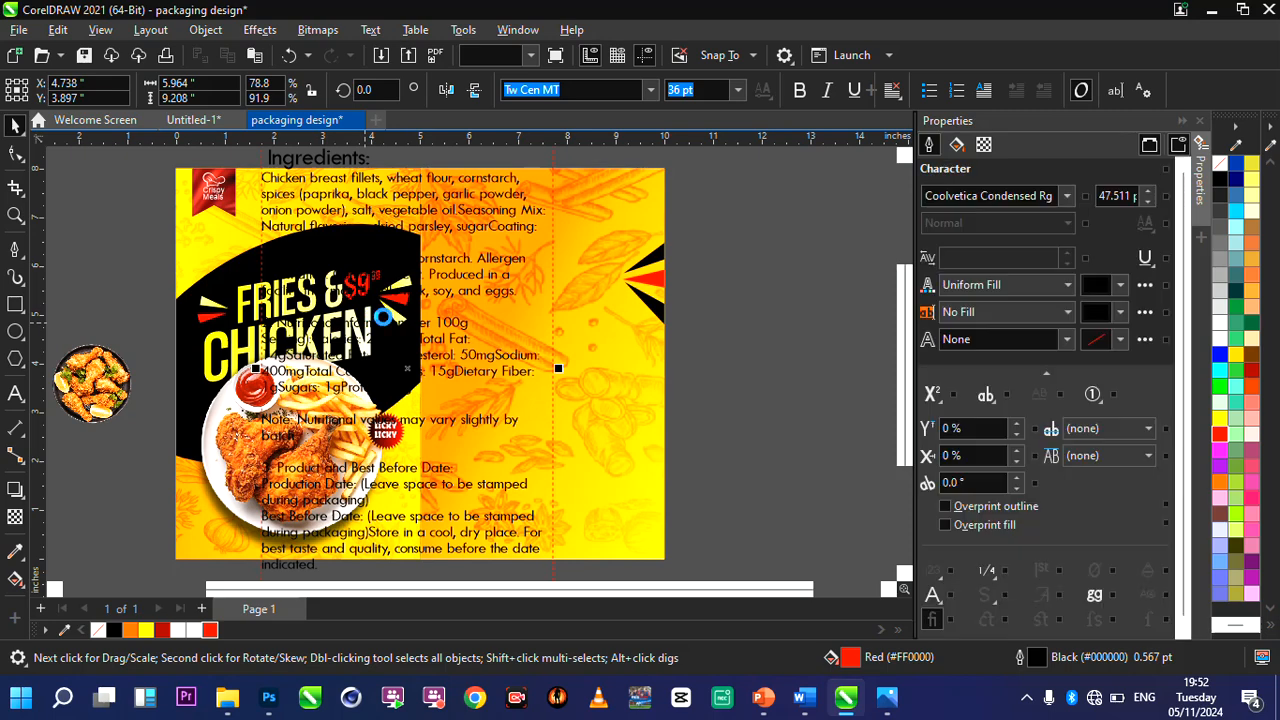
Resize the Ingredients text frame to about 4.3 × 6.6 inches and position it on the spice-patterned right-hand panel.
scroll(457, 391, "down", 1)
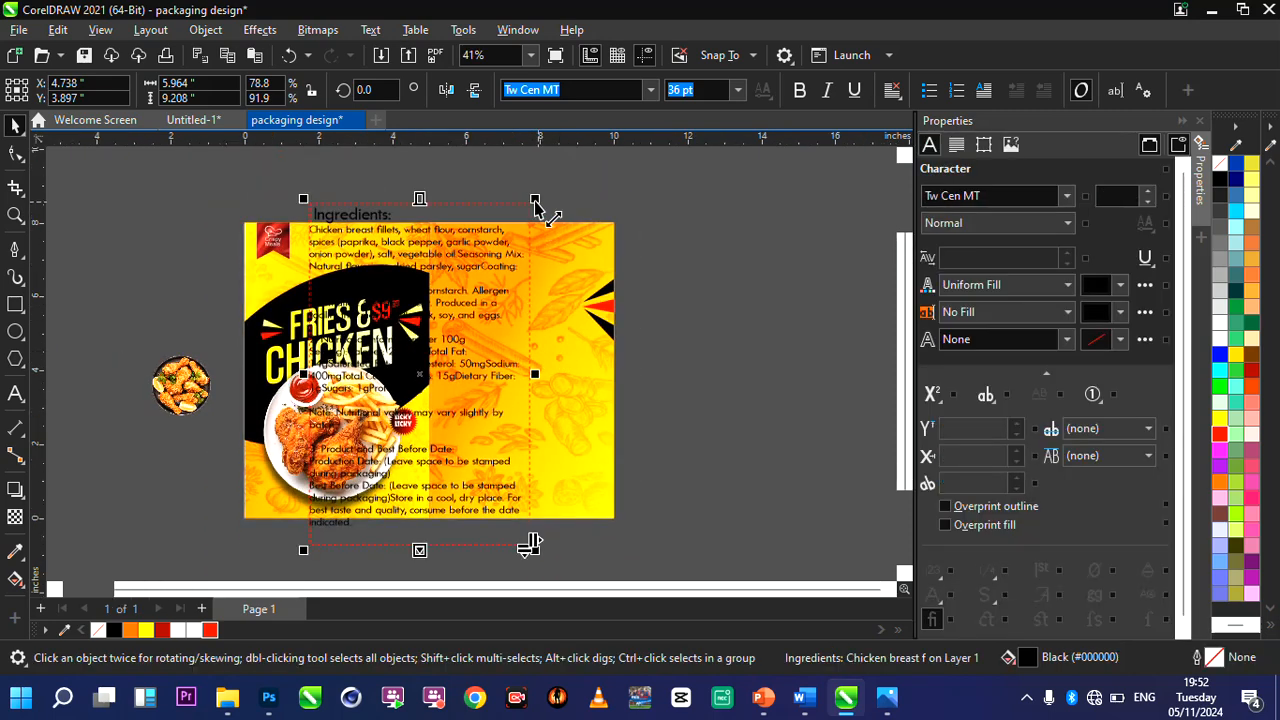
left_click_drag(534, 199, 497, 229)
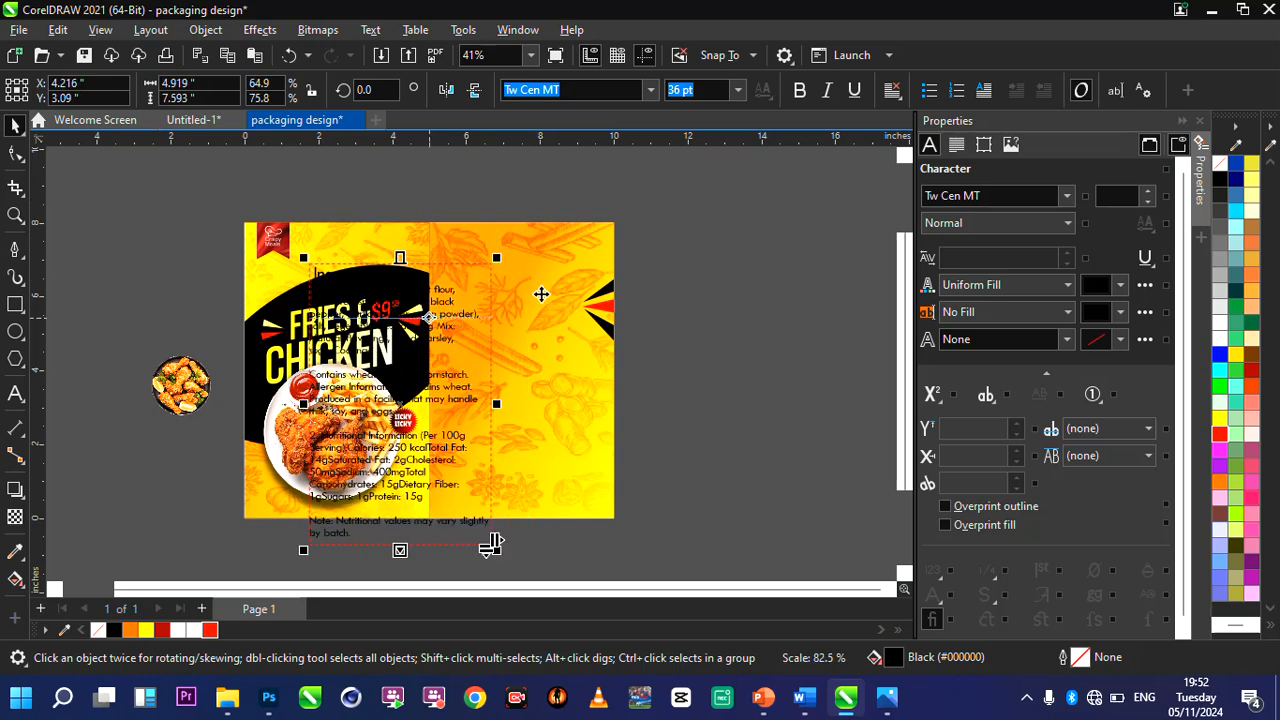
mouse_move(541, 294)
left_mouse_down()
mouse_move(535, 283)
mouse_move(548, 280)
left_mouse_up()
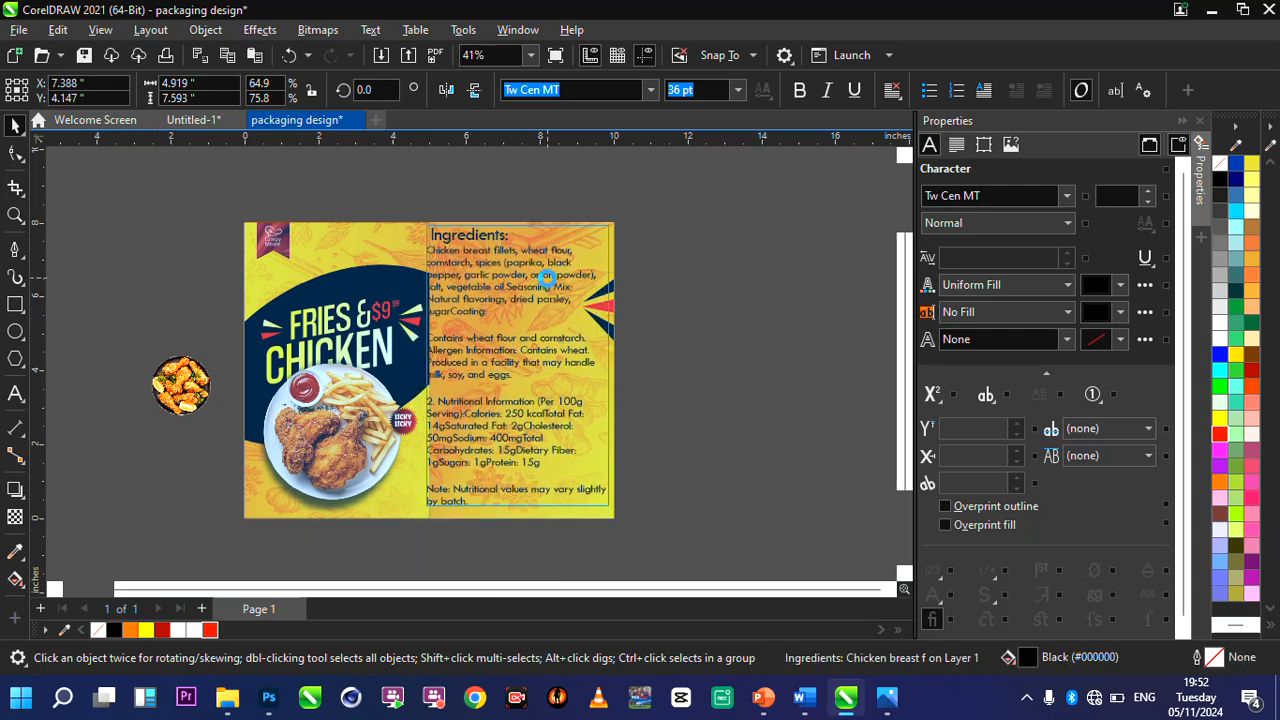
scroll(620, 352, "up", 1)
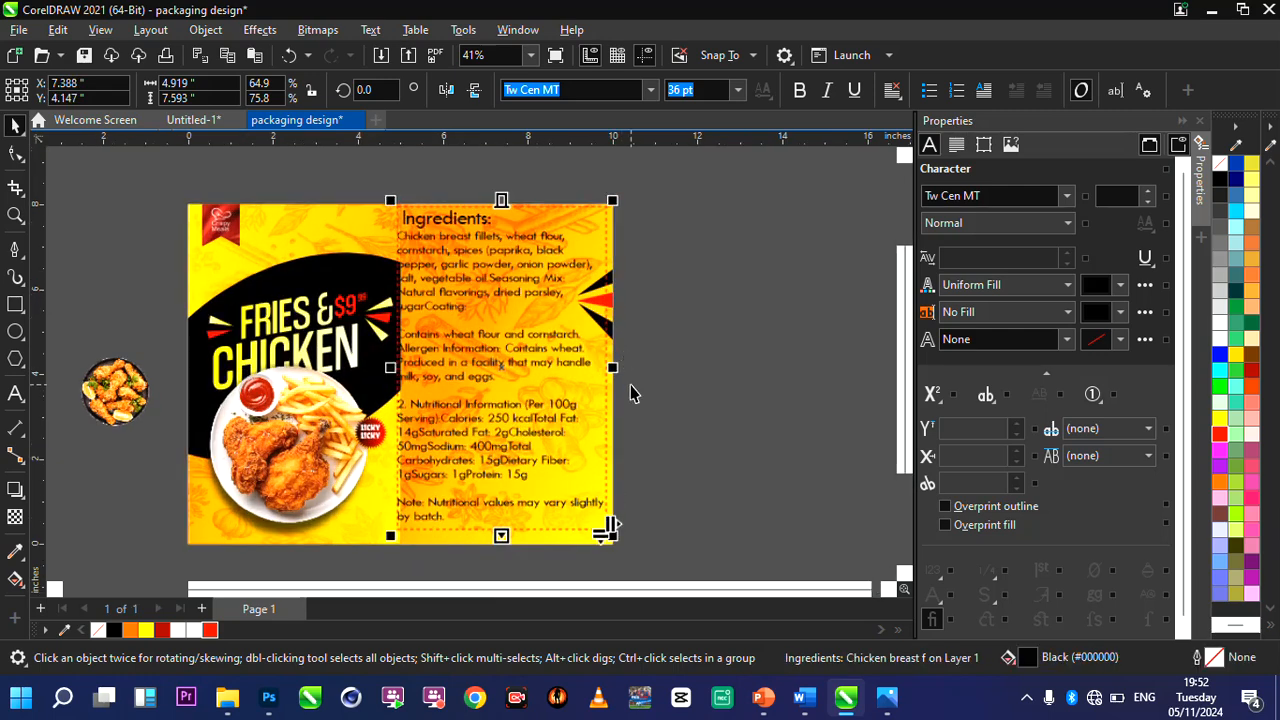
scroll(630, 392, "up", 1)
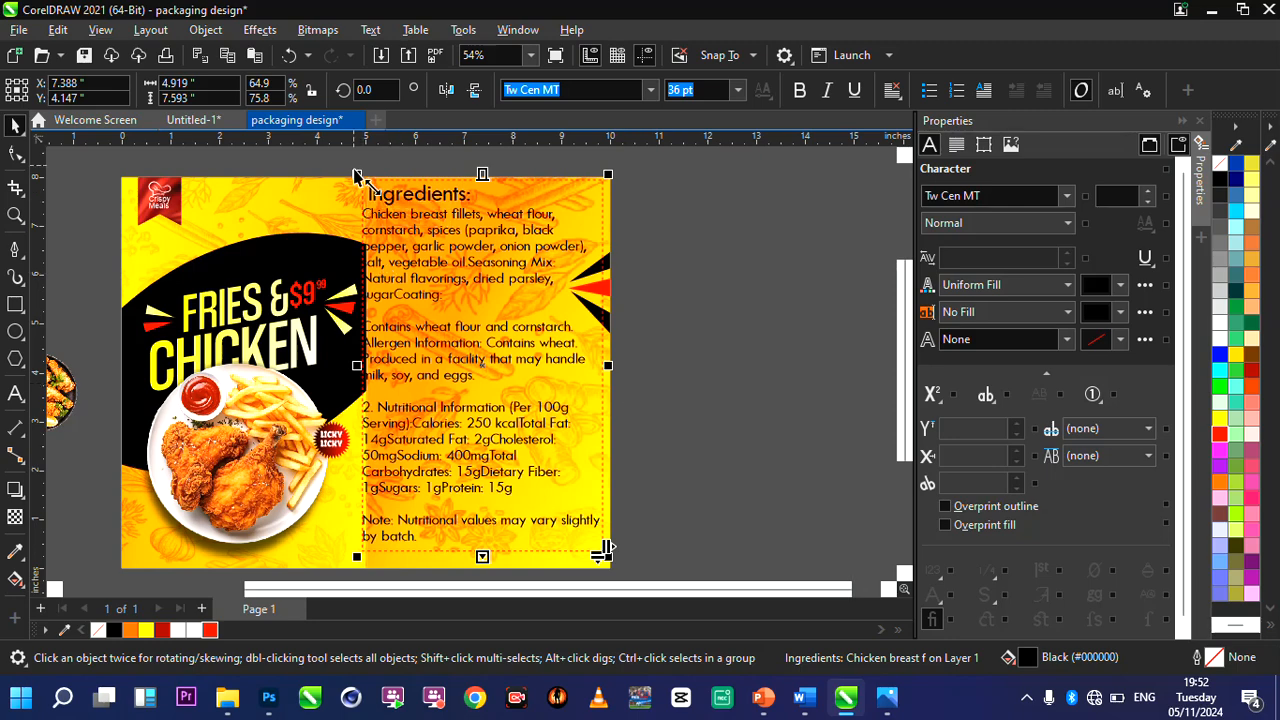
left_click_drag(357, 178, 390, 208)
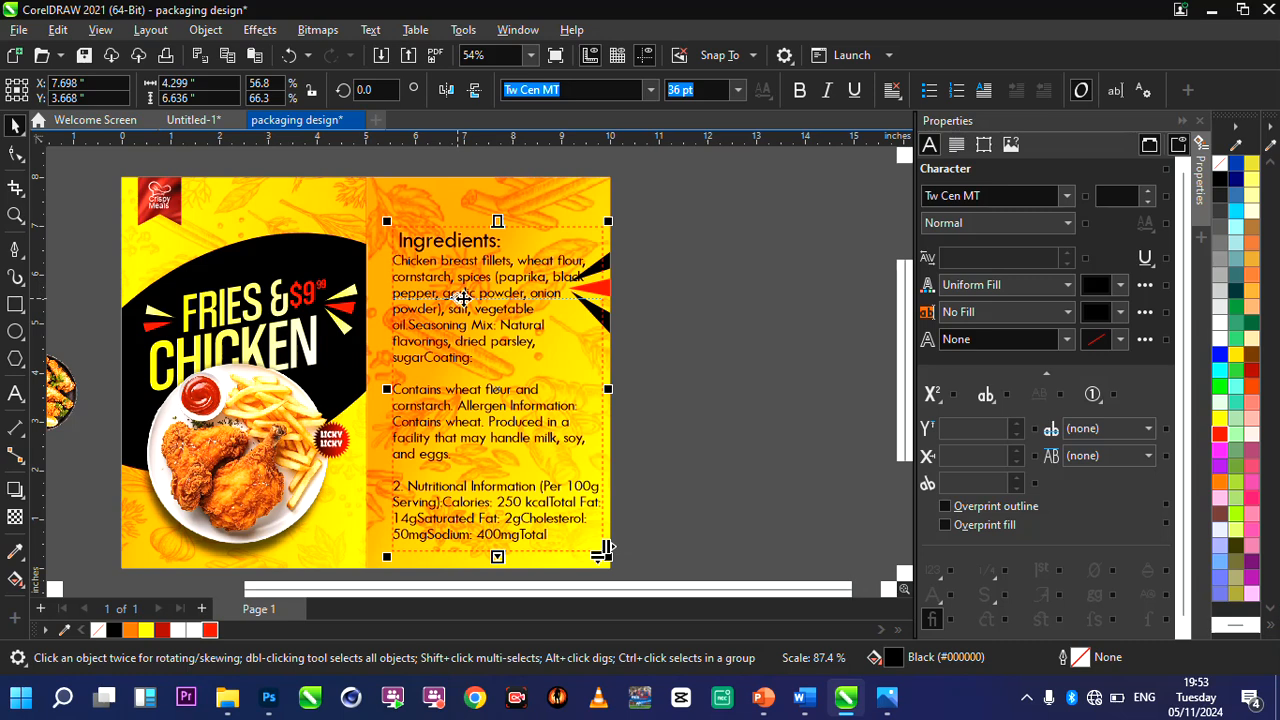
left_click_drag(463, 296, 459, 271)
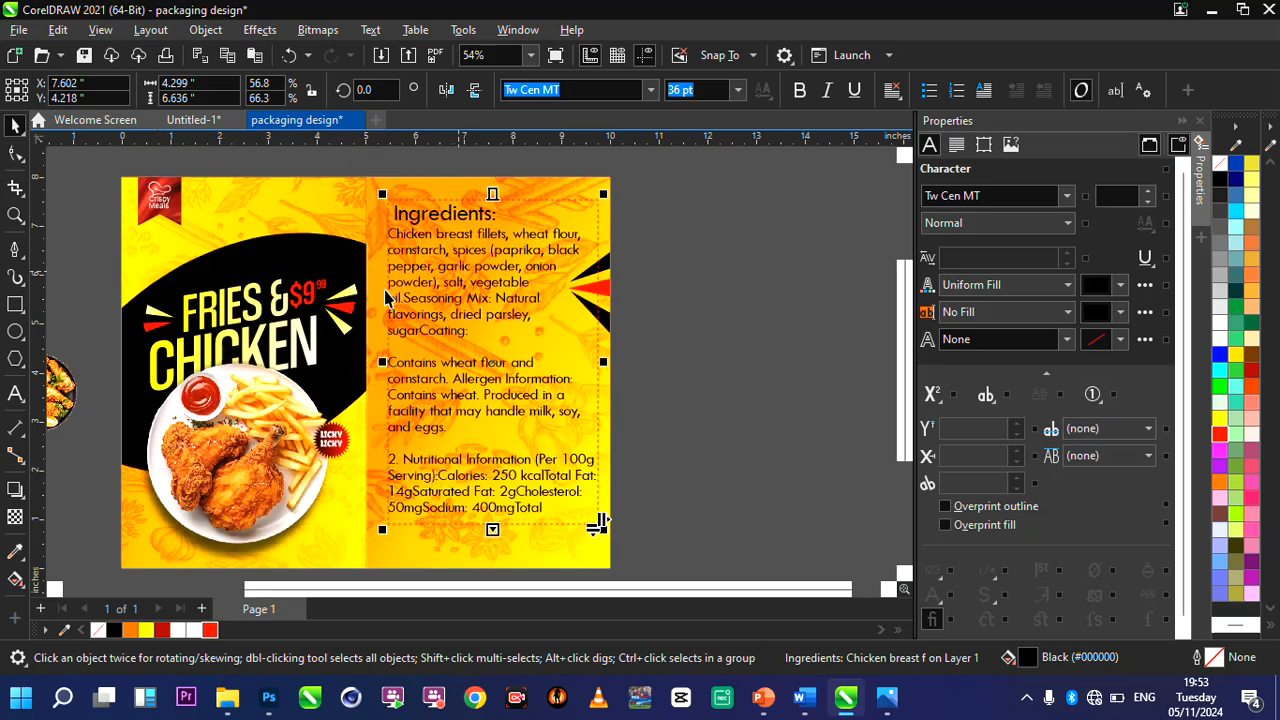
Edit the right-hand panel's PowerClip contents, set the spice image's transparency to 58, and finish editing.
left_click(609, 333)
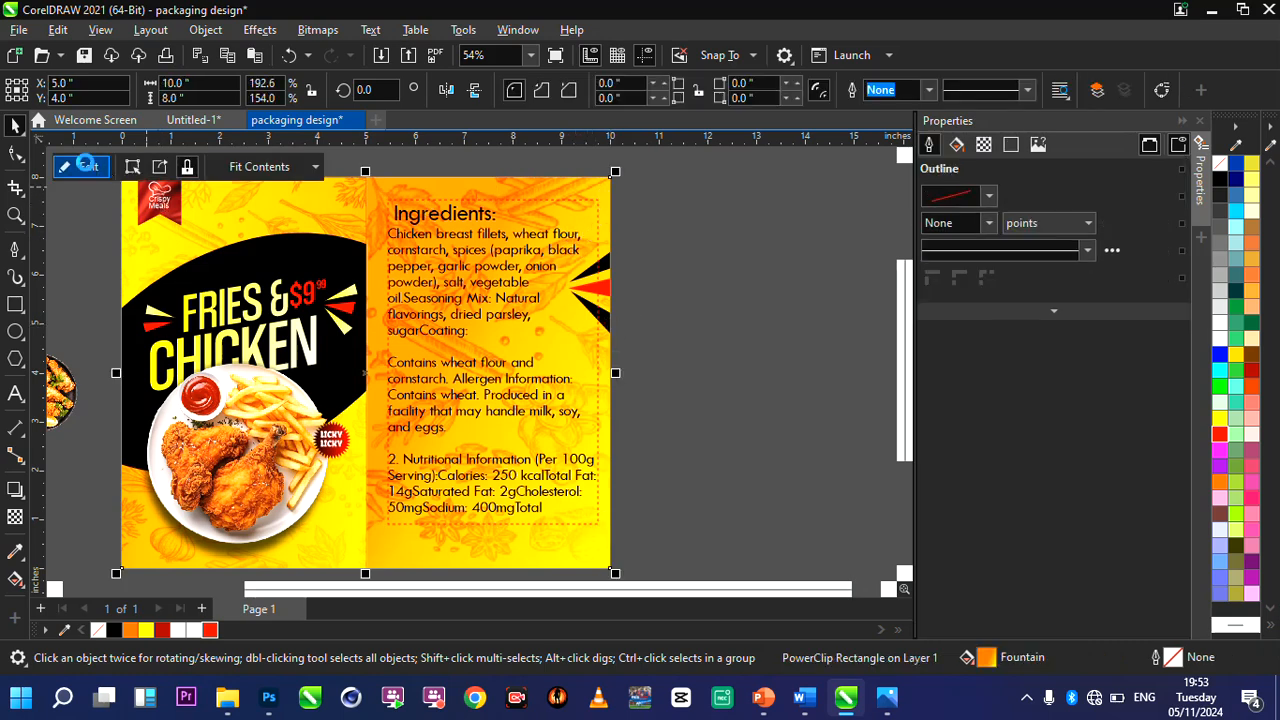
left_click(525, 202)
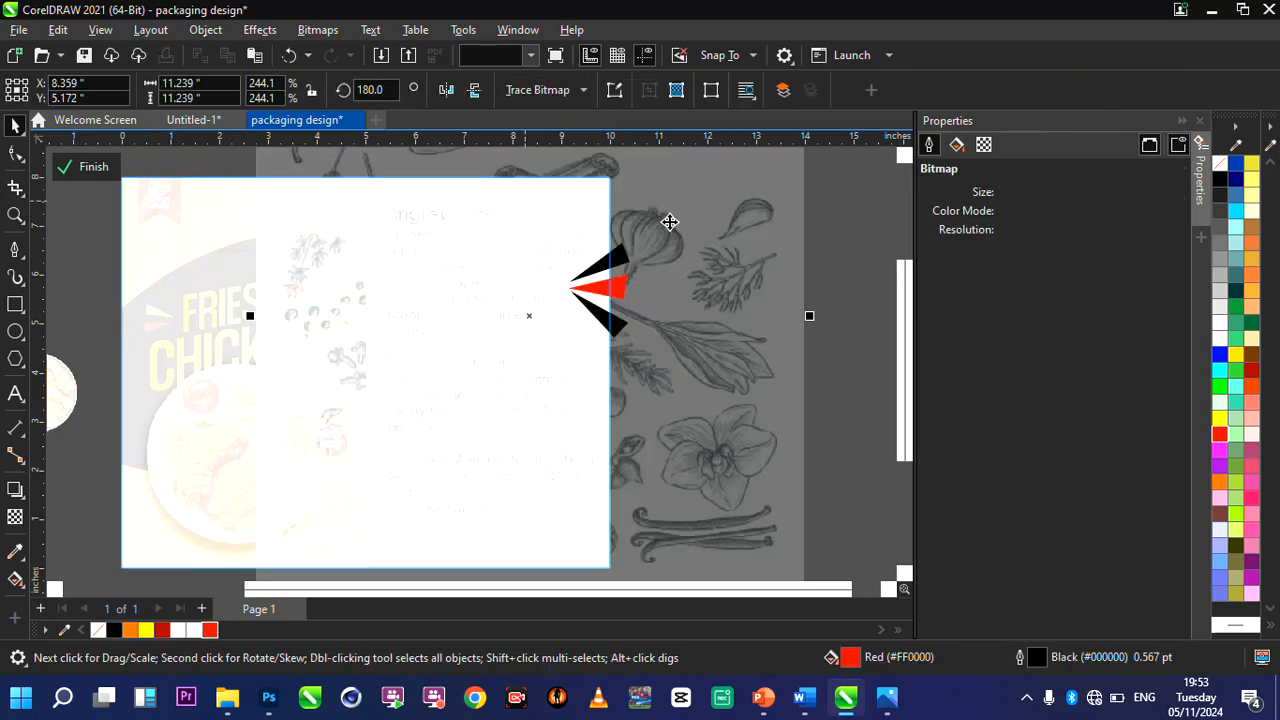
left_click(15, 517)
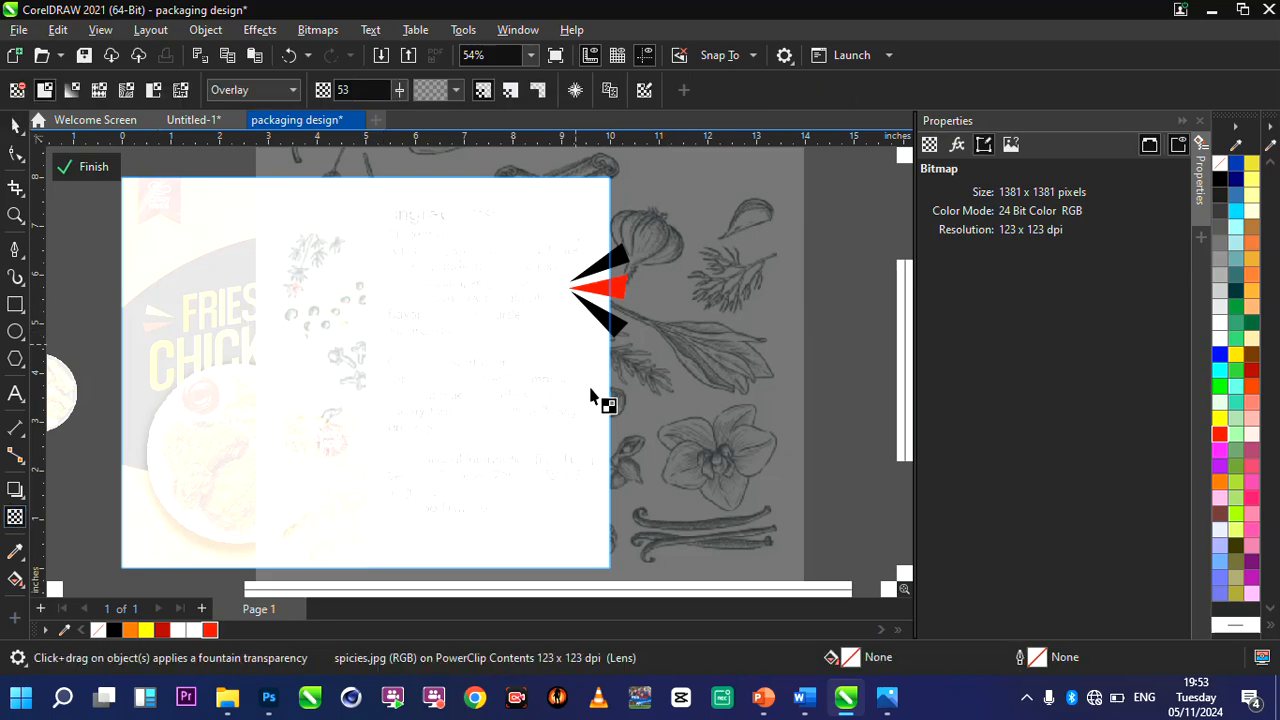
scroll(495, 393, "down", 2)
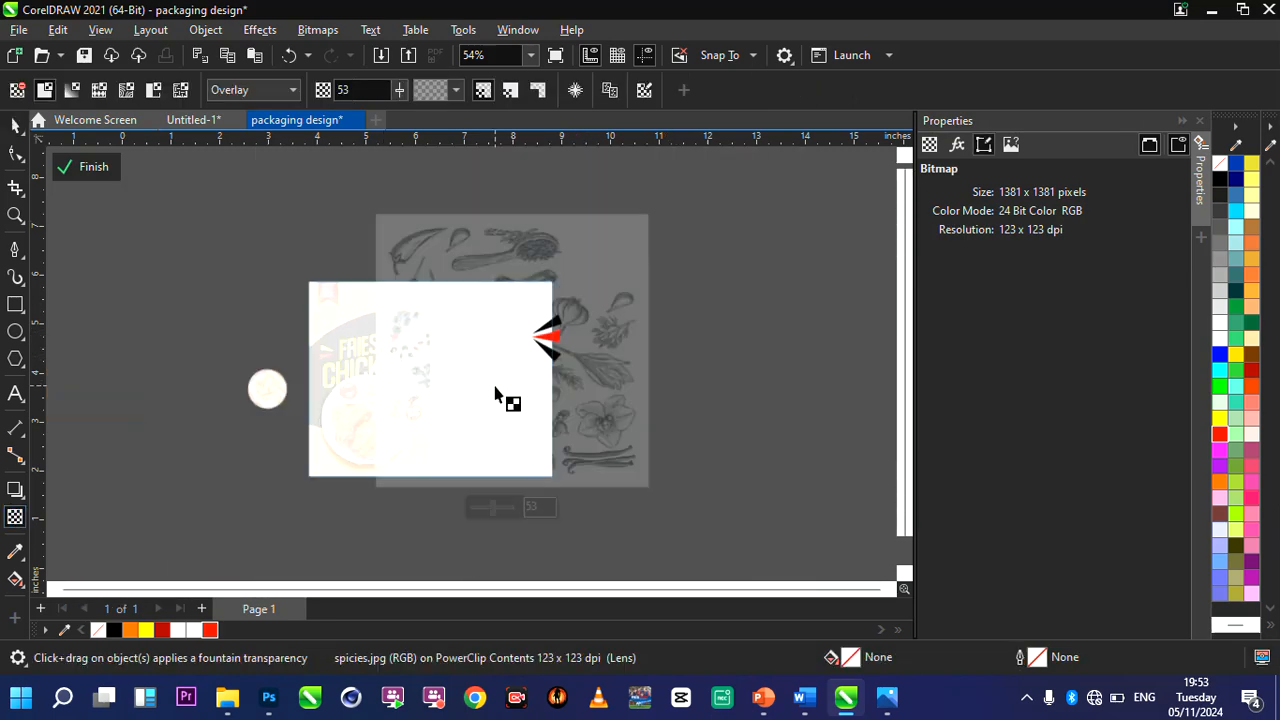
left_click(500, 508)
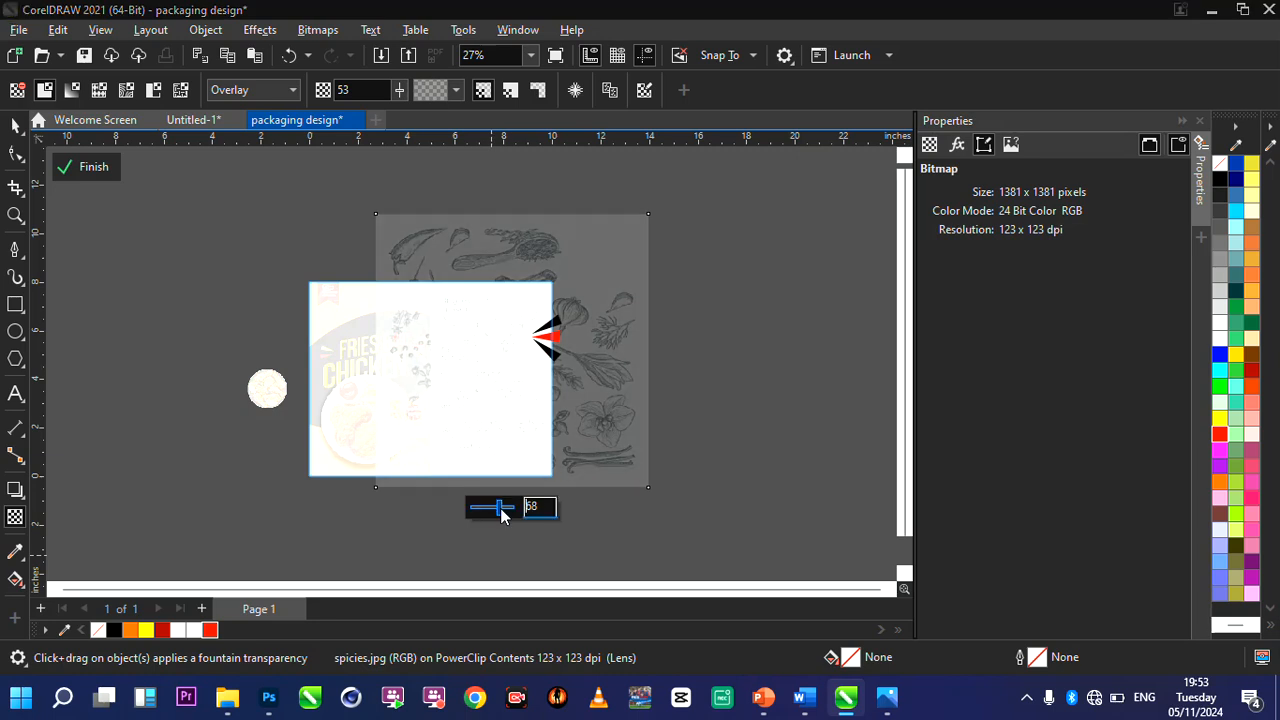
left_click(93, 169)
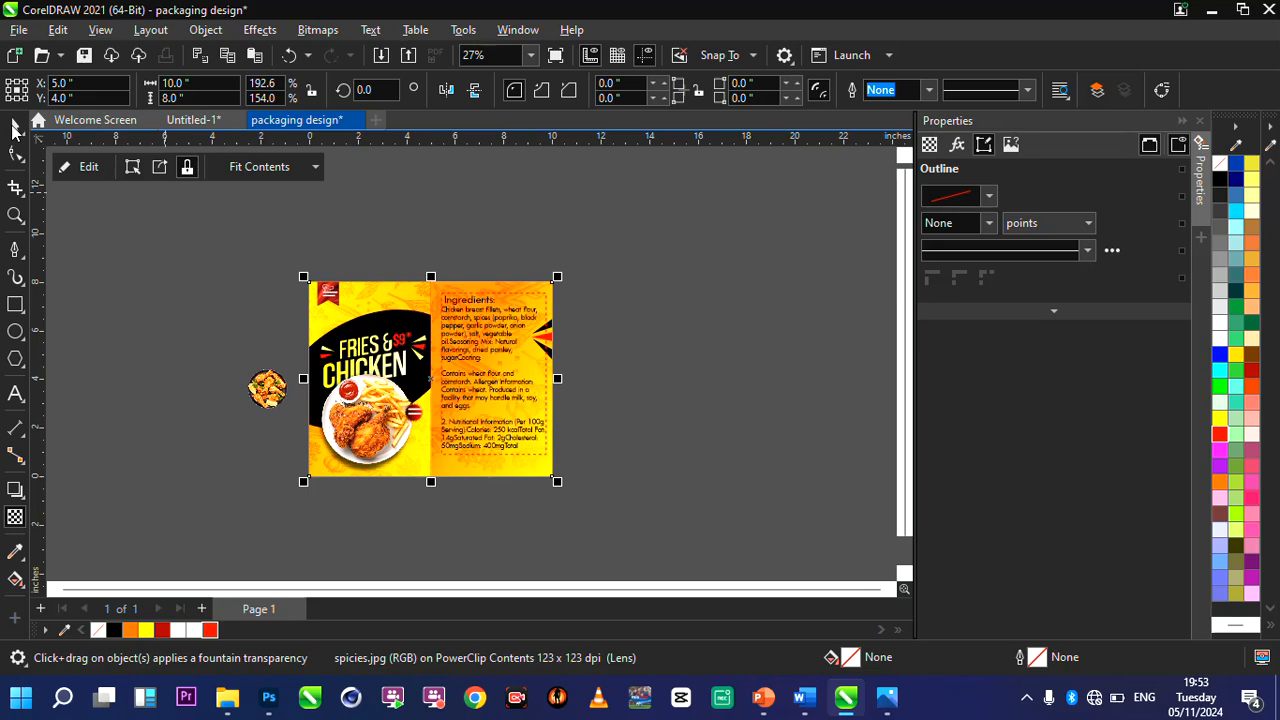
Draw a rectangle about 4.1 × 0.6 inches below the Ingredients text at the foot of the right-hand panel.
key("shift+F2")
left_click(14, 125)
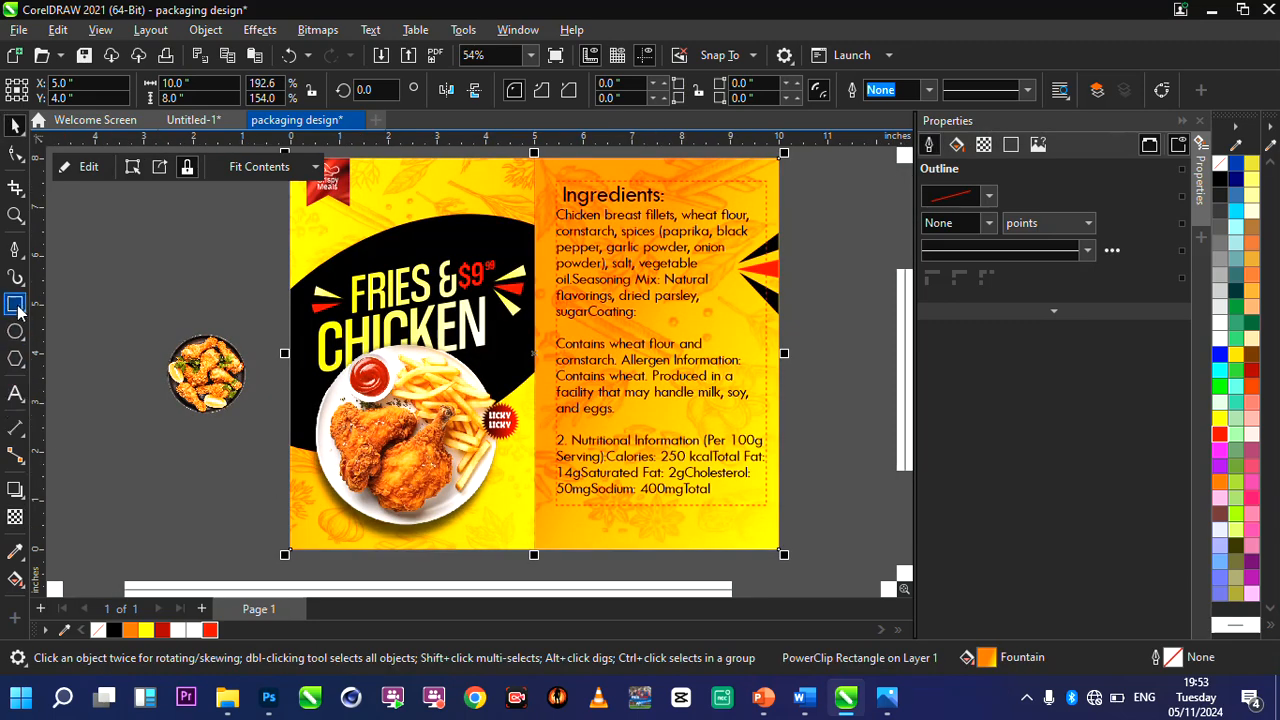
left_click_drag(557, 509, 762, 541)
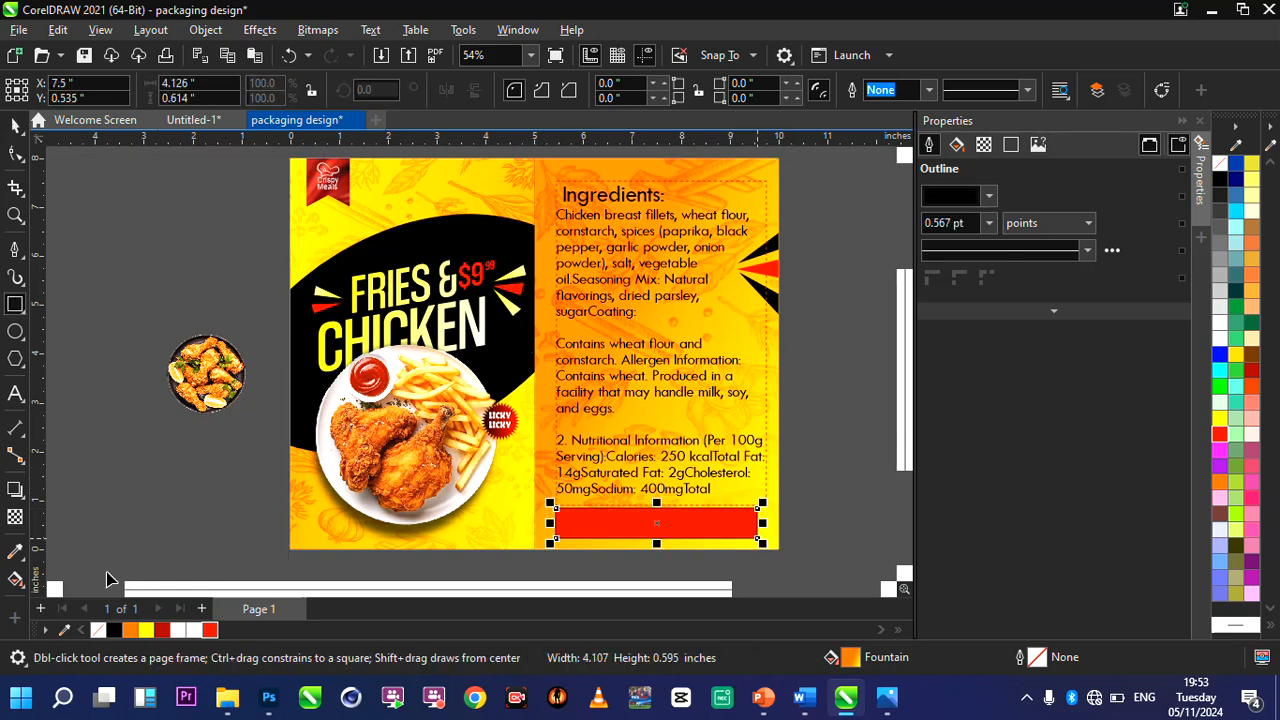
Give the rectangle below the Ingredients text a horizontal red-to-black linear fountain fill.
left_click(15, 579)
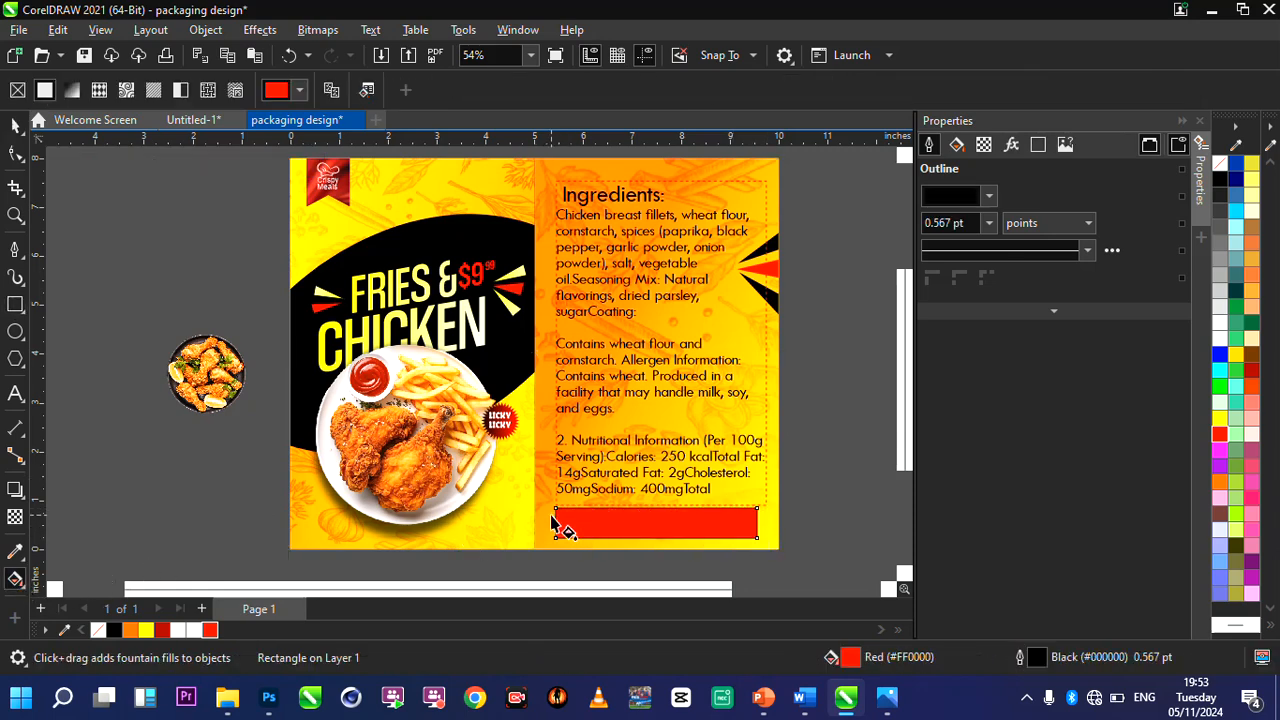
left_click_drag(551, 515, 757, 531)
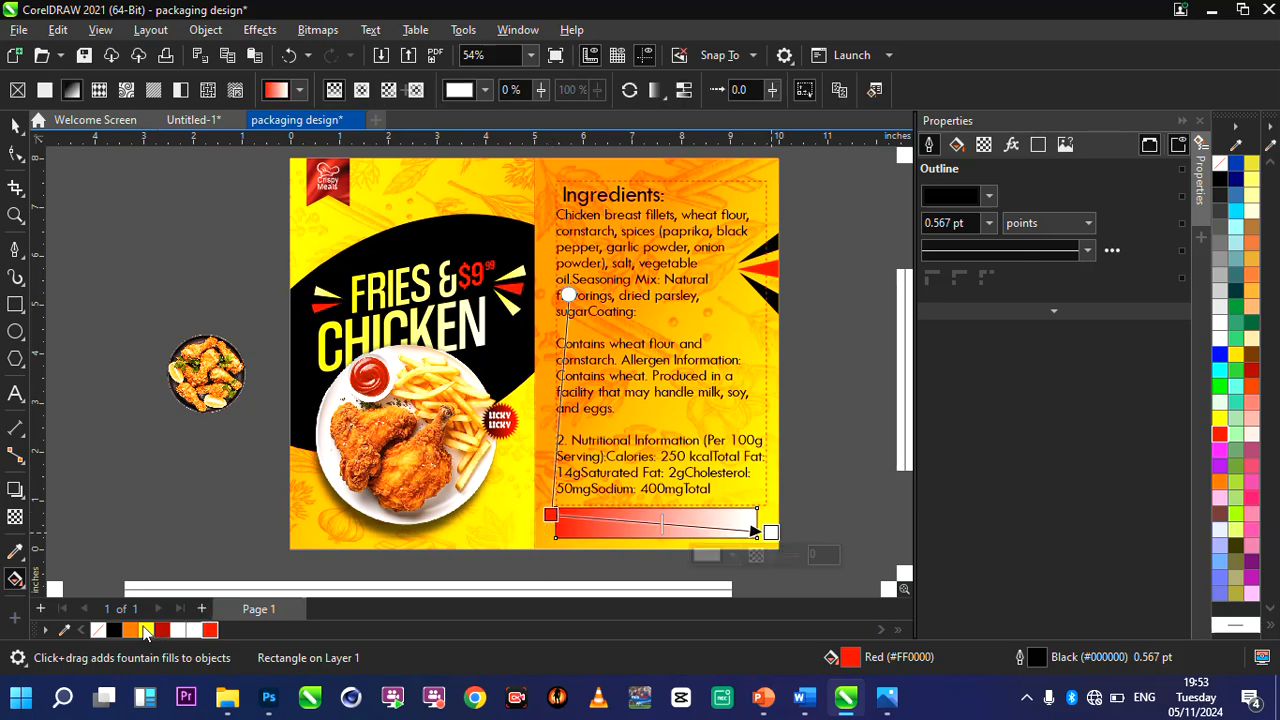
left_click(116, 630)
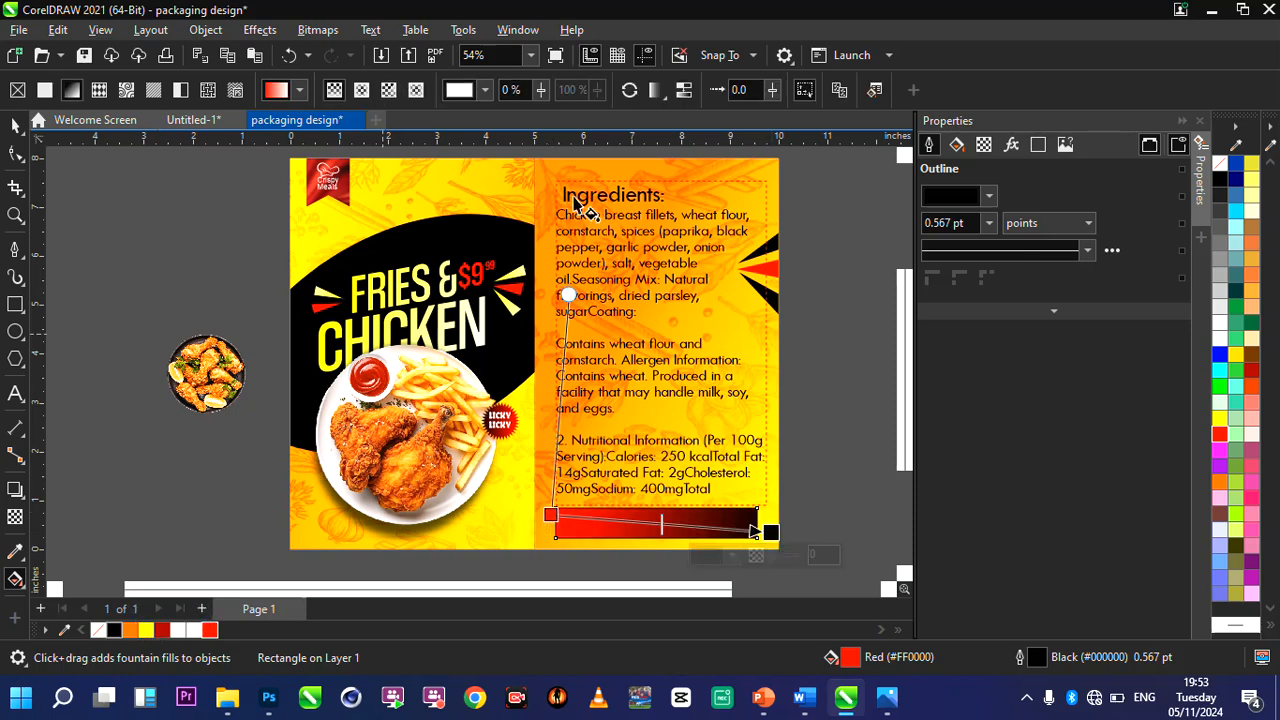
left_click(16, 124)
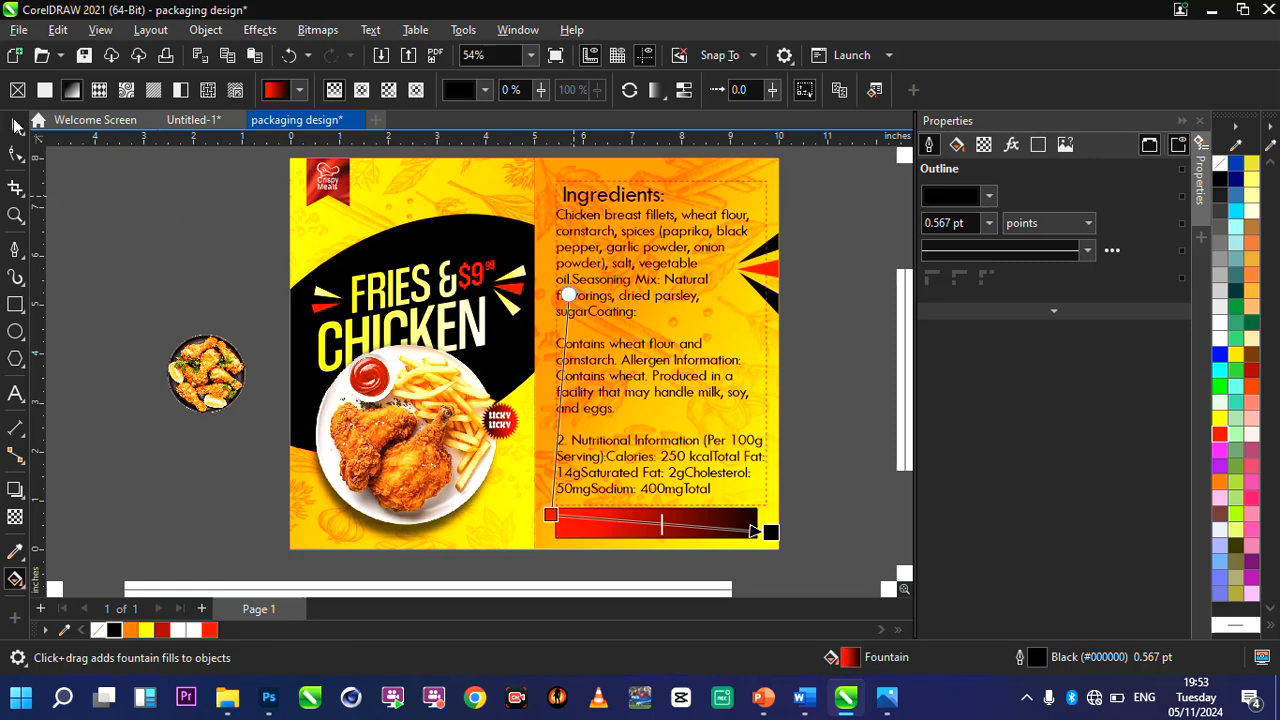
Remove the outline from the red-to-black gradient rectangle below the Ingredients text.
scroll(758, 535, "up", 2)
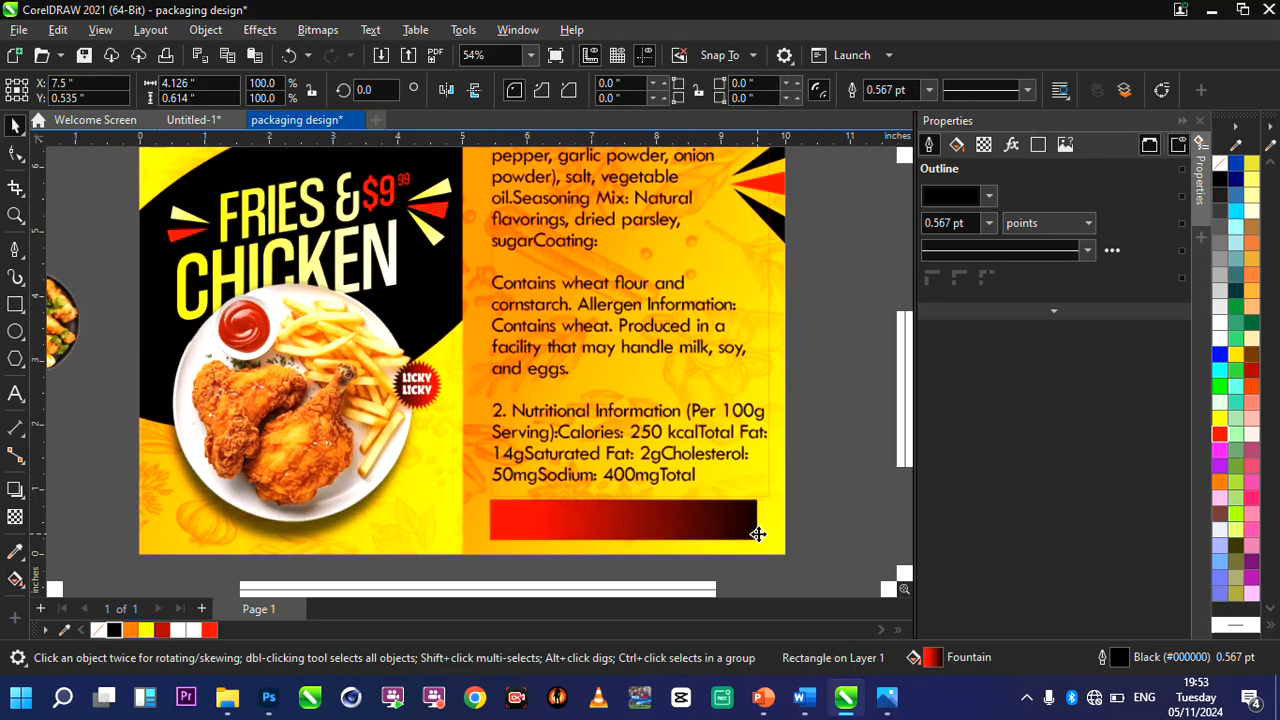
left_click(930, 91)
left_click(906, 110)
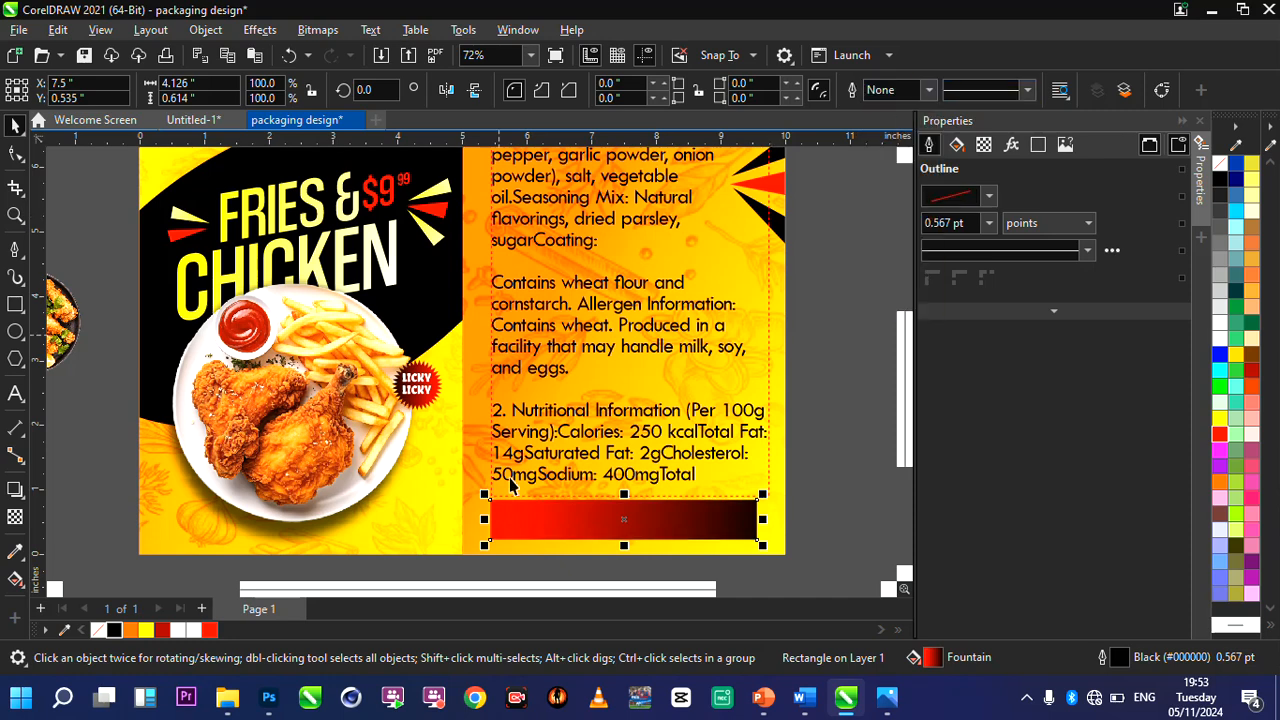
Duplicate the LICKY LICKY badge text and place the copy on the red end of the gradient bar.
left_click(425, 398)
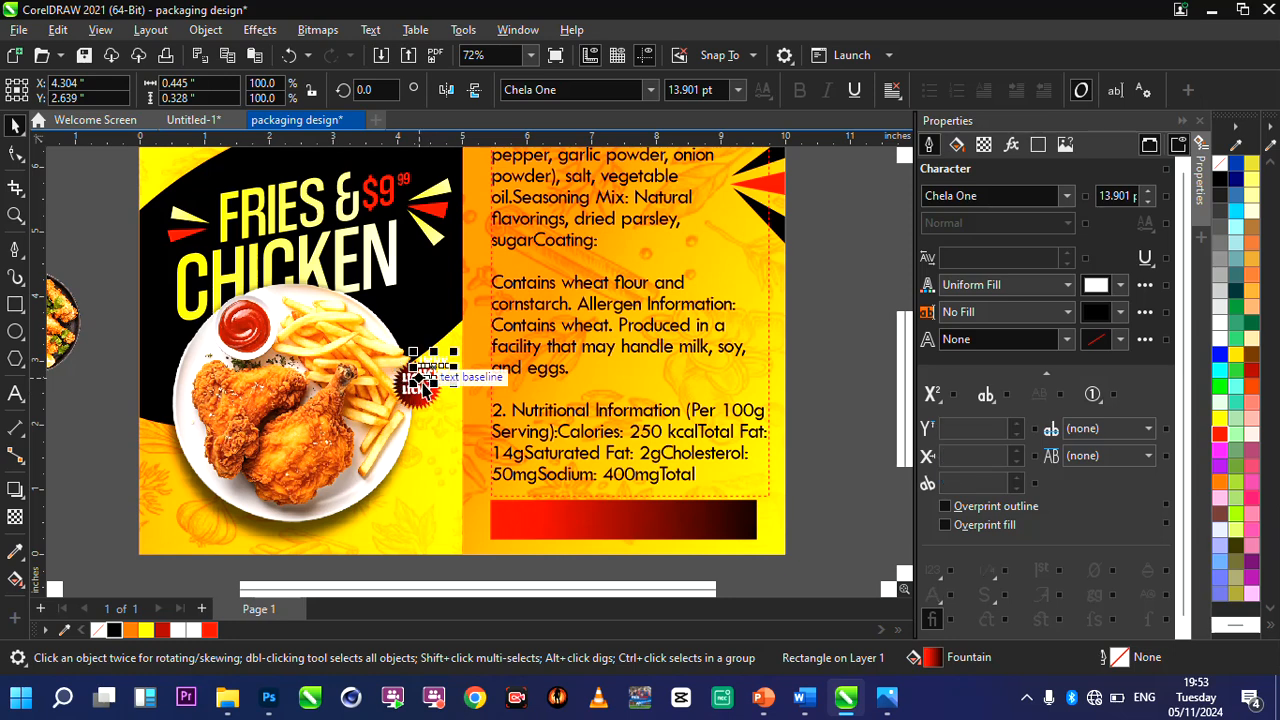
left_click(424, 390)
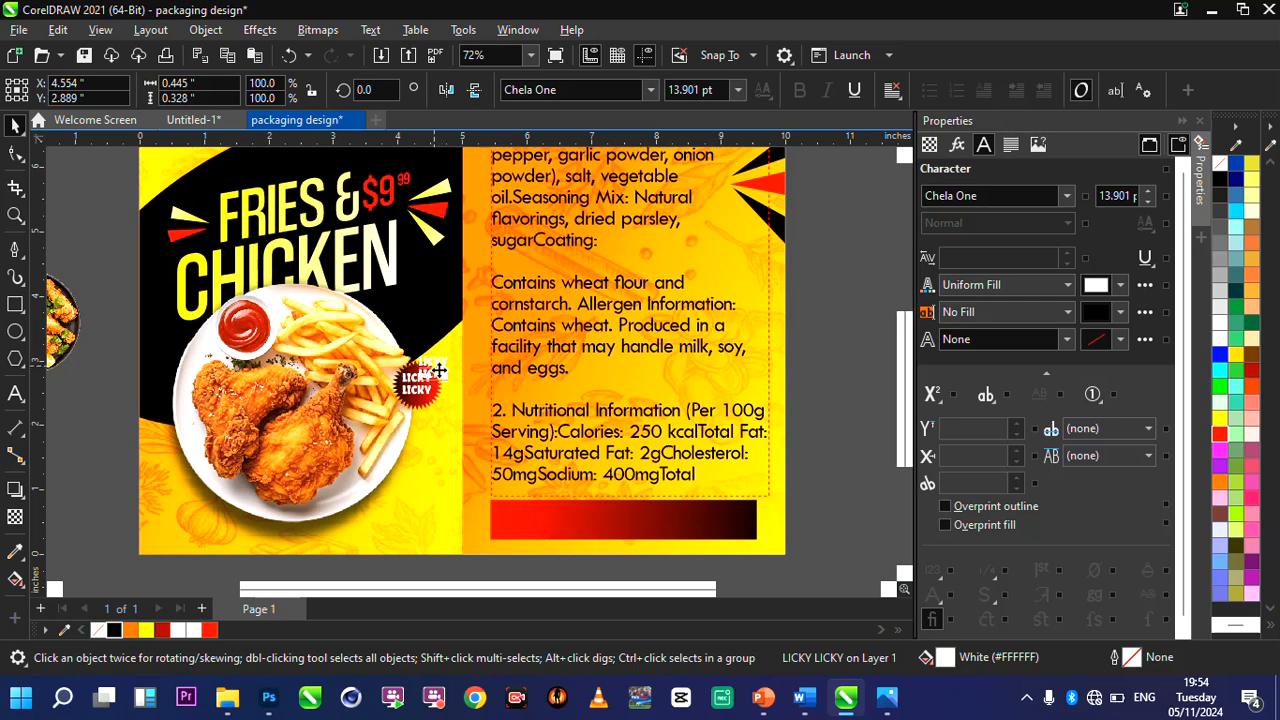
double_click(433, 368)
left_click_drag(433, 368, 531, 516)
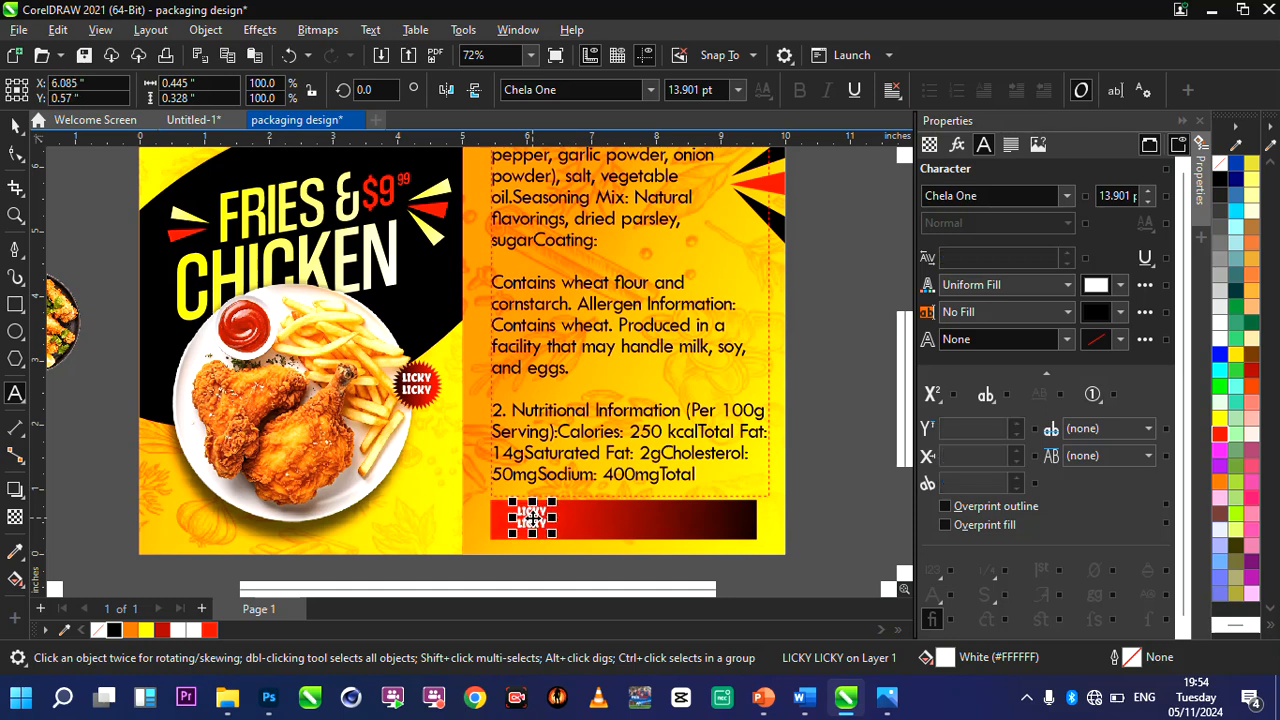
Replace the copied text on the gradient bar with "Crispy Meals".
key("ctrl+a")
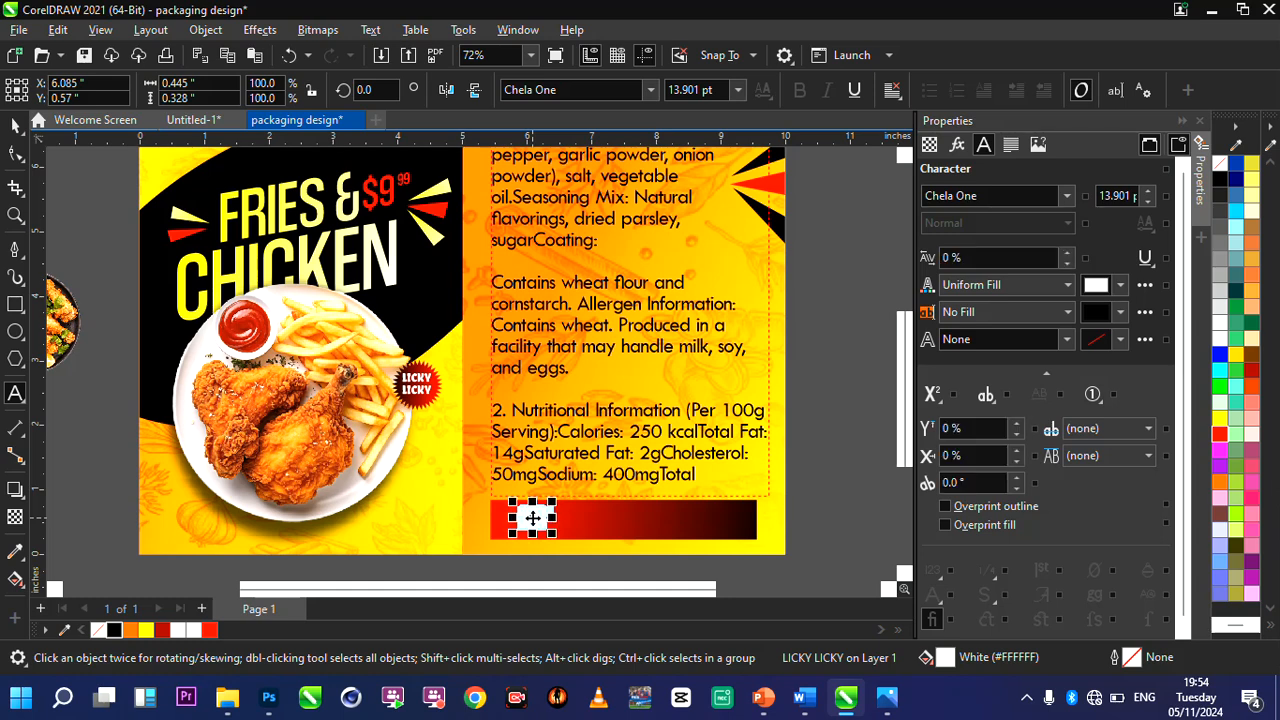
type("C")
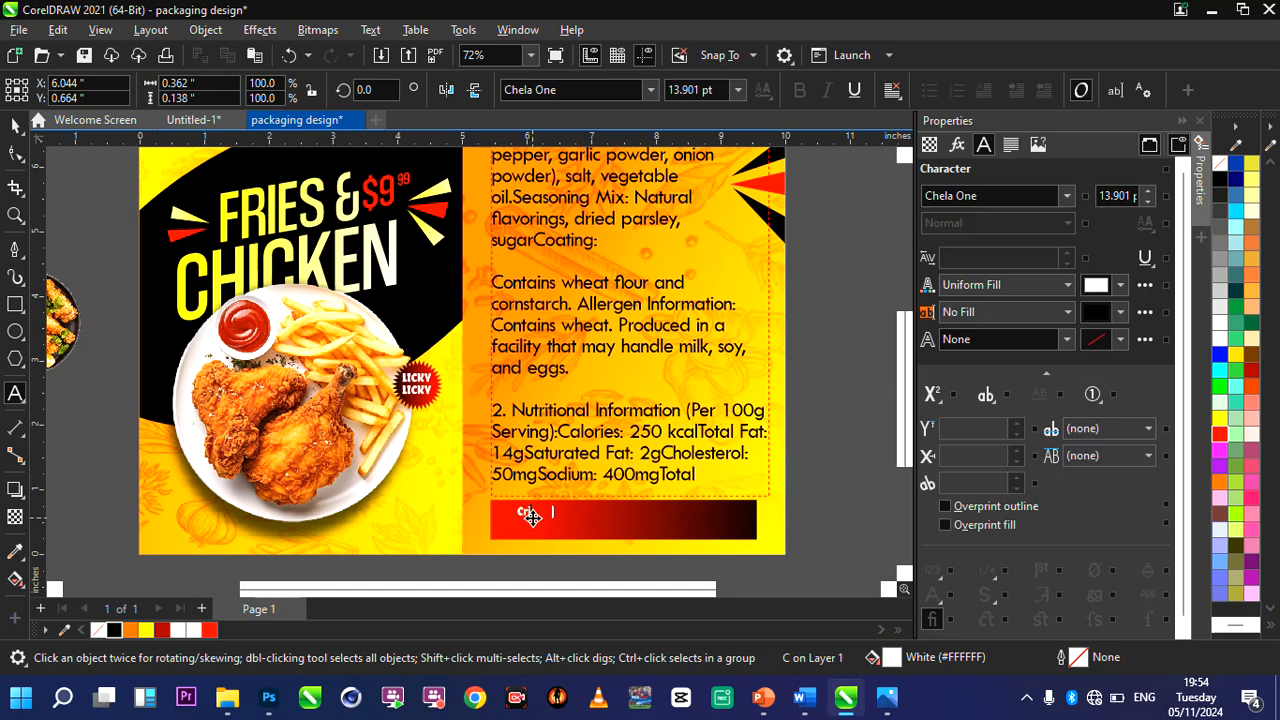
type("rispy Meals")
key("ctrl+space")
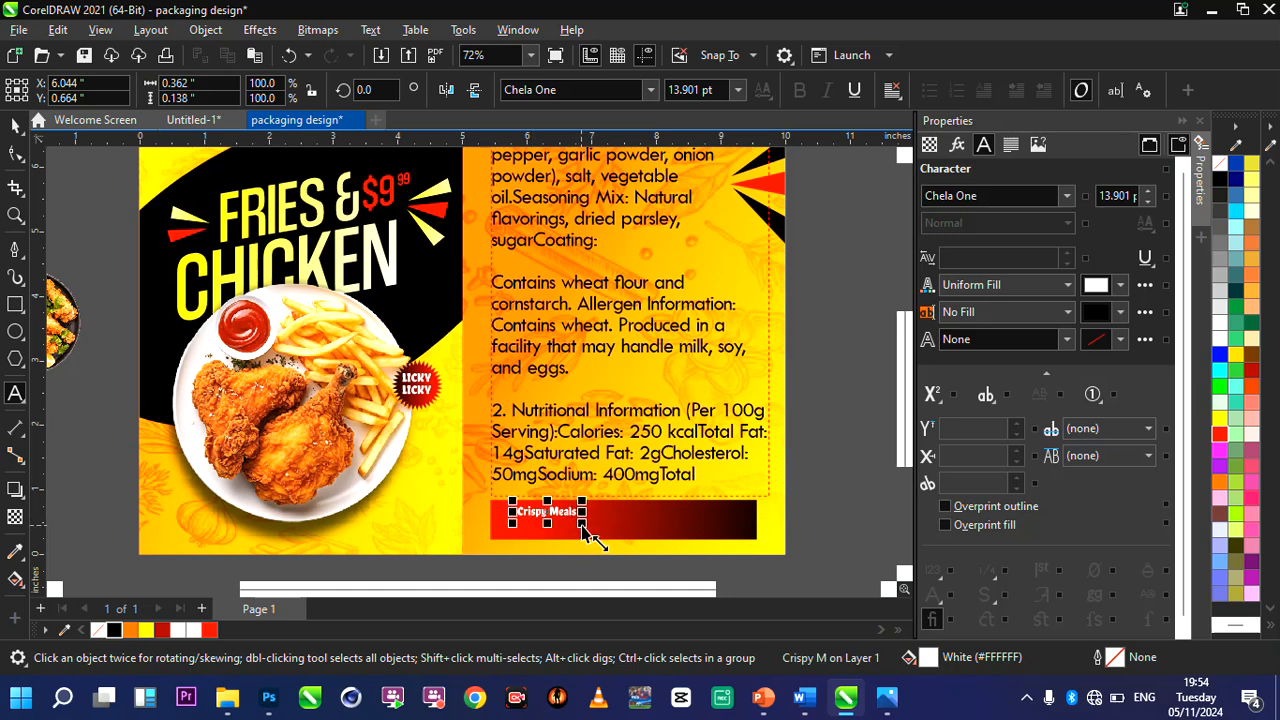
Enlarge the Crispy Meals text to about 2.4 × 0.46 inches and position it near the gradient bar's red end.
left_click_drag(582, 524, 680, 549)
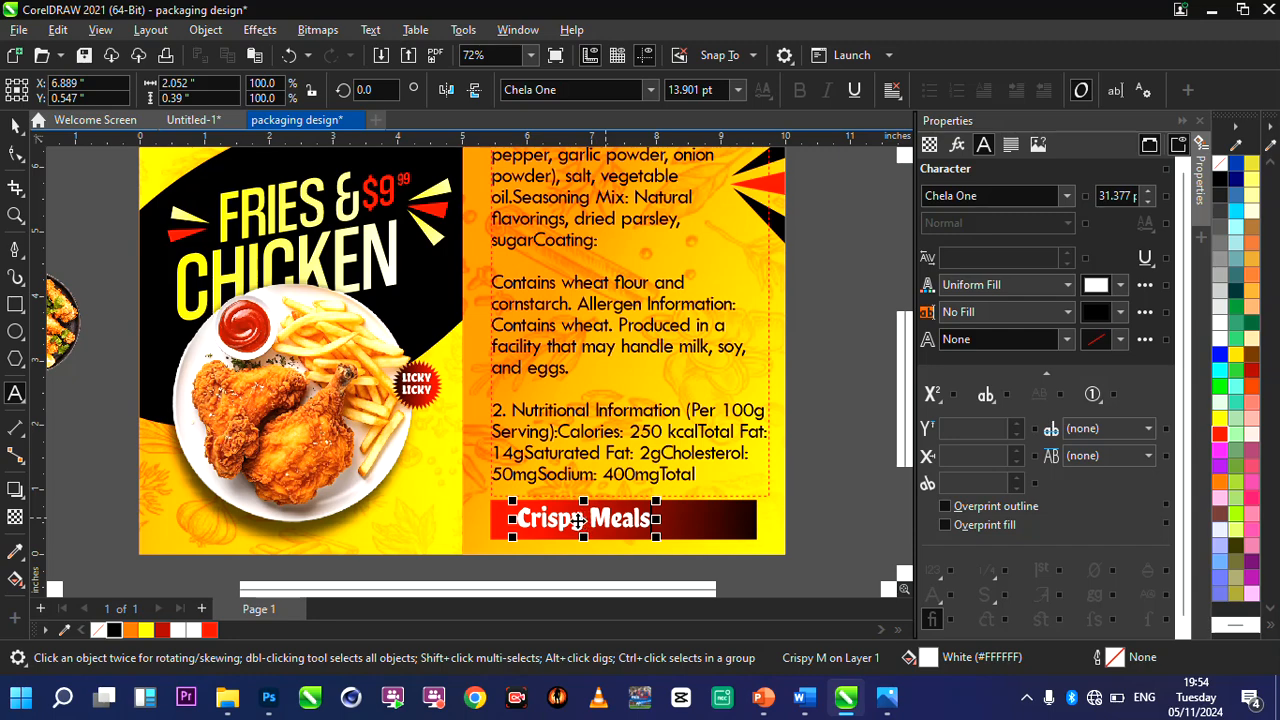
left_click_drag(578, 519, 568, 519)
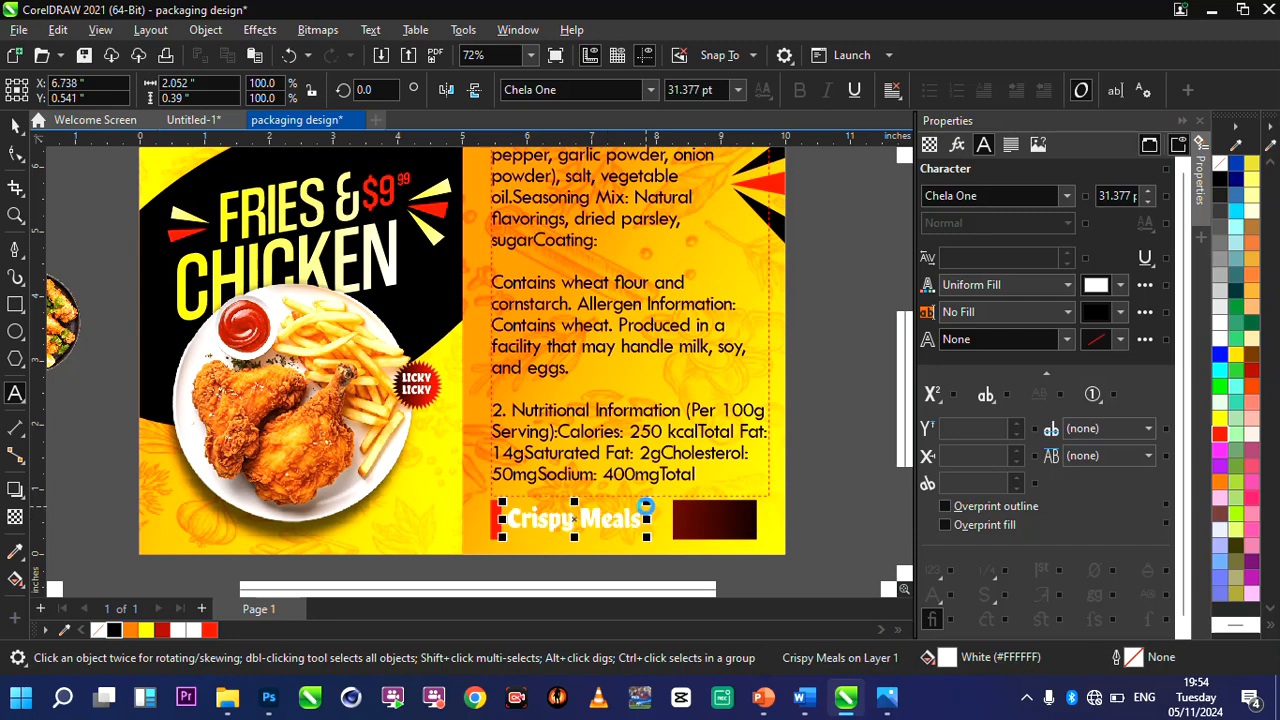
scroll(668, 540, "up", 2)
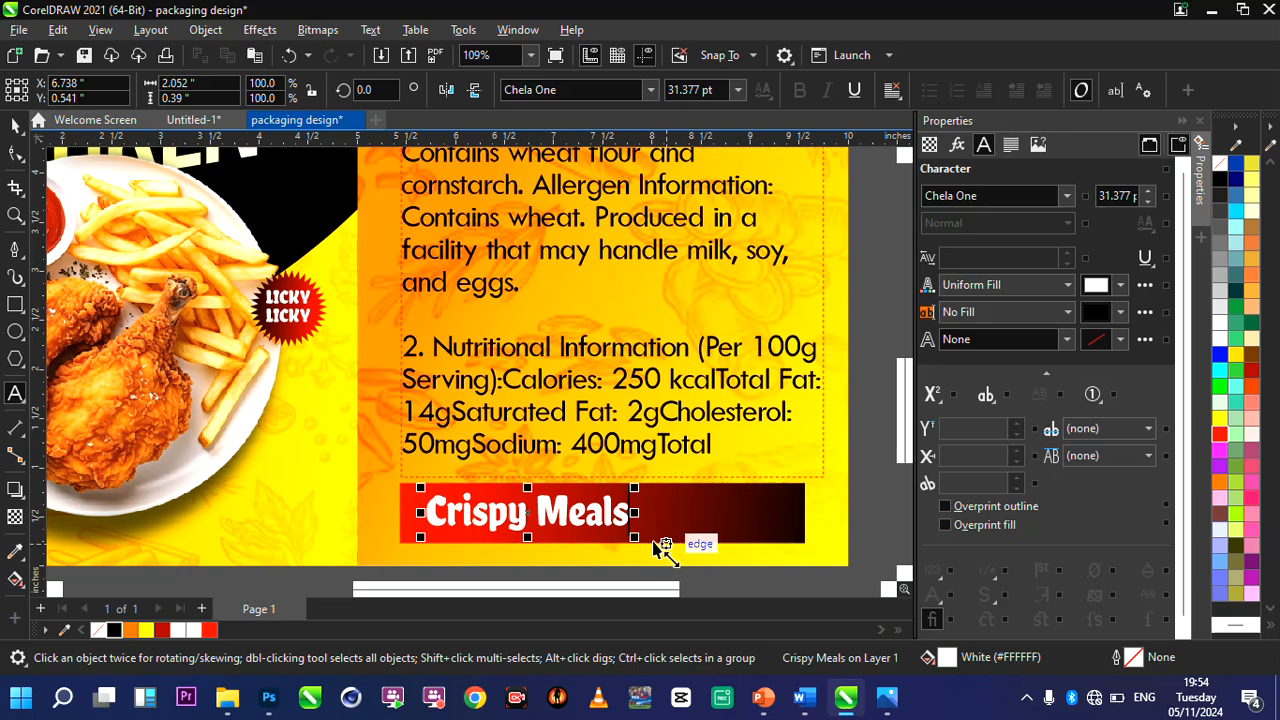
left_click_drag(635, 538, 671, 546)
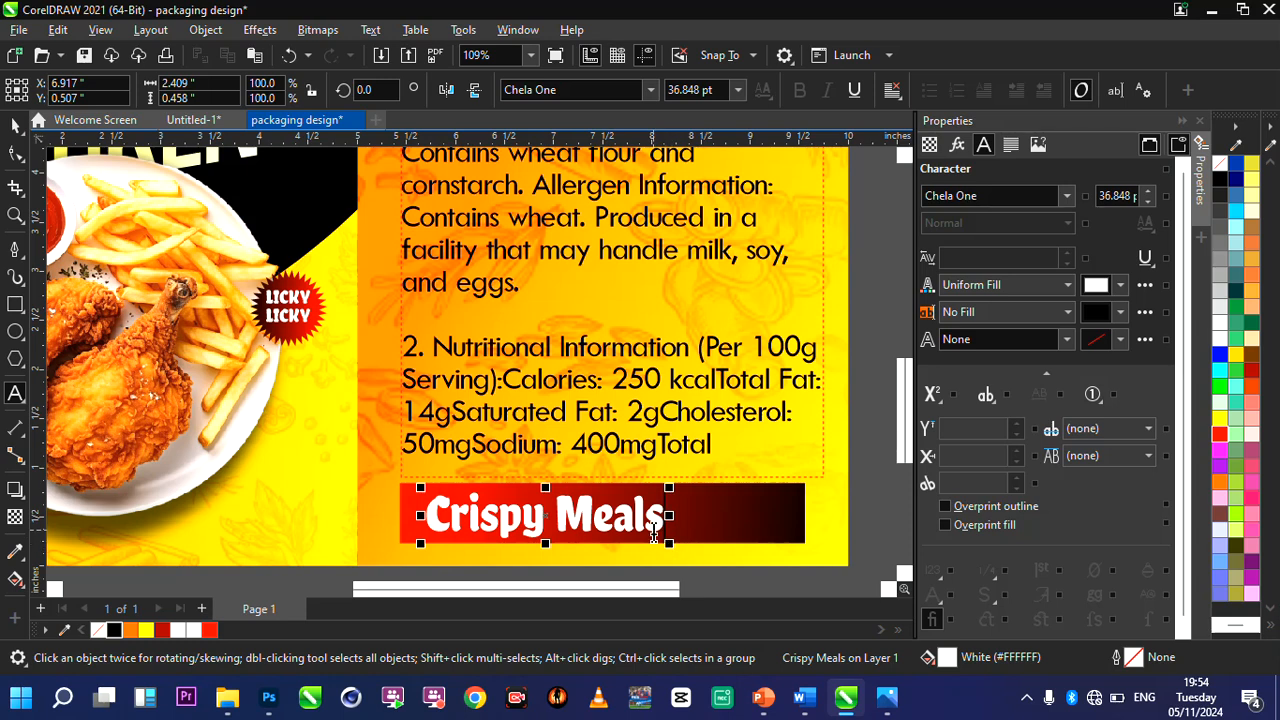
left_click(652, 529)
left_click(16, 125)
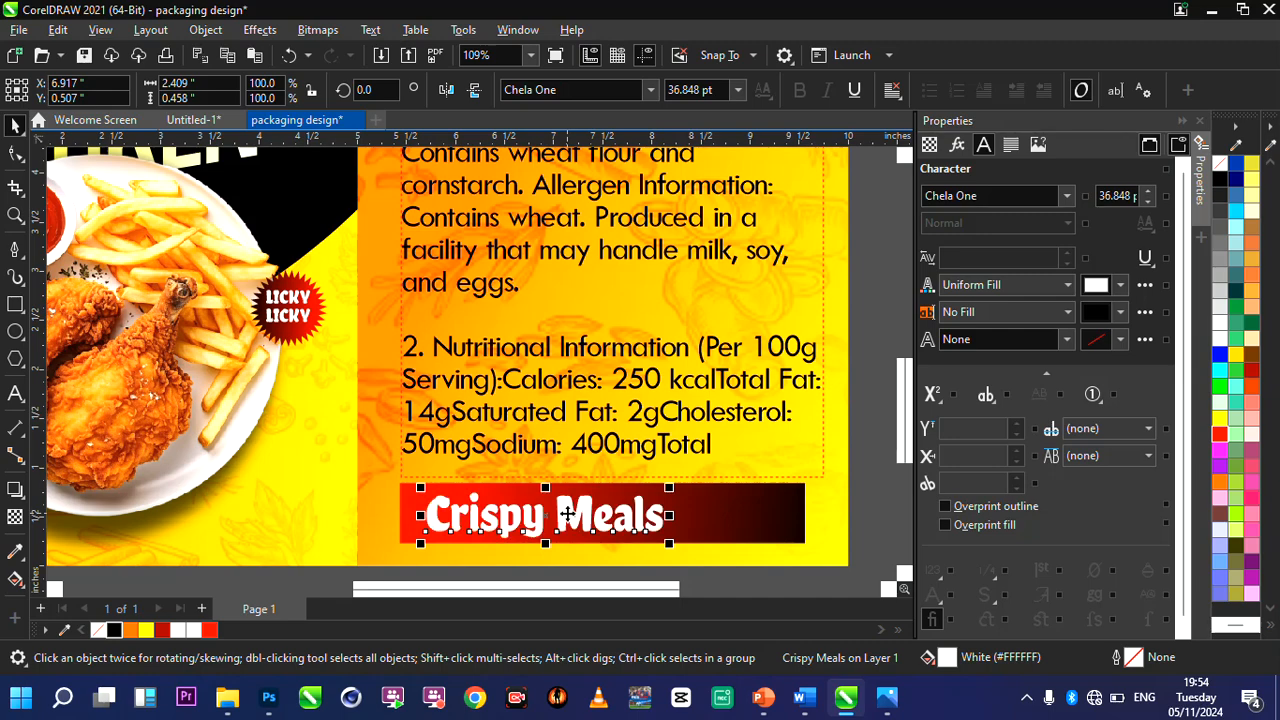
Examine the Crispy Meals bar and the overall two-panel layout at different magnifications.
scroll(567, 513, "down", 2)
scroll(690, 462, "up", 2)
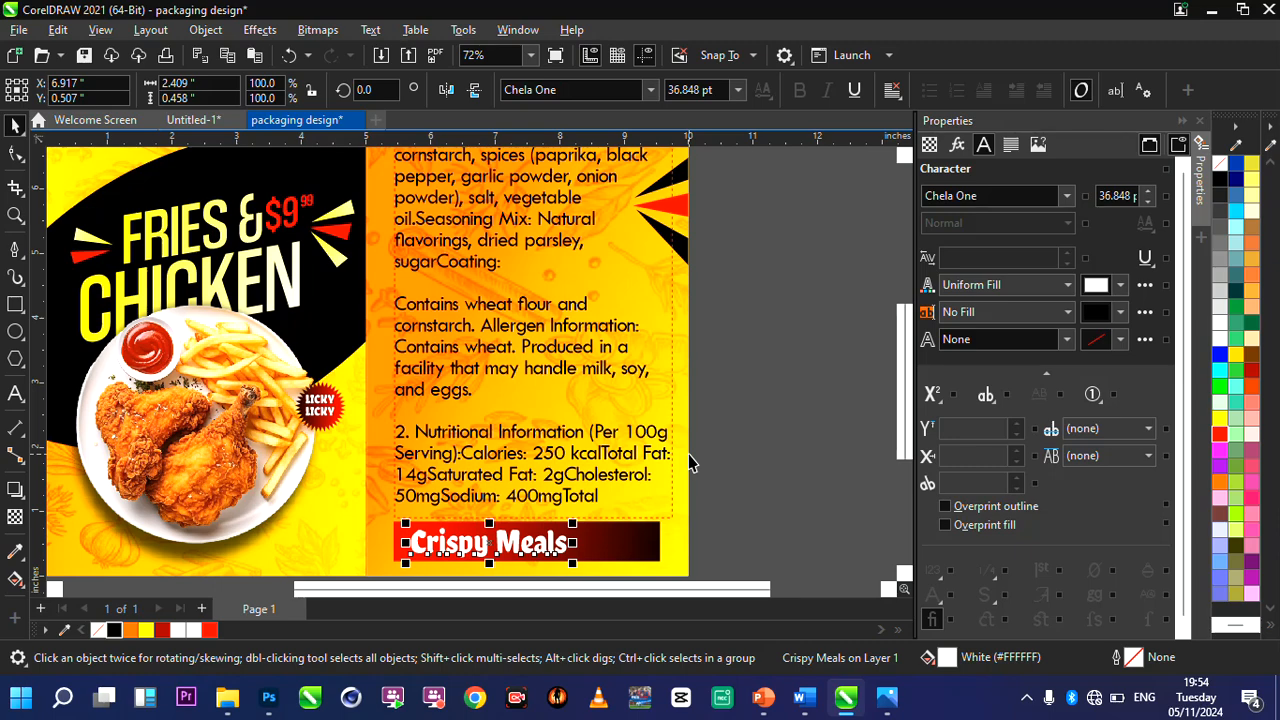
scroll(690, 462, "down", 2)
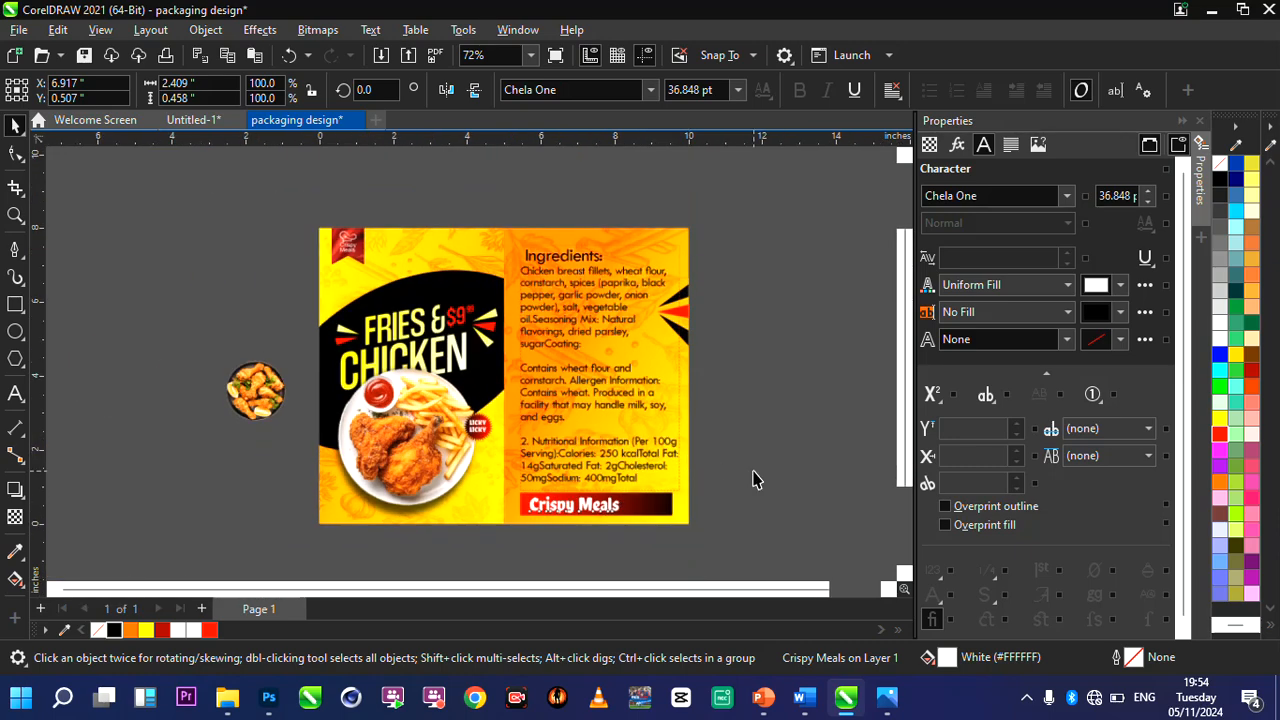
scroll(620, 425, "up", 2)
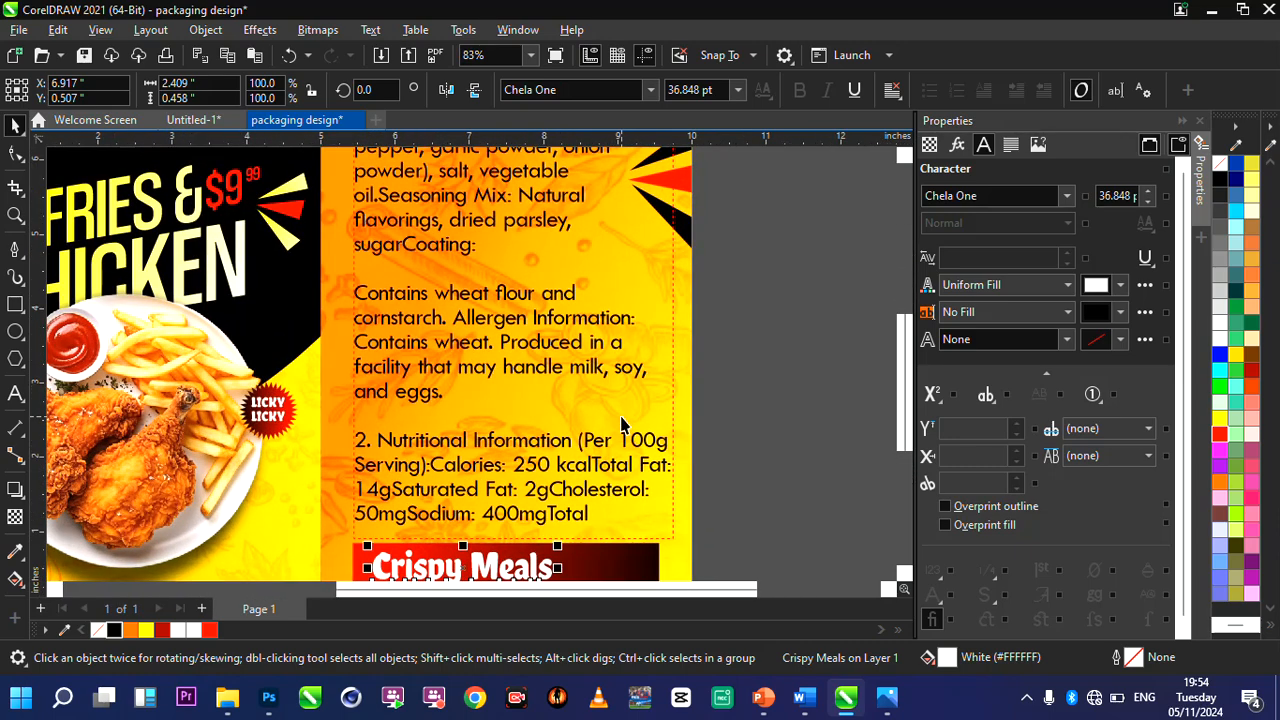
scroll(620, 425, "down", 2)
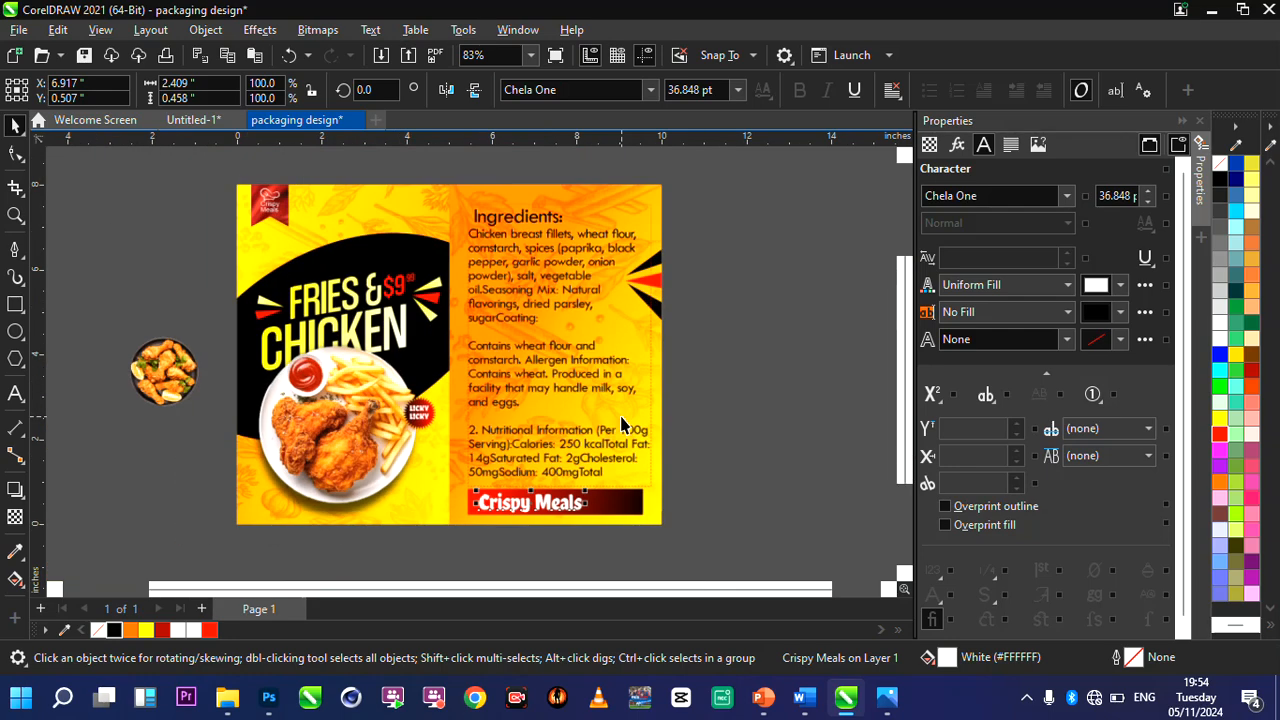
scroll(677, 320, "up", 1)
scroll(375, 368, "down", 2)
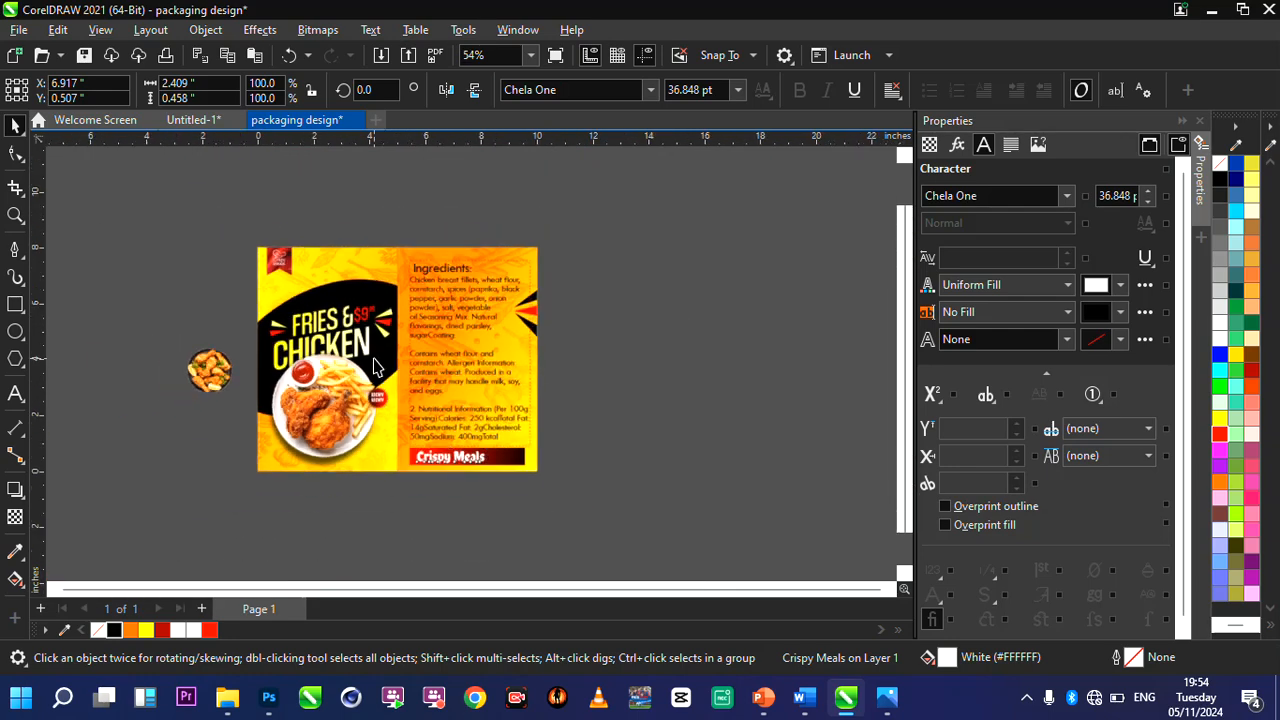
scroll(545, 367, "up", 1)
Duplicate the whole two-panel design and place the copy to the right of the original, level with it.
left_click(152, 200)
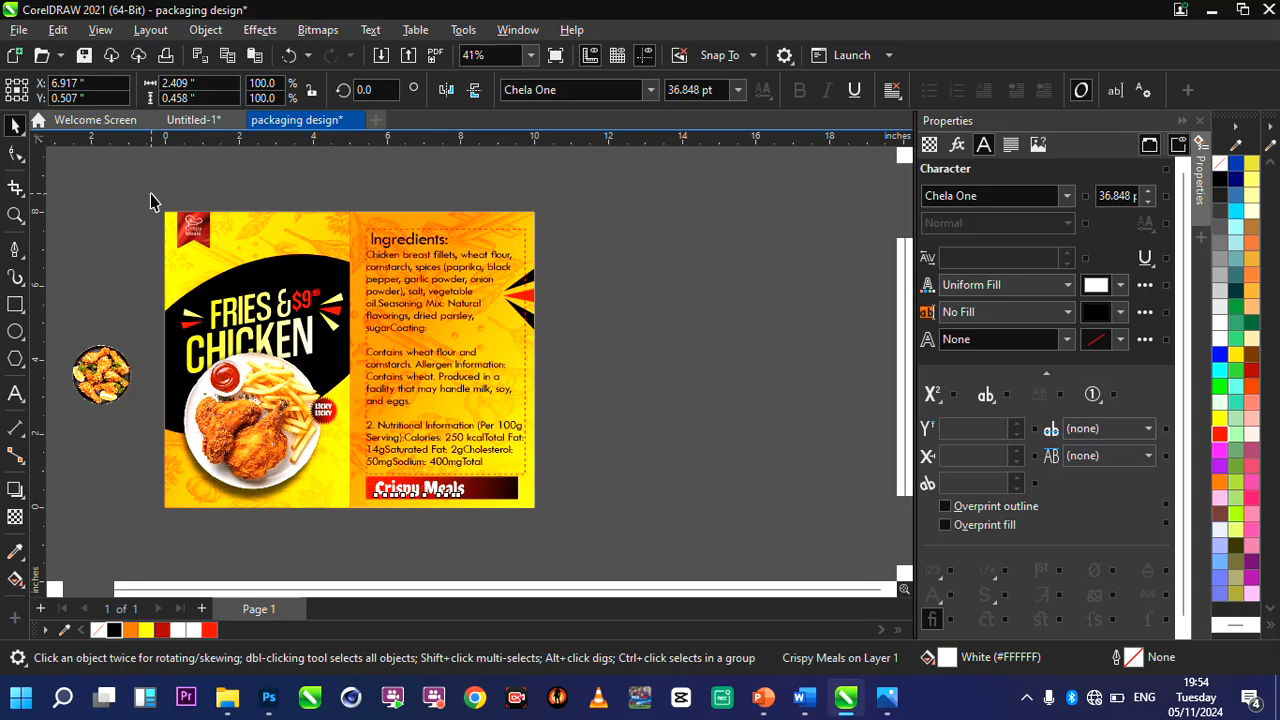
mouse_move(152, 193)
left_mouse_down()
mouse_move(285, 345)
mouse_move(250, 328)
left_mouse_up()
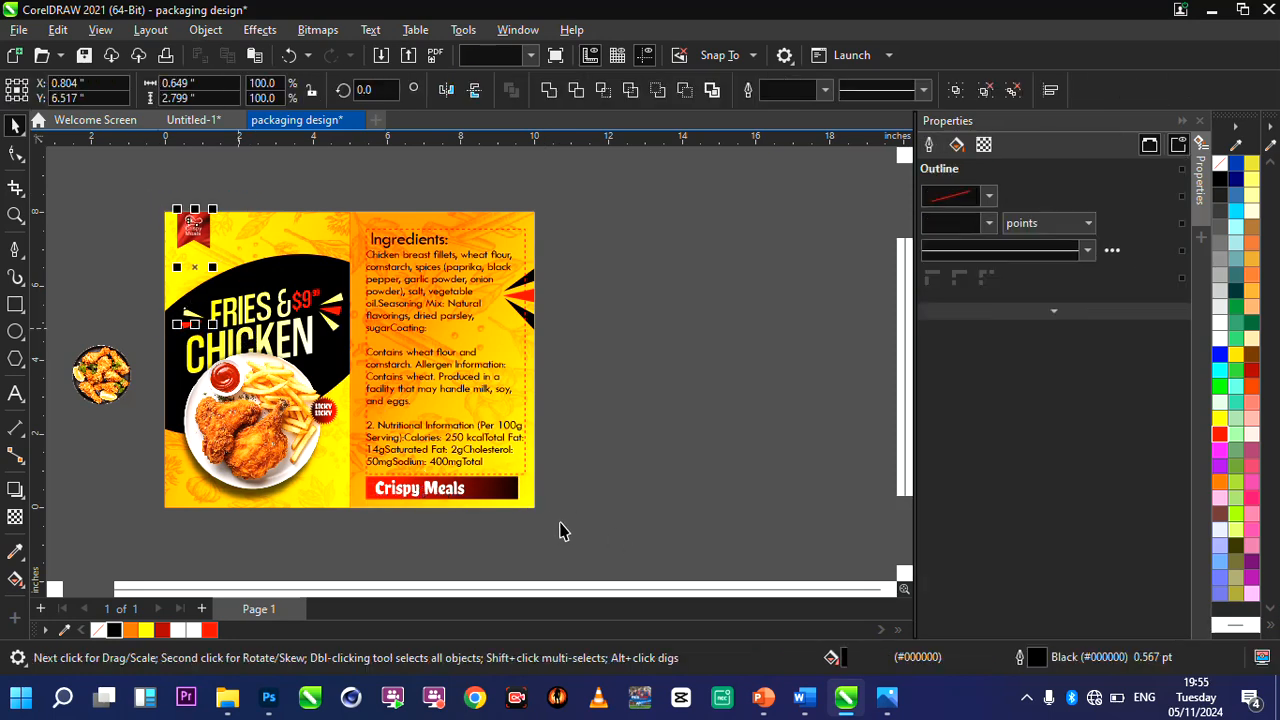
left_click_drag(152, 198, 550, 540)
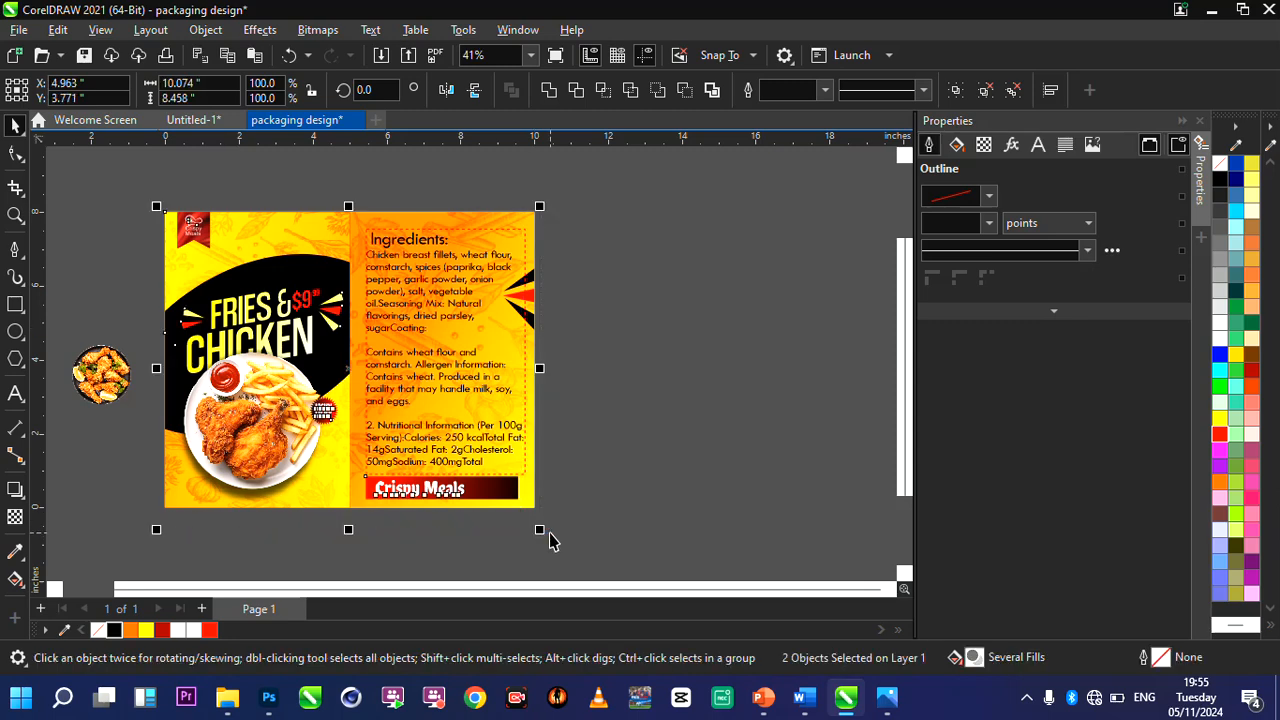
key("ctrl+d")
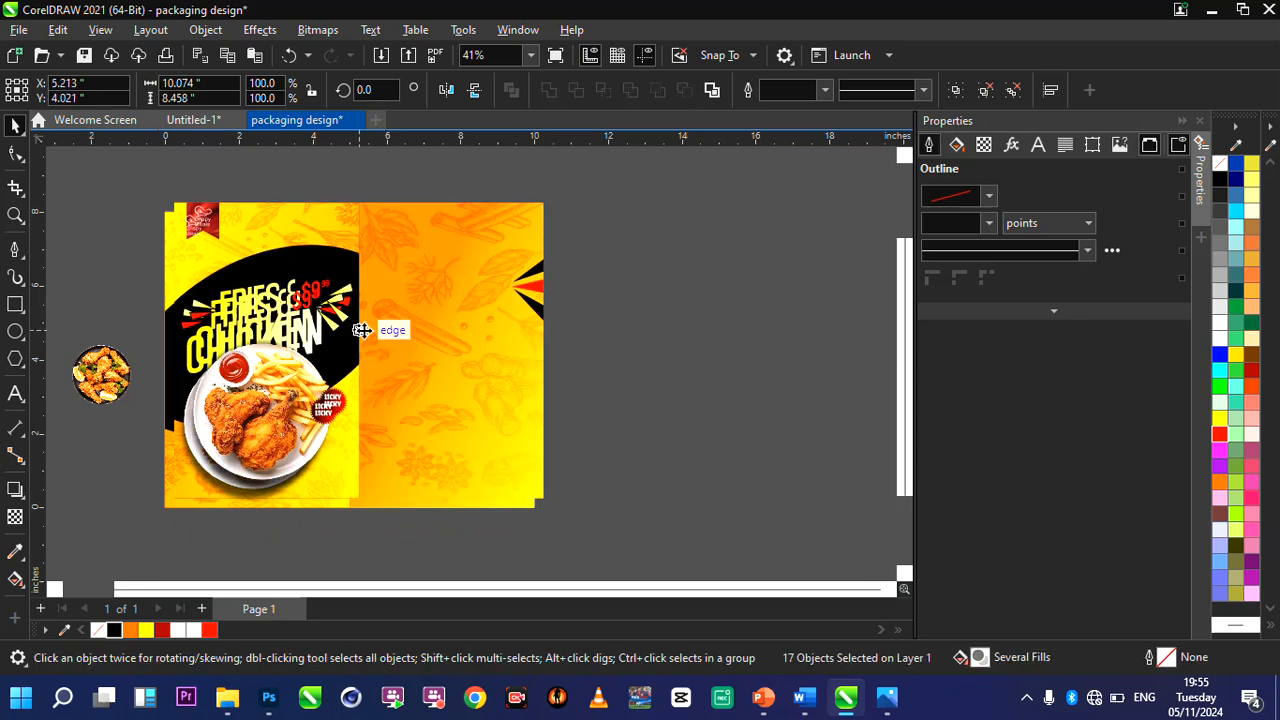
left_click_drag(486, 348, 744, 342)
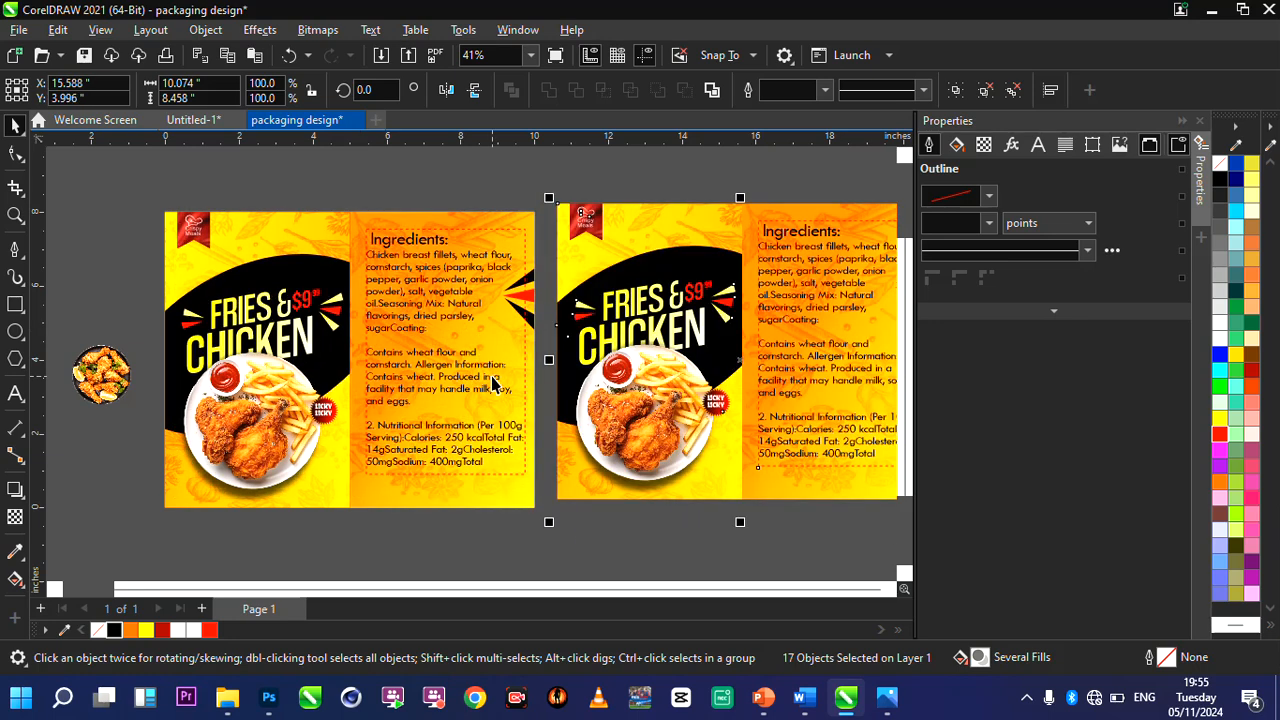
scroll(492, 378, "down", 1)
scroll(873, 357, "up", 2)
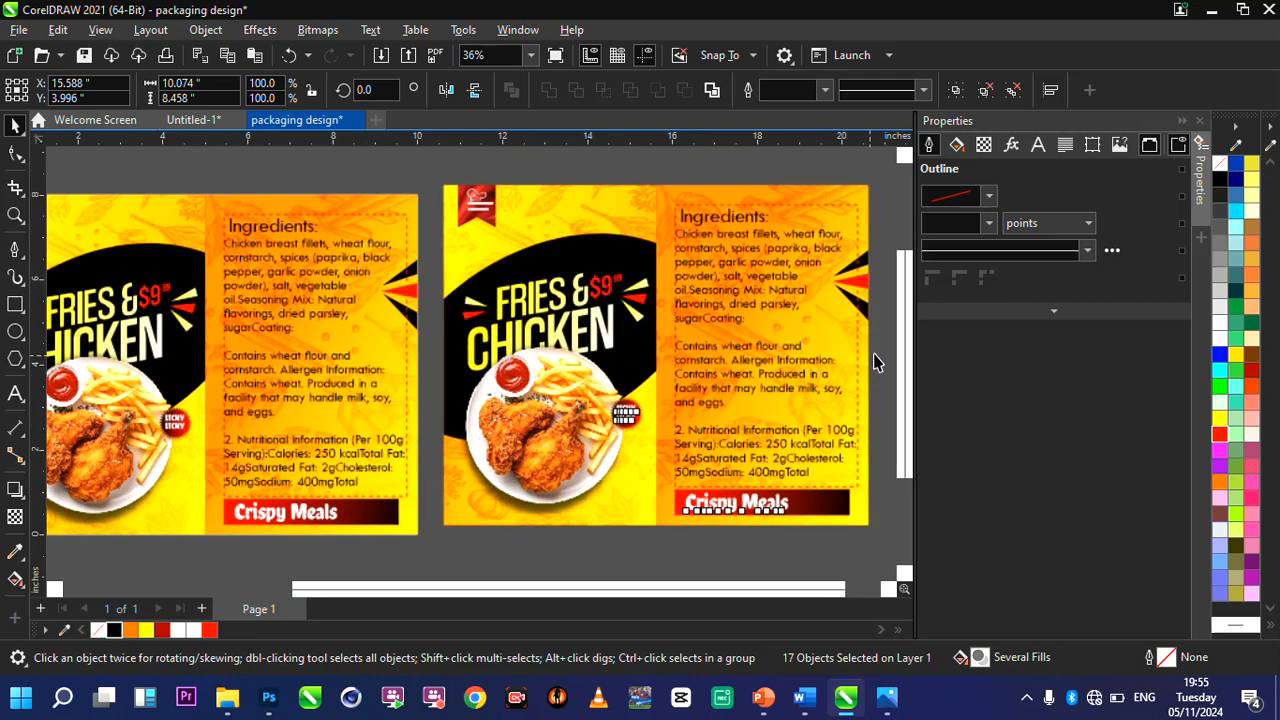
scroll(720, 363, "down", 1)
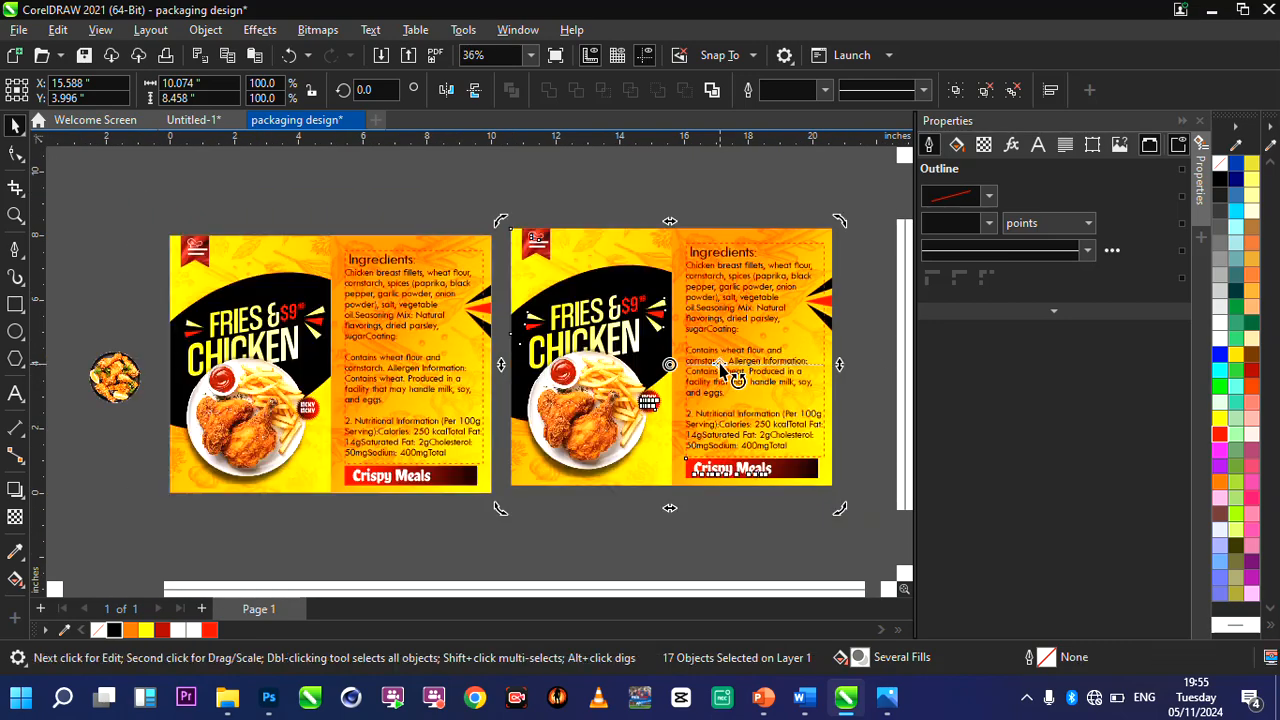
left_click_drag(720, 363, 720, 369)
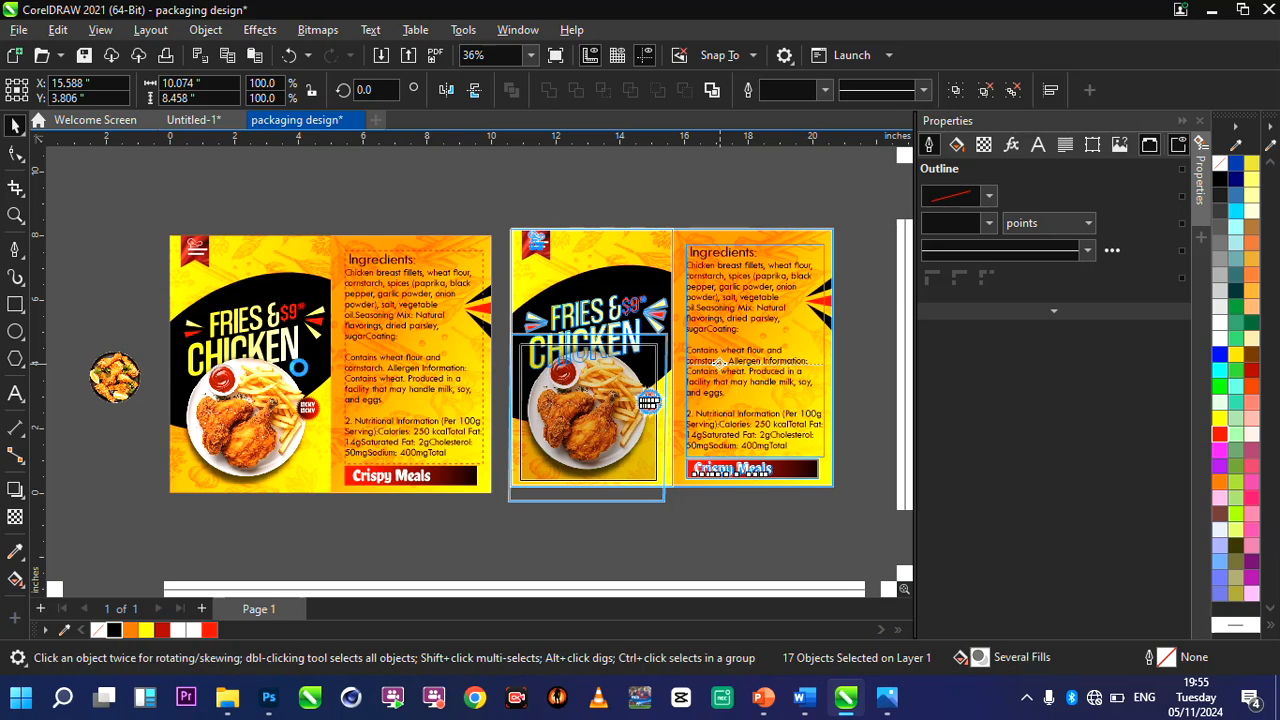
Move the loose drumstick platter image onto the duplicate's front panel and delete the fries-and-chicken plate image there.
left_click(103, 381)
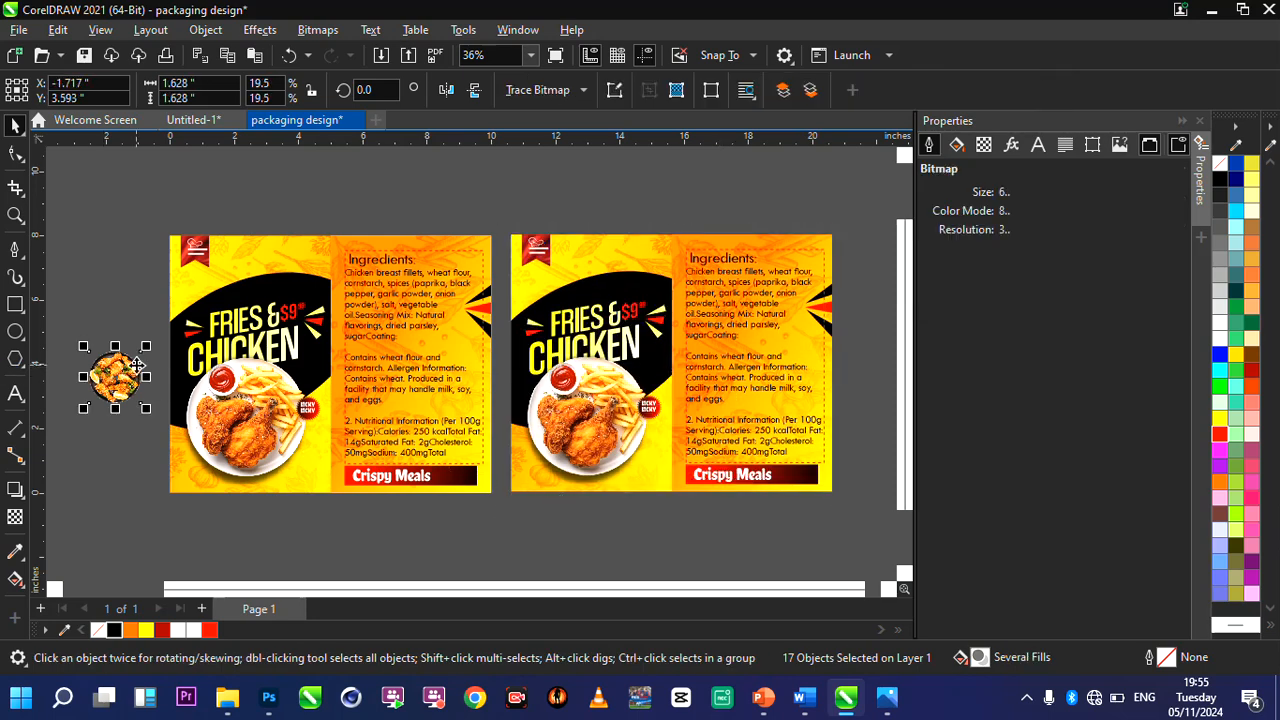
left_click_drag(137, 365, 590, 462)
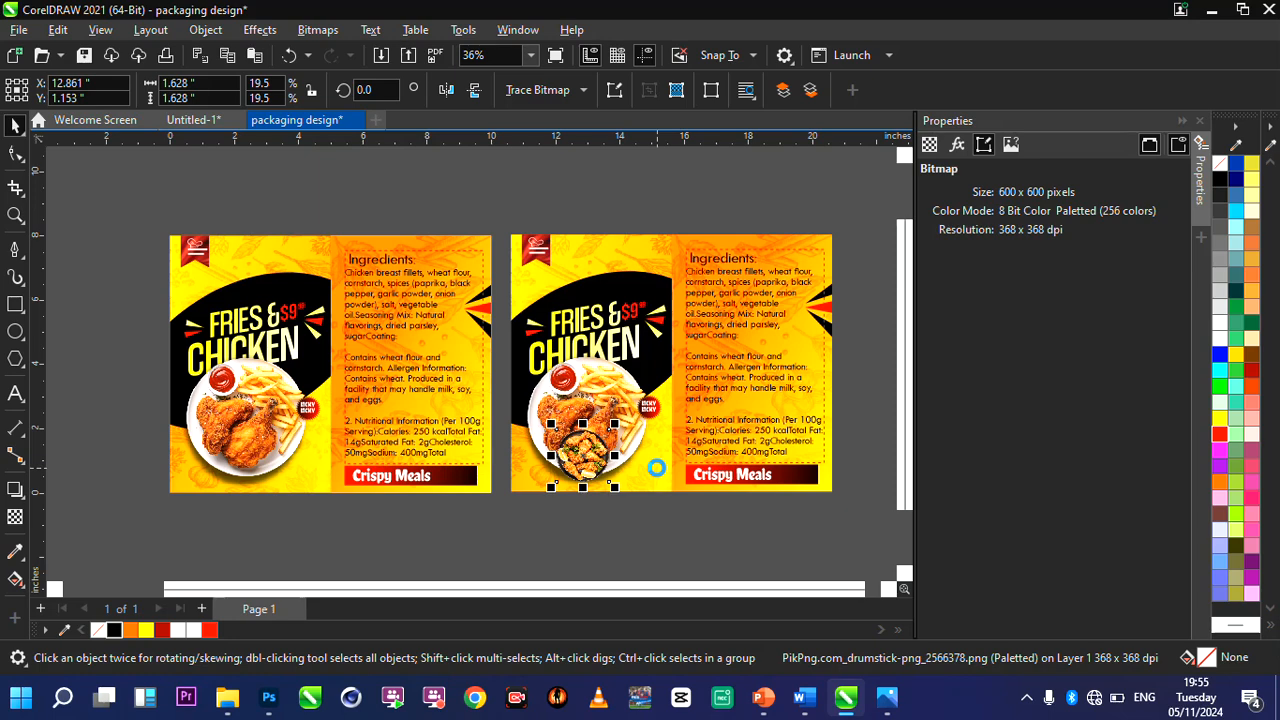
scroll(677, 465, "up", 1)
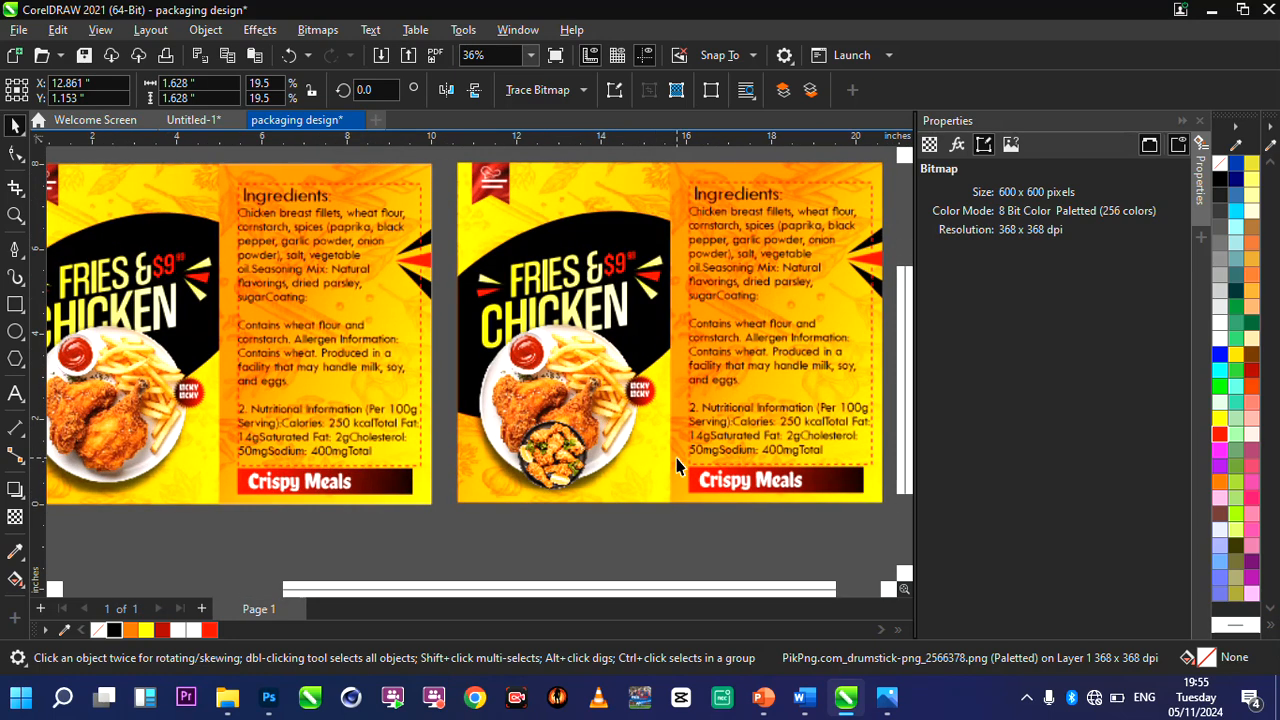
left_click(551, 388, "ctrl")
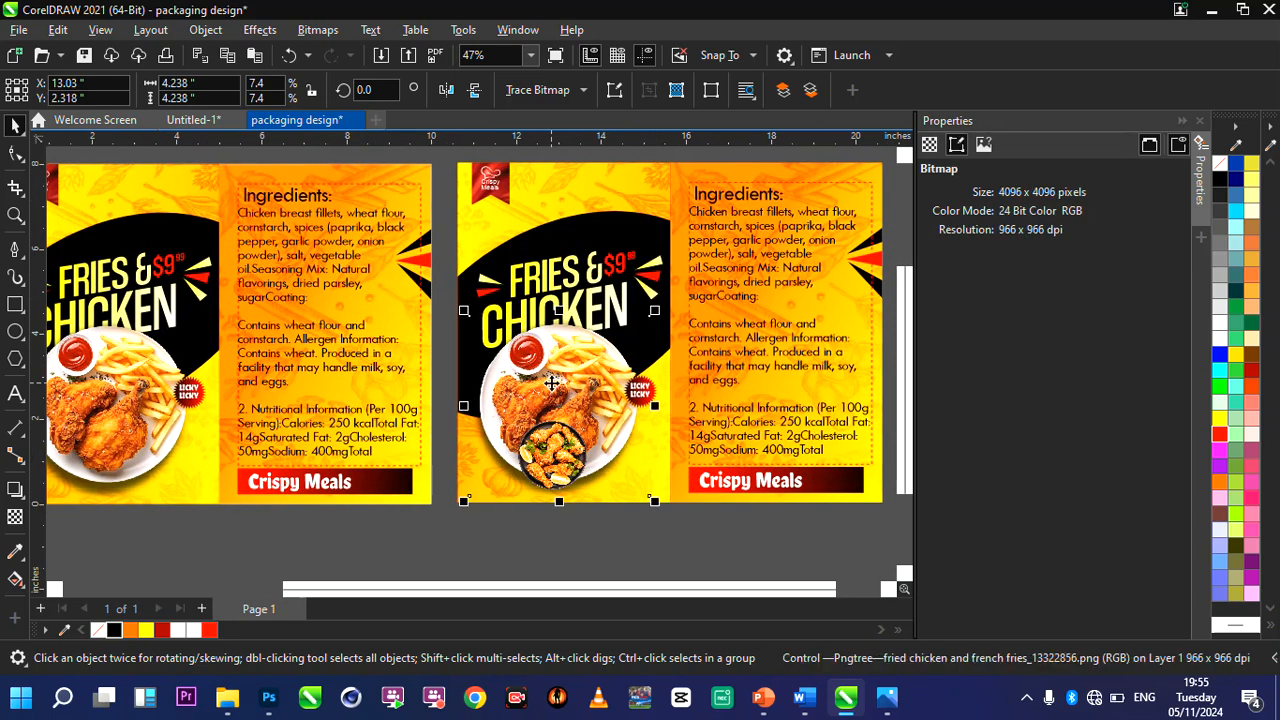
left_click(489, 540)
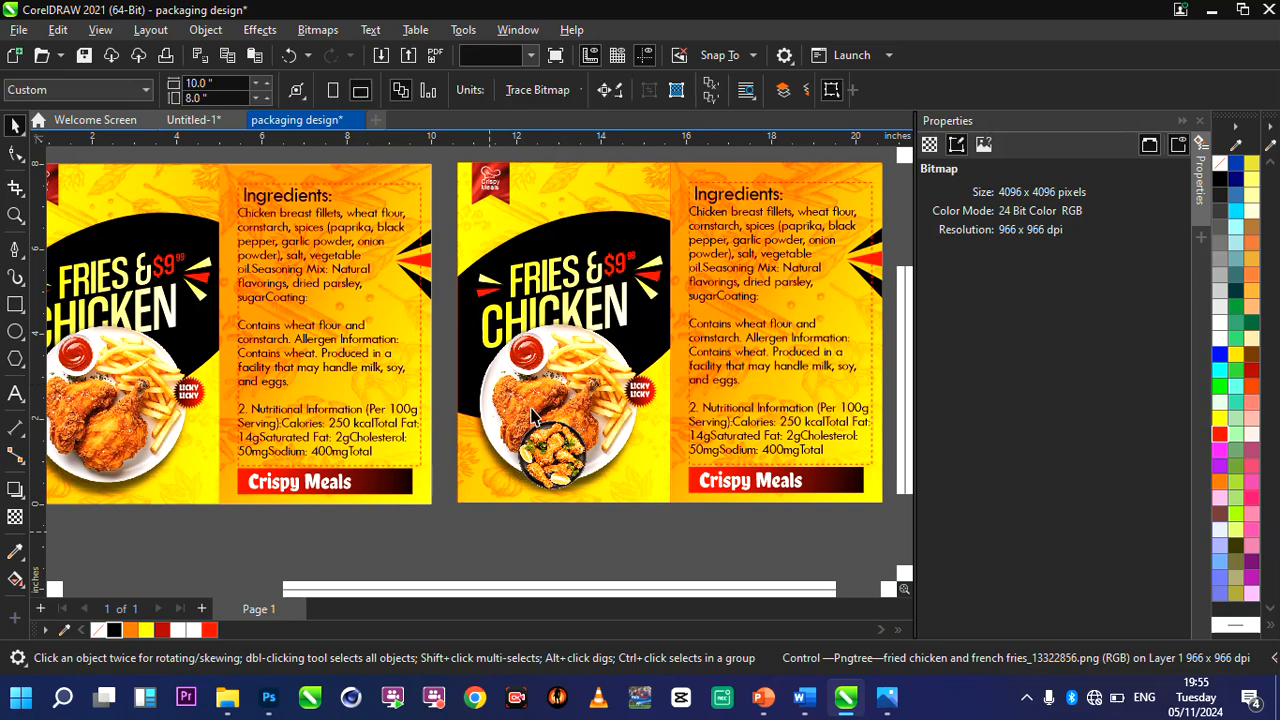
left_click(541, 375, "ctrl")
key("Delete")
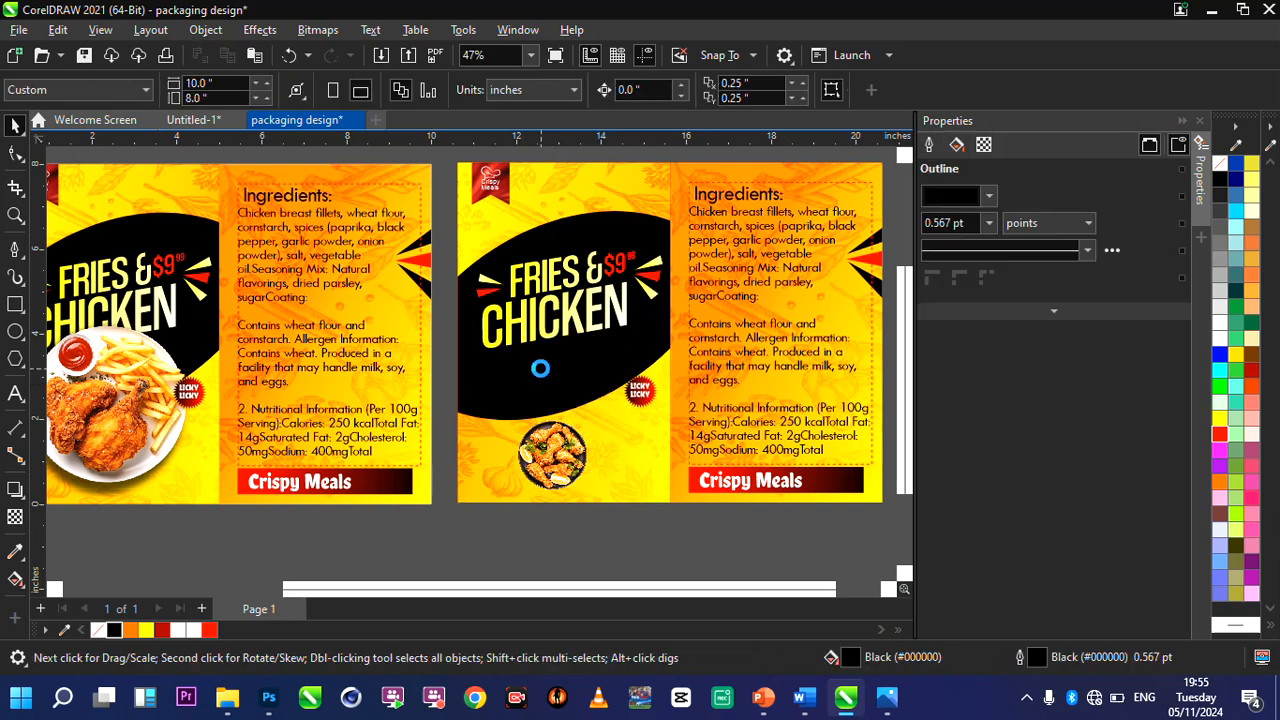
Enlarge the drumstick platter to about 3.2 × 3.2 inches and position it below the duplicate's FRIES & CHICKEN heading.
left_click(592, 415)
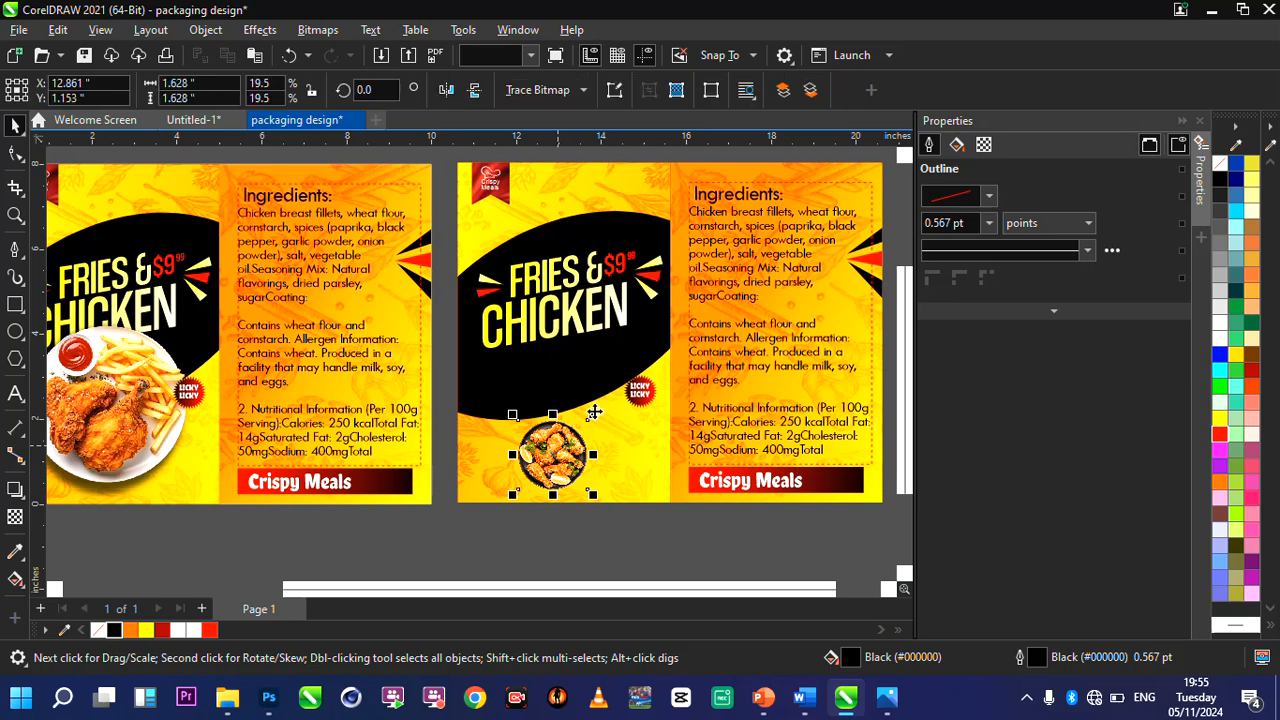
left_click_drag(594, 415, 660, 325)
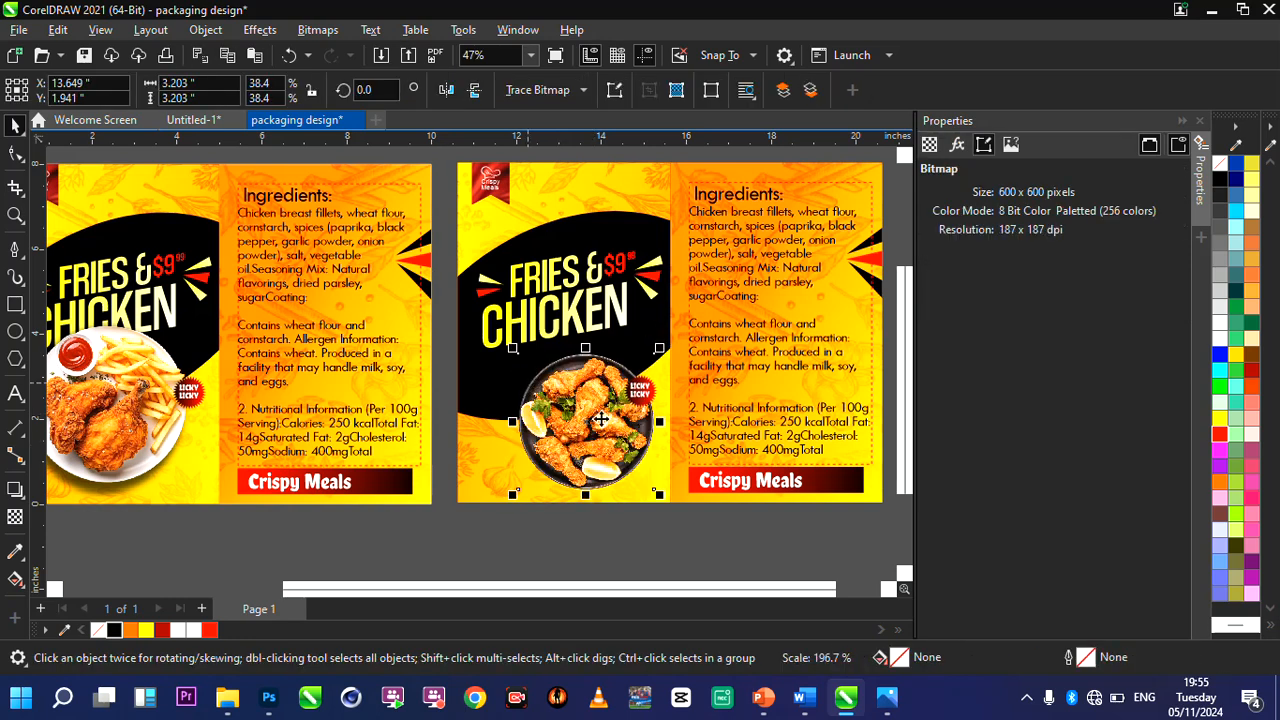
left_click_drag(602, 419, 549, 421)
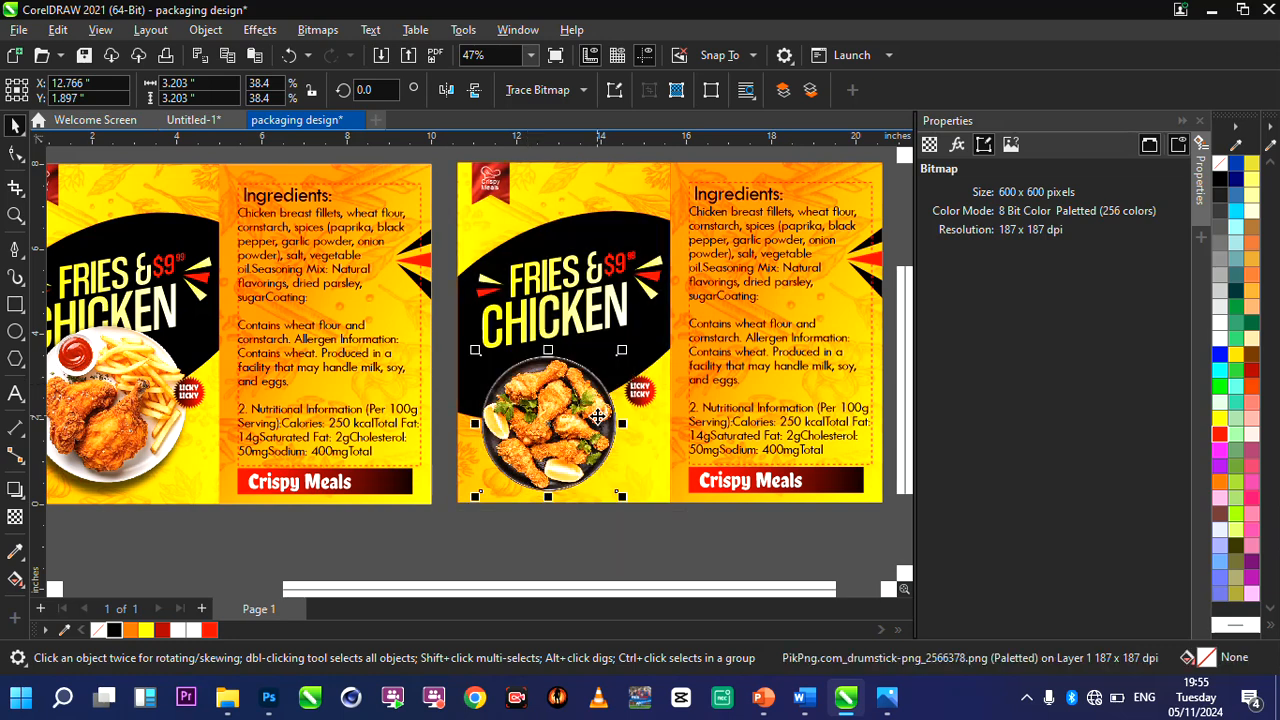
Enlarge the drumstick platter to about 3.8 × 3.8 inches and shift it slightly toward the front panel's centre.
left_click_drag(620, 358, 663, 334)
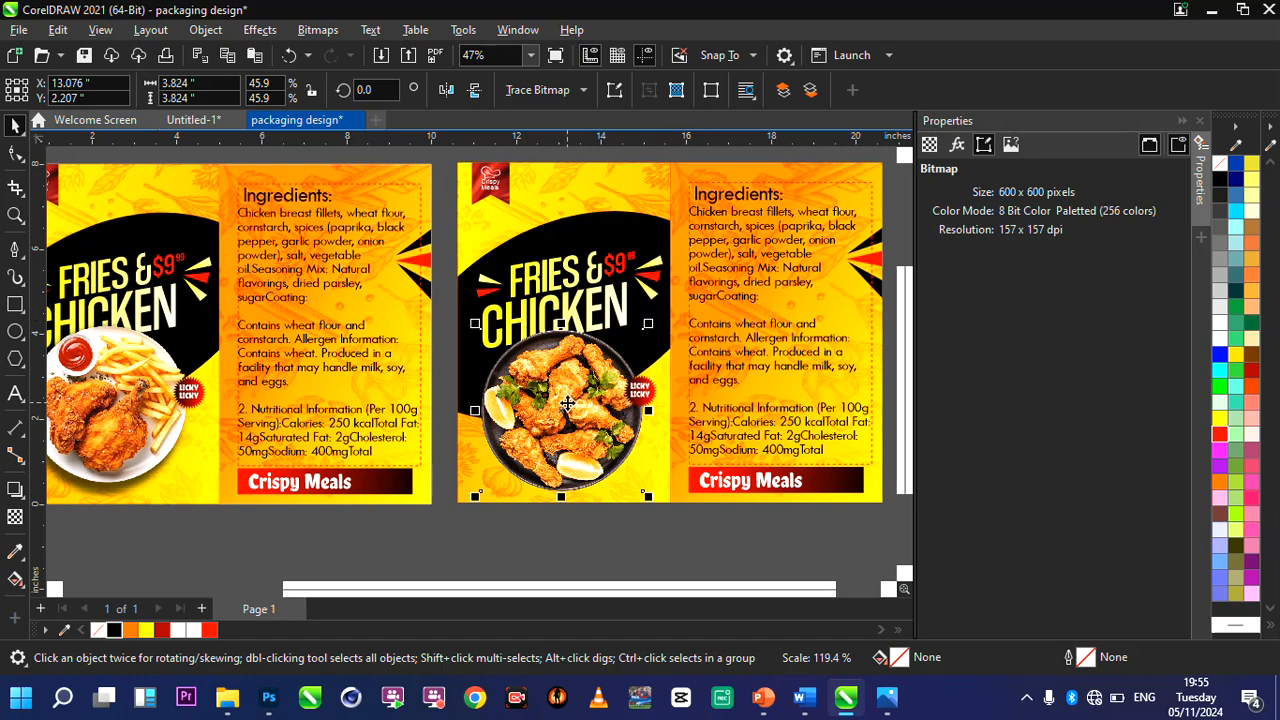
scroll(611, 423, "up", 2)
left_click_drag(593, 421, 598, 421)
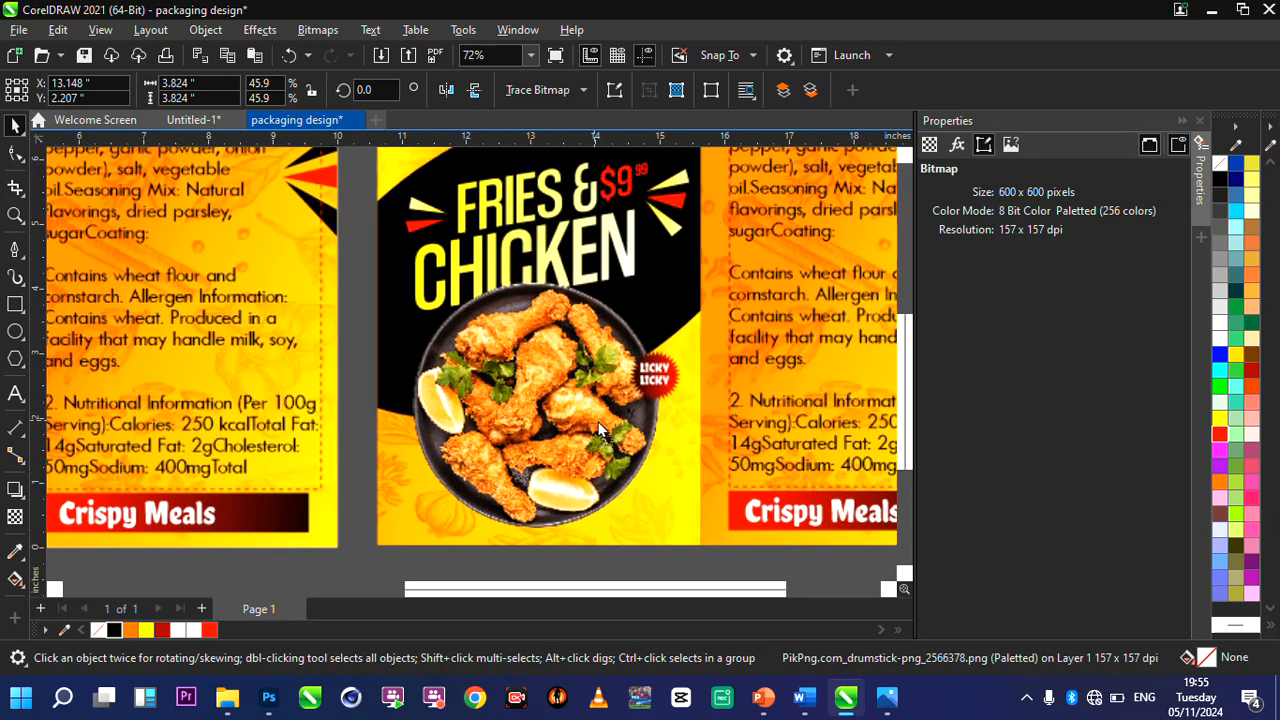
Give the drumstick platter the same drop shadow as the original plate: black, Multiply, opacity 70 and feather 7.
left_click(16, 489)
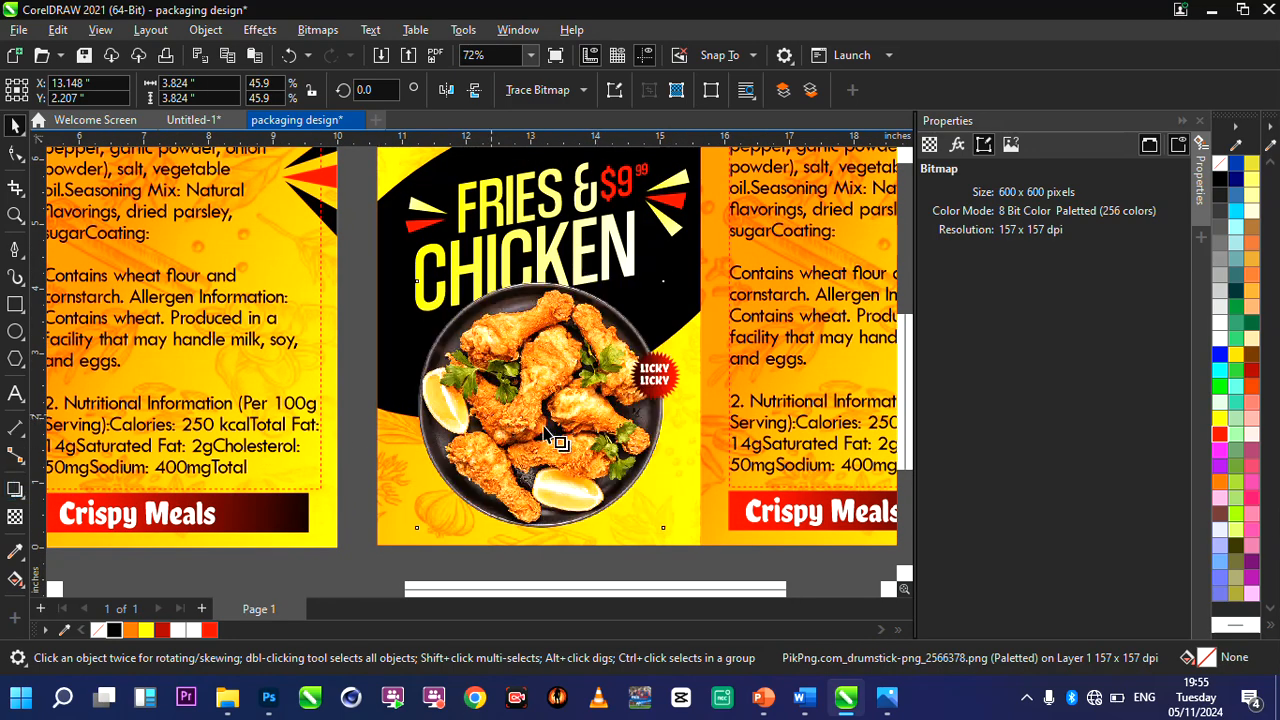
scroll(548, 433, "down", 2)
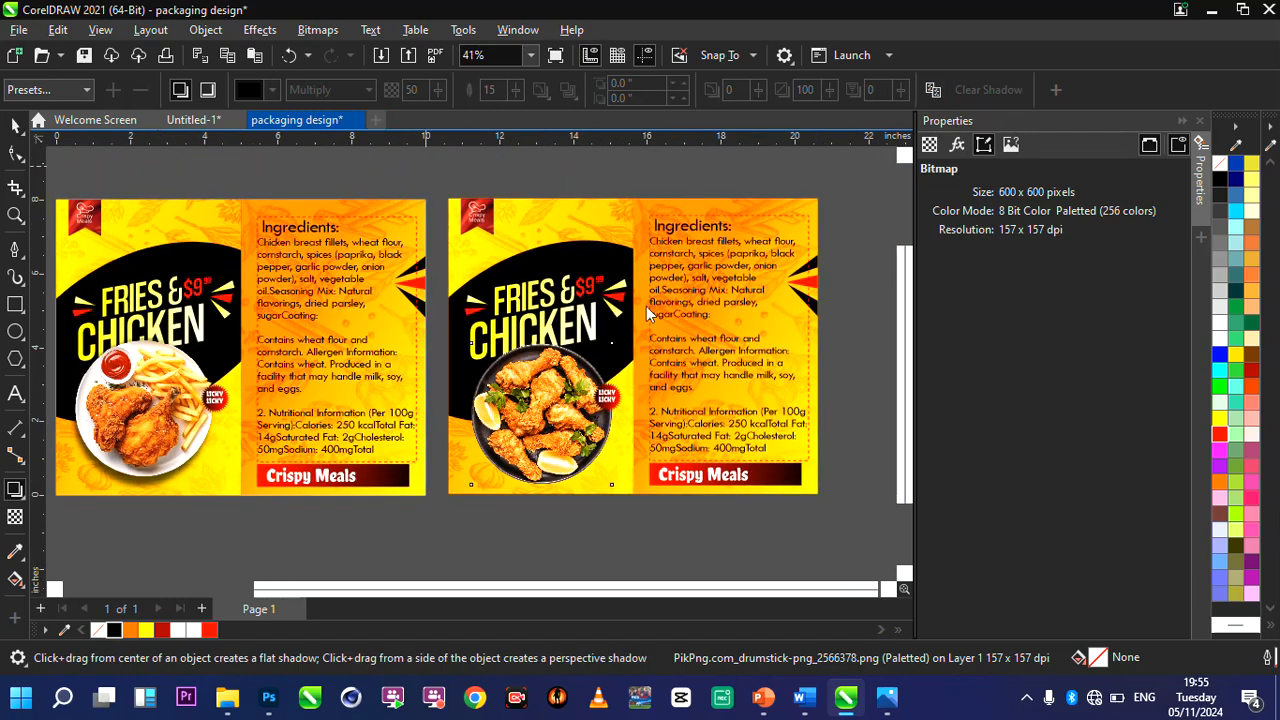
left_click(560, 440)
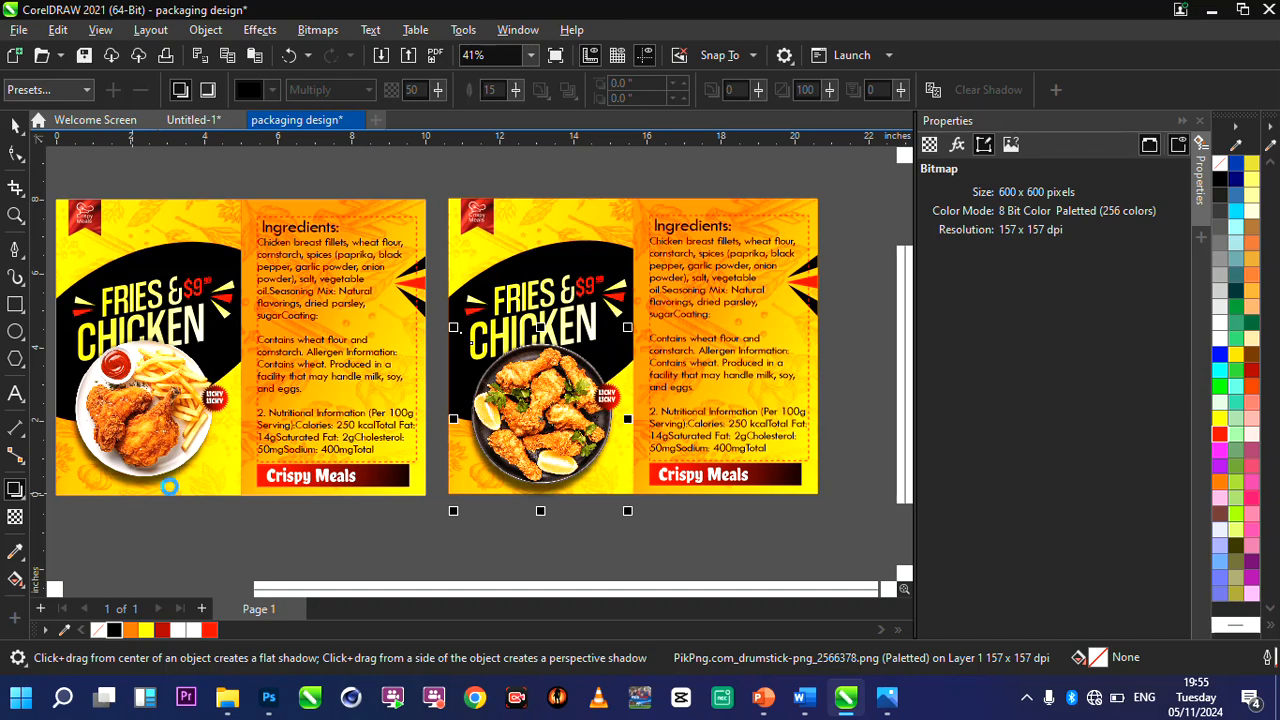
scroll(686, 413, "up", 2)
key("space")
left_click(586, 477)
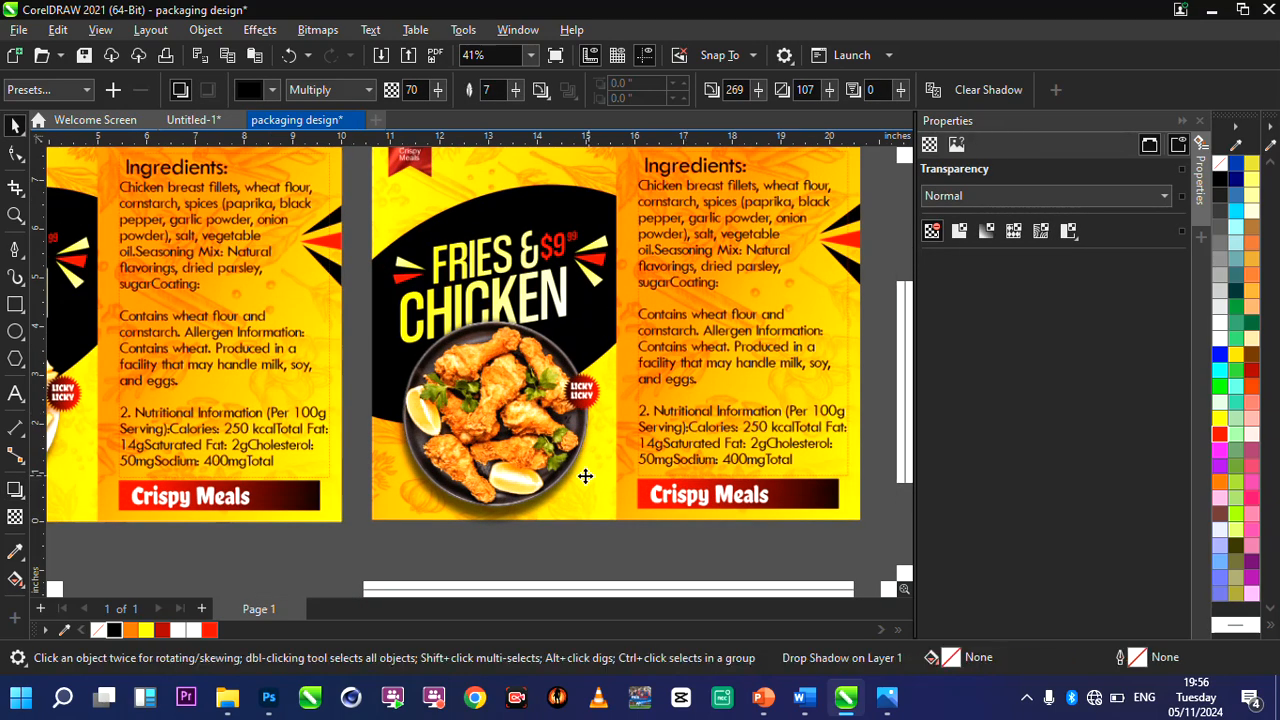
scroll(586, 477, "up", 2)
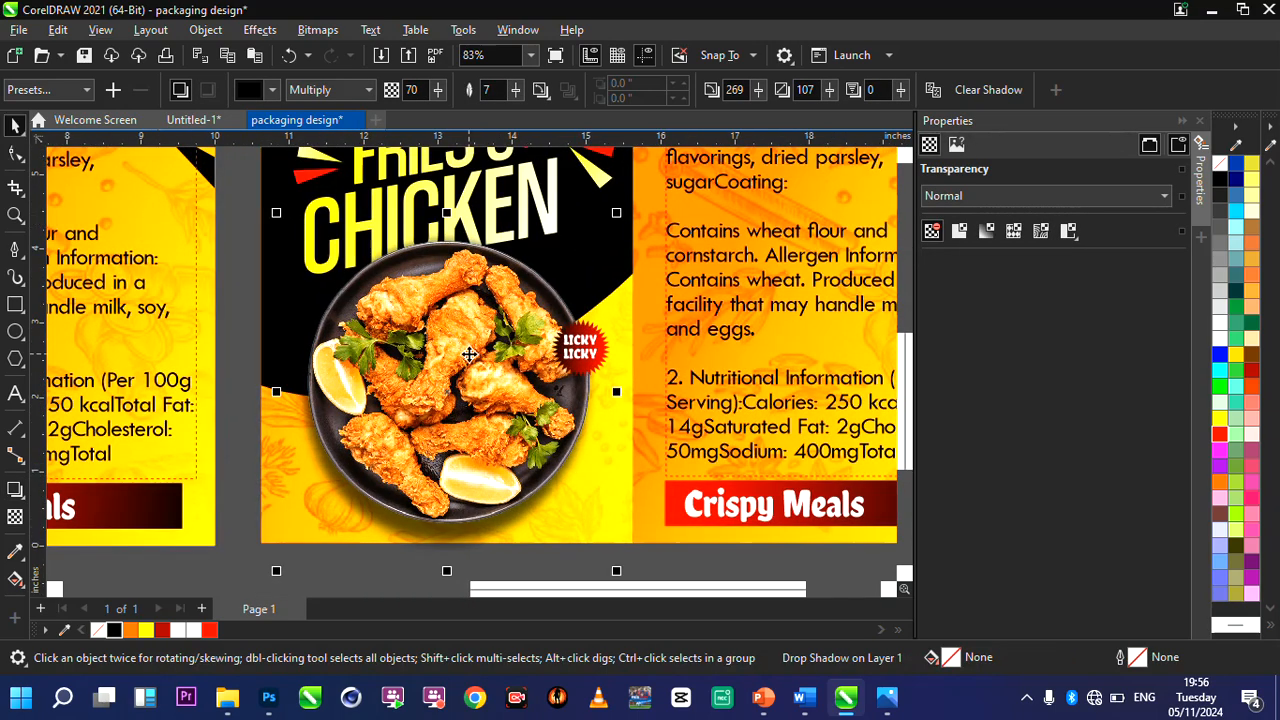
scroll(498, 387, "down", 2)
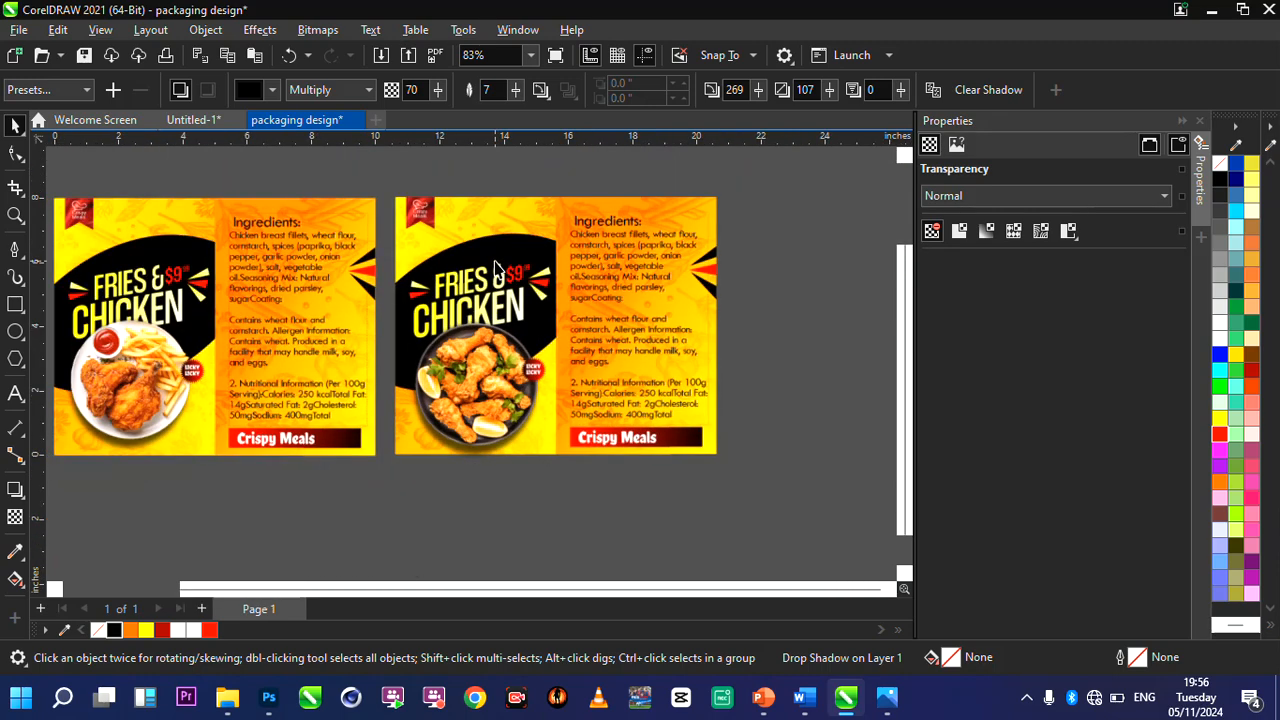
Replace FRIES & with ONLY in the duplicate's heading and enlarge the word to about 118 pt.
scroll(499, 270, "up", 1)
left_click(478, 299)
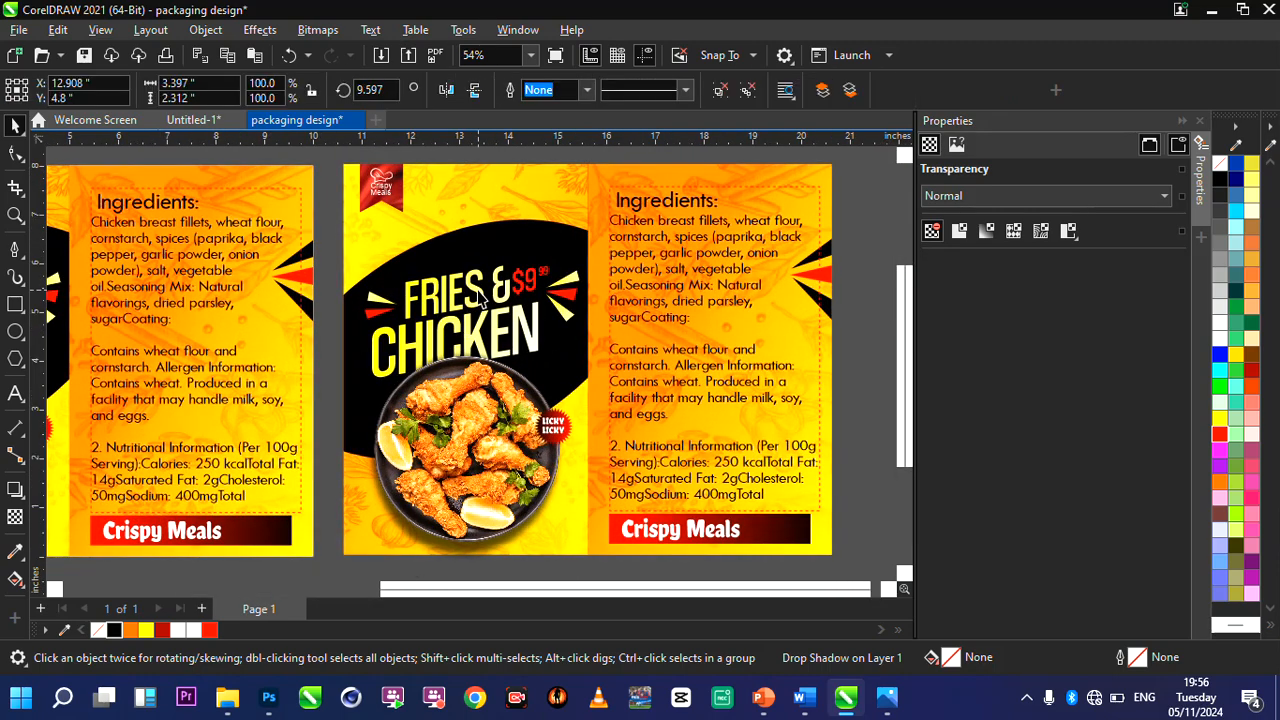
left_click(478, 290)
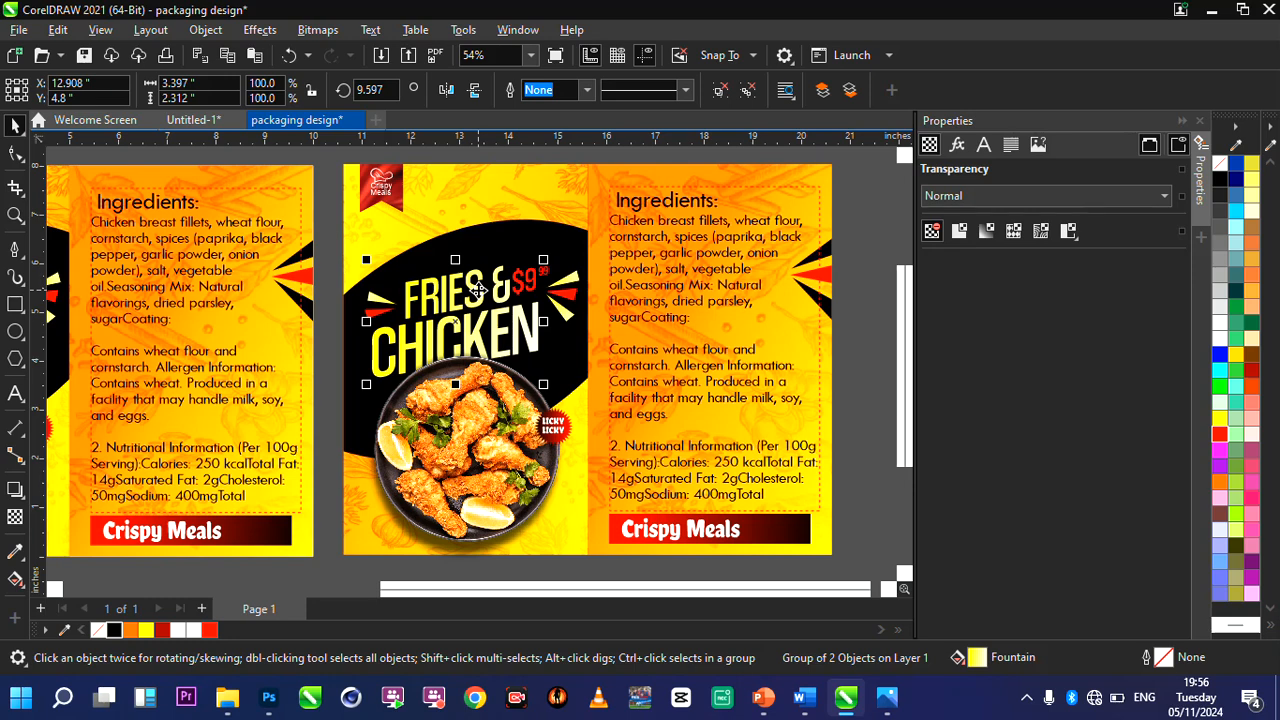
left_click(15, 394)
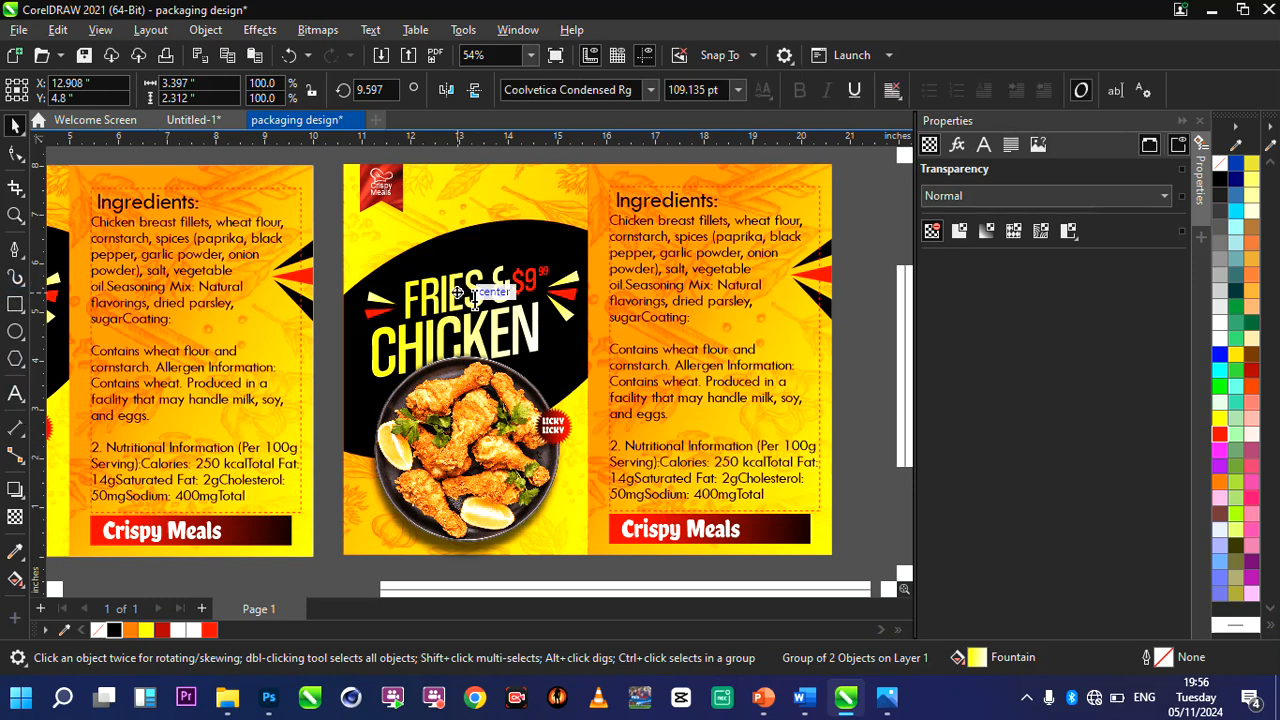
key("F8")
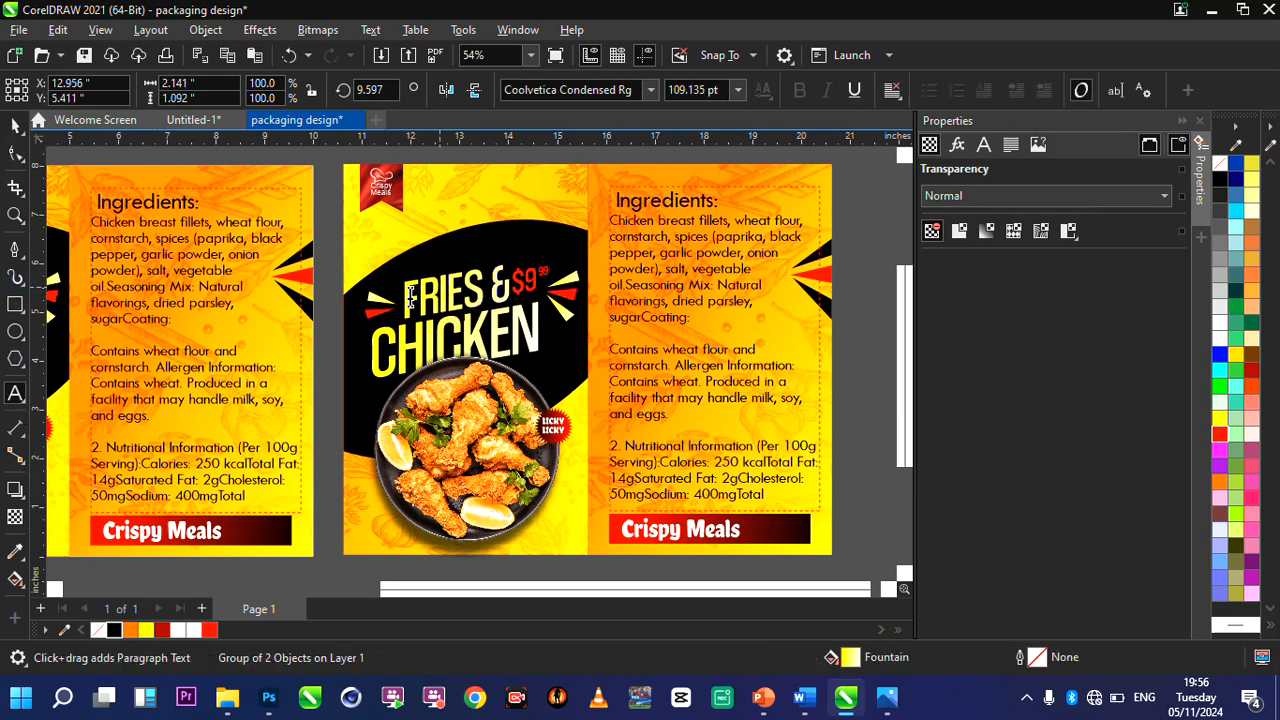
left_click_drag(410, 296, 511, 287)
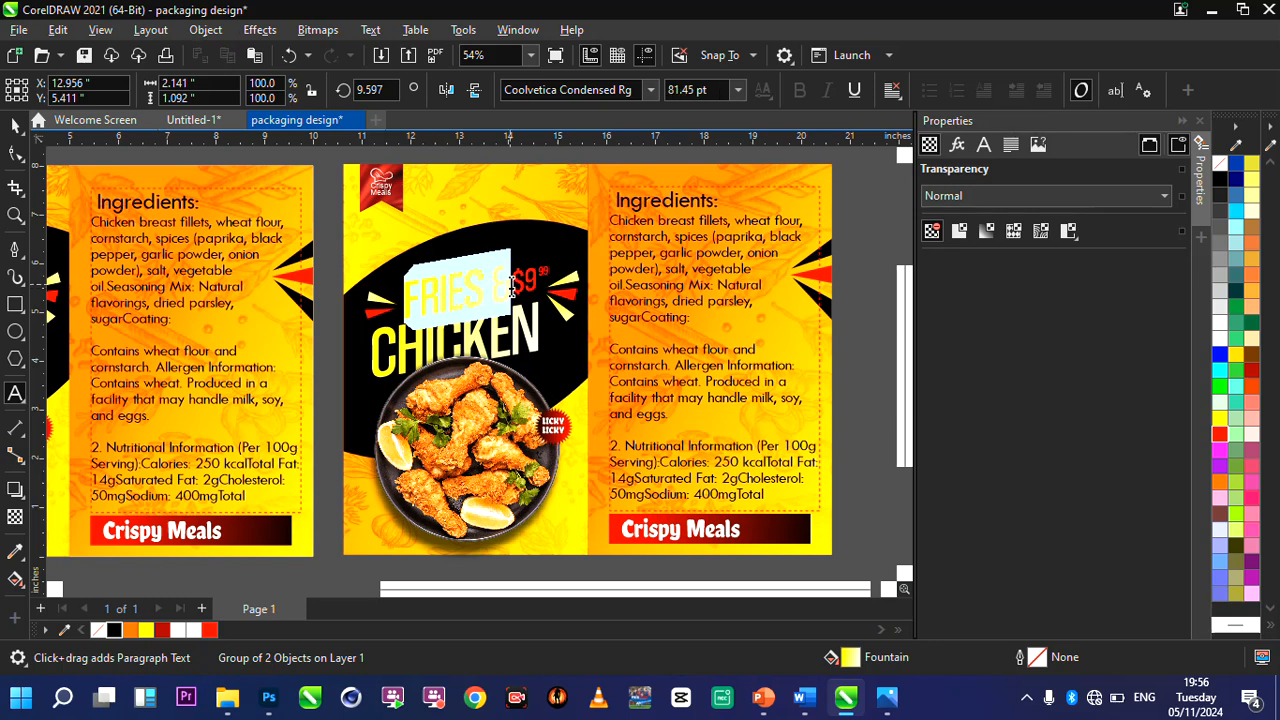
type("ONLY")
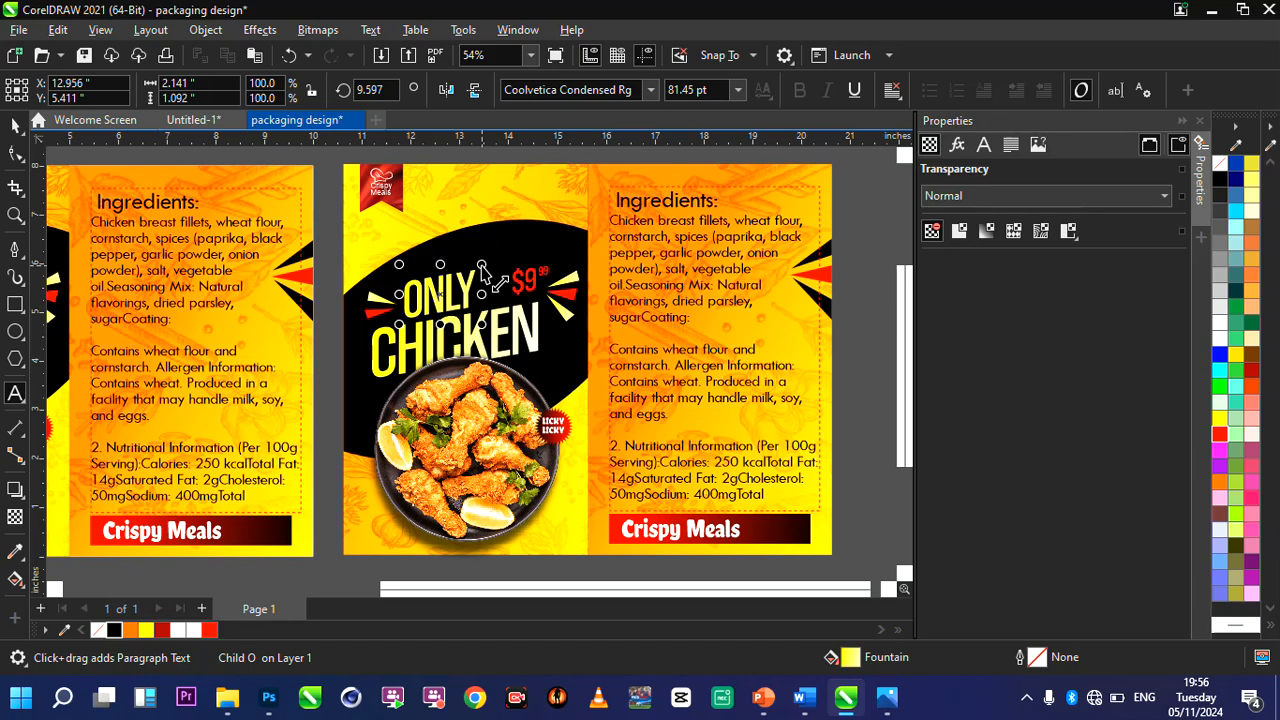
left_click_drag(481, 264, 513, 243)
scroll(533, 285, "up", 2)
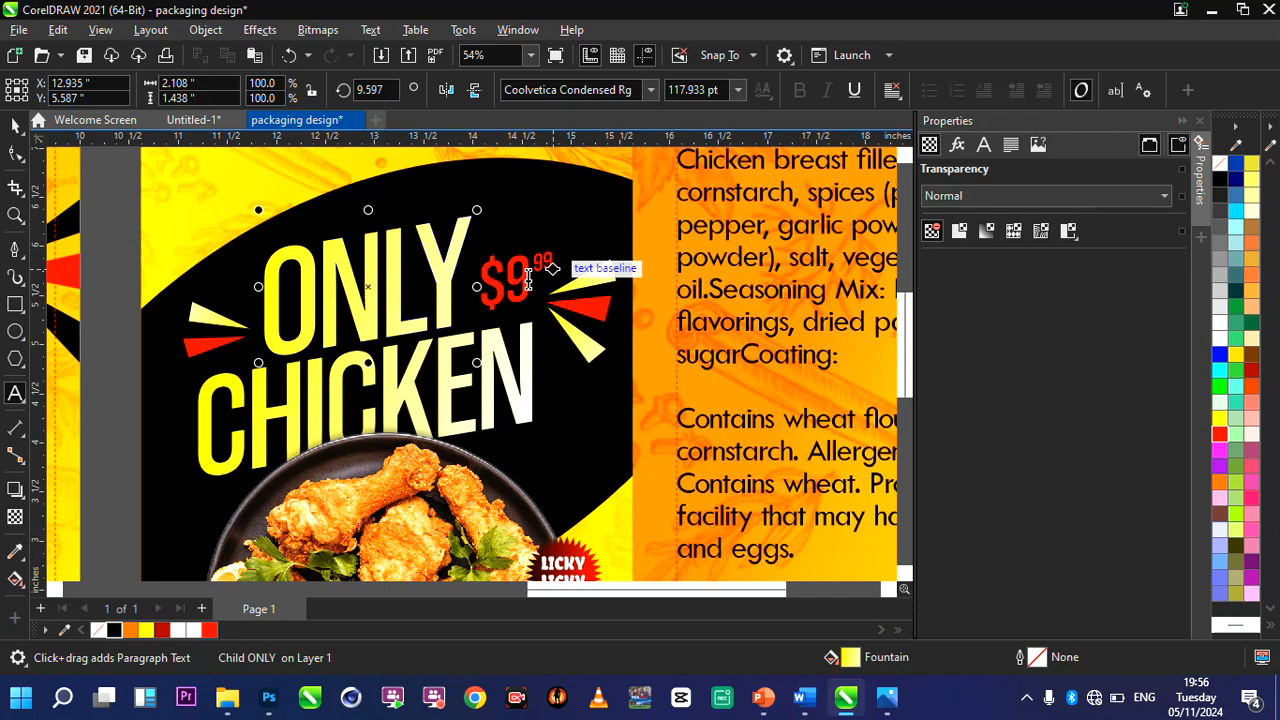
type("4")
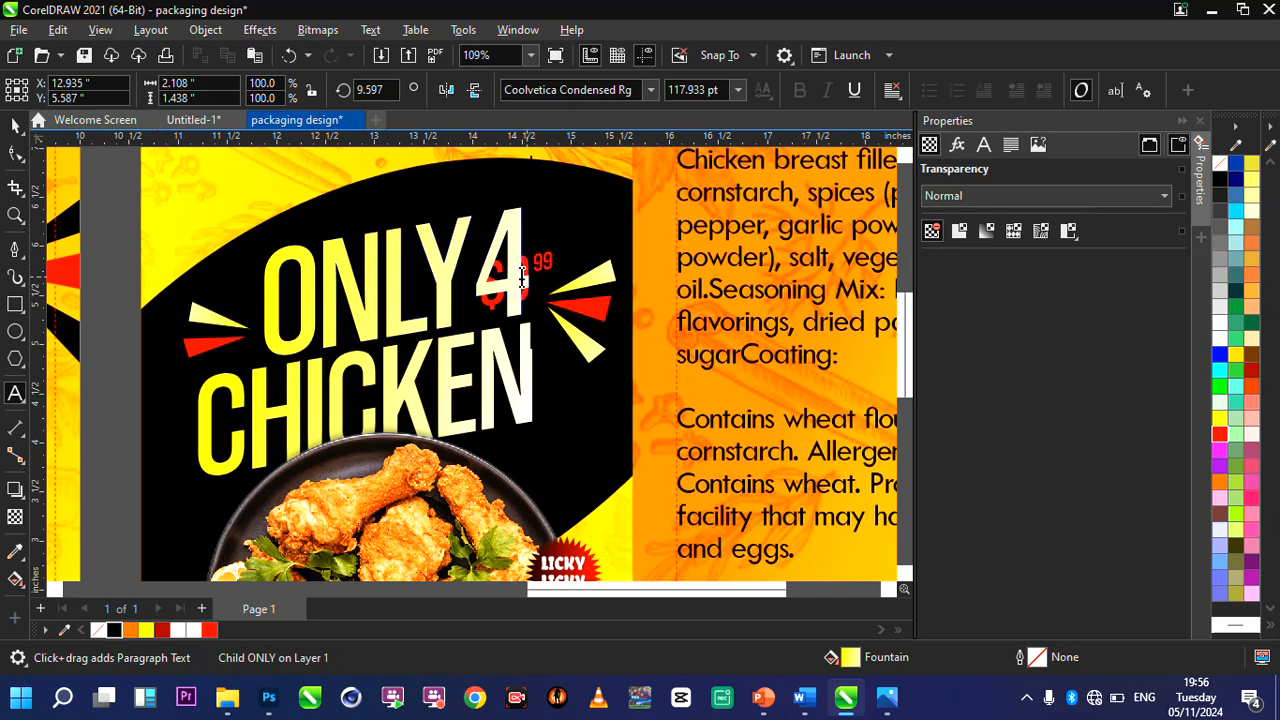
key("BackSpace")
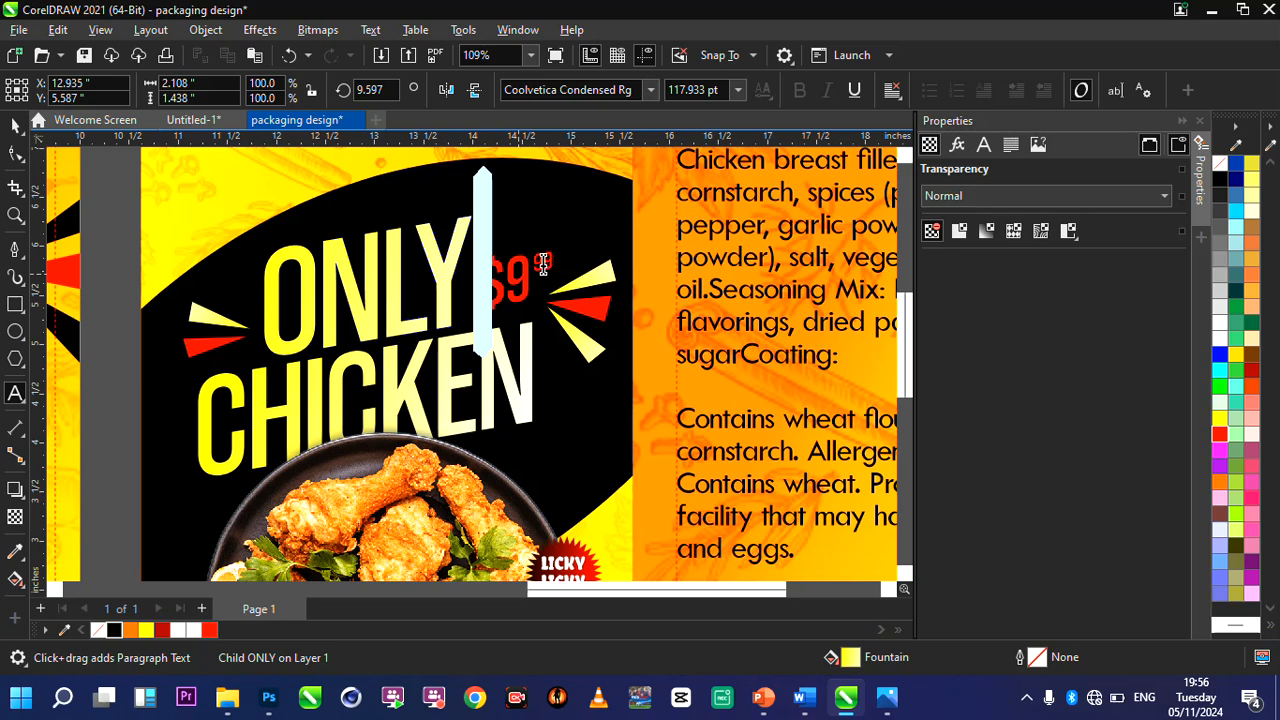
key("ctrl+z")
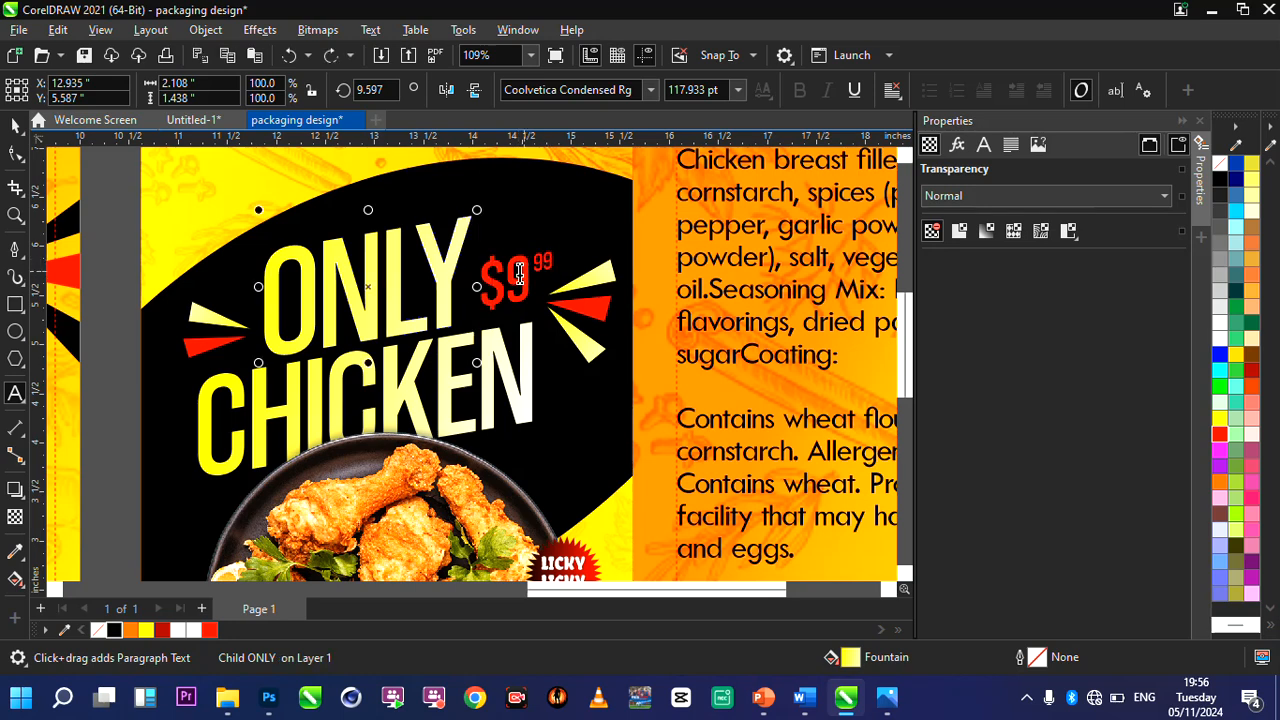
Change the dollar figure of the price beside ONLY to $4 and deselect the text.
left_click(671, 309)
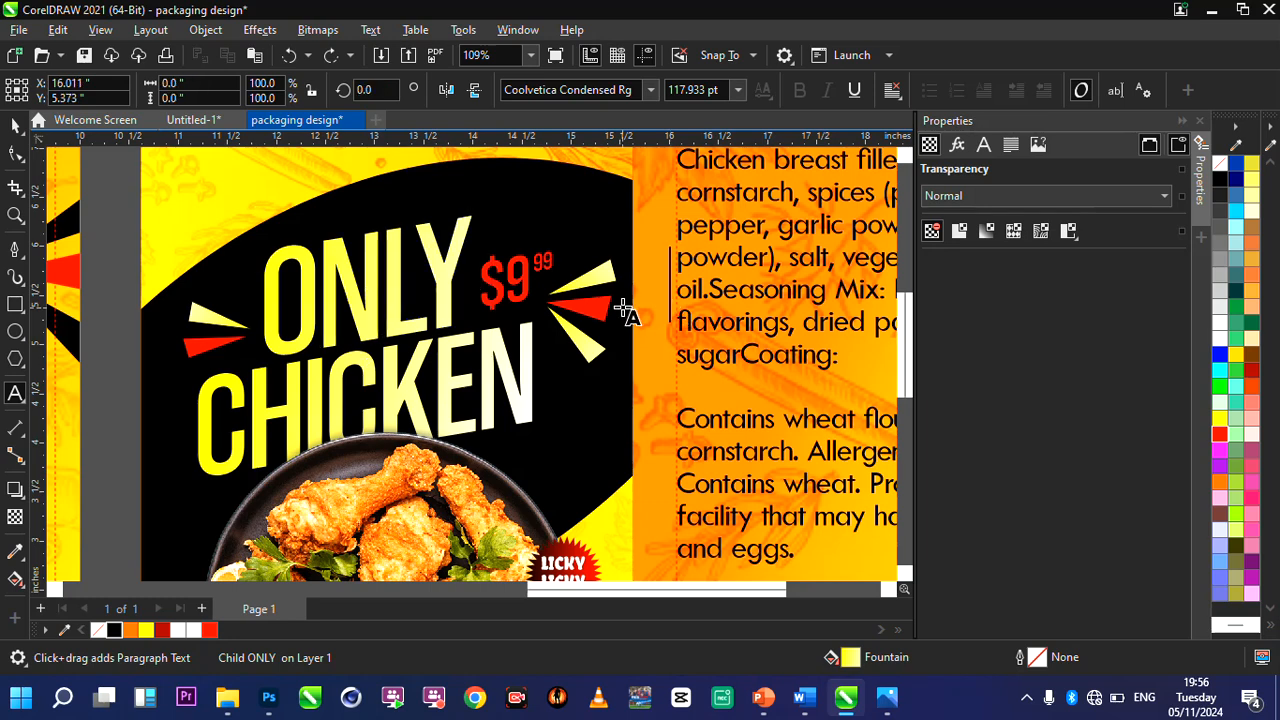
left_click(515, 280)
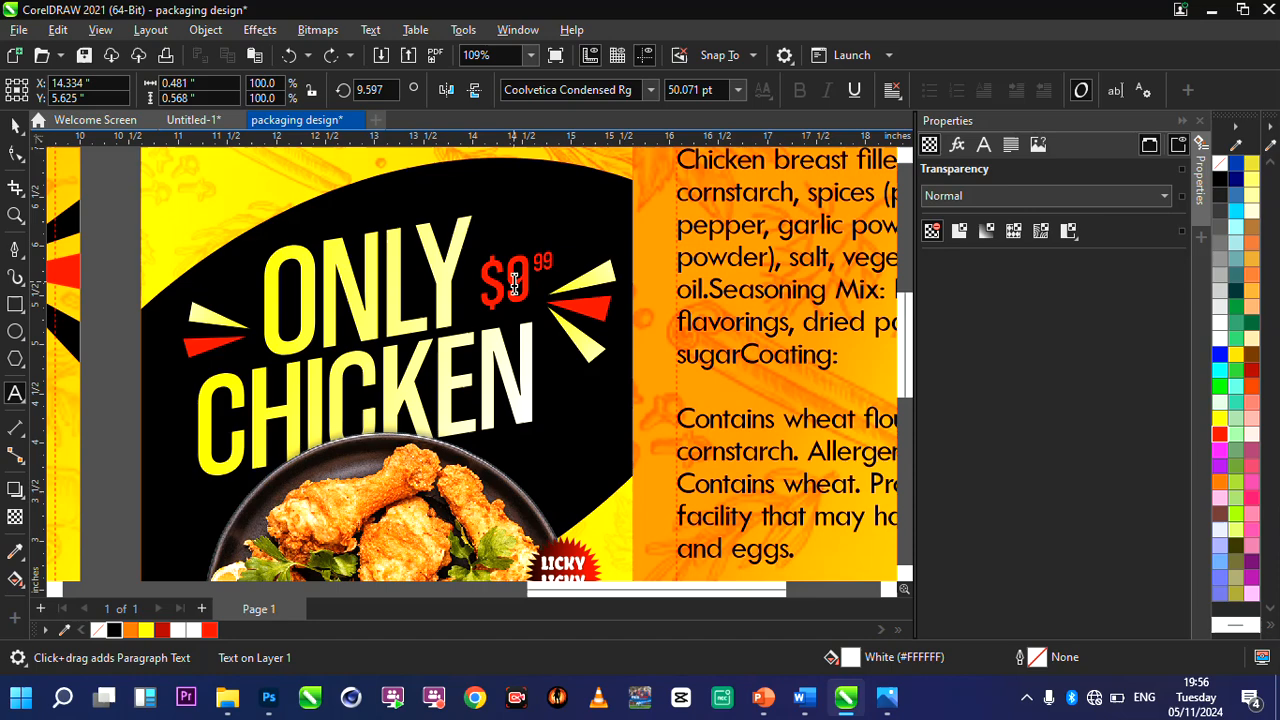
key("BackSpace")
type("4")
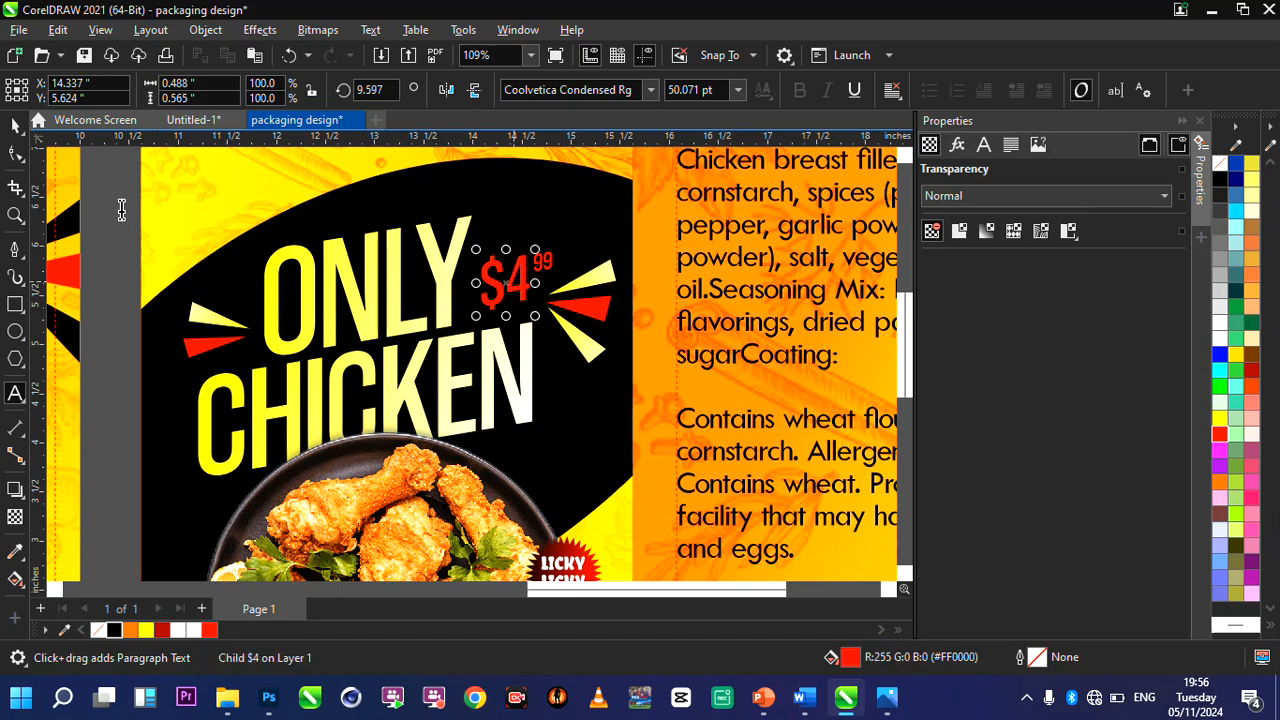
double_click(14, 218)
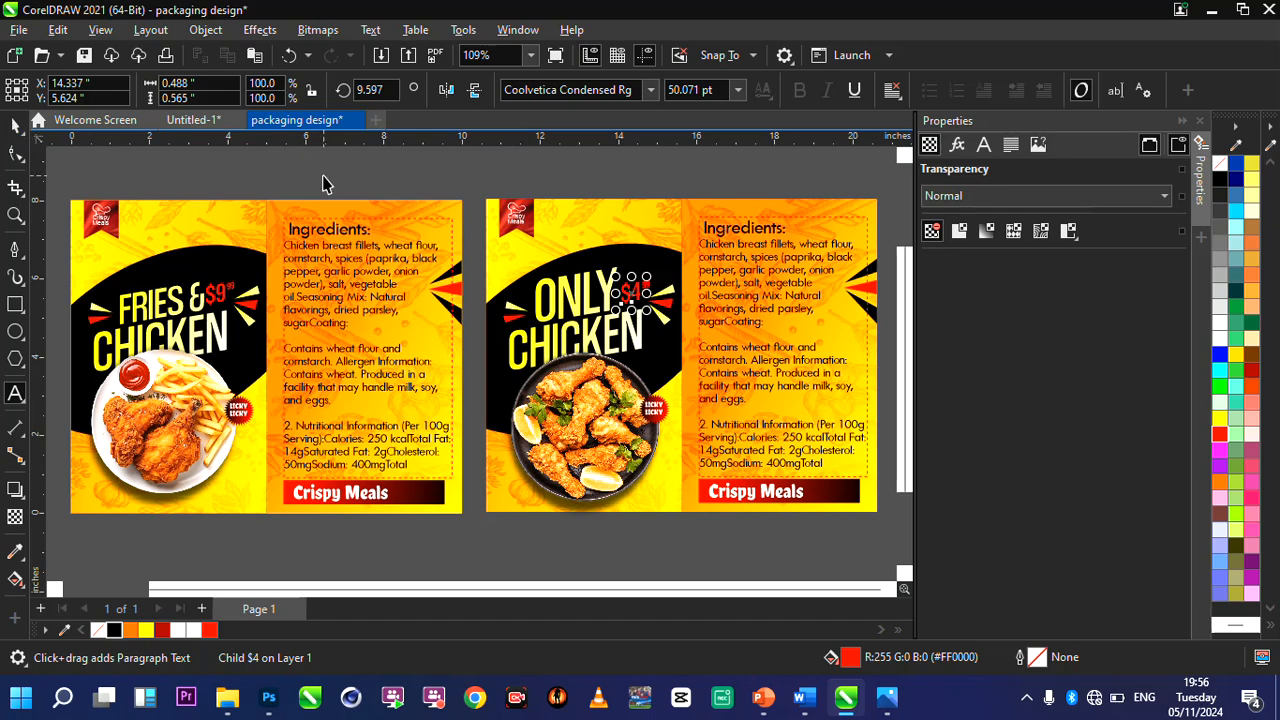
scroll(541, 290, "down", 3)
scroll(797, 252, "up", 1)
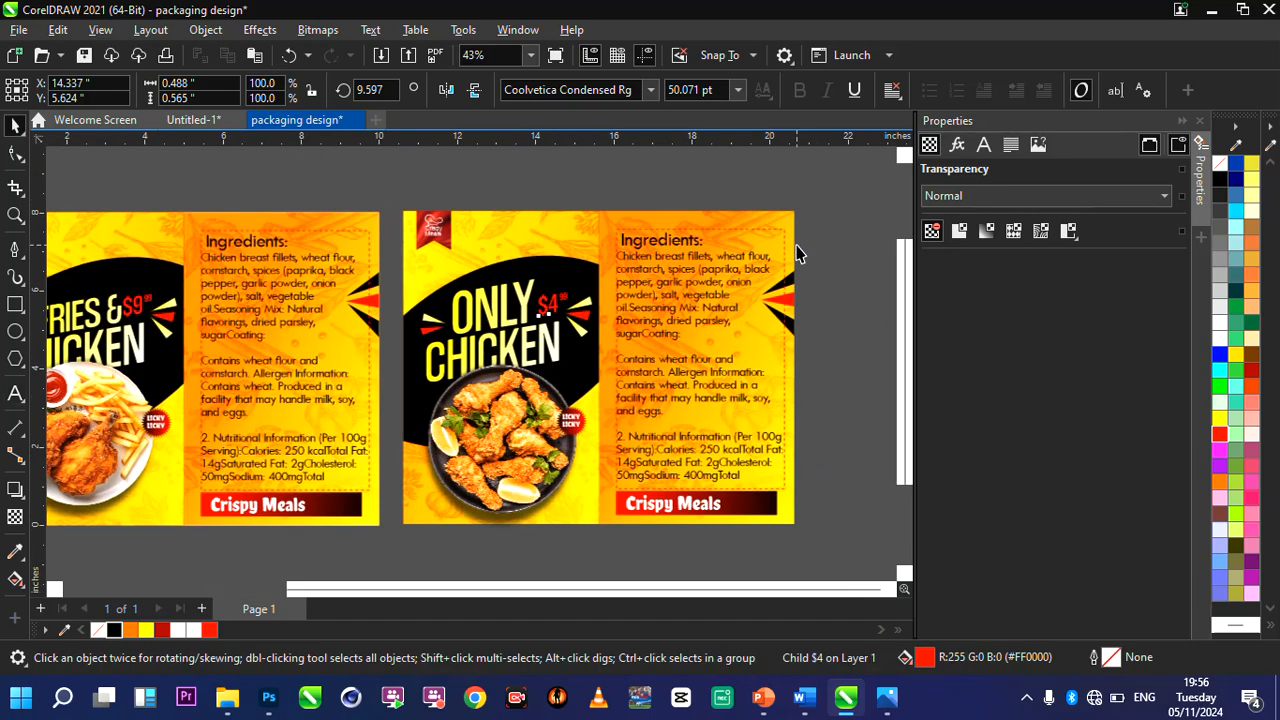
left_click(827, 248)
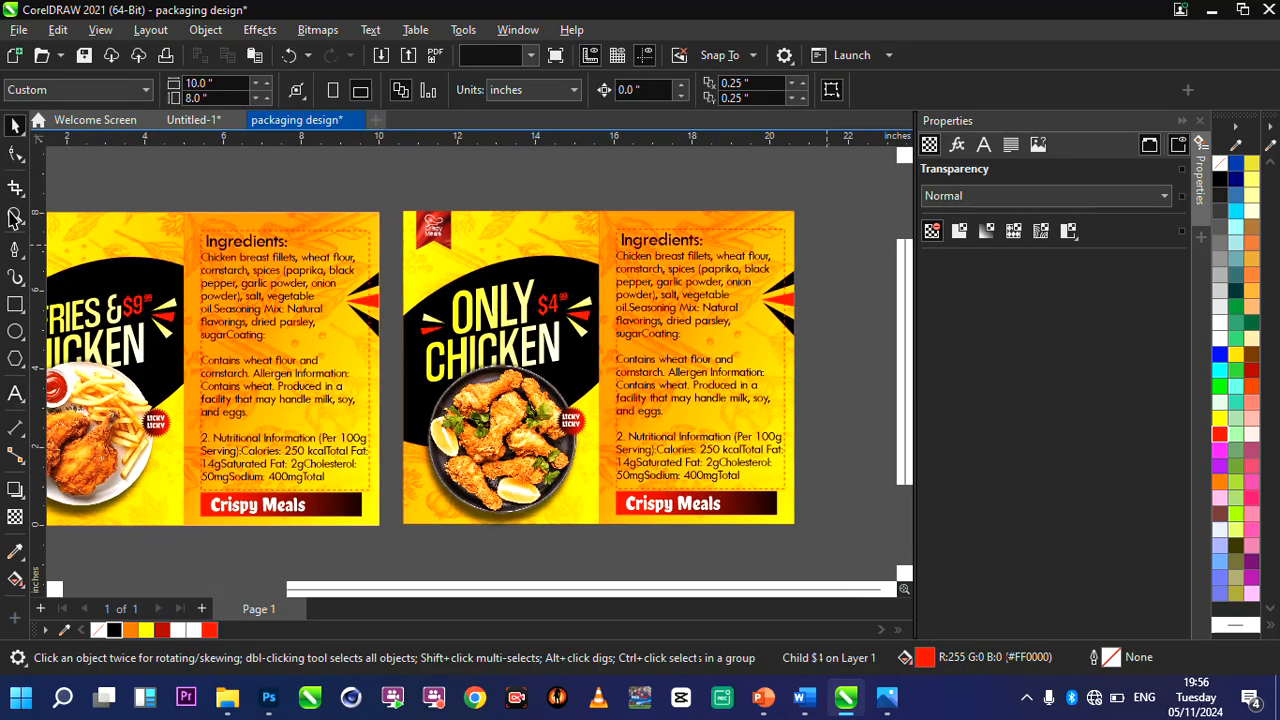
Export only the original FRIES & CHICKEN design to the Documents folder as a JPG named packaging design.
key("F4")
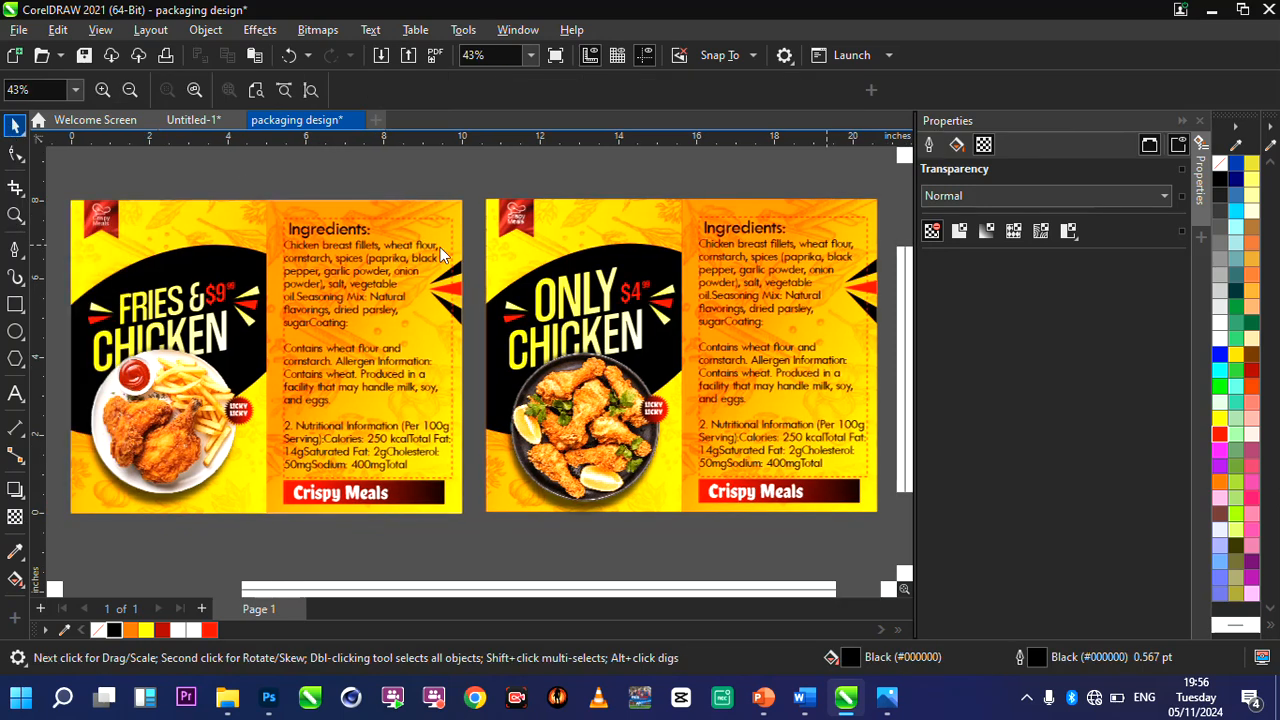
scroll(440, 247, "down", 1)
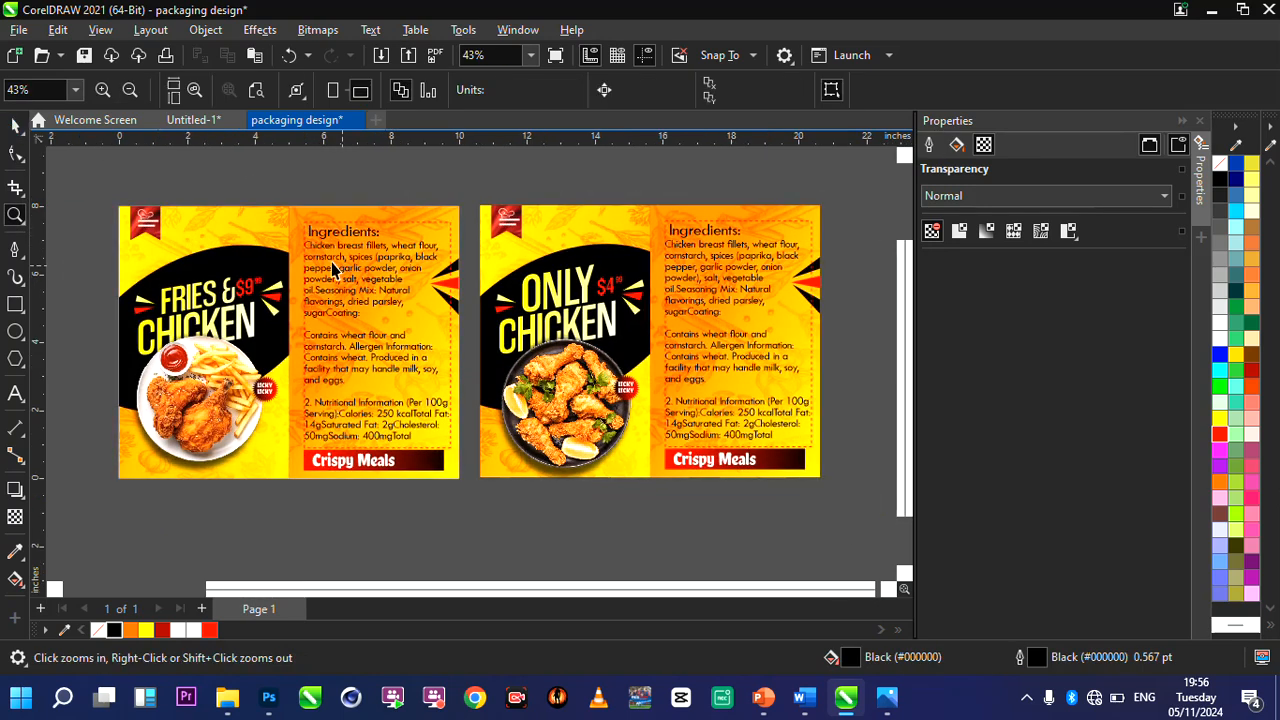
key("space")
left_click_drag(88, 192, 481, 505)
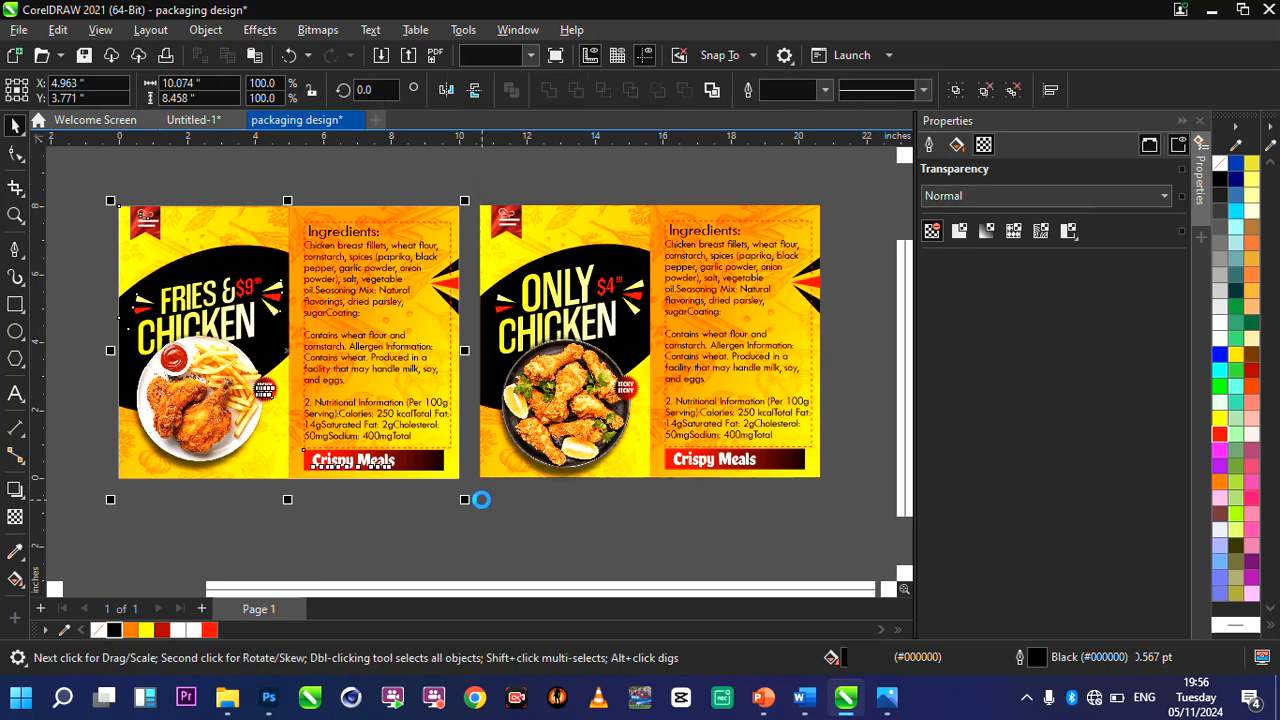
key("ctrl+e")
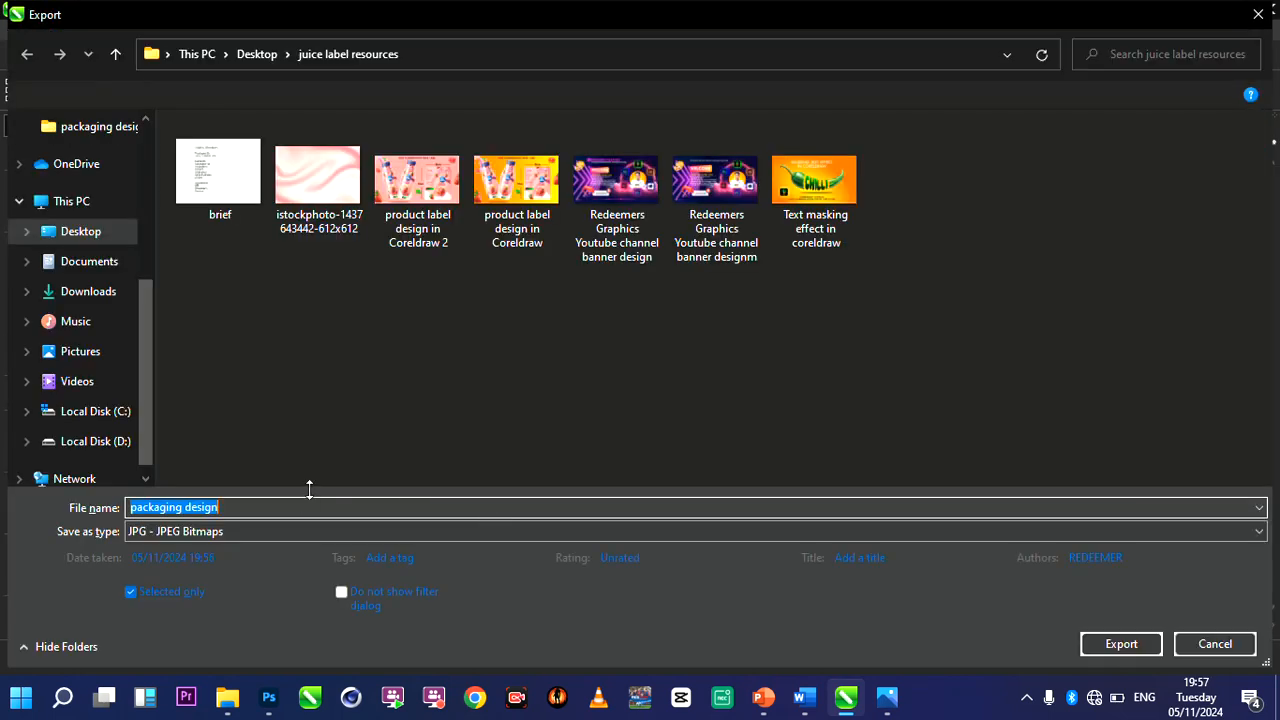
left_click(90, 277)
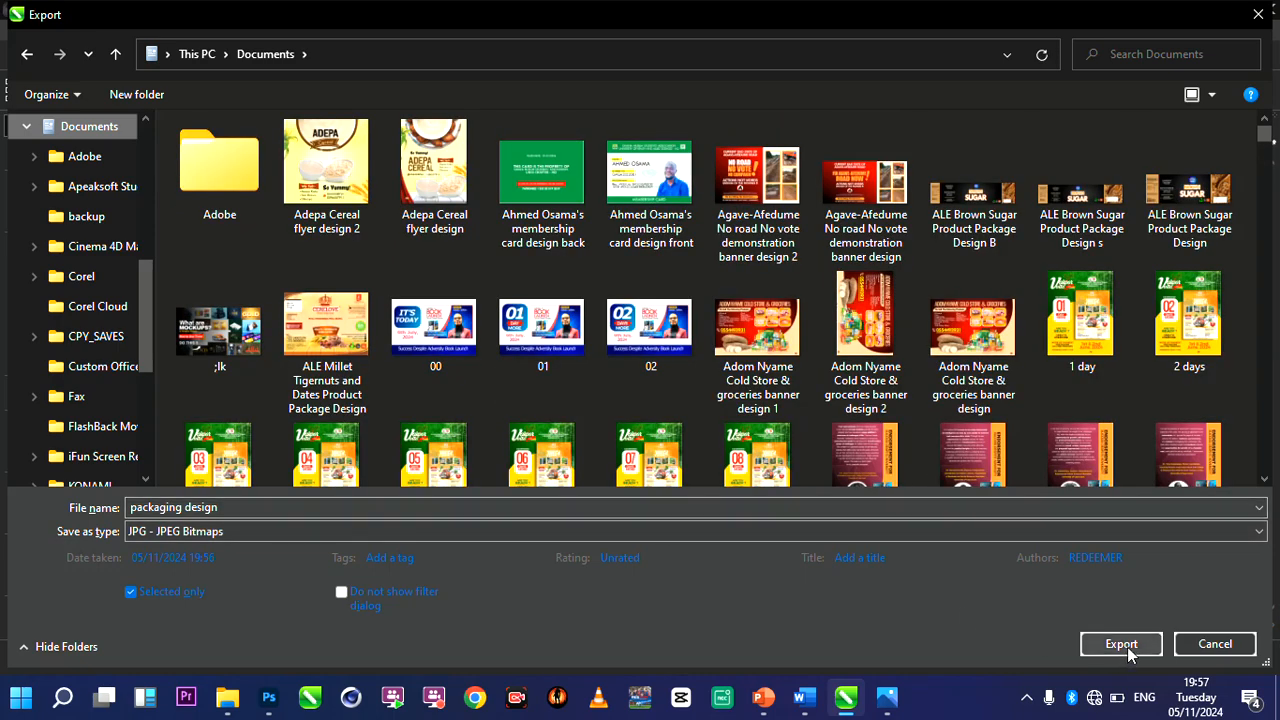
left_click(1126, 648)
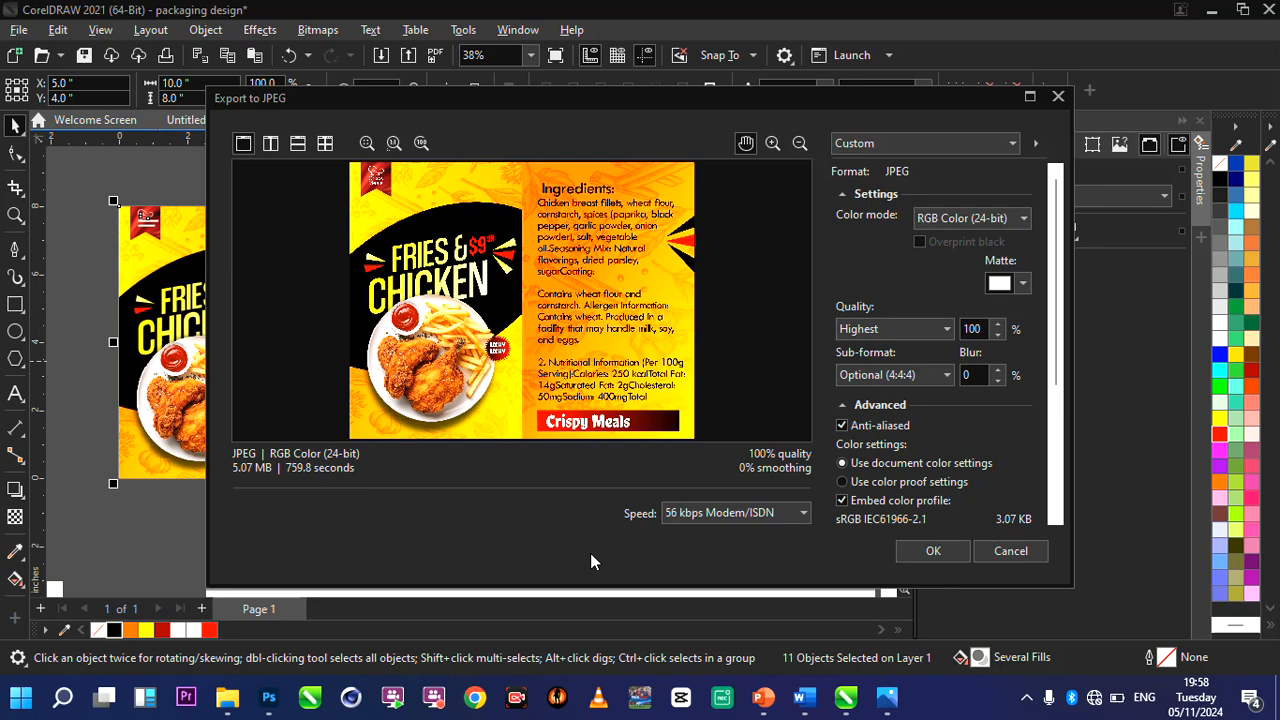
left_click(933, 551)
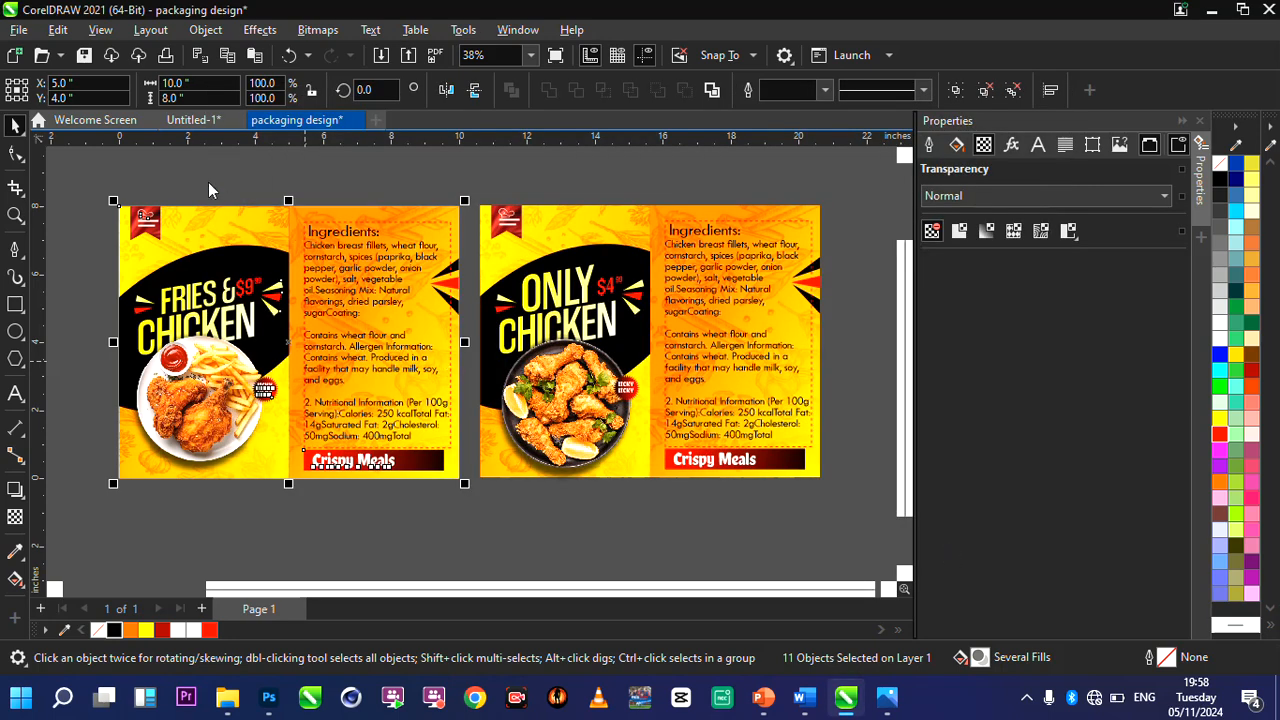
Deselect the exported design, switch to the 8.psd pouch mockup in Photoshop and filter its layers to smart objects only.
left_click(104, 234)
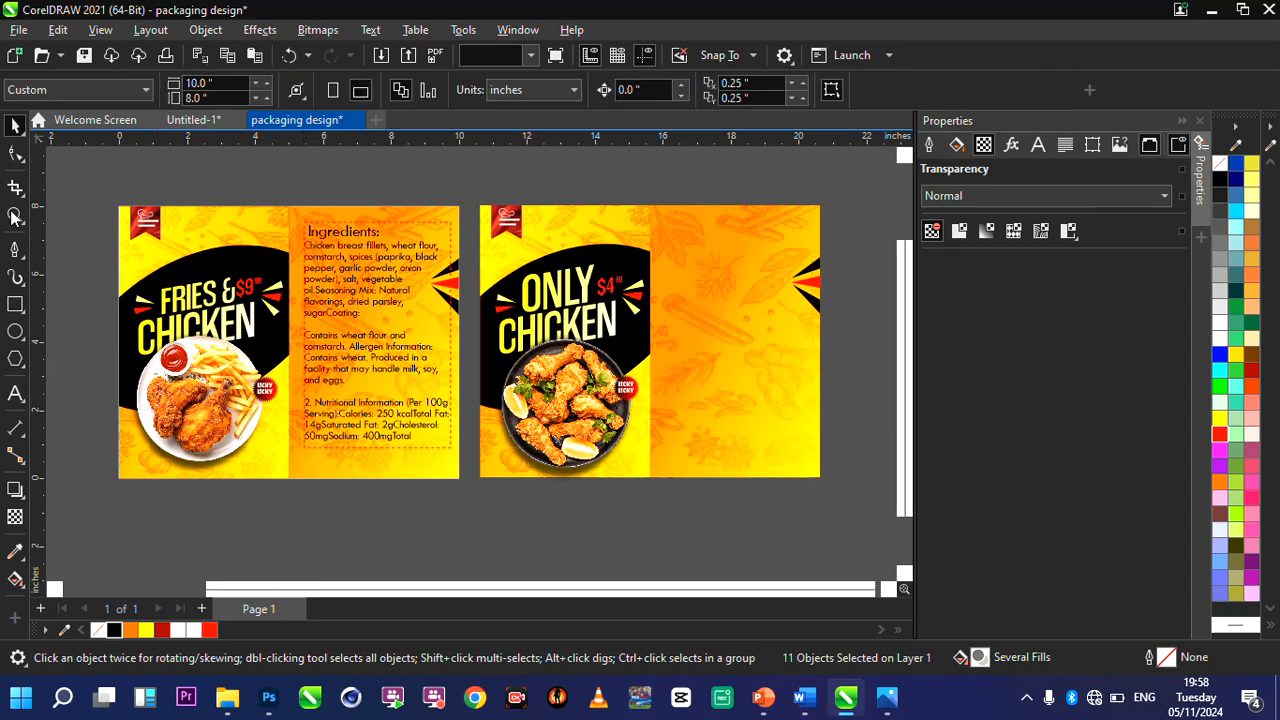
key("F4")
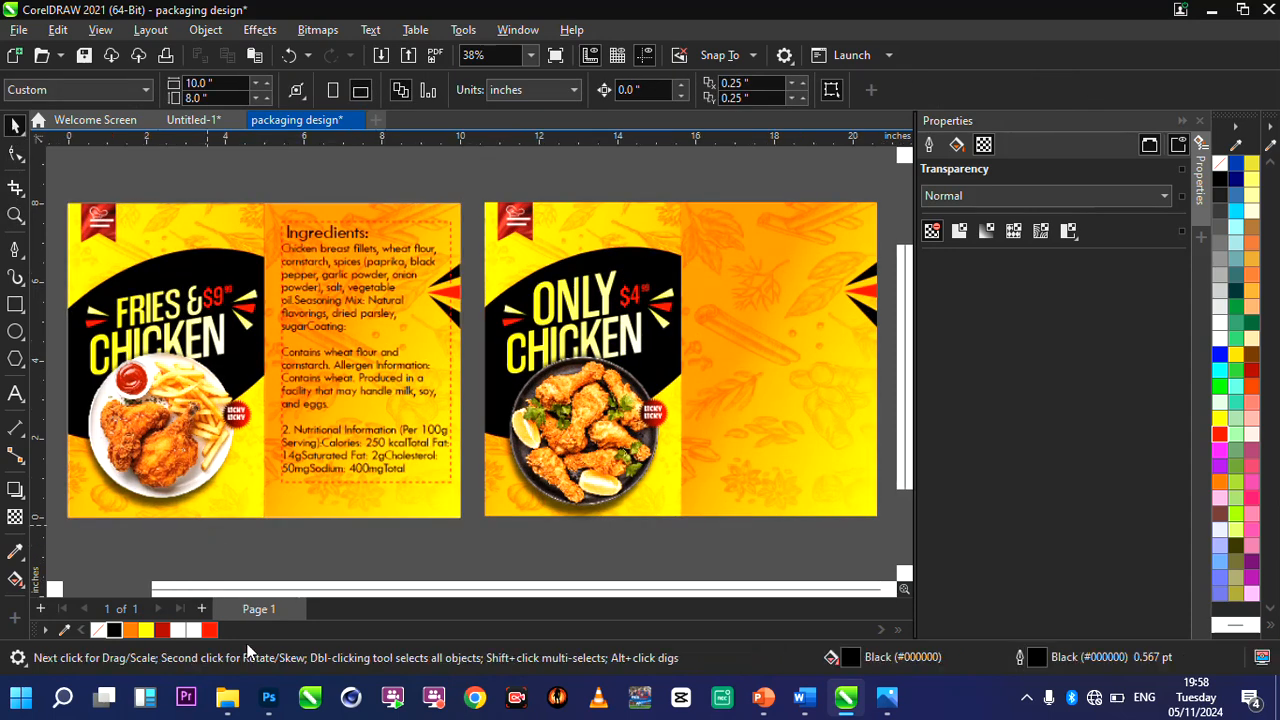
left_click(268, 697)
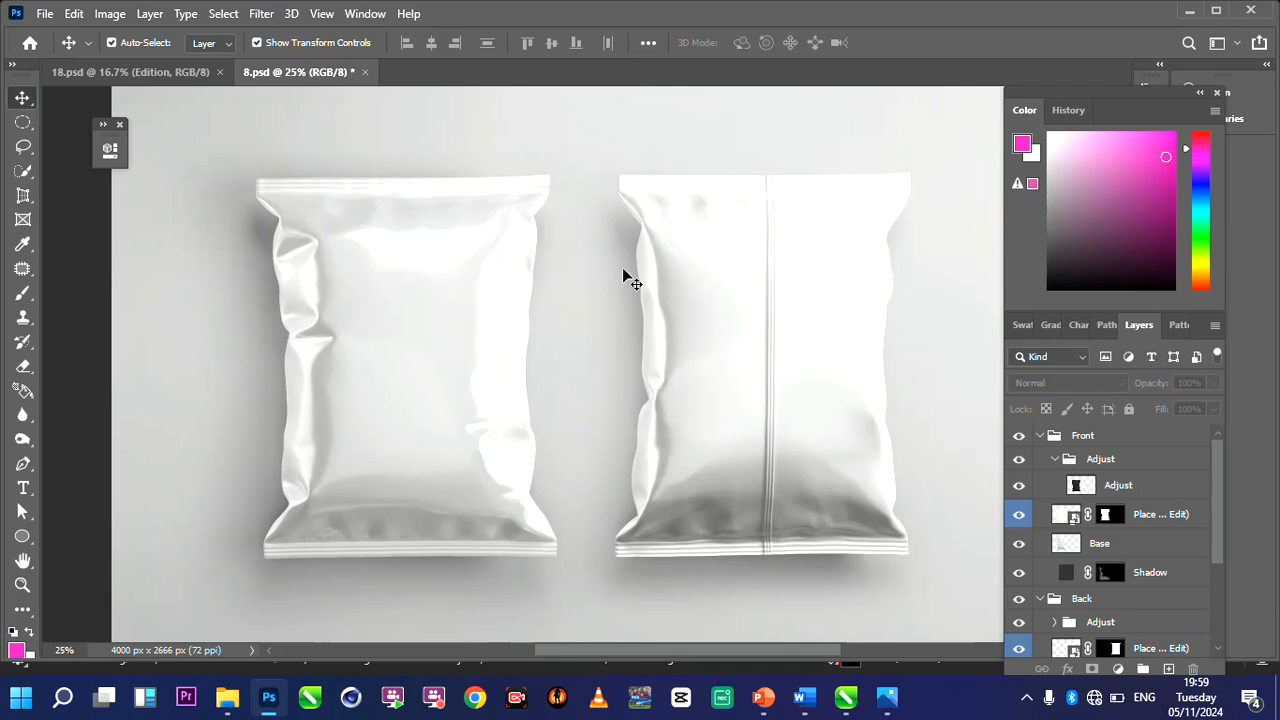
left_click(1196, 358)
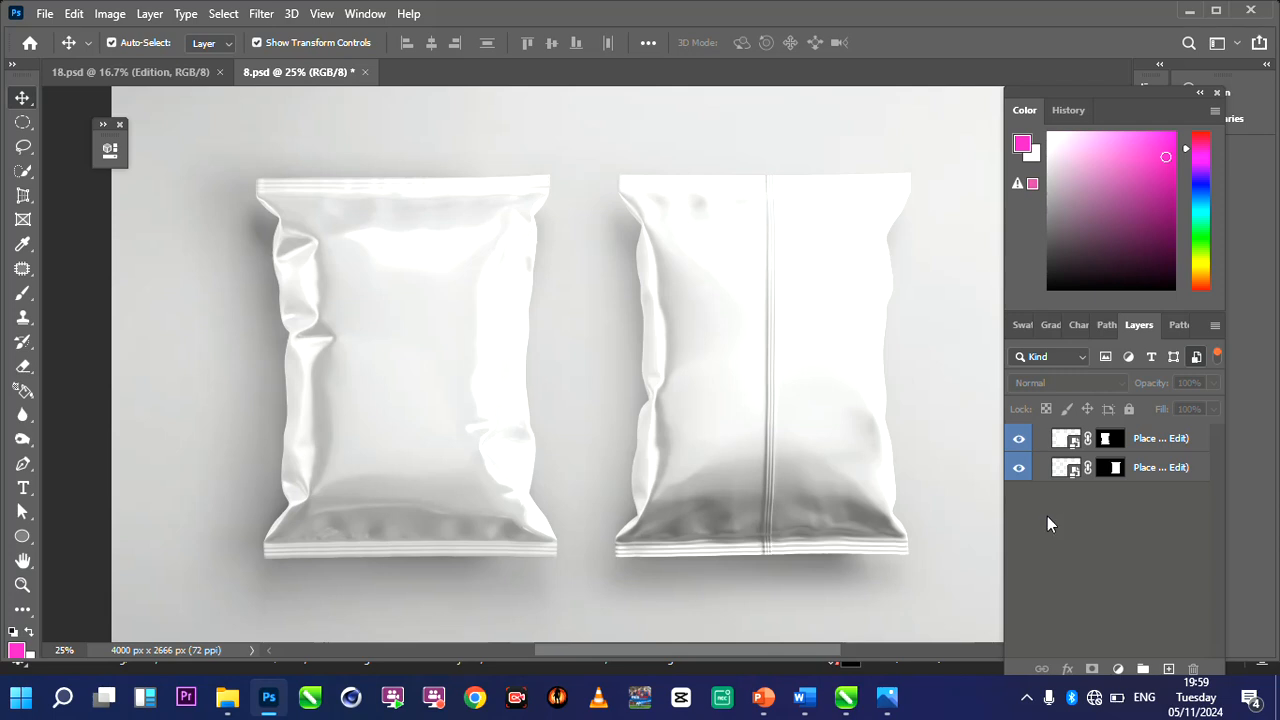
Open the front pouch's smart object and place packaging design.jpg from the Documents folder in it as an embedded image.
double_click(1076, 442)
left_click(1072, 444)
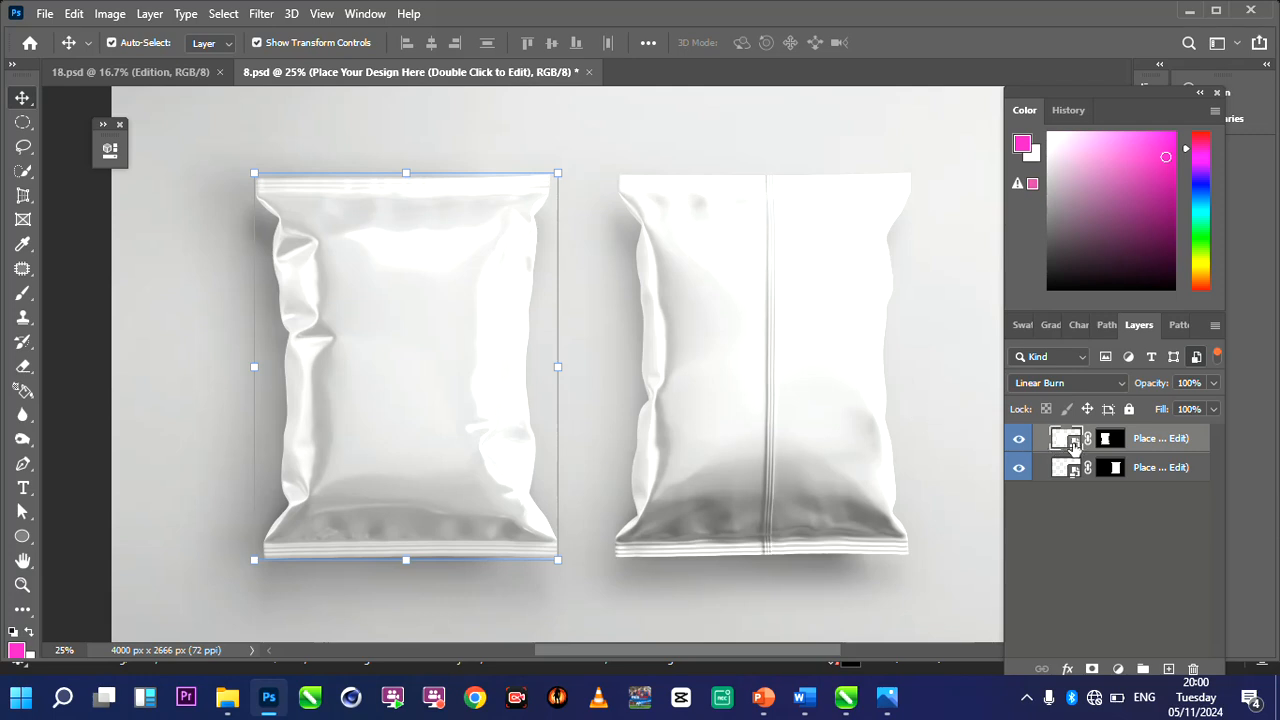
double_click(1072, 444)
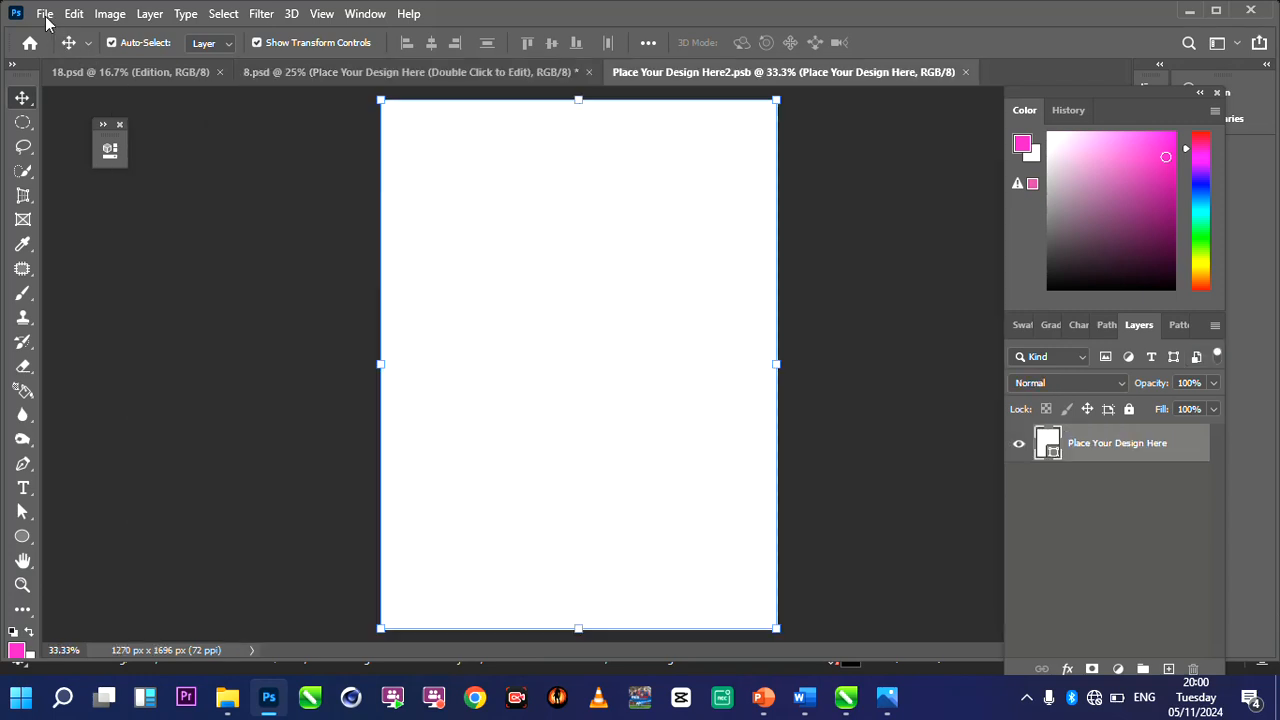
left_click(45, 14)
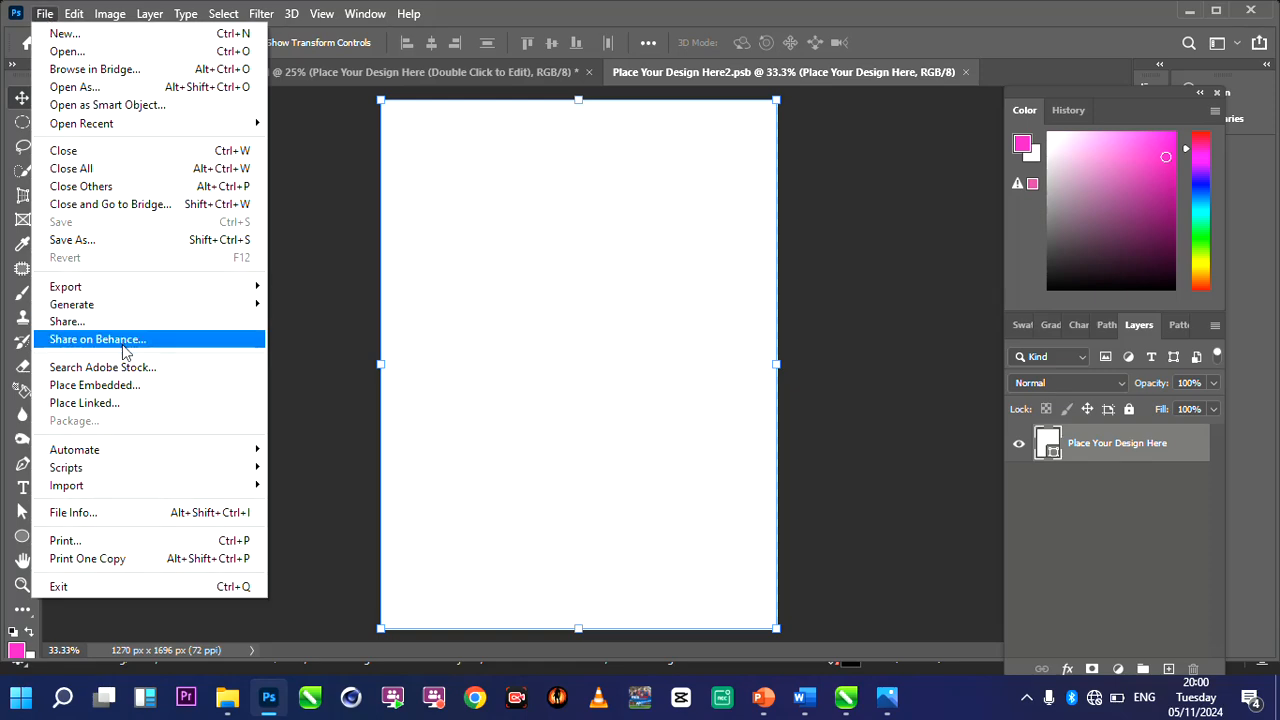
left_click(130, 386)
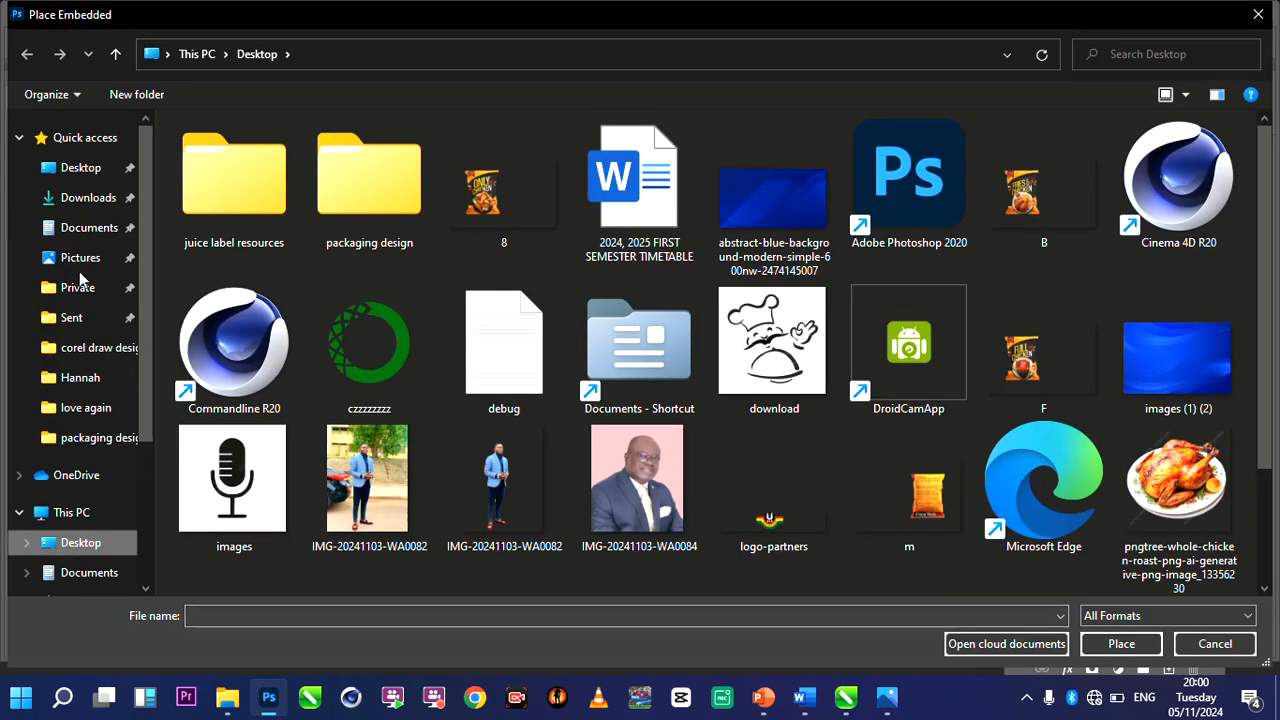
left_click(85, 229)
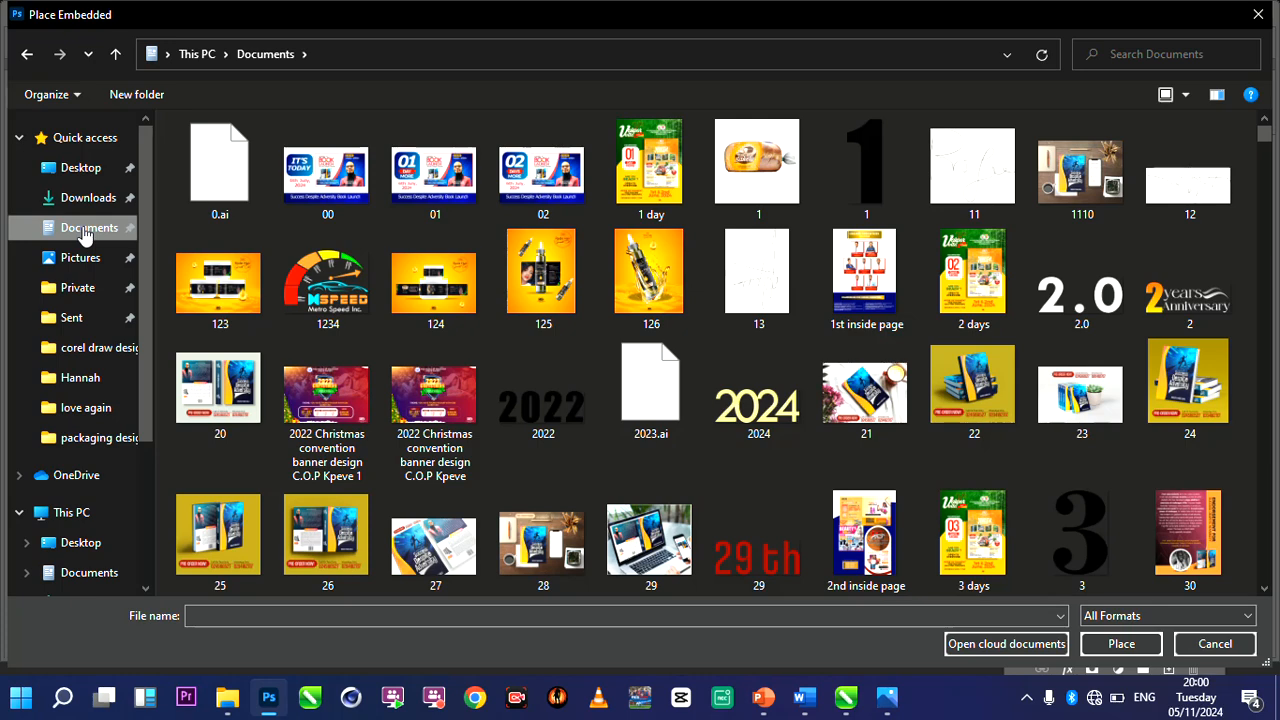
left_click(253, 613)
type("PACKA")
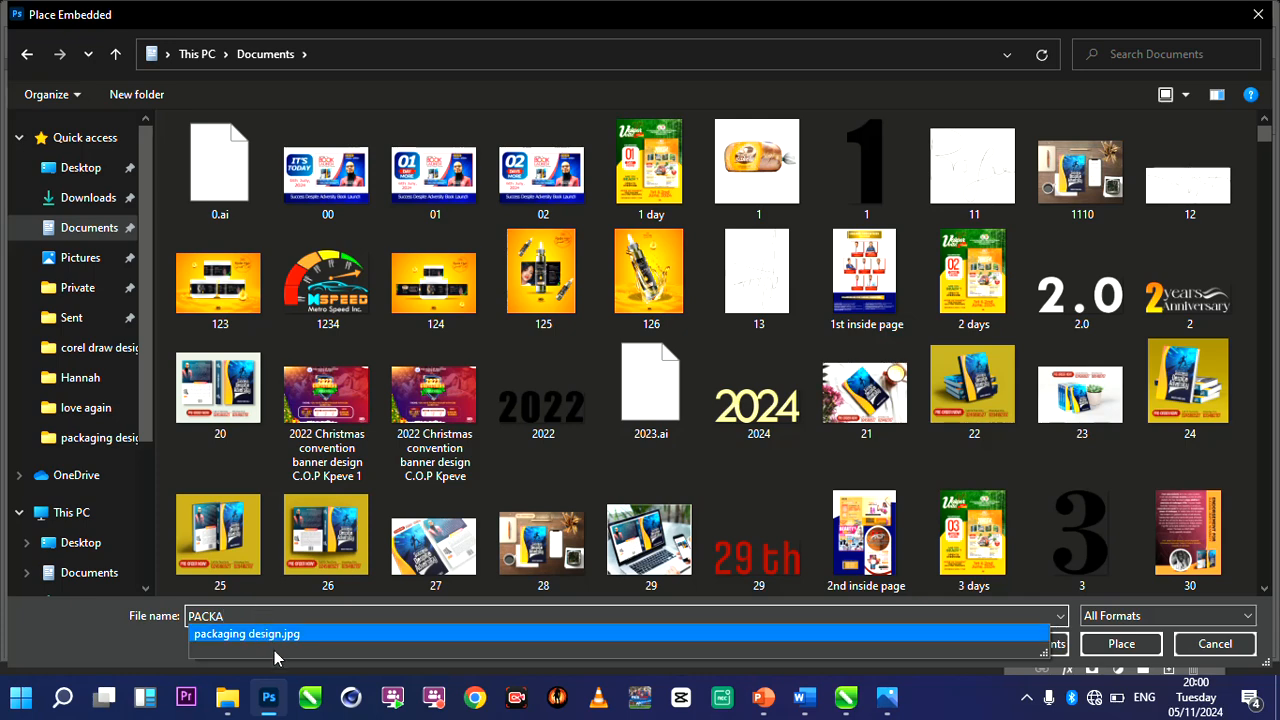
left_click(263, 645)
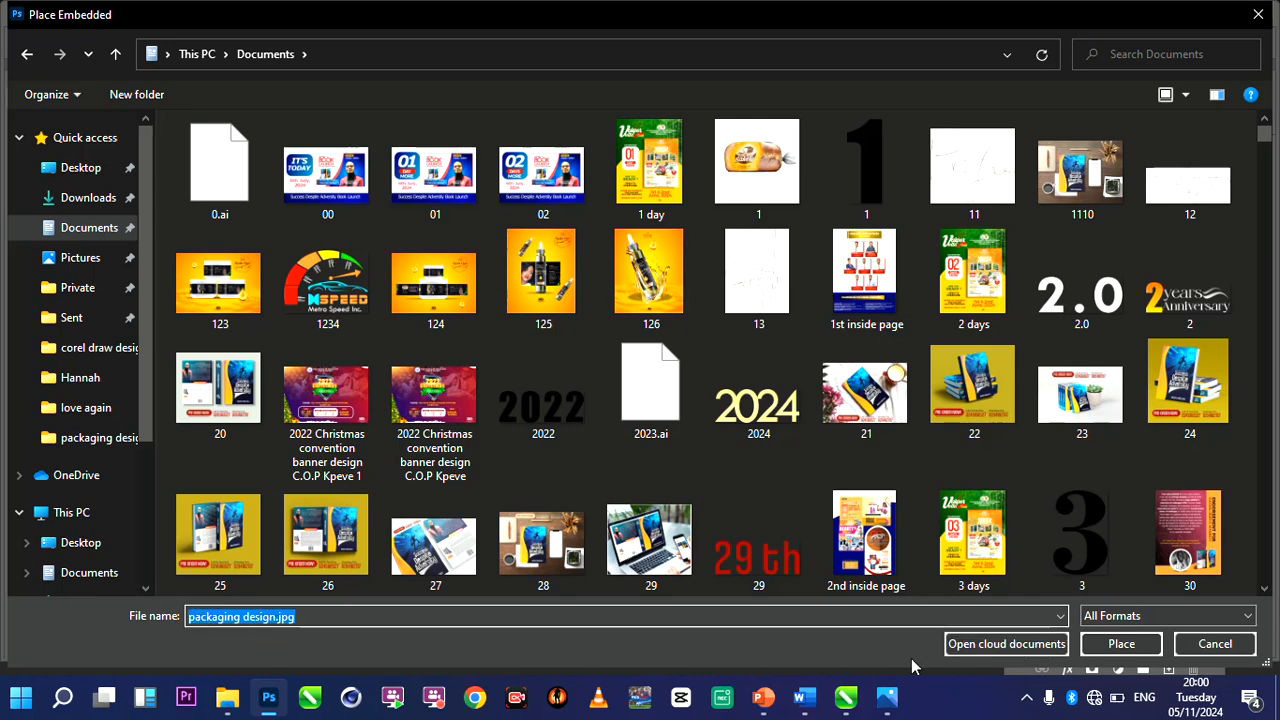
left_click(1121, 652)
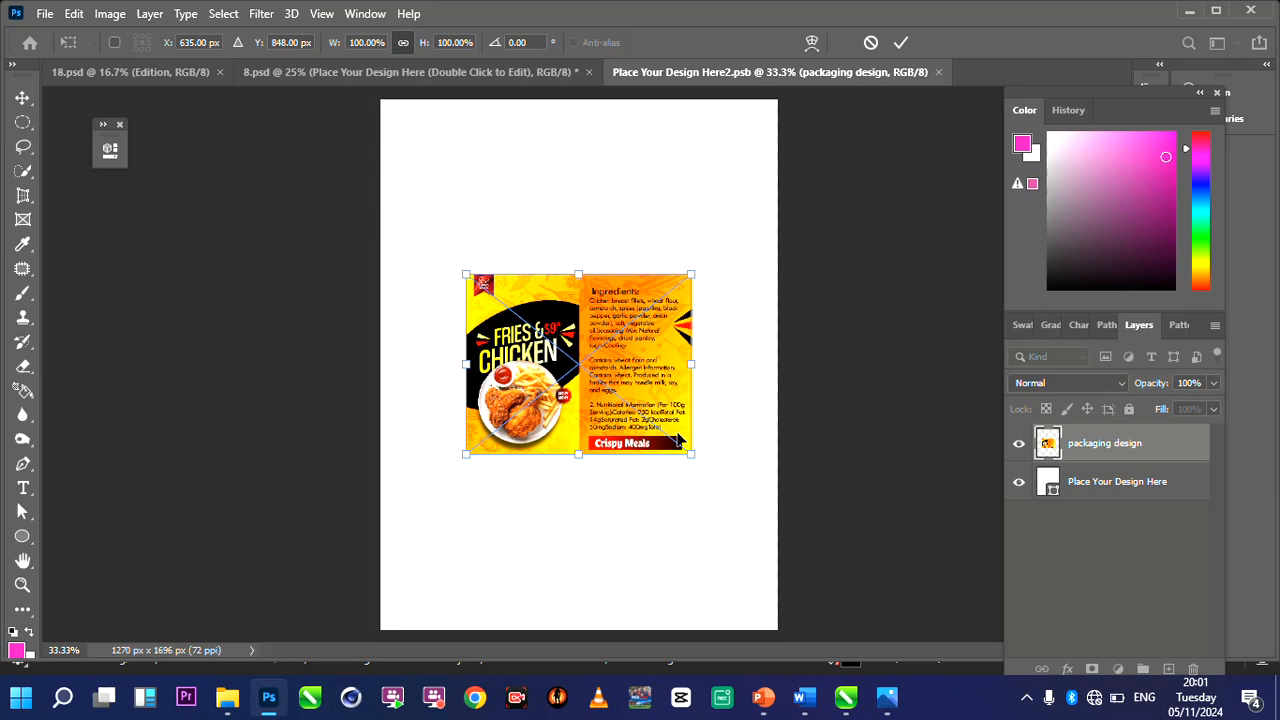
Scale the placed design to about 354% width and 305% height so its FRIES & CHICKEN panel fills the canvas, and apply the transform.
key("ctrl+minus")
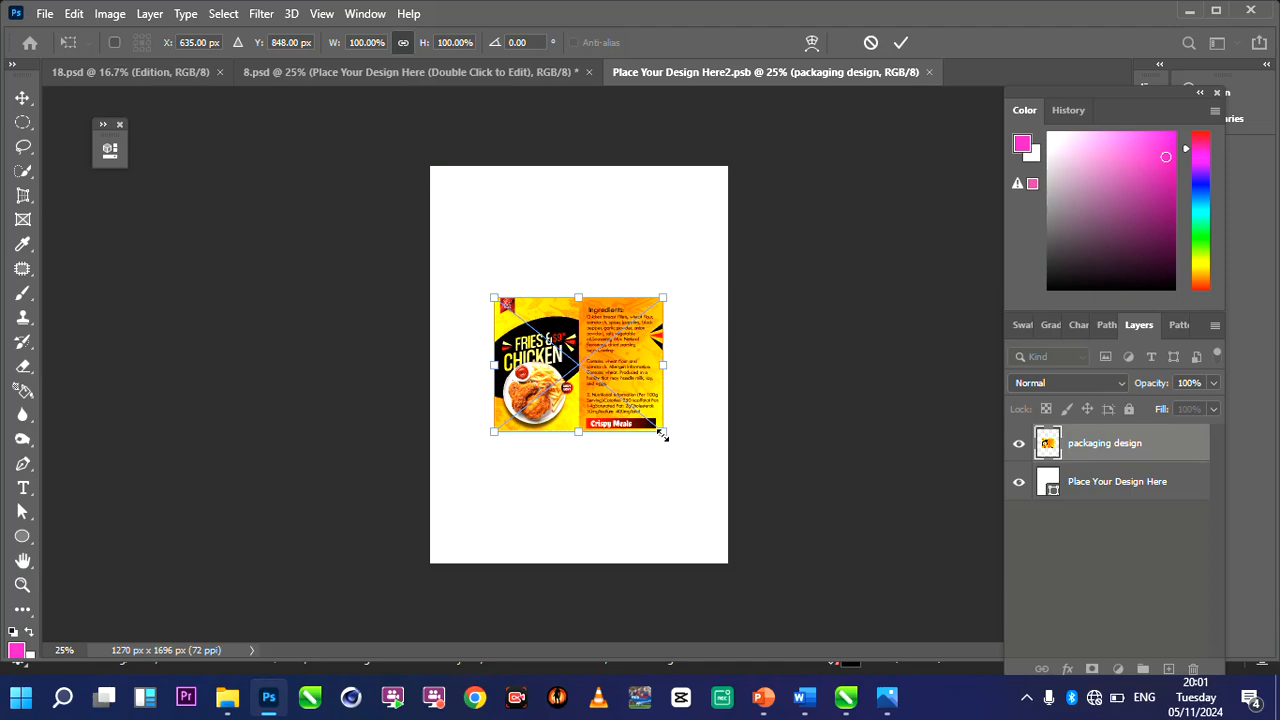
left_click_drag(662, 434, 829, 564)
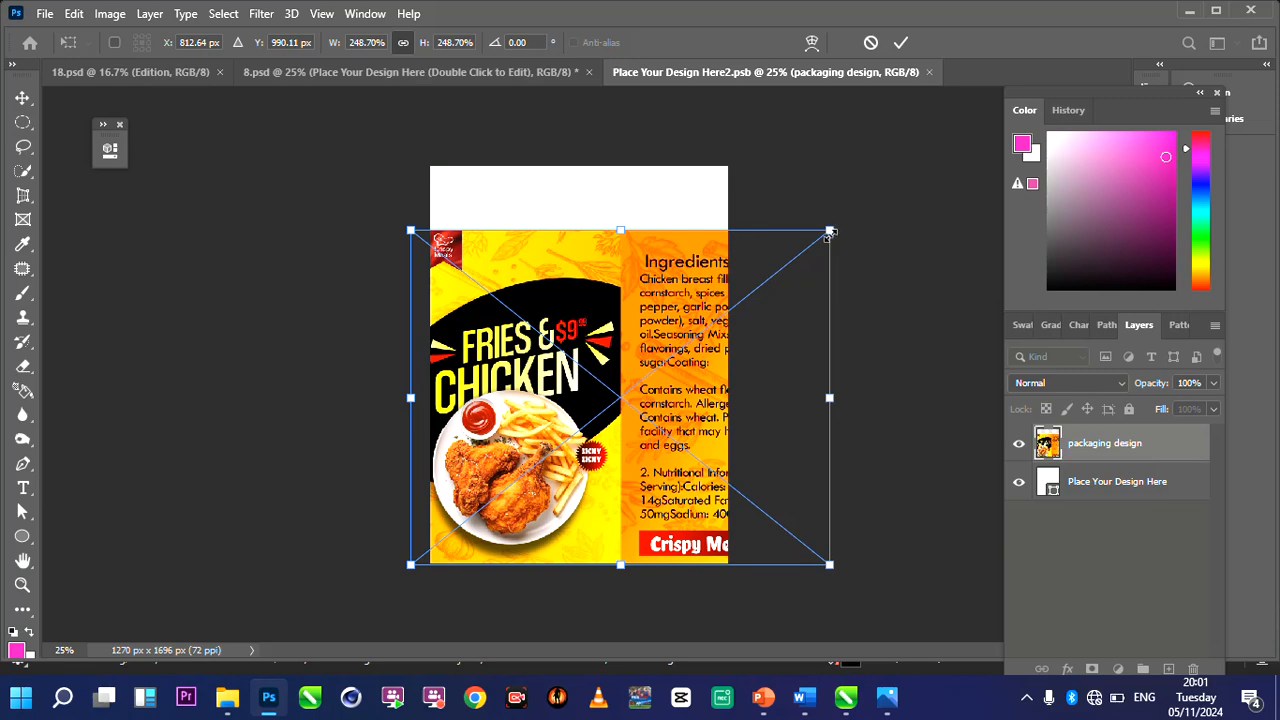
left_click_drag(831, 236, 930, 165)
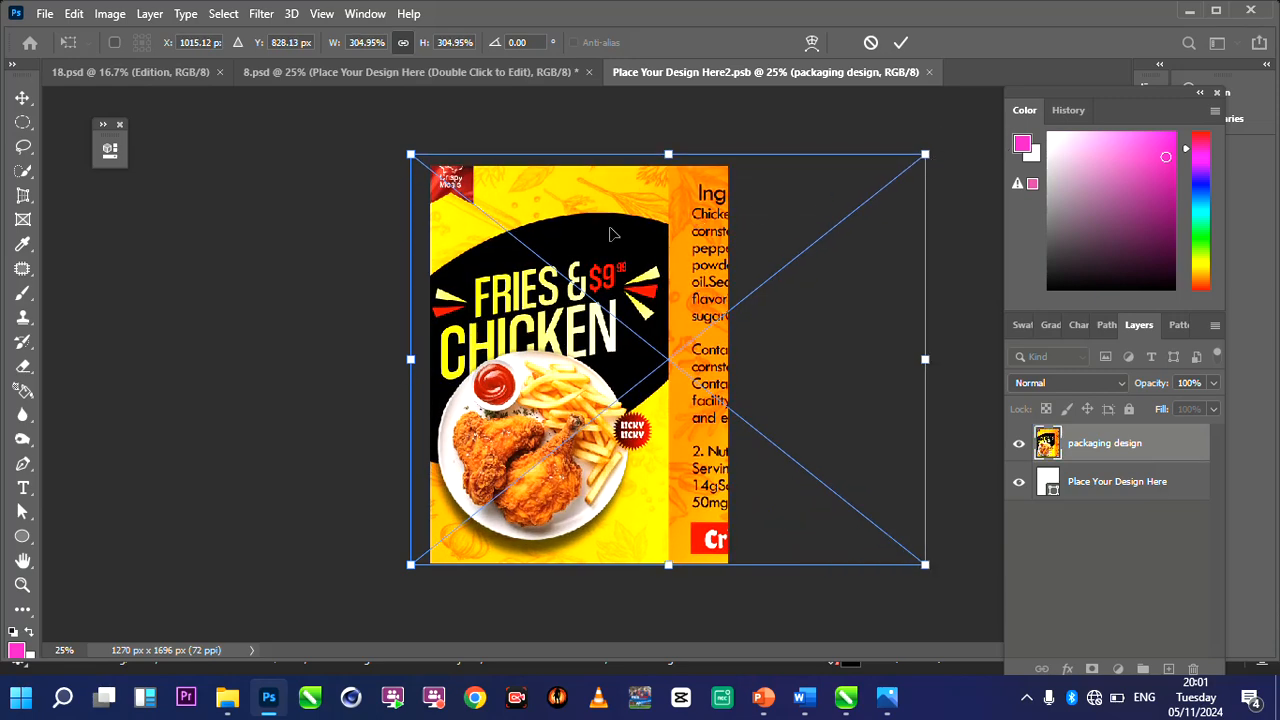
left_click_drag(620, 233, 681, 238)
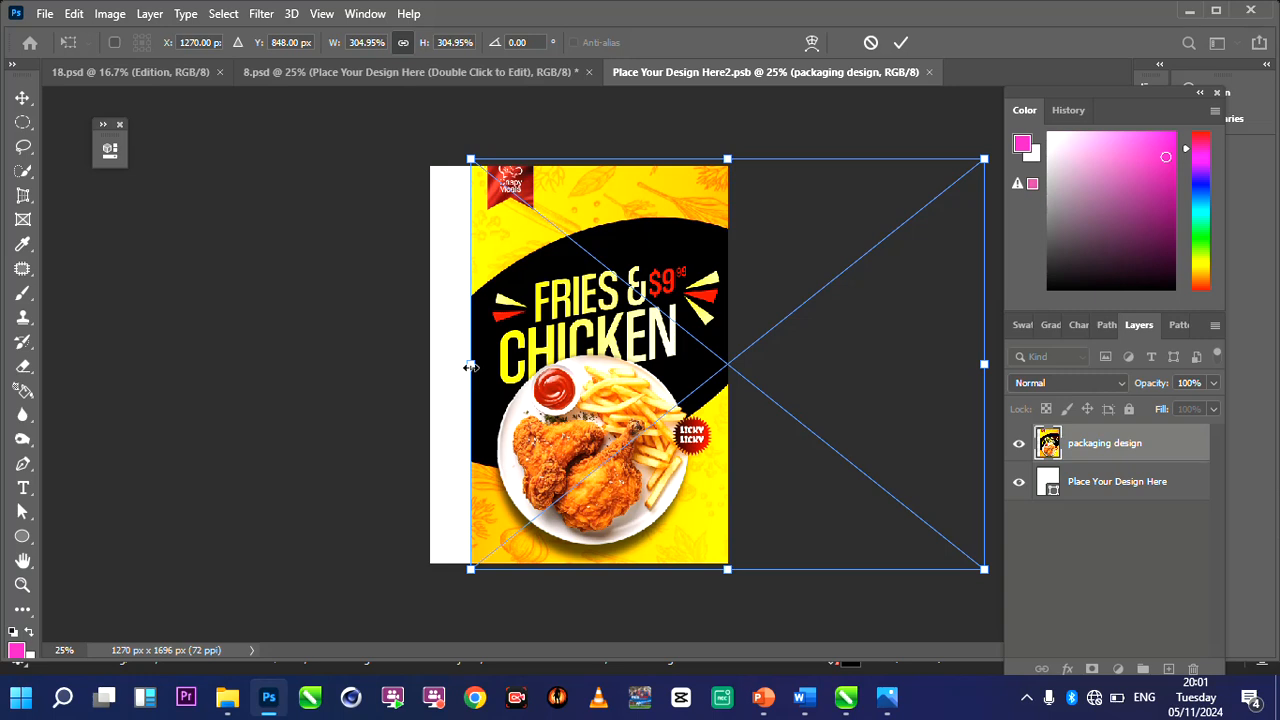
left_click_drag(463, 366, 426, 371)
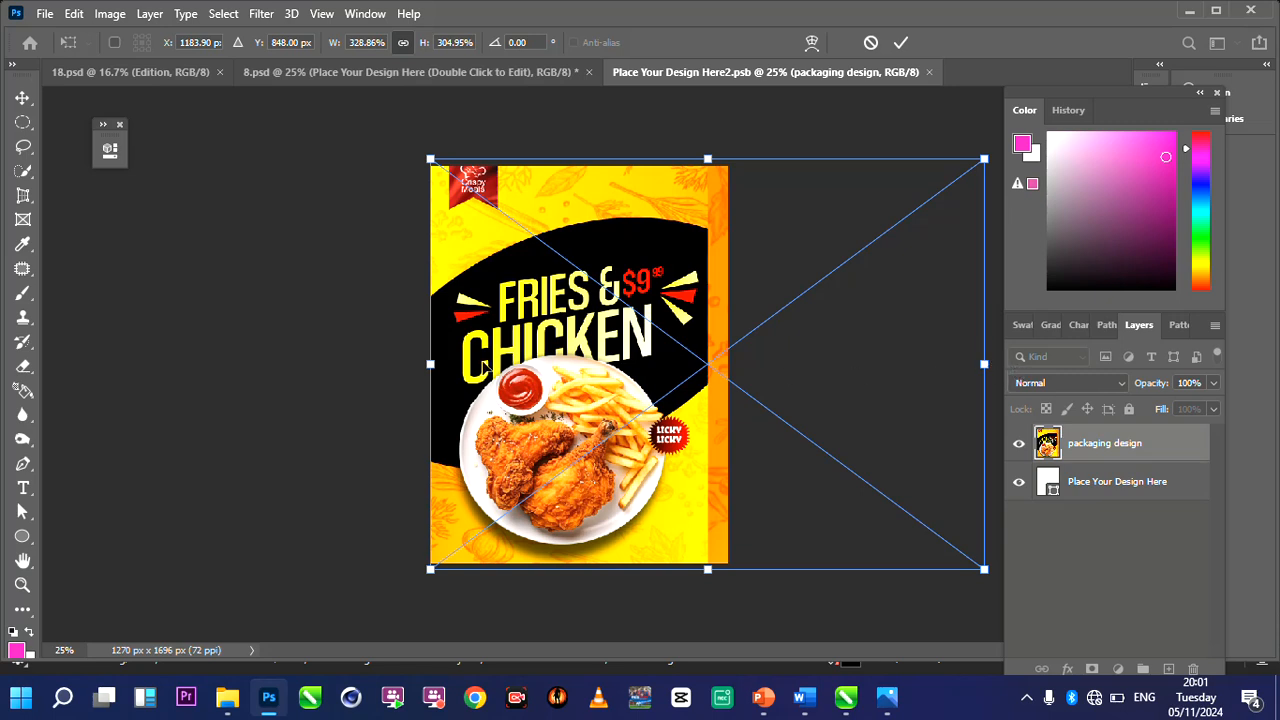
left_click_drag(508, 358, 552, 358)
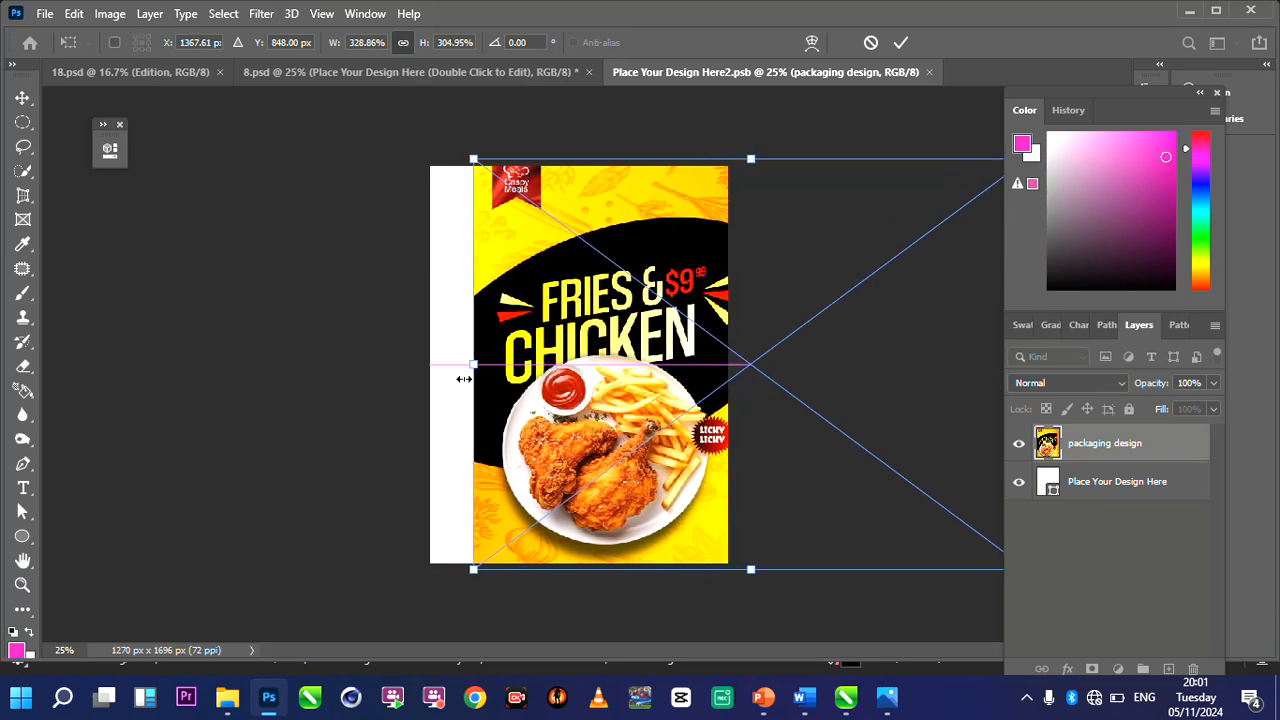
left_click_drag(474, 366, 427, 372)
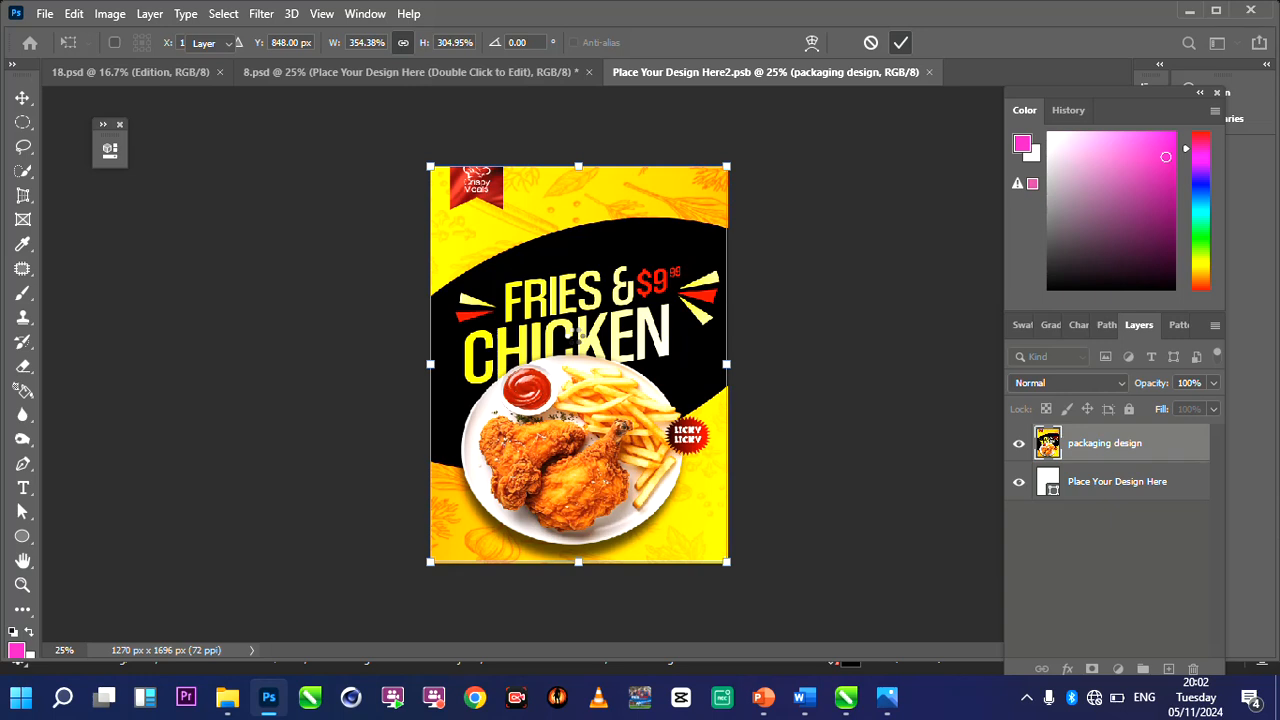
key("Return")
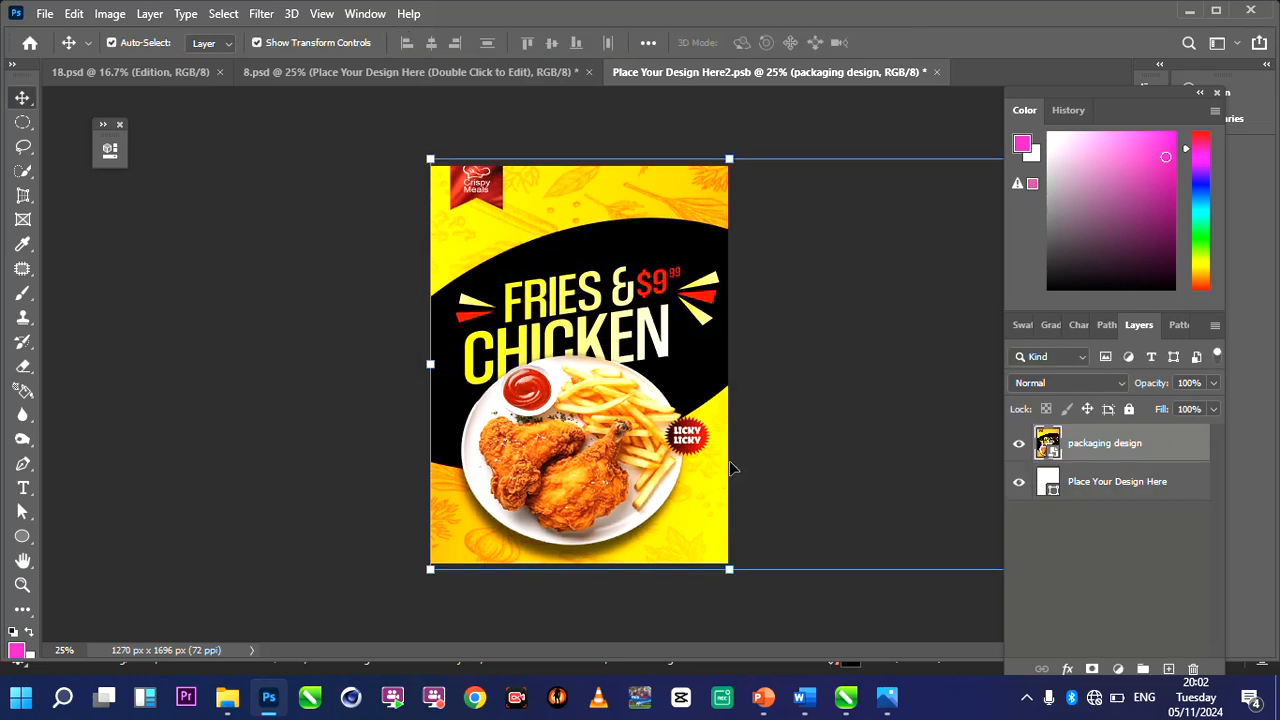
Close the front artwork document with its changes saved to update the front pouch in the mockup.
left_click(941, 74)
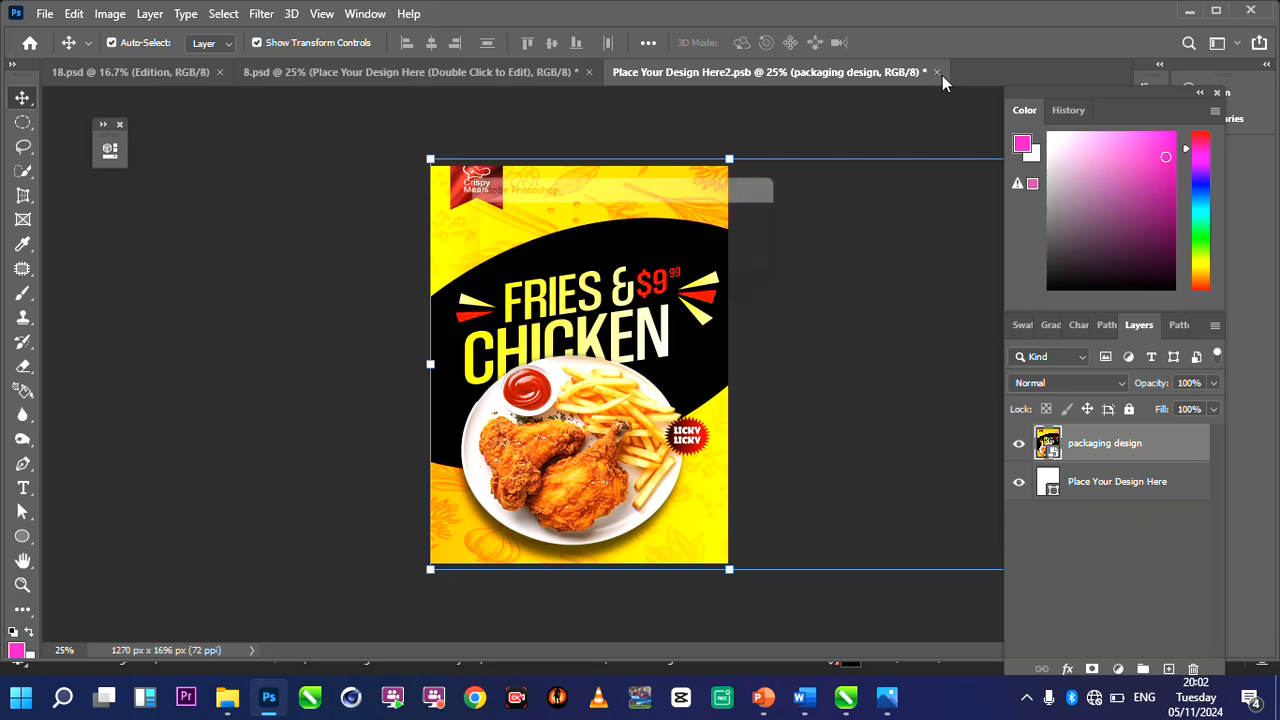
left_click(553, 268)
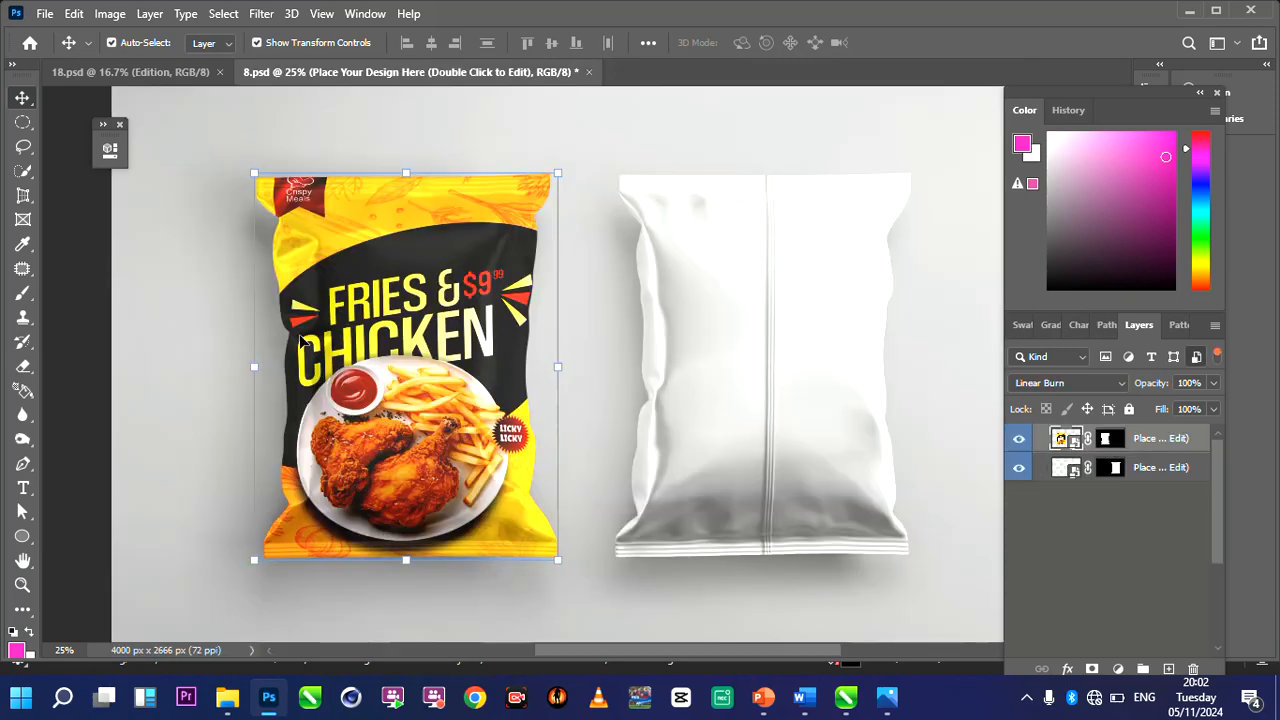
key("ctrl+plus")
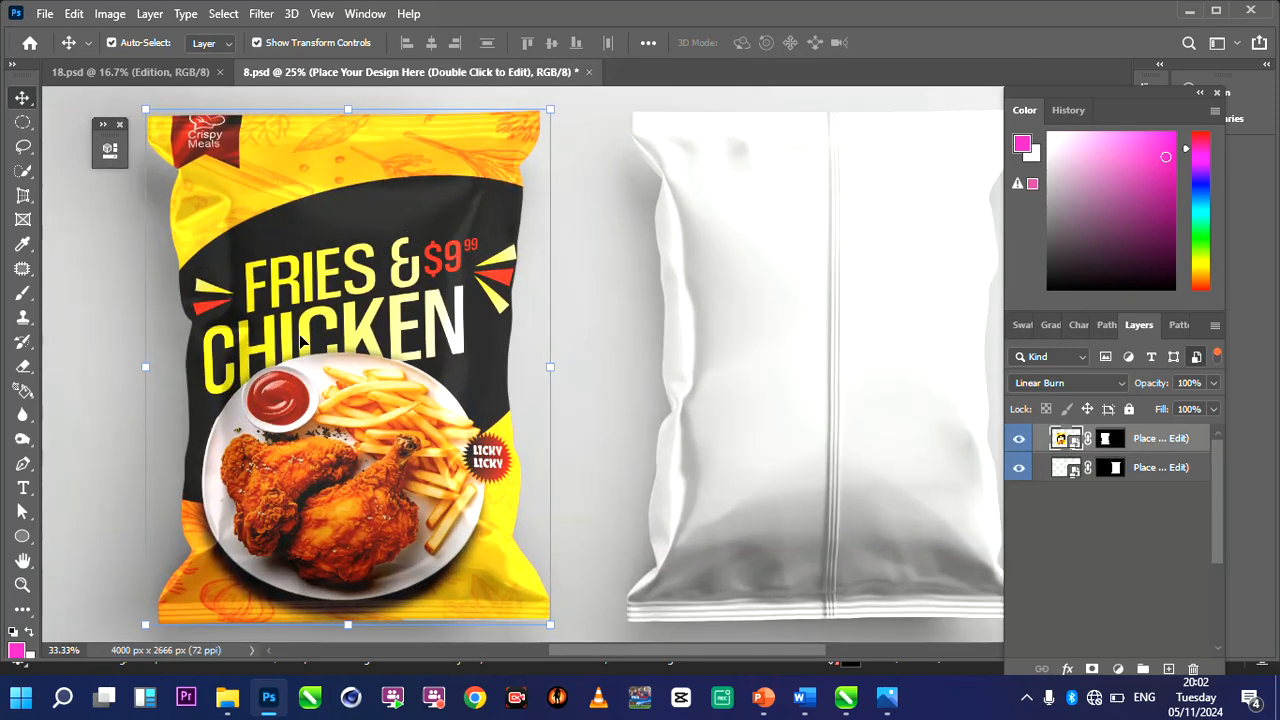
scroll(581, 364, "down", 1)
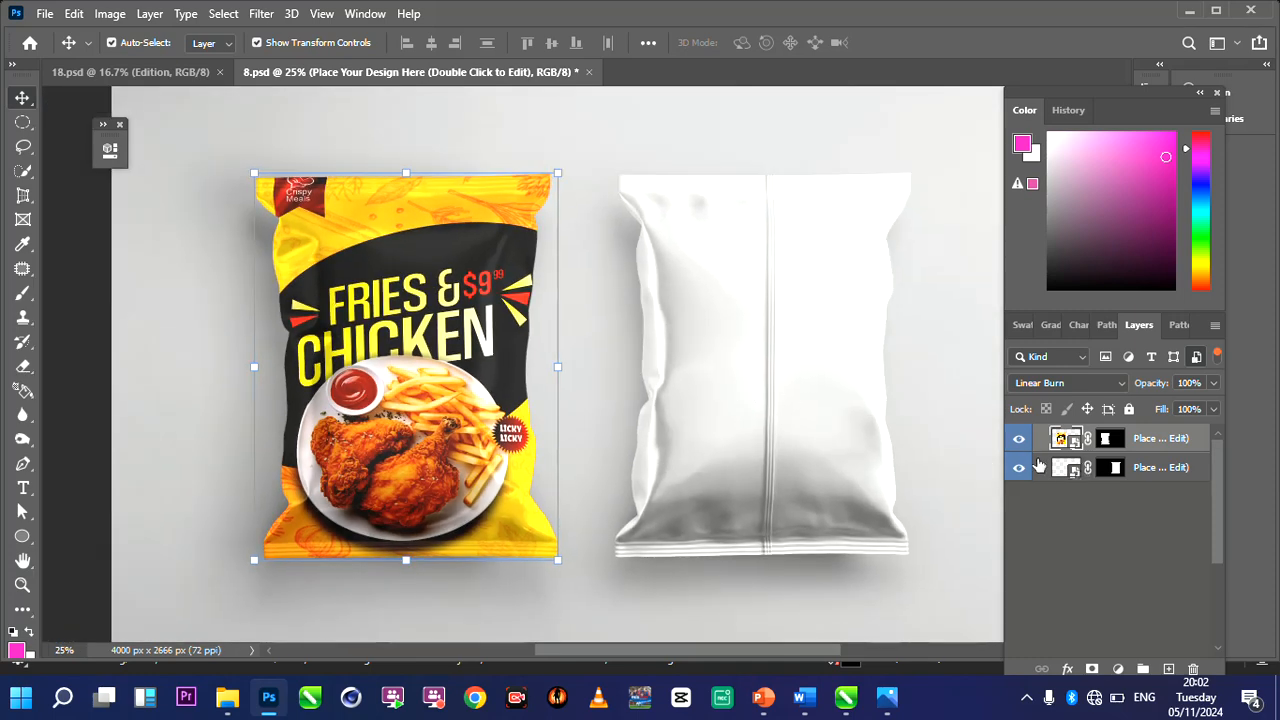
Open the back pouch's smart object, paste the scaled packaging design and shift it so the Ingredients panel fills the canvas.
left_click(683, 346)
double_click(683, 346)
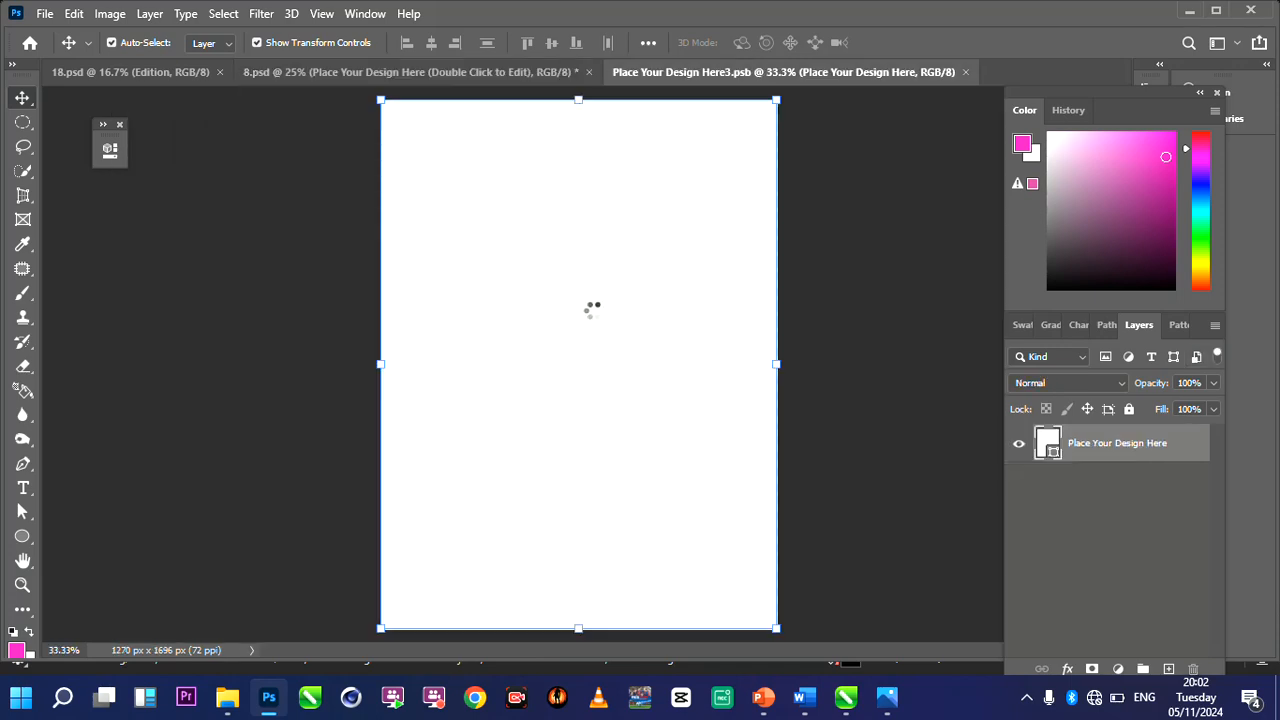
key("ctrl+v")
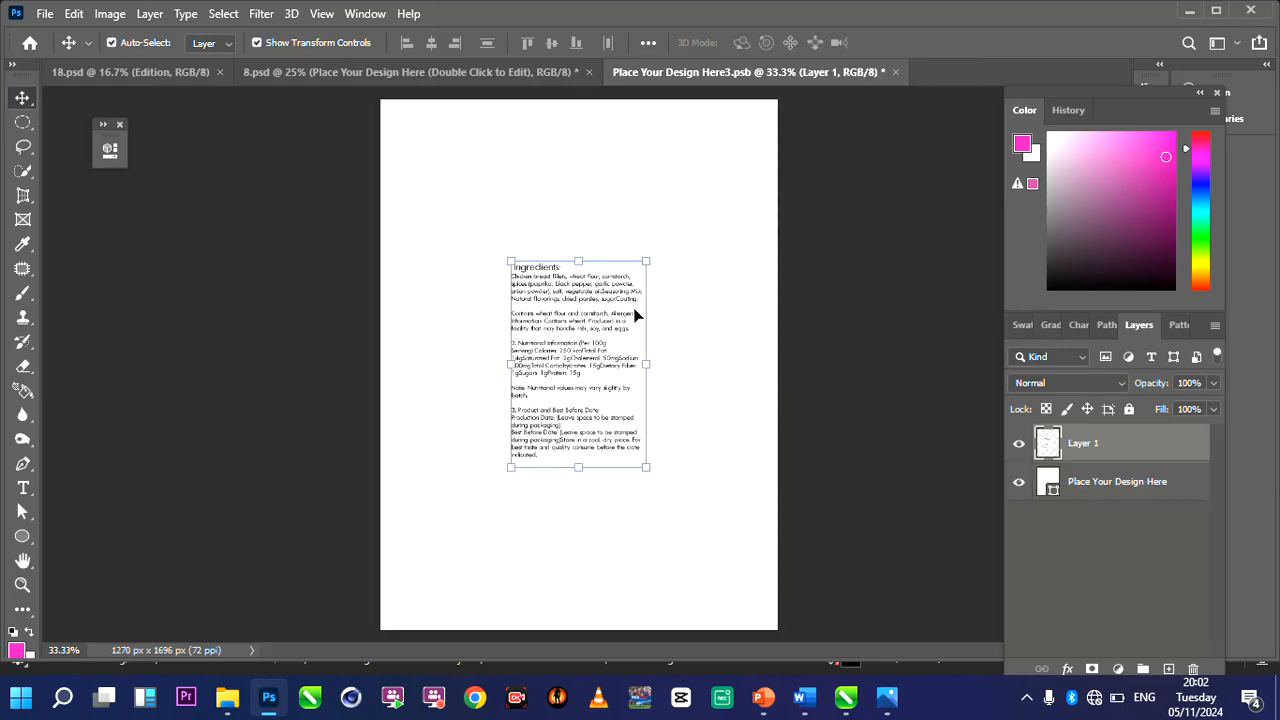
key("ctrl+z")
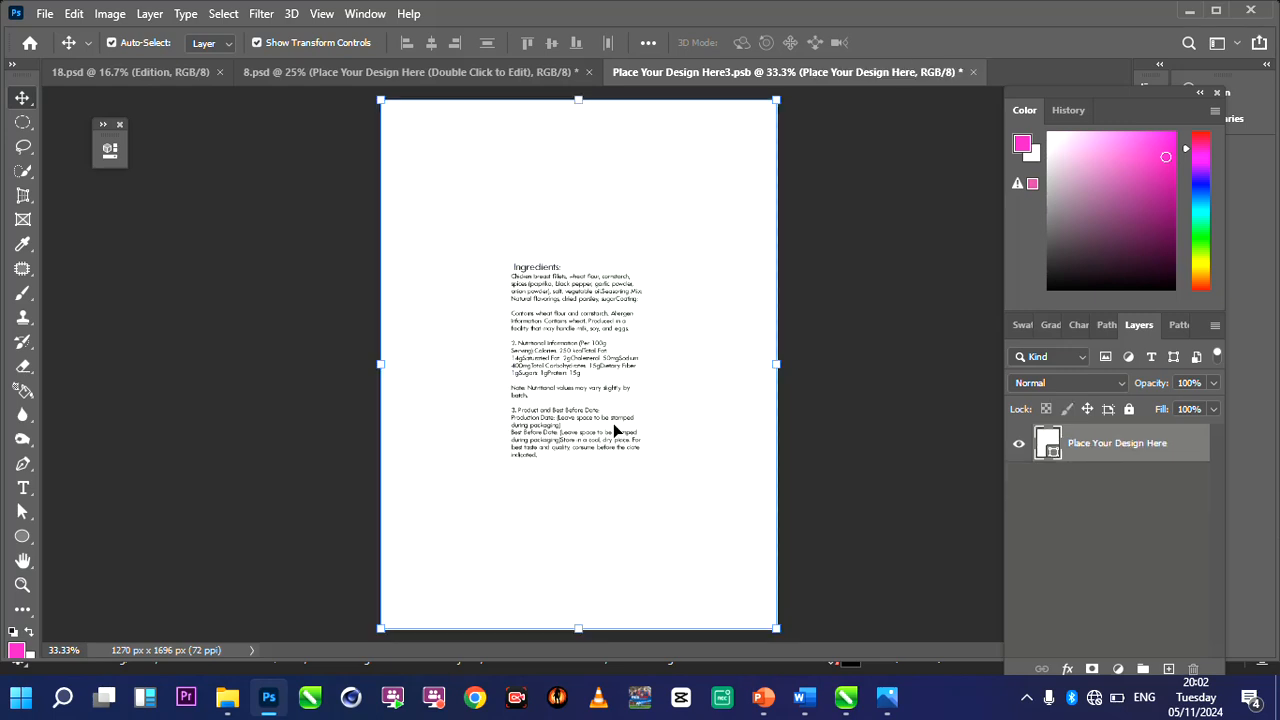
key("ctrl+v")
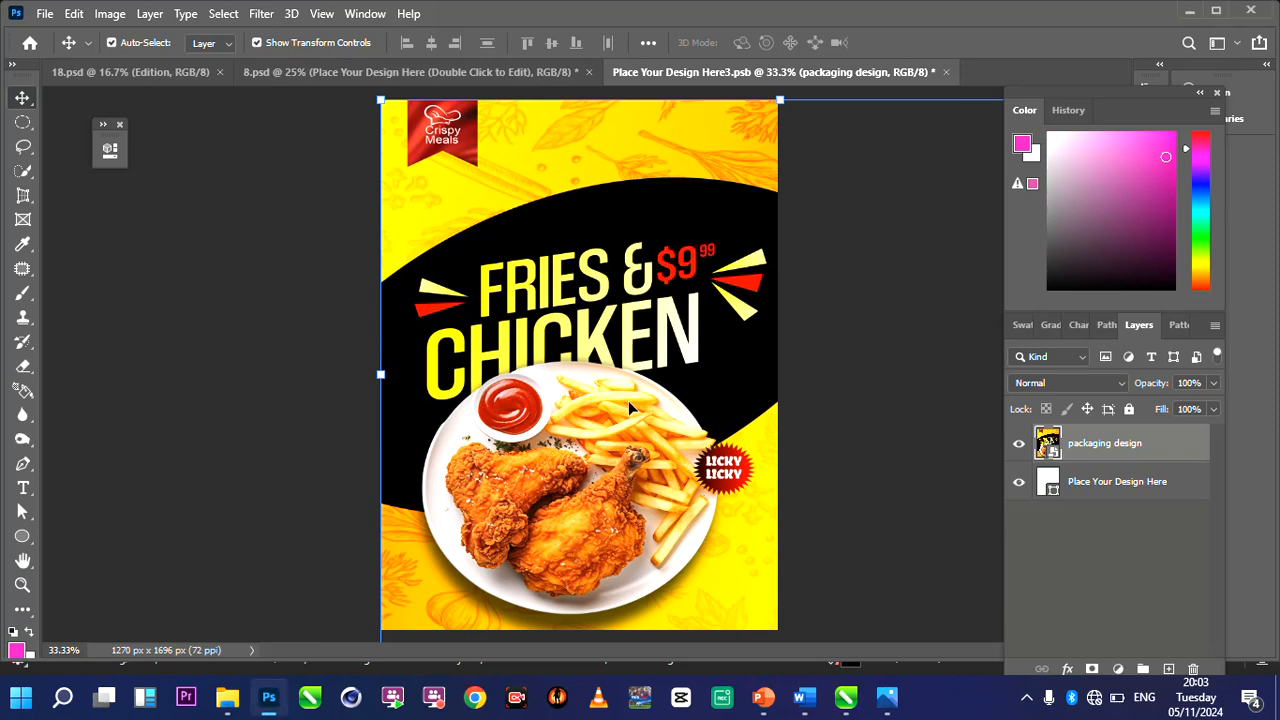
left_click_drag(628, 400, 400, 415)
left_click_drag(604, 378, 436, 356)
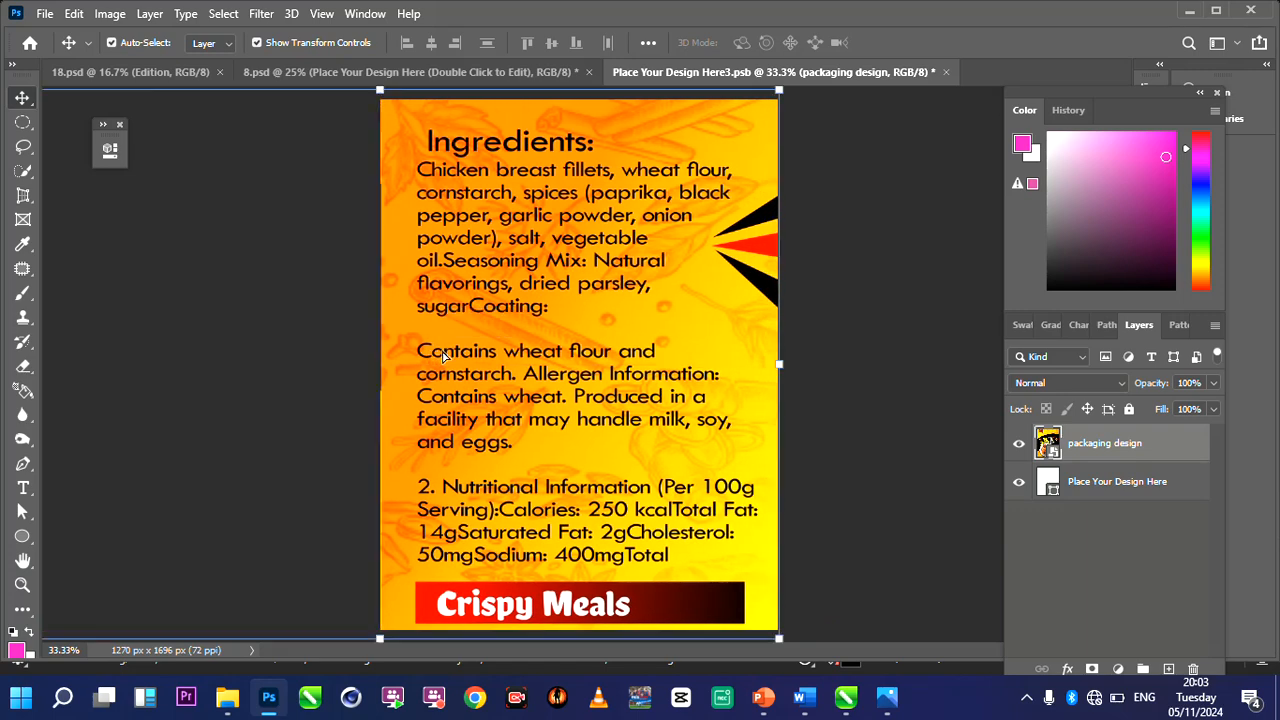
Save the back artwork and close its document to update the back pouch in the mockup.
left_click(946, 72)
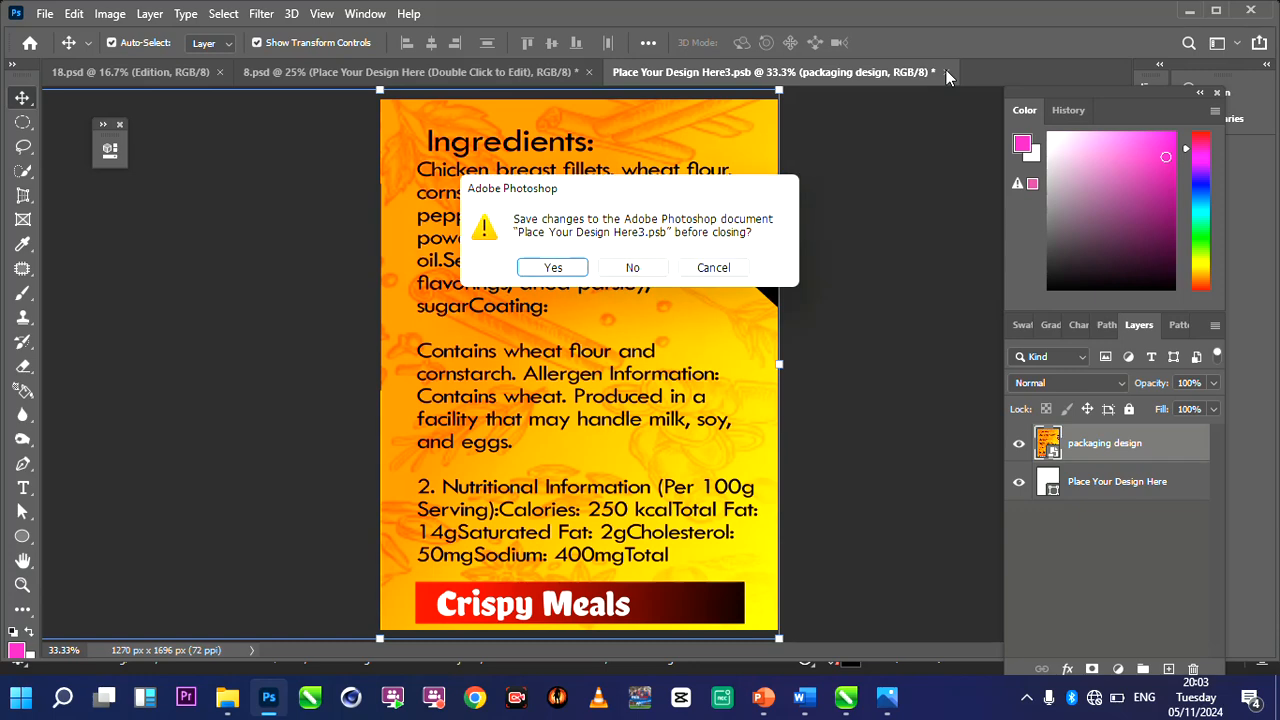
left_click(571, 266)
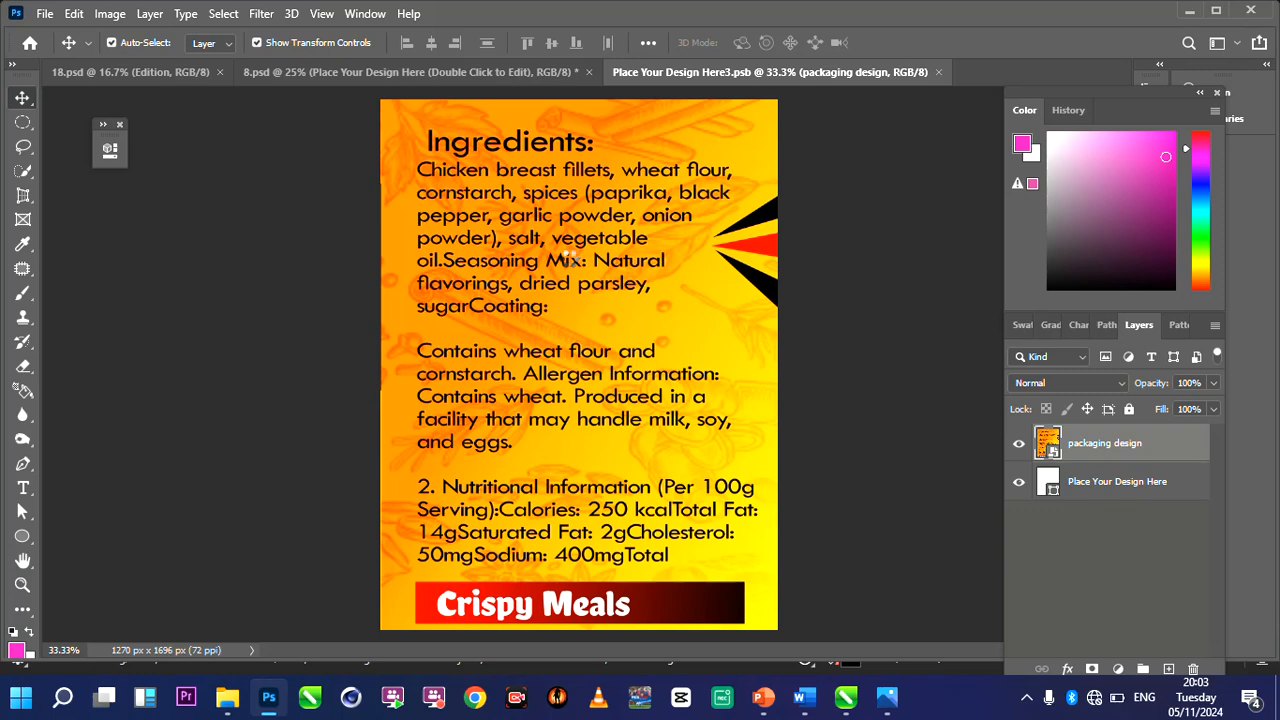
key("ctrl+w")
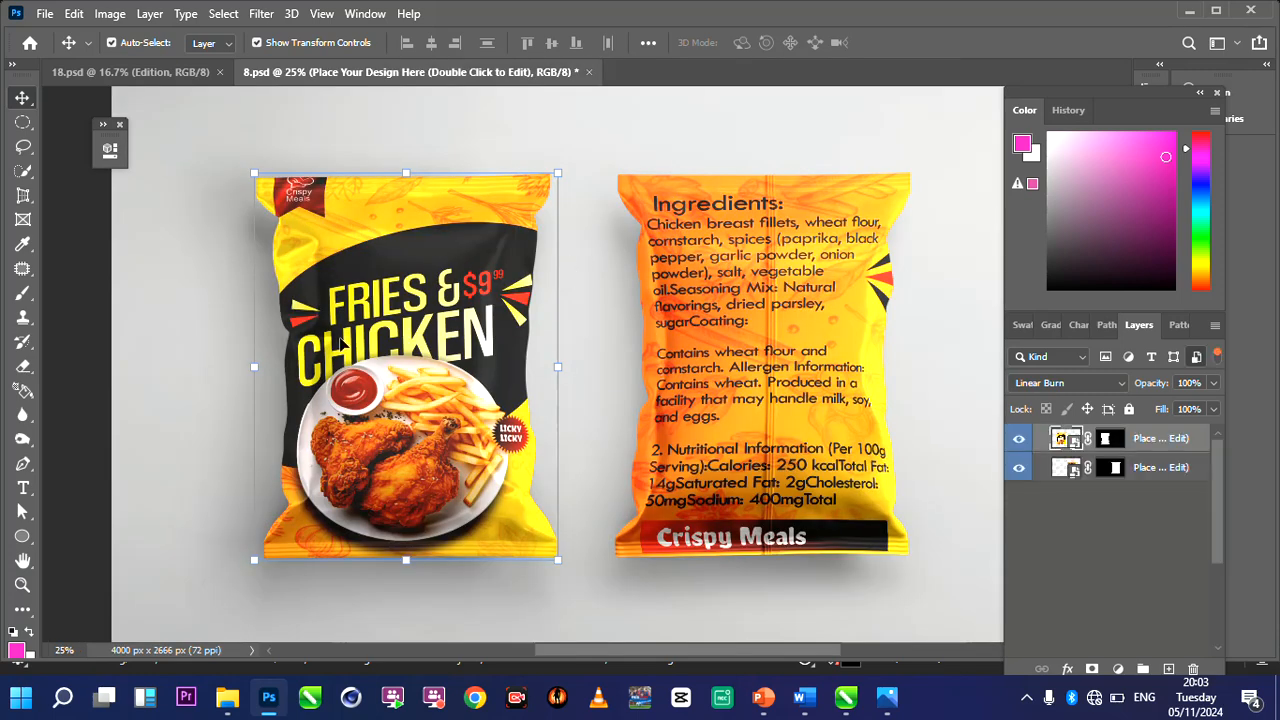
Turn off the smart-object layer filter and hide the Background group behind the pouches.
left_click(1197, 358)
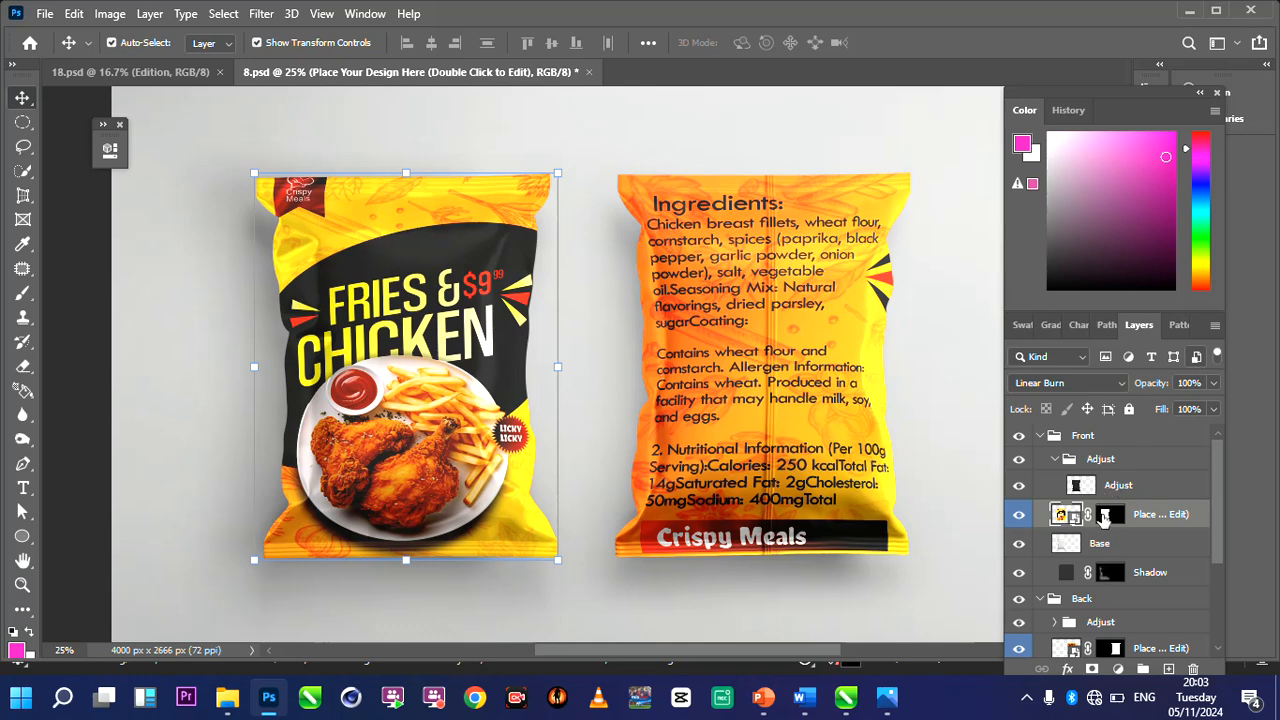
scroll(1100, 545, "down", 2)
scroll(1100, 551, "down", 2)
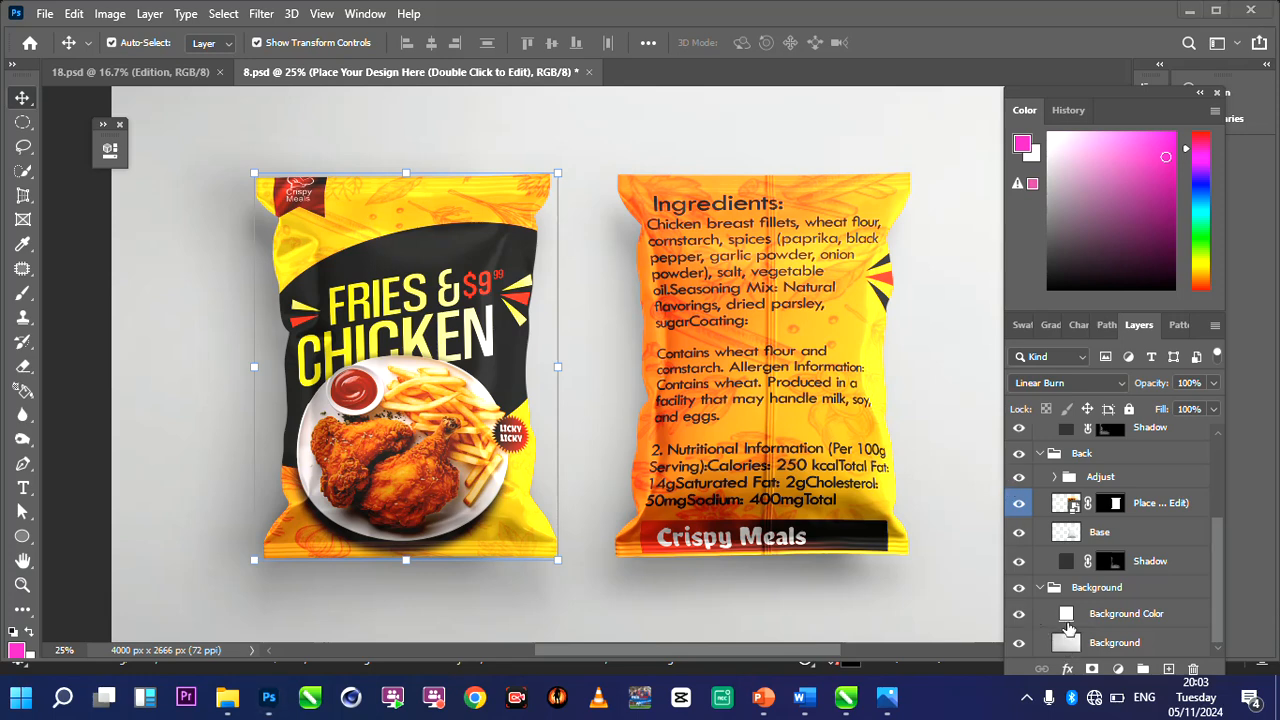
left_click(1067, 616)
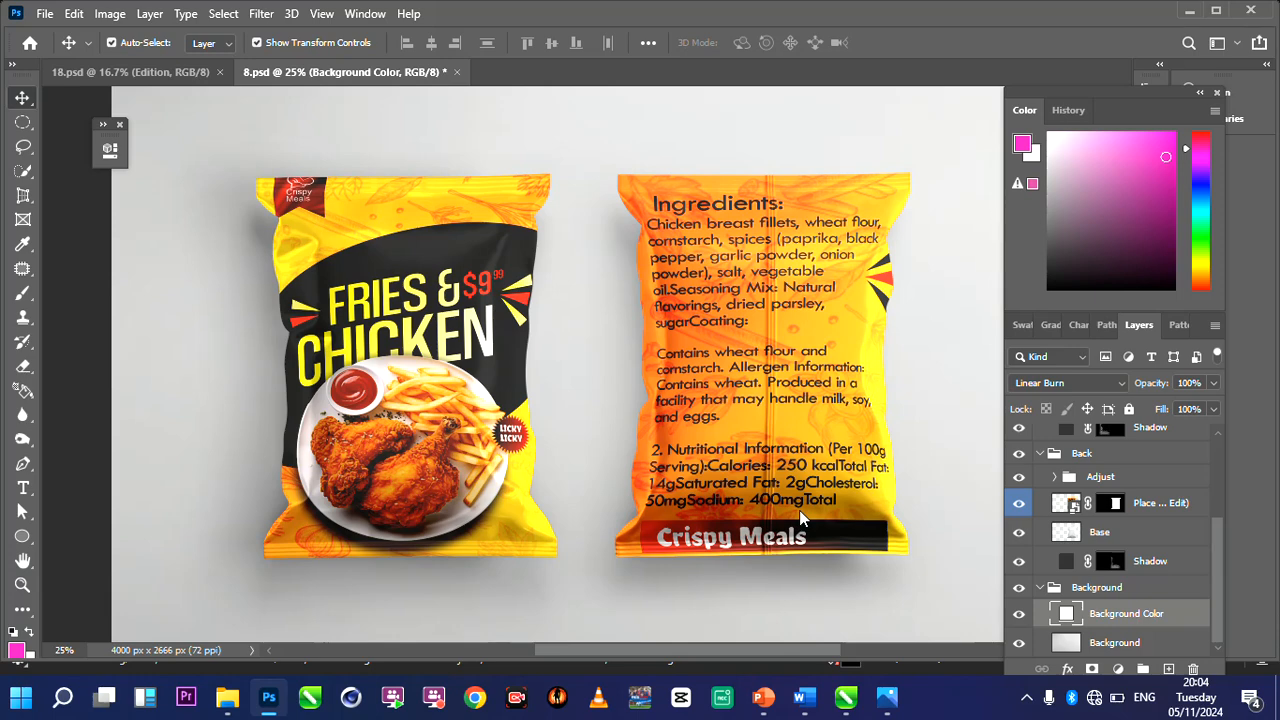
scroll(1076, 556, "up", 3)
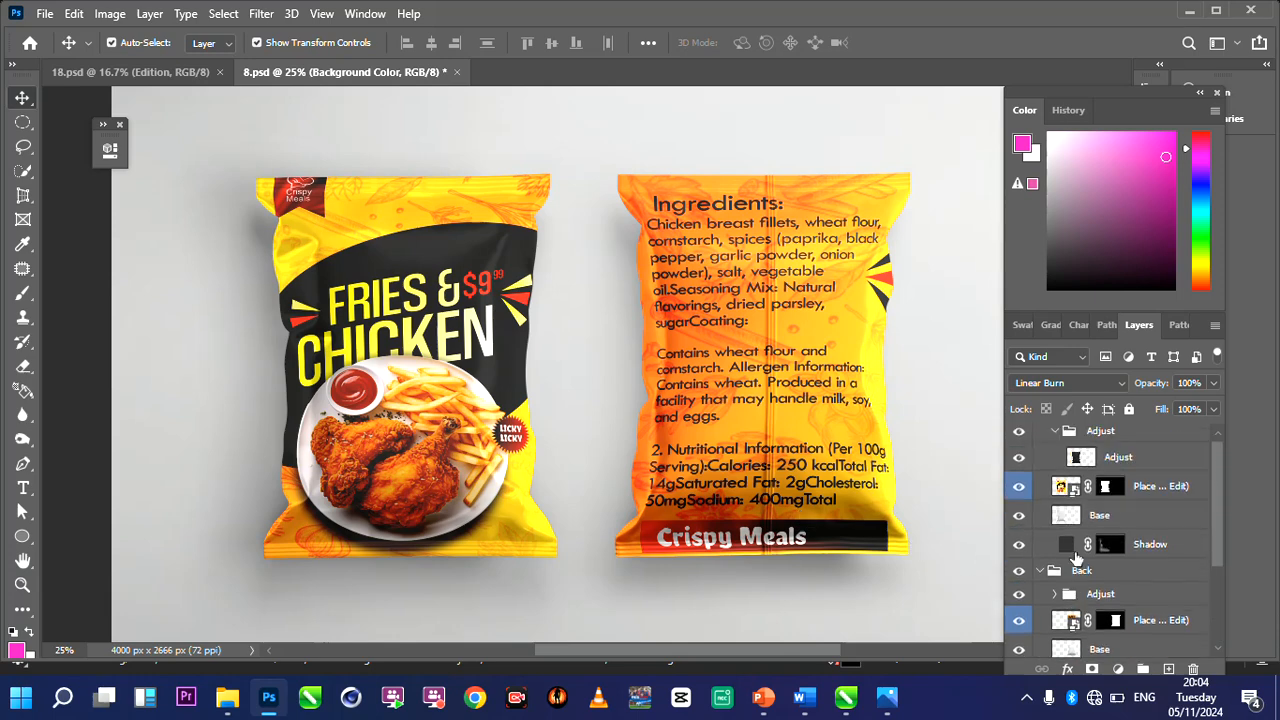
scroll(1076, 556, "up", 1)
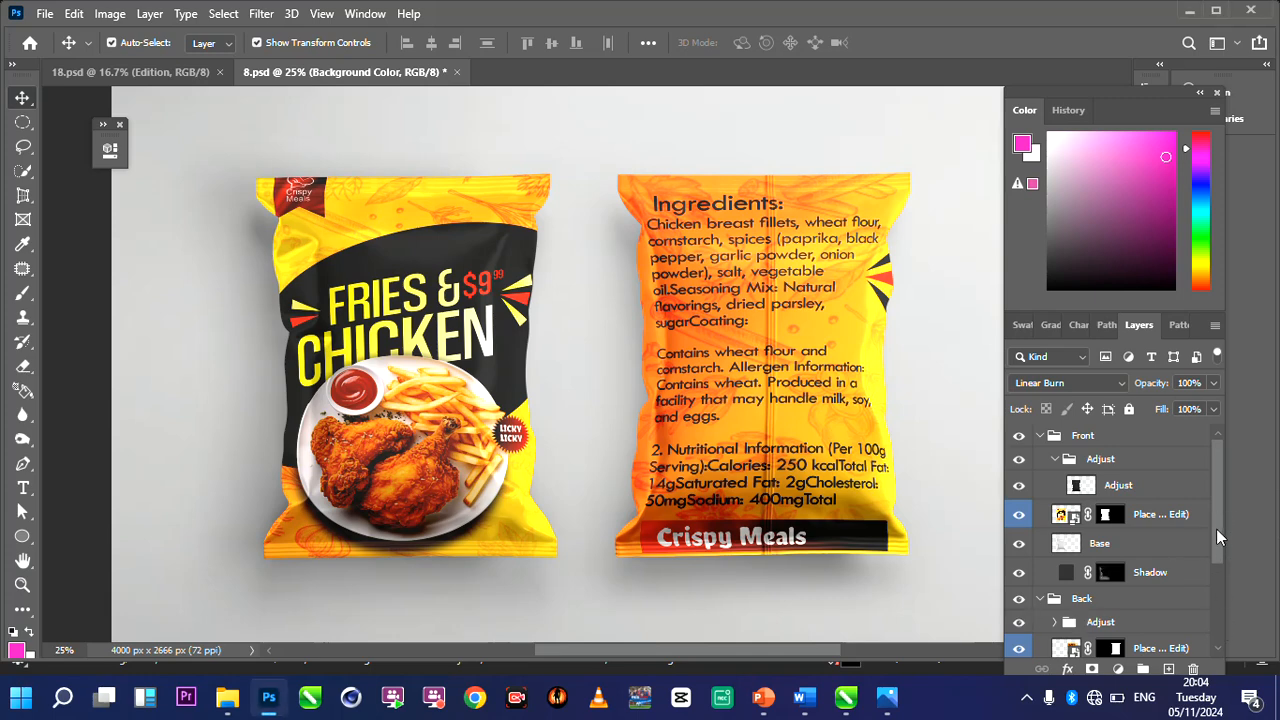
left_click_drag(1215, 520, 1210, 630)
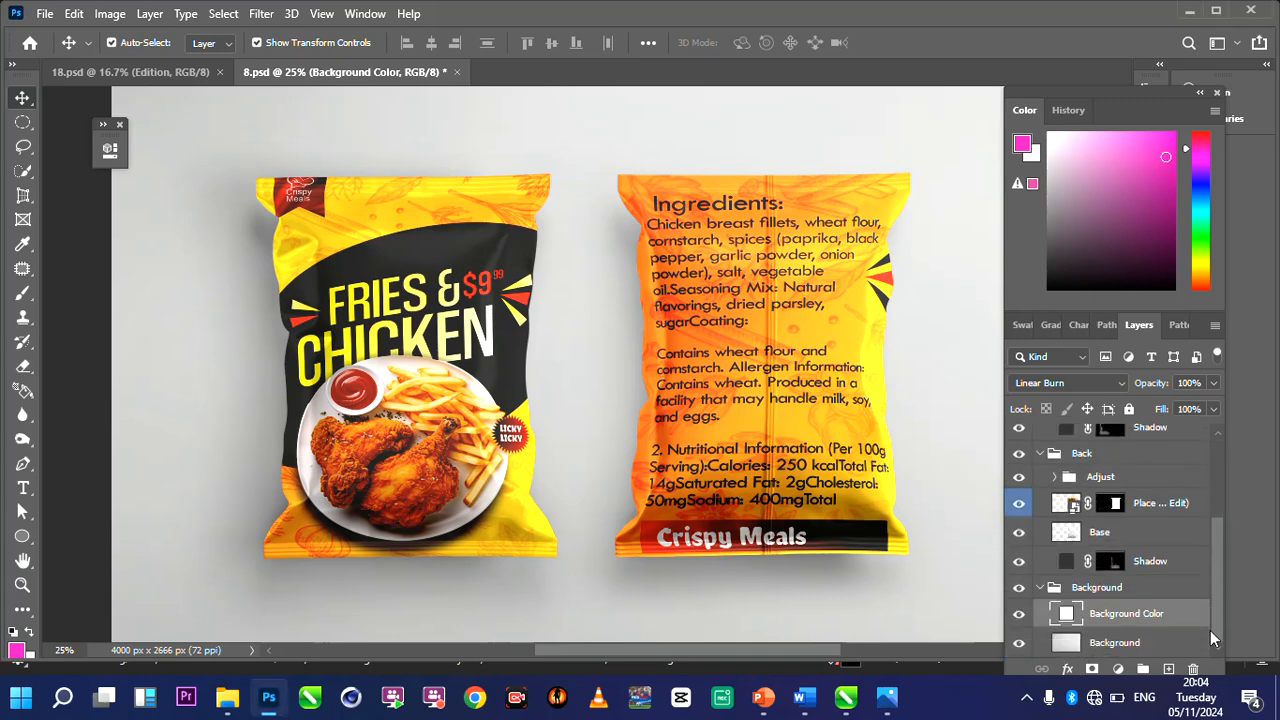
left_click(1019, 593)
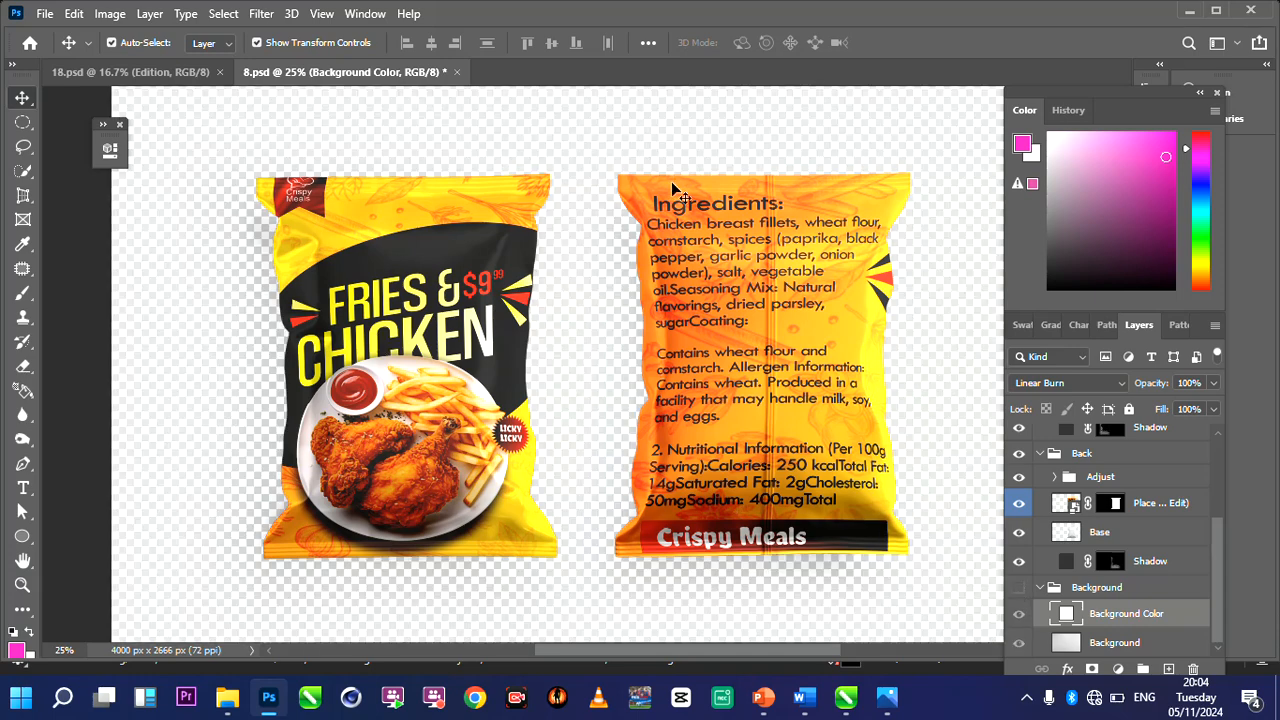
left_click(47, 14)
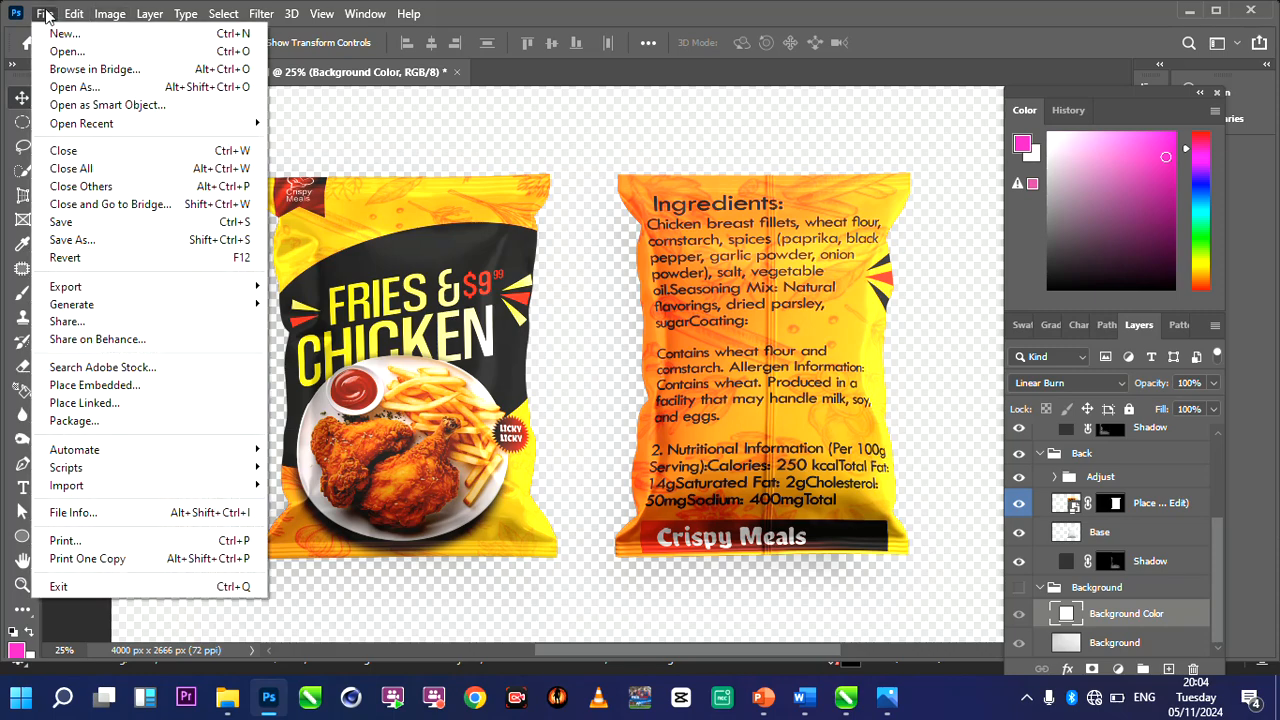
left_click(150, 240)
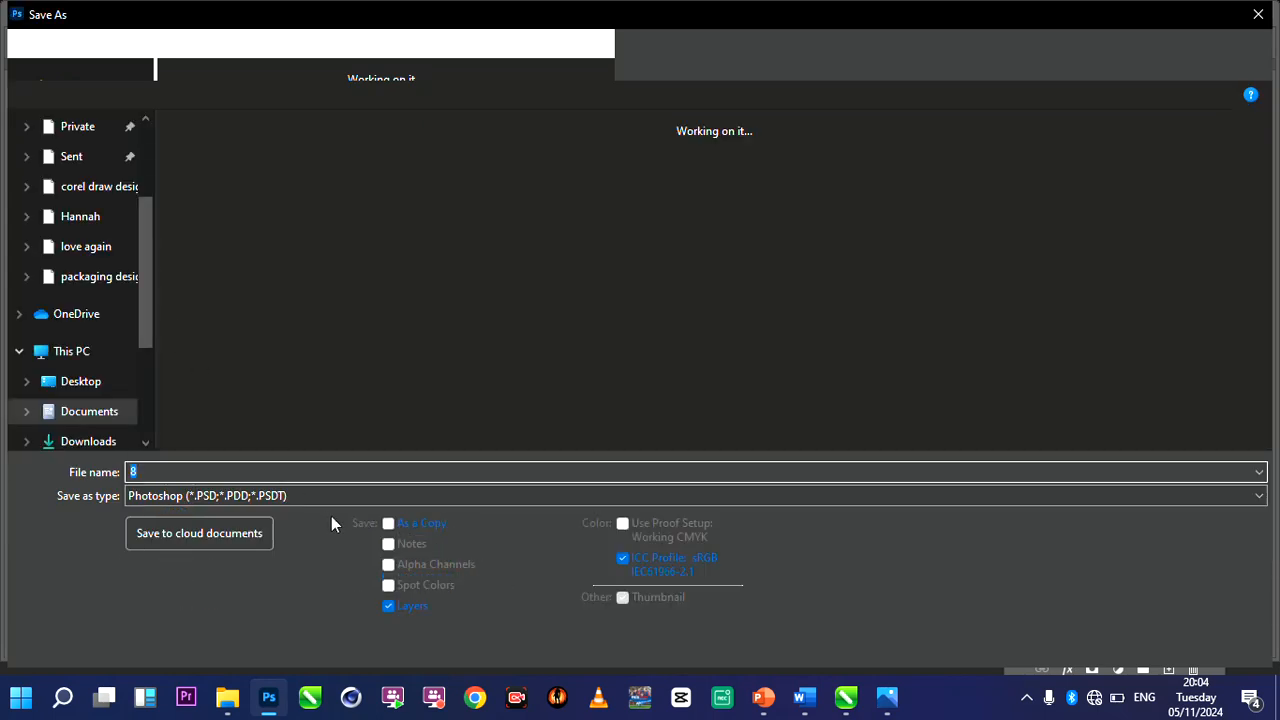
left_click(348, 495)
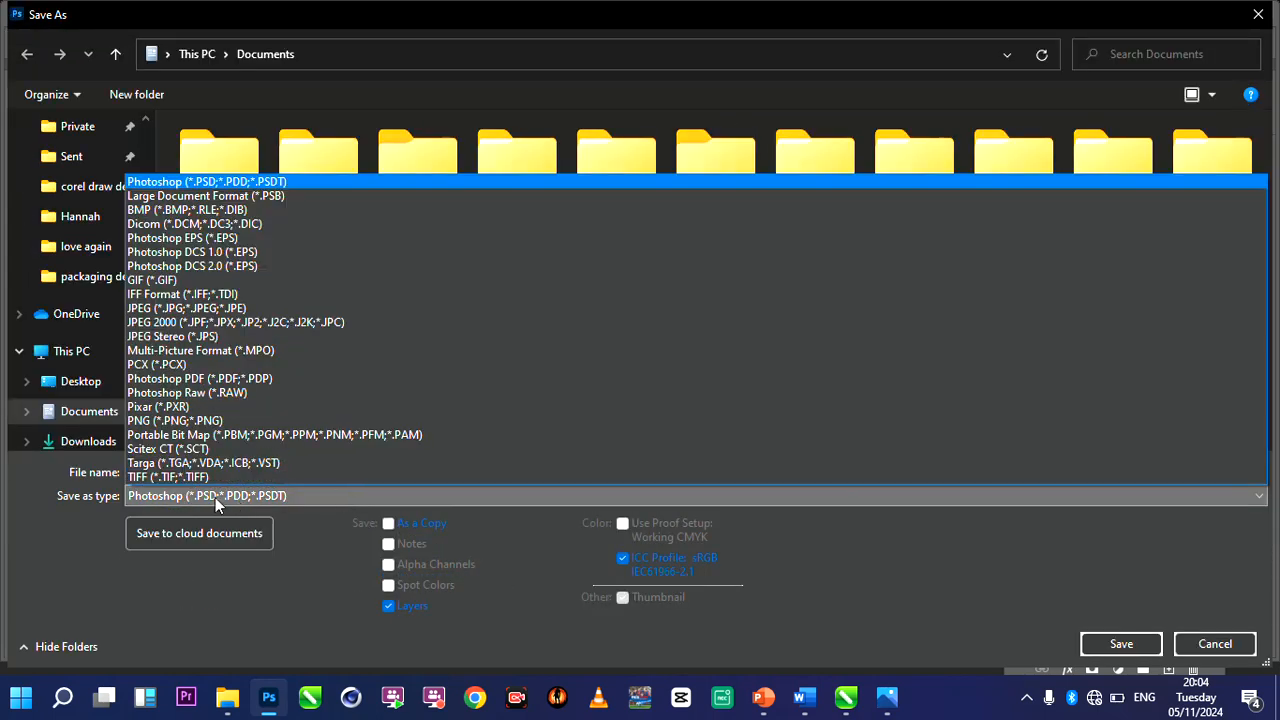
left_click(173, 420)
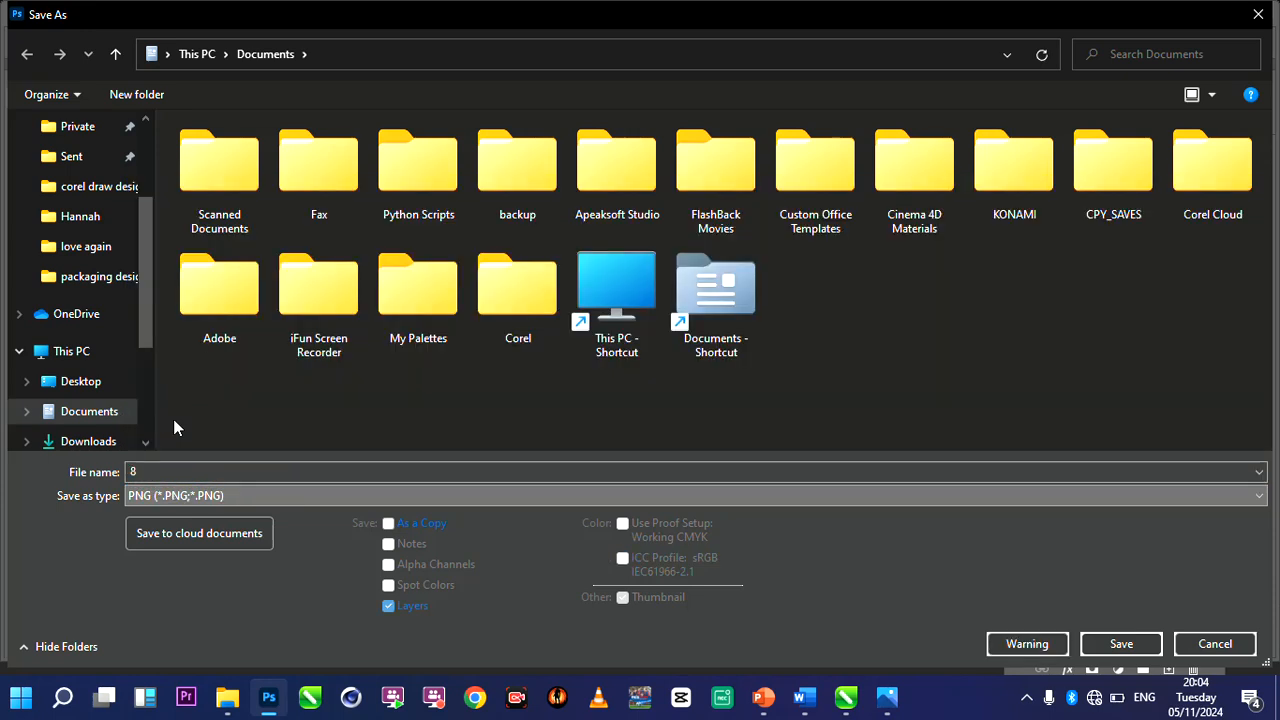
left_click(1114, 645)
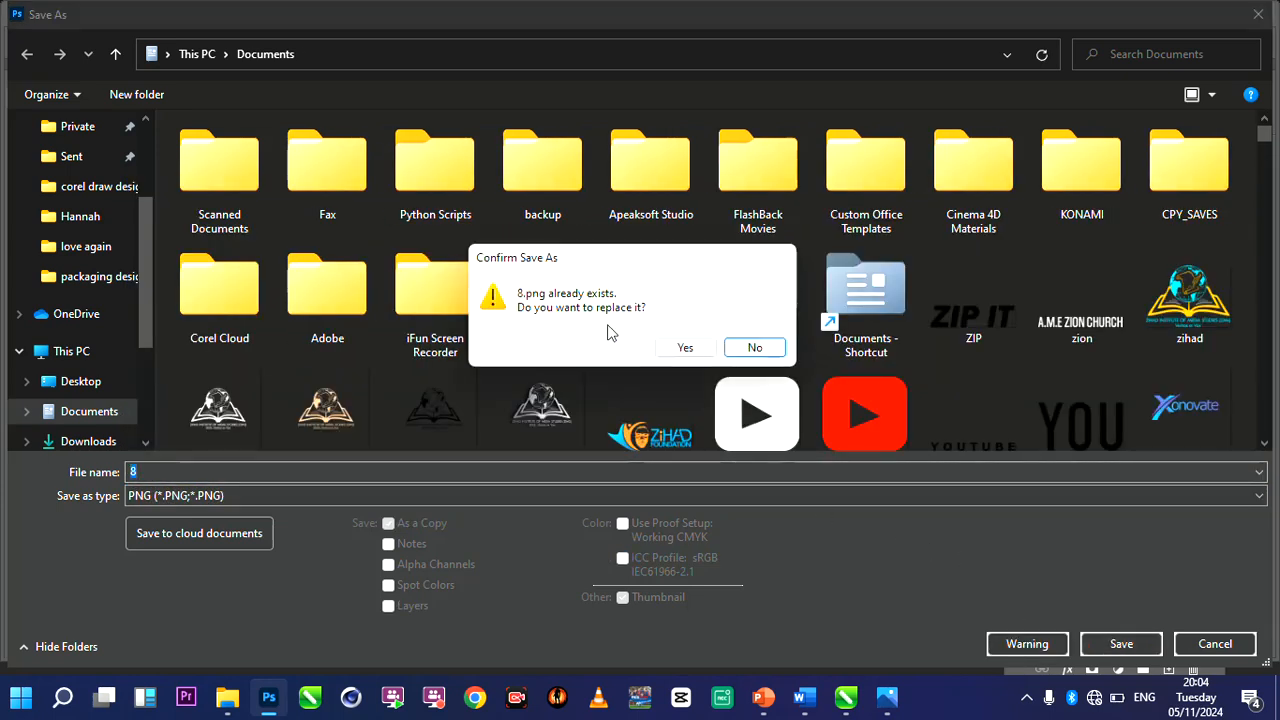
left_click_drag(600, 270, 462, 175)
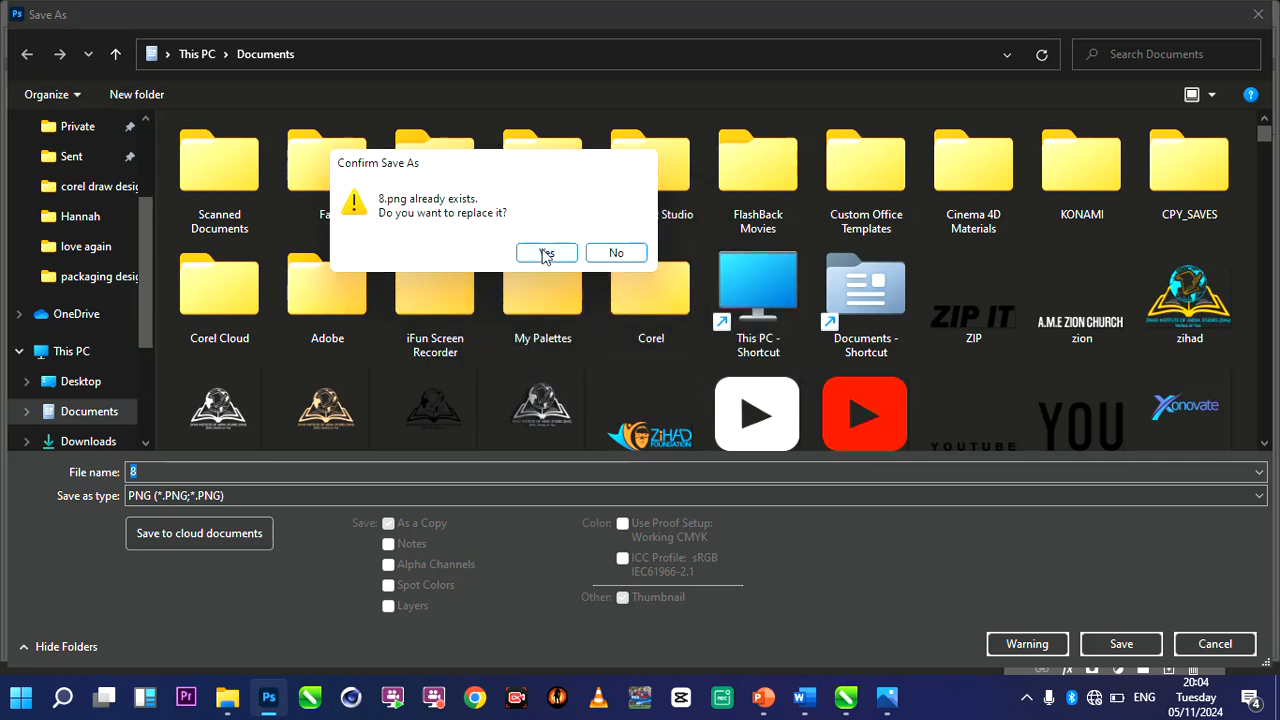
left_click(617, 252)
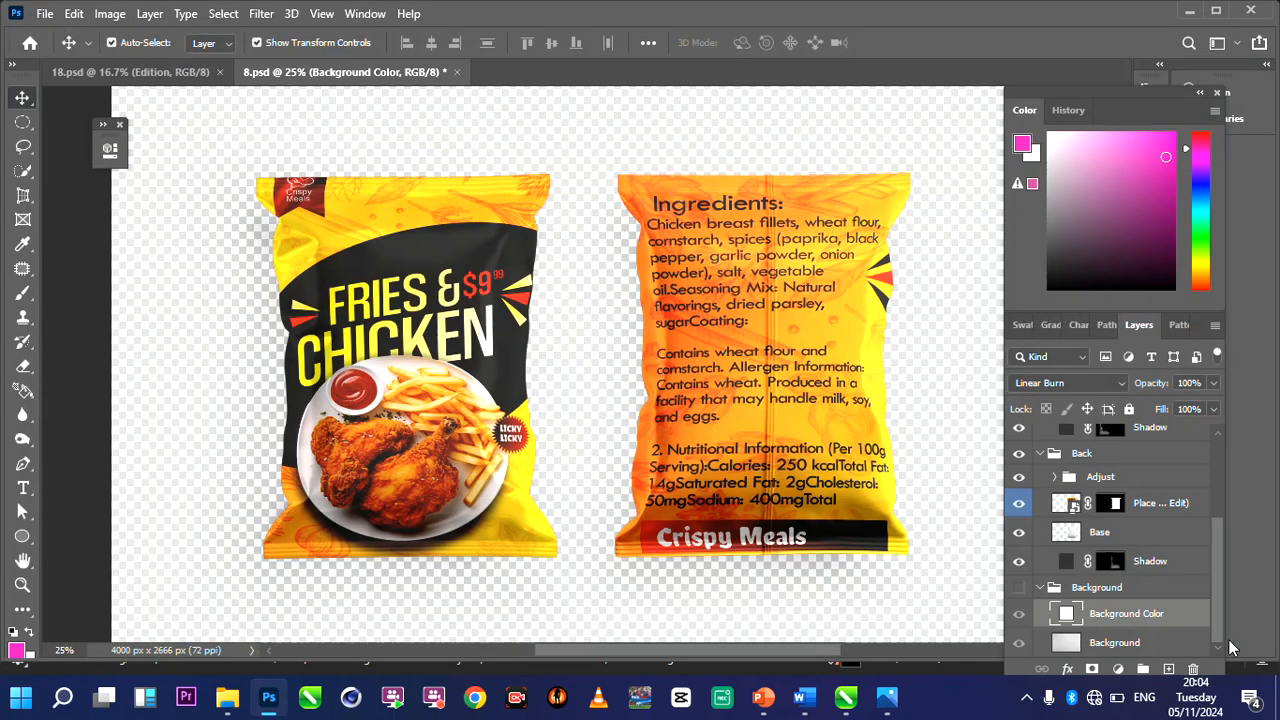
left_click(1215, 644)
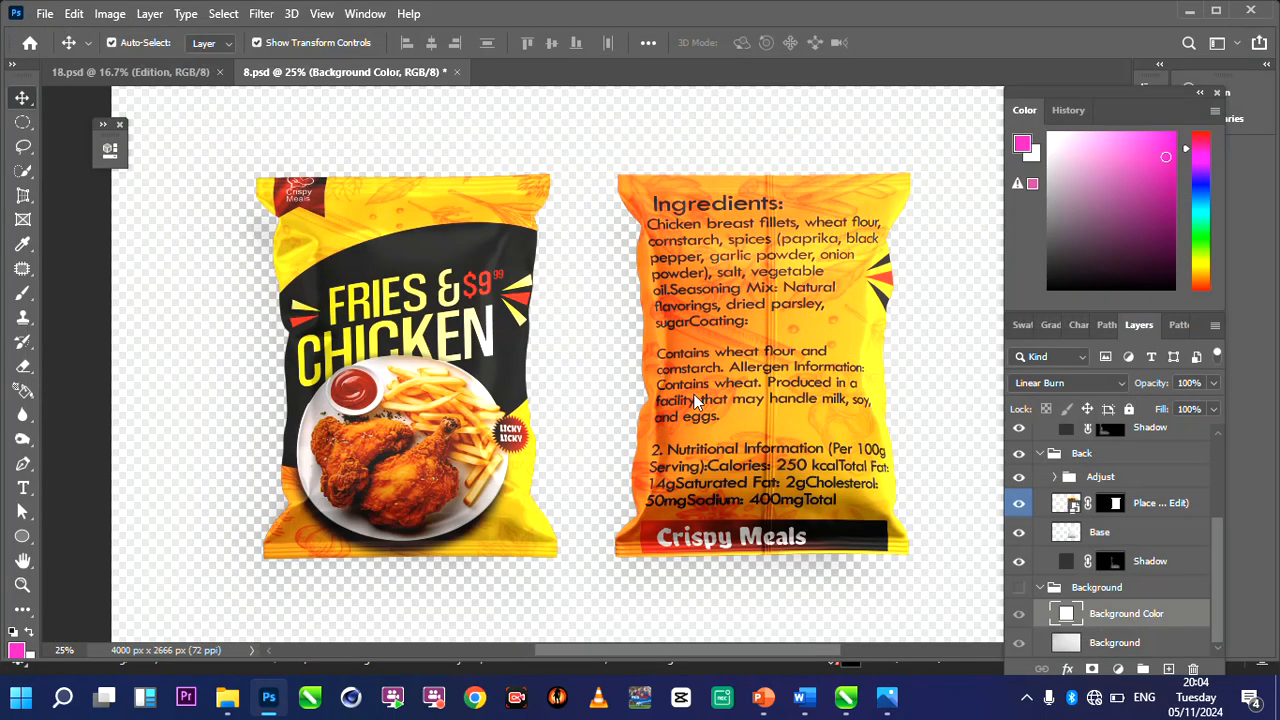